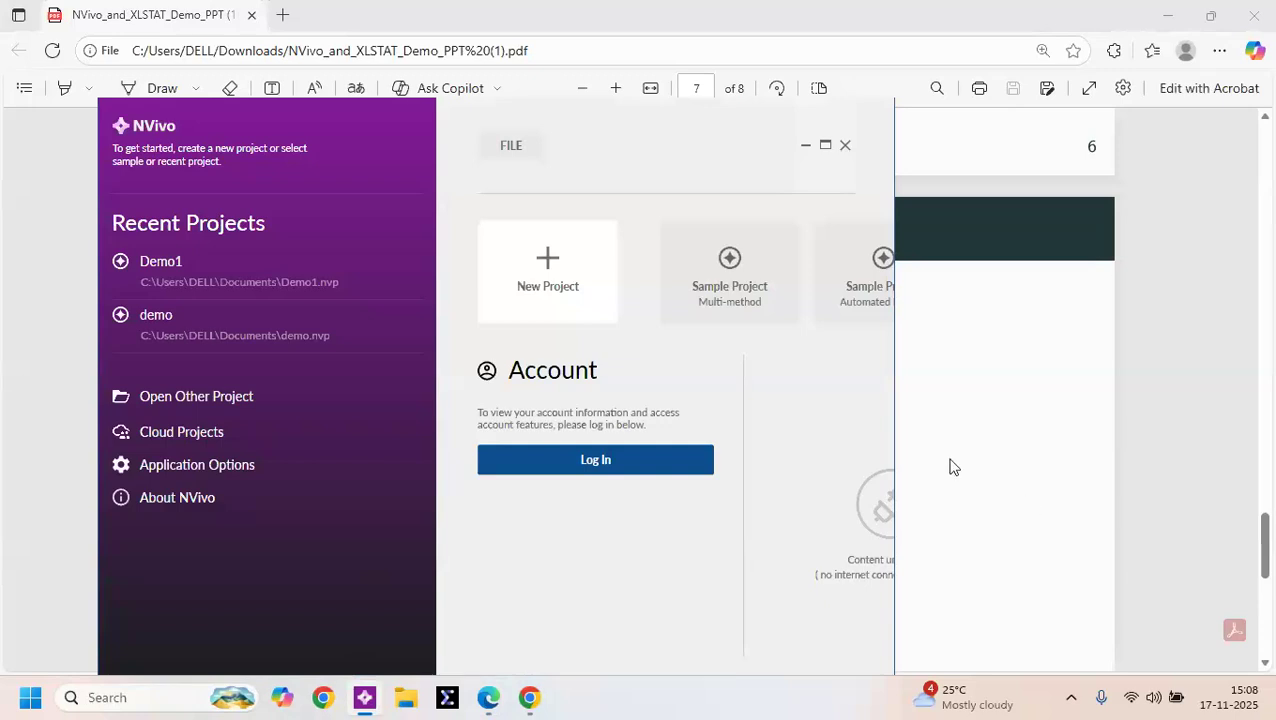
Step: Minimize the PDF and meeting browser windows, switch to NVivo and maximize its start window
click(1168, 22)
click(1168, 22)
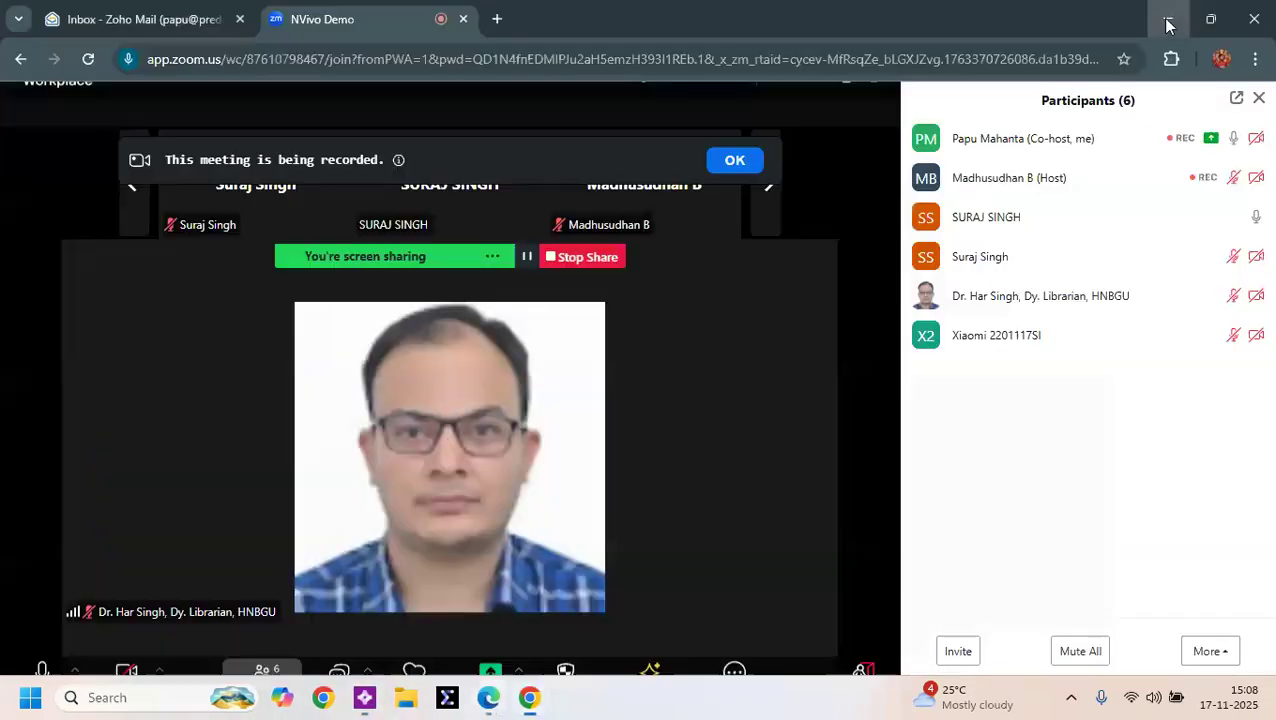
click(1166, 24)
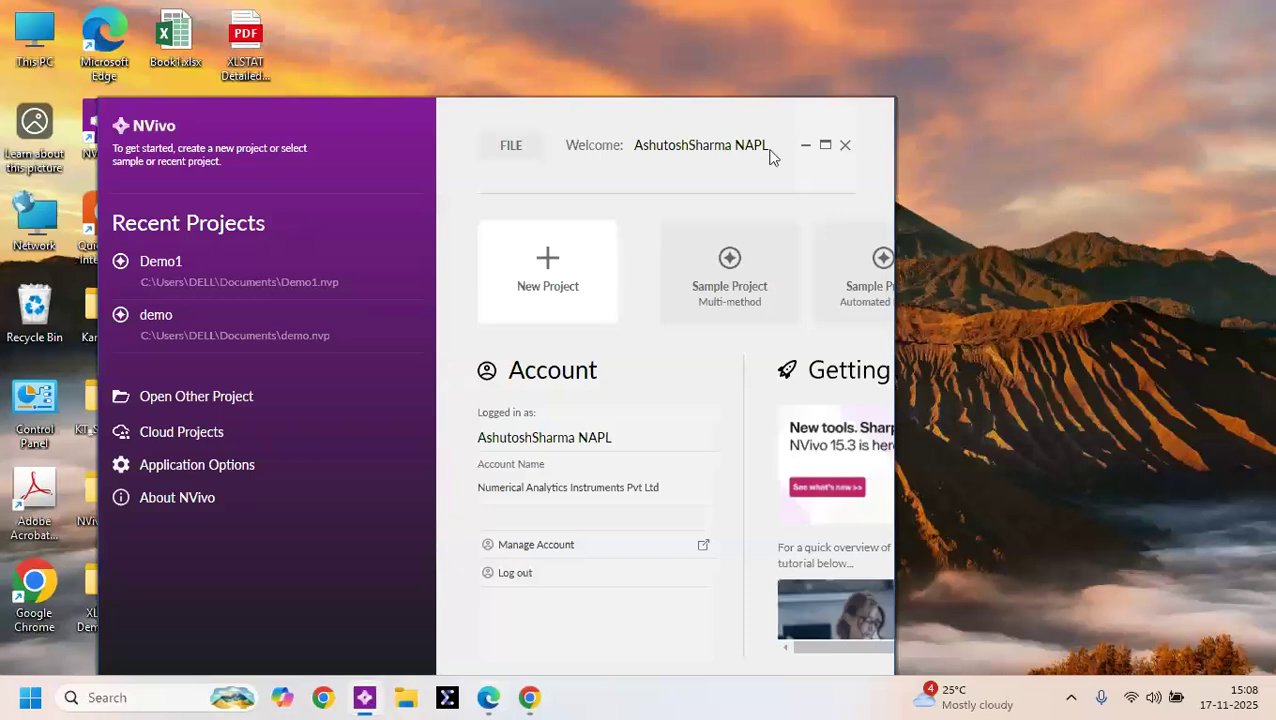
click(825, 145)
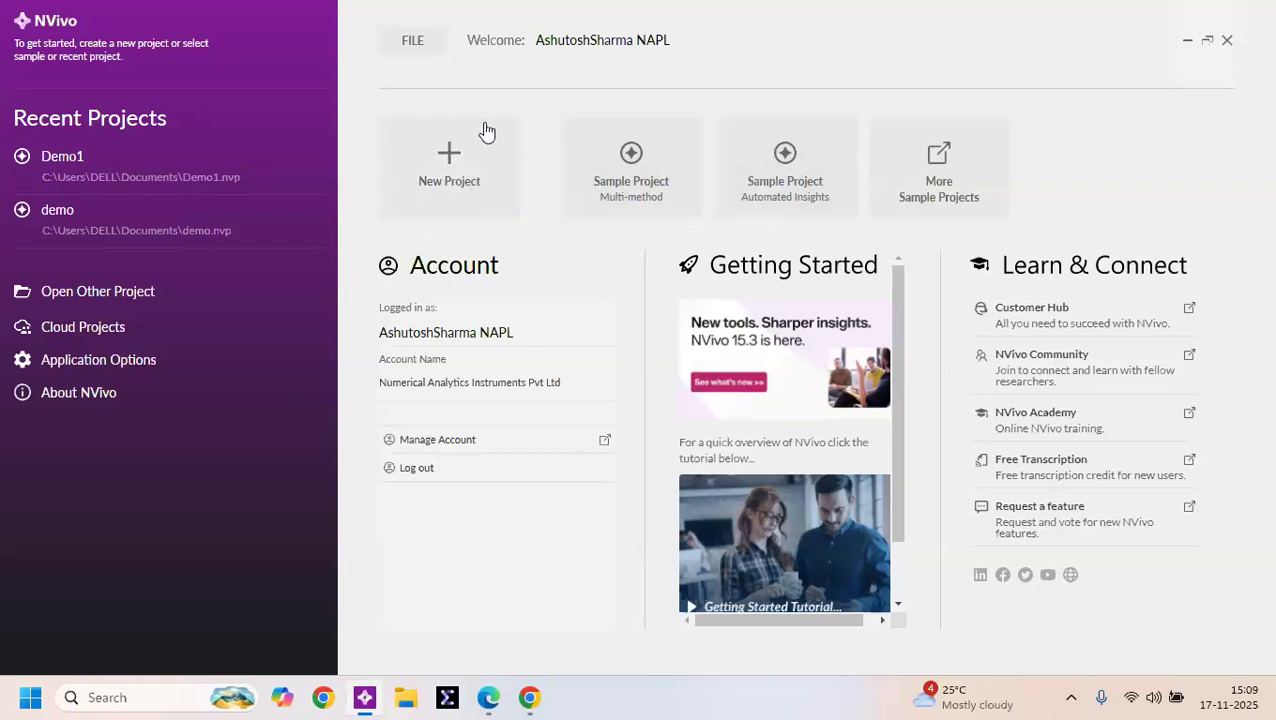
Step: Start a new project titled "Demo session" and proceed to its saving and recovery settings
click(452, 175)
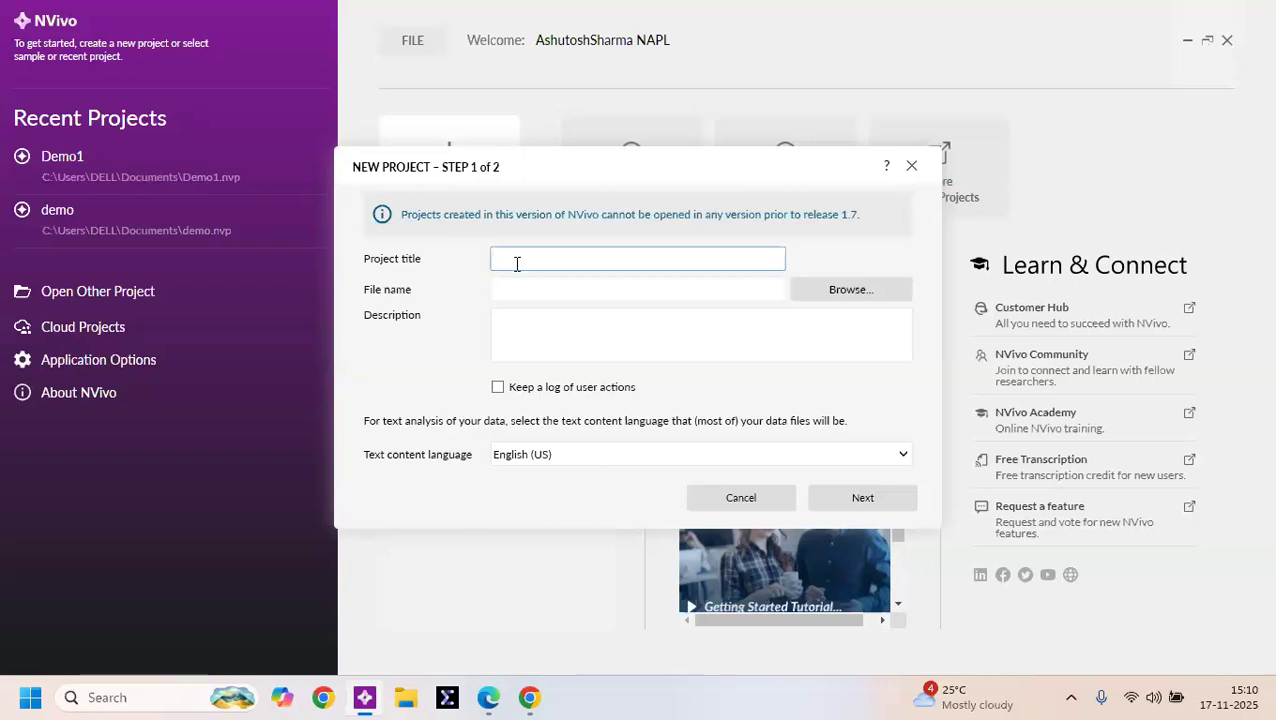
text(D)
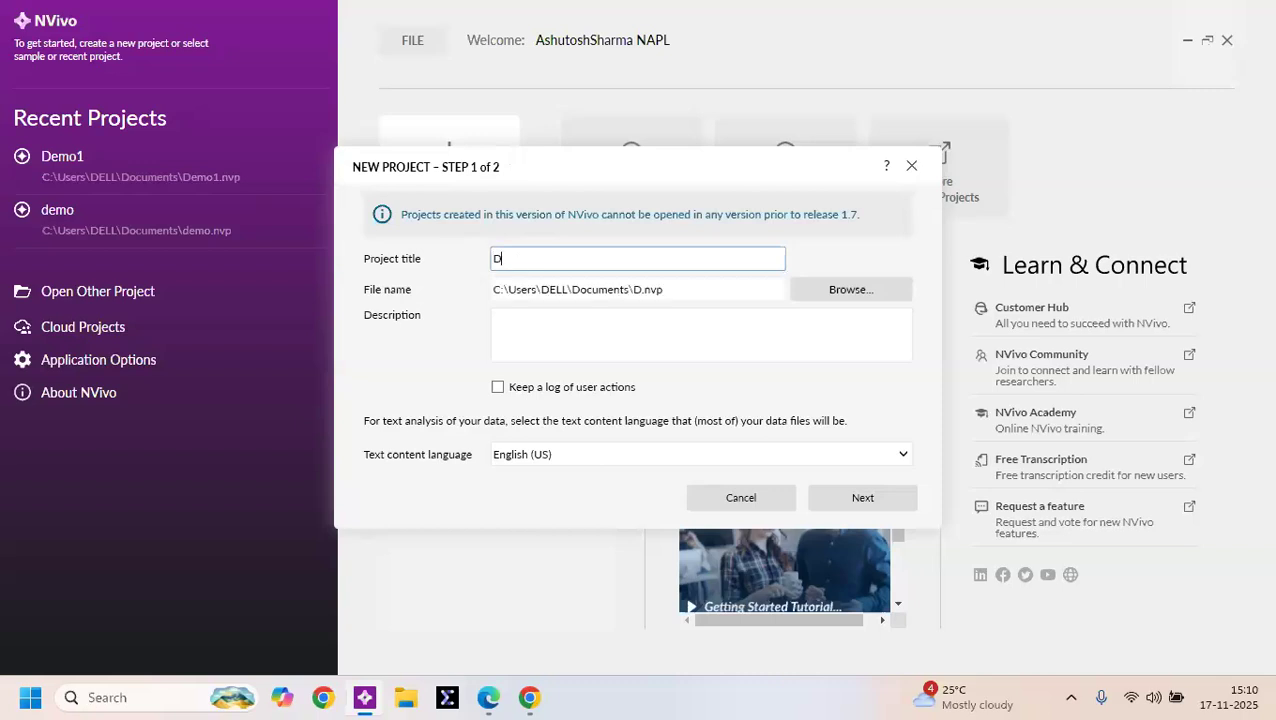
text(emo session)
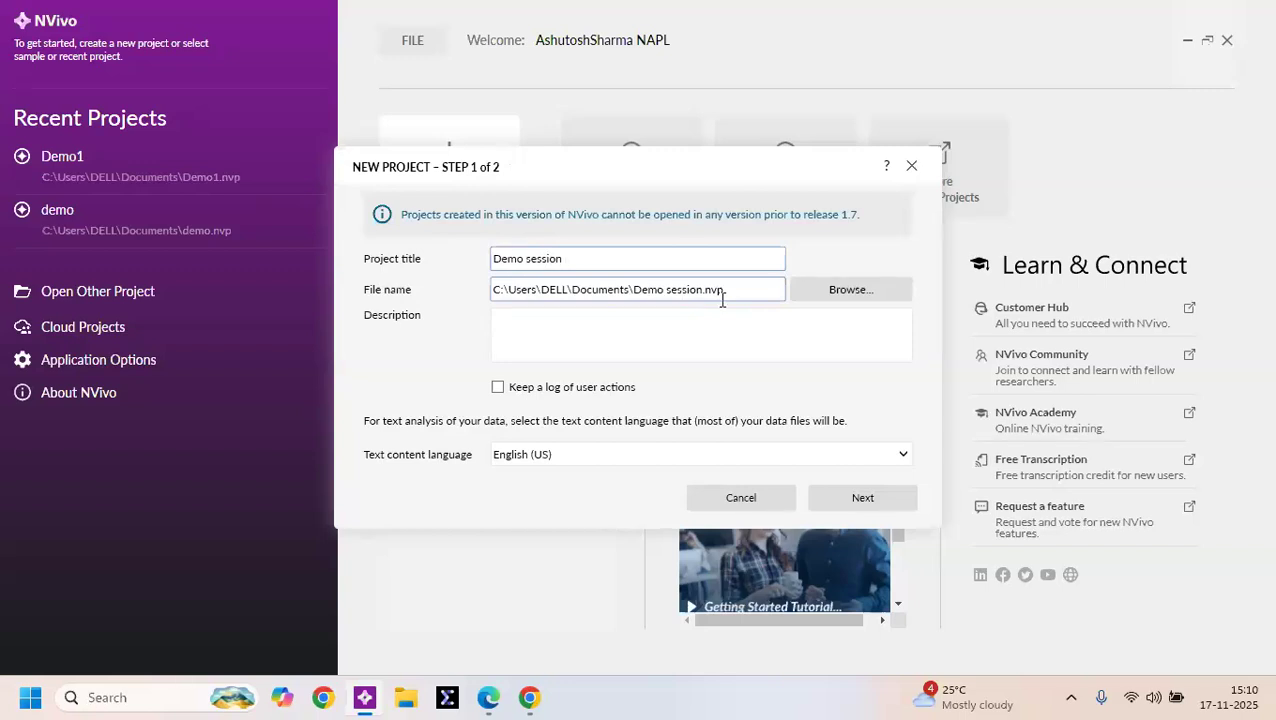
click(850, 289)
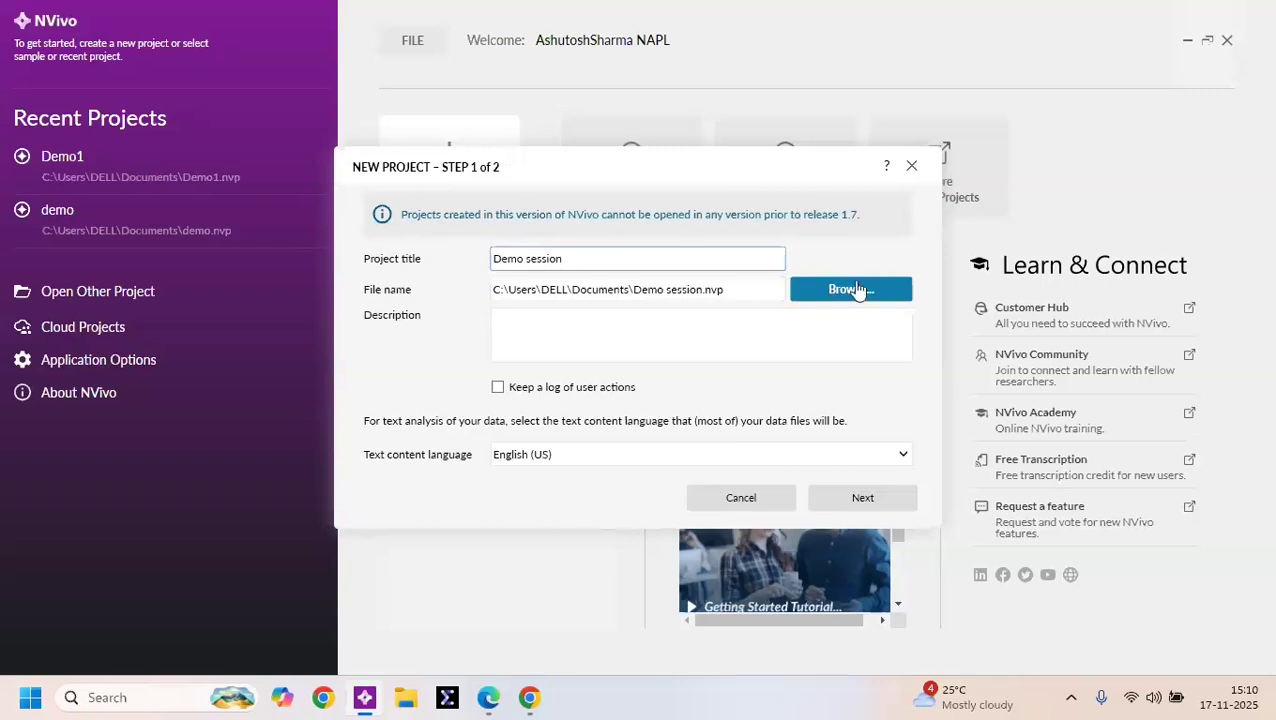
click(864, 500)
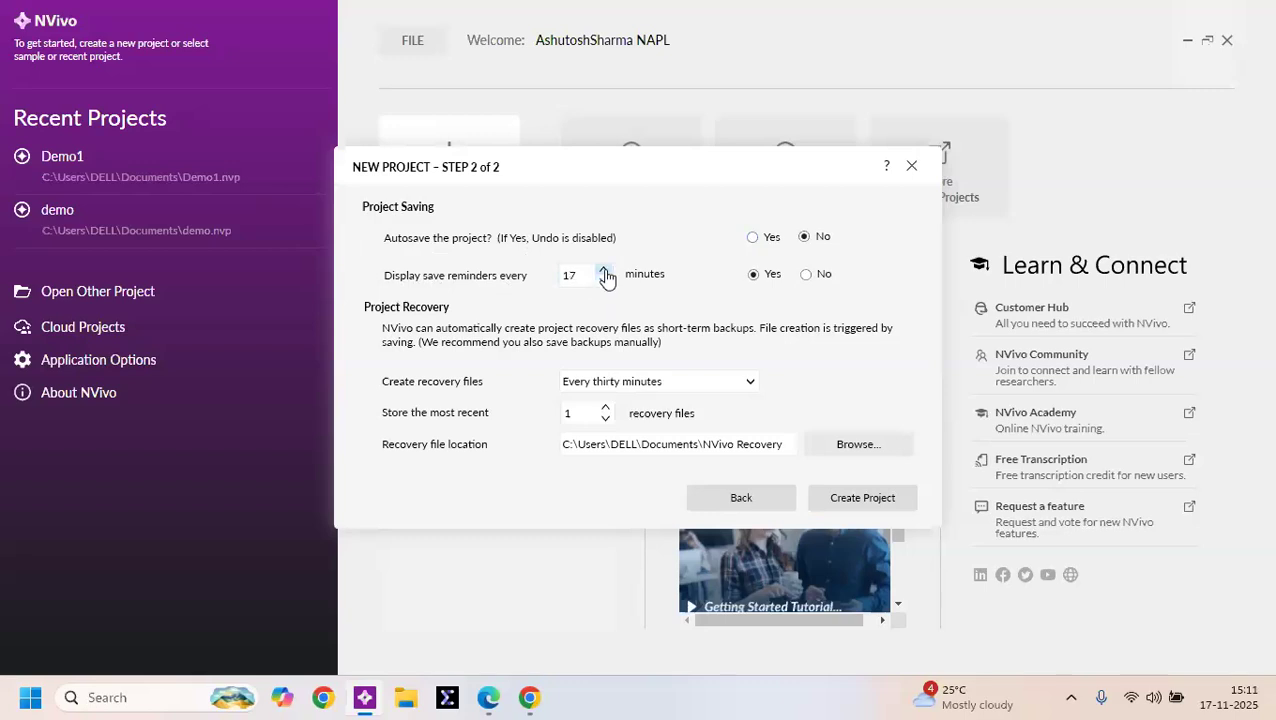
Step: Set save reminders to every 30 minutes and create the project, replacing the existing Demo session file and skipping the tour
click(604, 270)
click(604, 271)
click(862, 499)
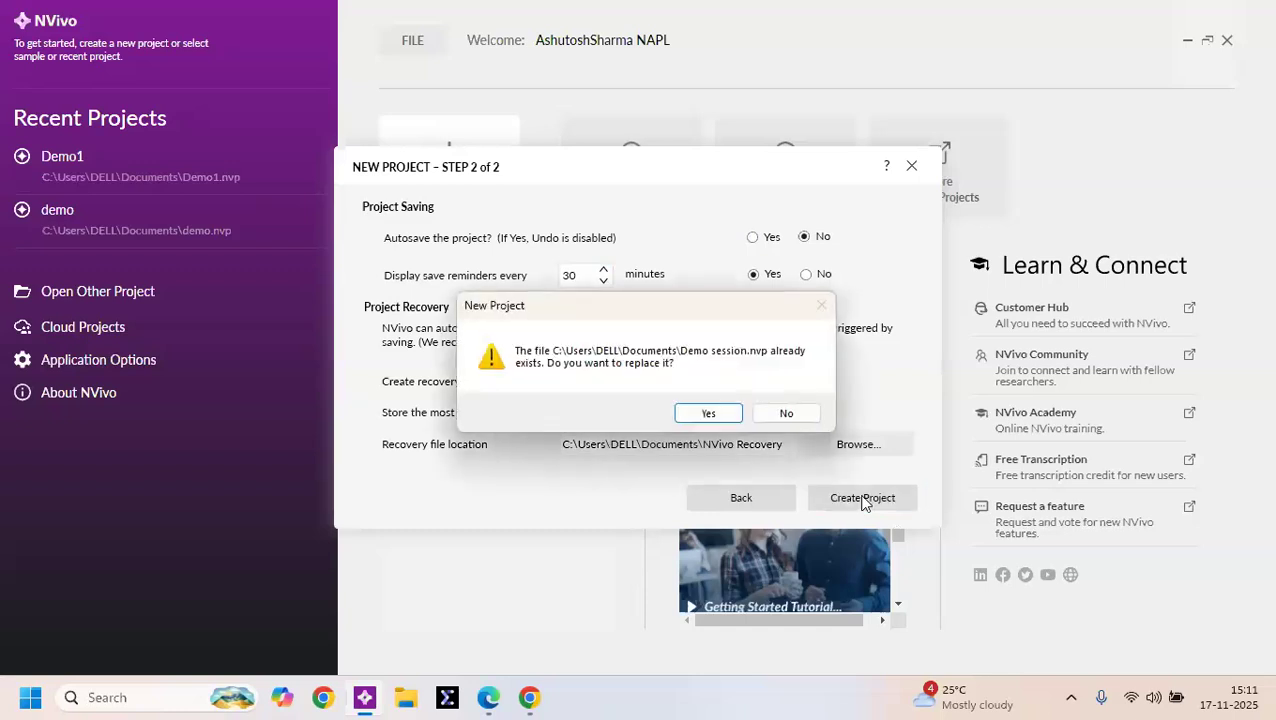
click(722, 415)
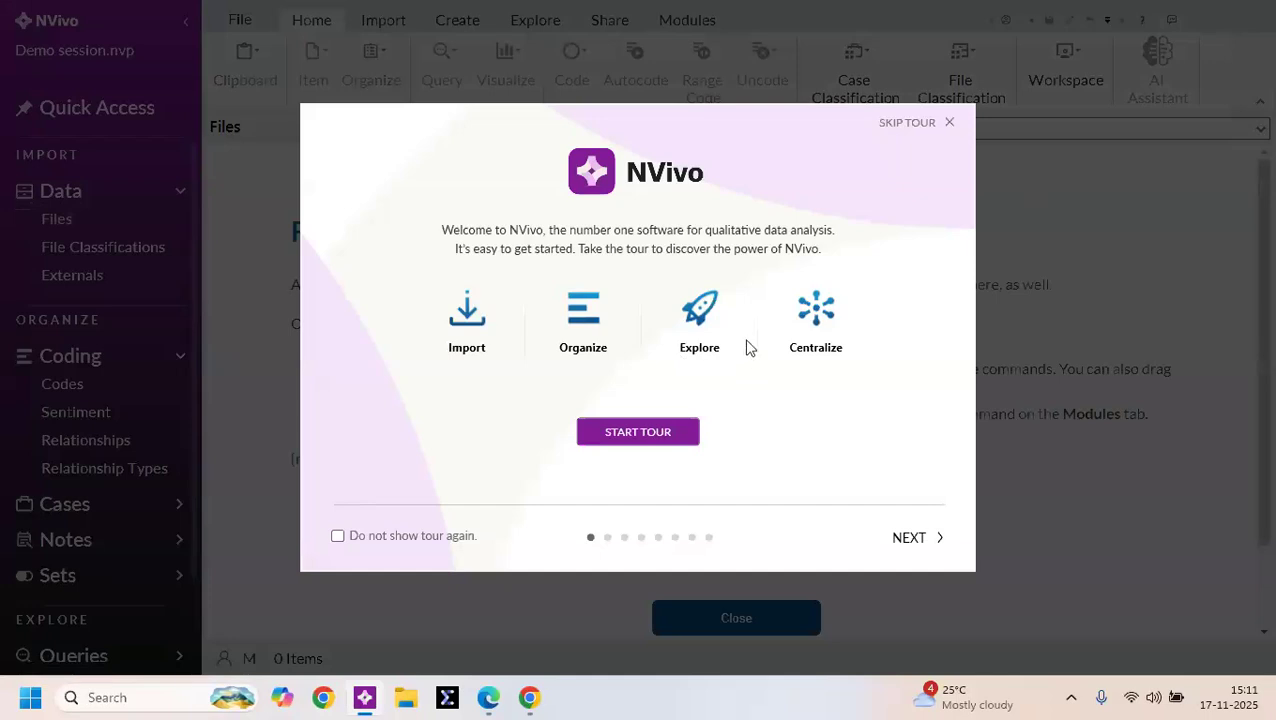
click(912, 128)
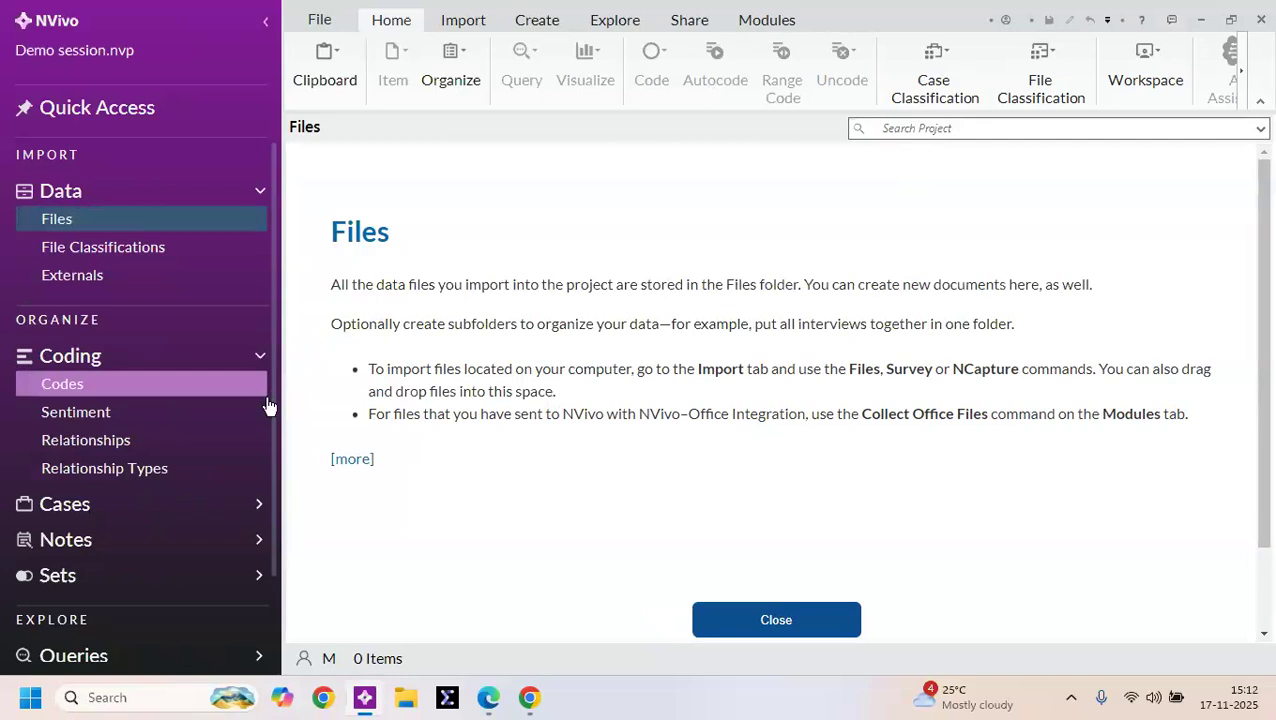
Step: Examine the Import, Organize and Explore sections of the project navigation and the Share, Modules and Home command sets
scroll(271, 448, down, 1)
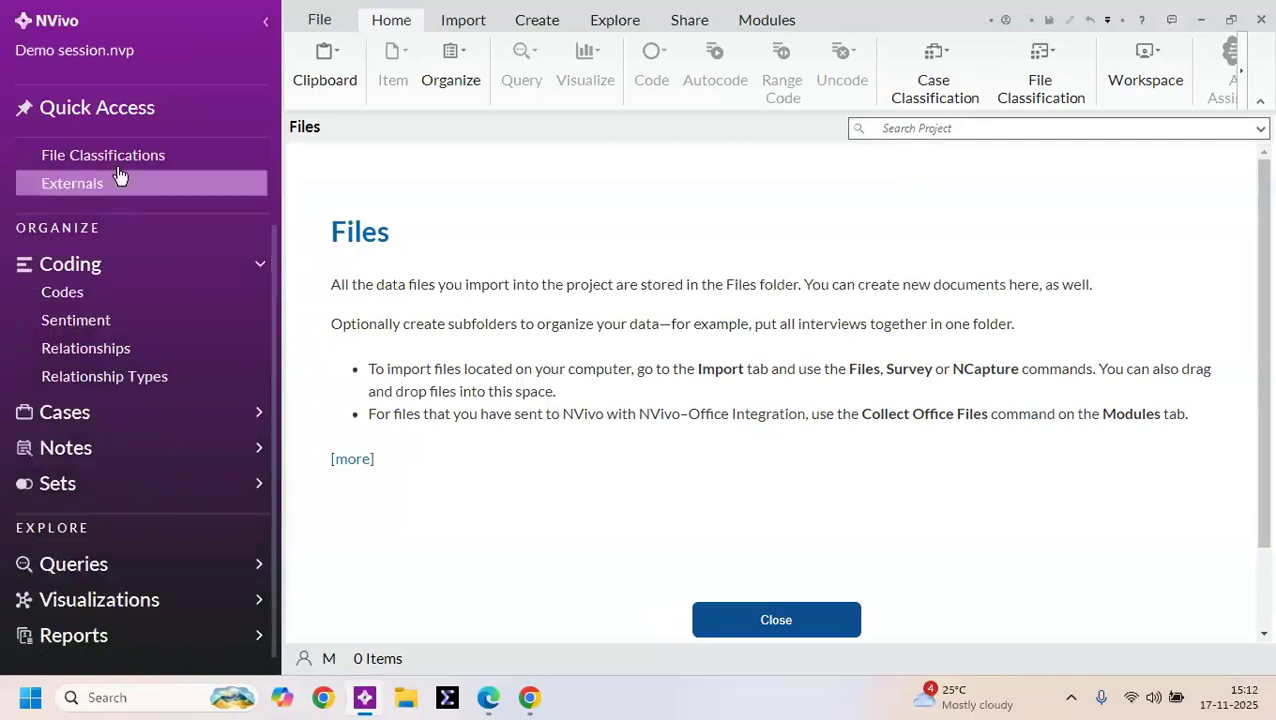
scroll(80, 185, up, 1)
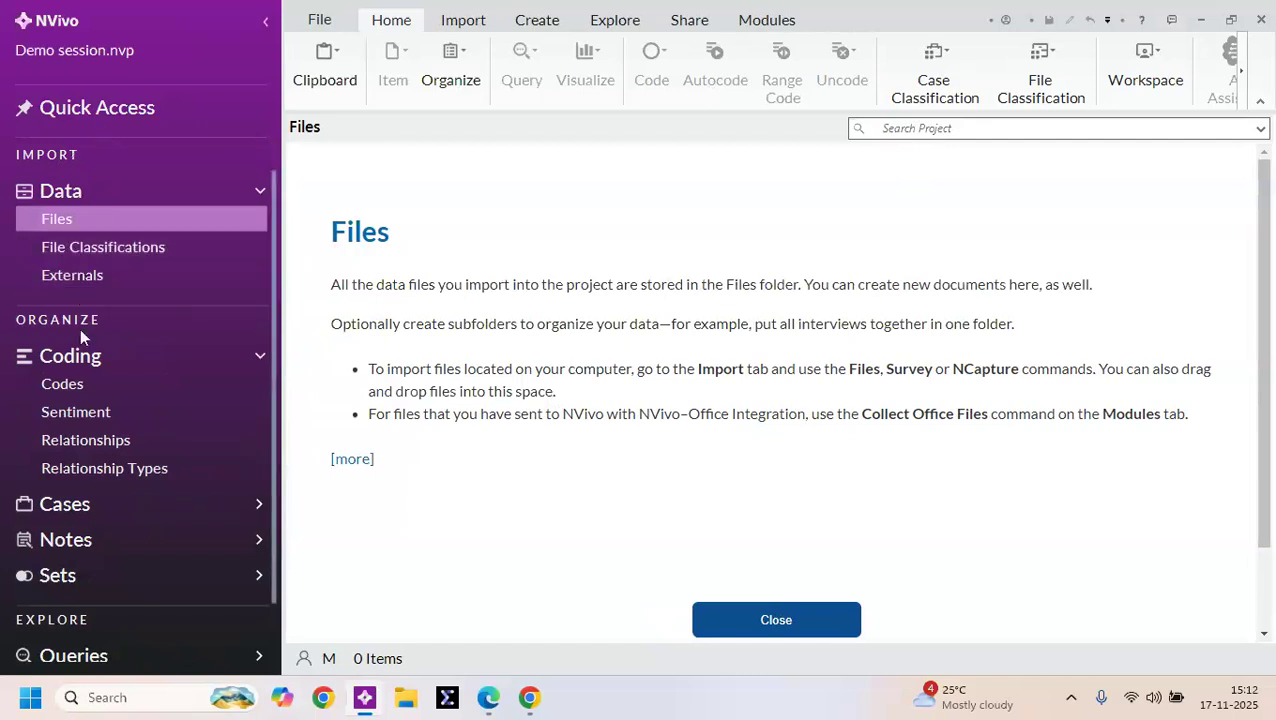
scroll(52, 257, down, 1)
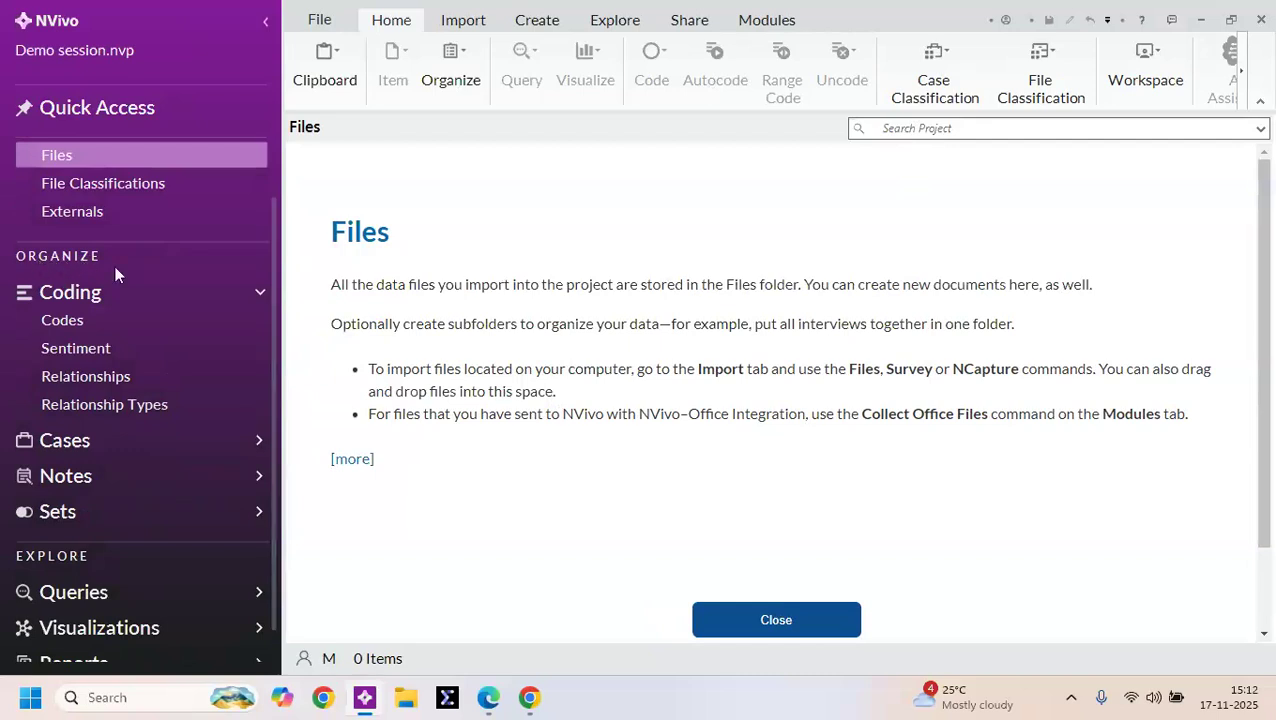
scroll(145, 350, down, 1)
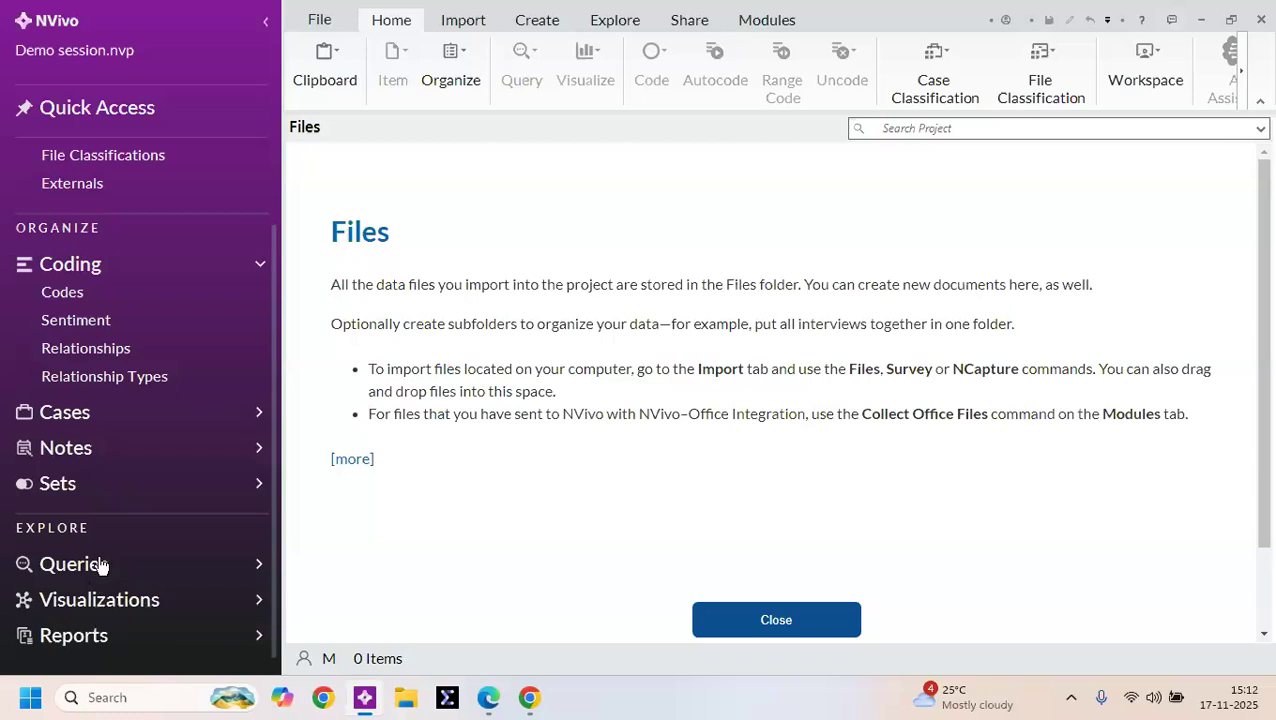
scroll(620, 275, up, 2)
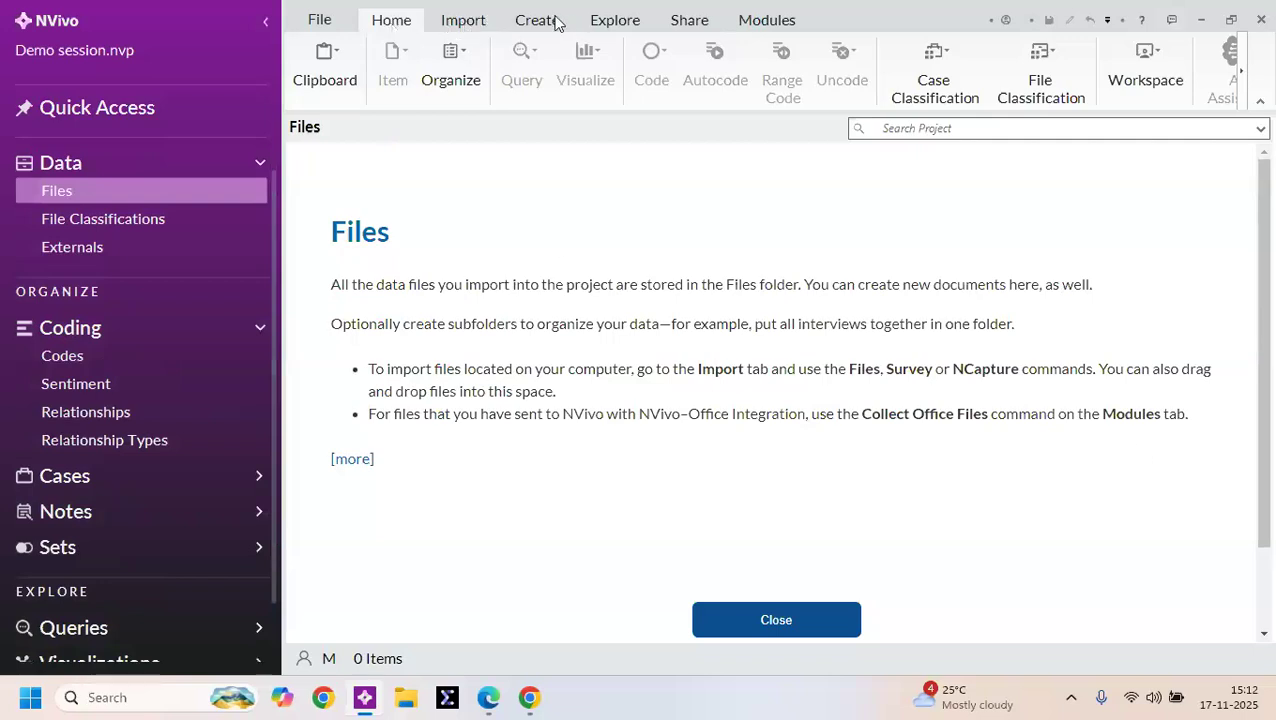
click(690, 20)
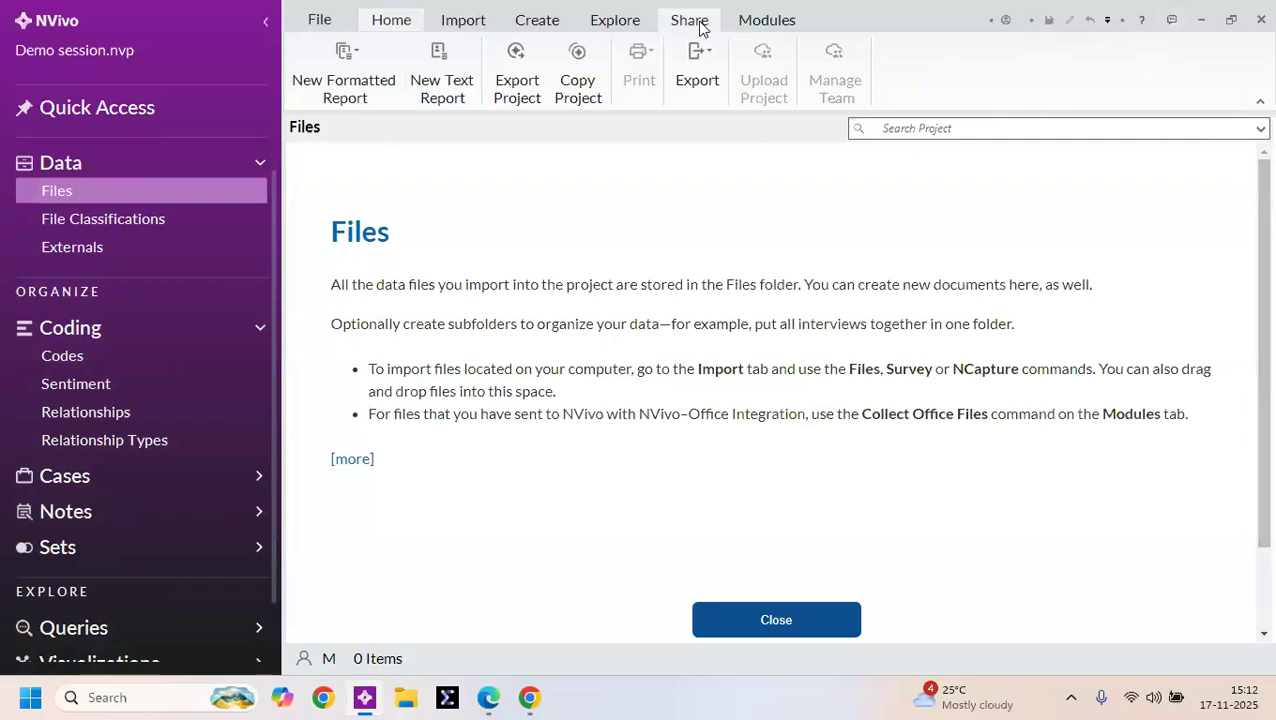
click(755, 21)
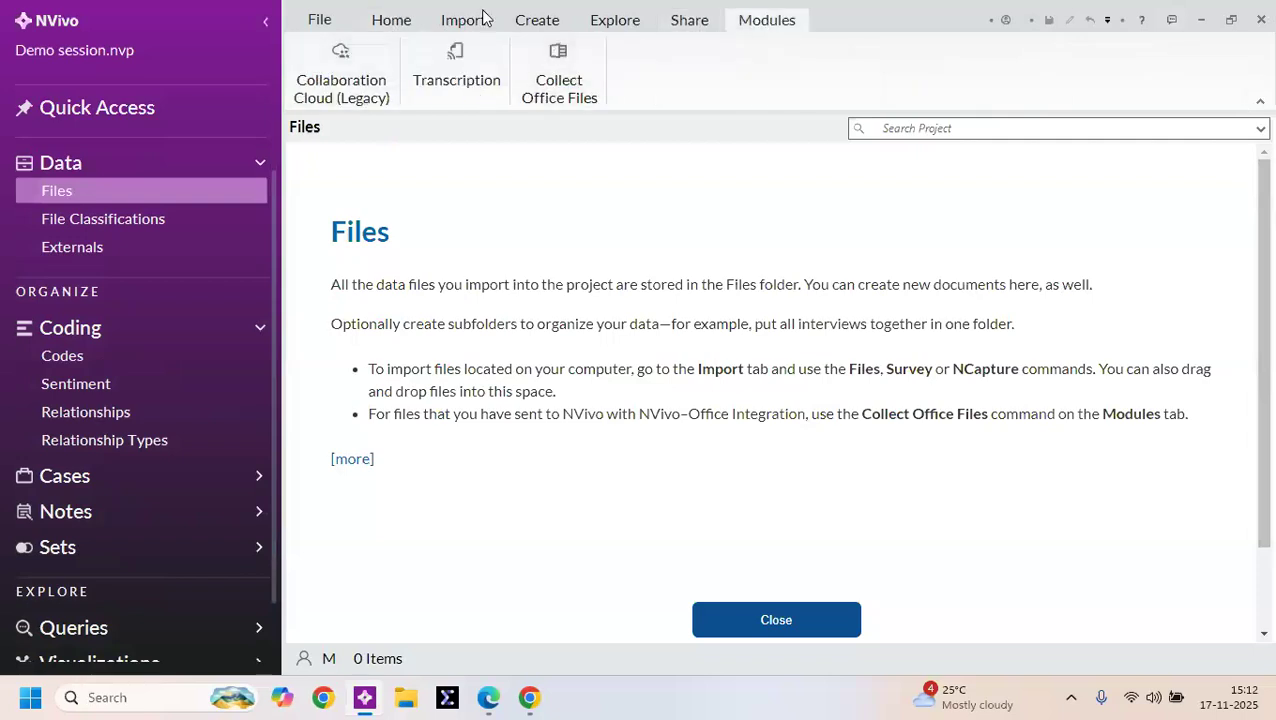
click(392, 22)
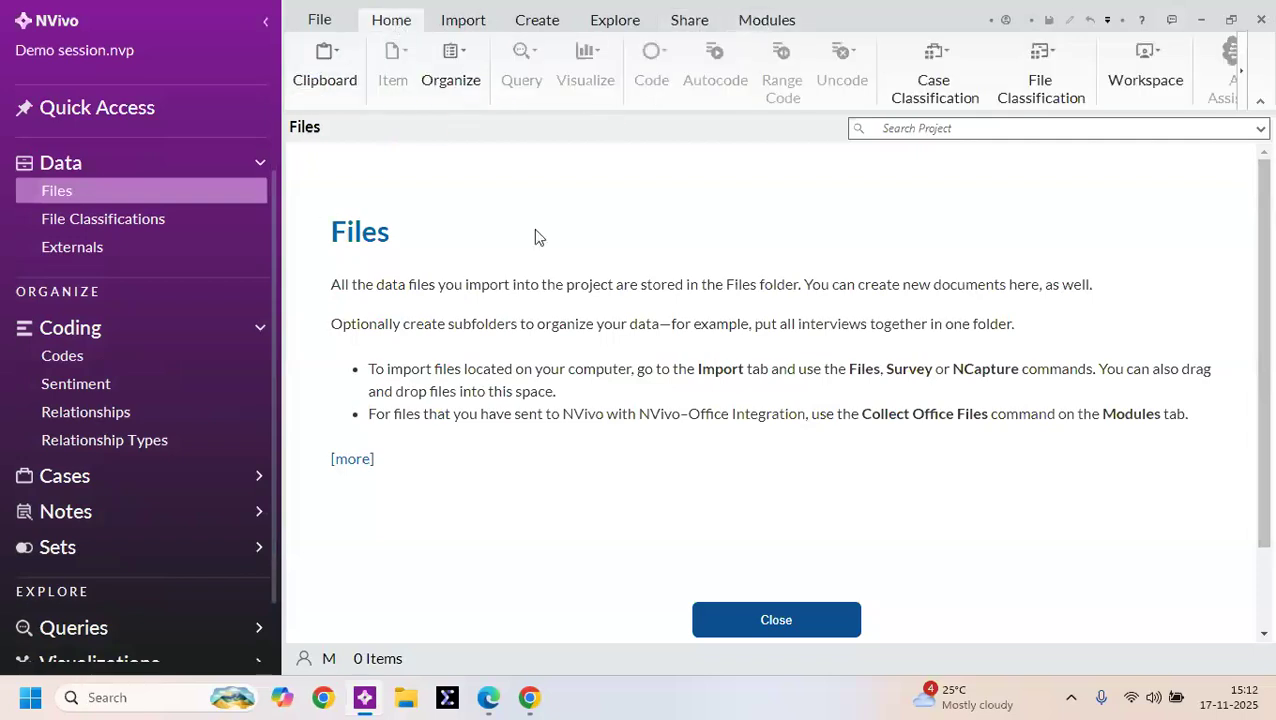
scroll(228, 335, up, 1)
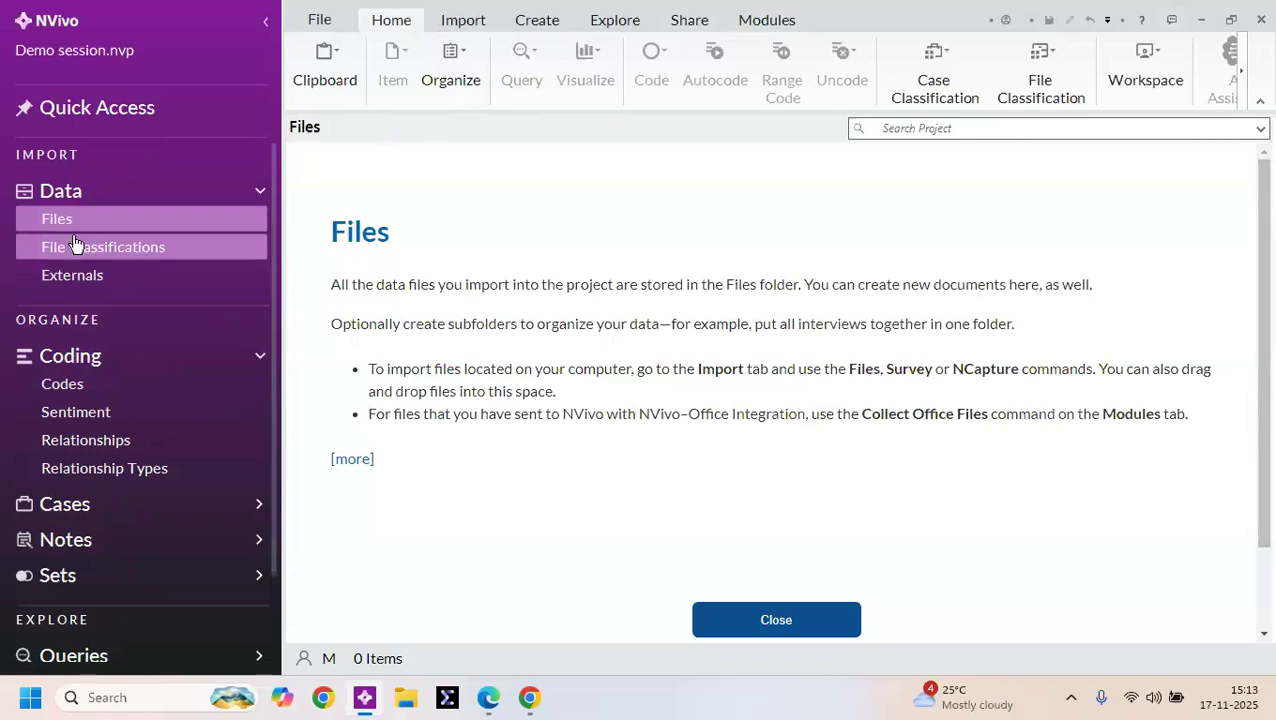
click(80, 200)
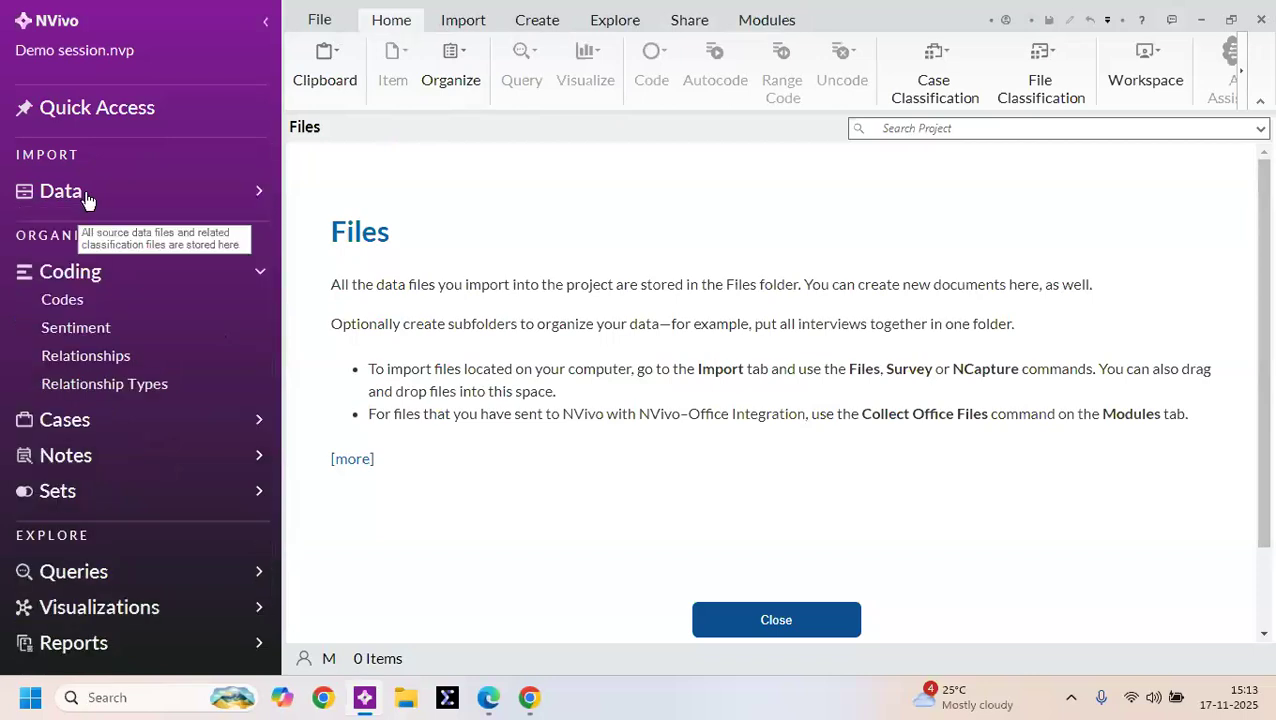
click(88, 197)
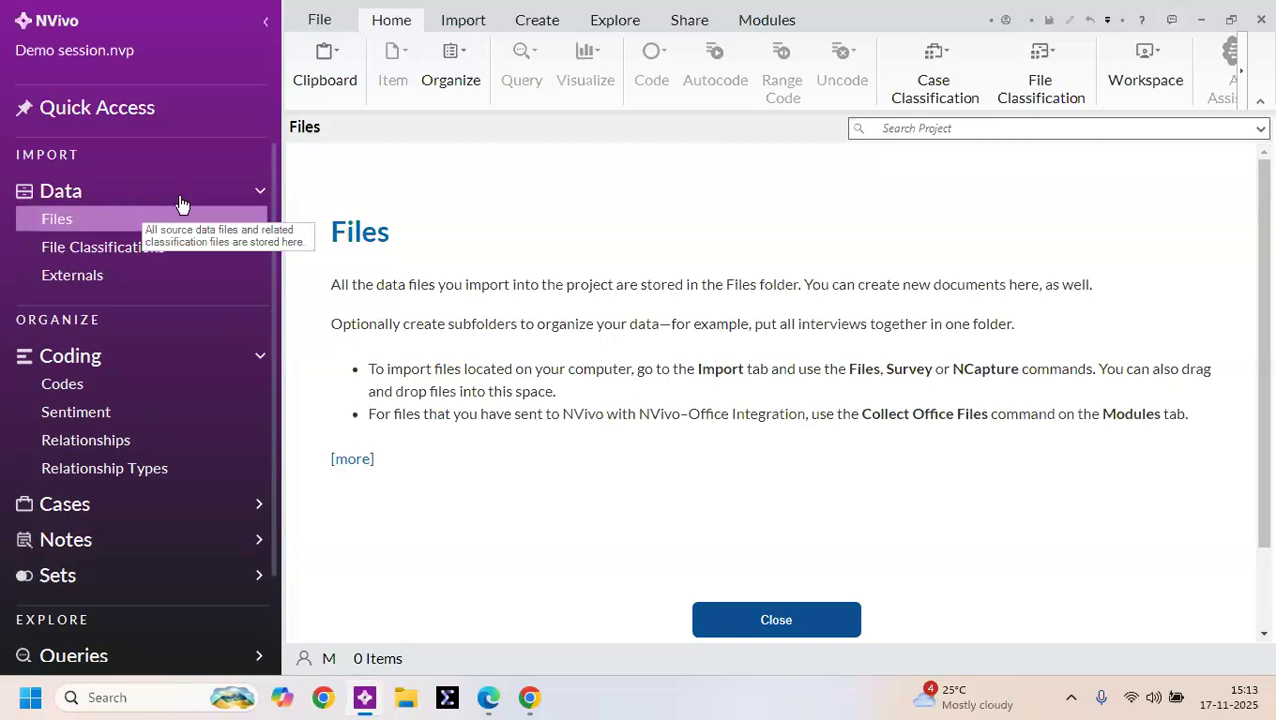
Step: Create a folder named "interviews" under Files in the project's Data section
right_click(134, 225)
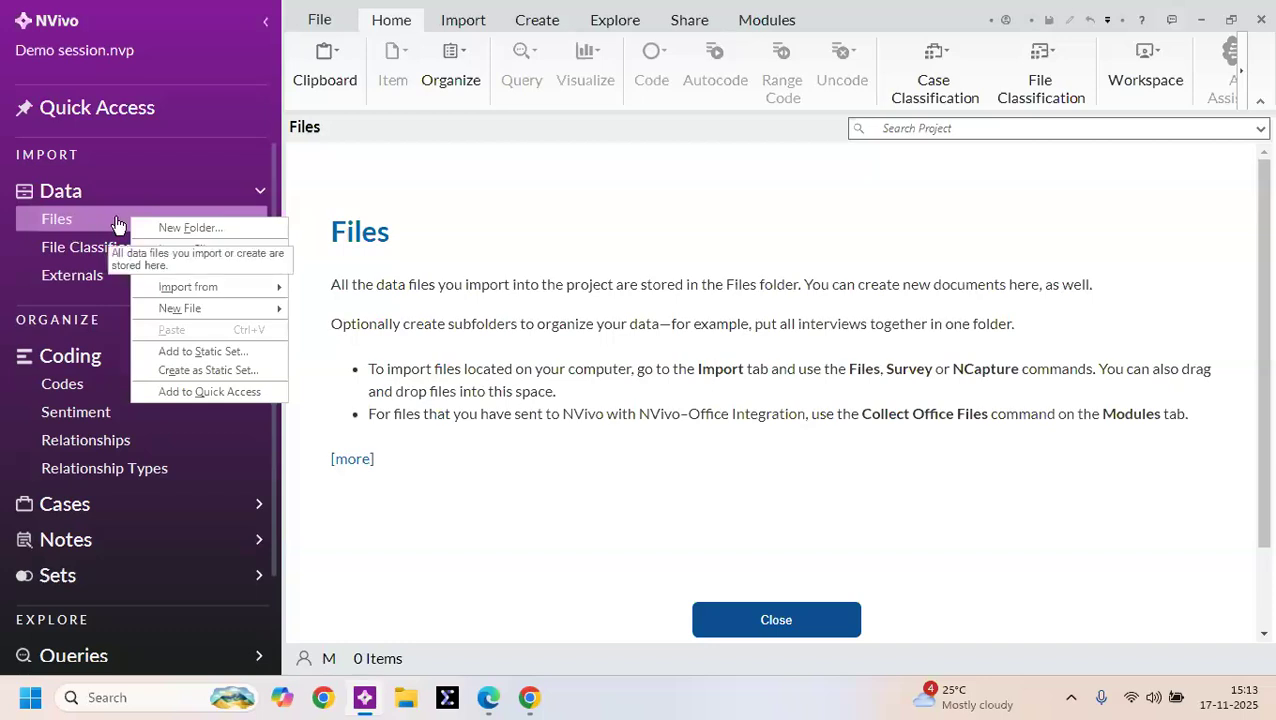
click(189, 232)
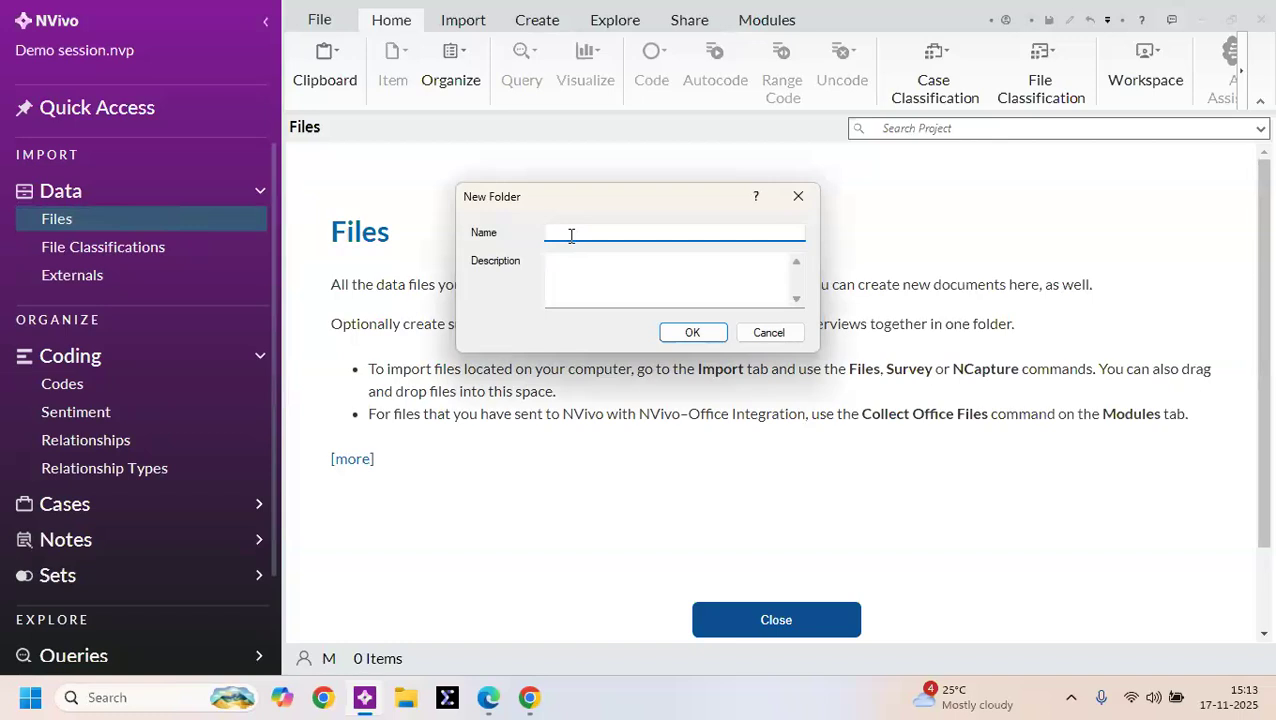
text(interviews)
key(Return)
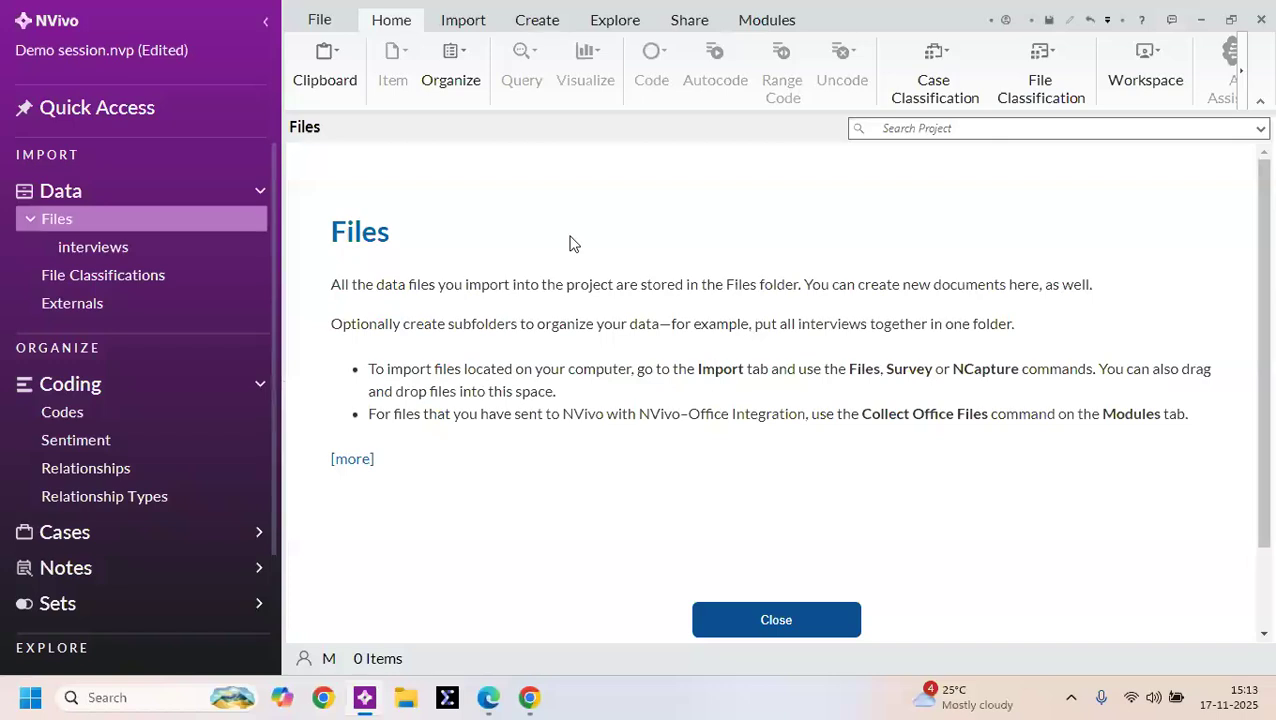
Step: Create a folder named "pdf" under Files in the project's Data section
right_click(198, 229)
click(264, 226)
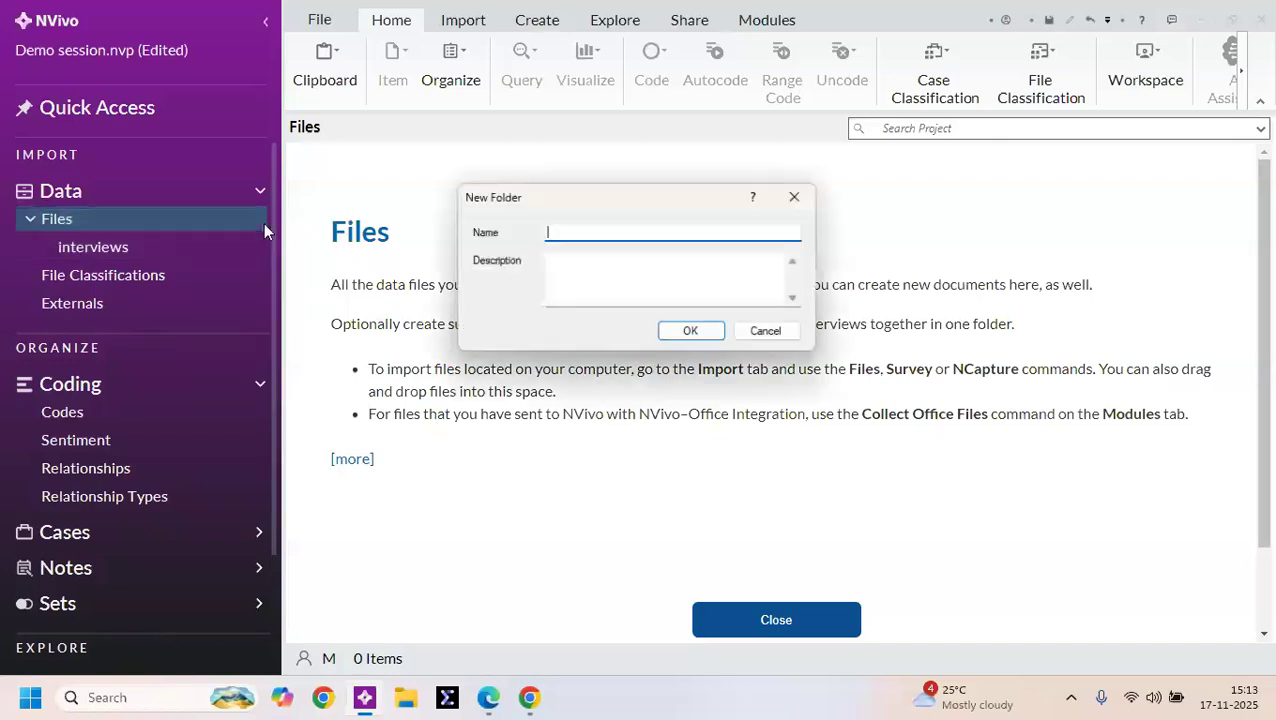
text(pdf)
click(688, 332)
Step: Create a folder named "images" under Files in the project's Data section
right_click(162, 222)
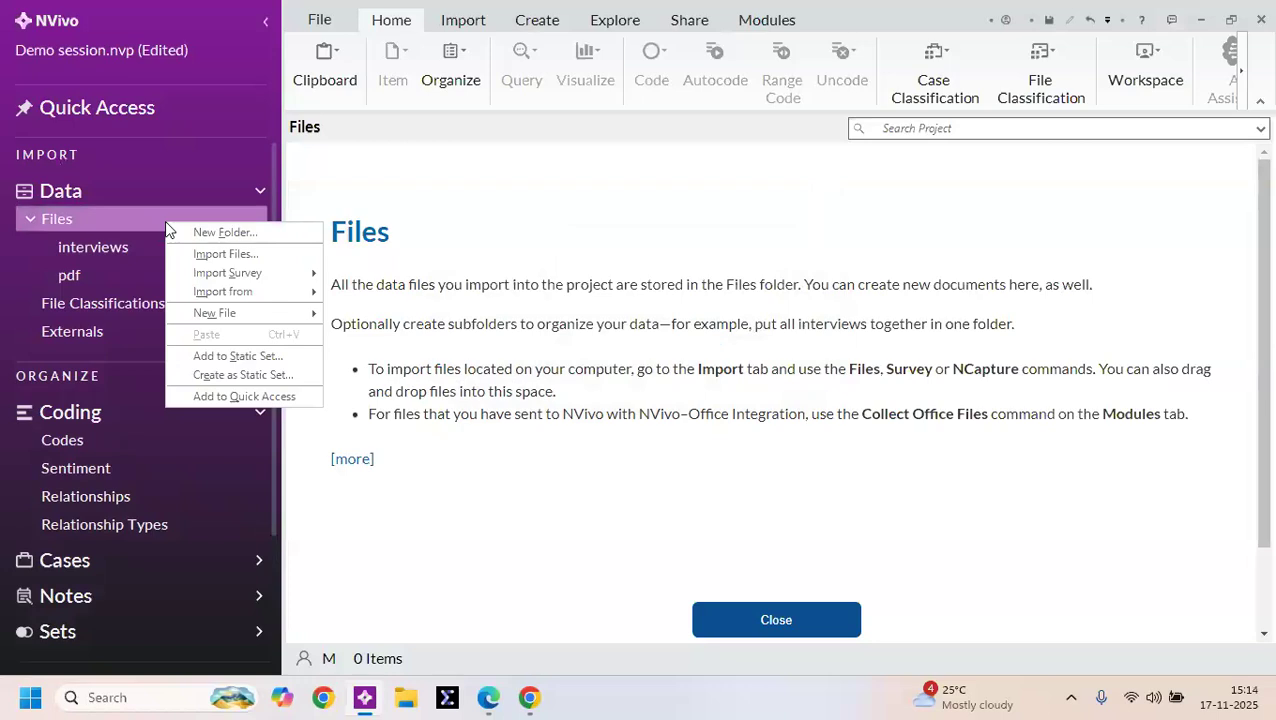
click(251, 234)
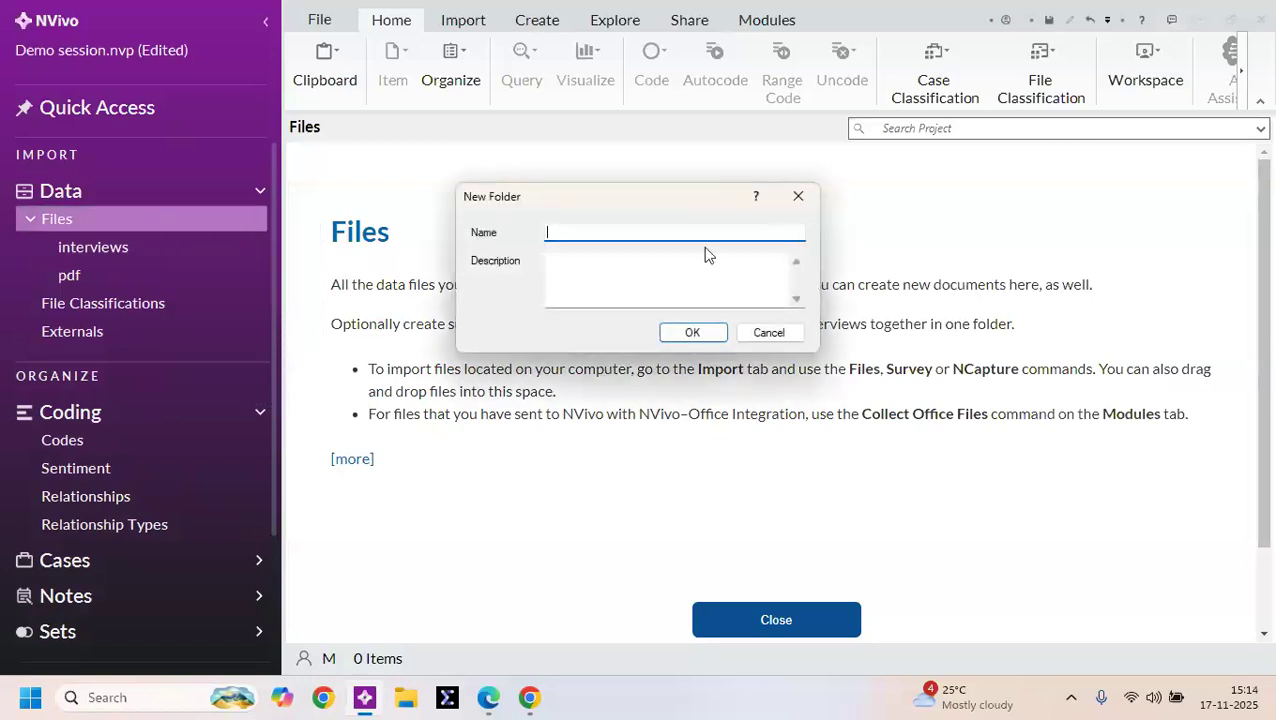
text(images)
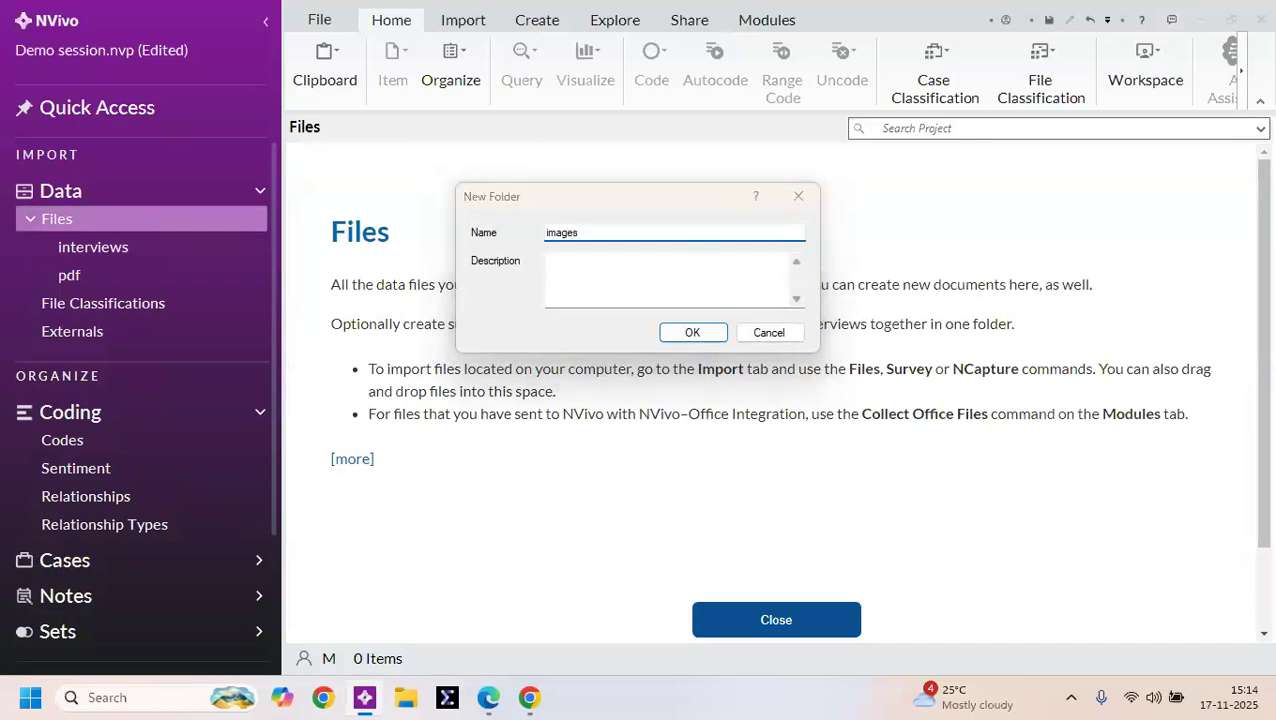
key(Return)
Step: Create a folder named "video" under Files in the project's Data section
right_click(165, 230)
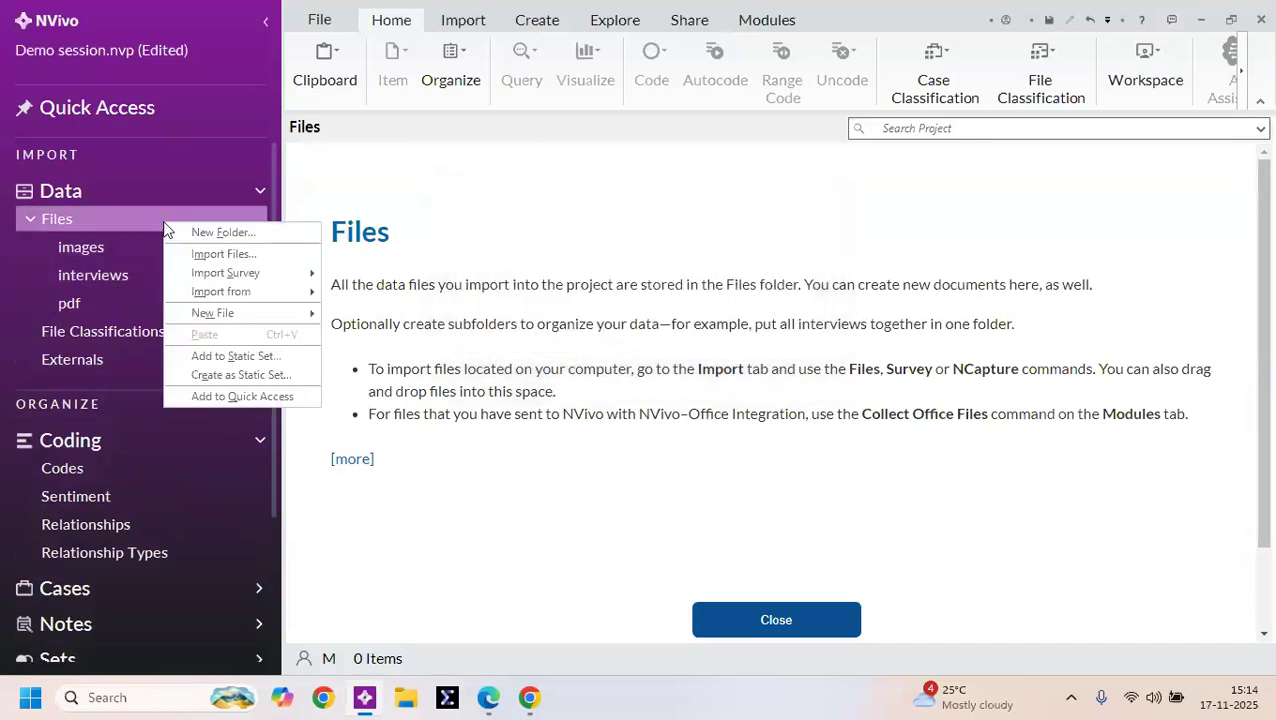
click(261, 229)
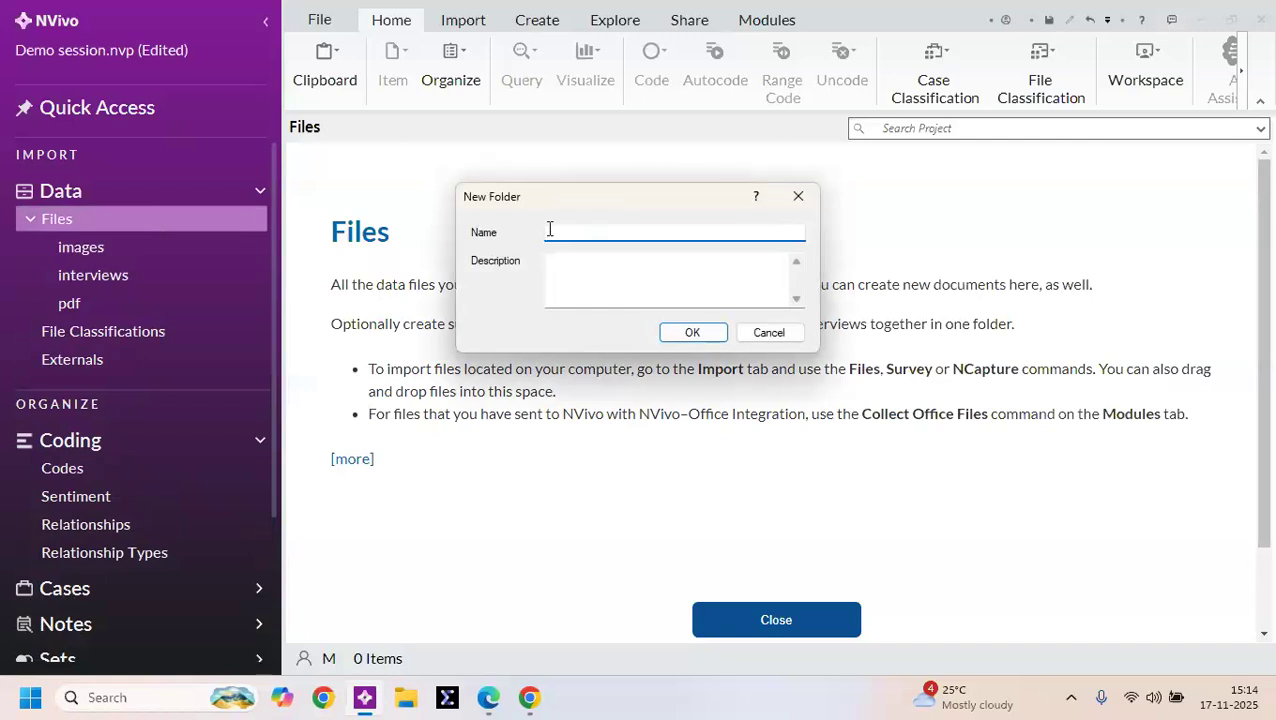
text(vide)
text(p)
text(o)
key(Return)
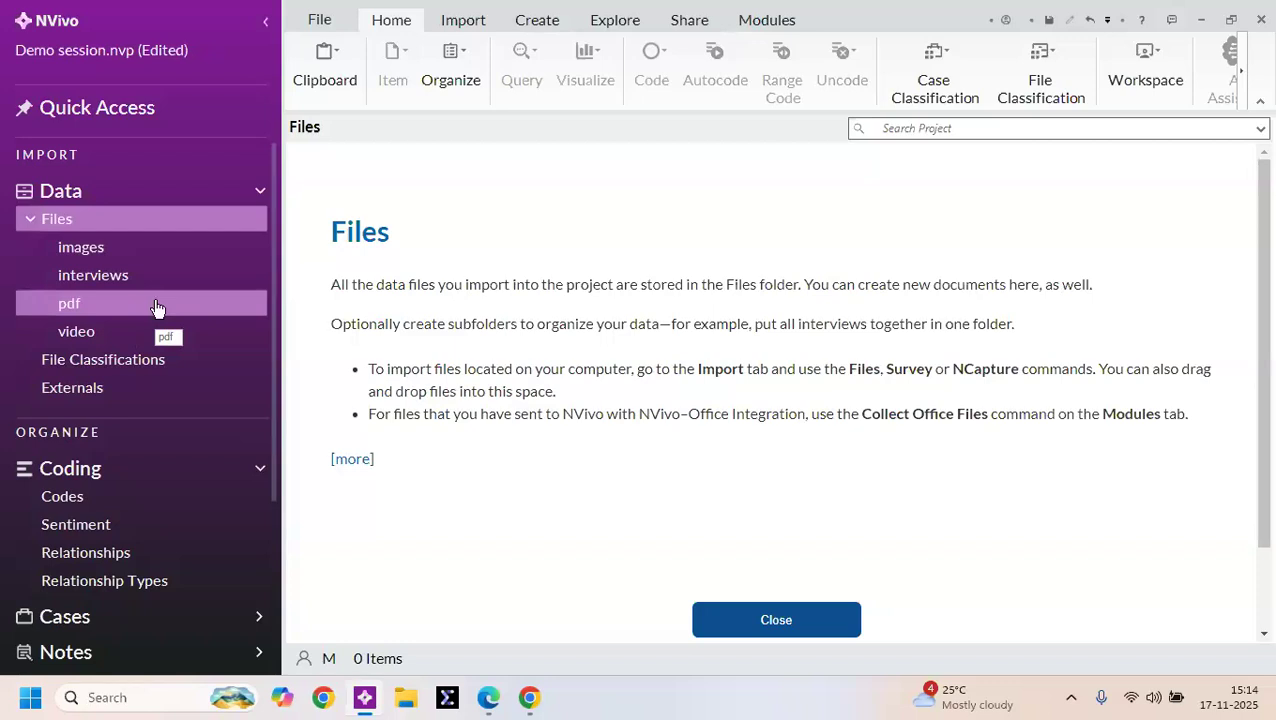
right_click(99, 254)
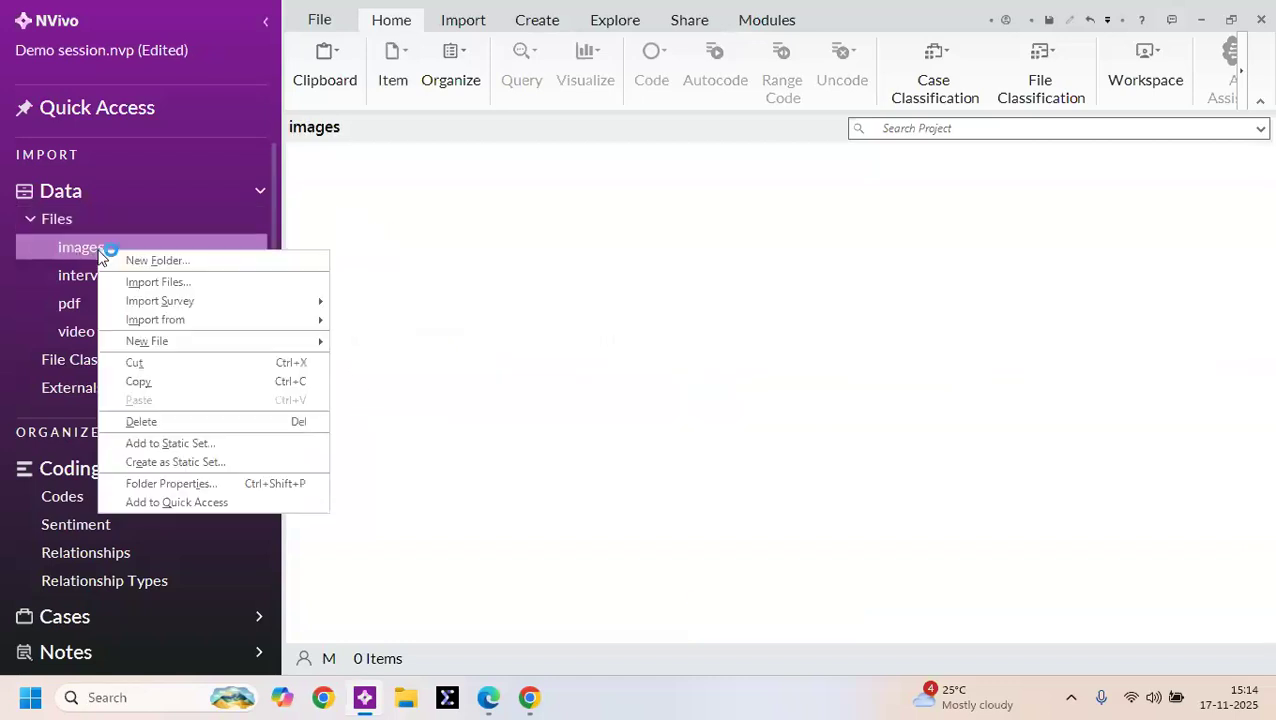
right_click(62, 254)
click(168, 245)
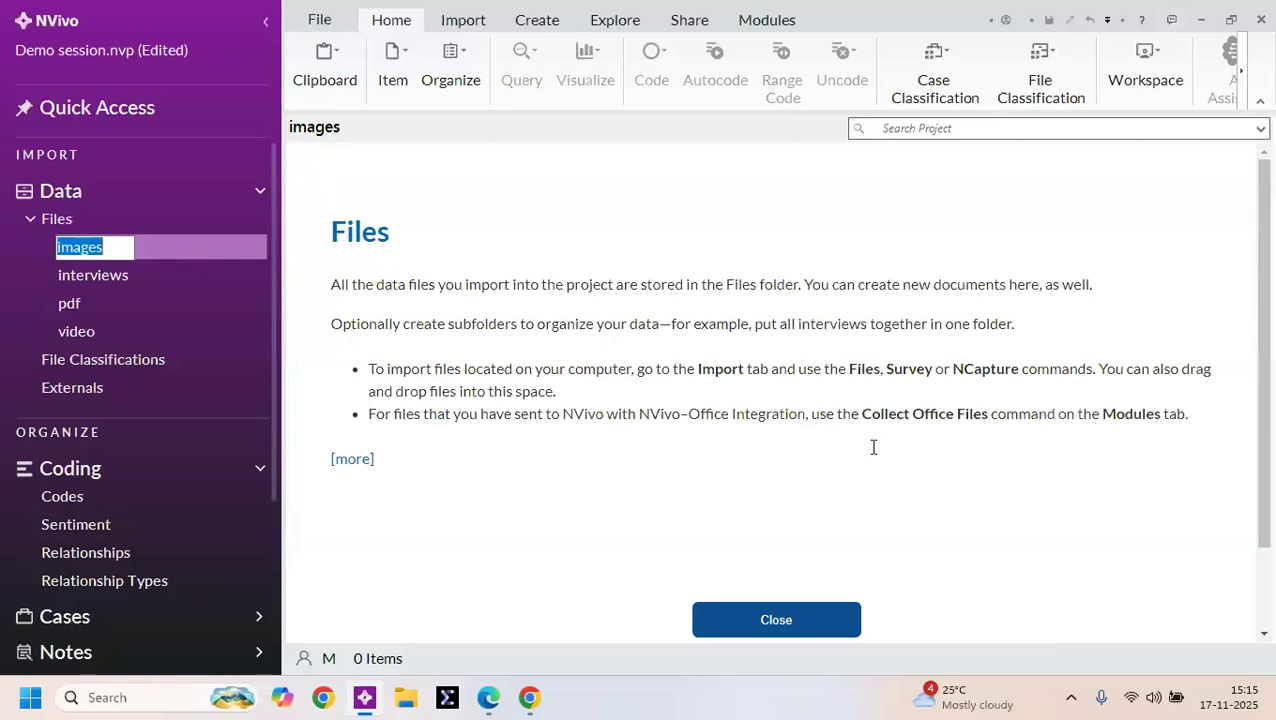
click(808, 624)
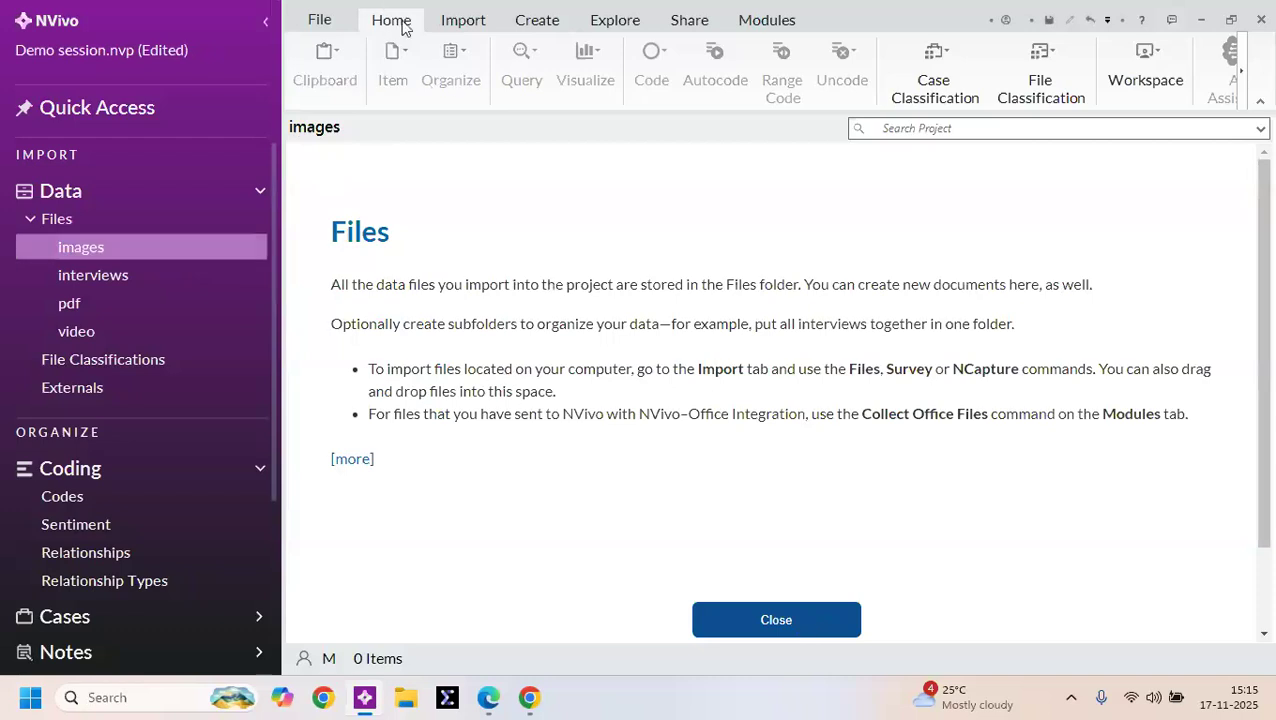
Step: Examine the available import options for surveys, classifications and bibliographies
click(463, 21)
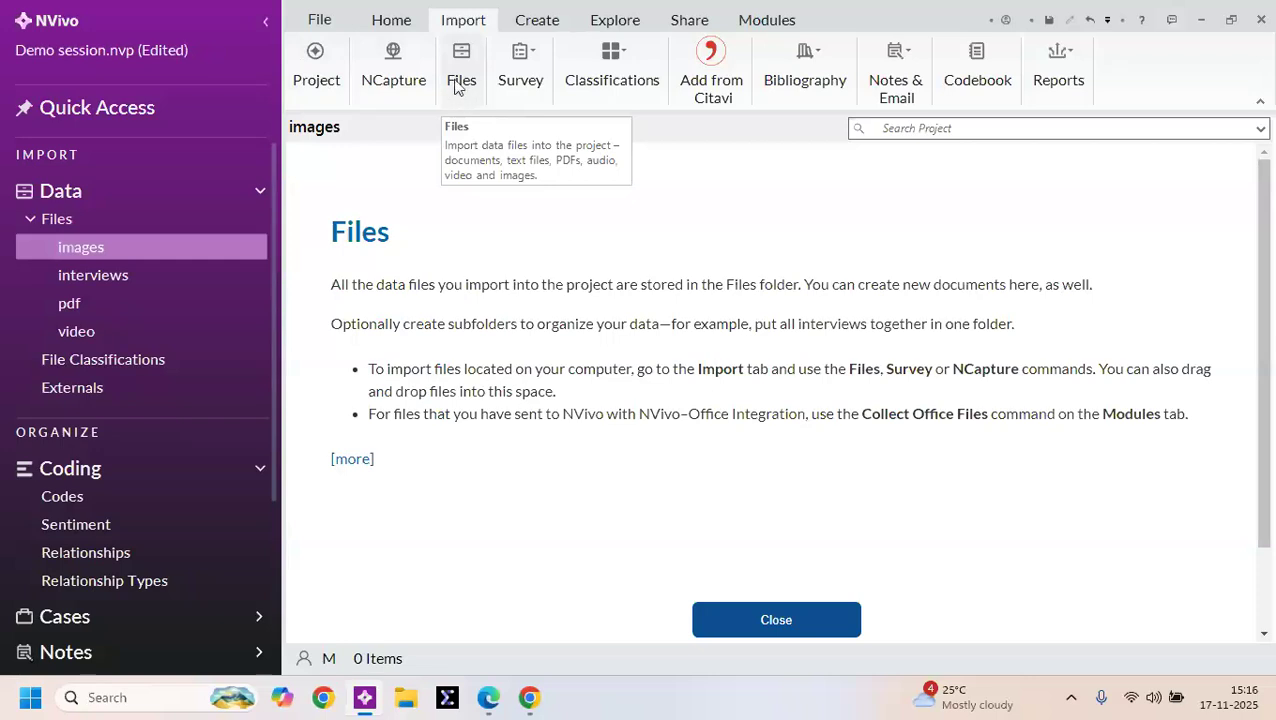
click(533, 65)
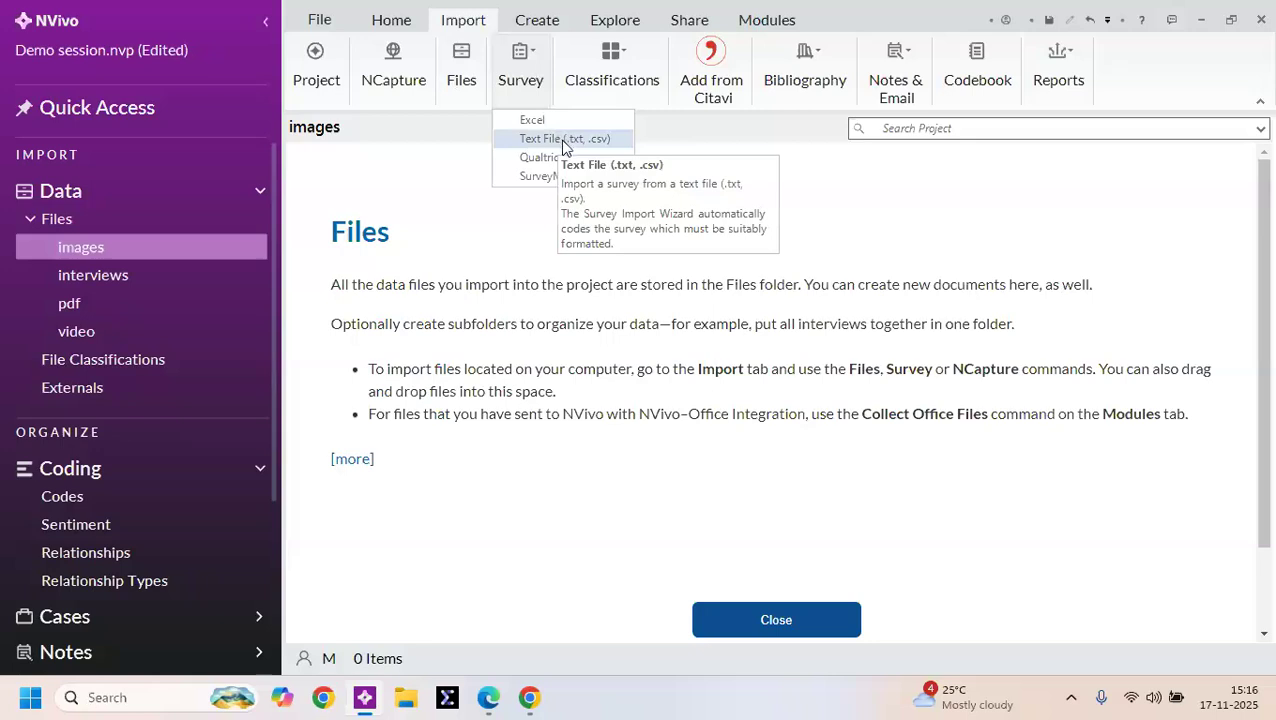
click(630, 63)
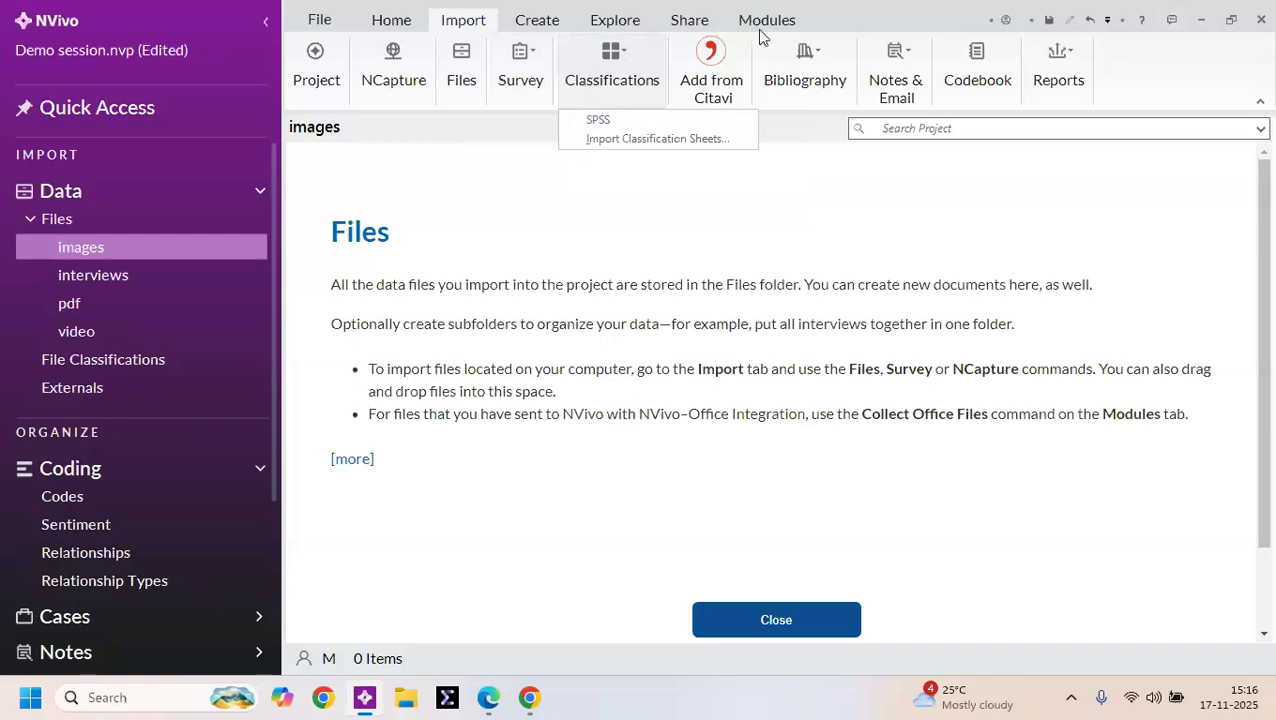
click(828, 53)
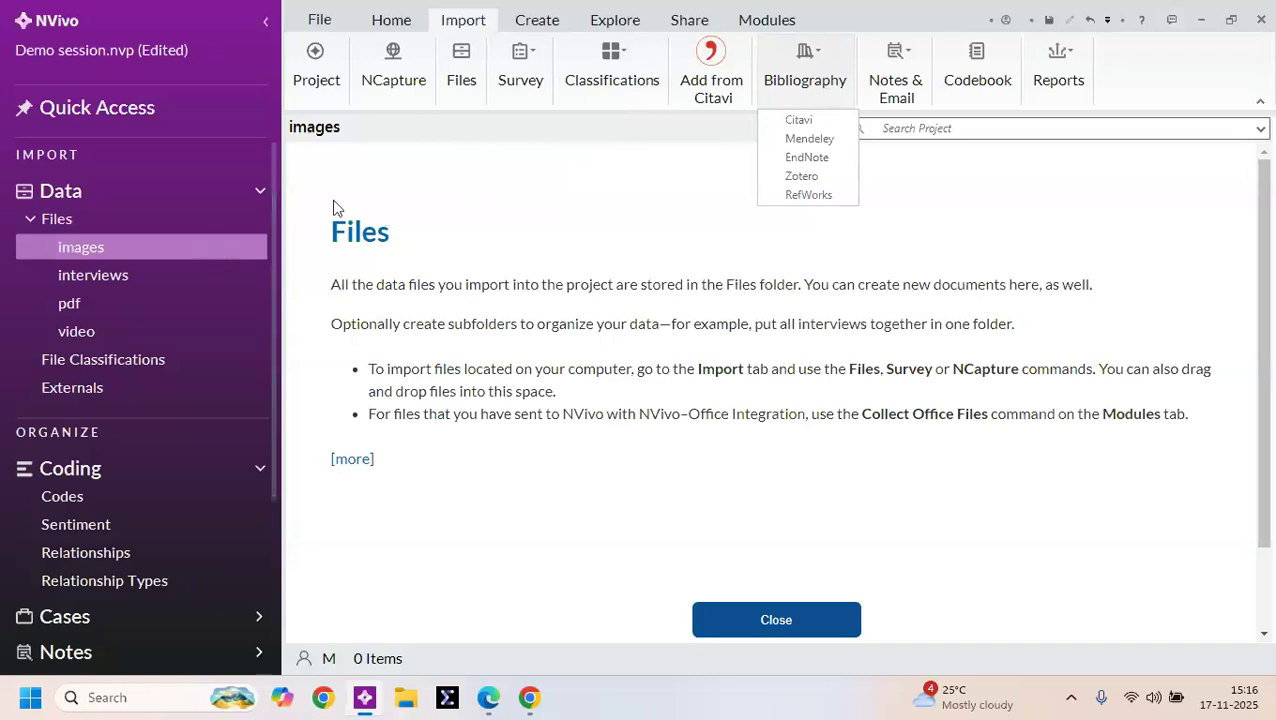
Step: Start a file import into the images folder and browse to the NVivo Data folder on the Desktop
click(463, 70)
click(463, 70)
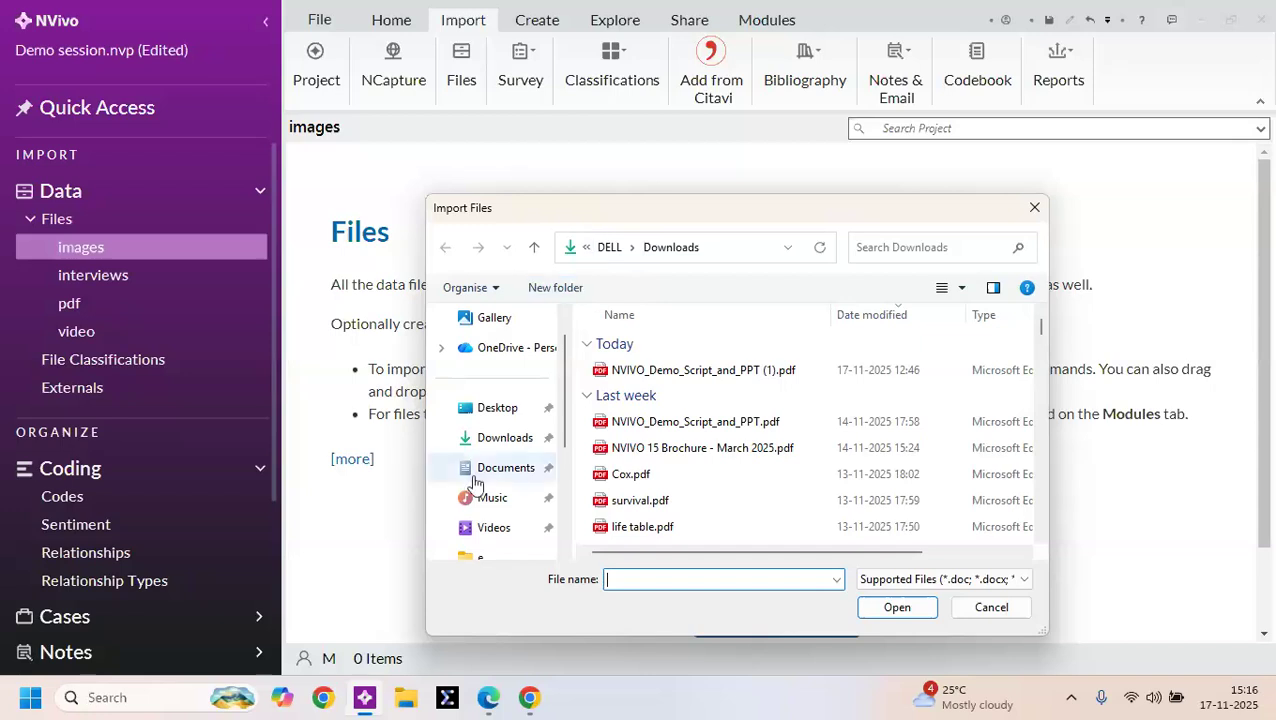
click(500, 407)
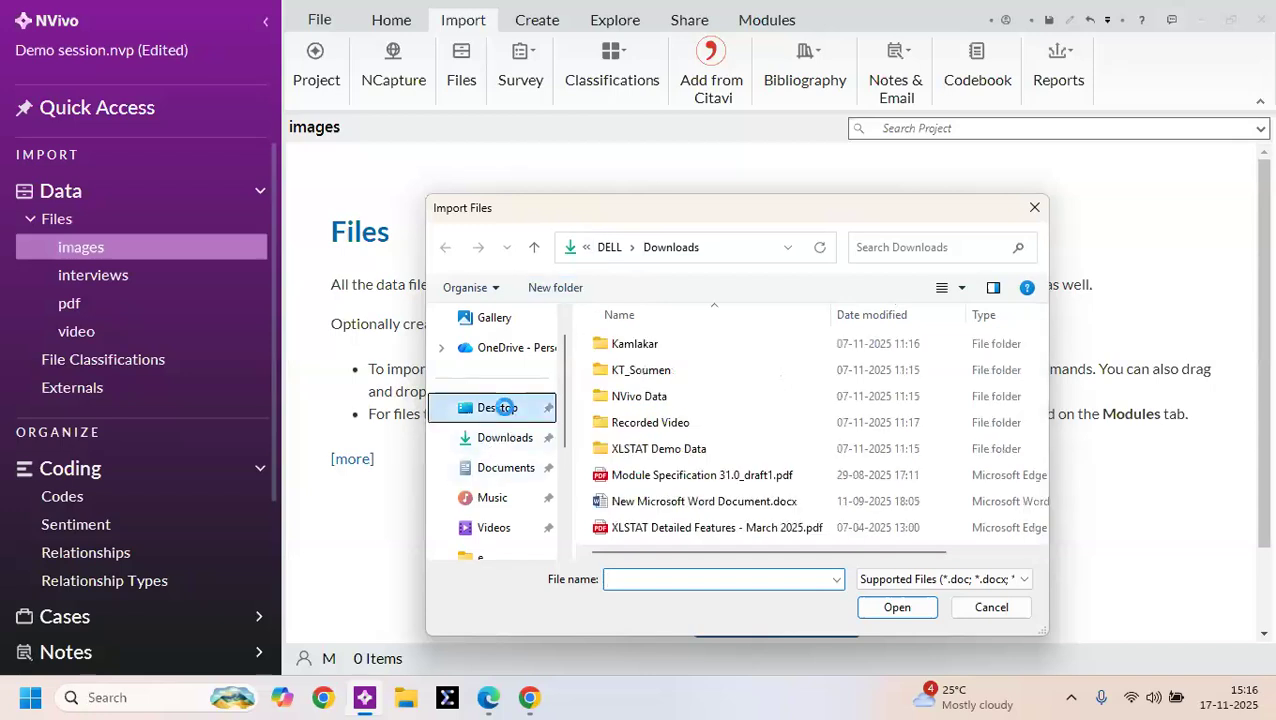
right_click(505, 407)
click(870, 314)
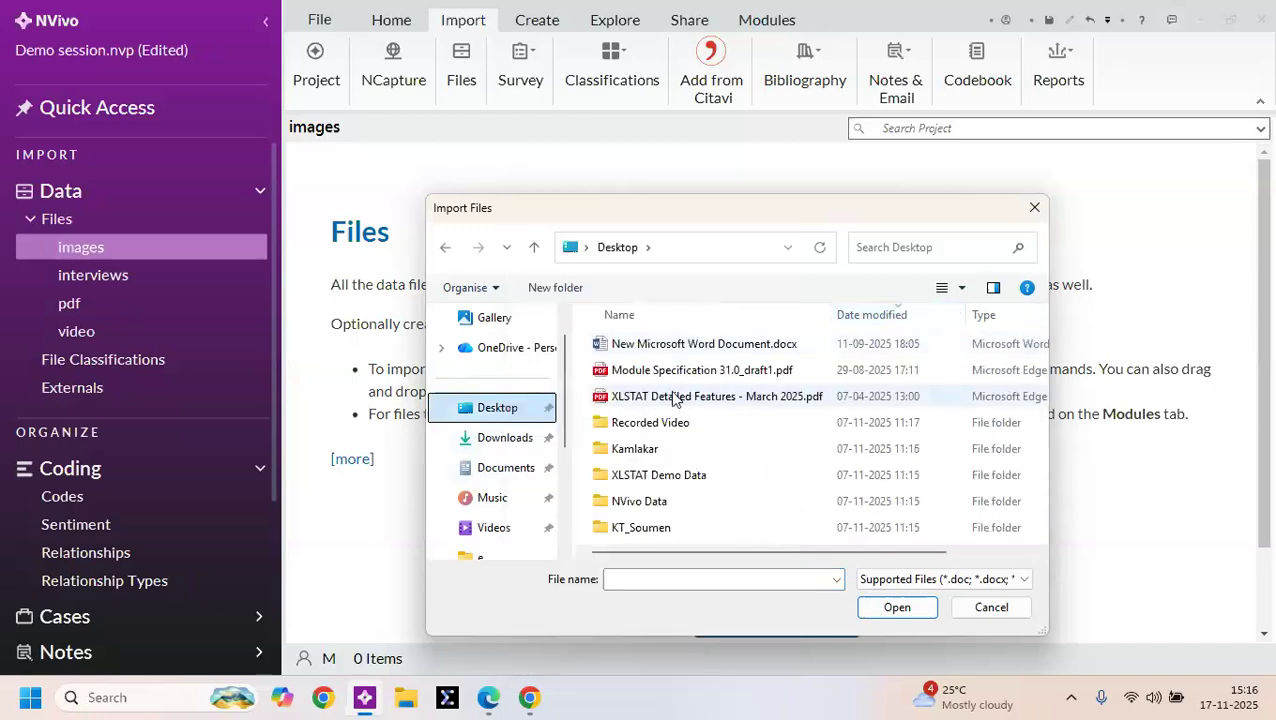
click(656, 501)
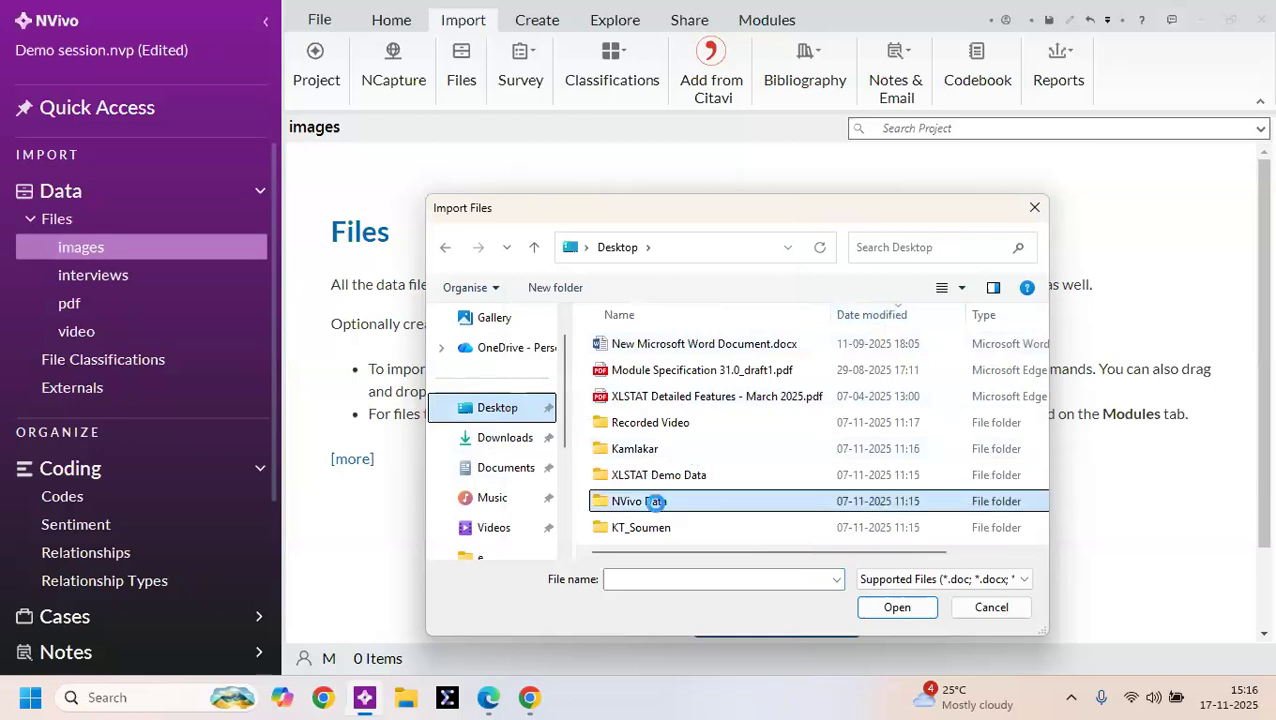
right_click(658, 501)
click(622, 511)
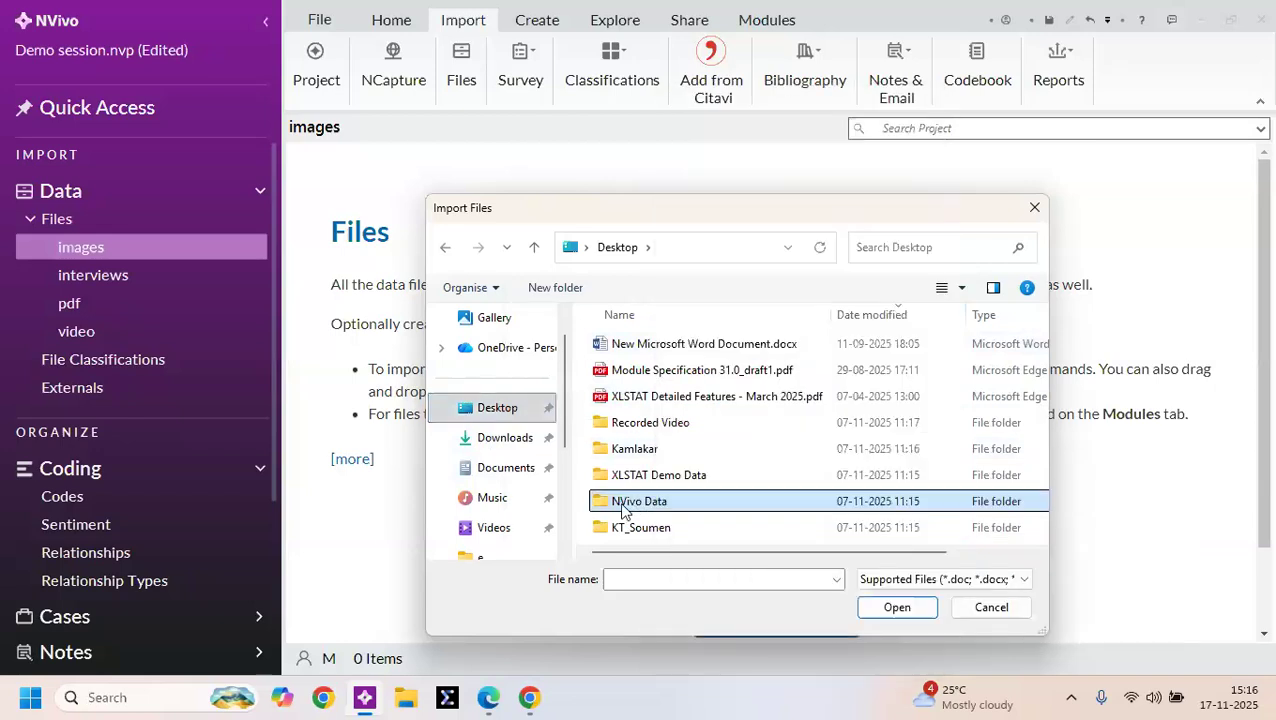
double_click(622, 510)
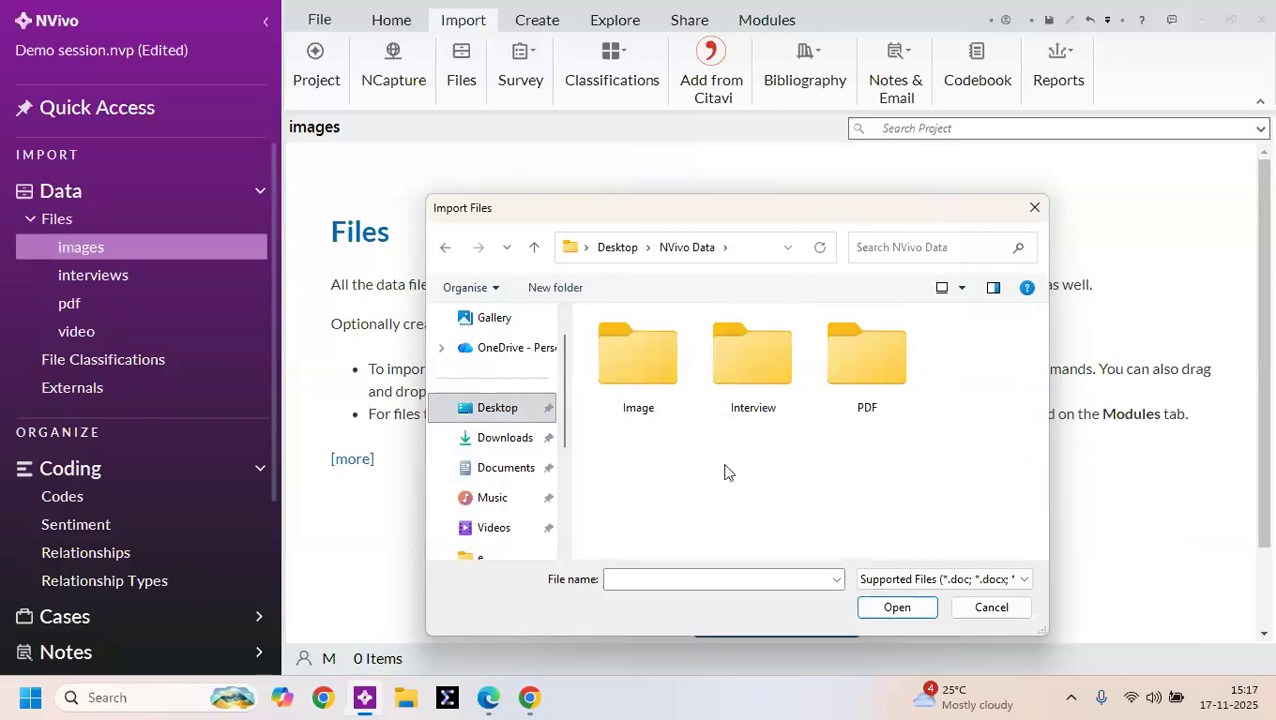
Step: Import Competing water uses.jpg and Marshallberg harbor.jpg from the Image subfolder into the project's images folder
double_click(620, 358)
right_click(620, 365)
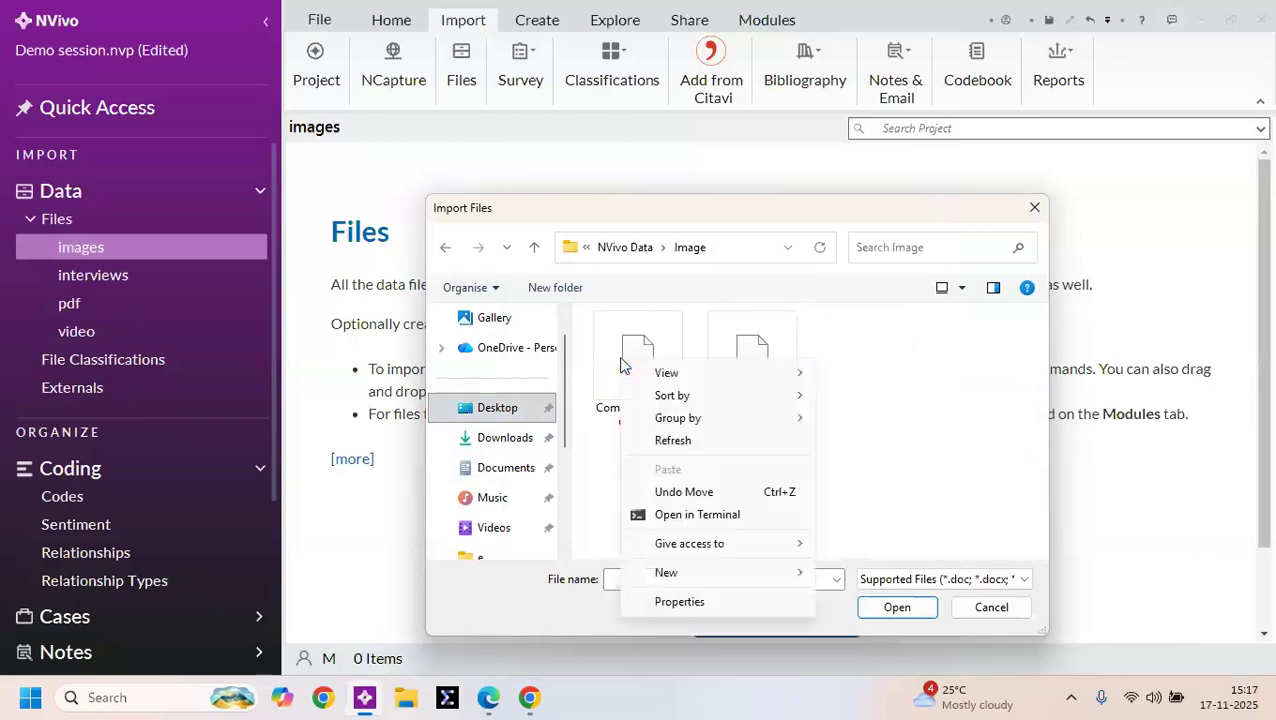
click(855, 404)
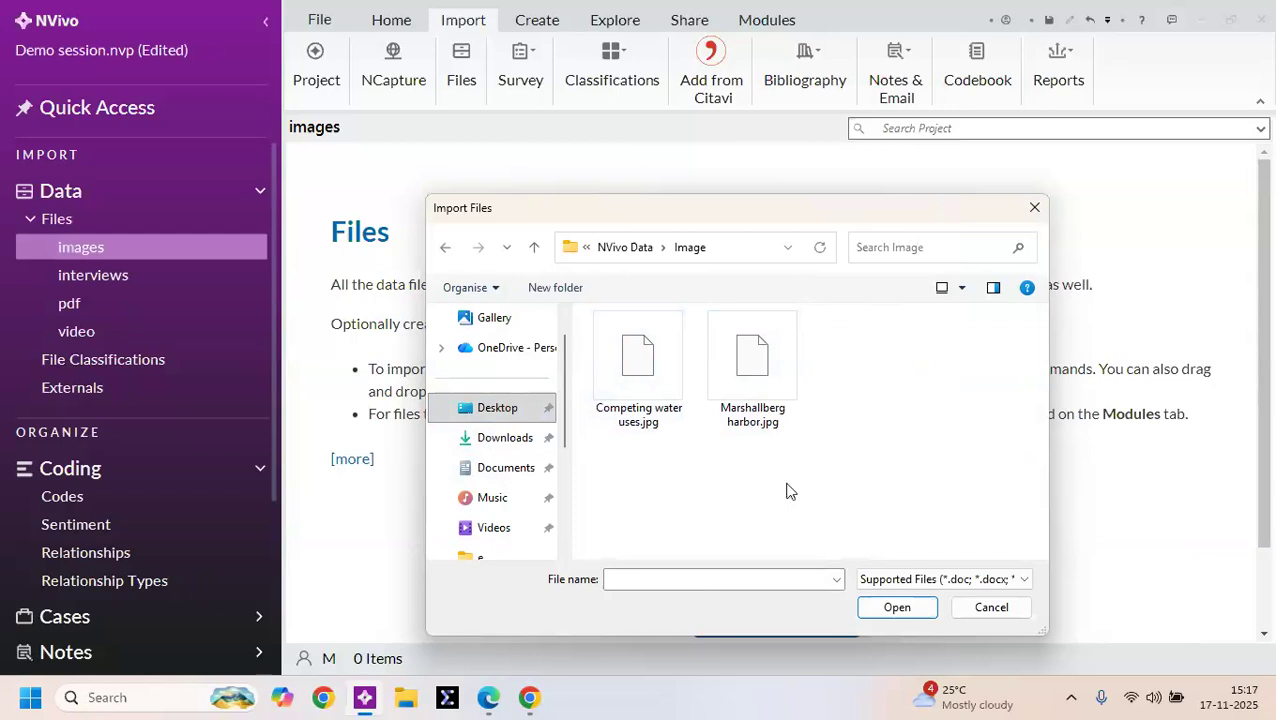
key(ctrl+a)
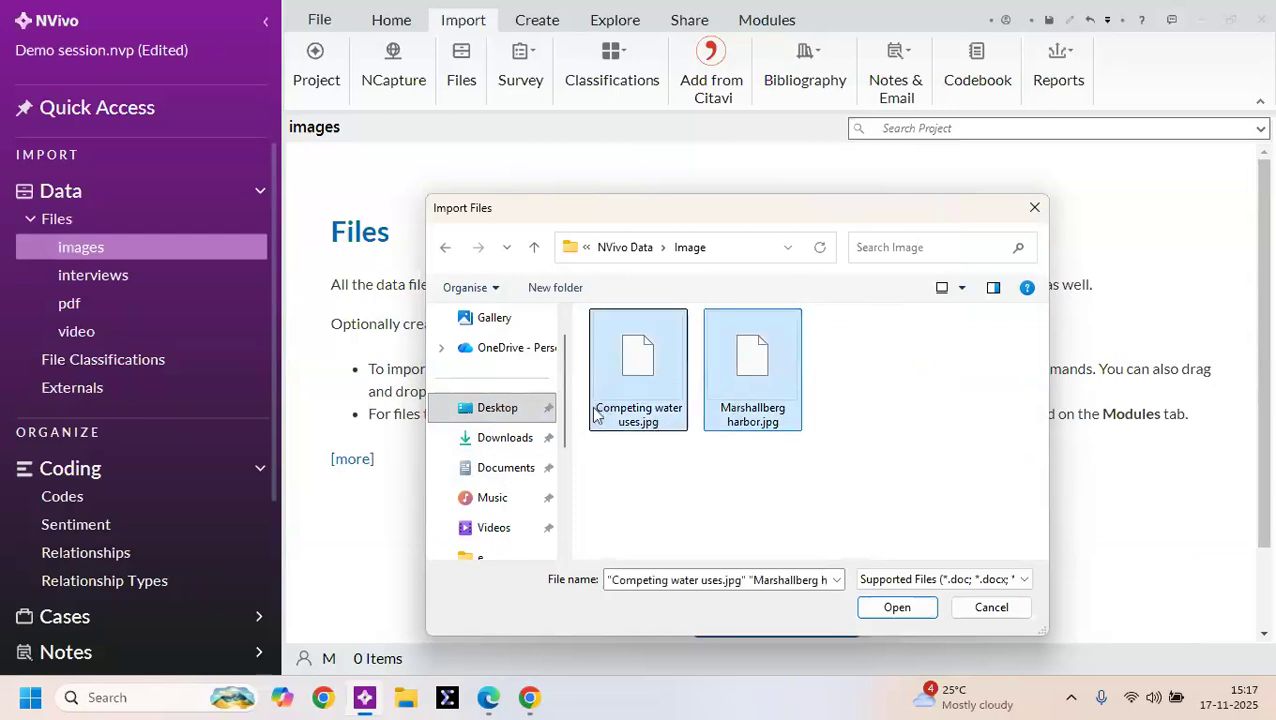
click(891, 608)
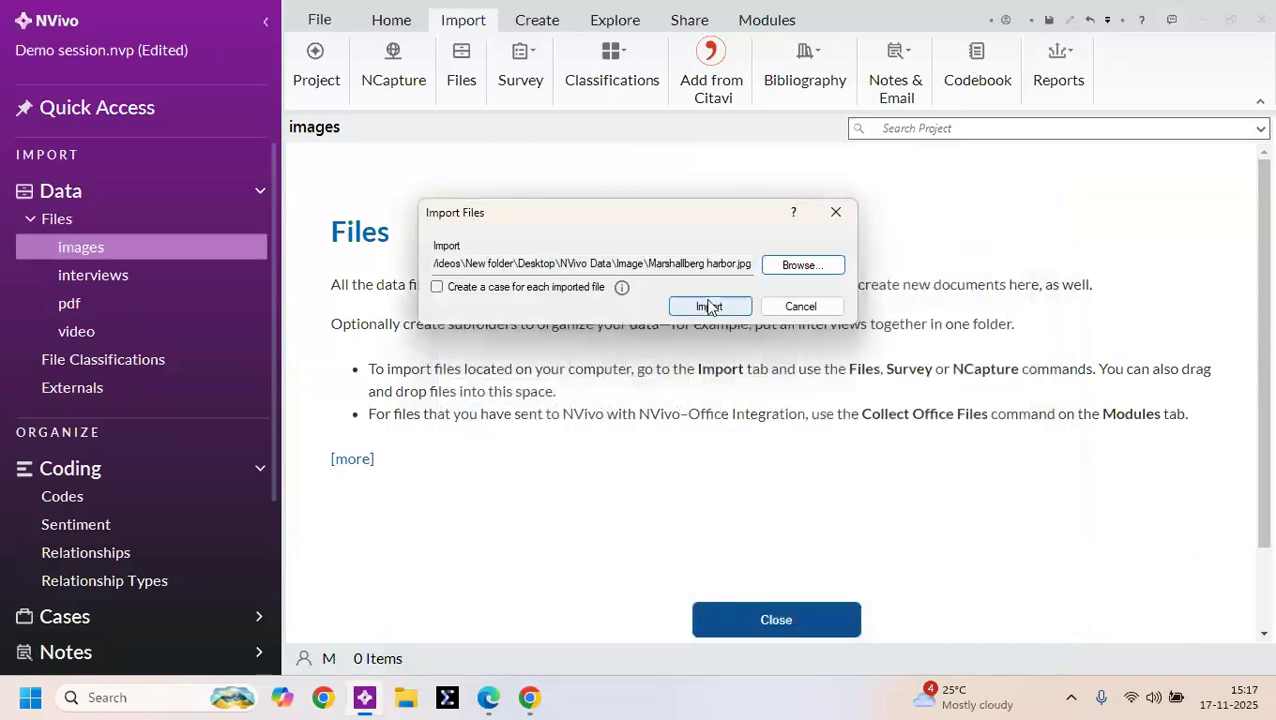
click(709, 310)
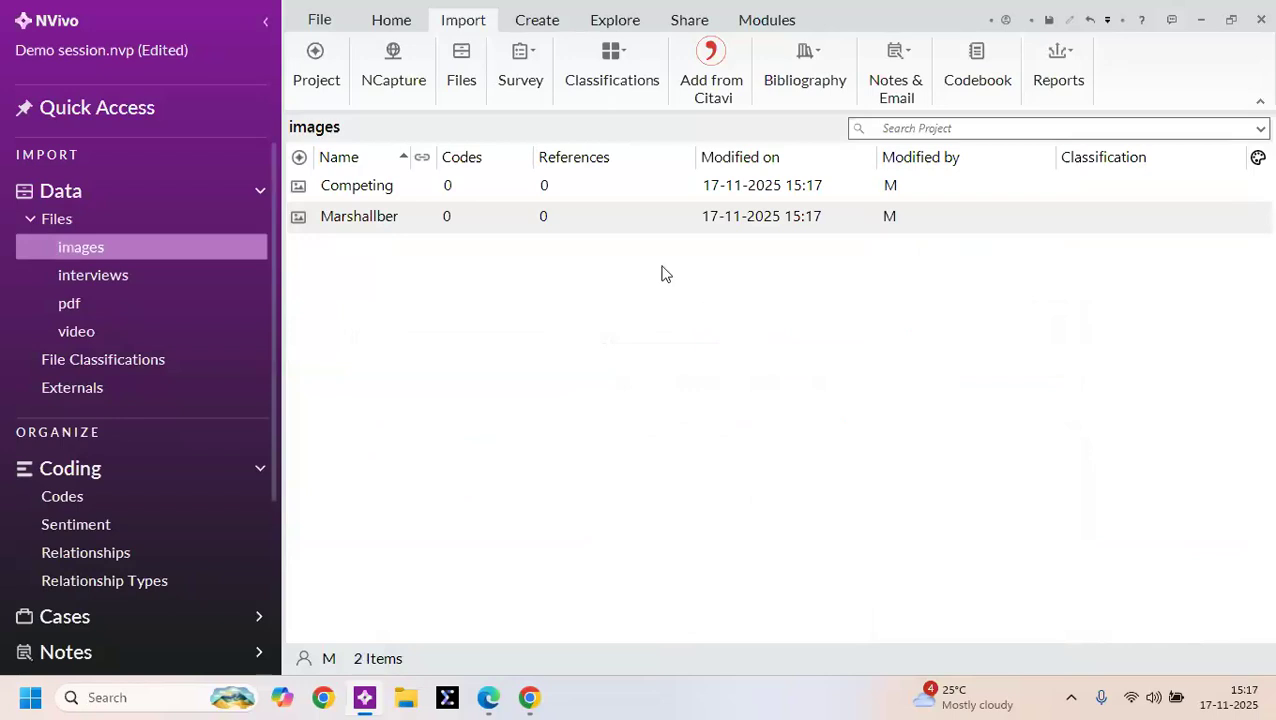
click(364, 190)
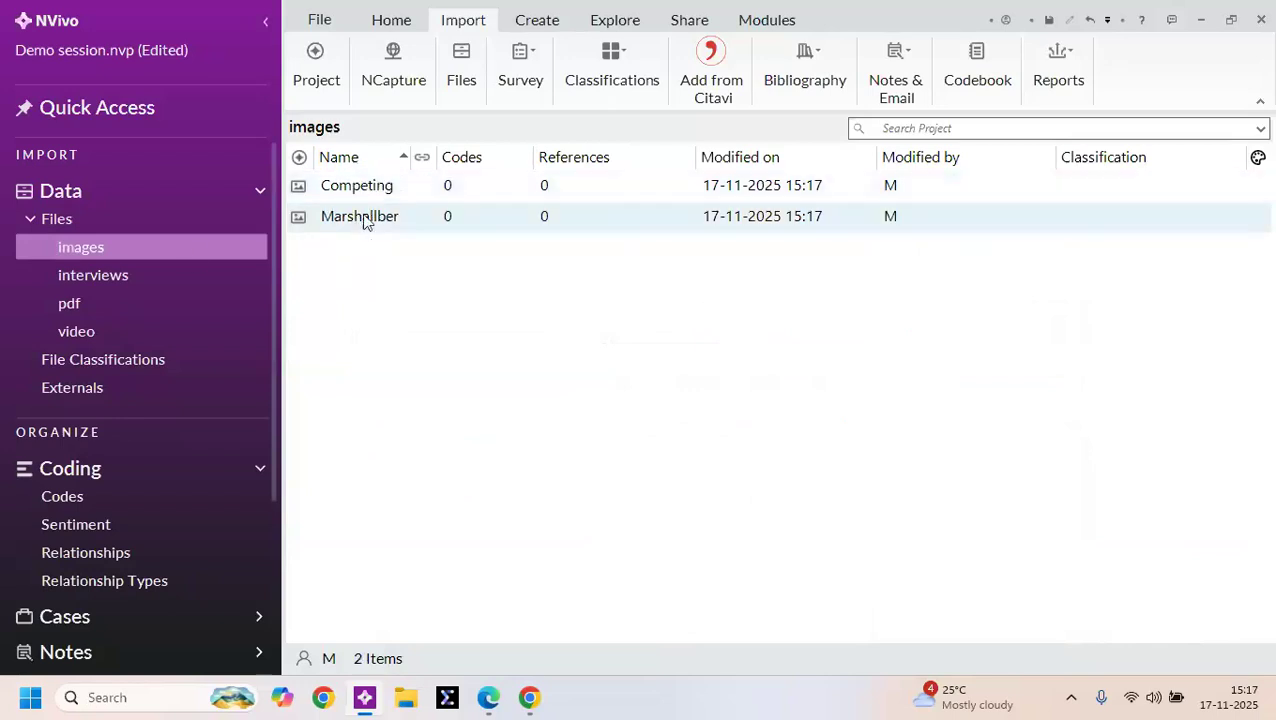
Step: Import all the Word documents from the Interview subfolder of NVivo Data into the project's interviews folder
click(108, 284)
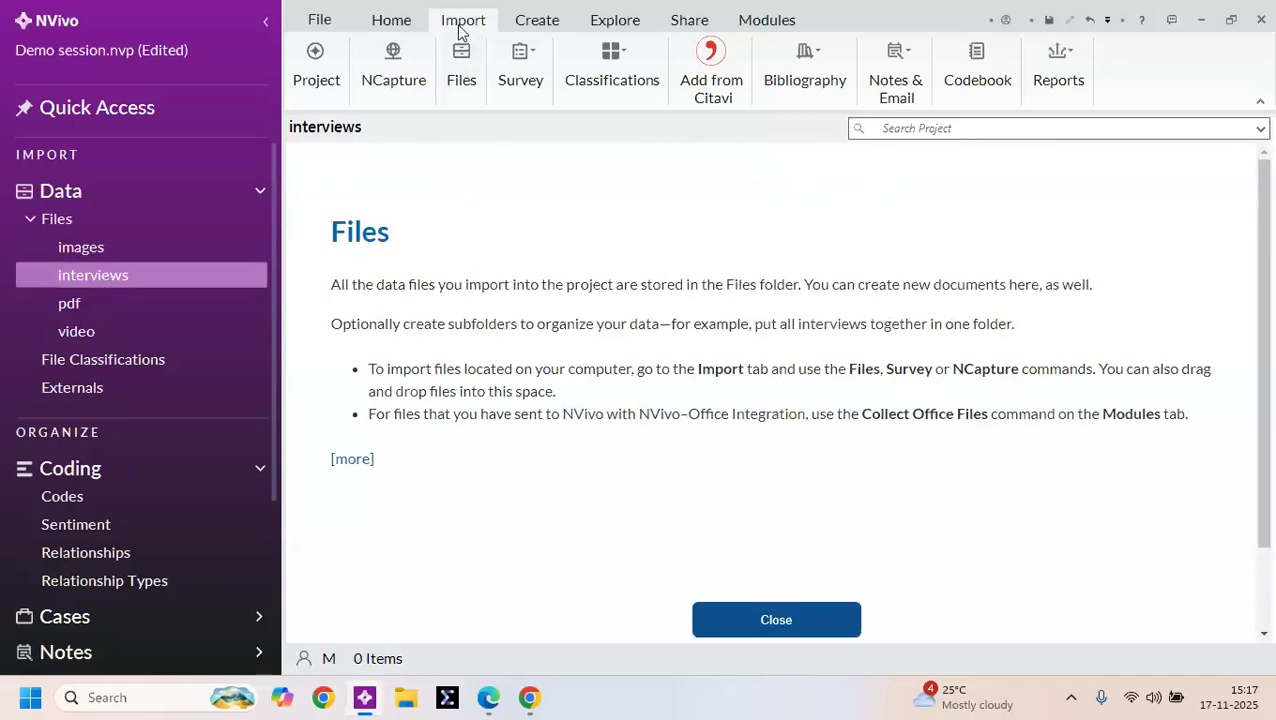
click(459, 64)
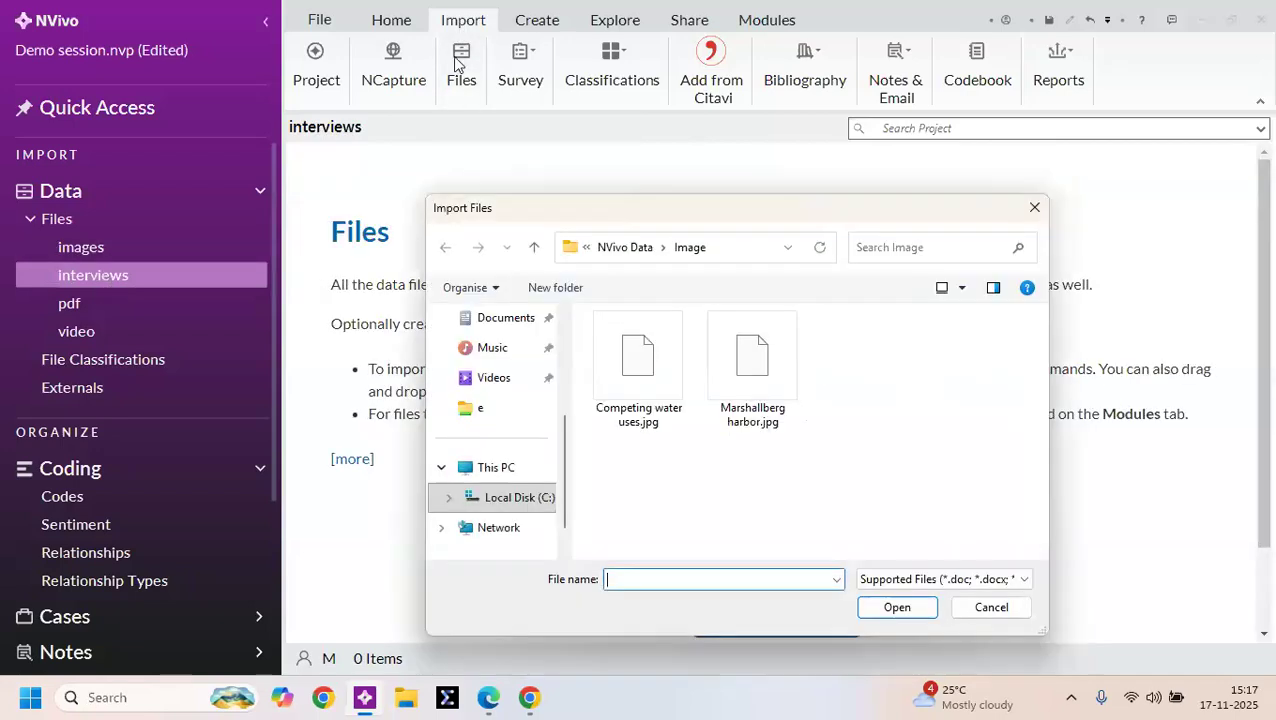
click(640, 250)
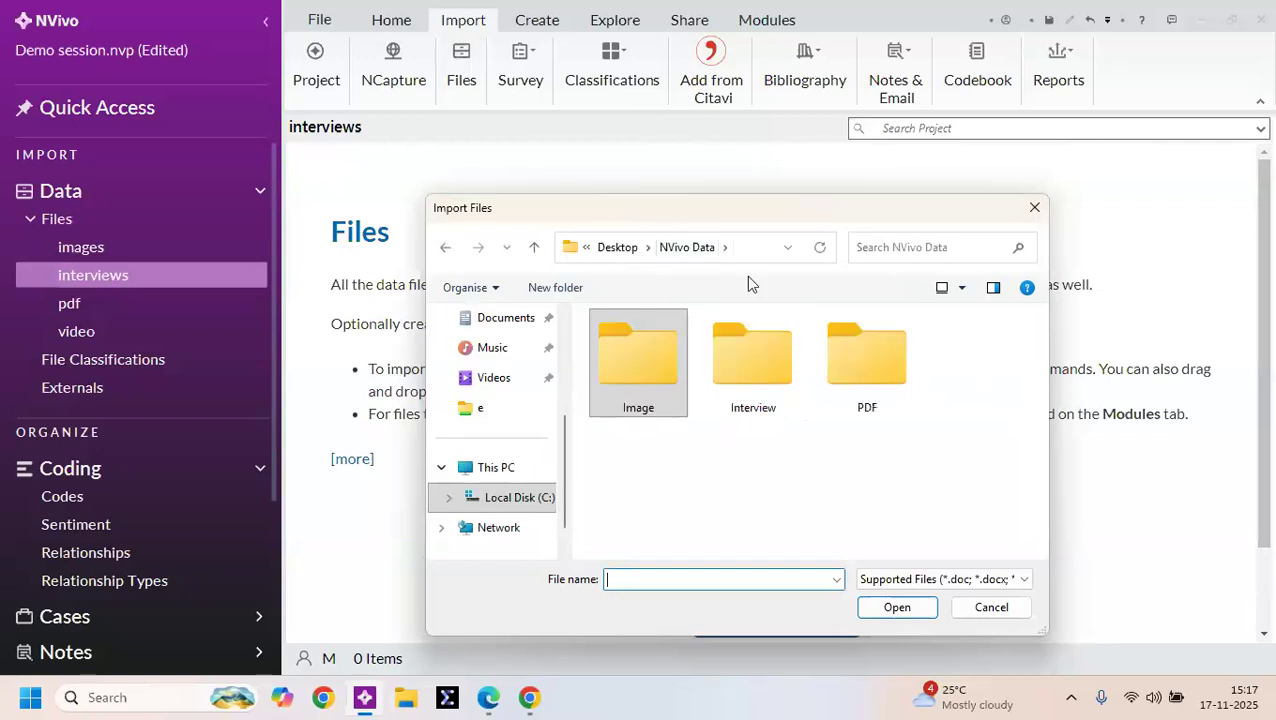
double_click(755, 368)
right_click(754, 370)
double_click(740, 374)
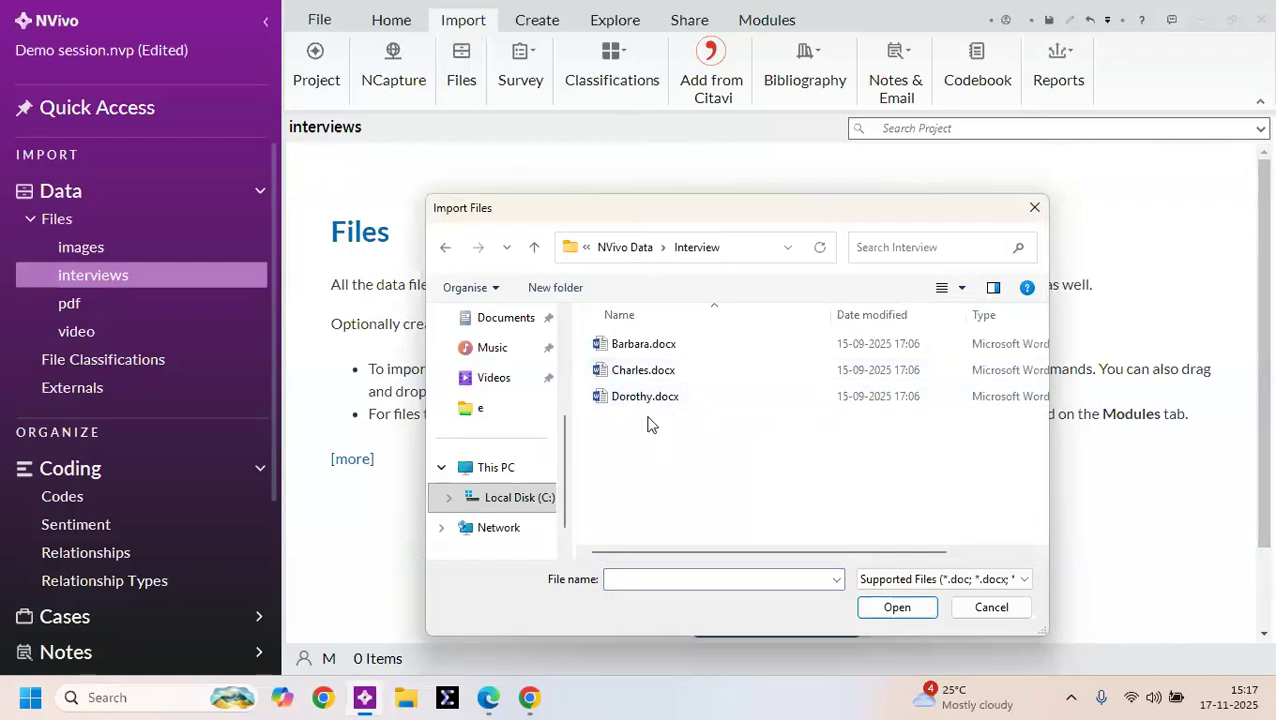
key(ctrl+a)
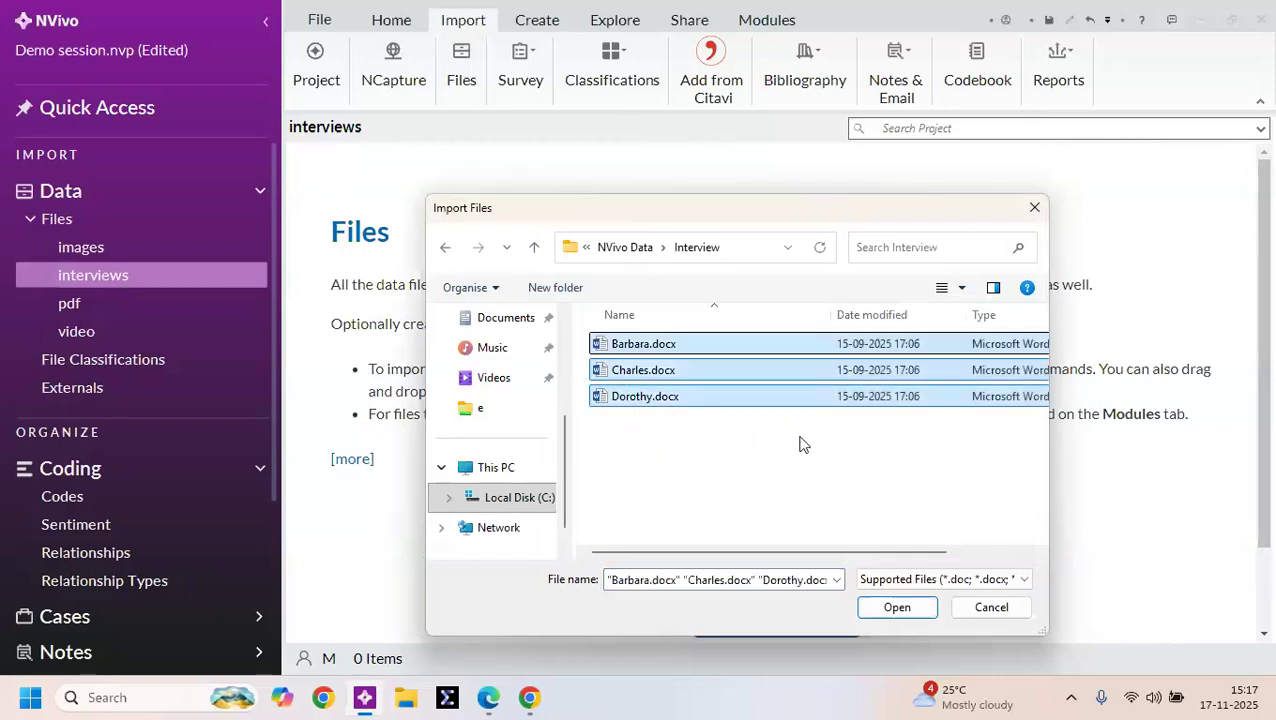
click(897, 607)
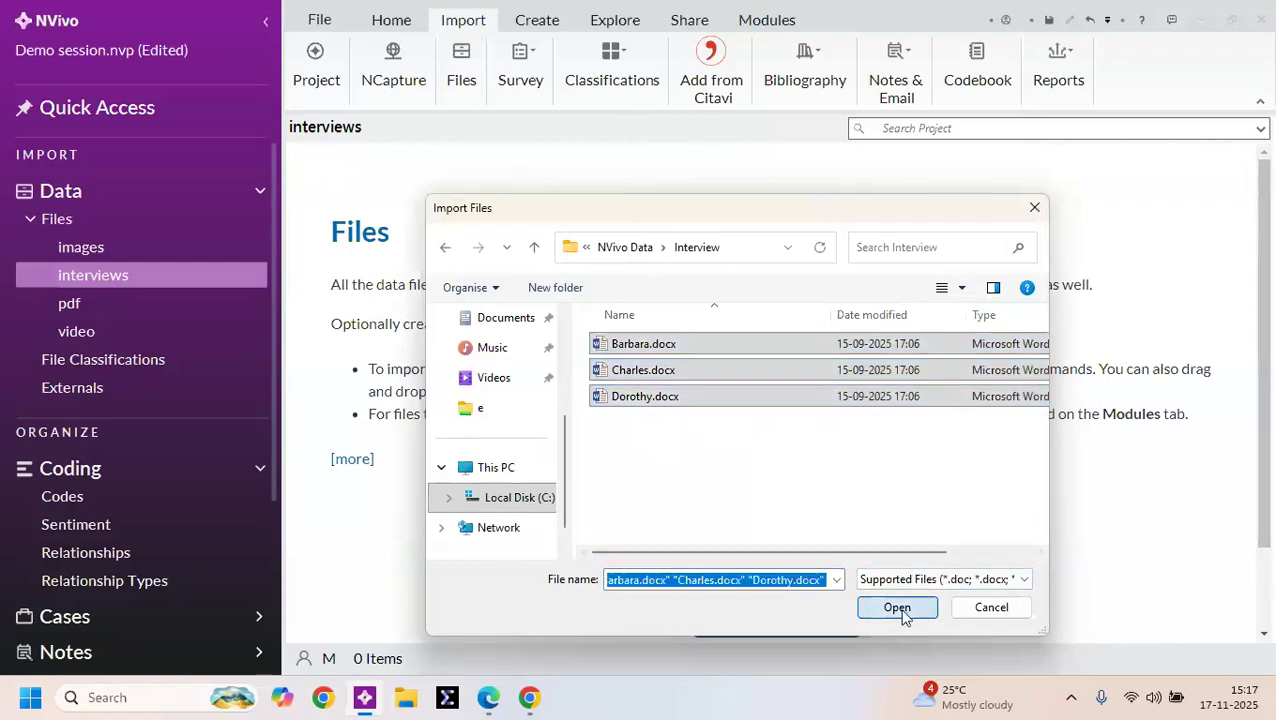
click(697, 311)
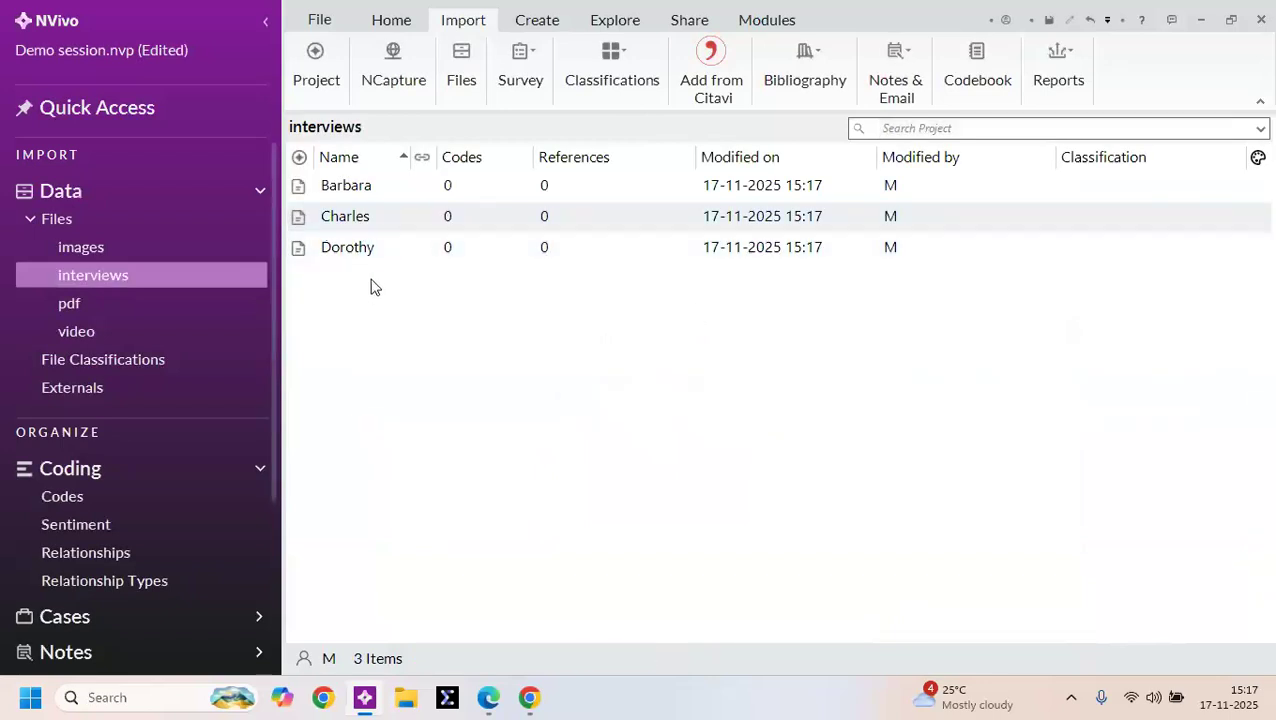
Step: Import E V S.pdf and Study material Unit 1.pdf from the PDF subfolder of NVivo Data into the project's pdf folder
click(105, 302)
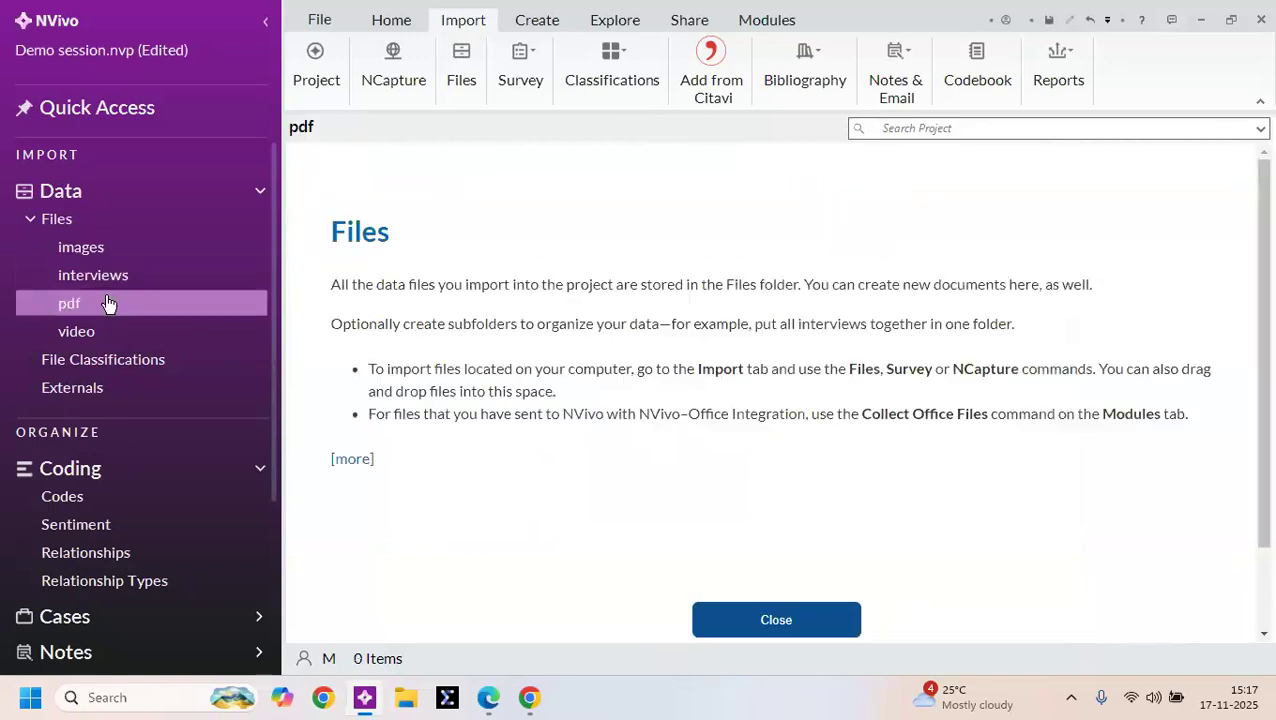
click(778, 628)
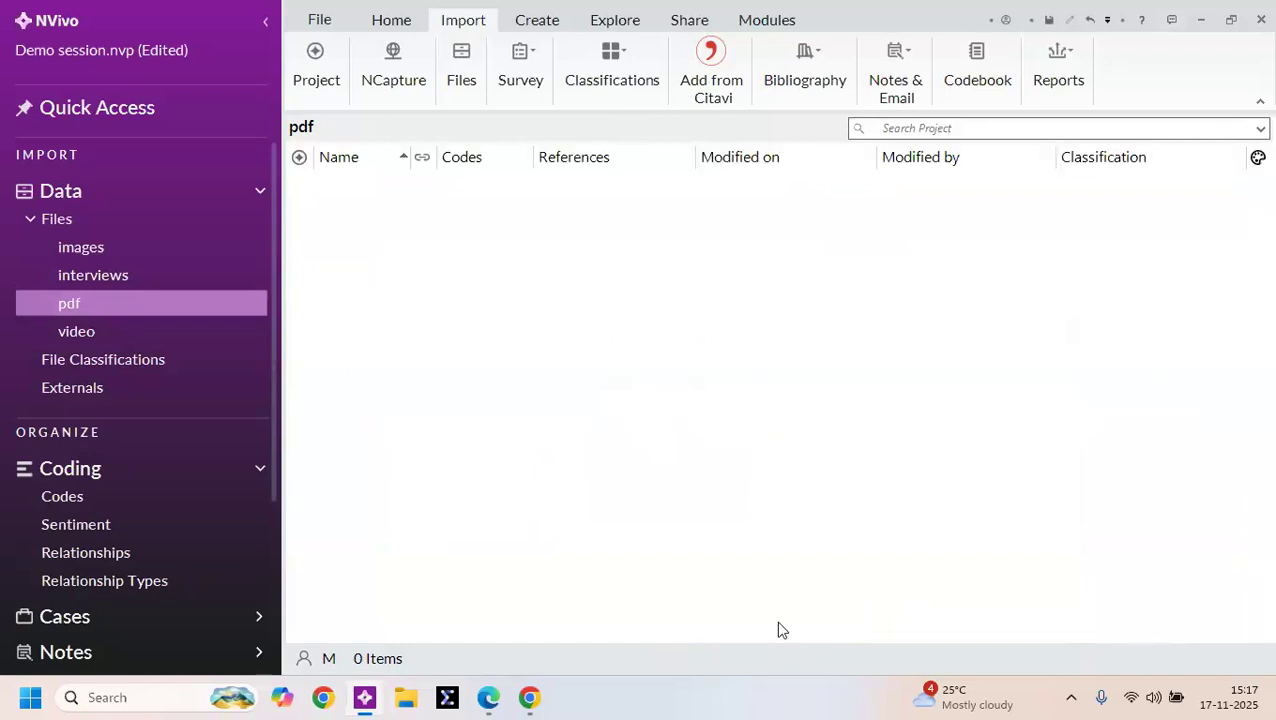
click(463, 86)
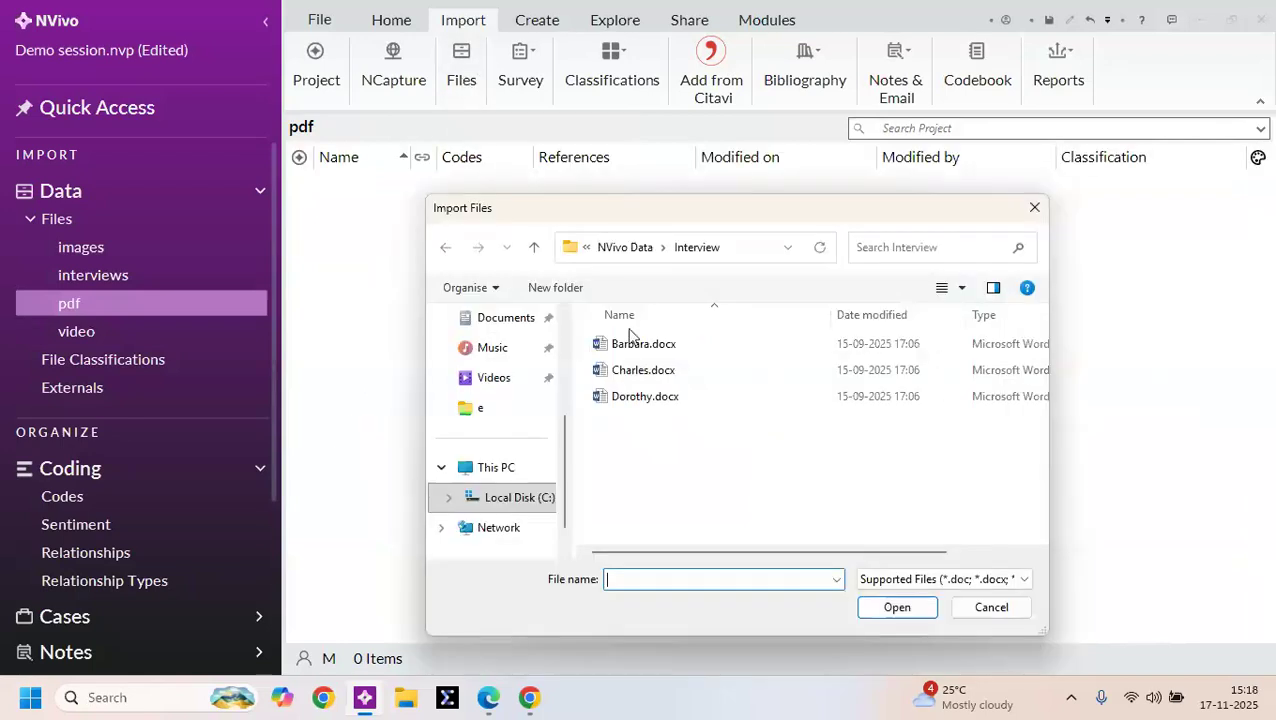
click(627, 248)
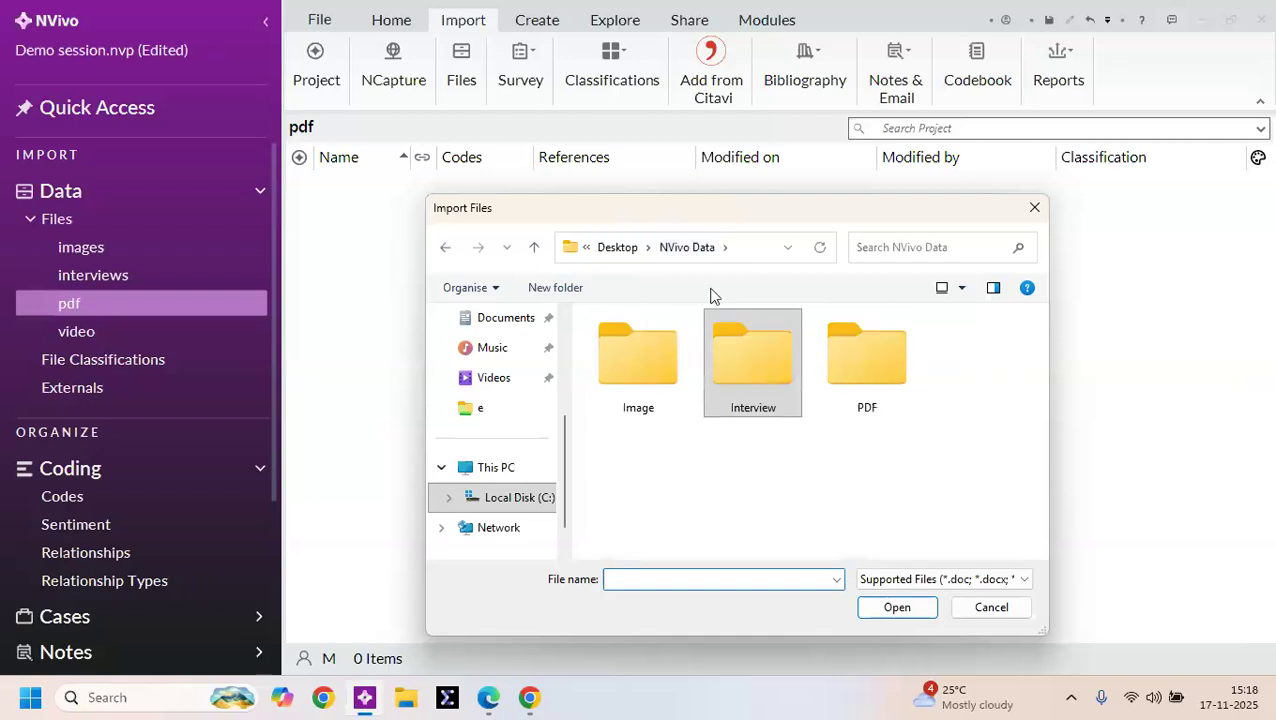
double_click(876, 356)
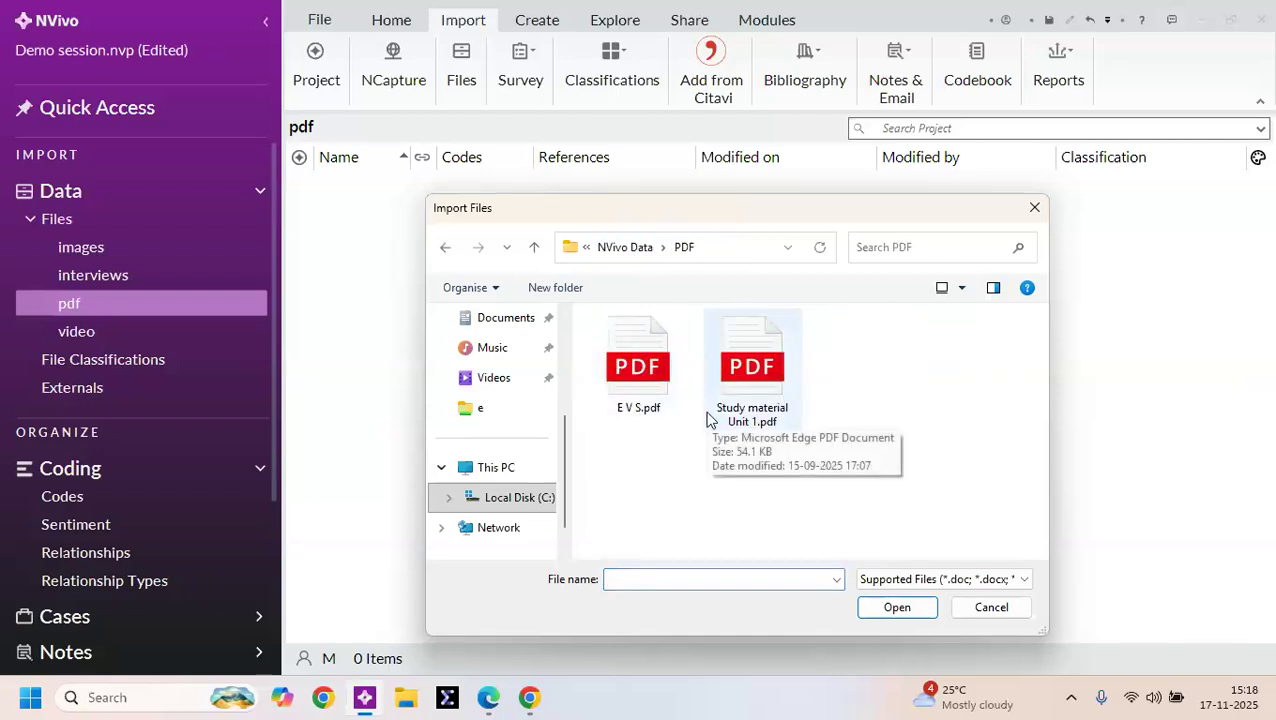
key(ctrl+a)
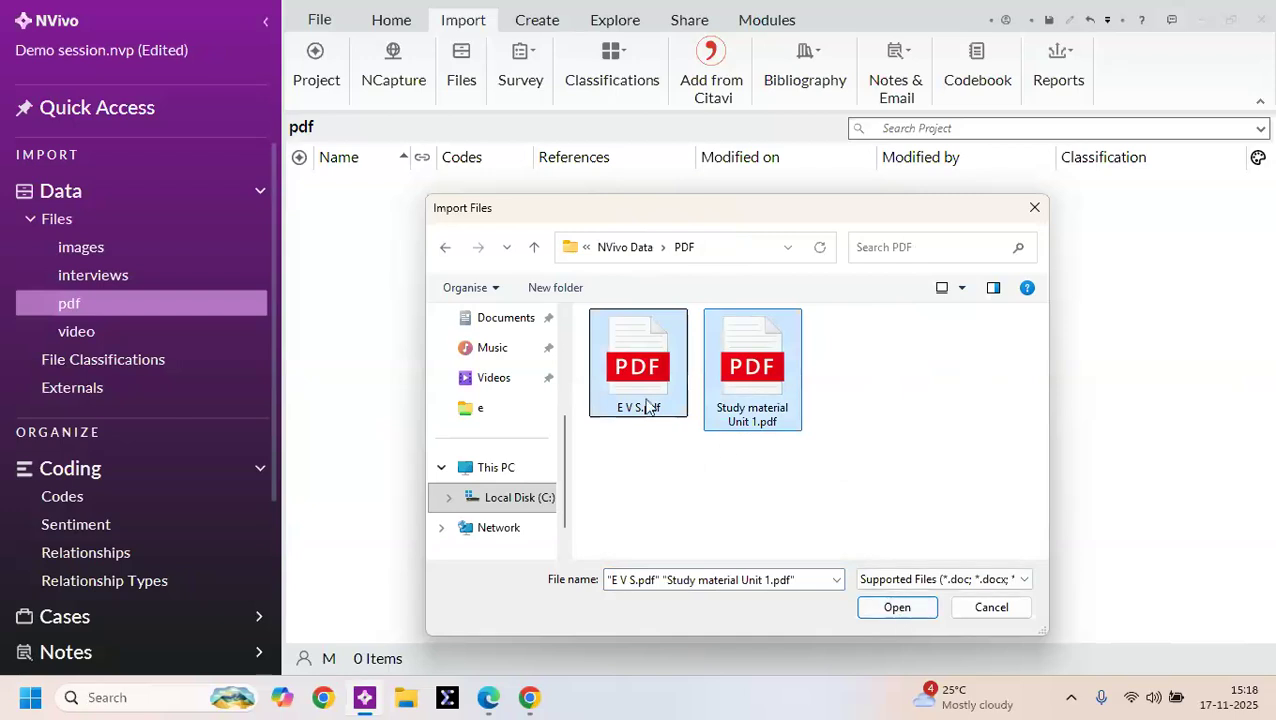
click(896, 610)
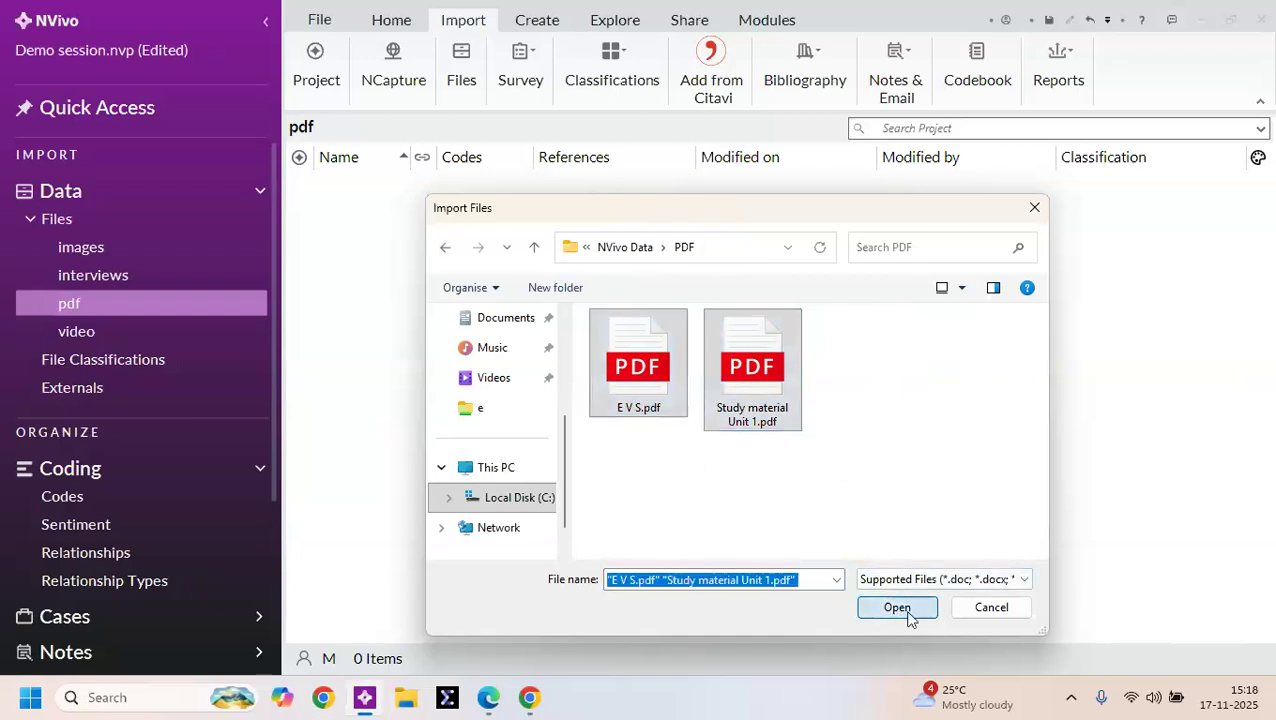
click(716, 307)
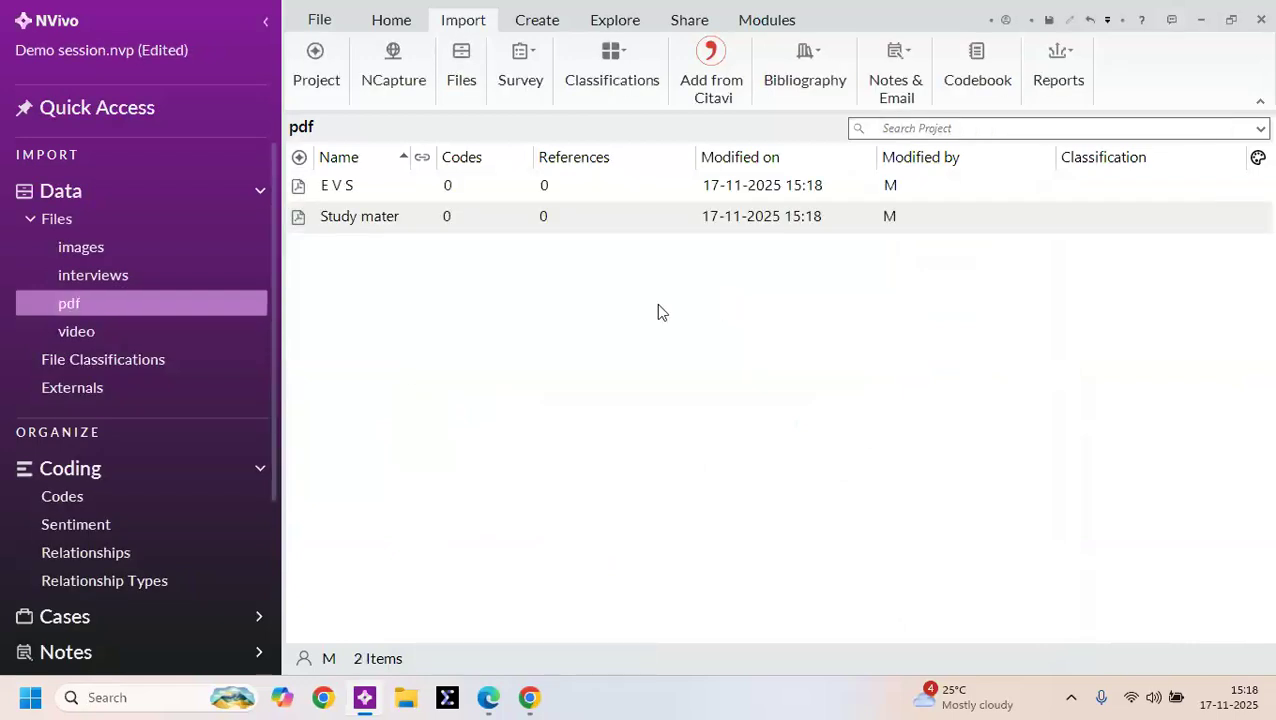
Step: Start a file import into the project's video folder and look through the Downloads folder for a WMV video
right_click(80, 339)
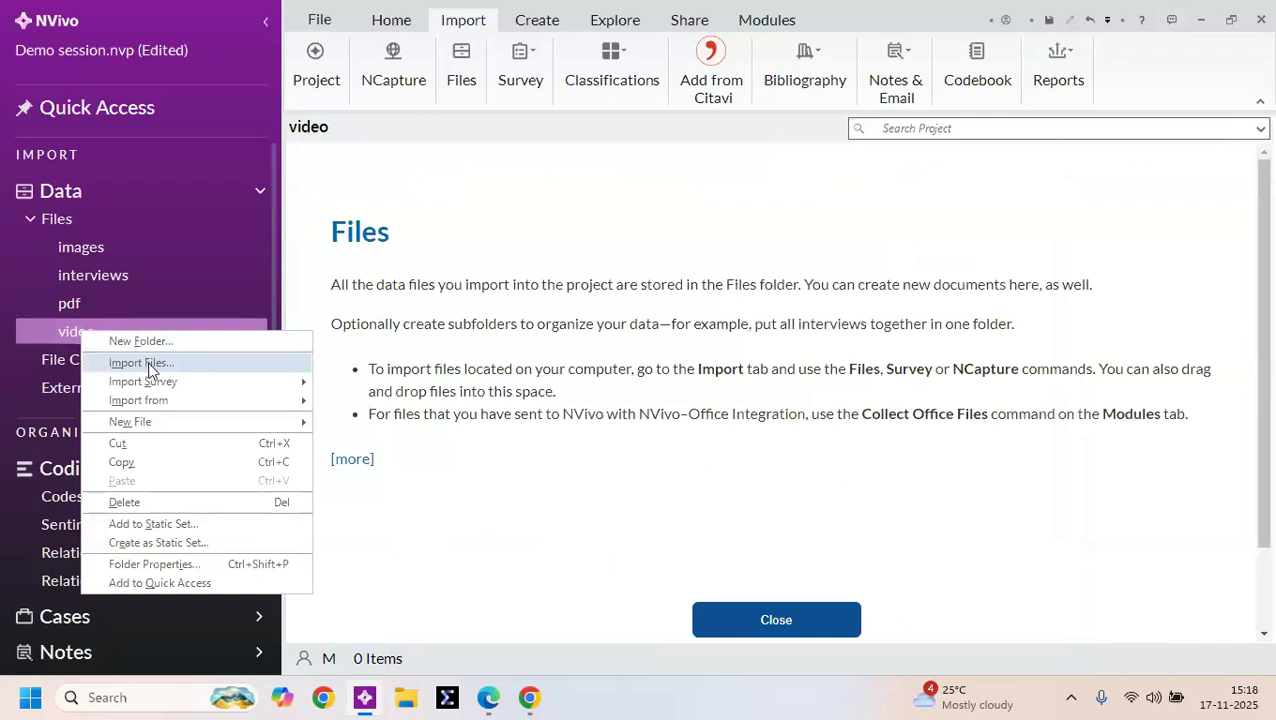
click(148, 364)
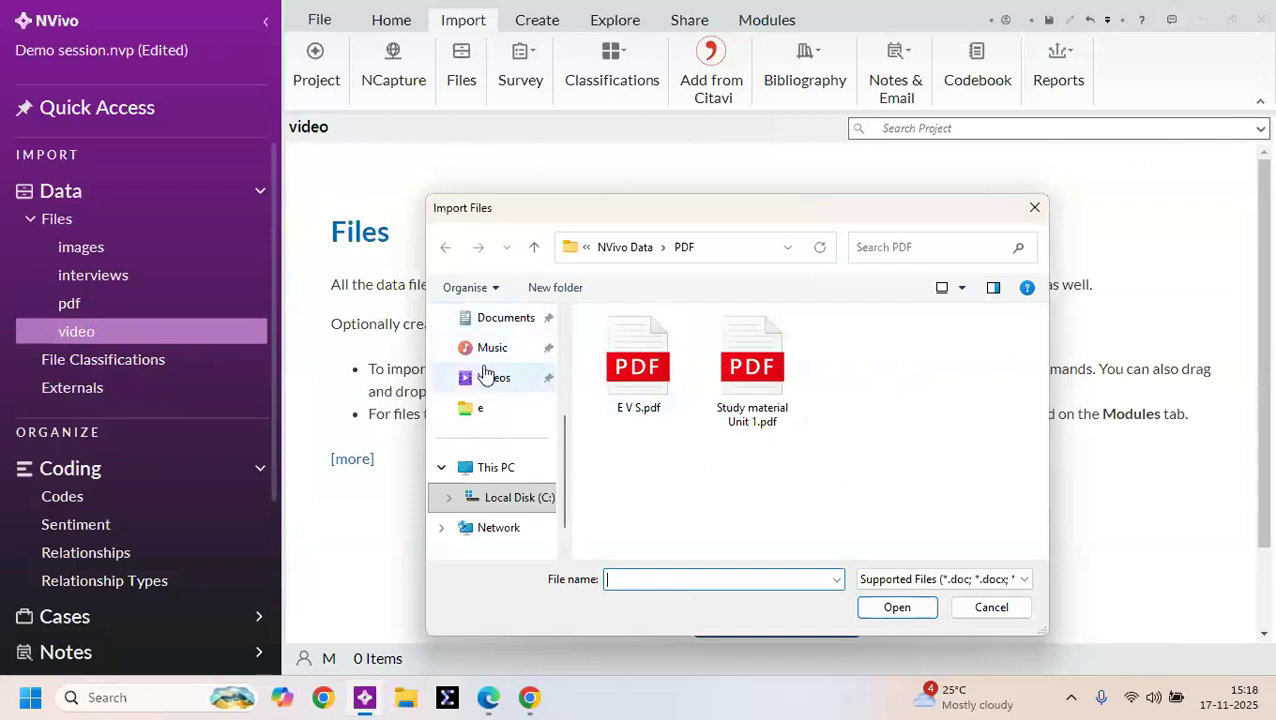
click(512, 326)
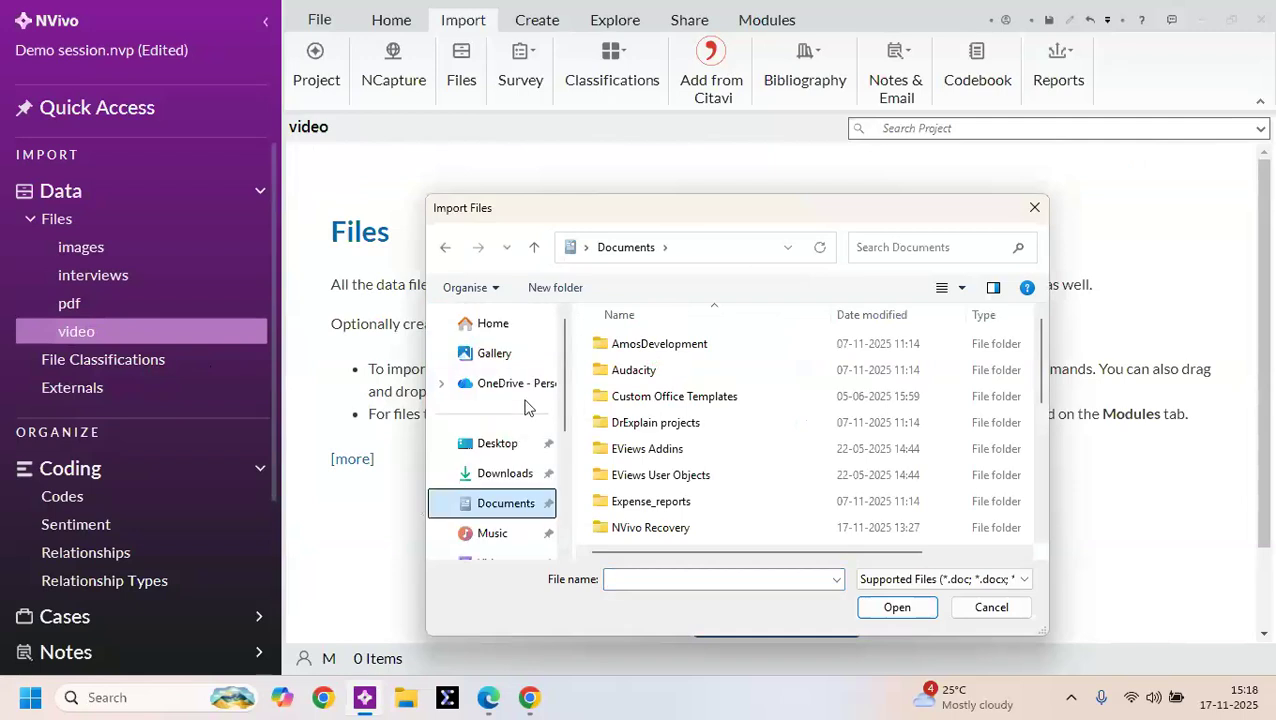
click(501, 472)
right_click(708, 447)
click(902, 456)
scroll(716, 446, down, 6)
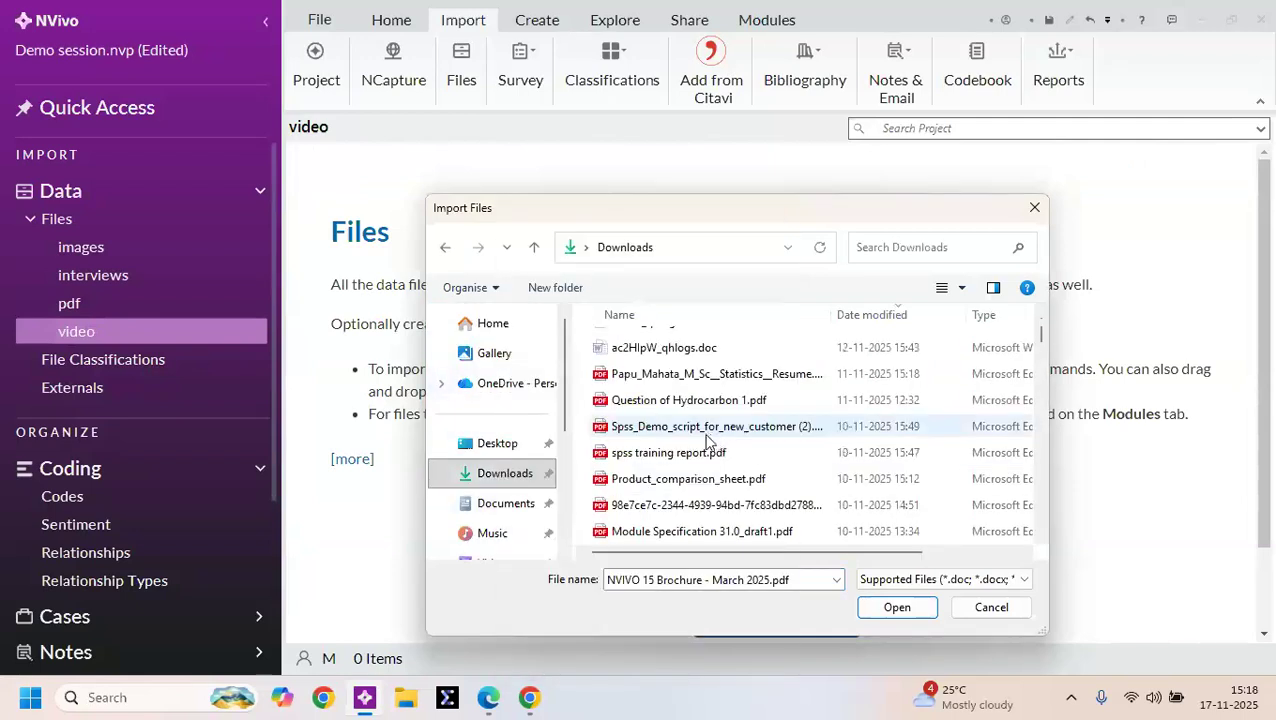
scroll(706, 443, down, 10)
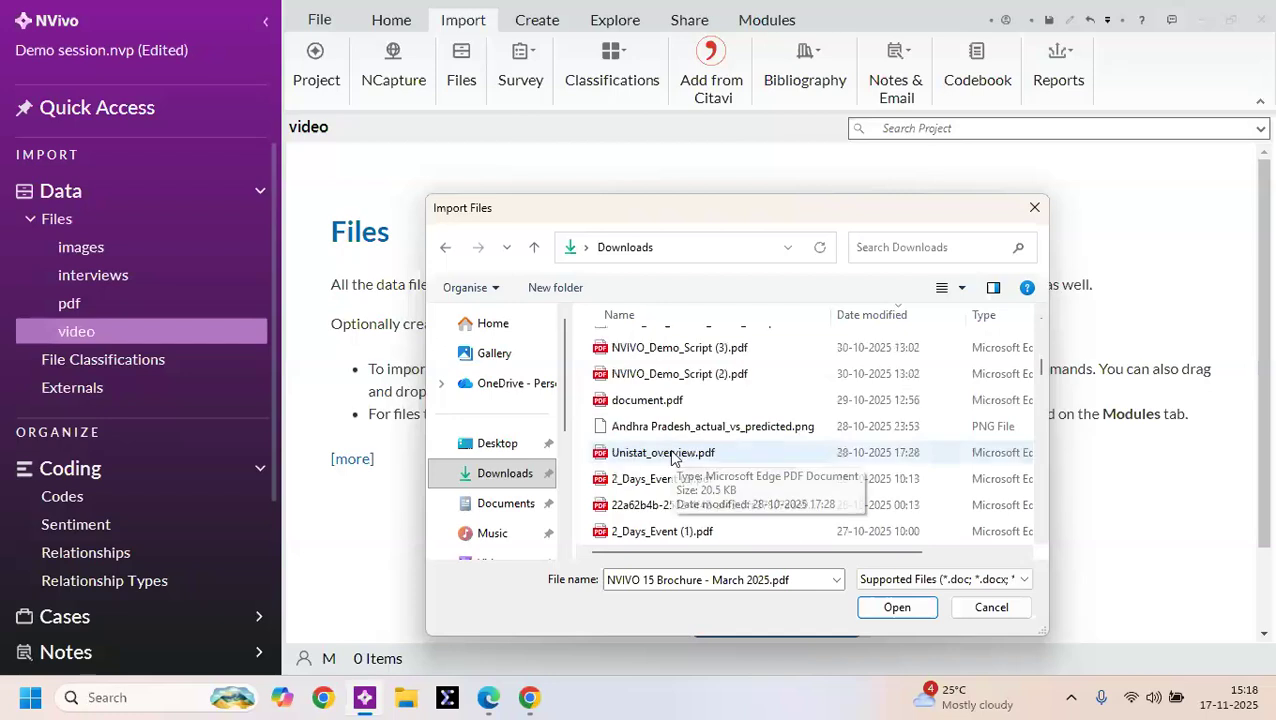
scroll(675, 457, down, 8)
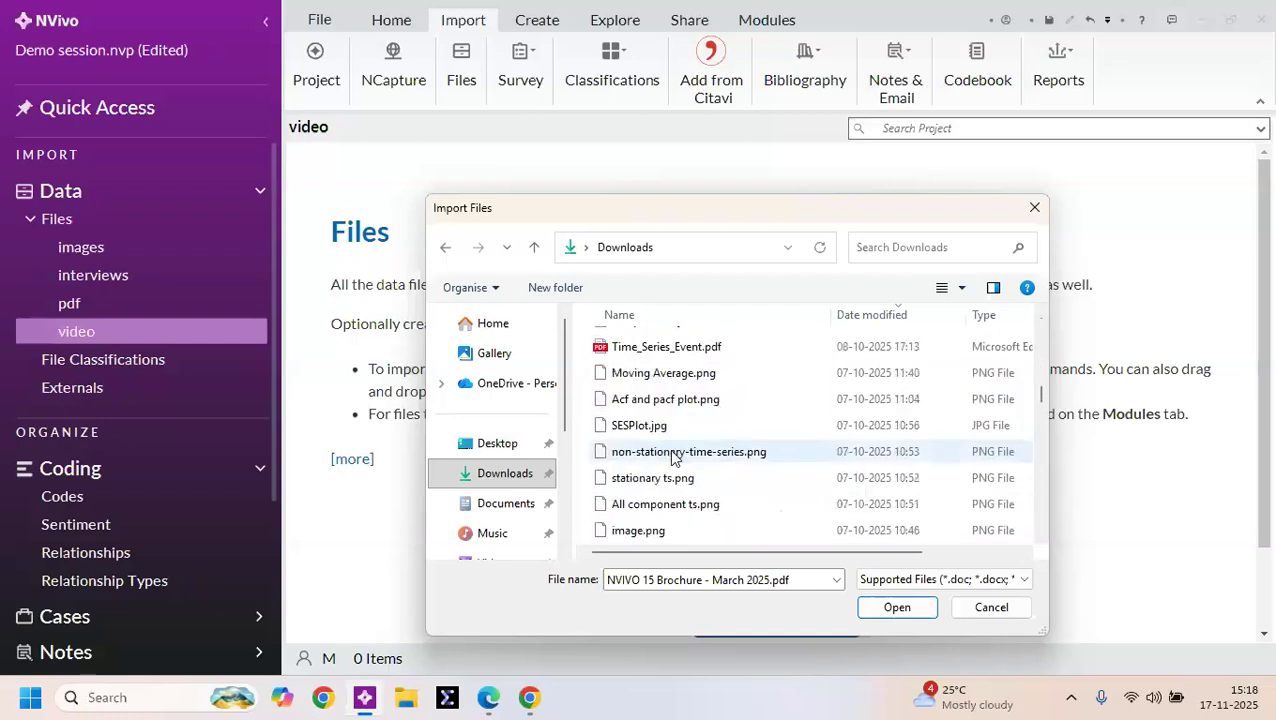
scroll(673, 457, up, 4)
scroll(673, 457, up, 10)
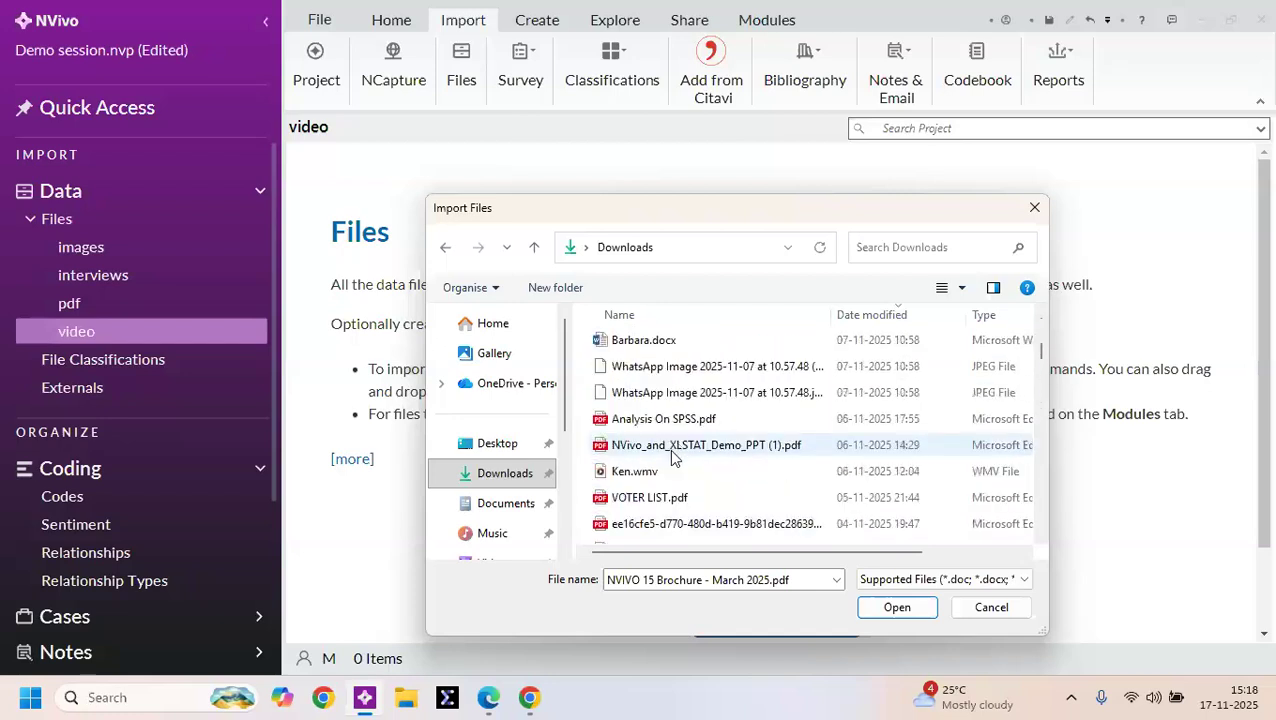
scroll(673, 455, down, 1)
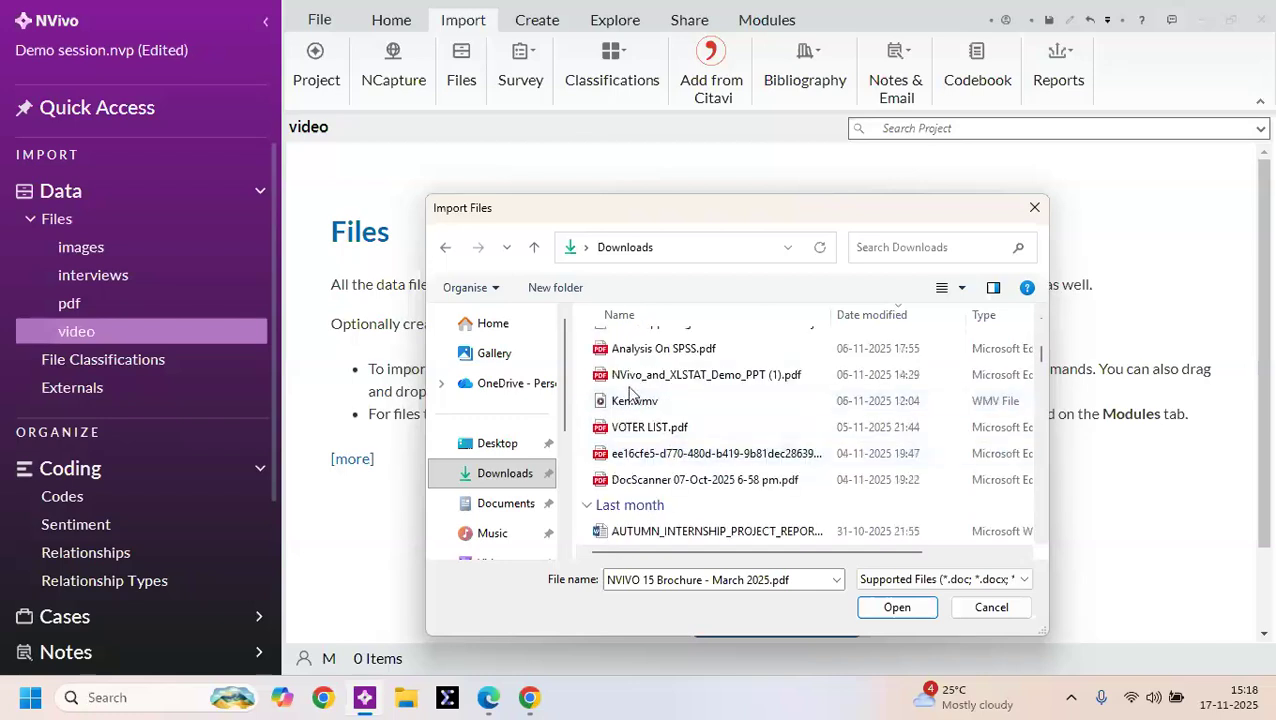
Step: Import the WMV video from Downloads into the project's video folder and accept its default video properties
click(626, 400)
right_click(628, 401)
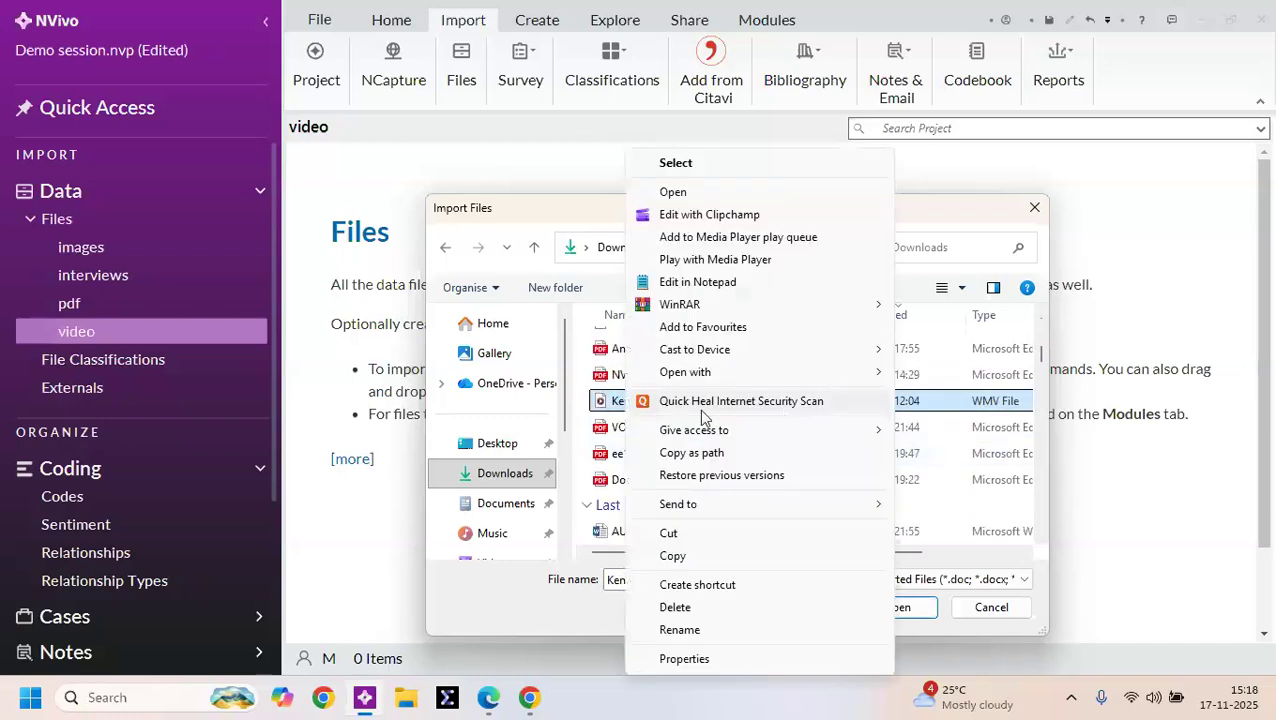
click(612, 405)
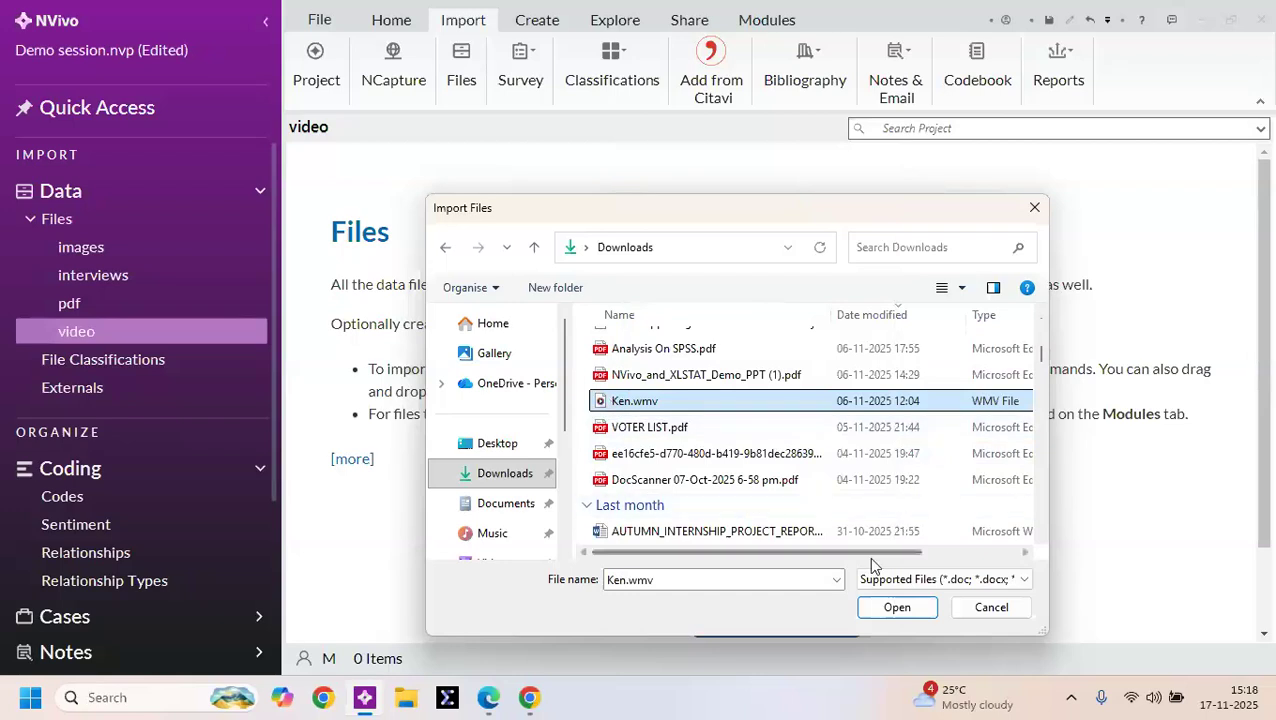
click(887, 608)
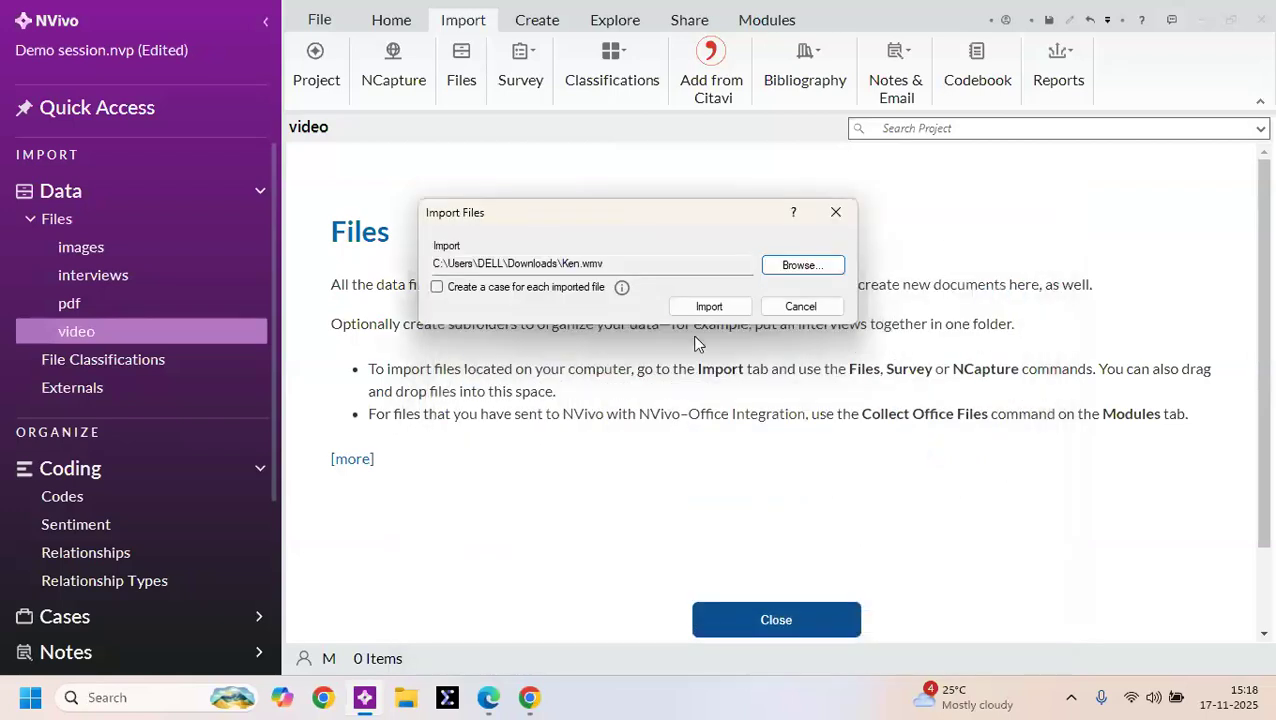
click(709, 306)
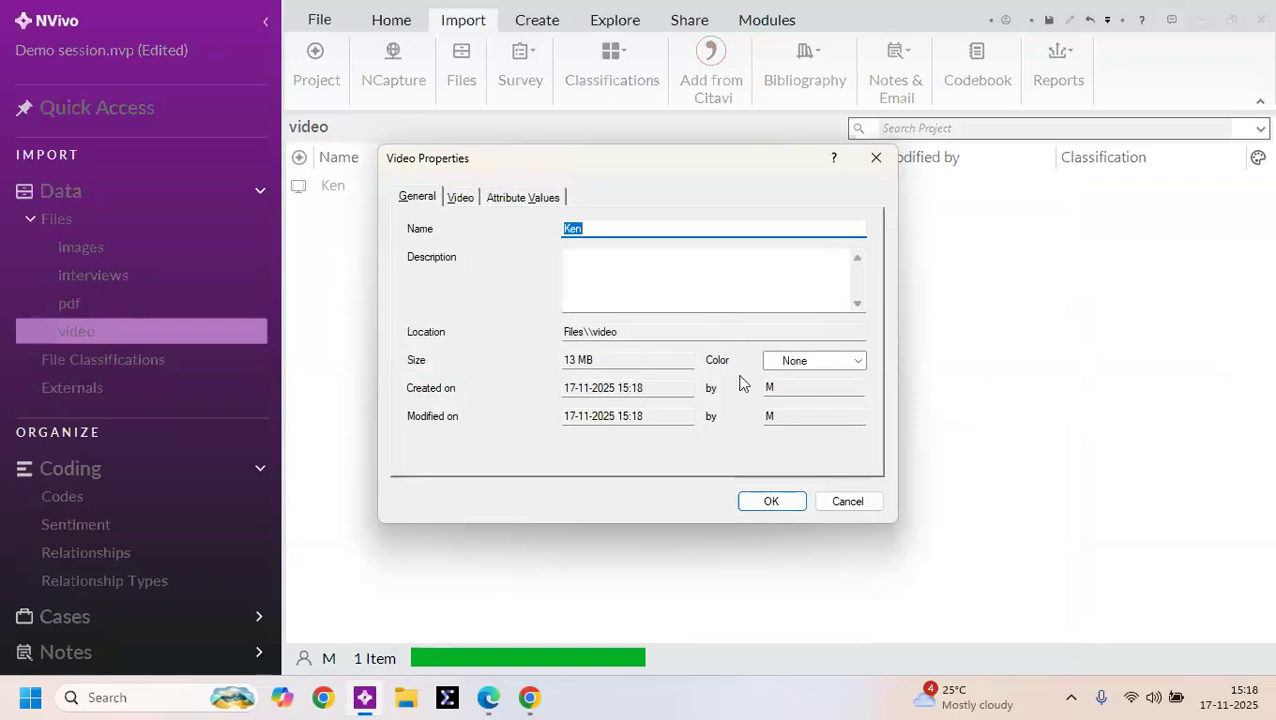
click(784, 505)
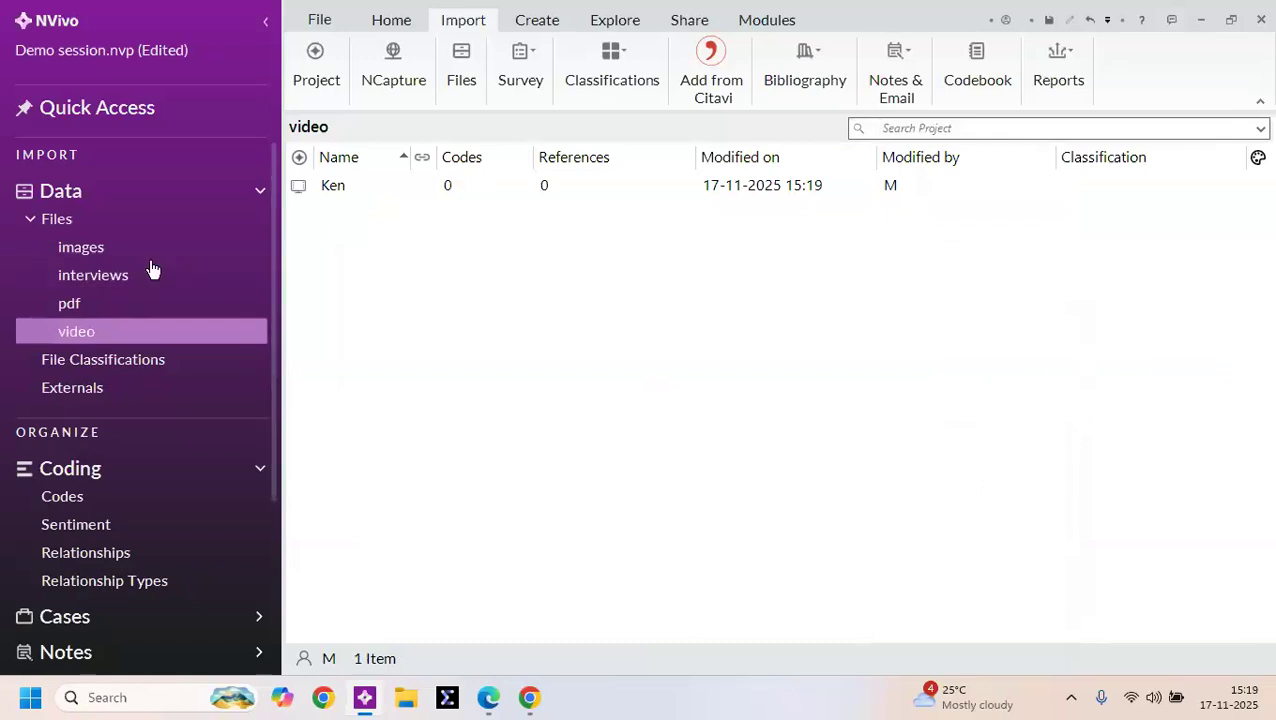
Step: Check the imported files in the images, interviews, pdf and video folders
click(95, 249)
right_click(109, 272)
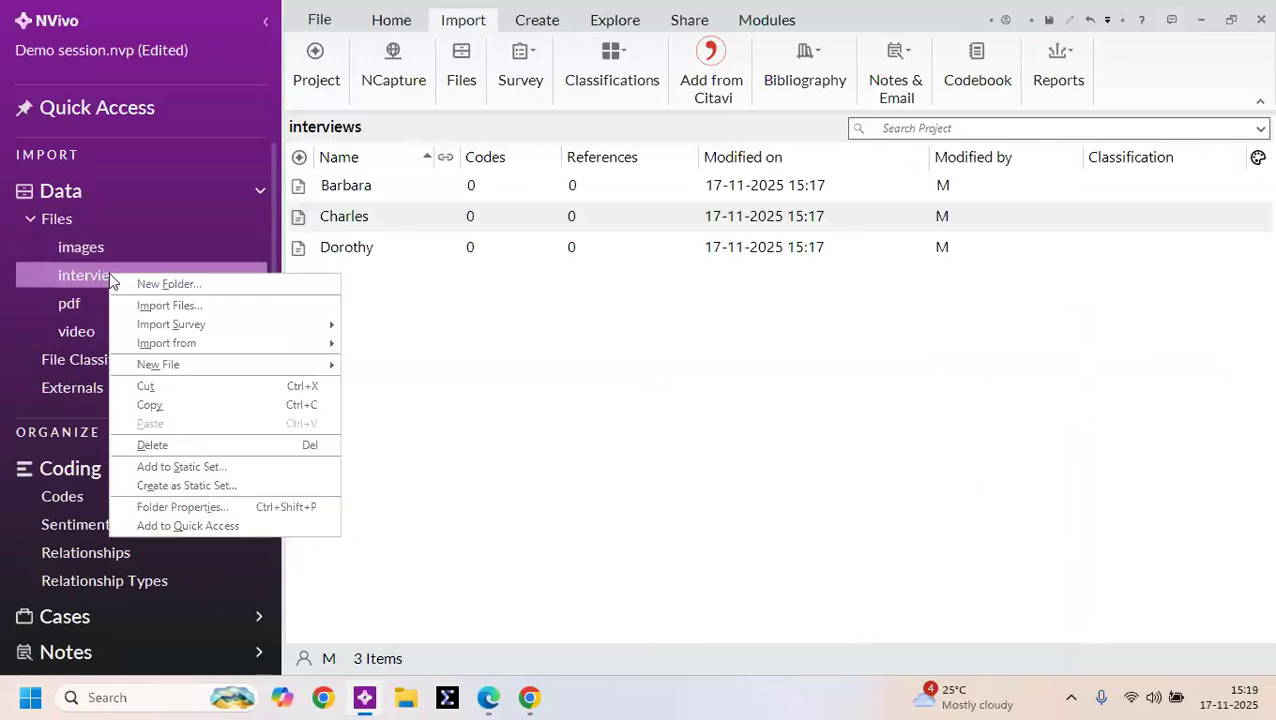
key(Escape)
key(F2)
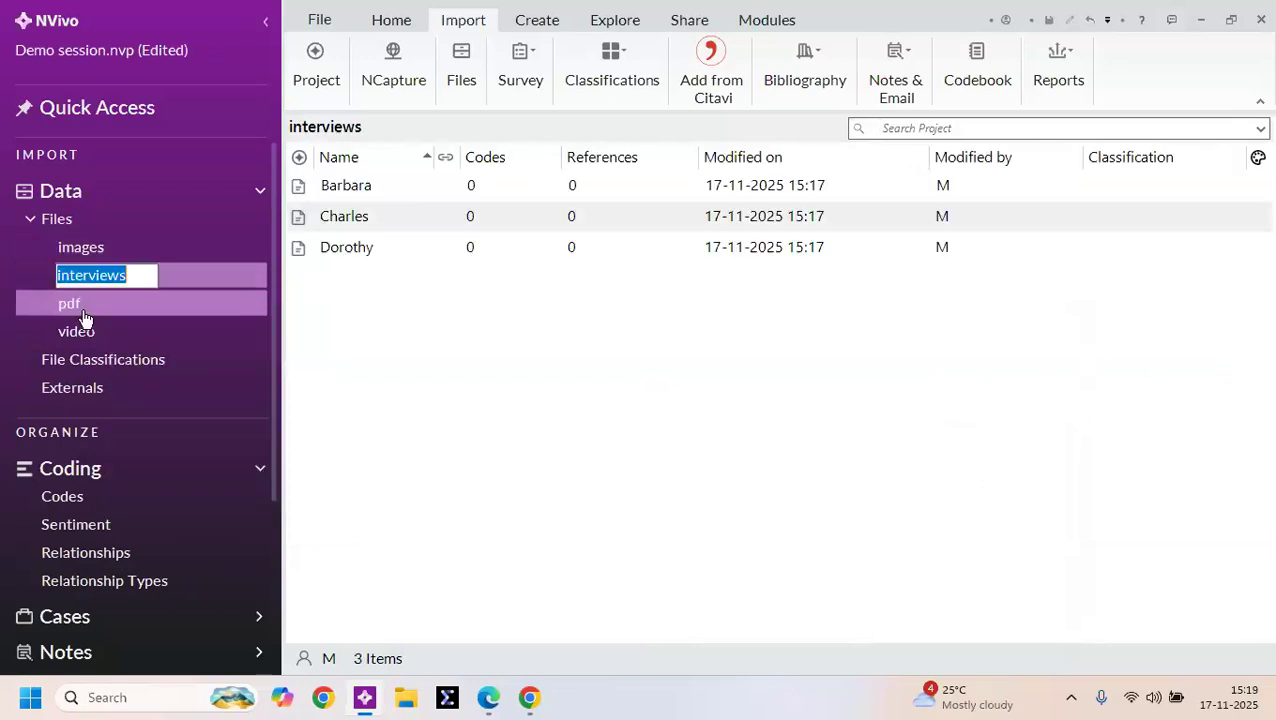
click(112, 258)
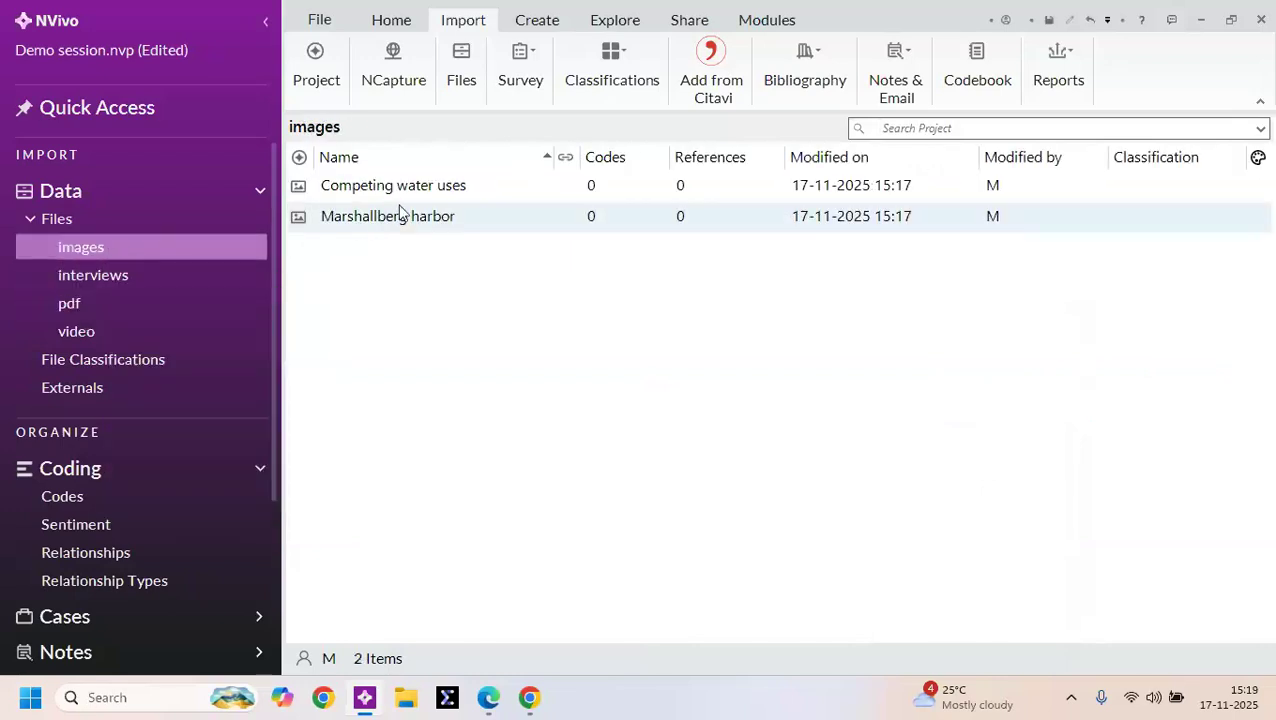
click(140, 277)
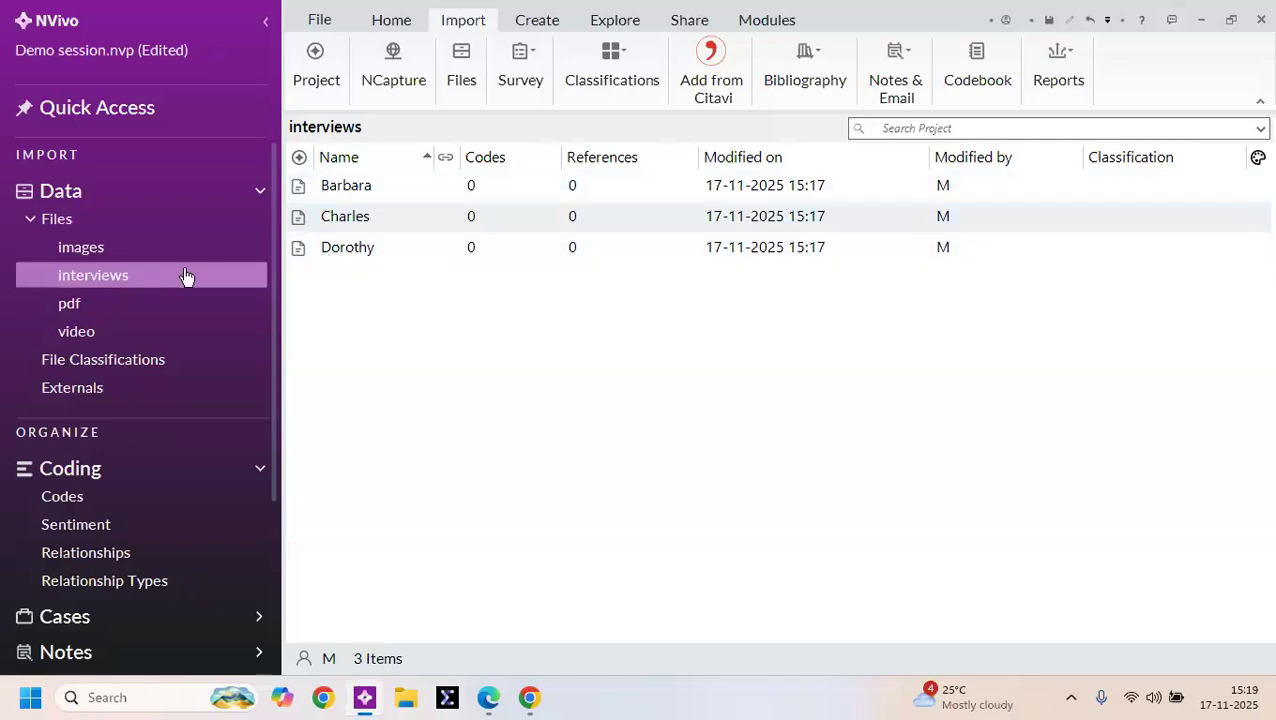
click(113, 307)
right_click(112, 302)
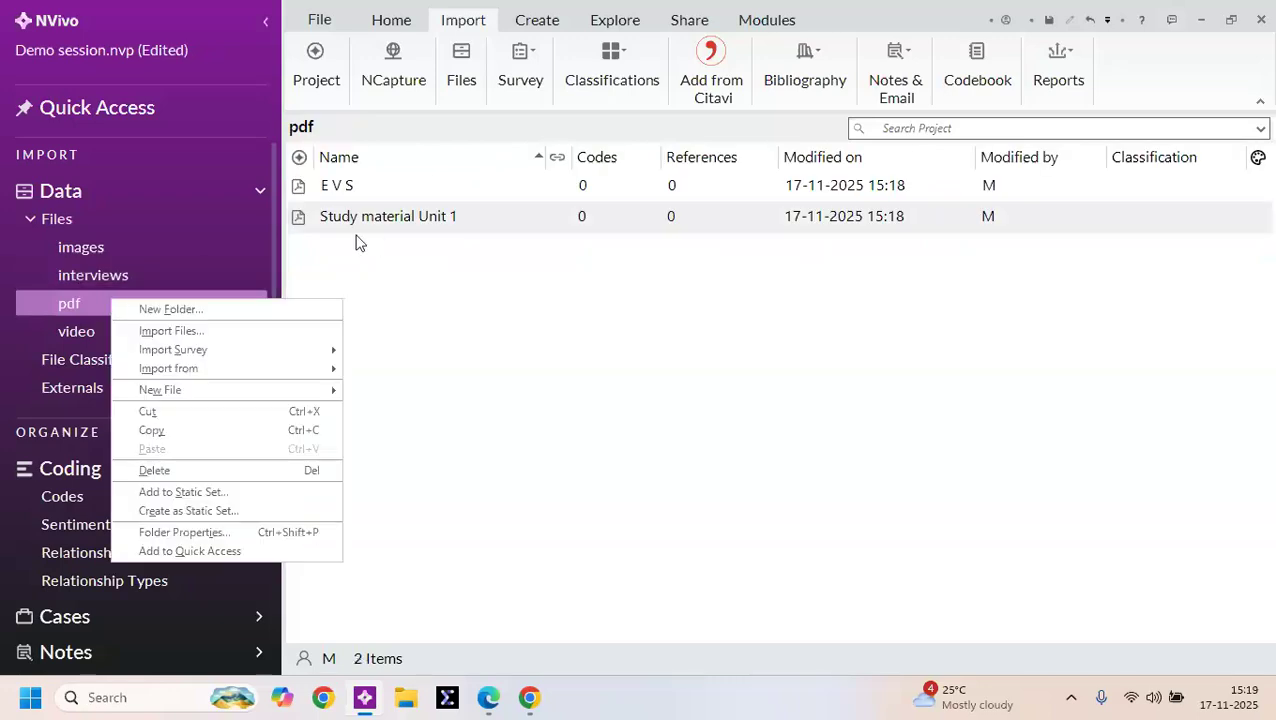
click(78, 334)
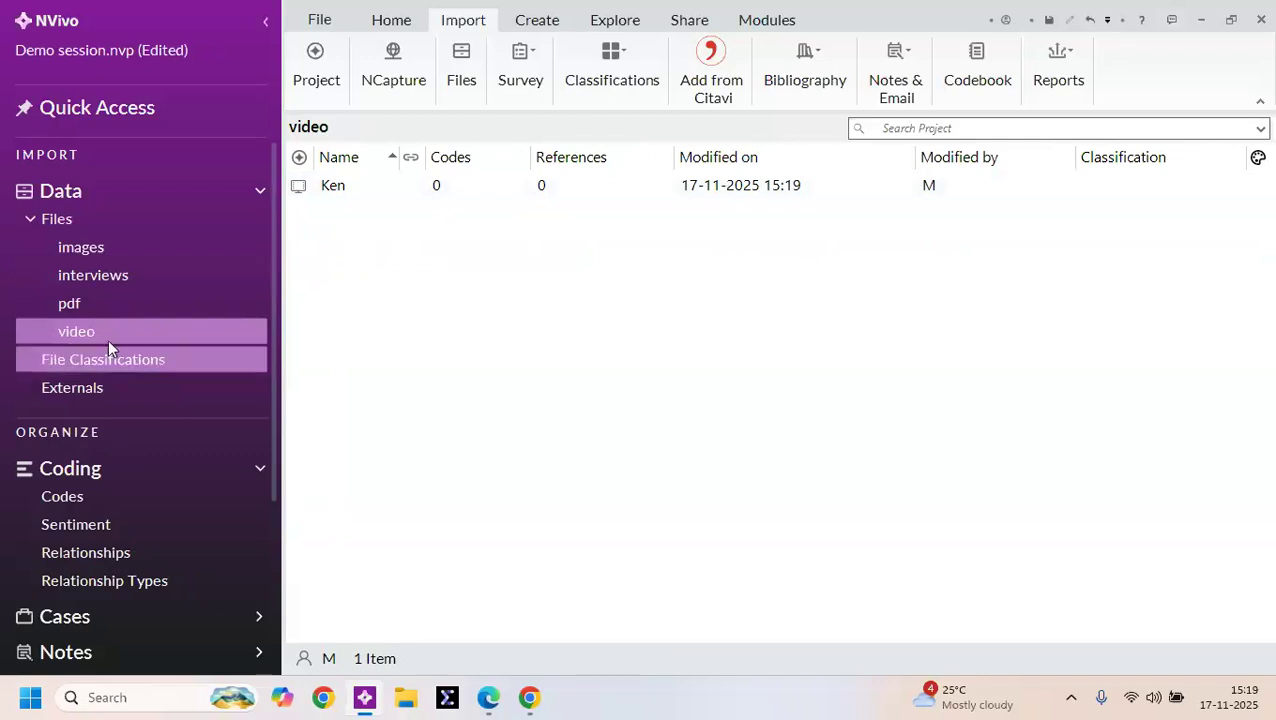
Step: Open the first document in the interviews folder and skim through its questions and answers
click(95, 276)
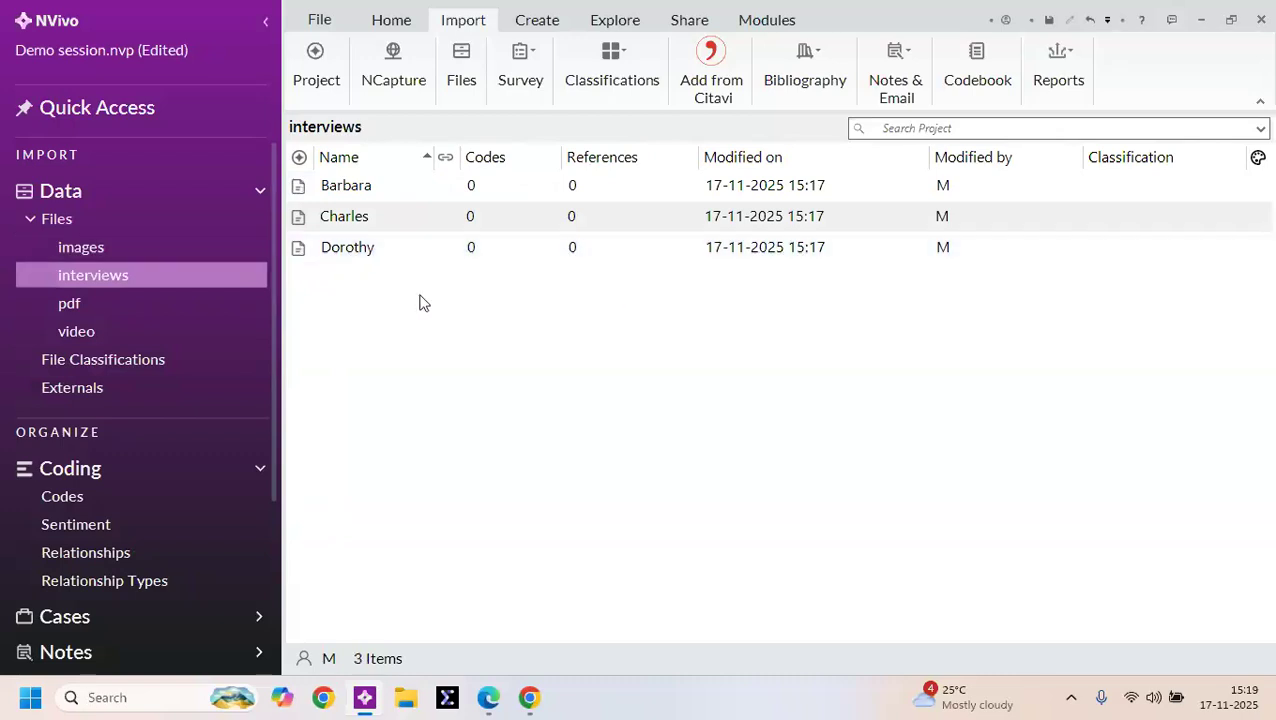
click(362, 196)
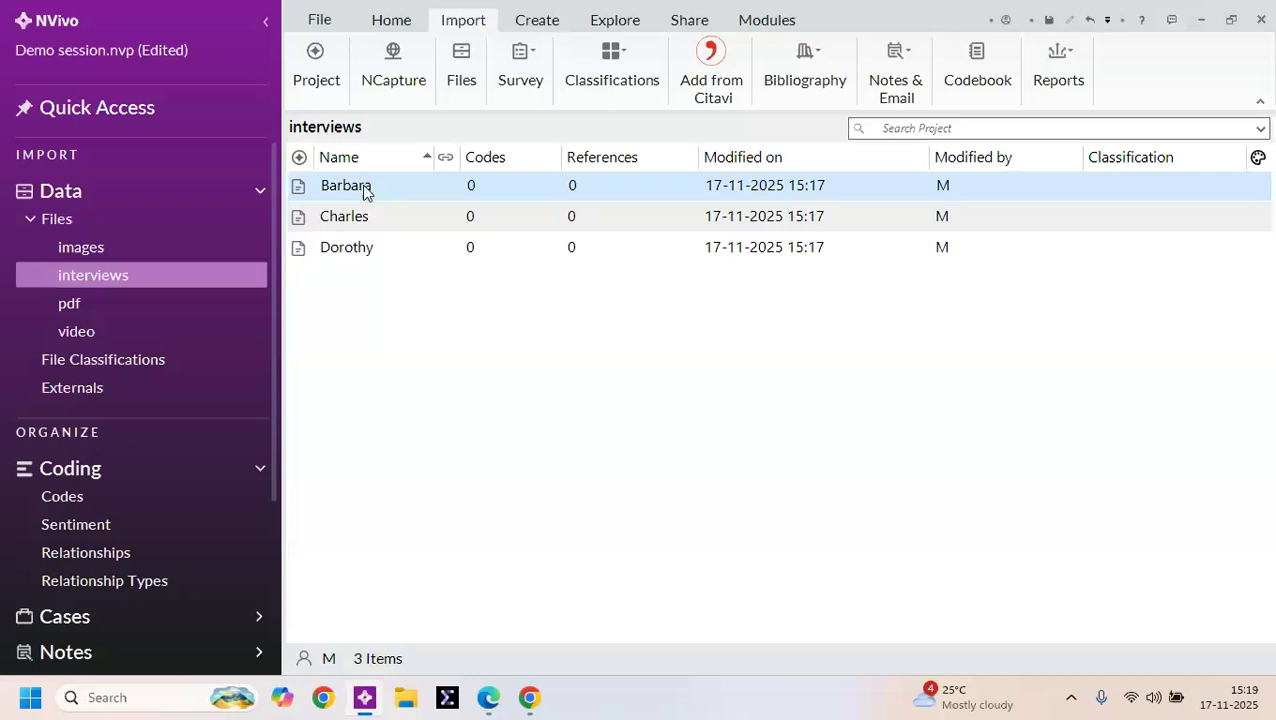
double_click(364, 190)
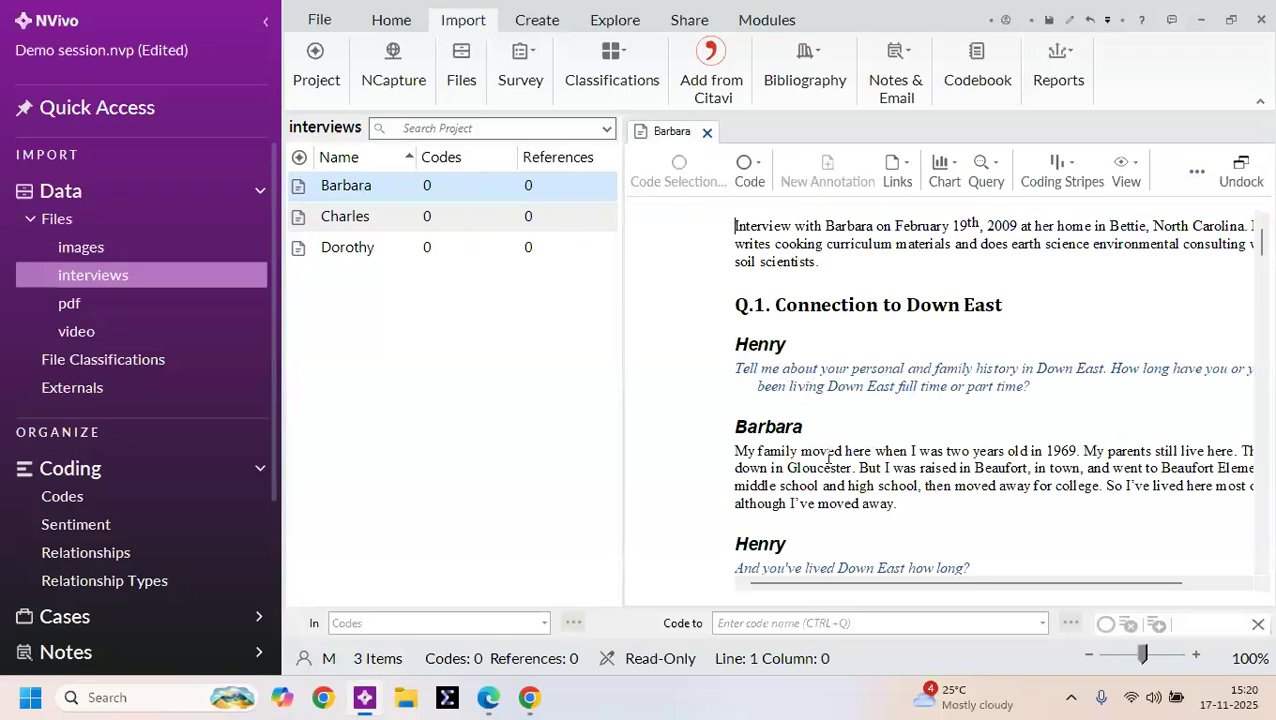
scroll(818, 445, down, 3)
scroll(845, 424, up, 3)
scroll(848, 426, down, 3)
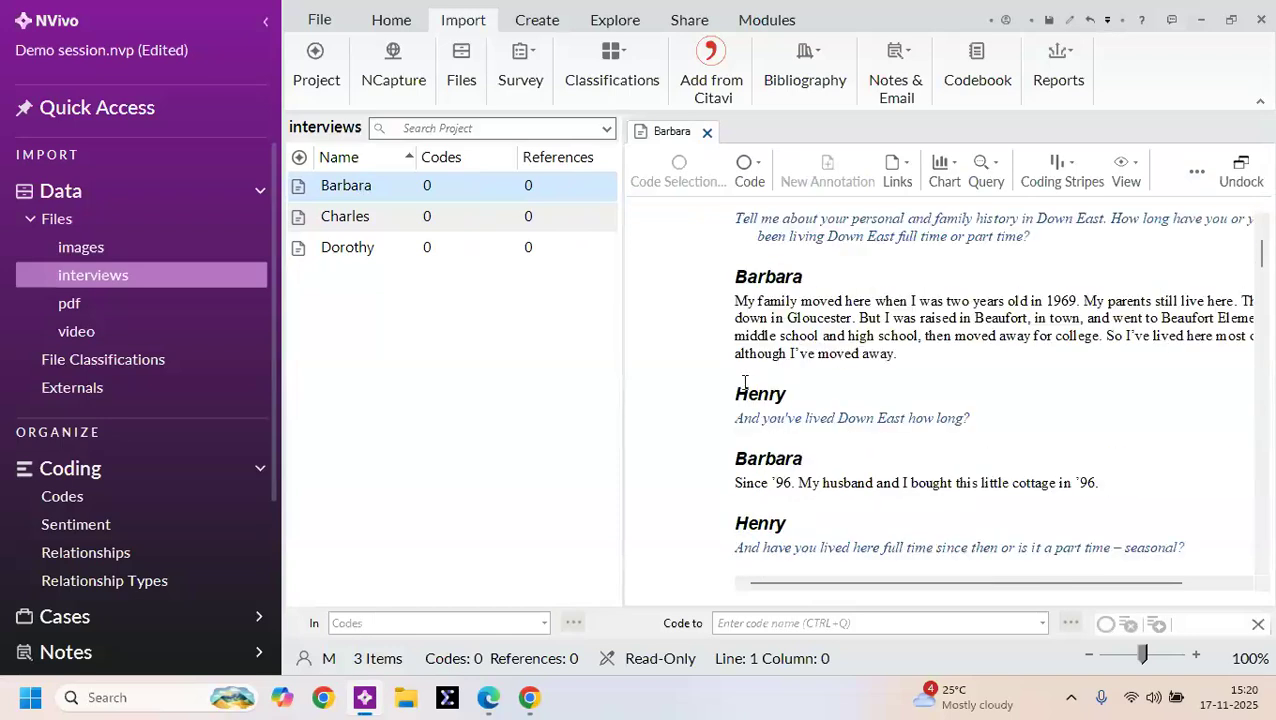
scroll(806, 406, down, 15)
scroll(823, 447, up, 9)
scroll(823, 447, up, 6)
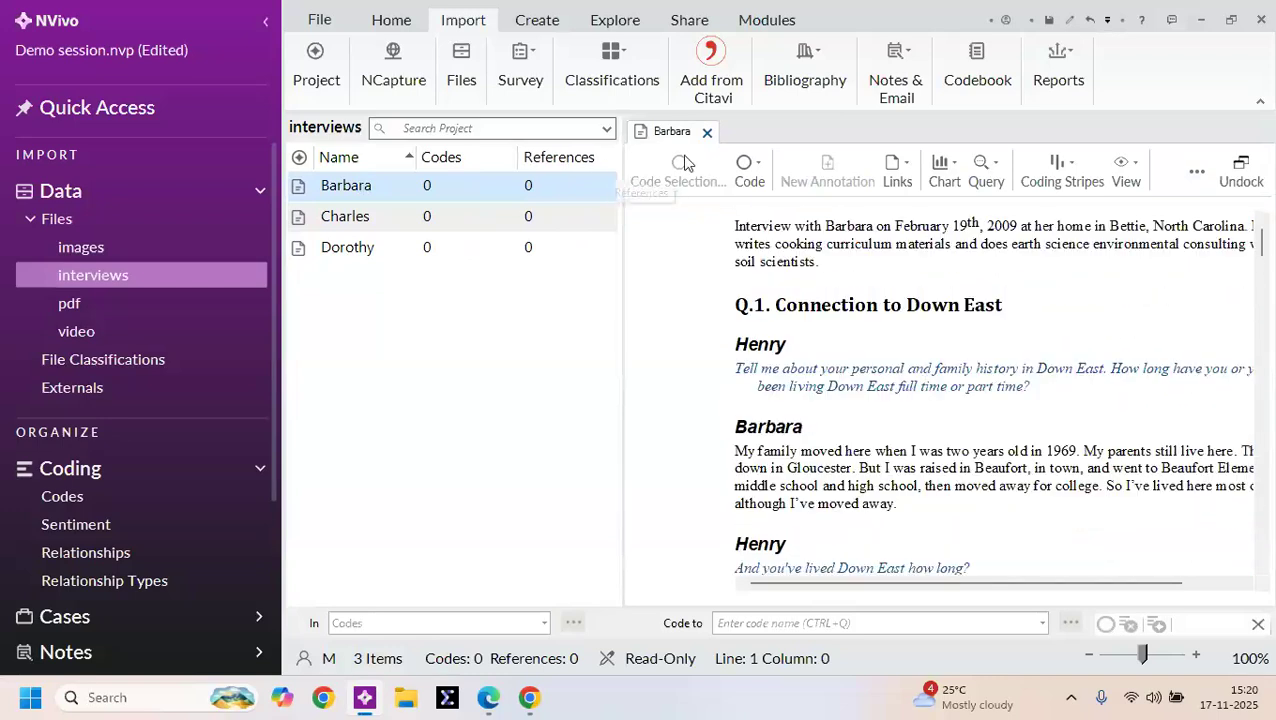
Step: Code the interview sentence "My family moved here when I was two years old in 1969." to a new code named places
click(80, 505)
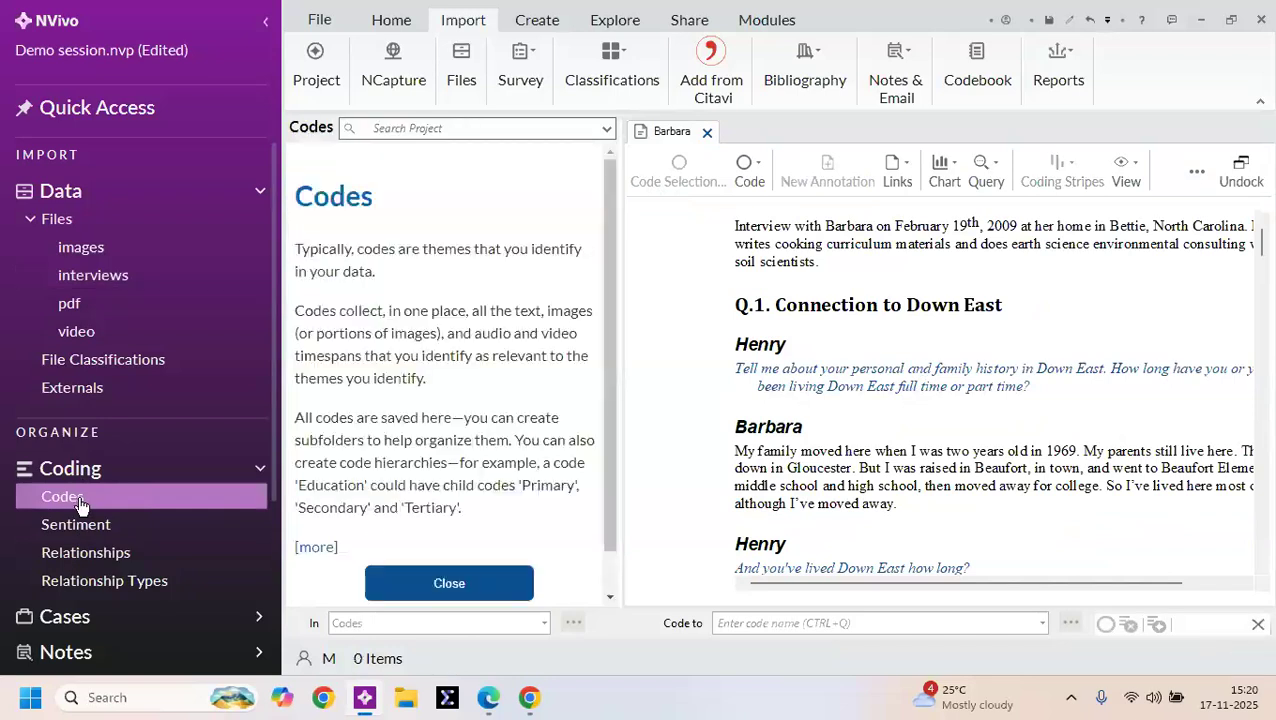
click(436, 586)
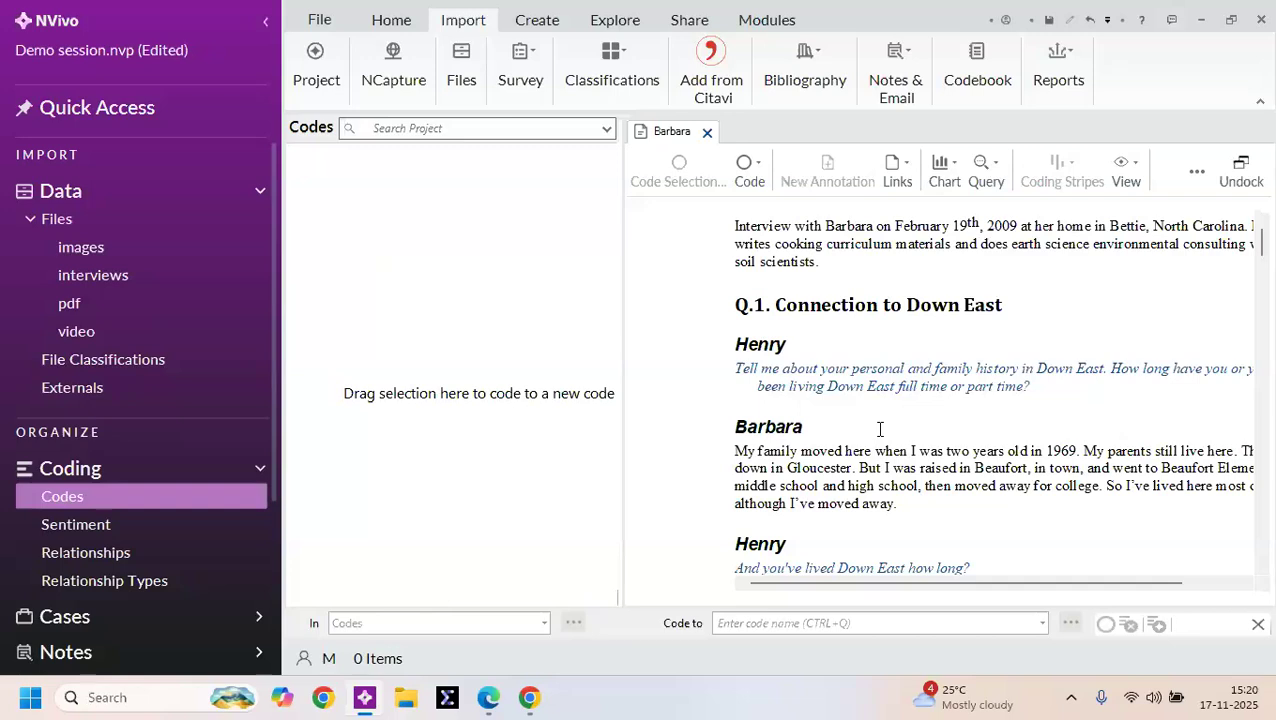
click(1041, 380)
scroll(866, 464, down, 5)
scroll(866, 470, up, 2)
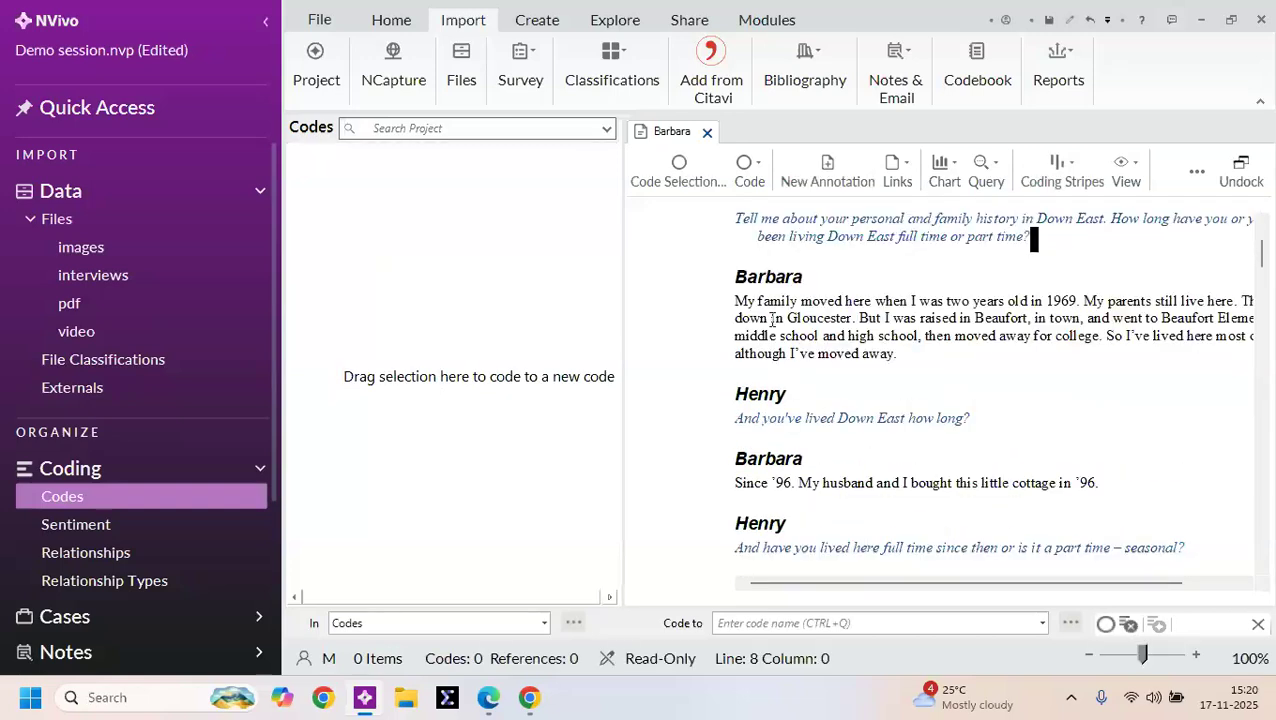
drag(738, 300, 443, 368)
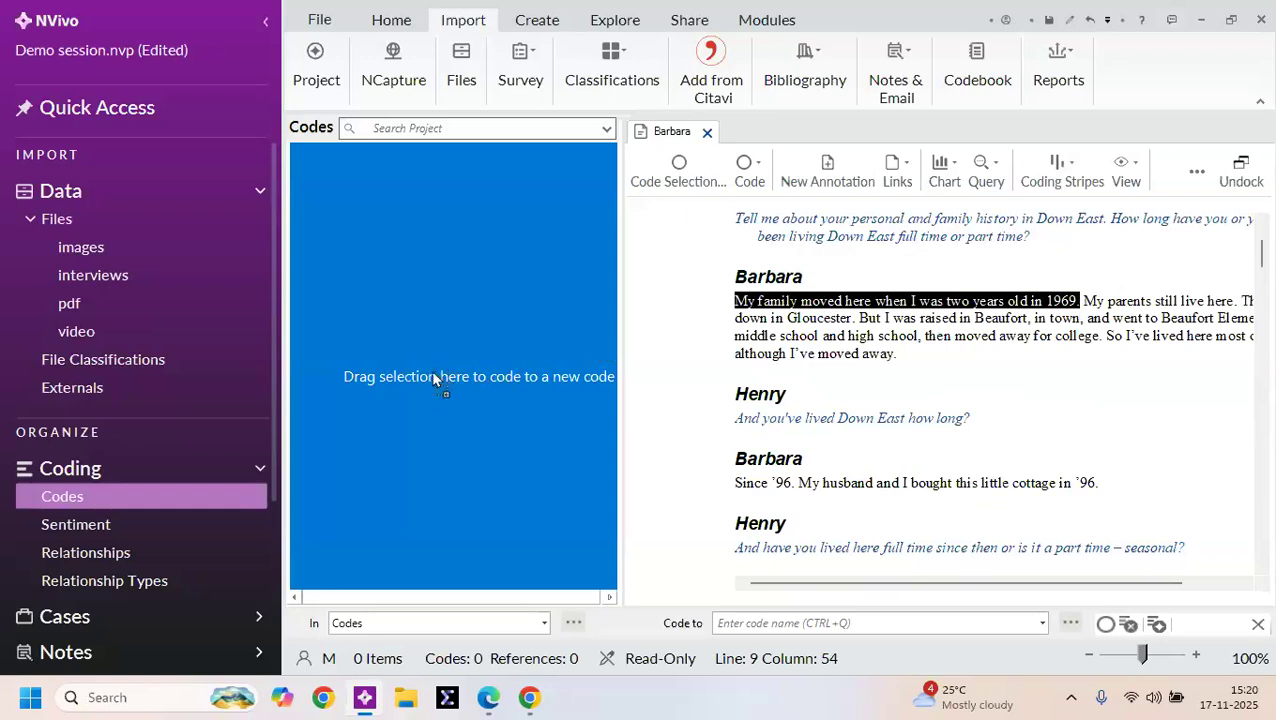
drag(433, 378, 433, 378)
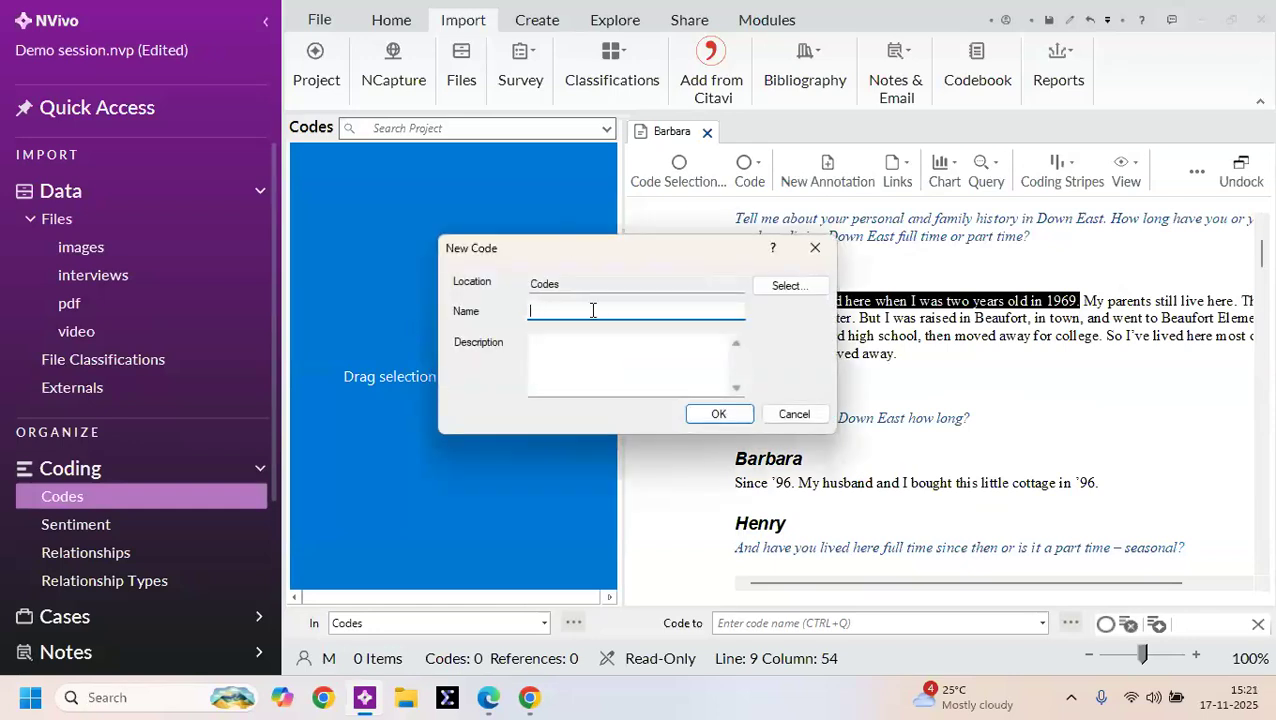
text(p)
click(709, 418)
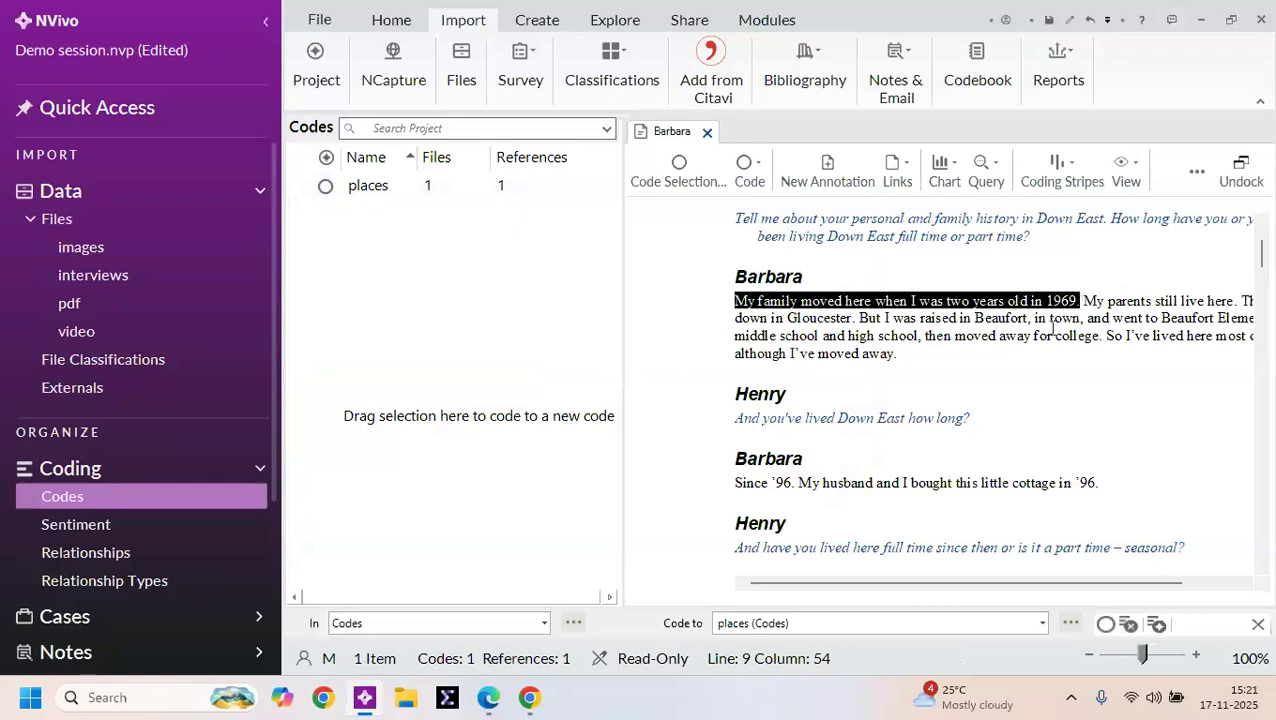
Step: Code the passage about being part time and the job up North in 2000 to the existing places code
scroll(840, 456, down, 3)
scroll(820, 440, down, 3)
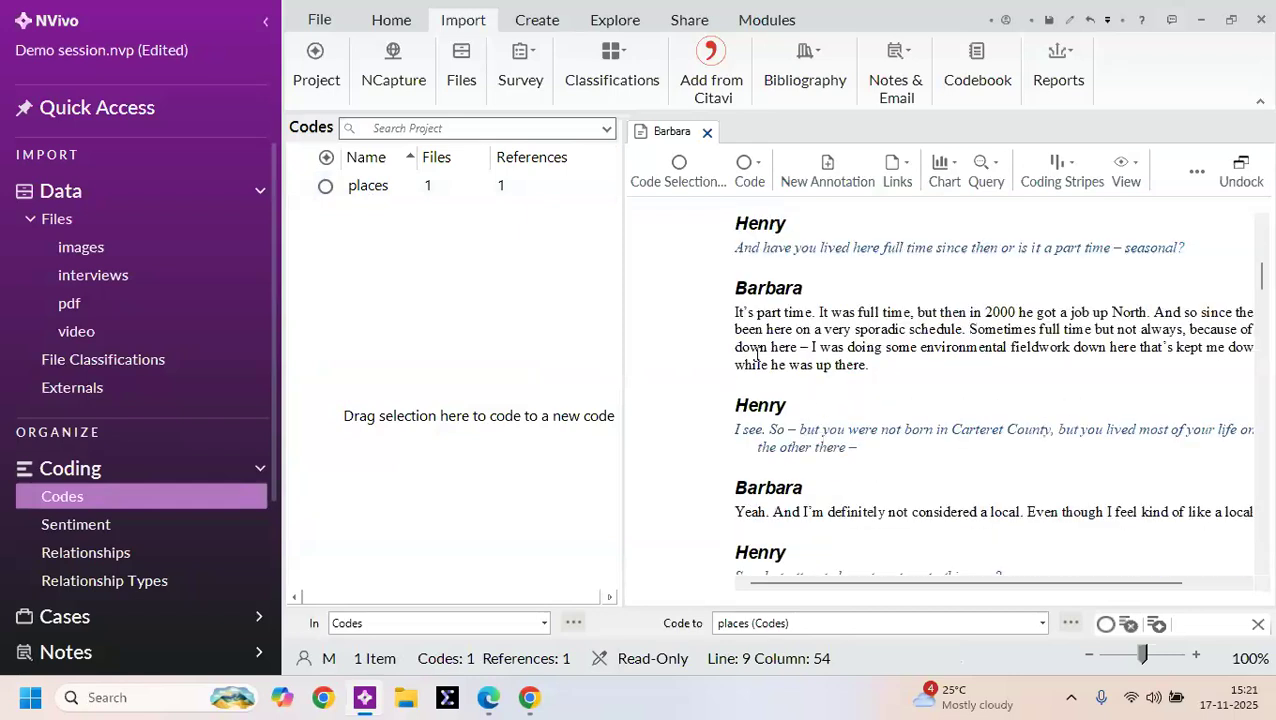
drag(738, 312, 434, 428)
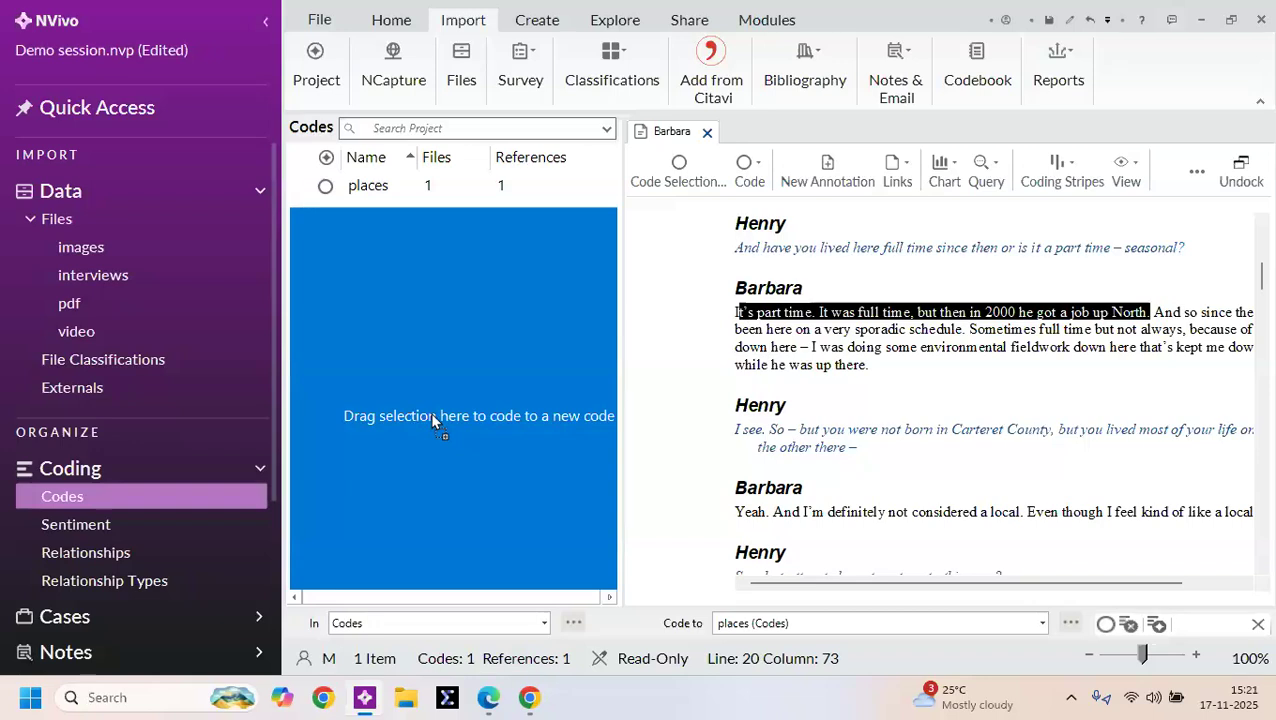
drag(487, 247, 505, 186)
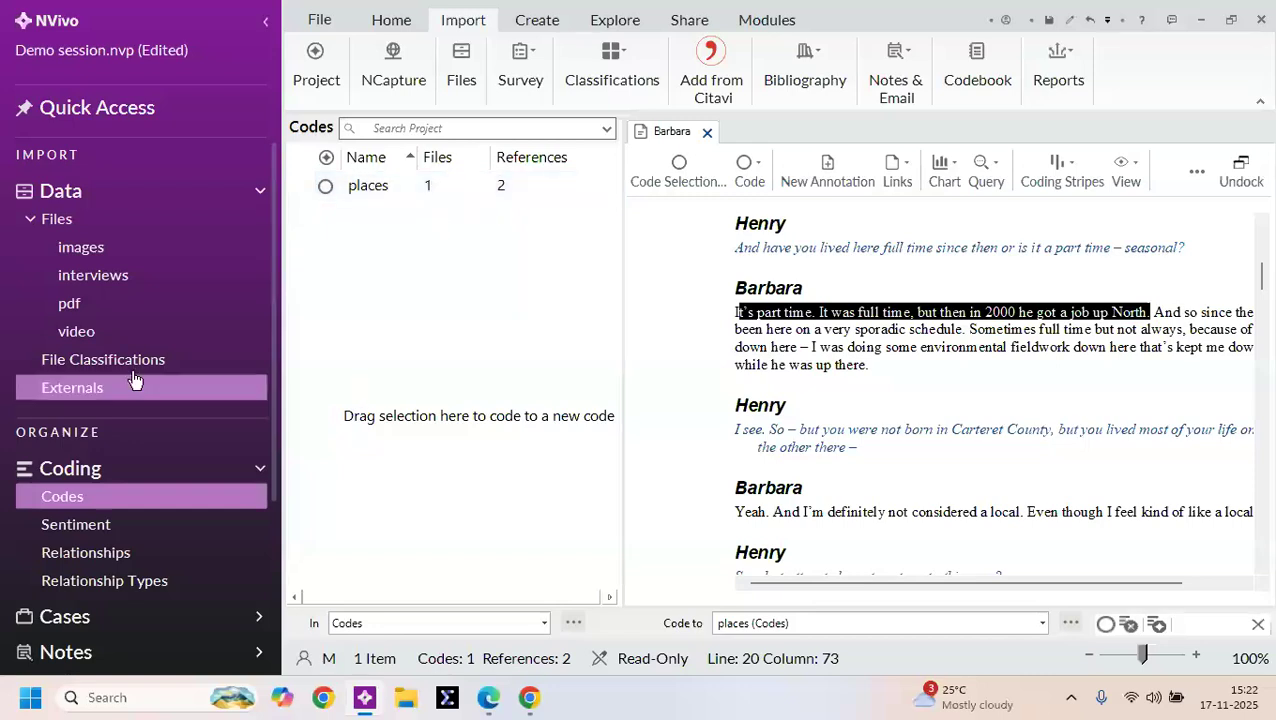
Step: Open the second document in the interviews folder, close the first interview, and list the codes beside it
scroll(88, 278, up, 2)
click(102, 276)
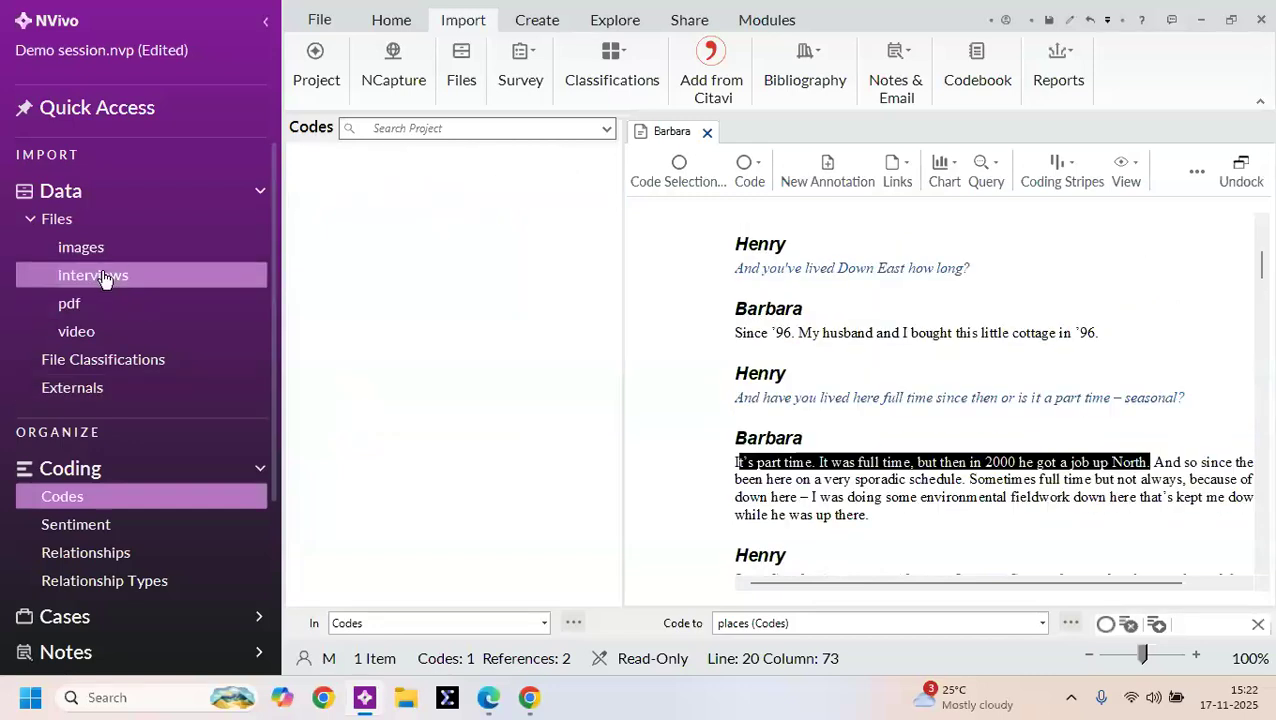
double_click(360, 225)
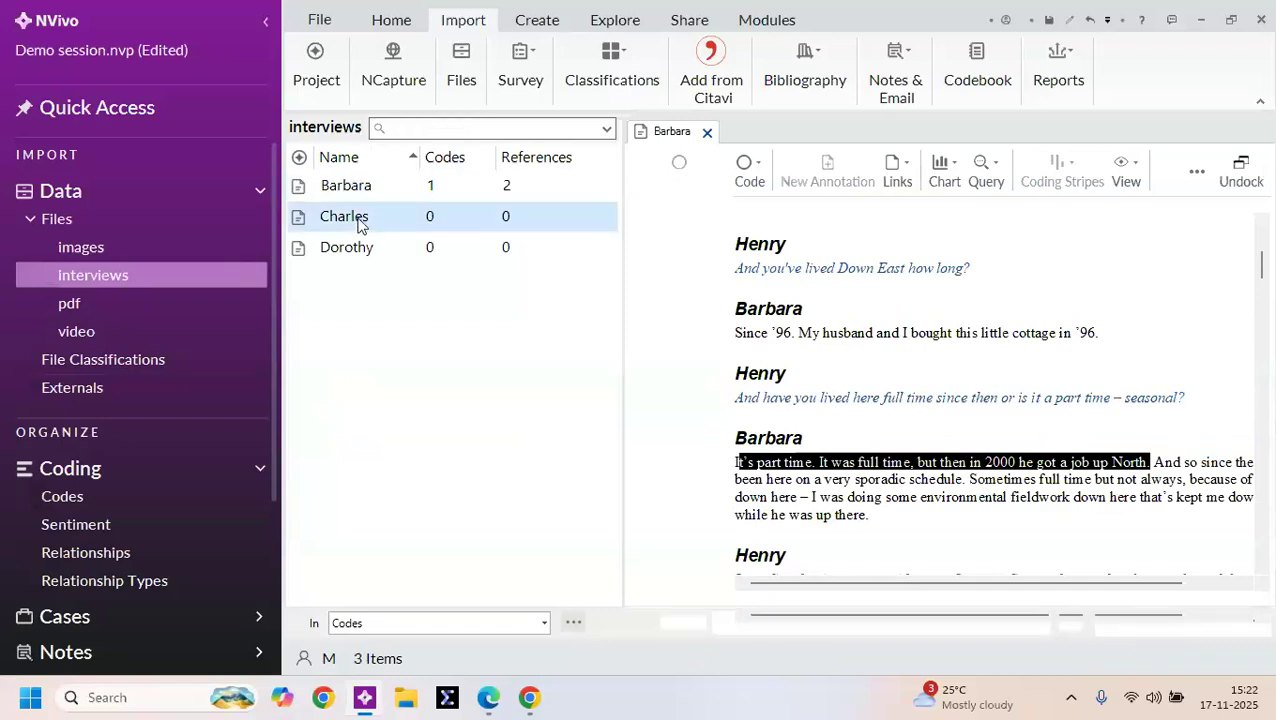
click(704, 132)
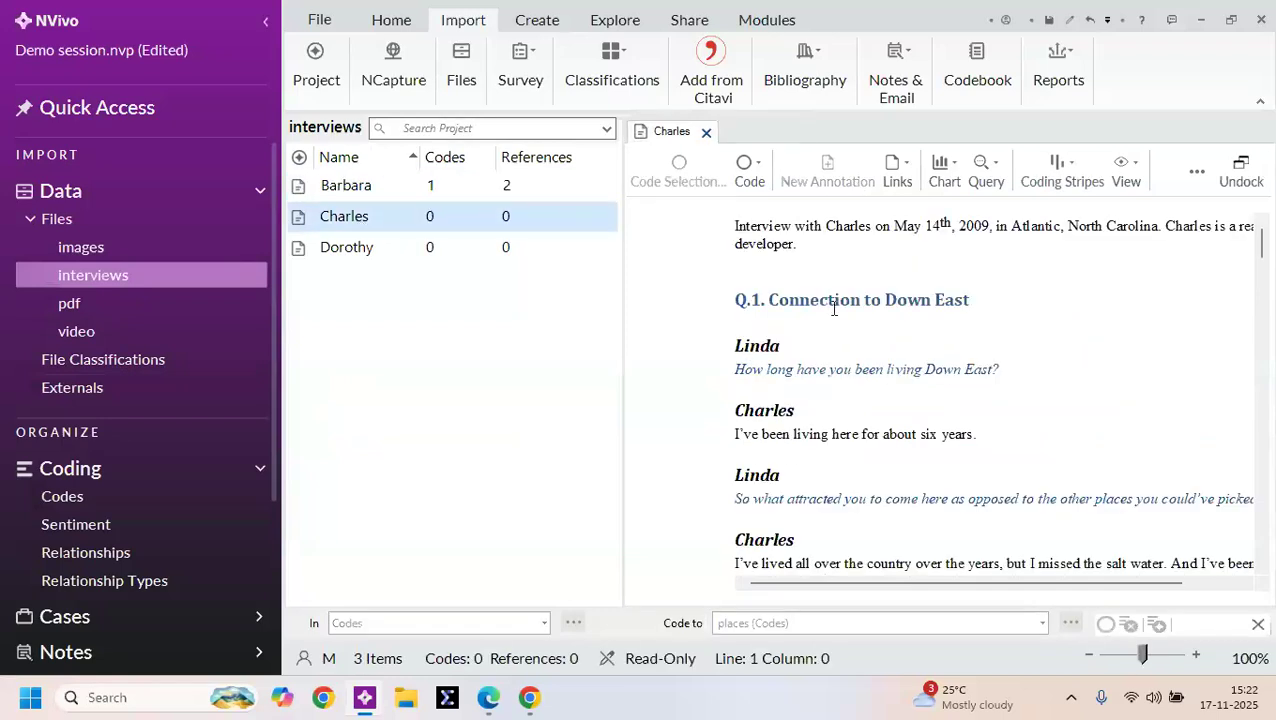
scroll(826, 415, down, 3)
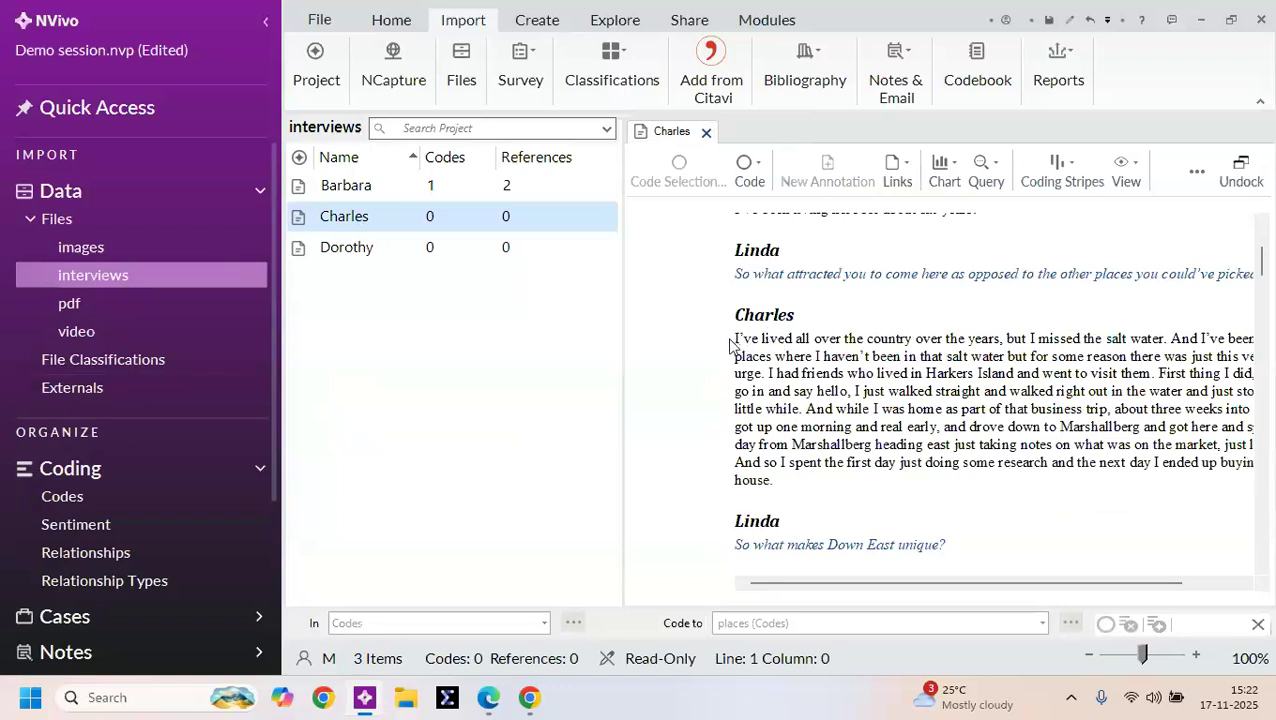
click(62, 496)
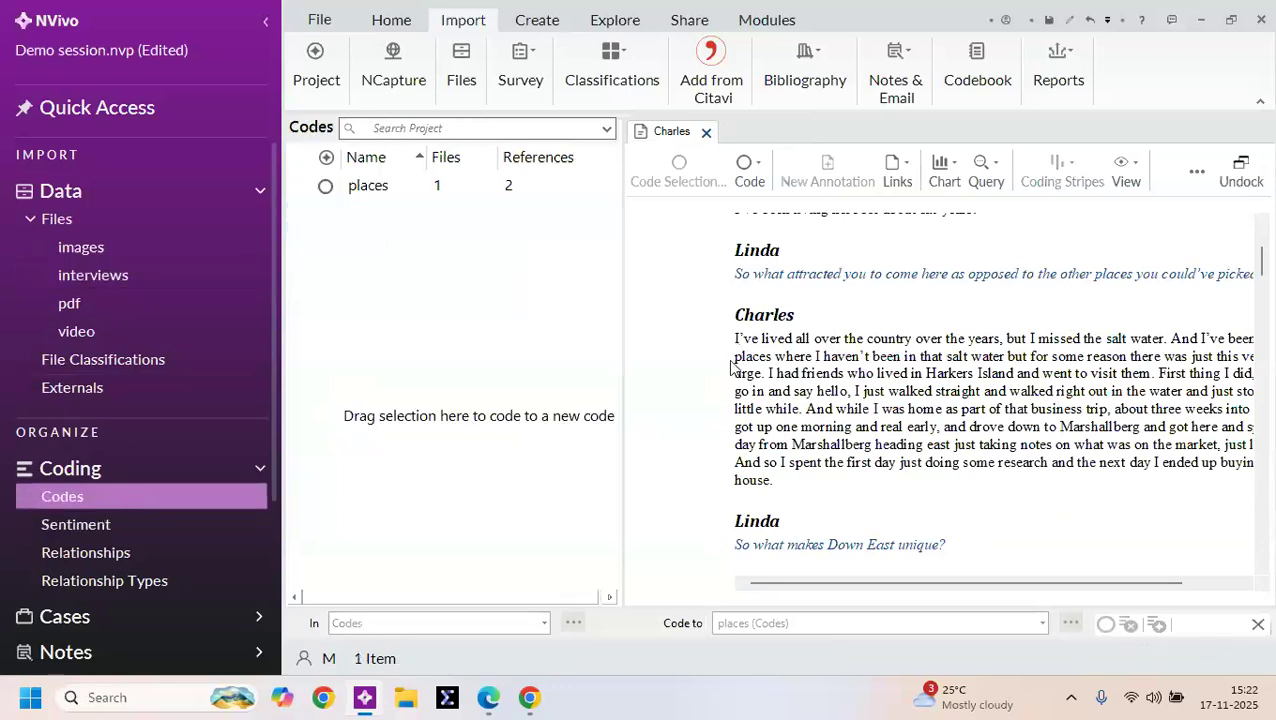
drag(755, 338, 1172, 340)
right_click(1169, 340)
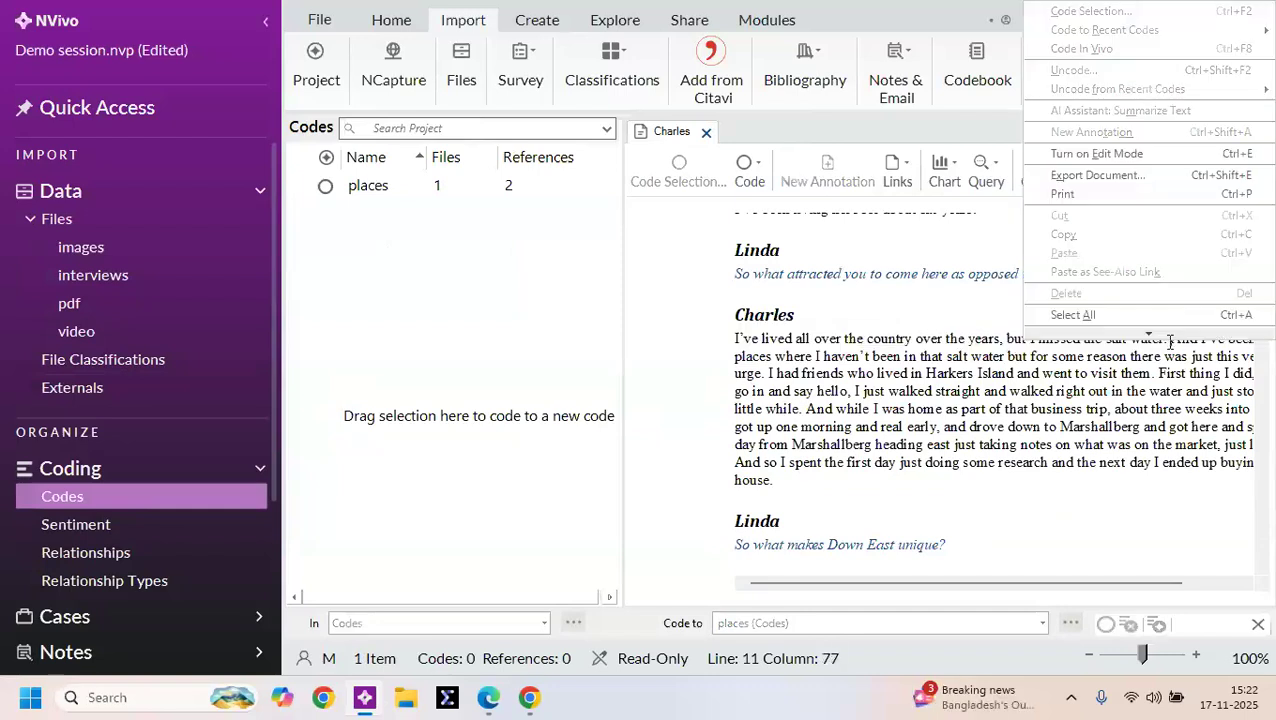
click(674, 371)
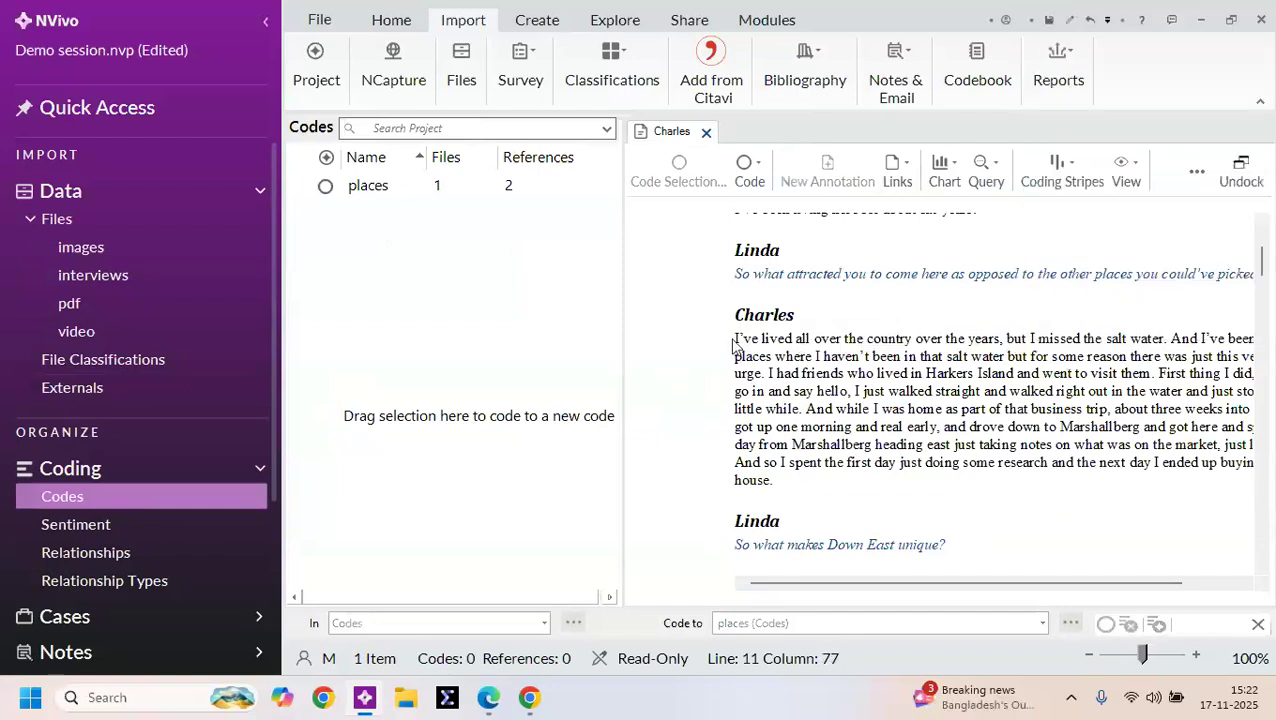
drag(737, 338, 1164, 340)
right_click(1164, 340)
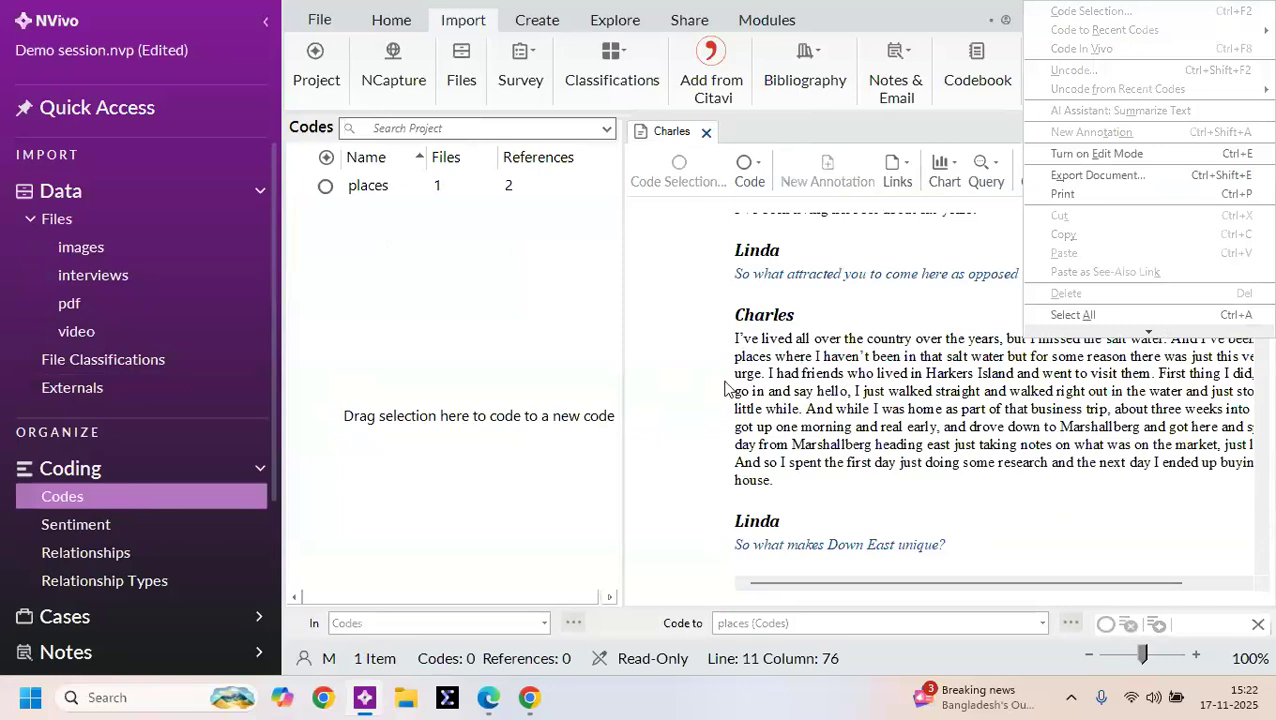
key(Escape)
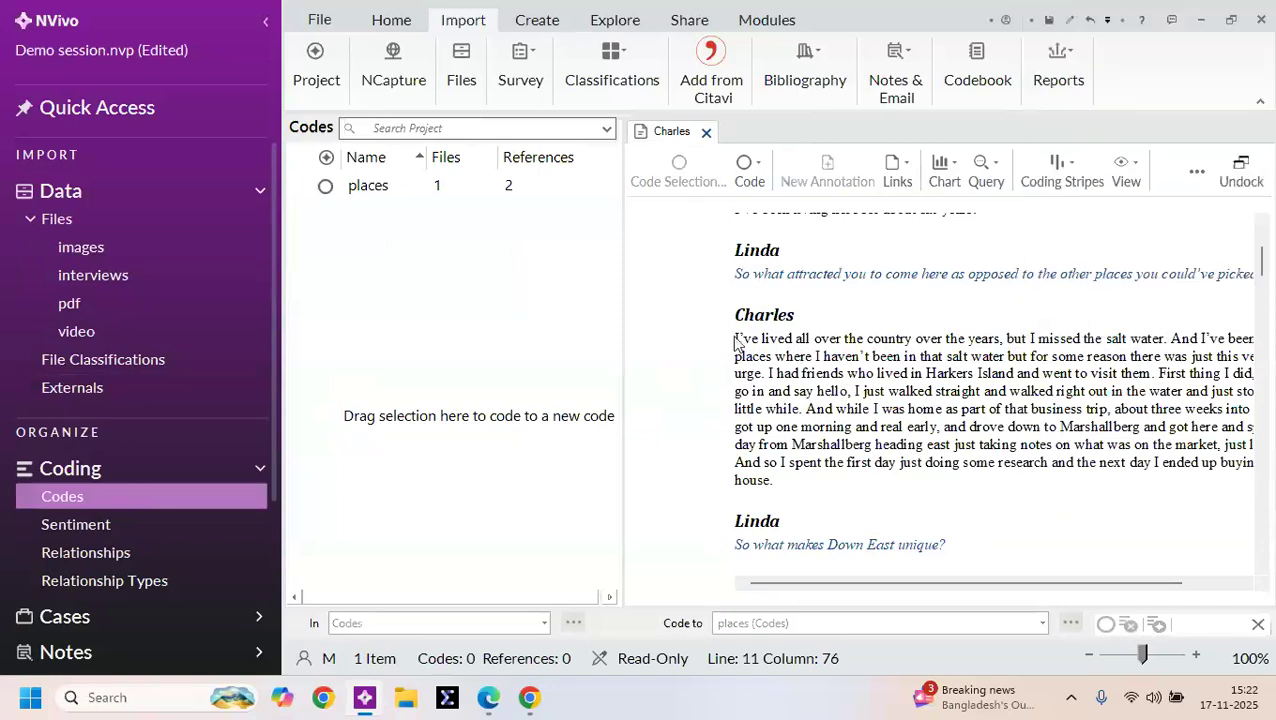
Step: Code the passage "I've lived all over the country over the years, but I missed the salt water" to the existing places code
drag(737, 341, 1163, 340)
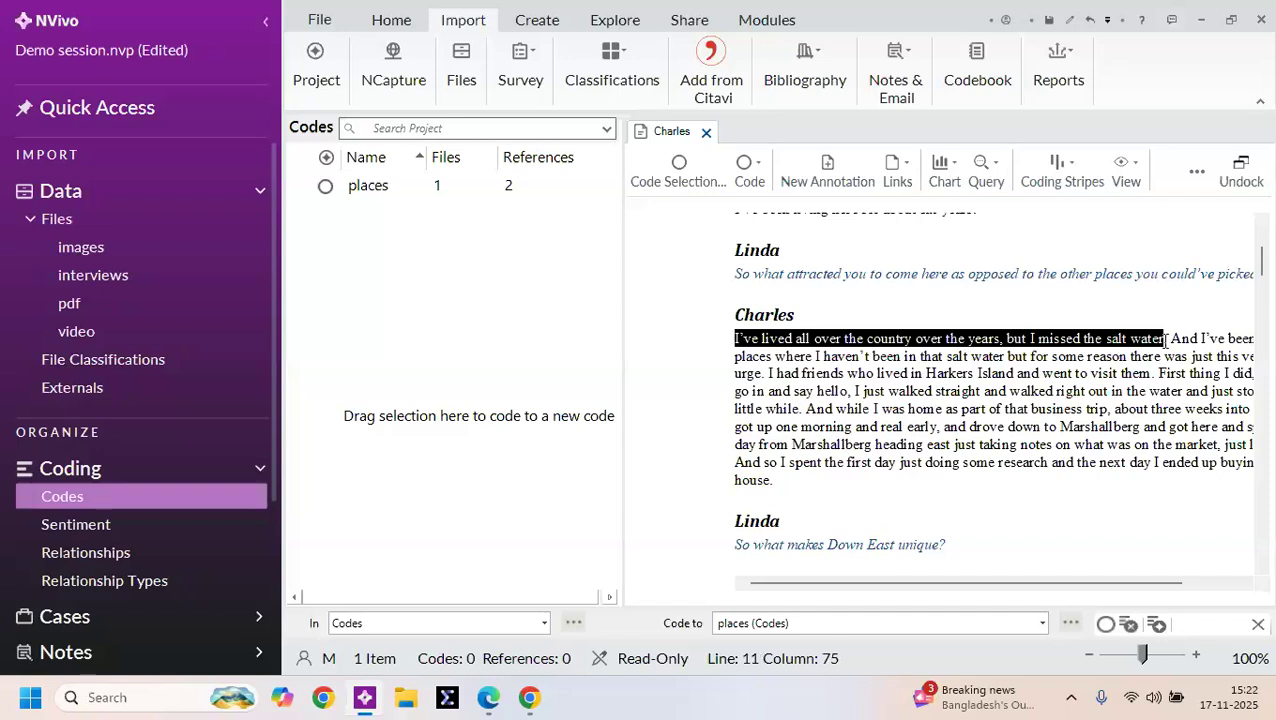
drag(1085, 341, 431, 398)
drag(431, 284, 513, 187)
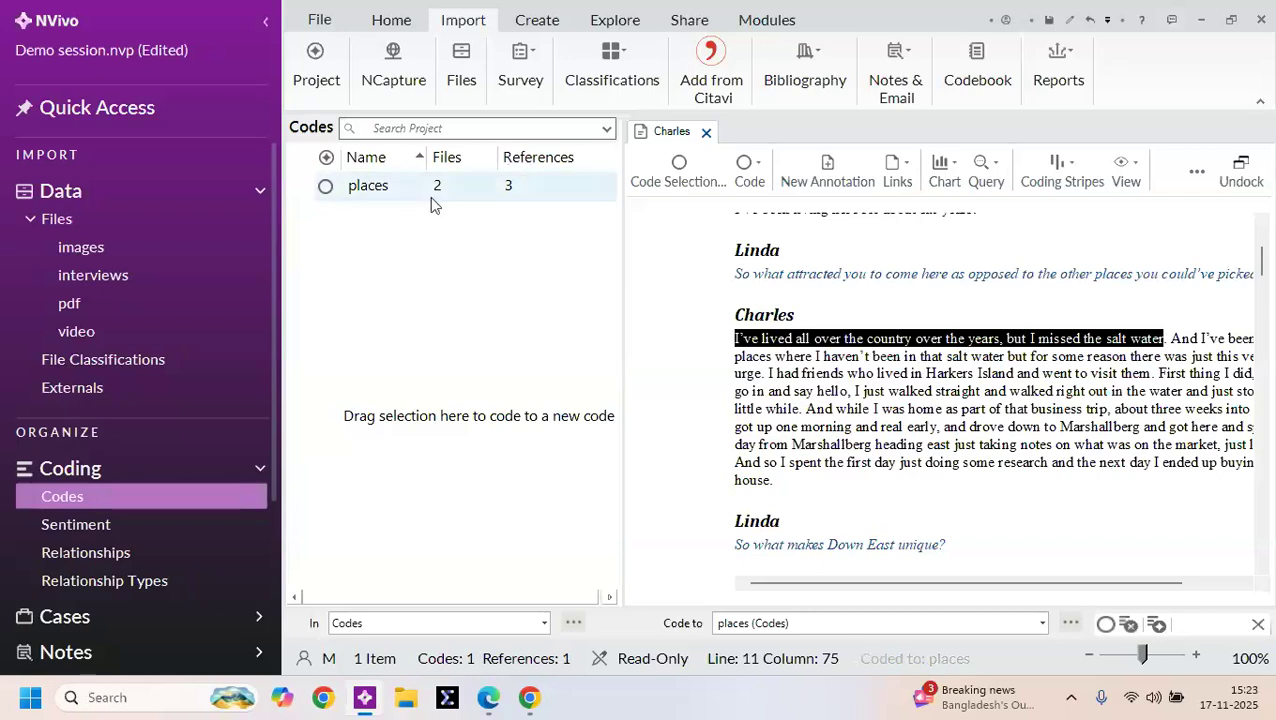
Step: Open the places code and review the passages coded to it from both interviews
click(370, 190)
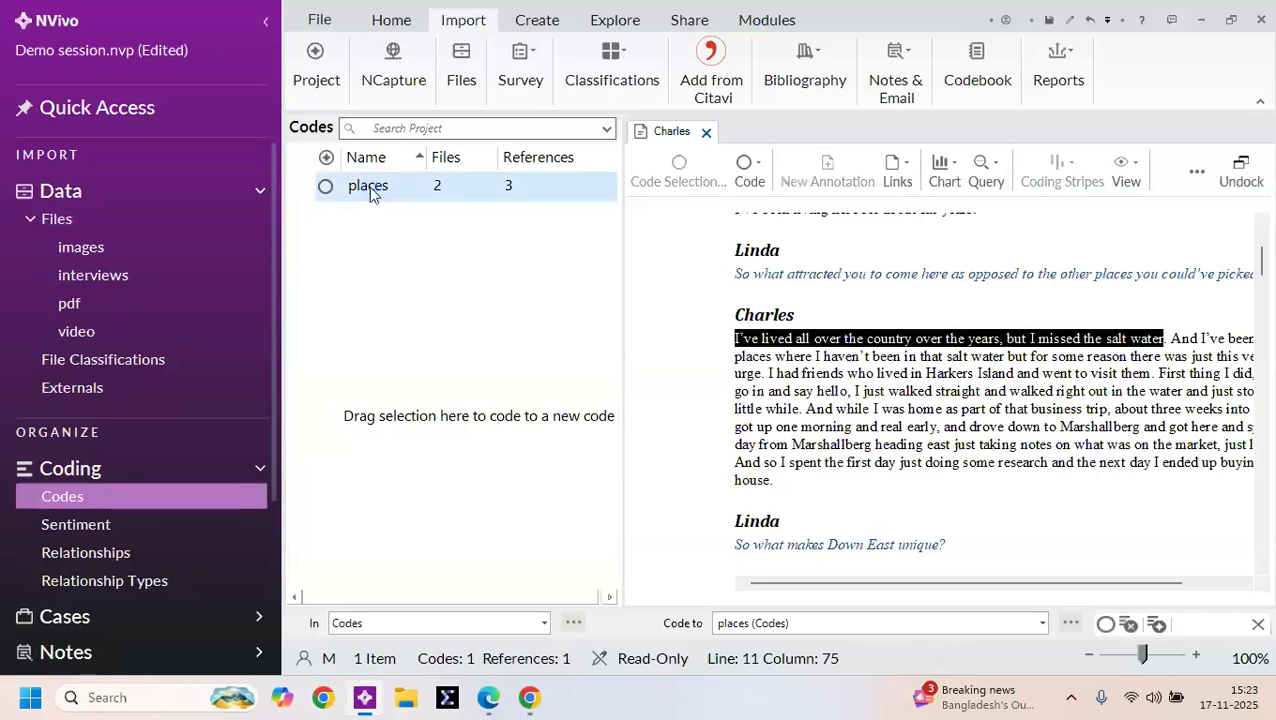
double_click(370, 190)
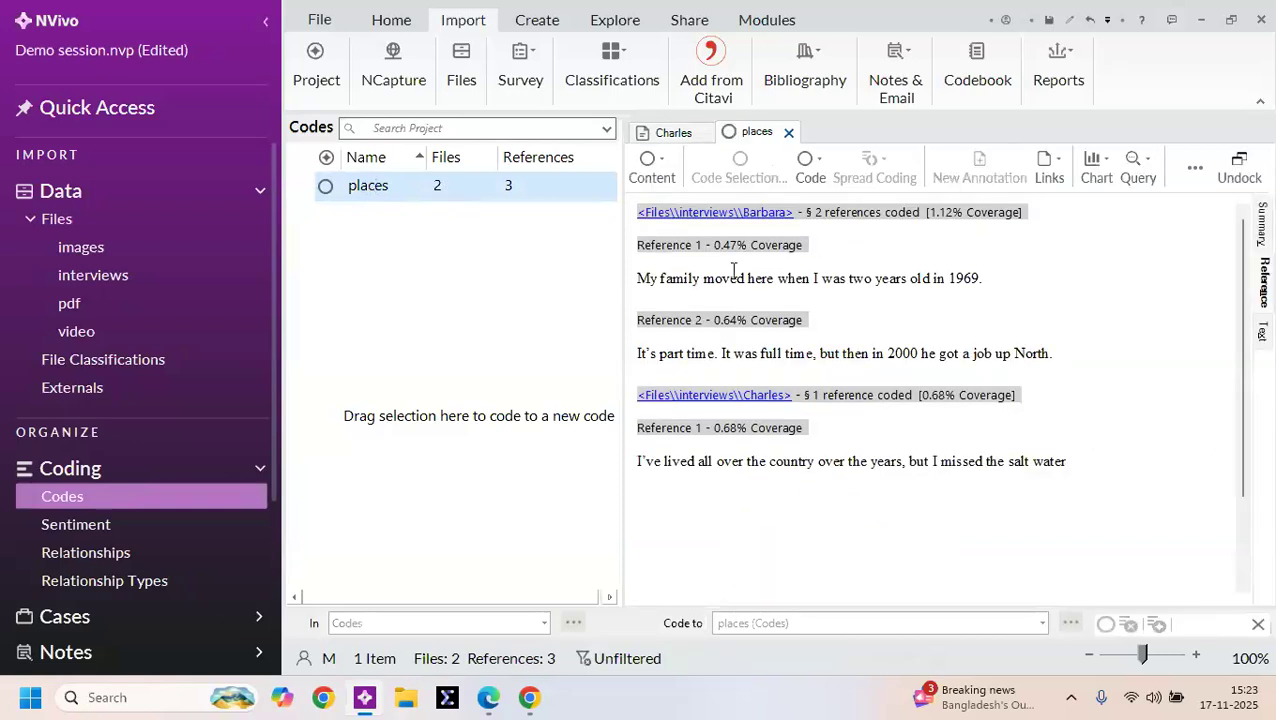
drag(640, 285, 776, 220)
click(1060, 281)
click(996, 353)
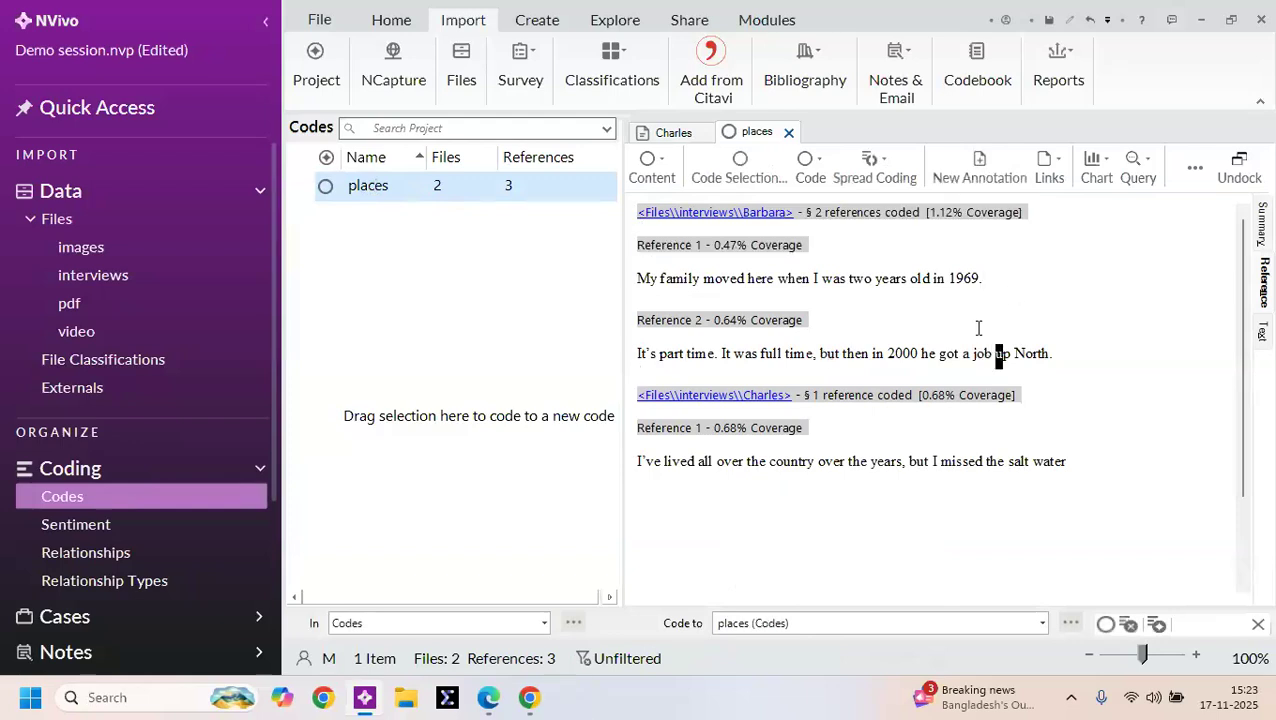
click(771, 222)
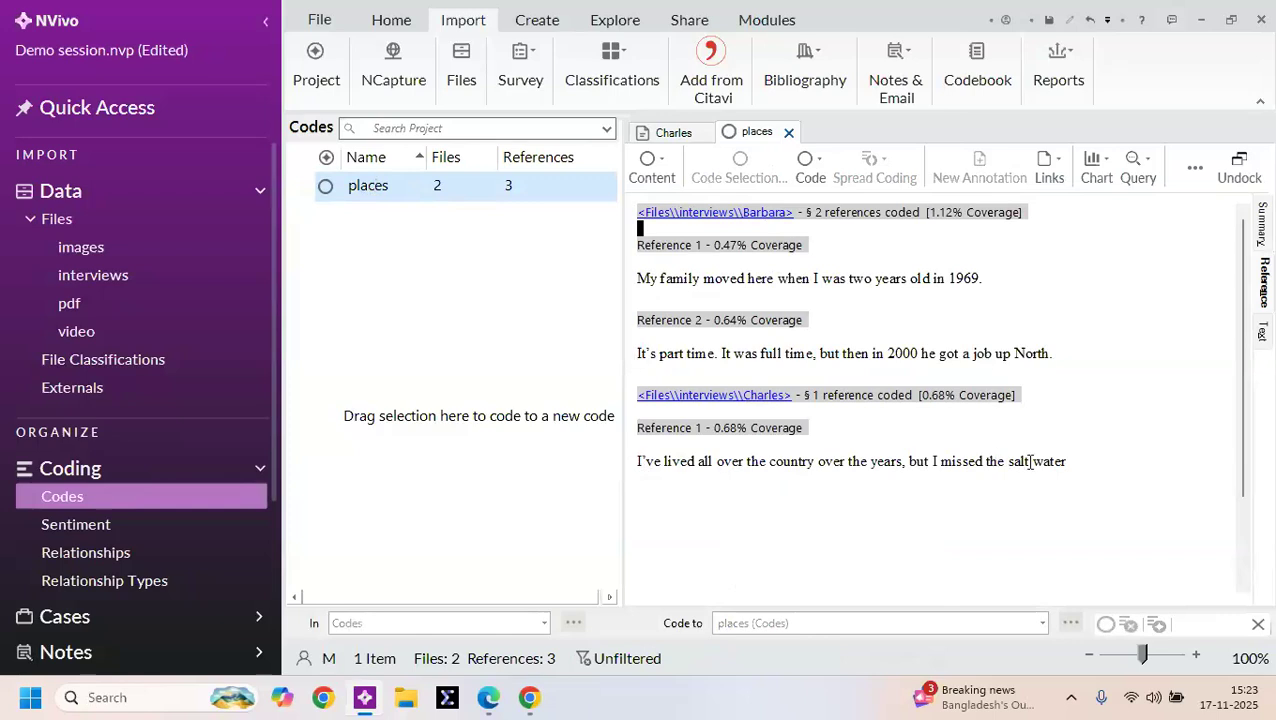
Step: Follow the source link of the first interview in the places code and check the coded passage in its context
click(731, 222)
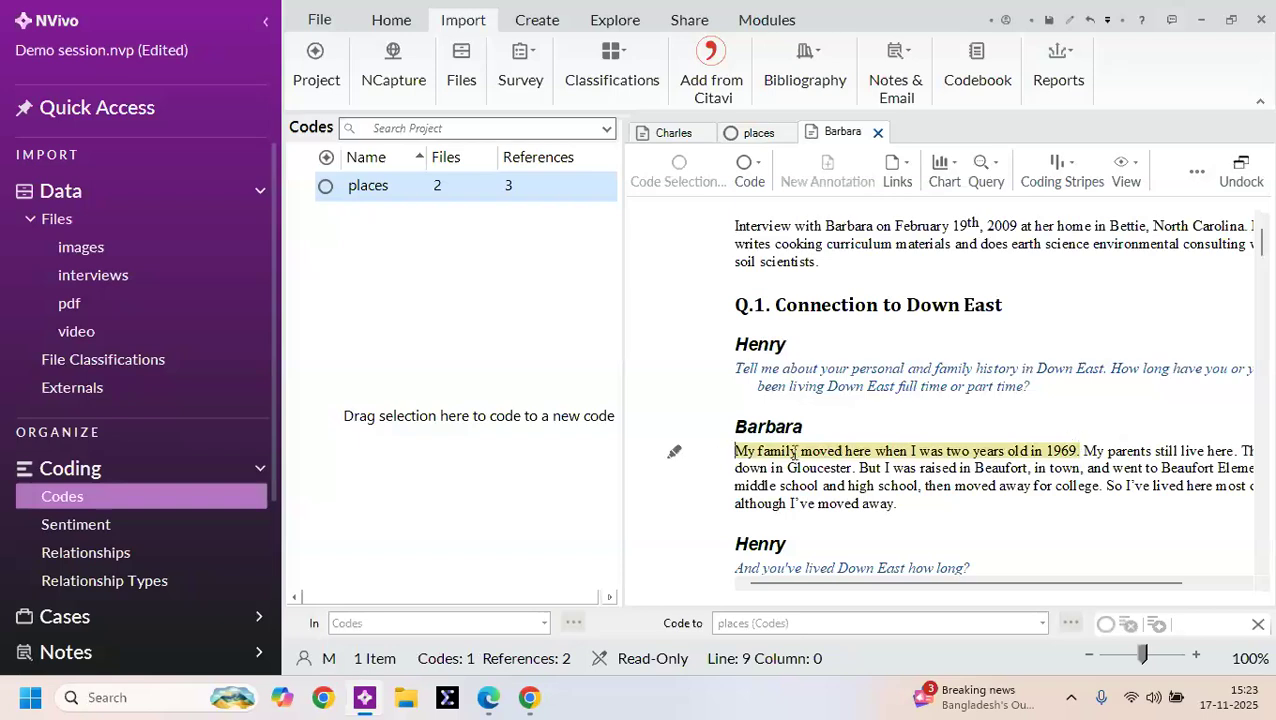
scroll(891, 441, down, 1)
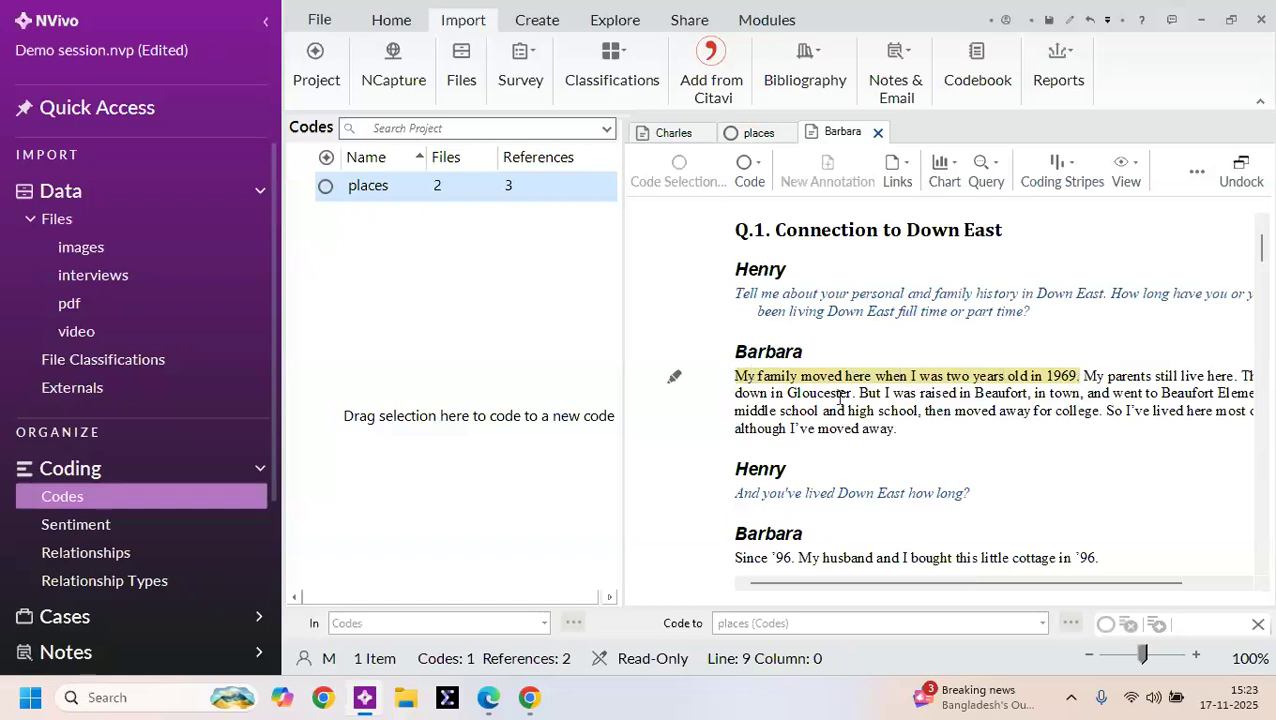
scroll(840, 353, up, 1)
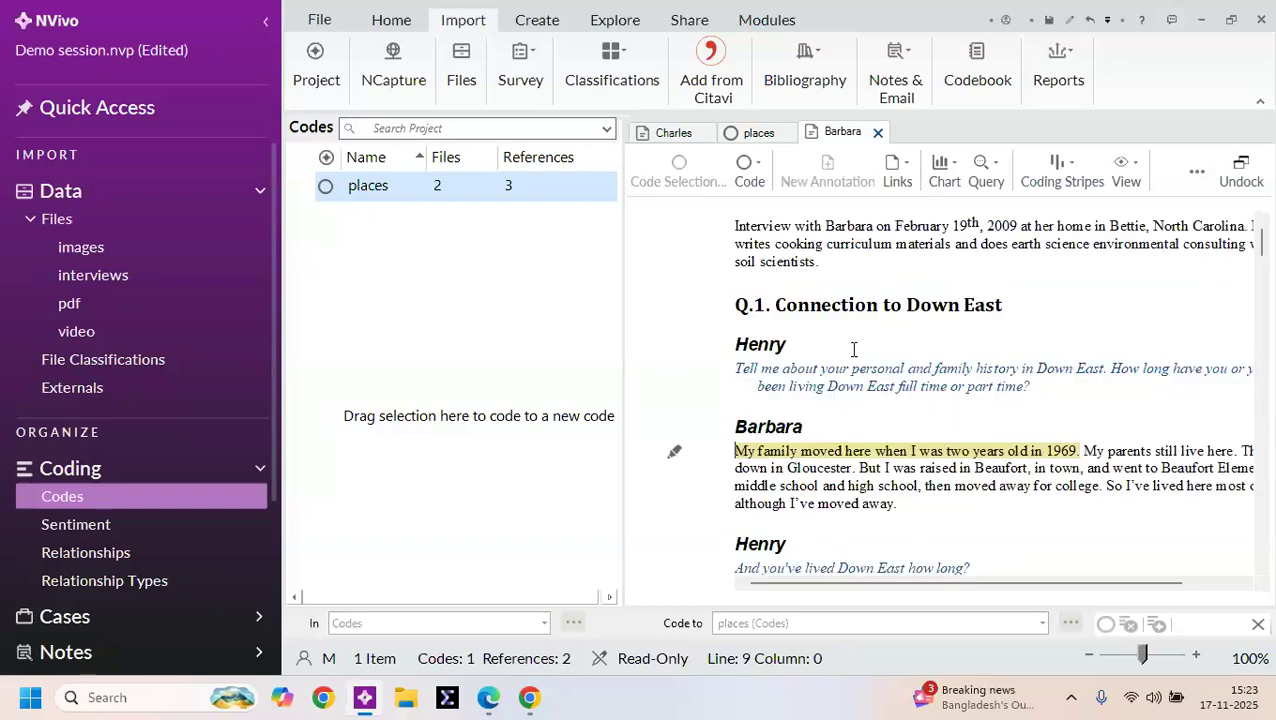
Step: Review the references of the places code again, then close the code and the first interview
click(761, 133)
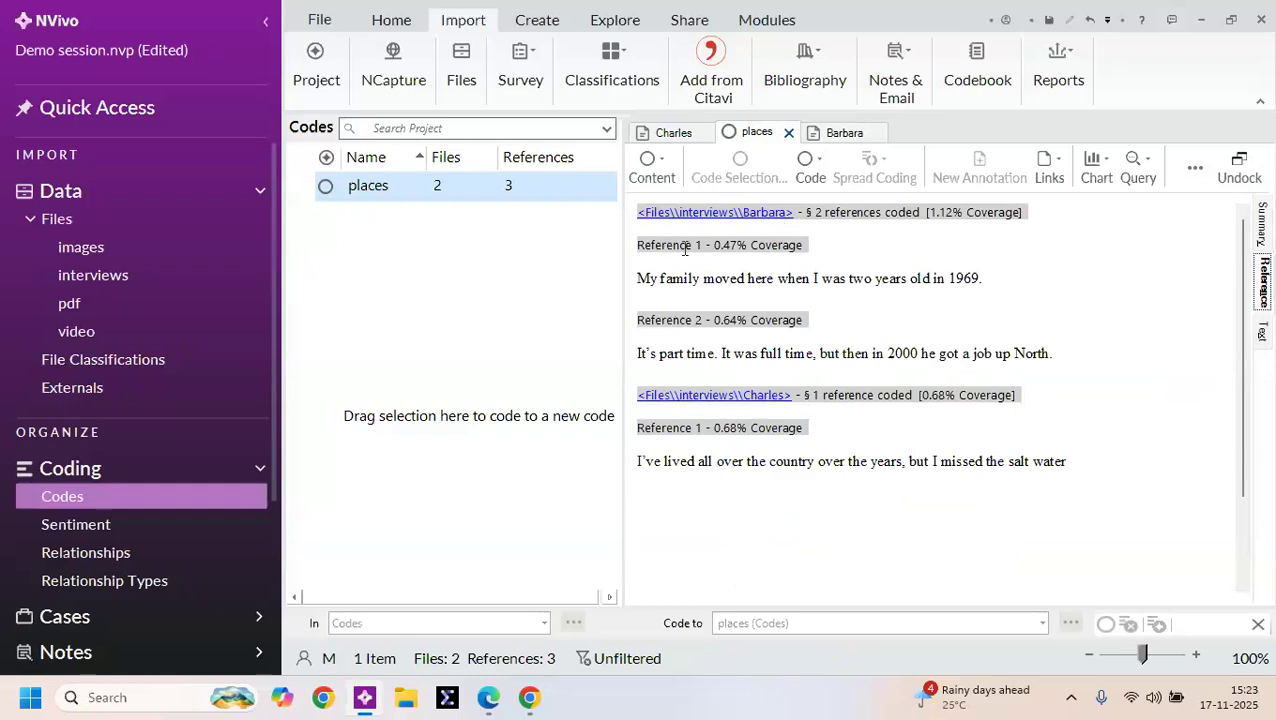
right_click(703, 318)
click(673, 353)
scroll(719, 331, down, 2)
scroll(719, 331, up, 2)
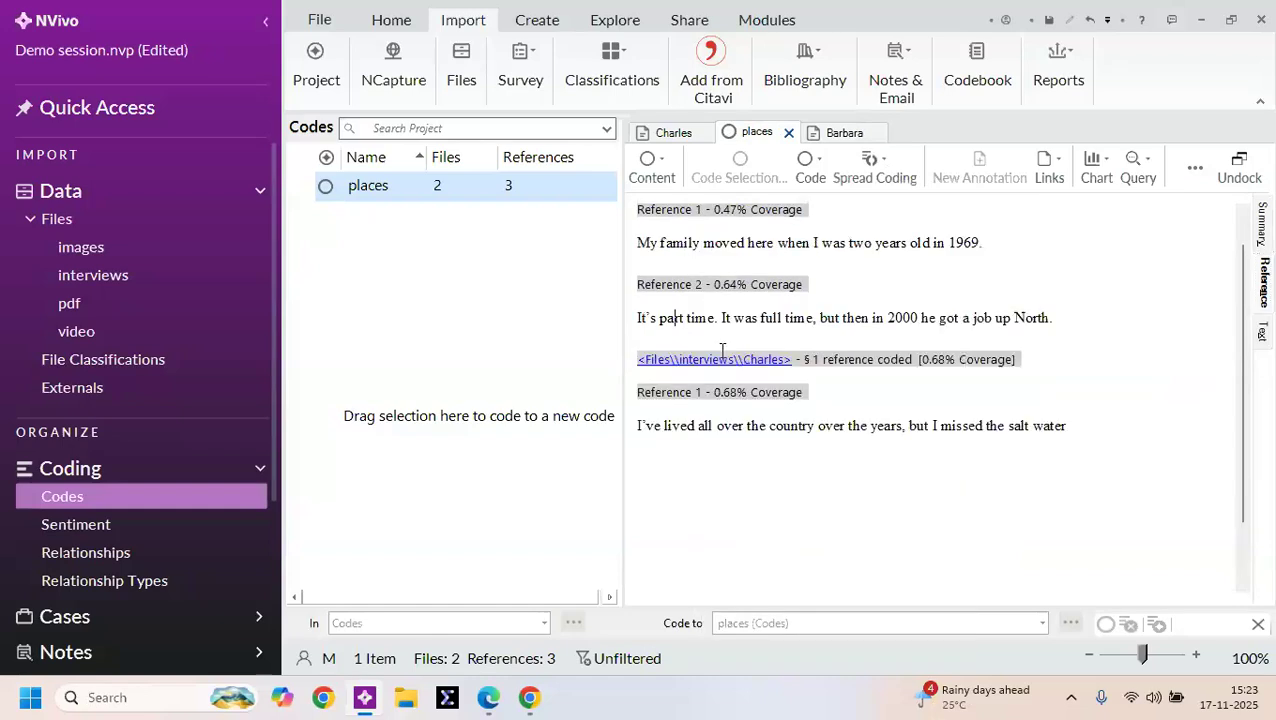
click(790, 134)
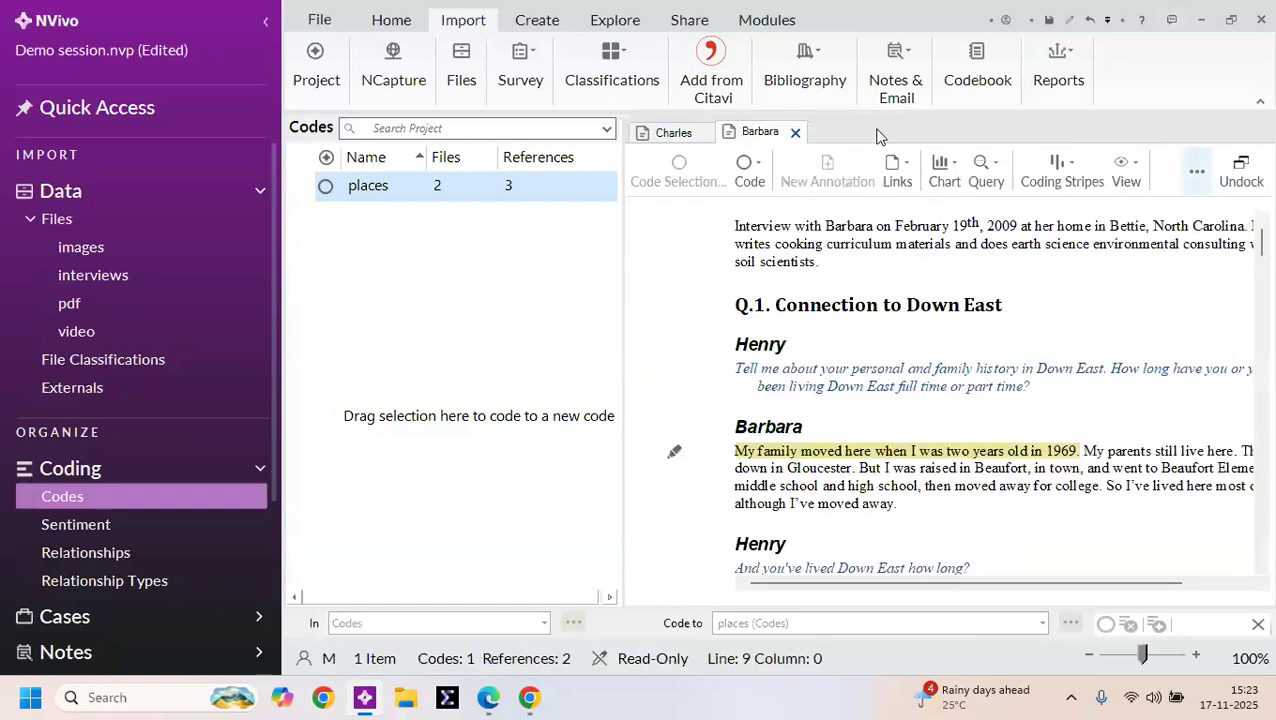
click(795, 133)
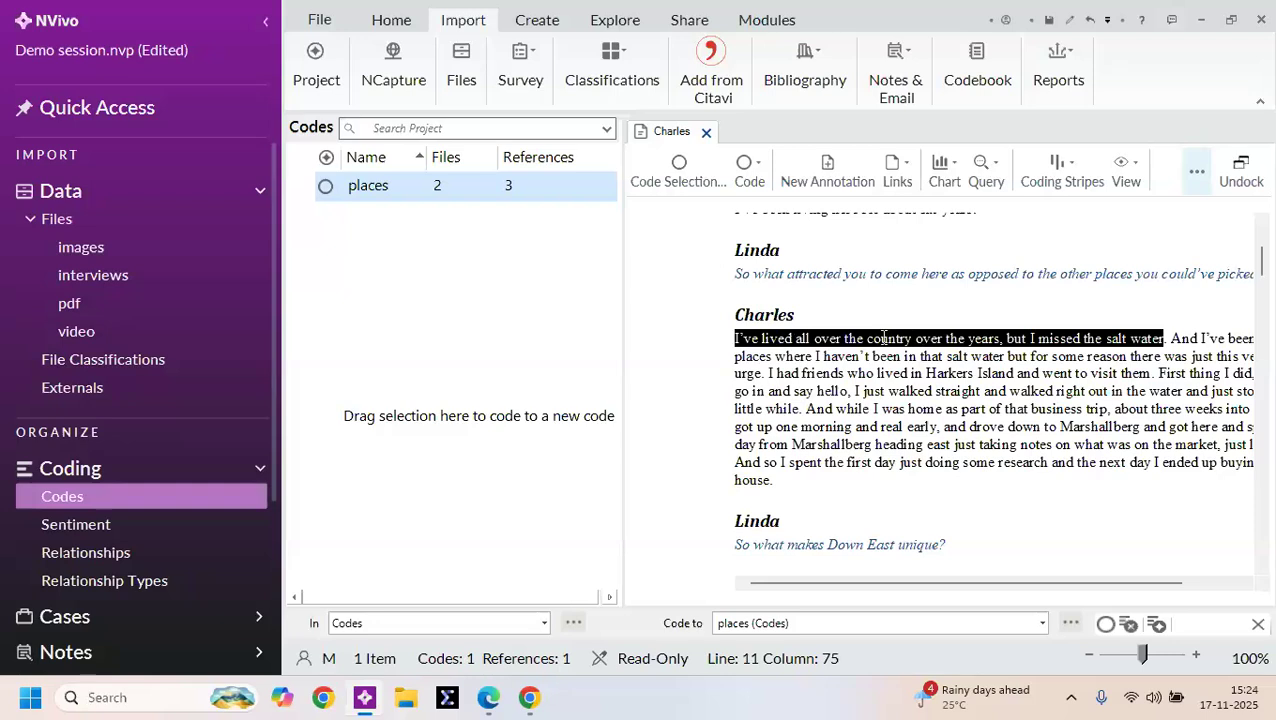
Step: Switch on Edit mode for the second interview document
click(870, 302)
scroll(872, 390, up, 3)
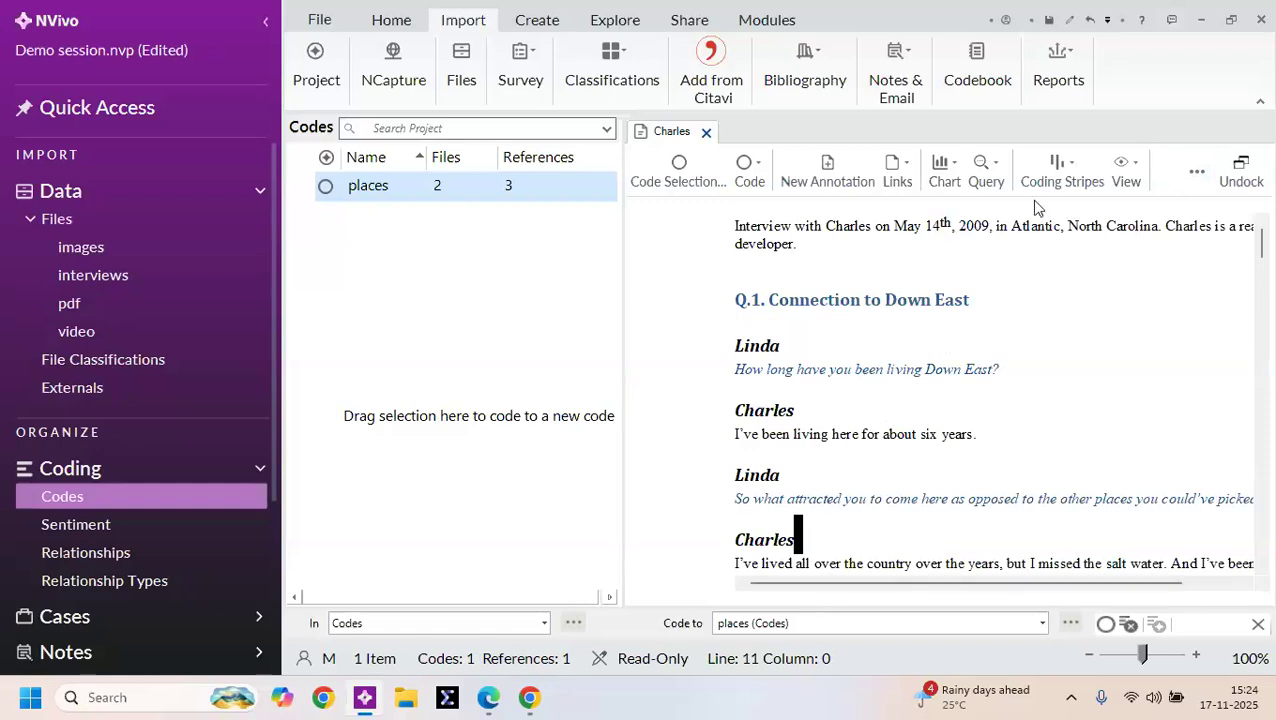
click(1198, 176)
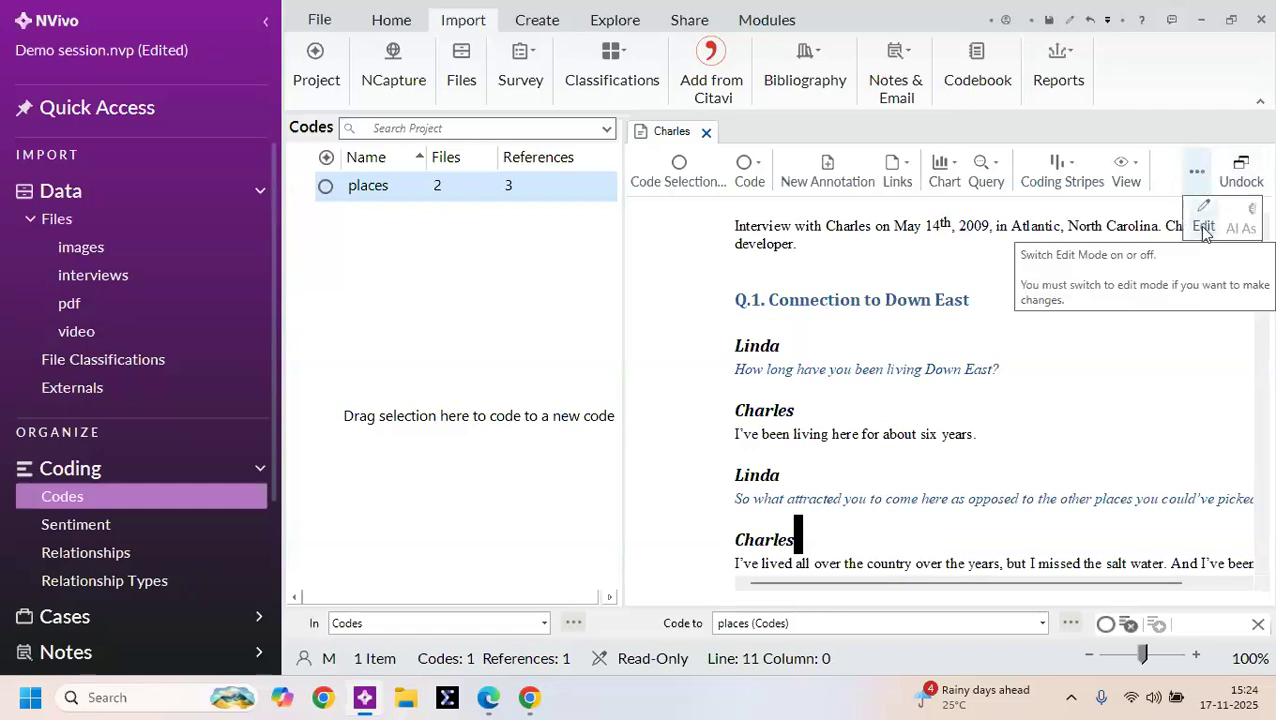
click(1204, 228)
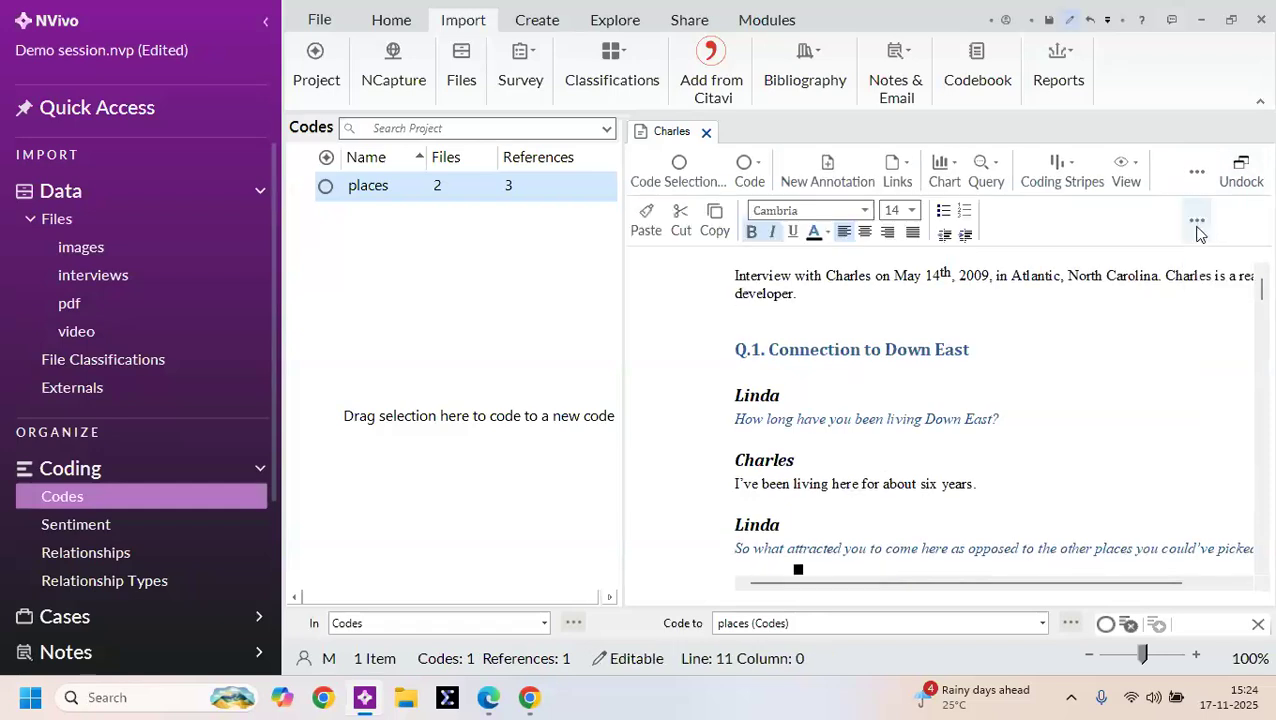
Step: Delete the empty line under the interview's introduction and insert four line breaks before the Q.1 heading
click(815, 295)
double_click(815, 295)
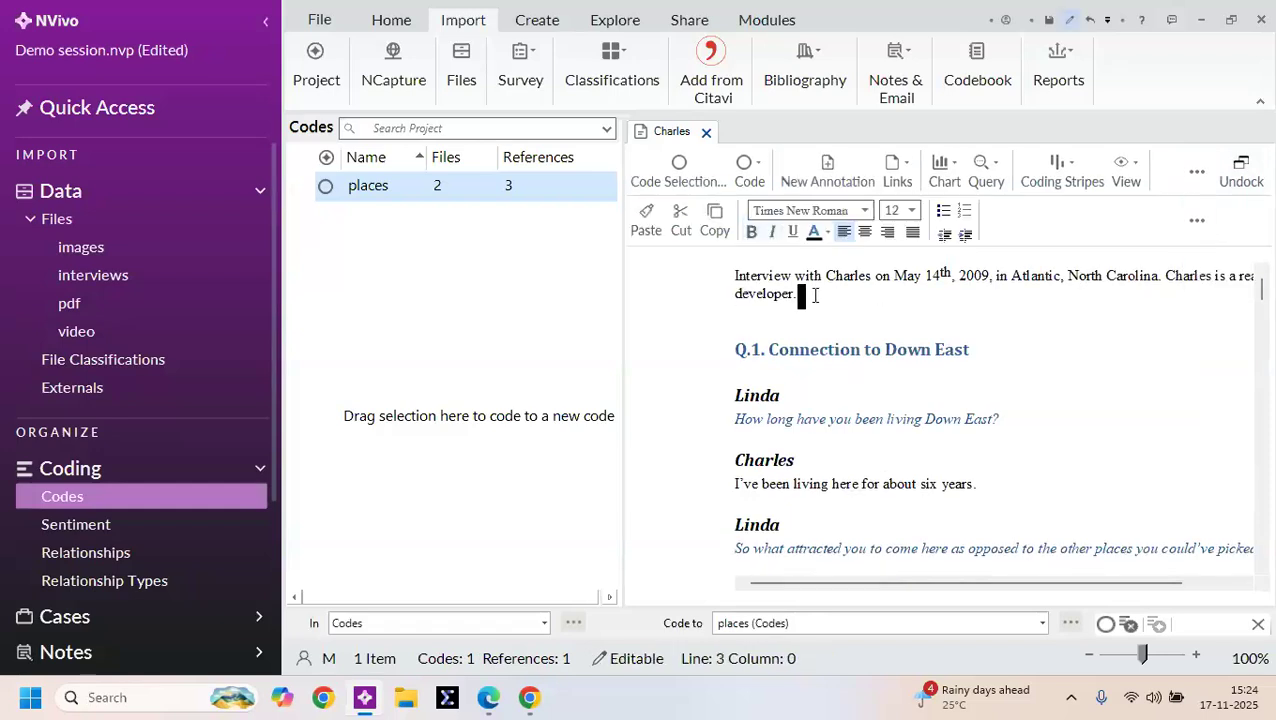
key(Delete)
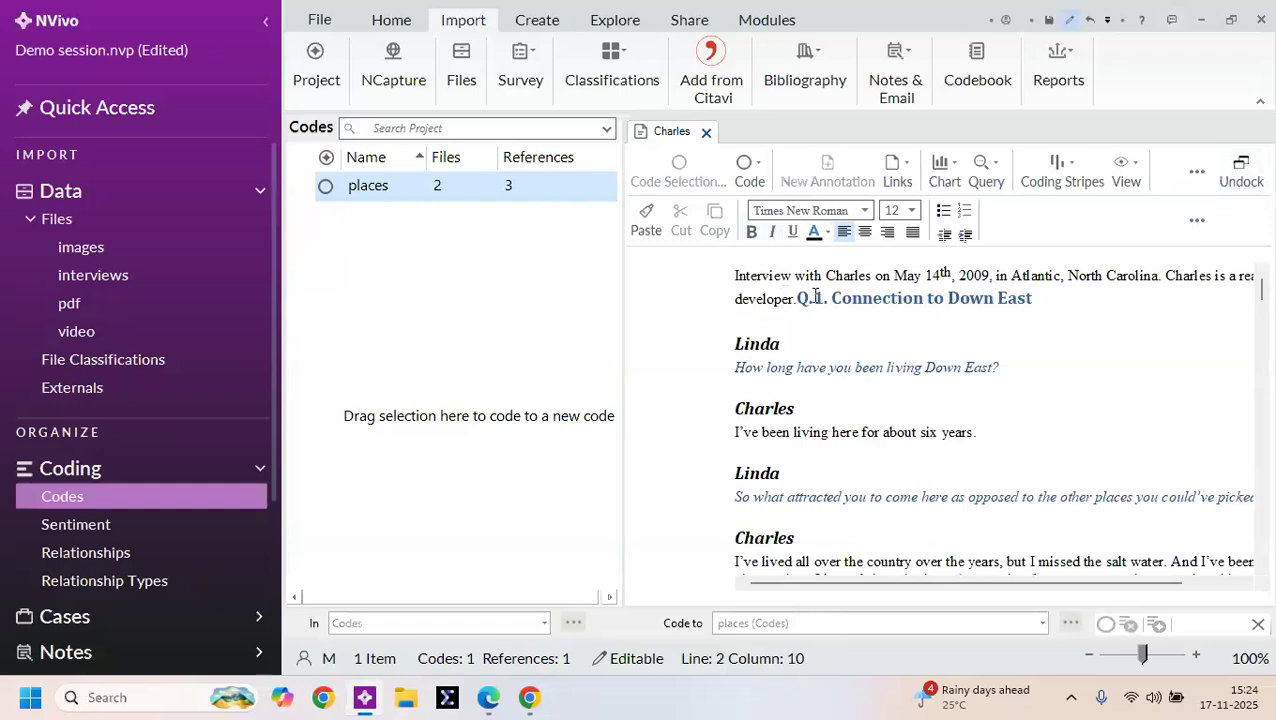
key(Return)
key(Return)
key(Return)
key(Return)
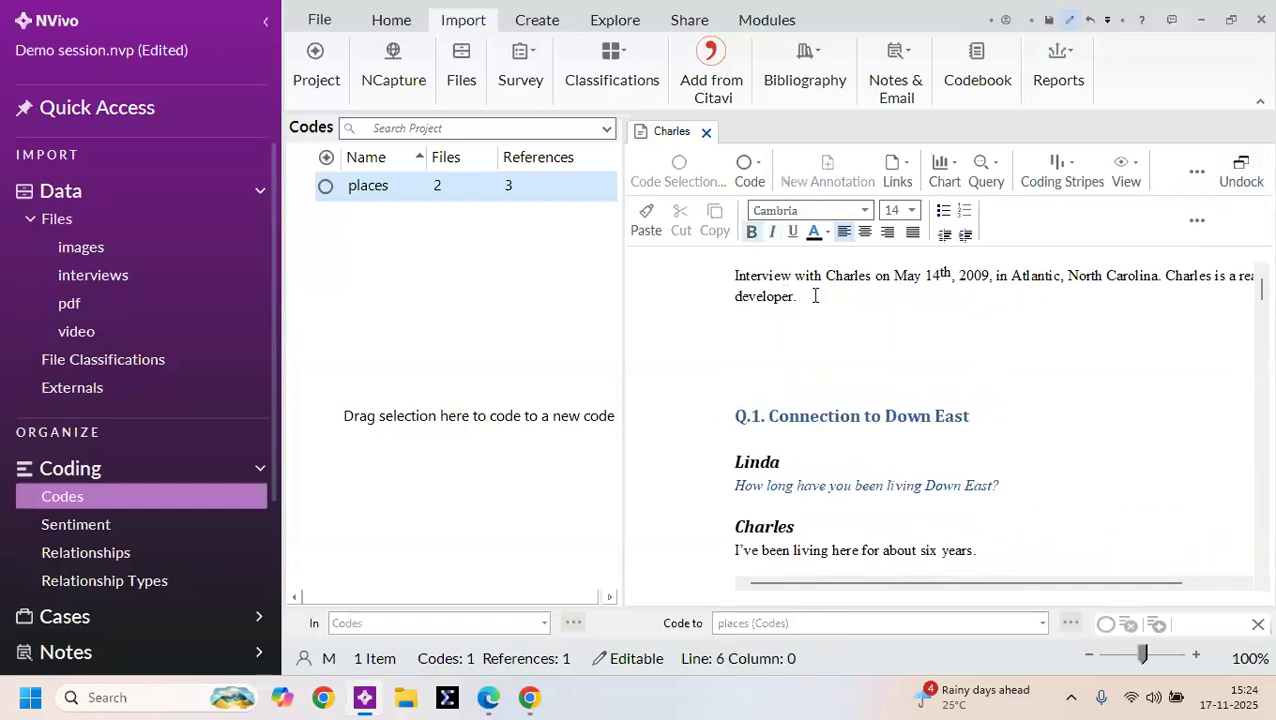
Step: Try adding the test text "gafdqsshdu" before the Q.1 heading, erase it, and undo the last edits
text(gafdqsshdu)
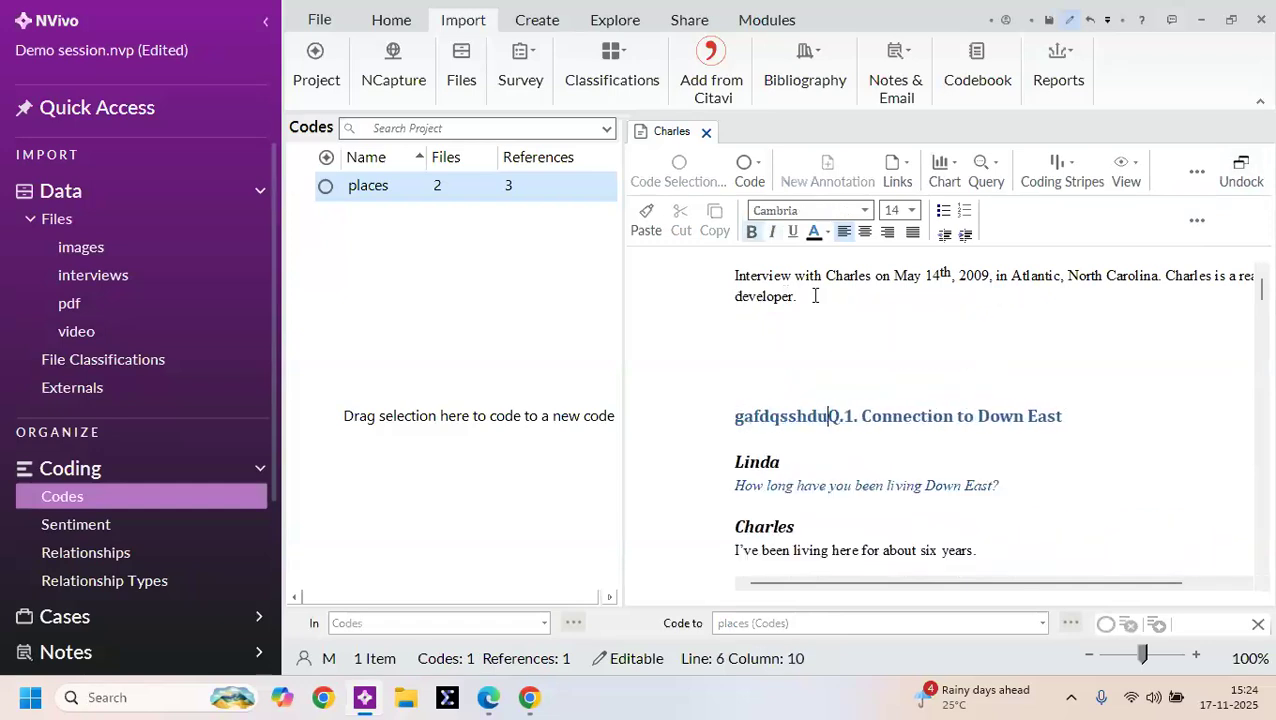
key(BackSpace)
key(BackSpace)
key(BackSpace)
key(BackSpace)
key(BackSpace)
key(BackSpace)
key(BackSpace)
key(BackSpace)
key(BackSpace)
key(BackSpace)
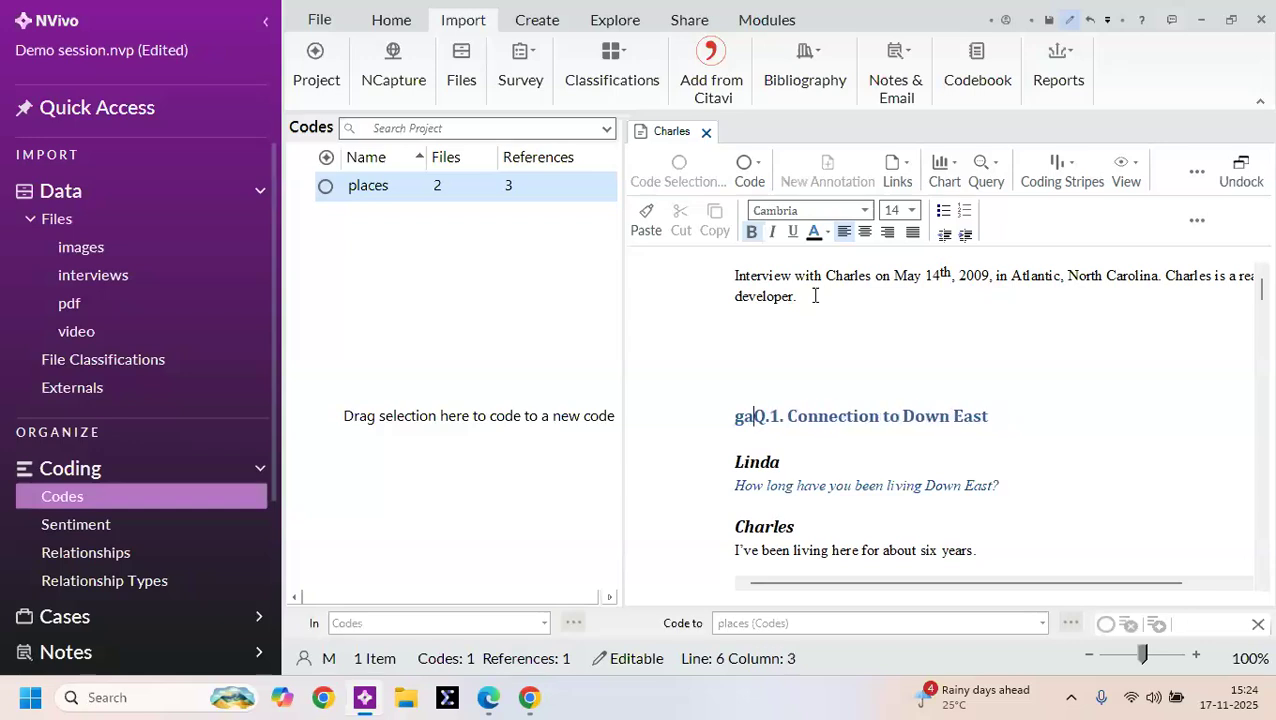
key(ctrl+z)
key(ctrl+z)
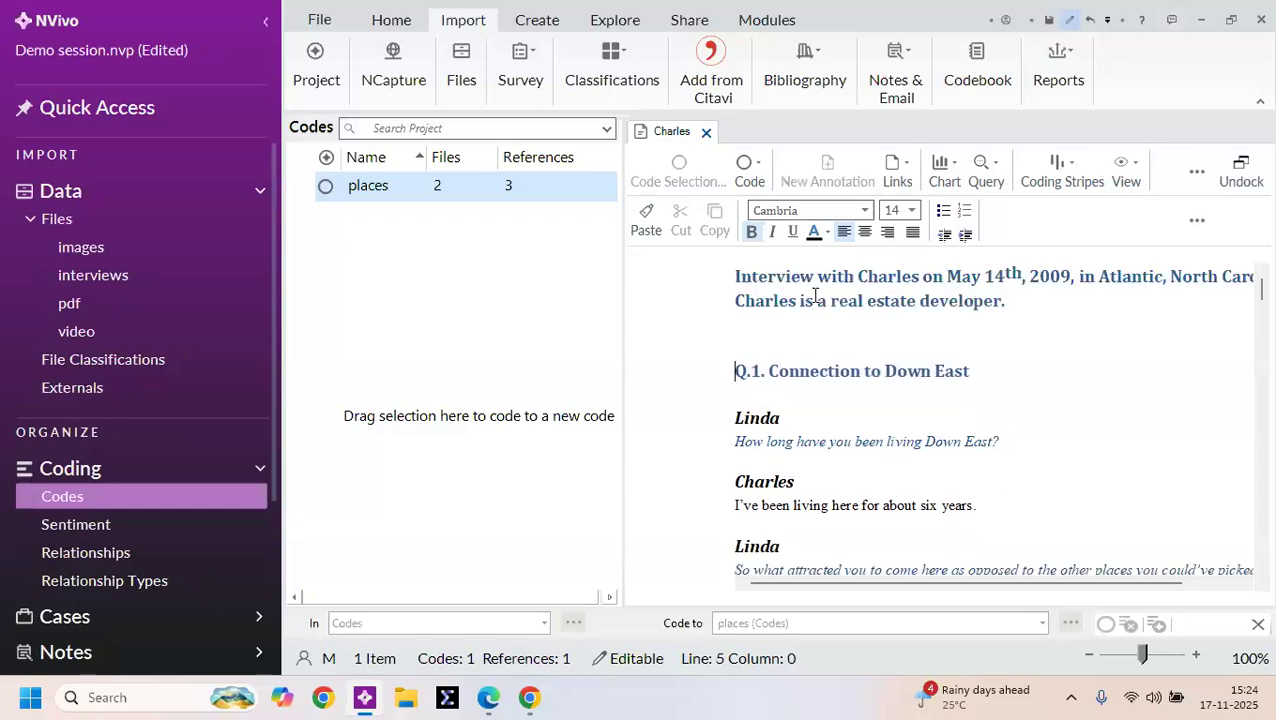
Step: Insert another line break above the Q.1 heading and close the interview document
key(Return)
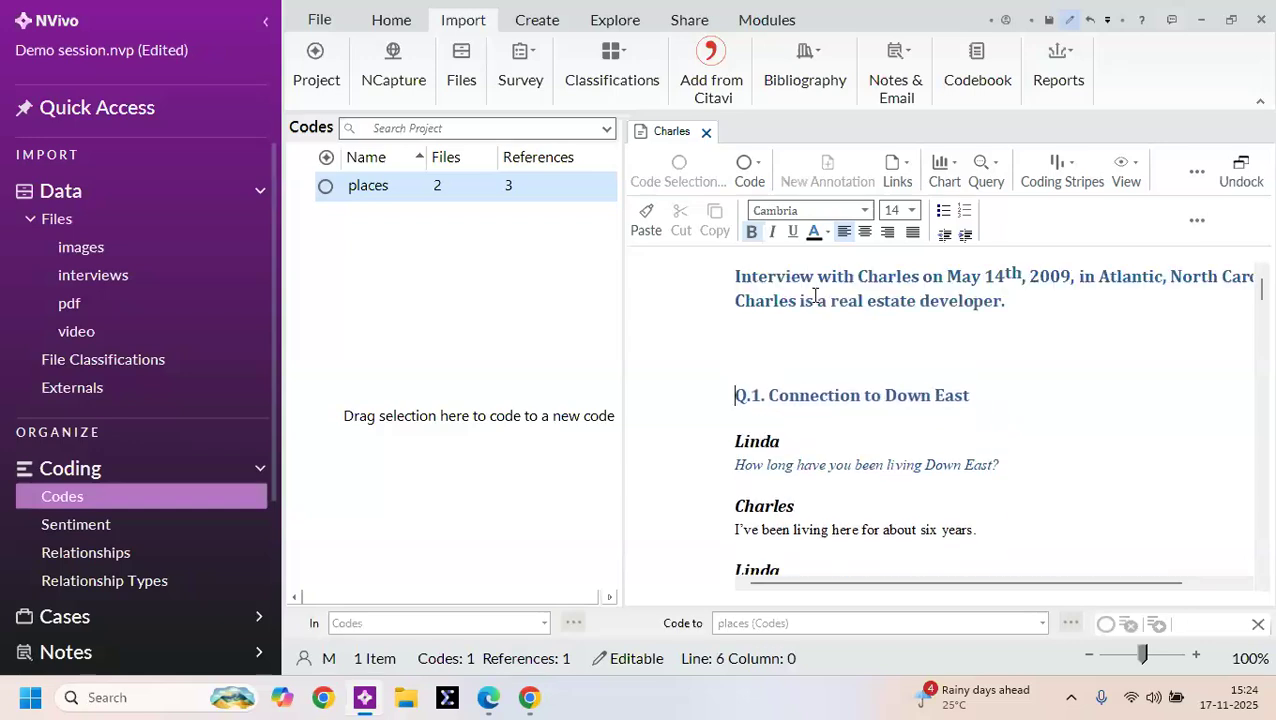
click(899, 344)
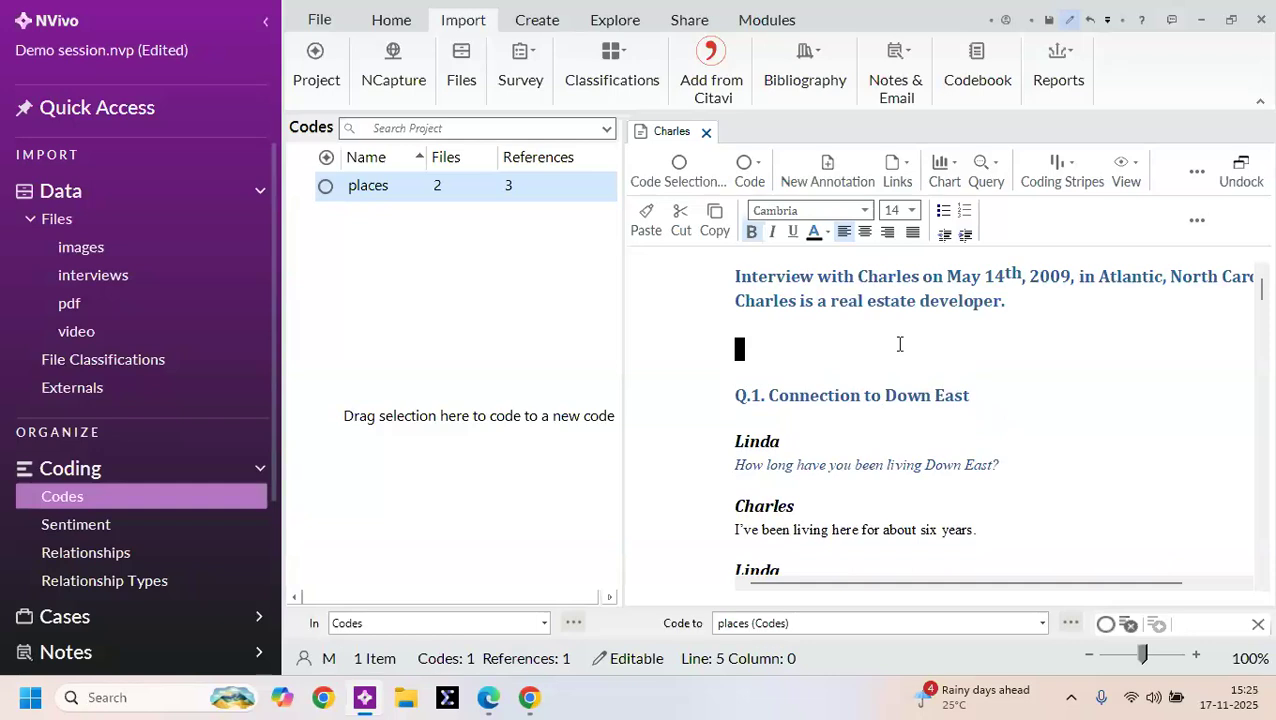
click(899, 344)
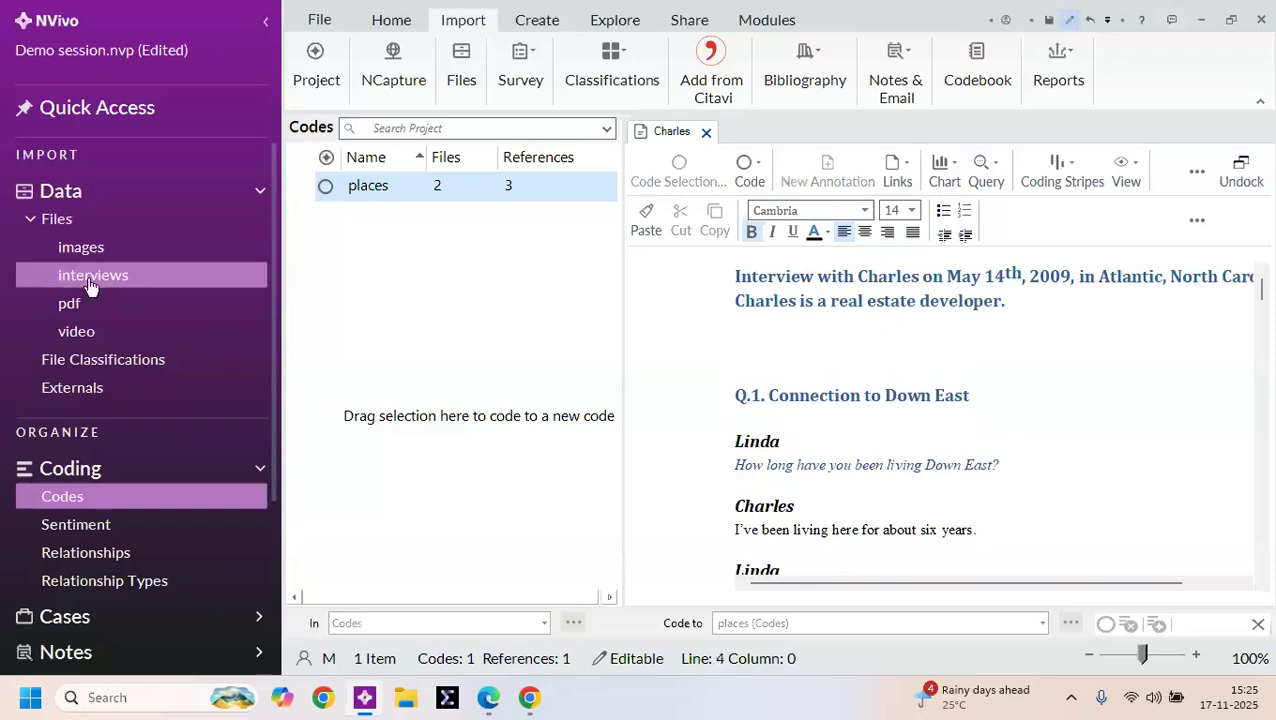
click(706, 132)
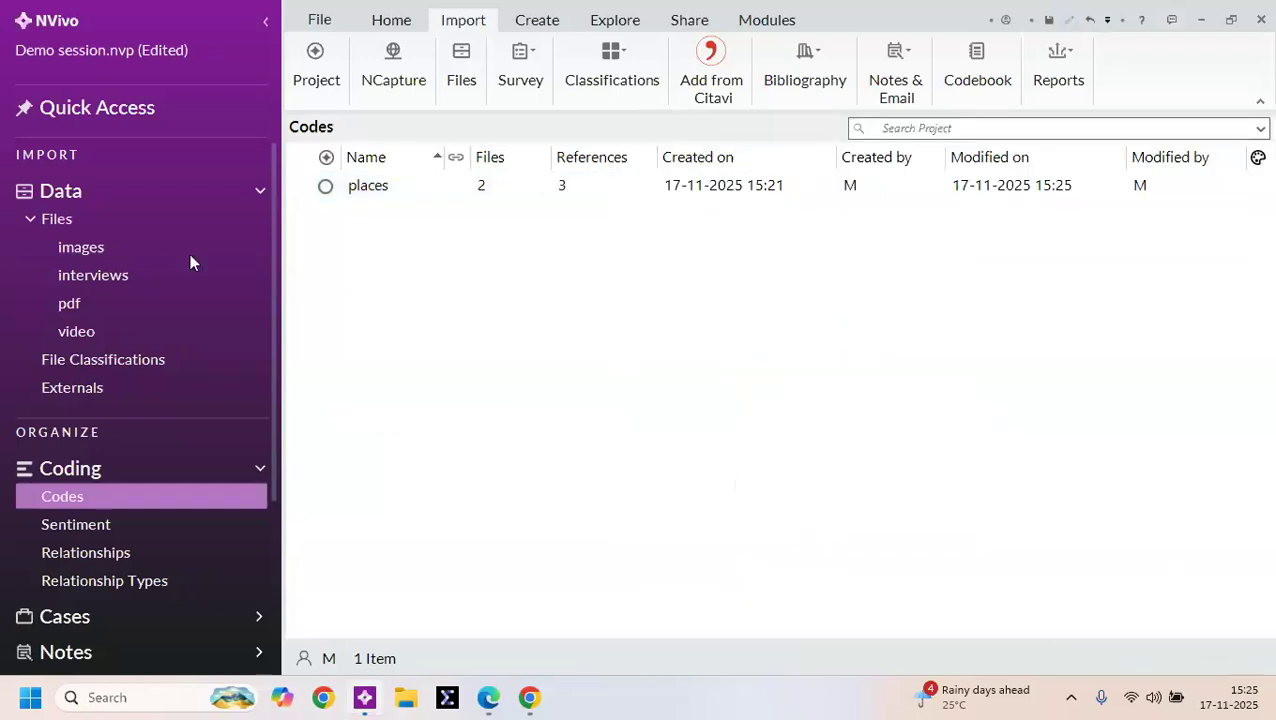
Step: Open the Study material Unit 1 document from the pdf folder at its Environment Explained section
right_click(104, 307)
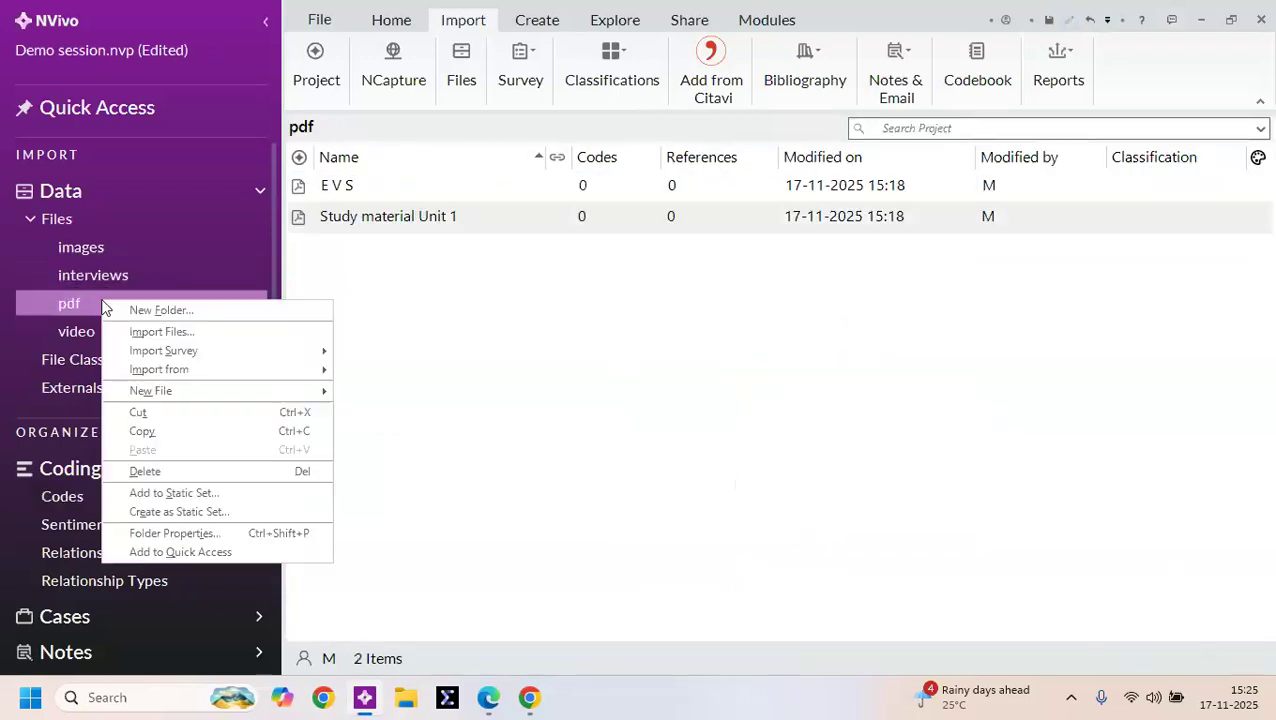
click(386, 224)
click(386, 224)
double_click(386, 224)
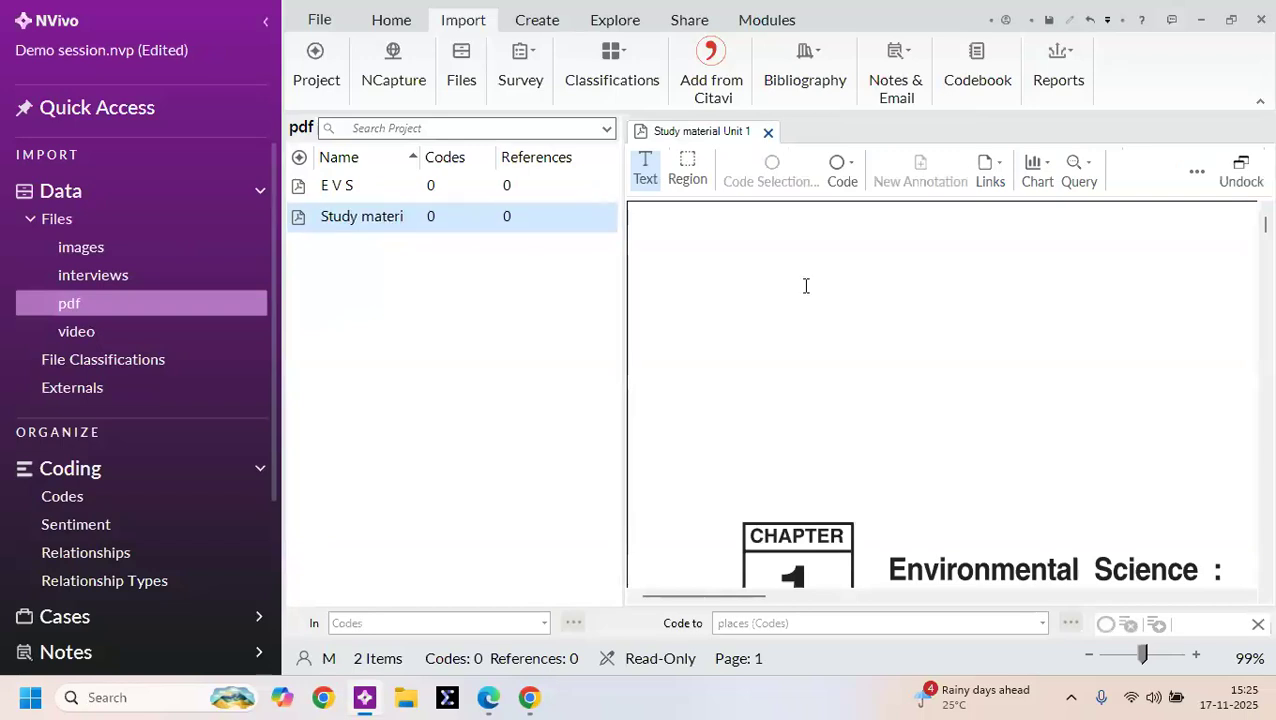
scroll(848, 345, down, 5)
scroll(848, 345, down, 2)
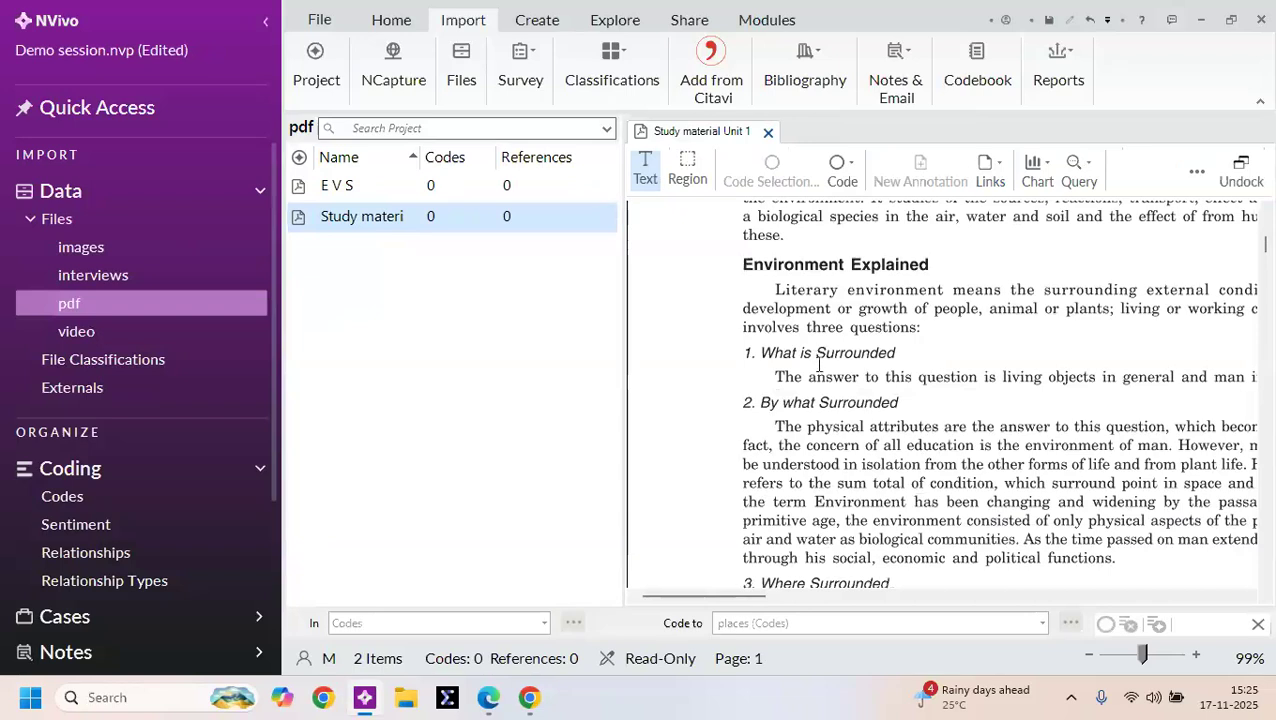
drag(771, 288, 934, 334)
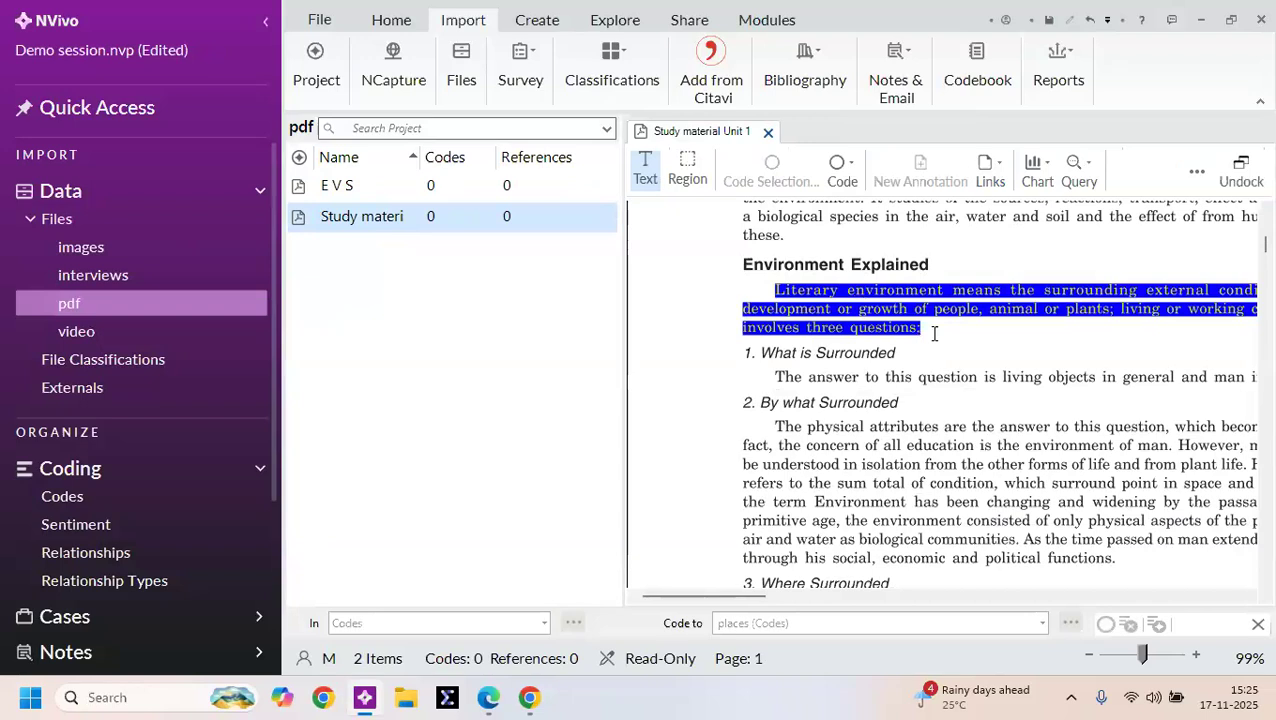
drag(934, 334, 934, 334)
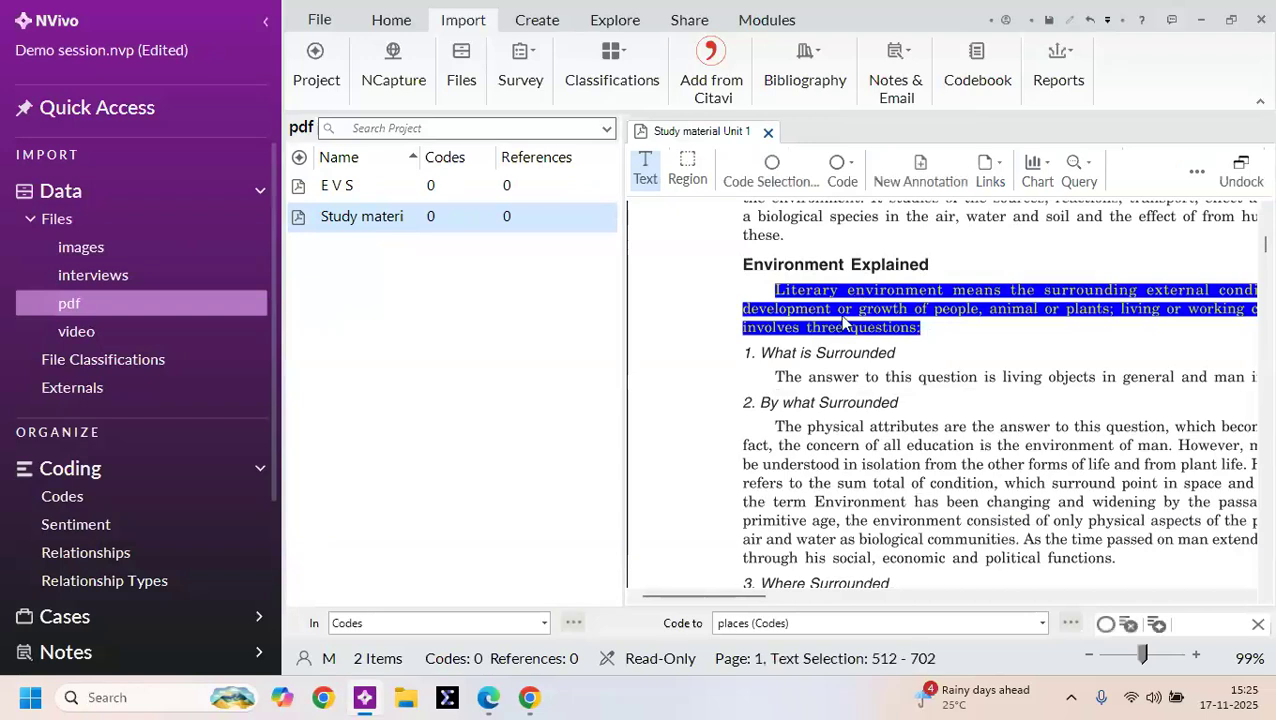
drag(845, 313, 399, 376)
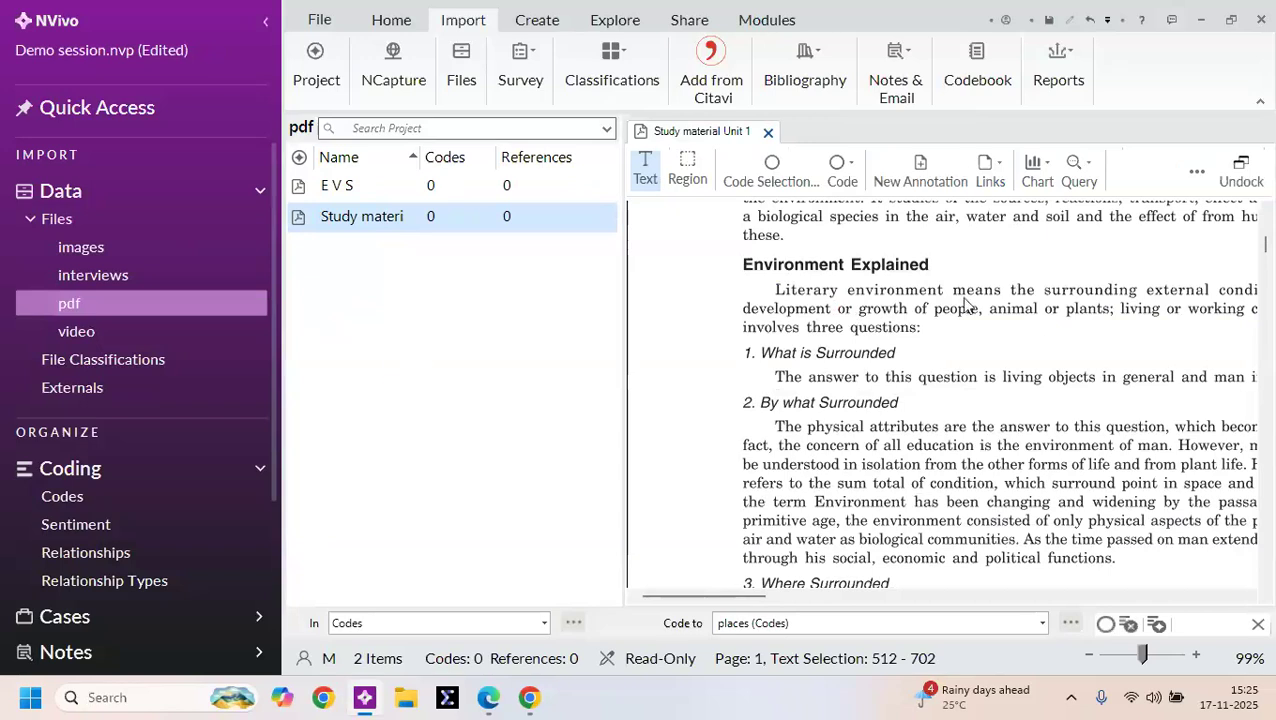
drag(776, 289, 920, 328)
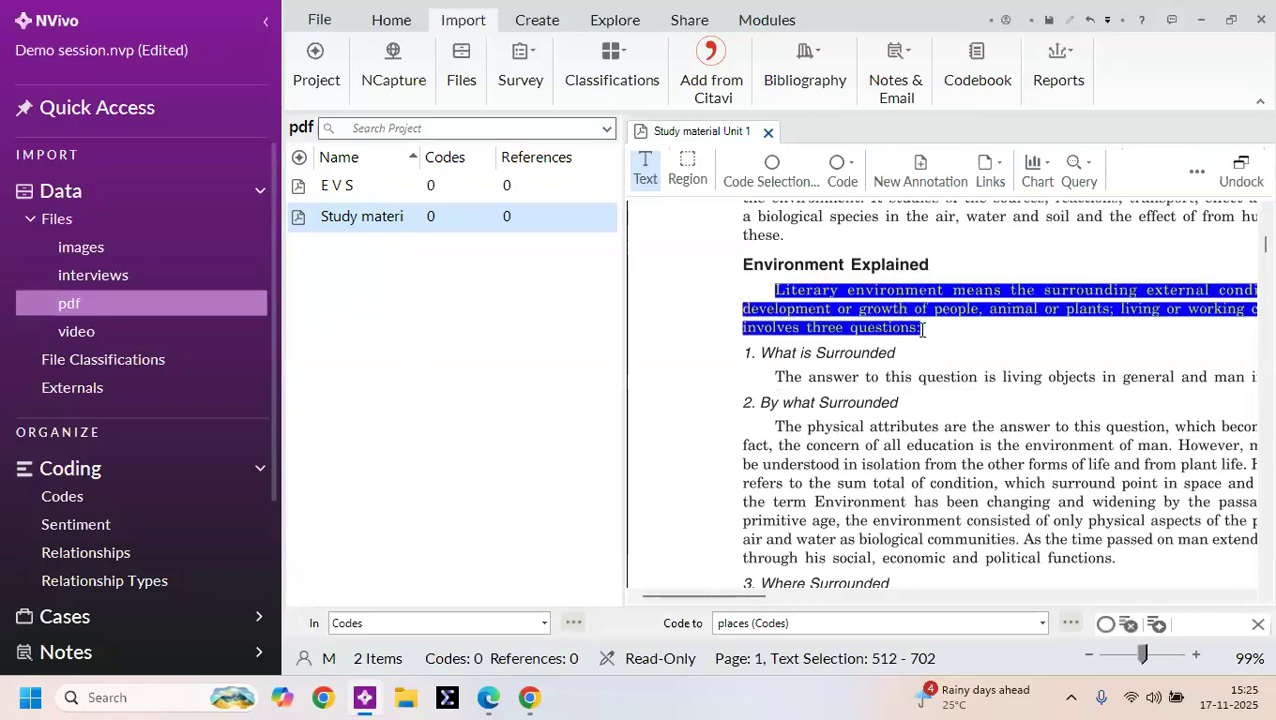
right_click(920, 330)
click(774, 277)
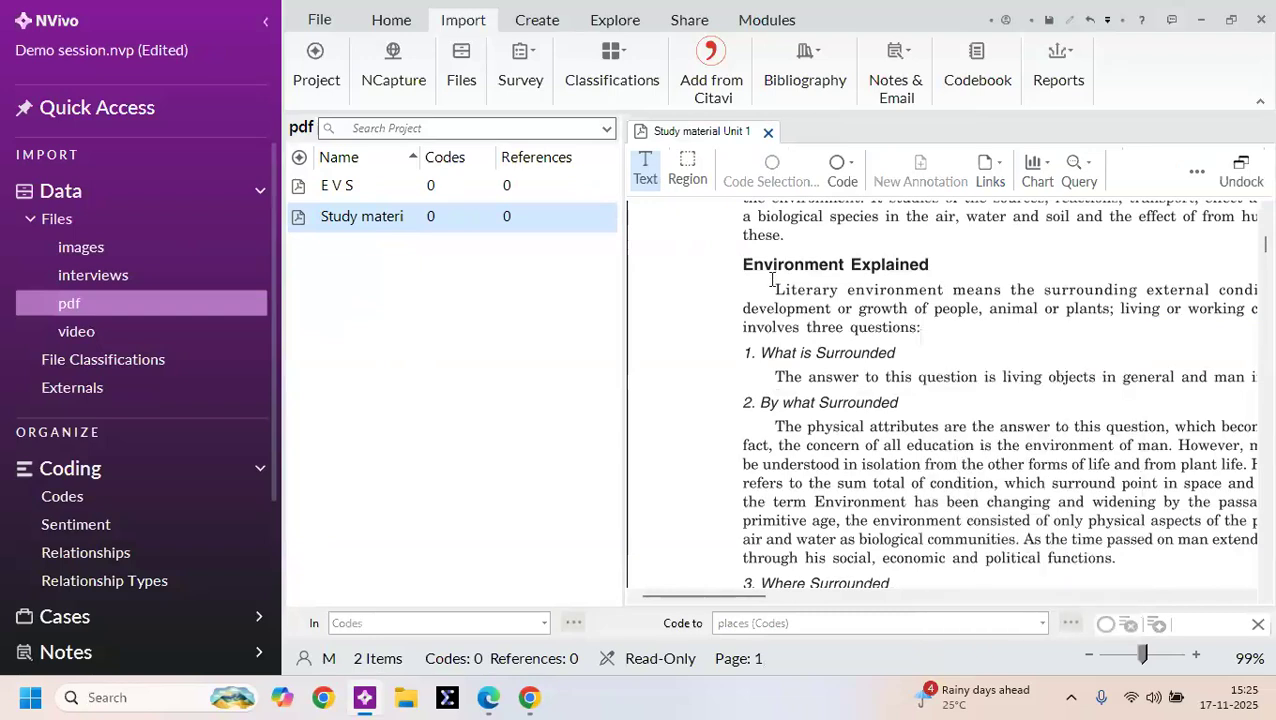
Step: Code the paragraph under the Environment Explained heading to a new top-level code named PDF coding
drag(775, 289, 968, 330)
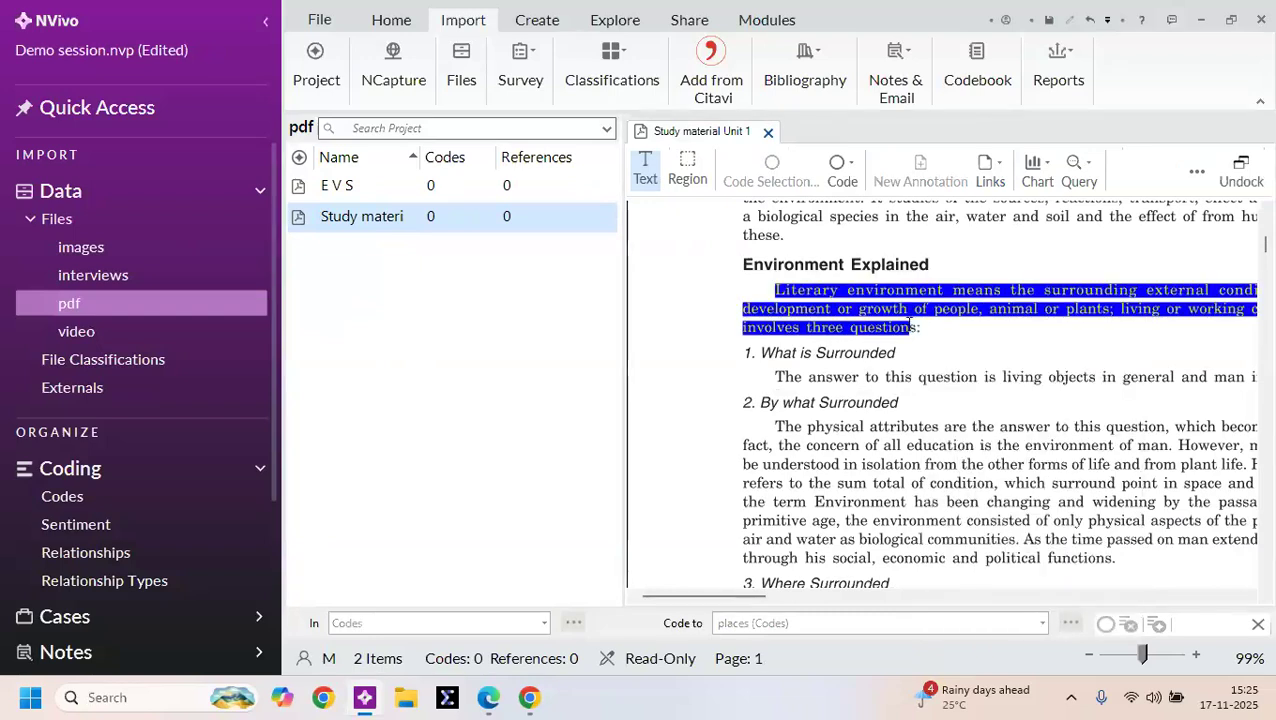
right_click(858, 313)
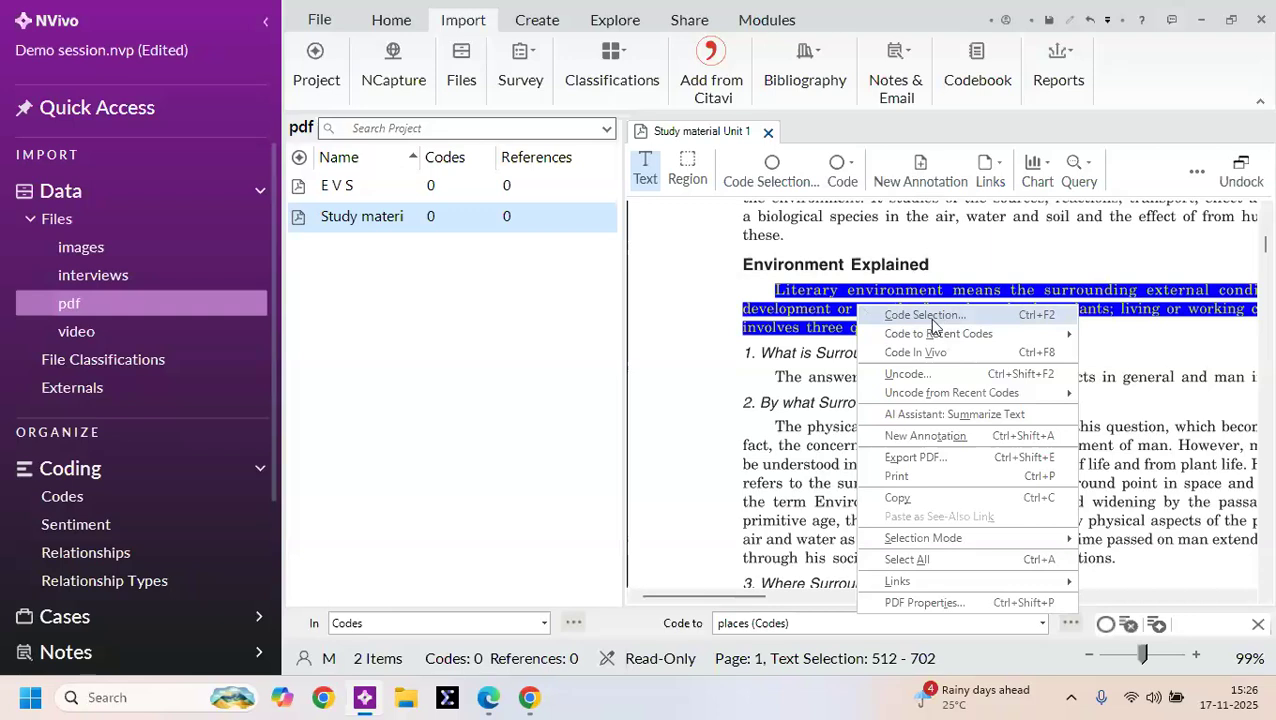
click(924, 315)
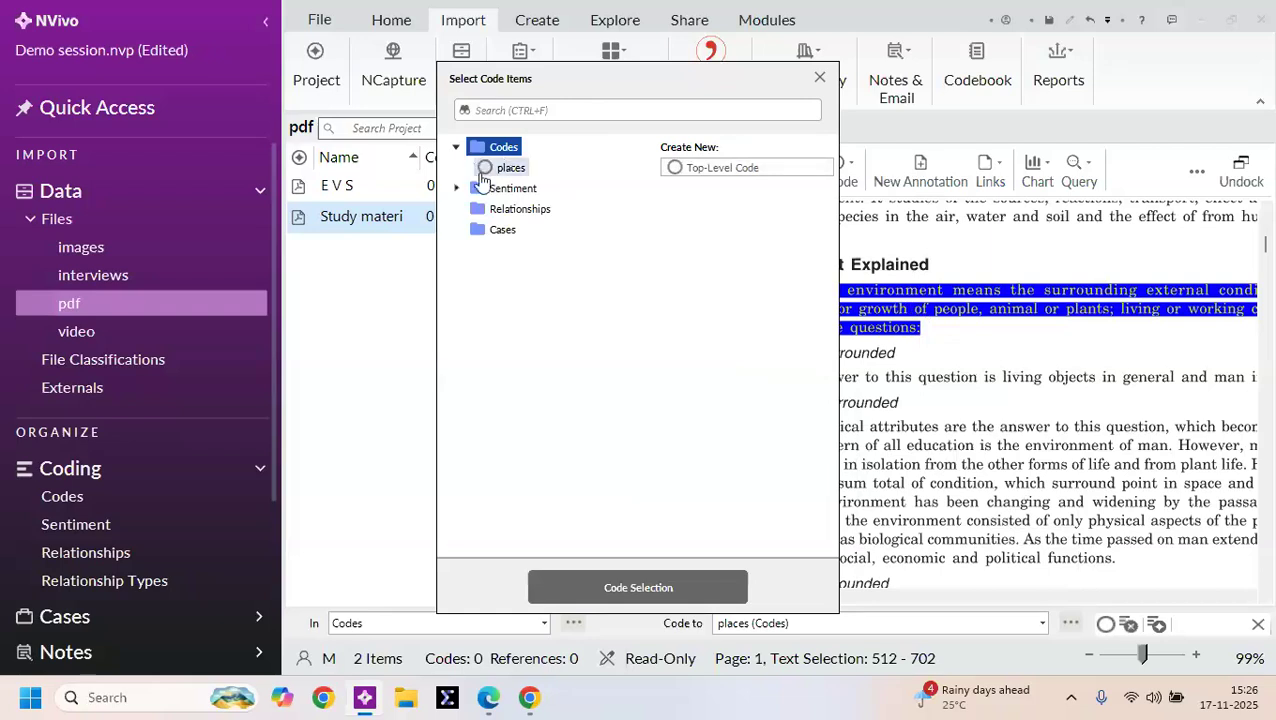
click(699, 170)
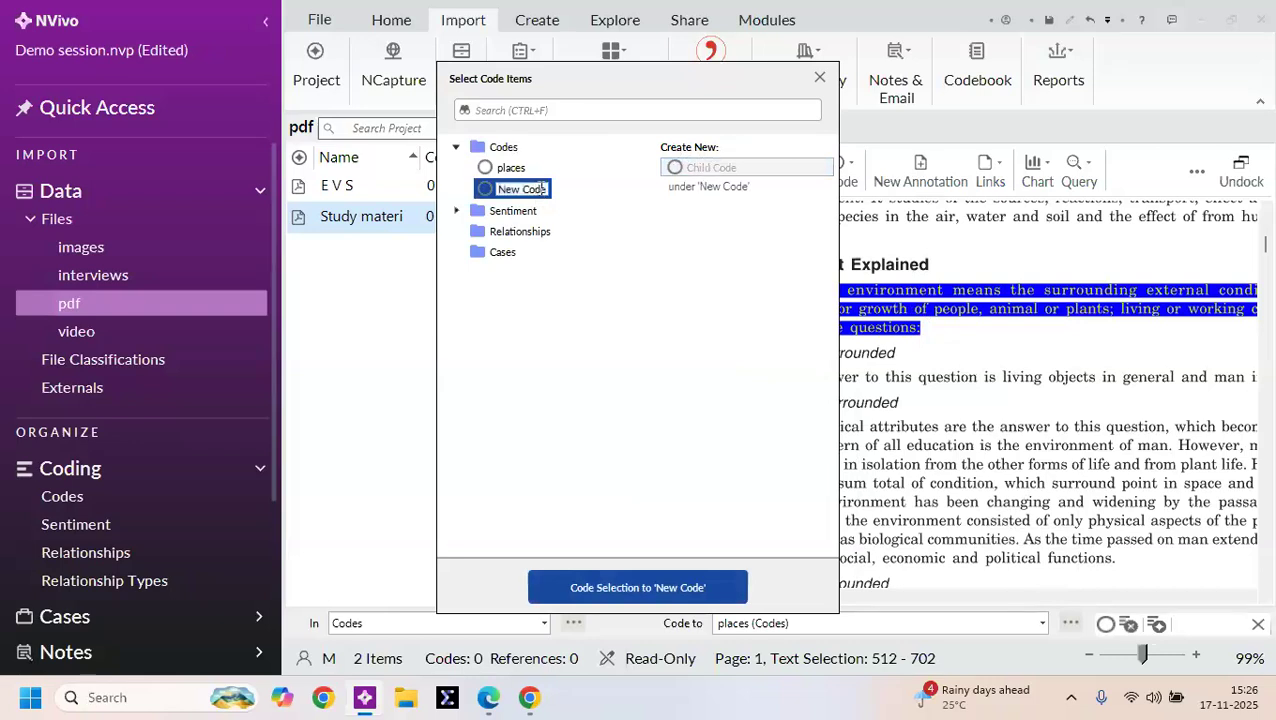
key(BackSpace)
key(BackSpace)
key(BackSpace)
key(BackSpace)
key(BackSpace)
key(BackSpace)
key(BackSpace)
key(BackSpace)
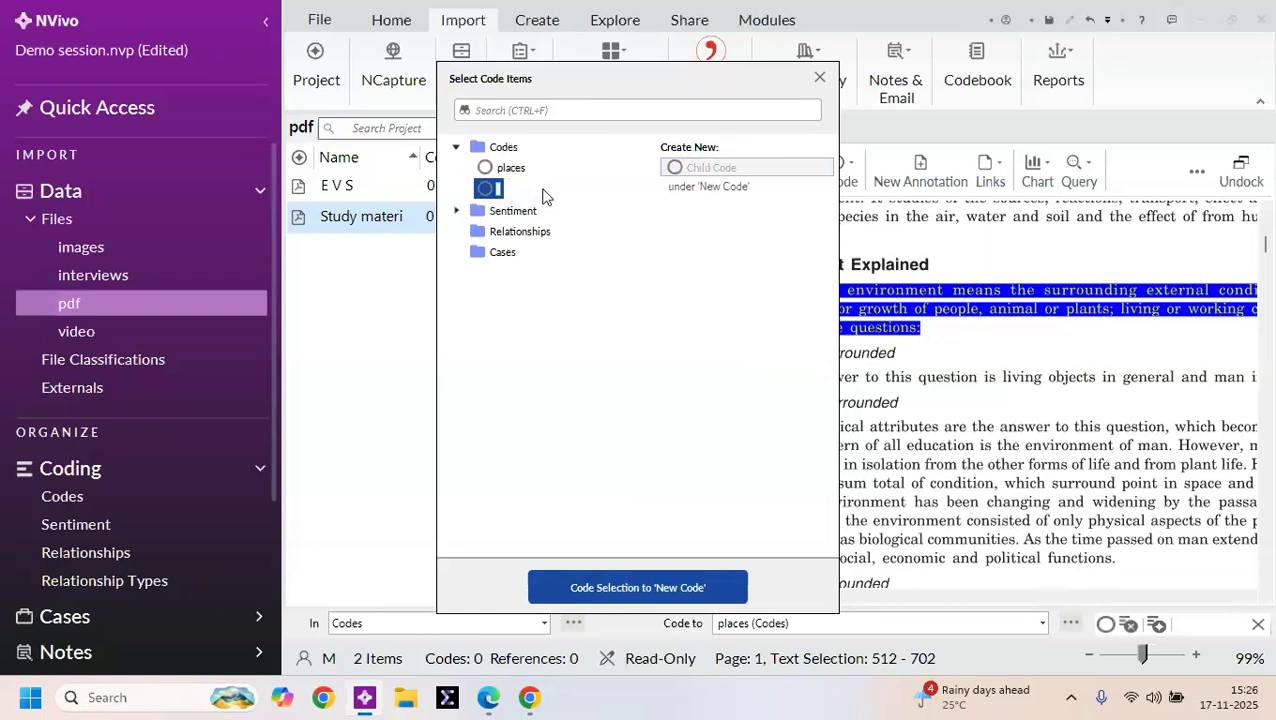
text(PDF d)
text(oding)
key(Return)
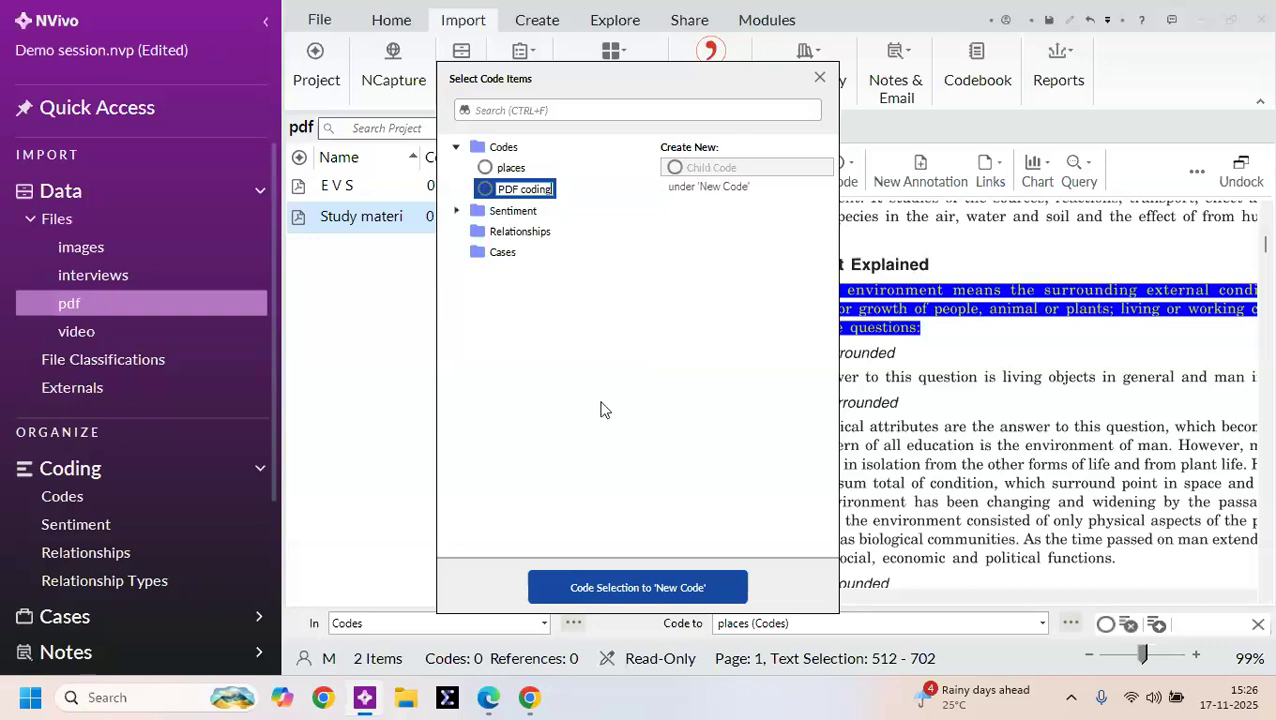
click(638, 588)
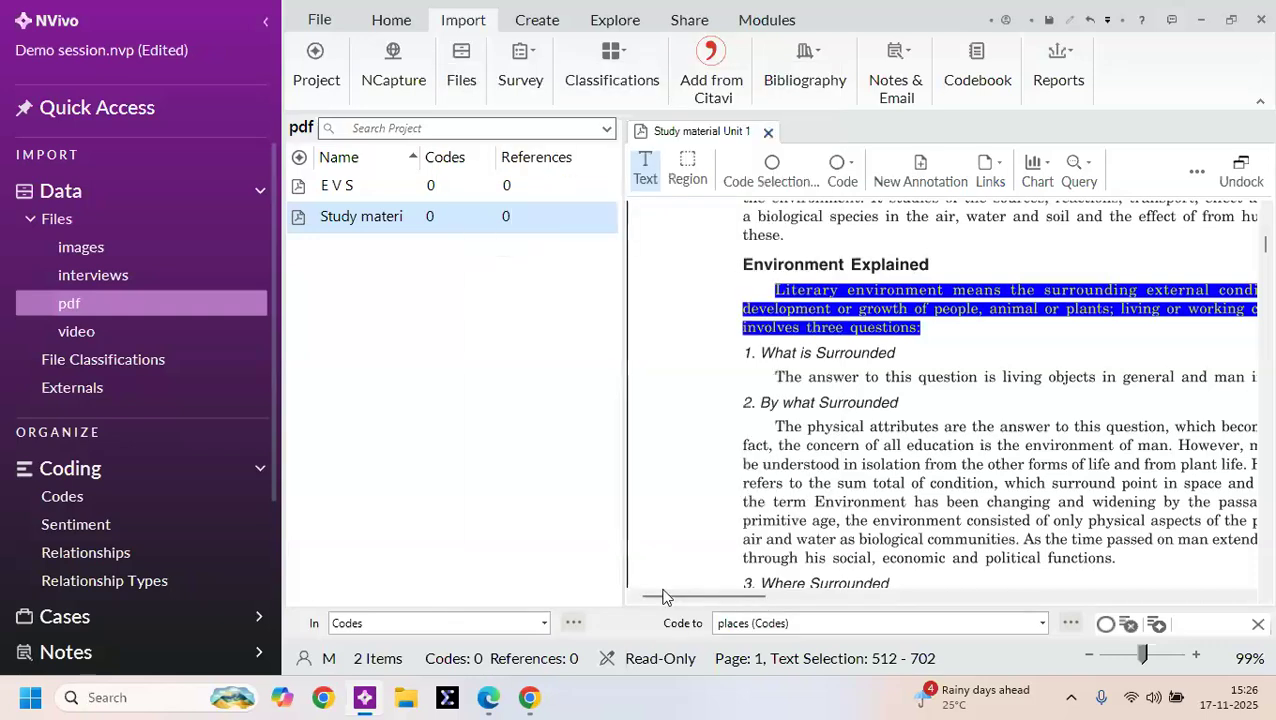
Step: Display the project's codes list to check the PDF coding entry
click(60, 496)
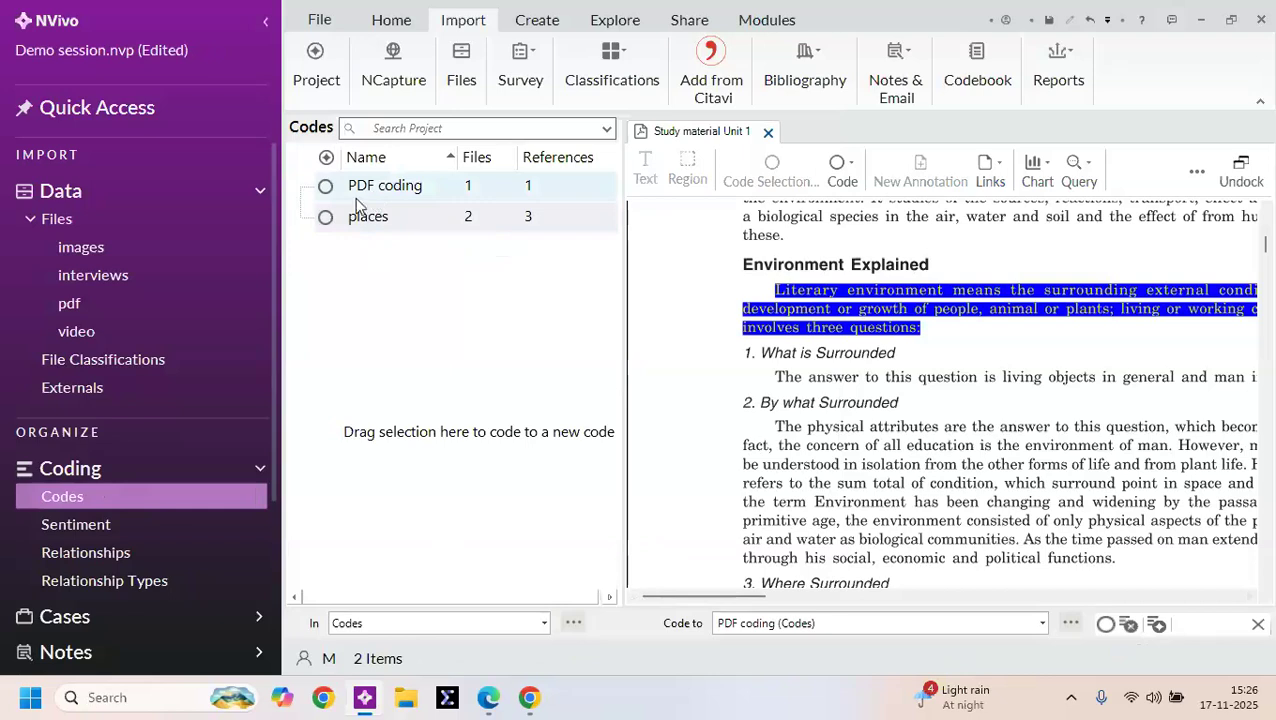
scroll(950, 420, down, 1)
scroll(200, 420, down, 1)
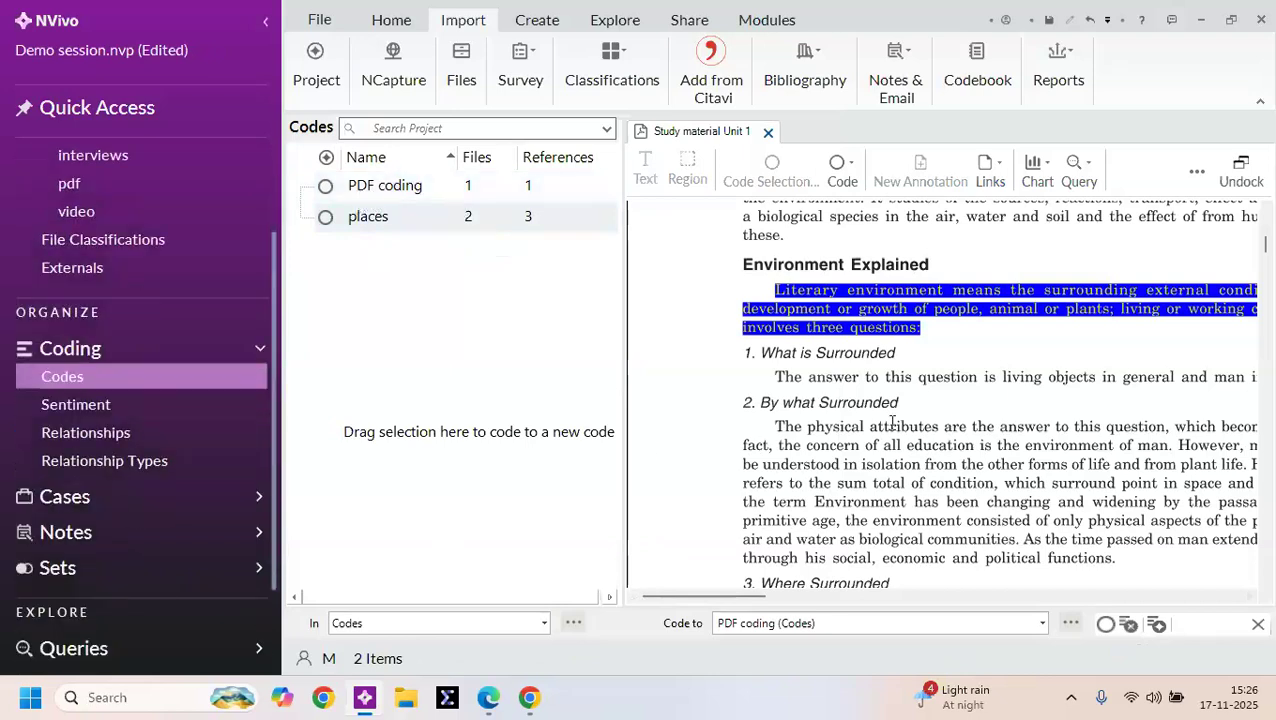
scroll(199, 421, up, 2)
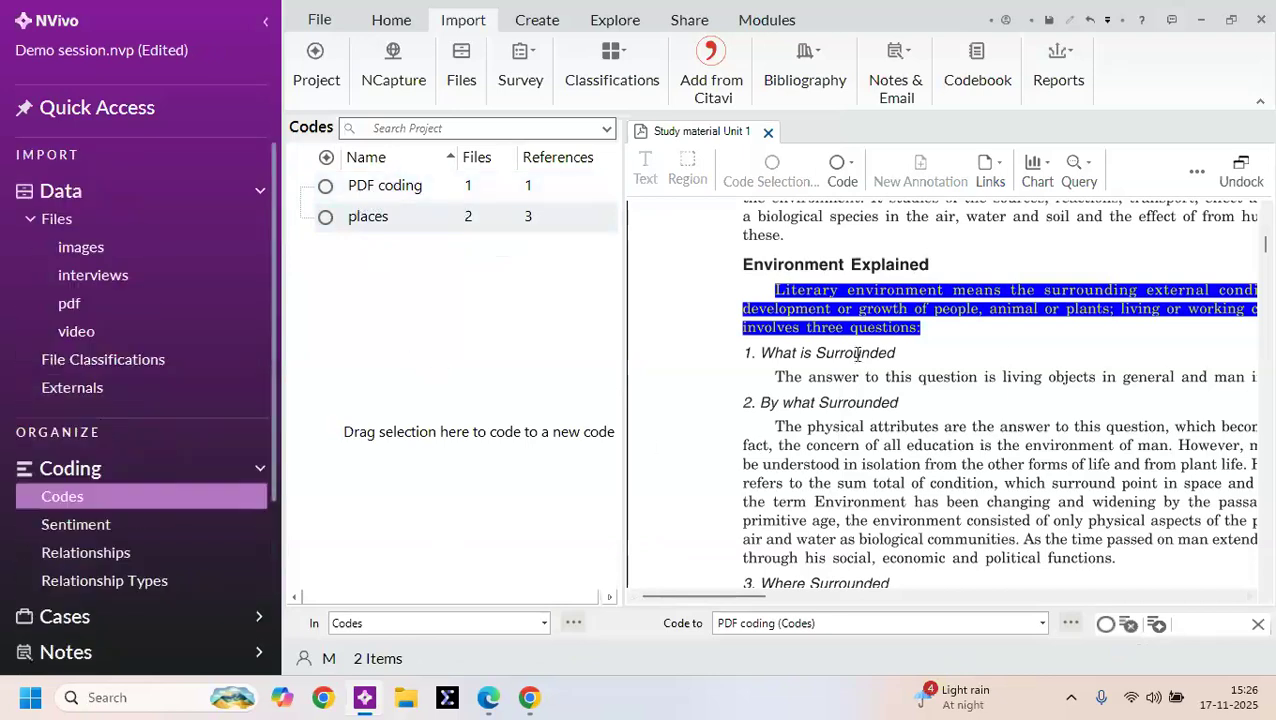
scroll(943, 450, down, 2)
scroll(943, 450, up, 2)
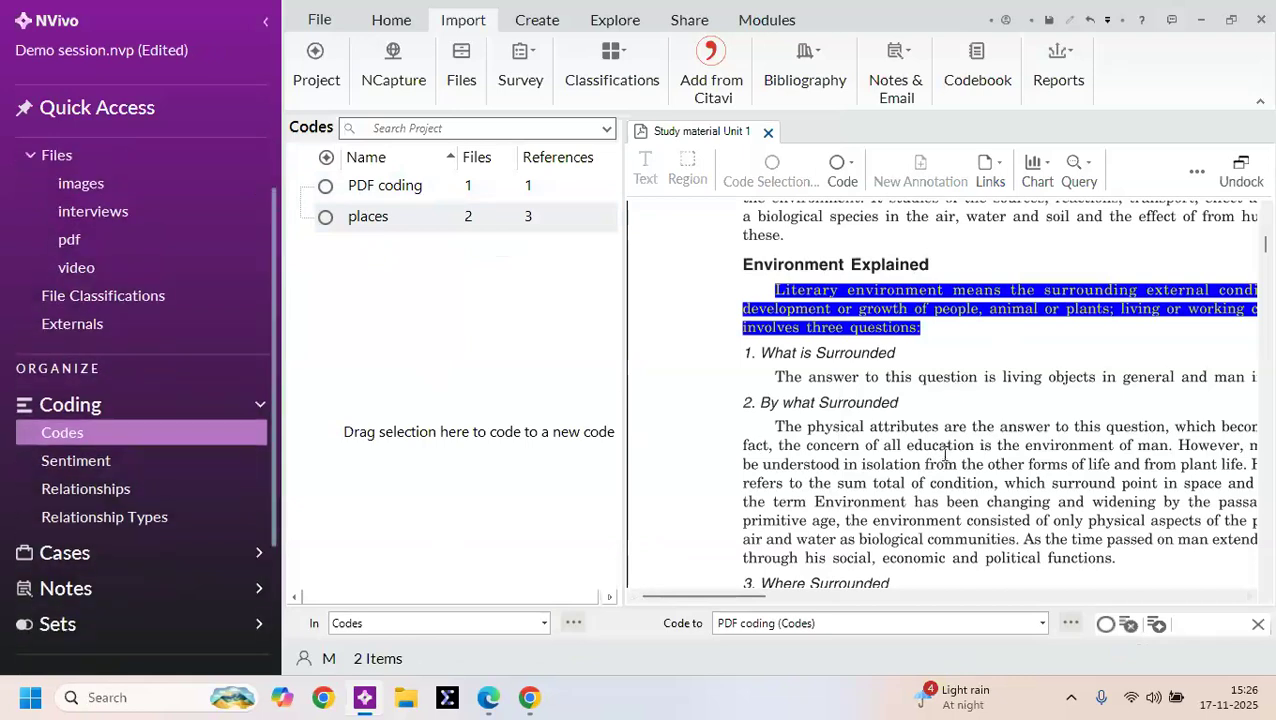
Step: Code the opening text under "By what Surrounded", from "The physical attributes" to "fact,", to the existing PDF coding code
click(814, 376)
mouse_move(775, 427)
mouse_down()
mouse_move(1005, 446)
mouse_move(1025, 464)
mouse_move(1144, 464)
mouse_move(1030, 448)
mouse_move(795, 466)
mouse_move(778, 447)
mouse_up()
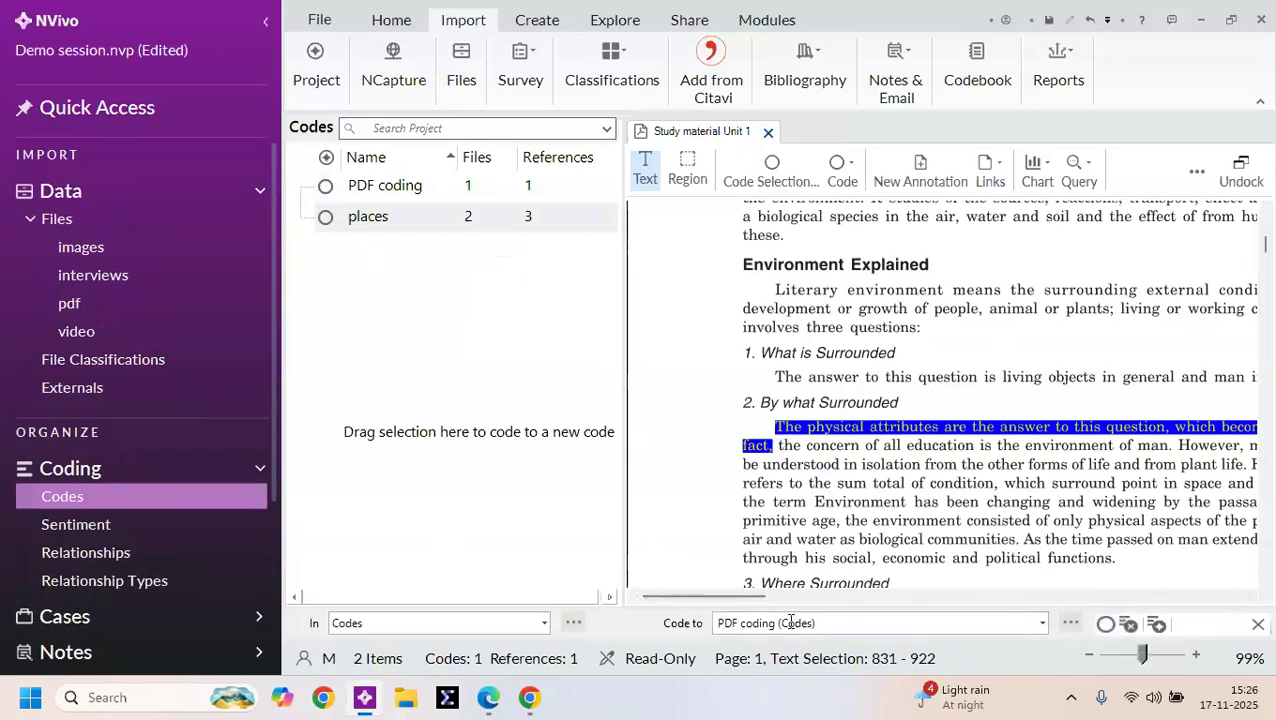
click(1042, 627)
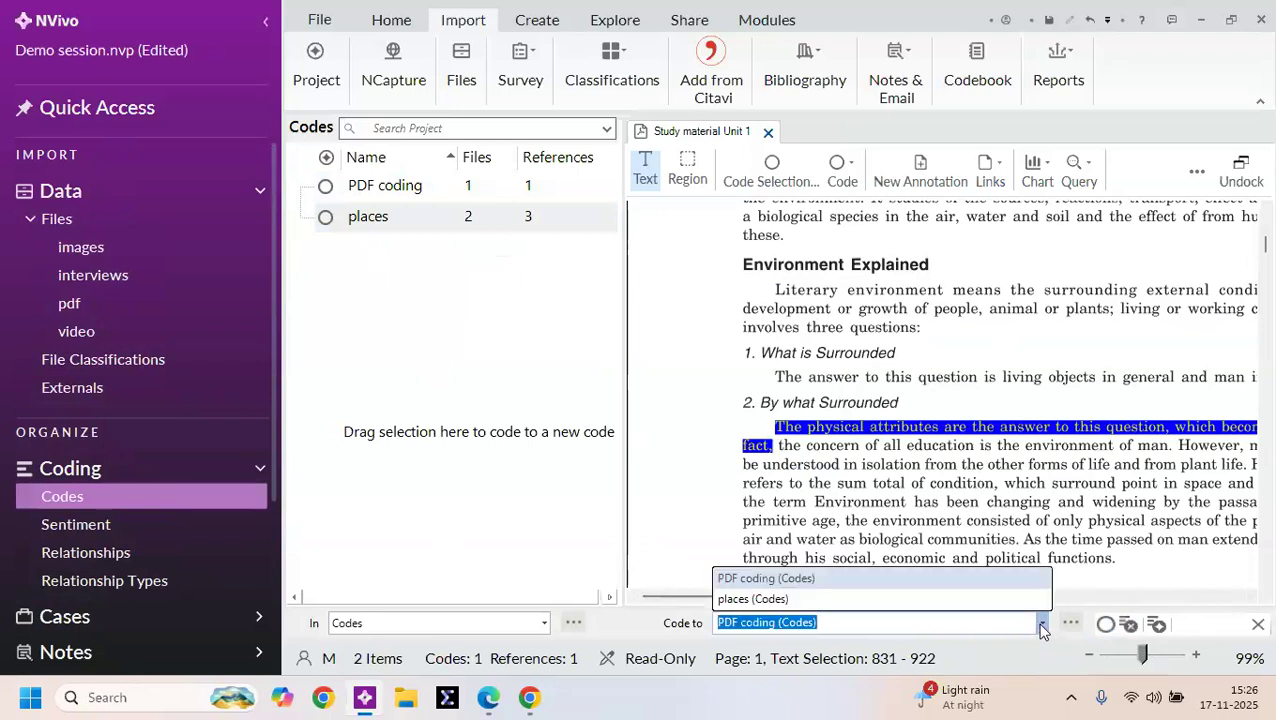
click(779, 580)
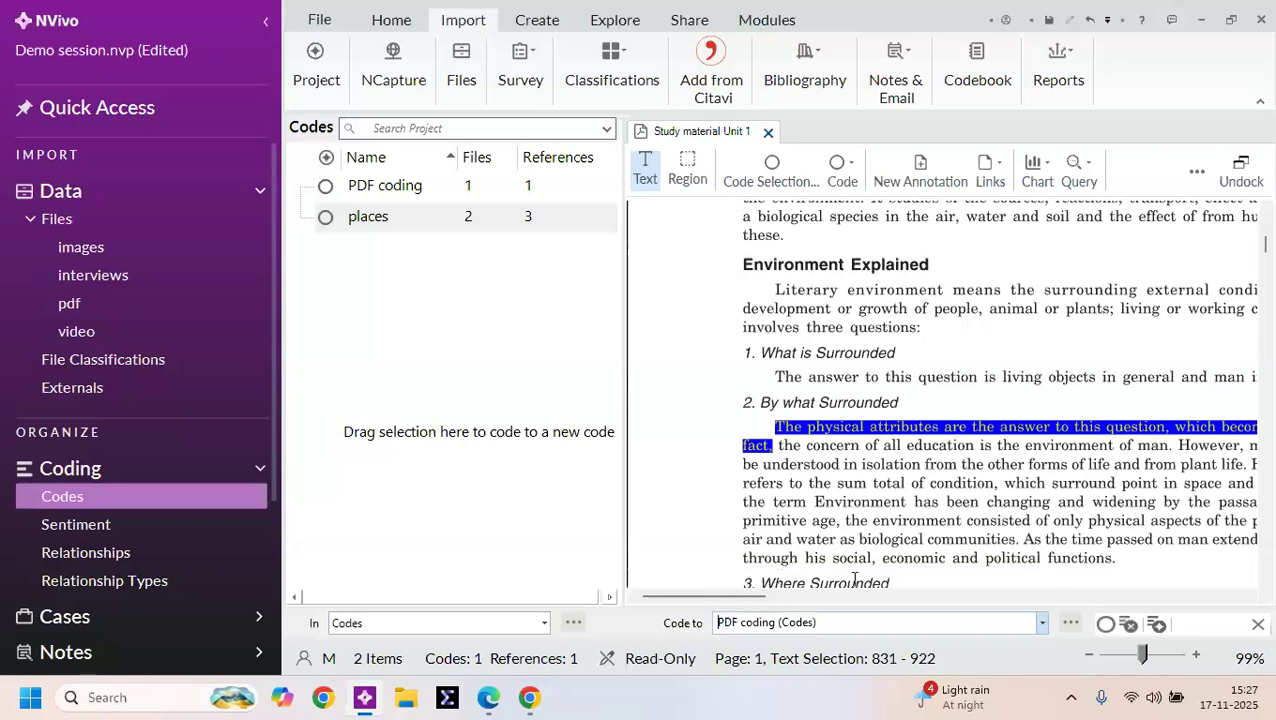
click(1104, 625)
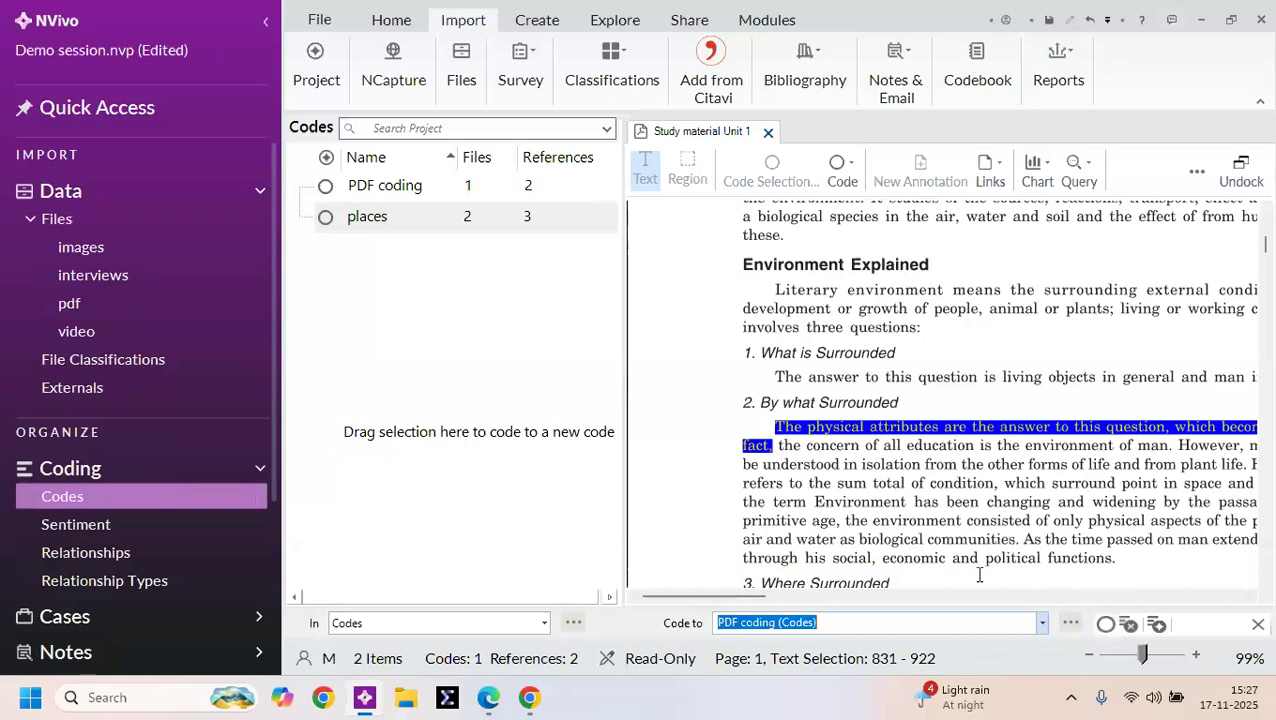
Step: Open the PDF coding code and review the passages coded to it
click(418, 192)
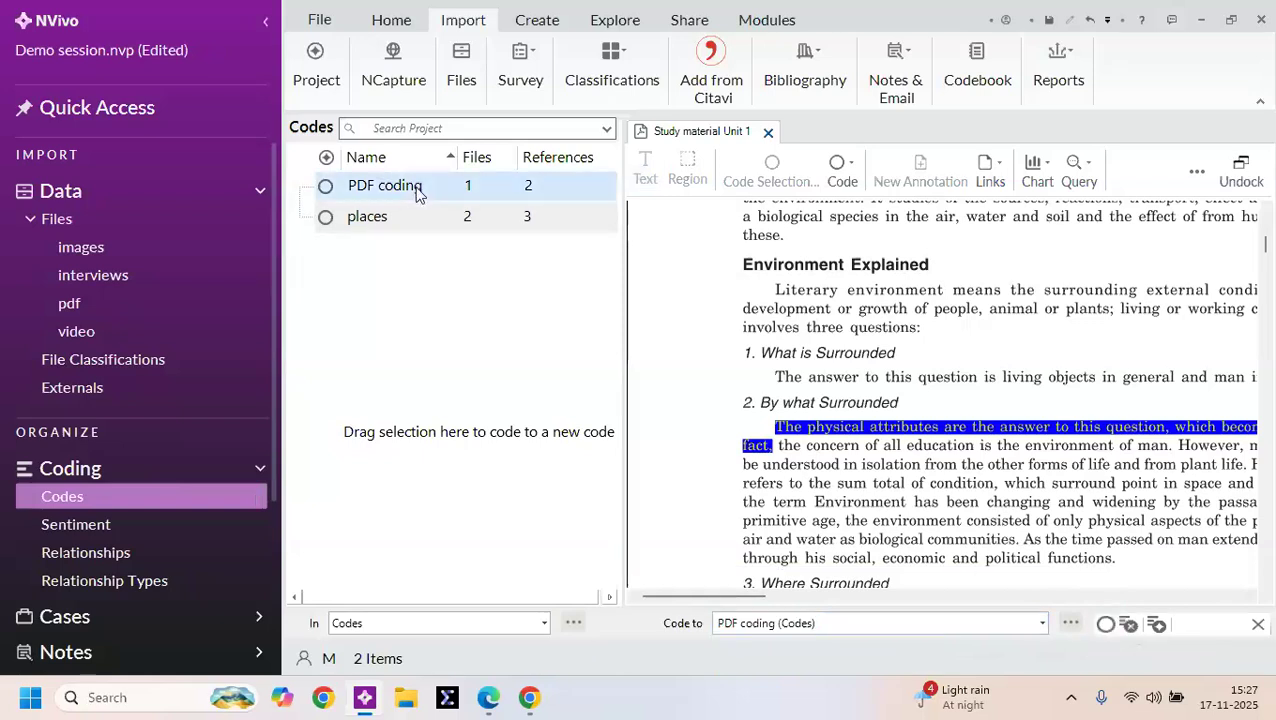
double_click(418, 190)
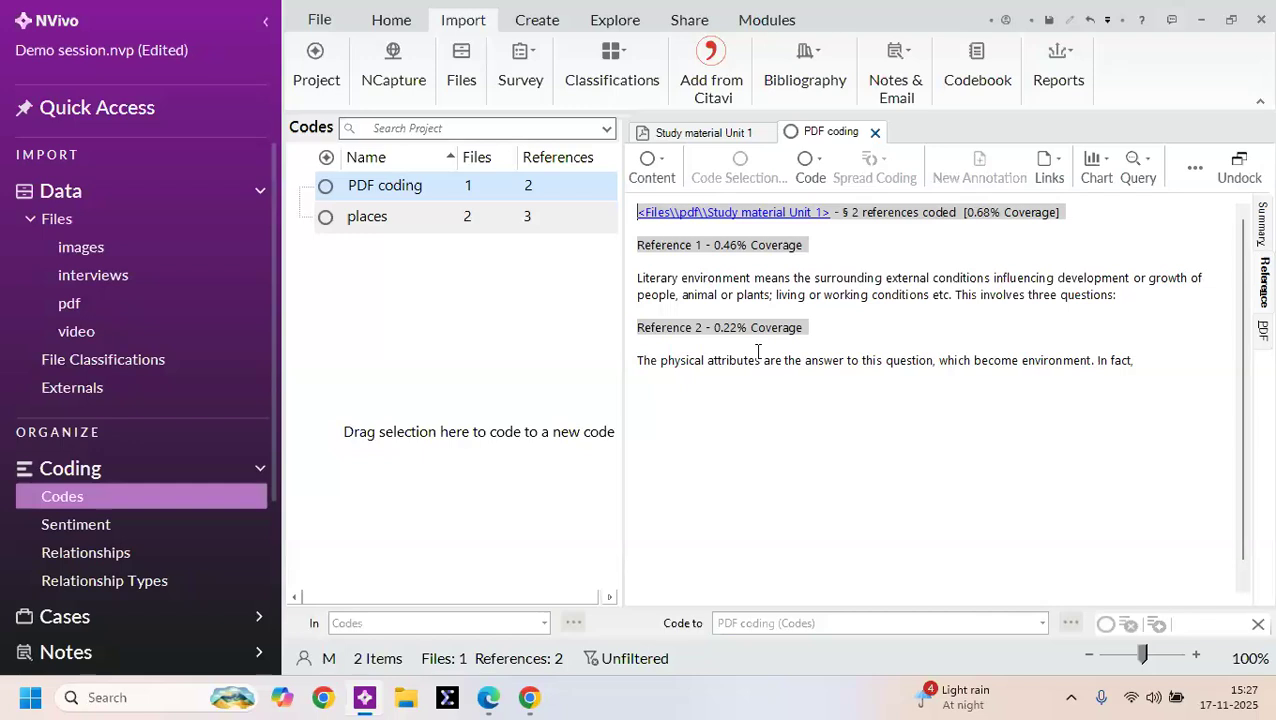
scroll(757, 352, down, 1)
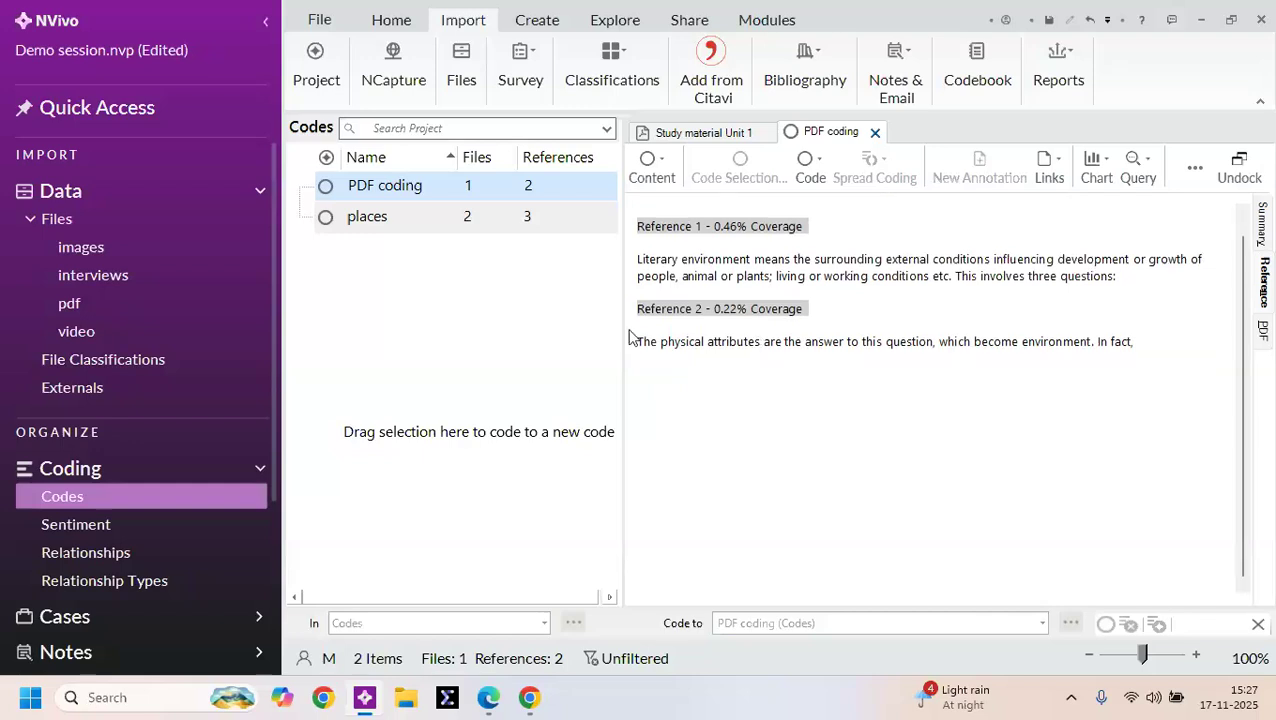
Step: Close the open PDF and code views and open the Competing water uses picture from the images folder
click(133, 256)
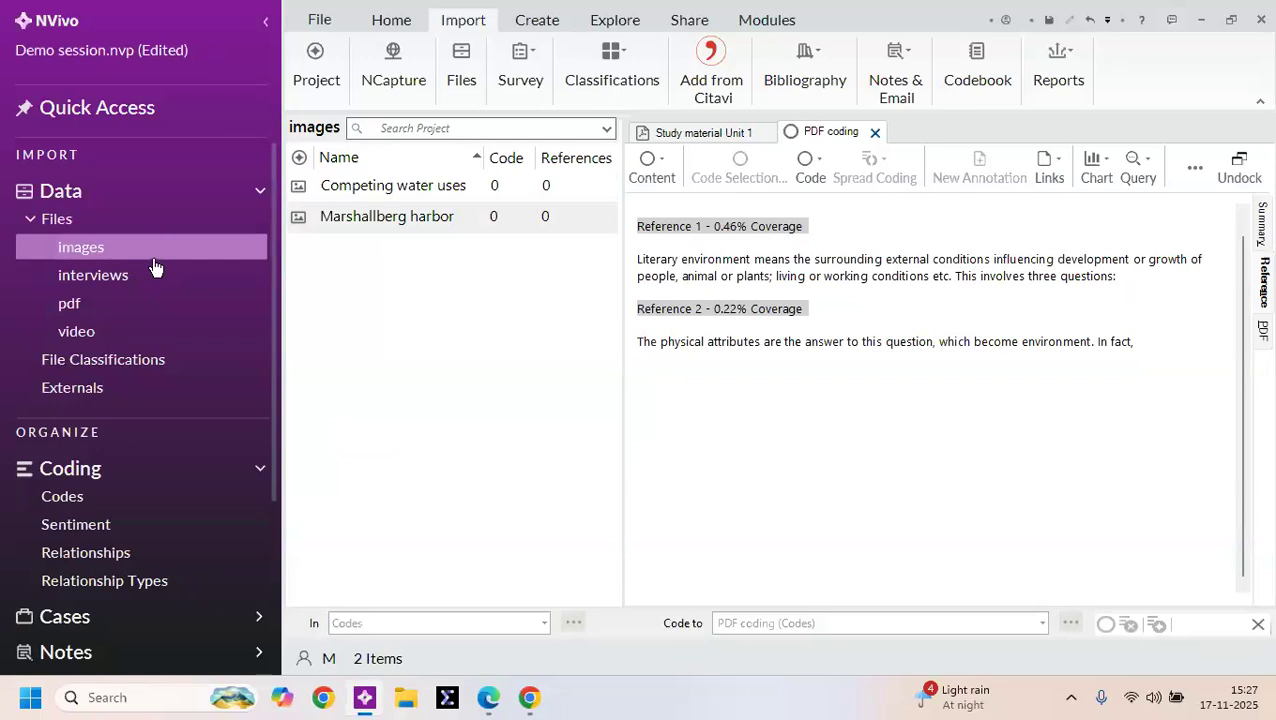
click(767, 133)
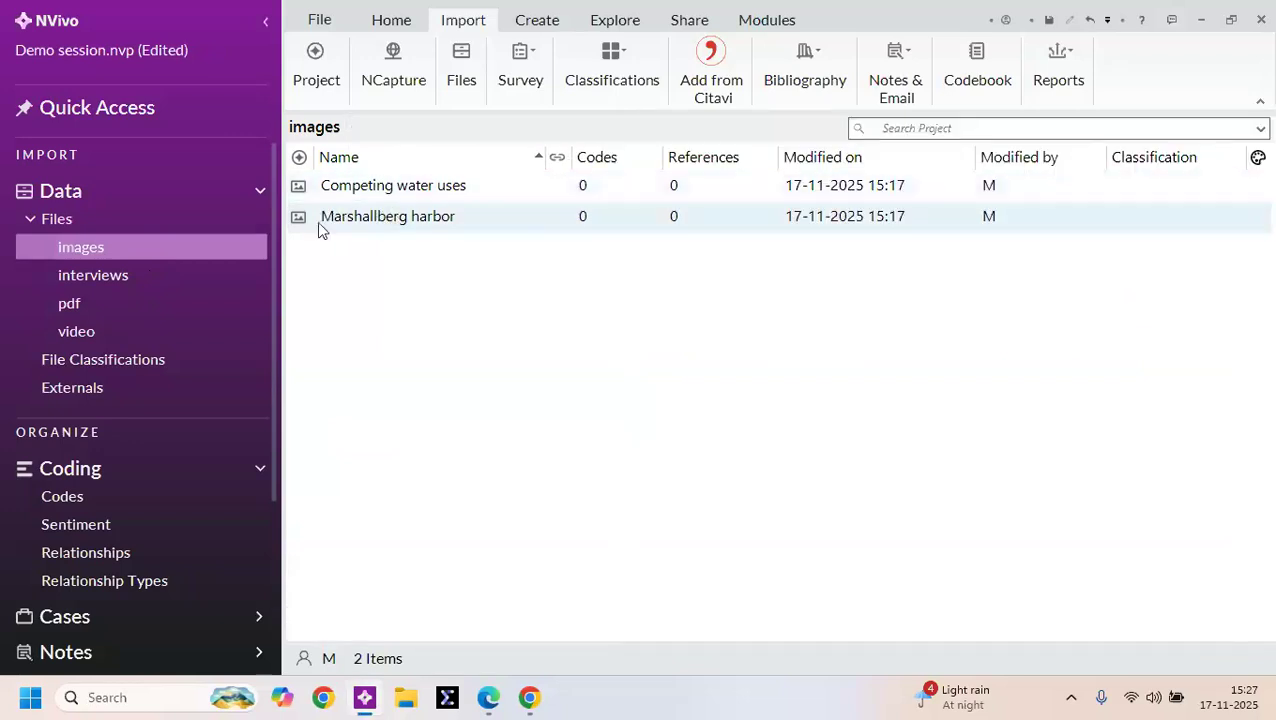
click(414, 192)
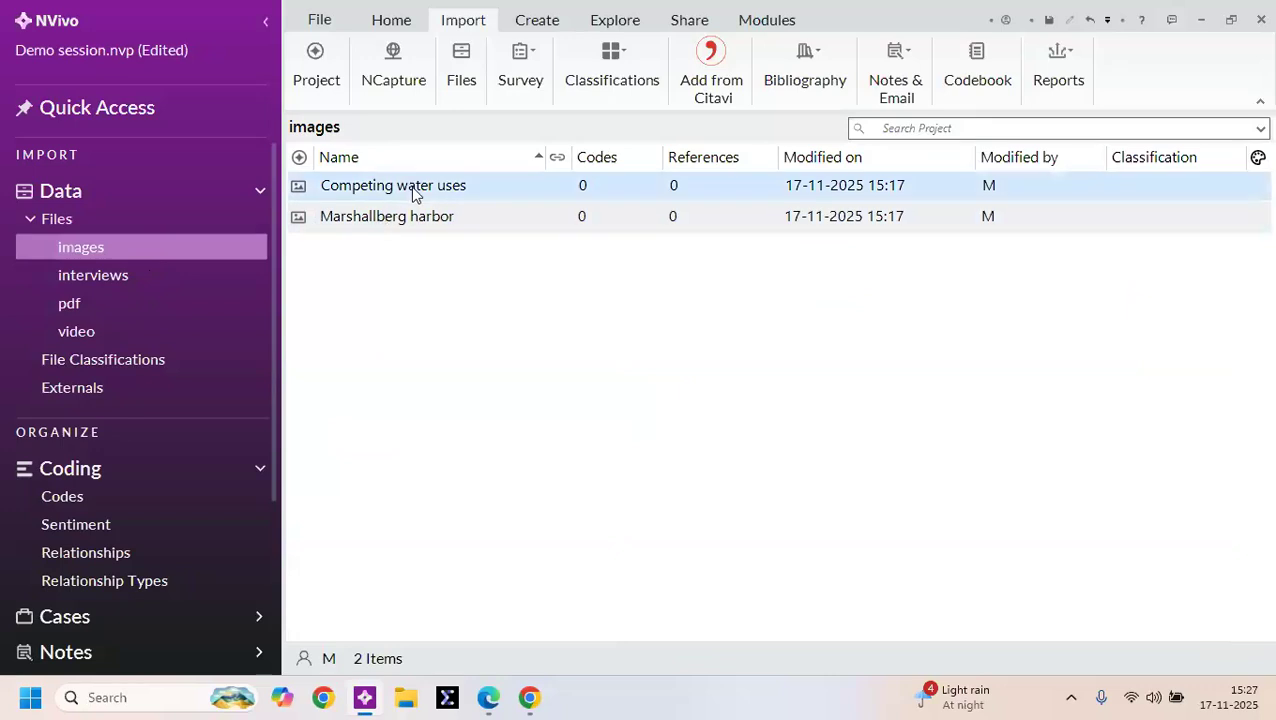
double_click(414, 190)
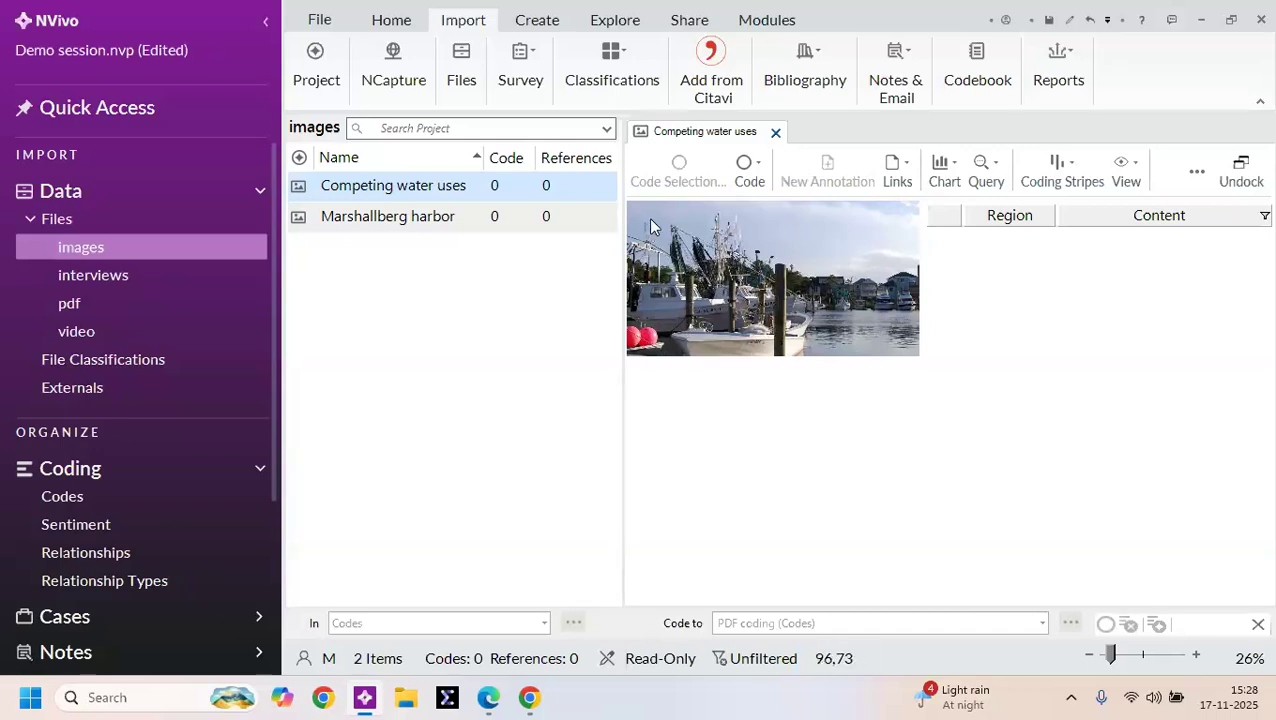
Step: Code a region of about 670x440 around the boats in the picture to a new top-level code named boat
drag(663, 250, 828, 374)
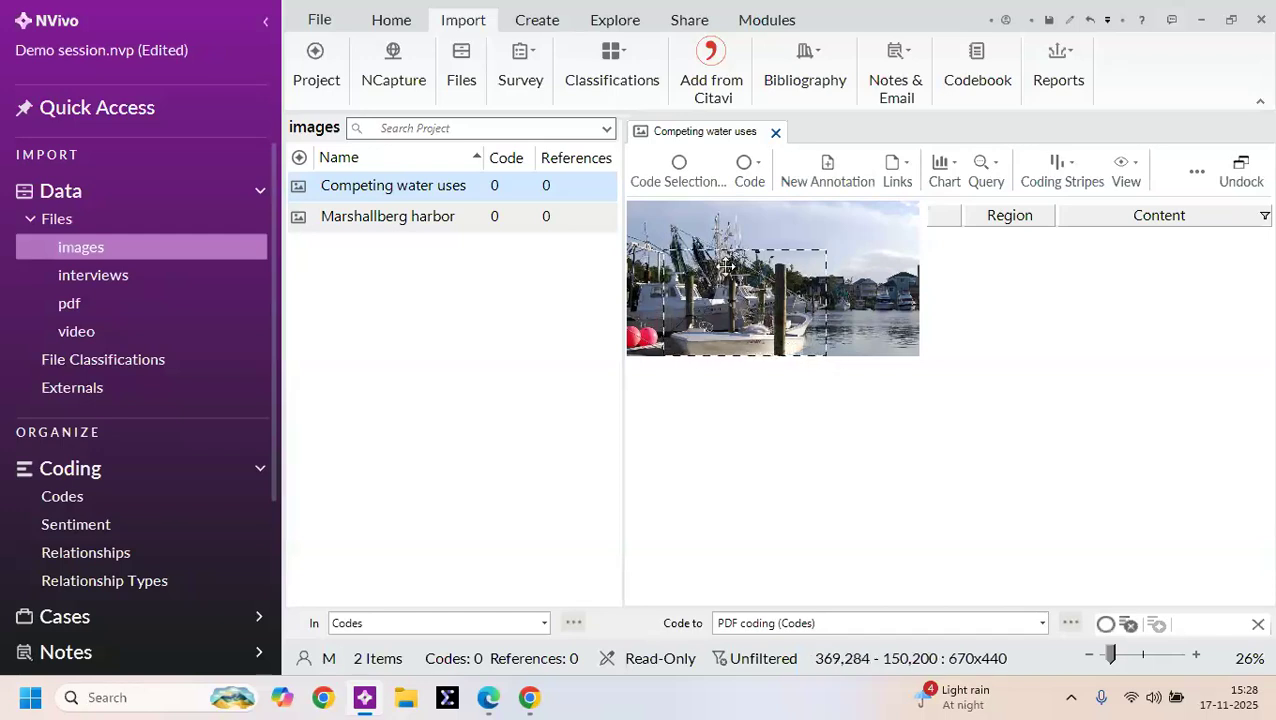
right_click(739, 313)
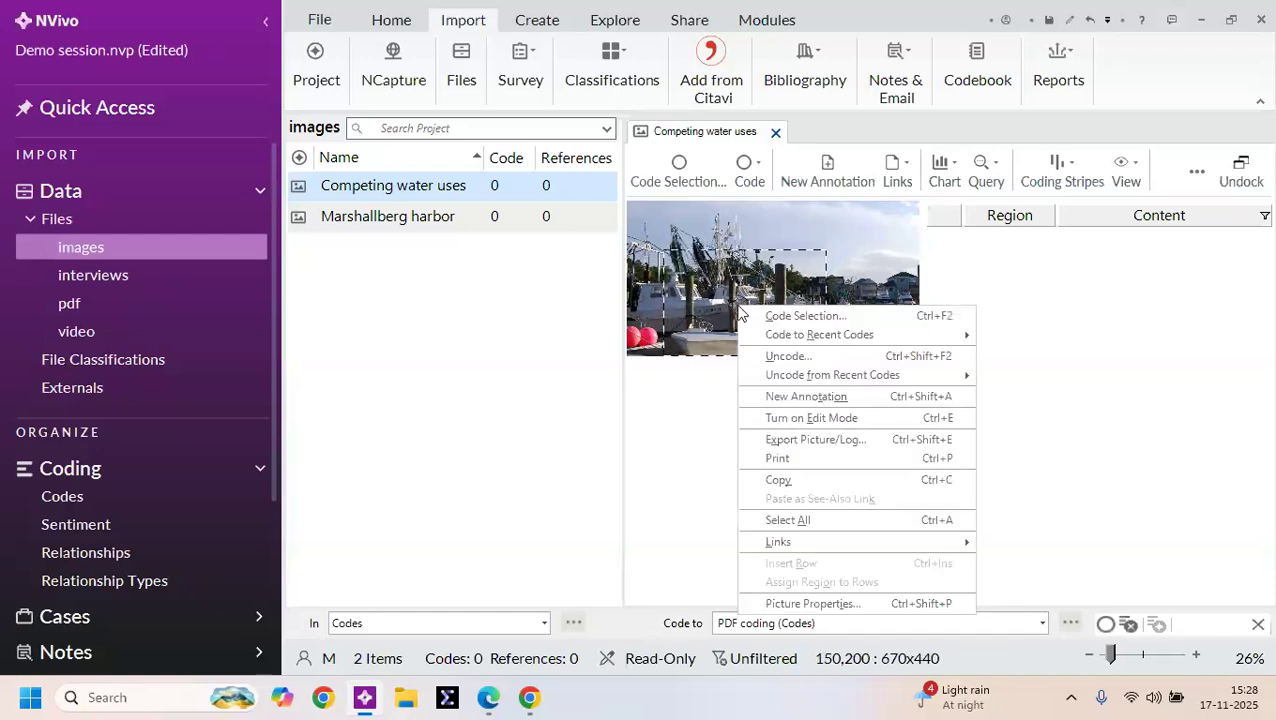
click(806, 316)
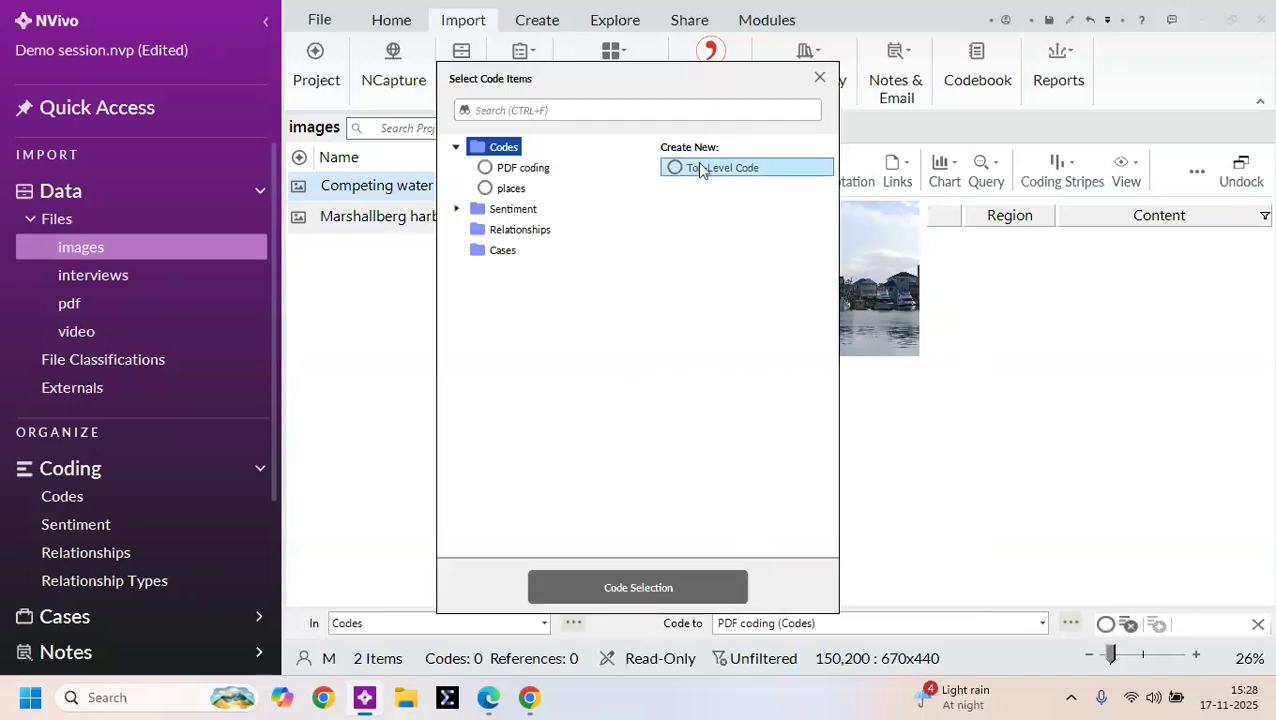
click(701, 168)
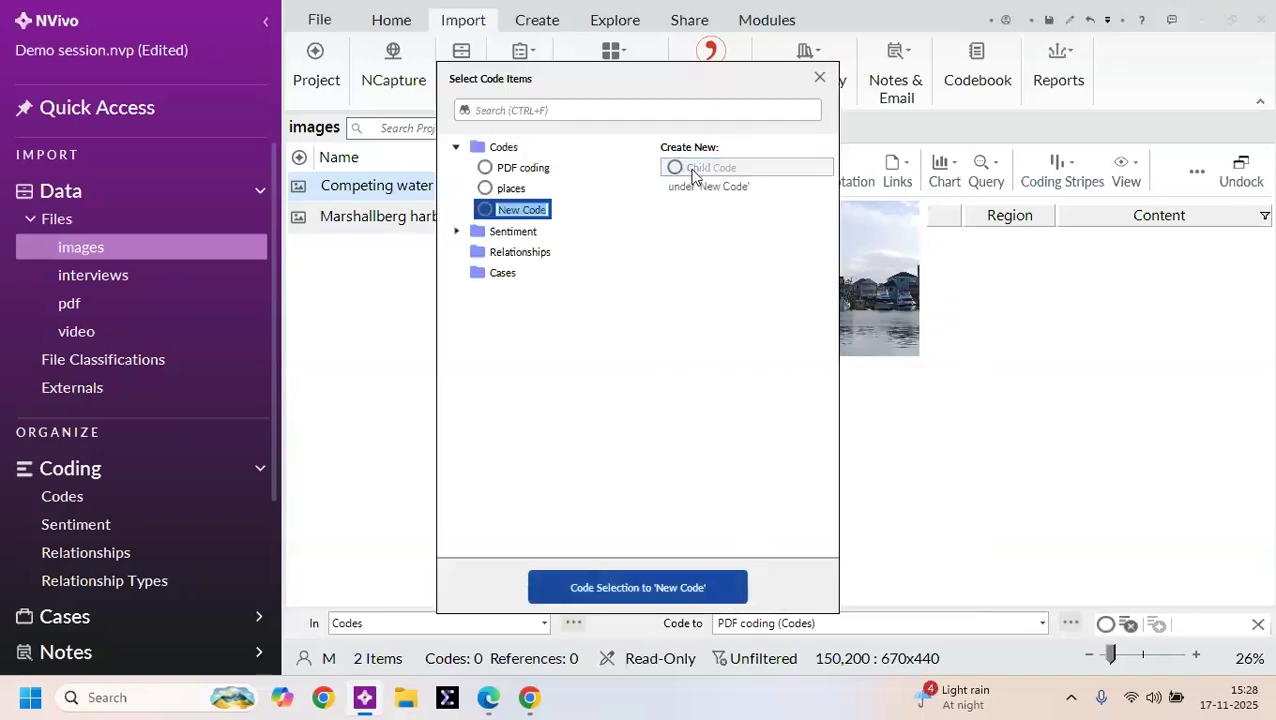
text(boat)
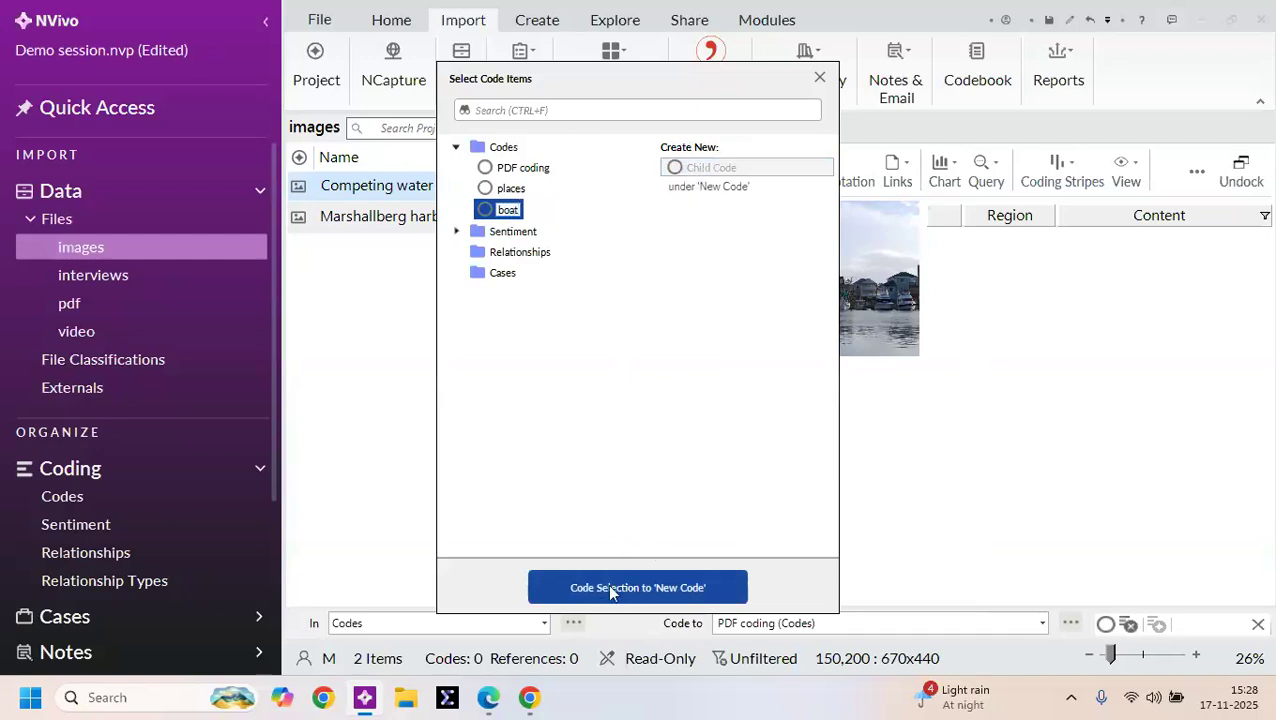
click(652, 592)
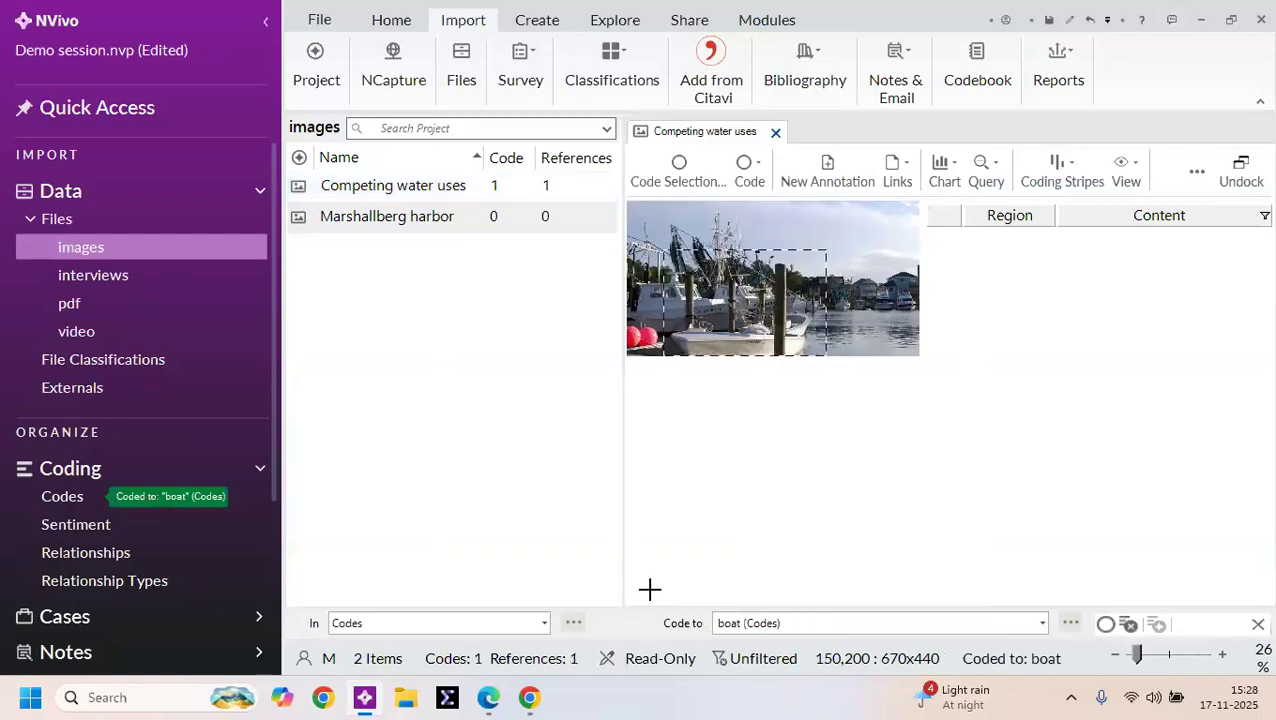
Step: Open the boat code from the codes list, review its coded reference and follow the link to the source picture
click(62, 498)
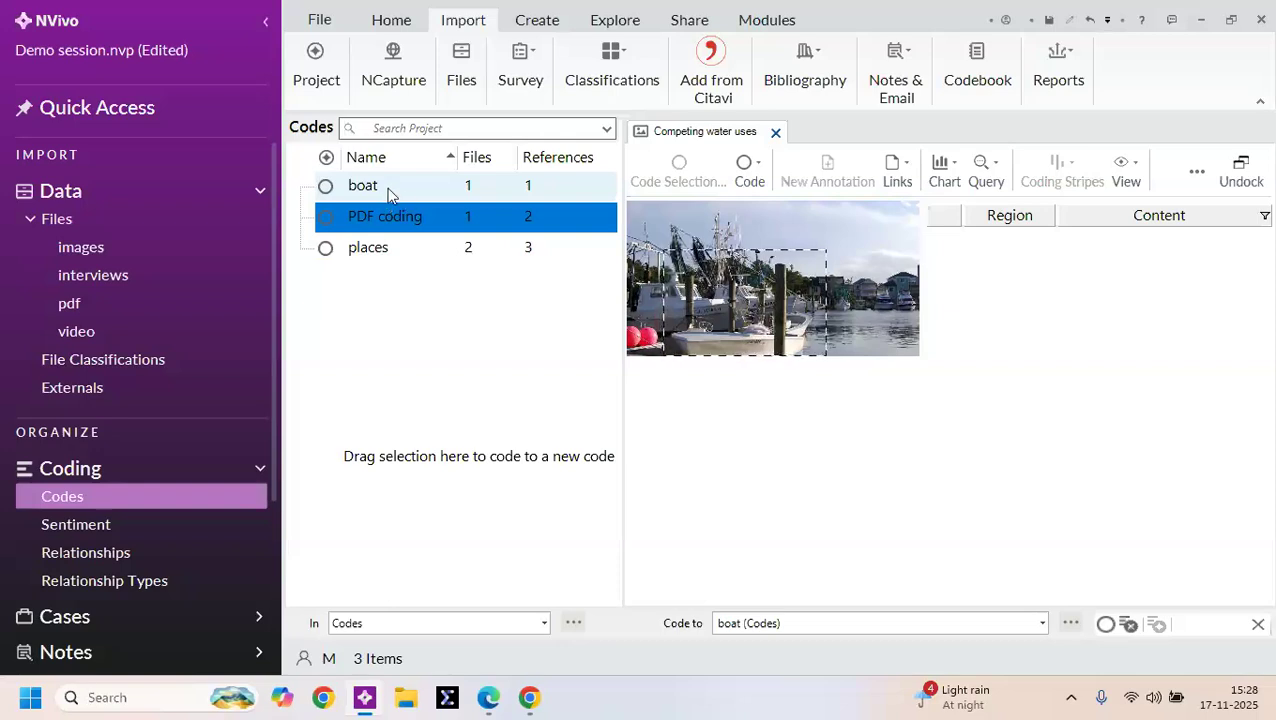
click(390, 195)
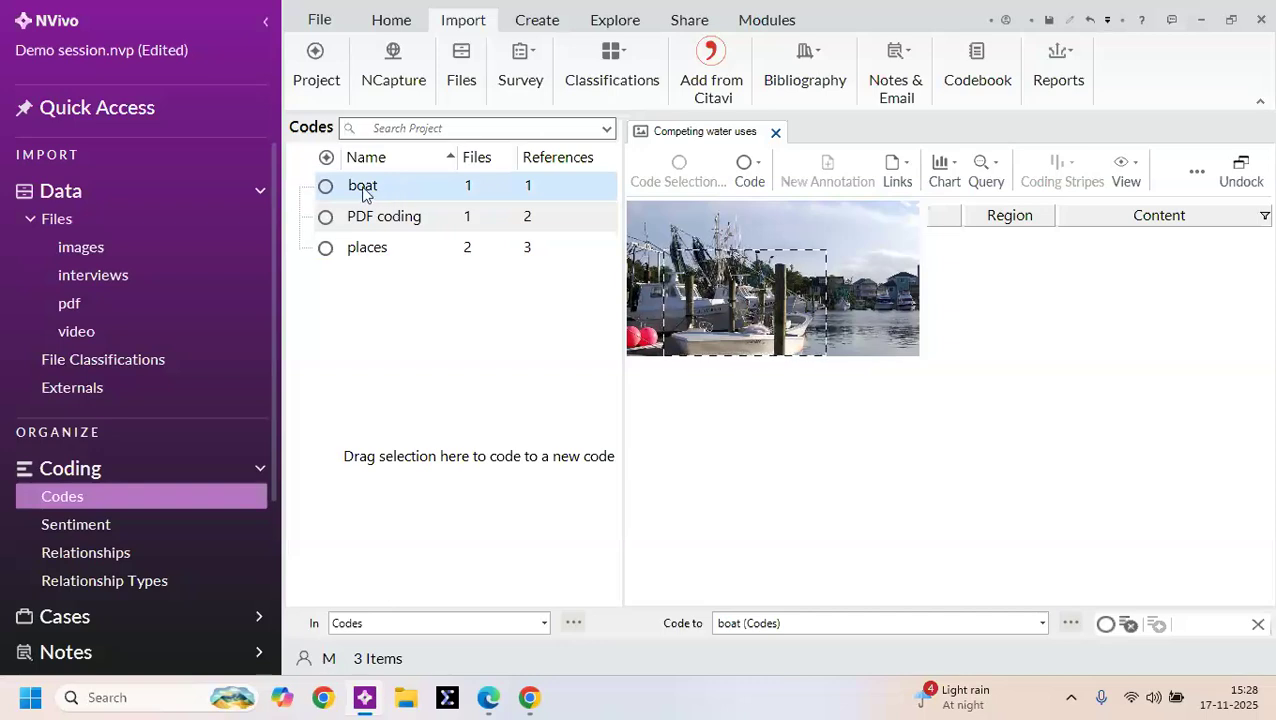
double_click(358, 187)
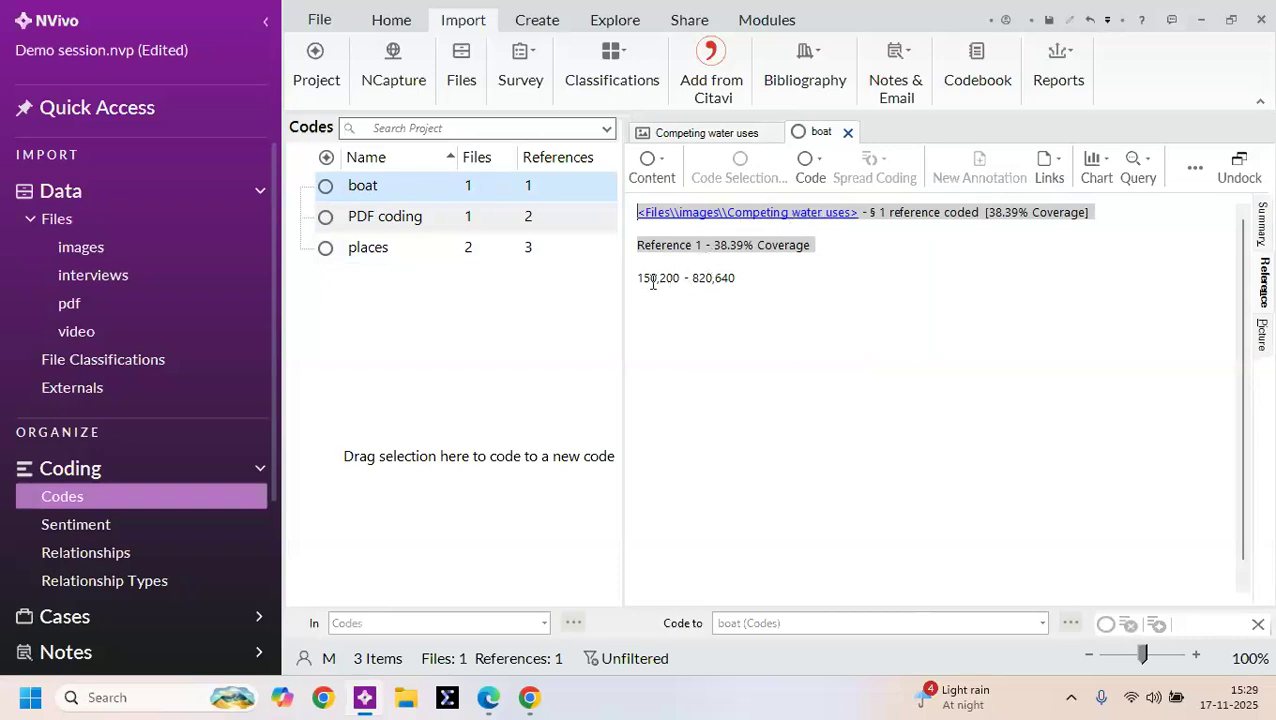
drag(638, 278, 746, 280)
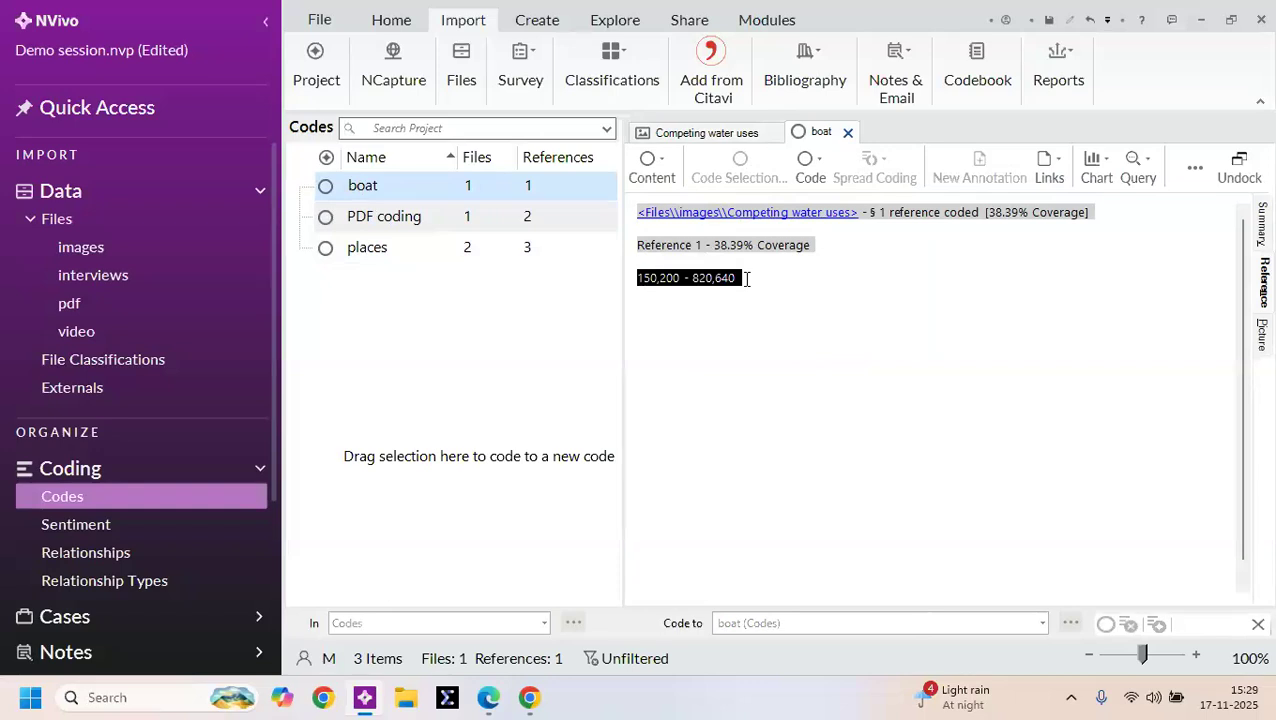
click(746, 279)
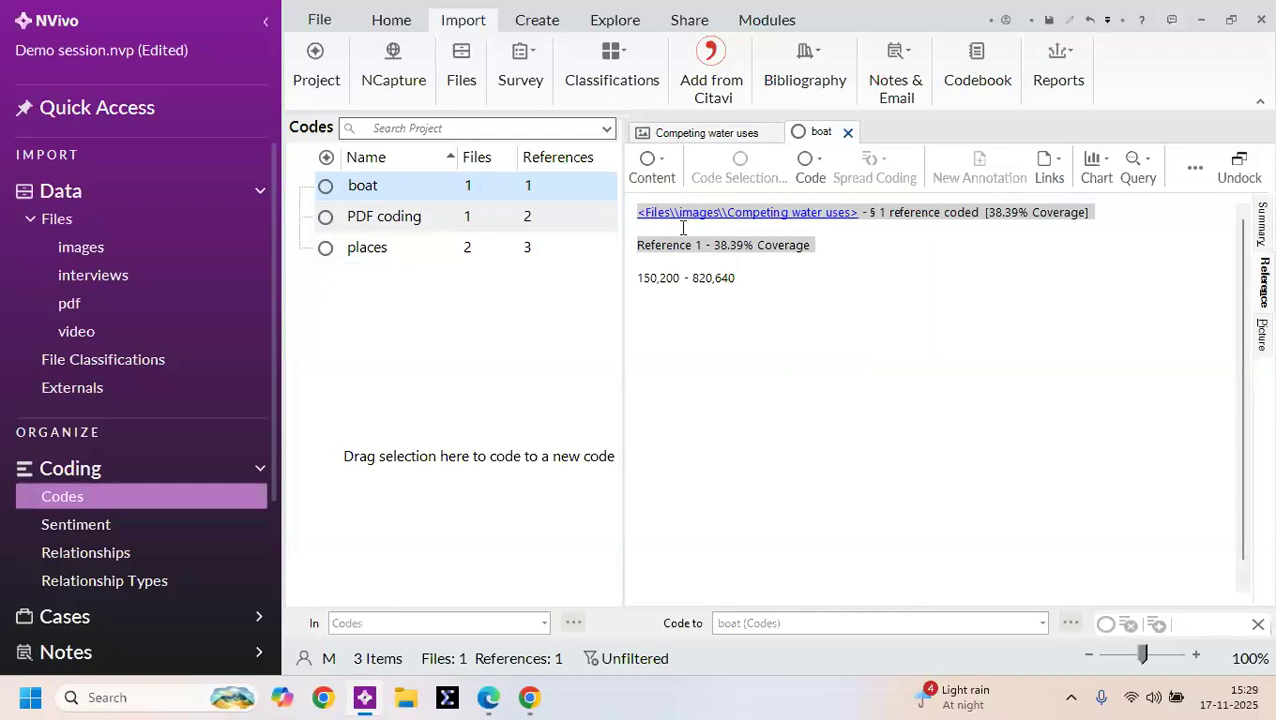
click(740, 214)
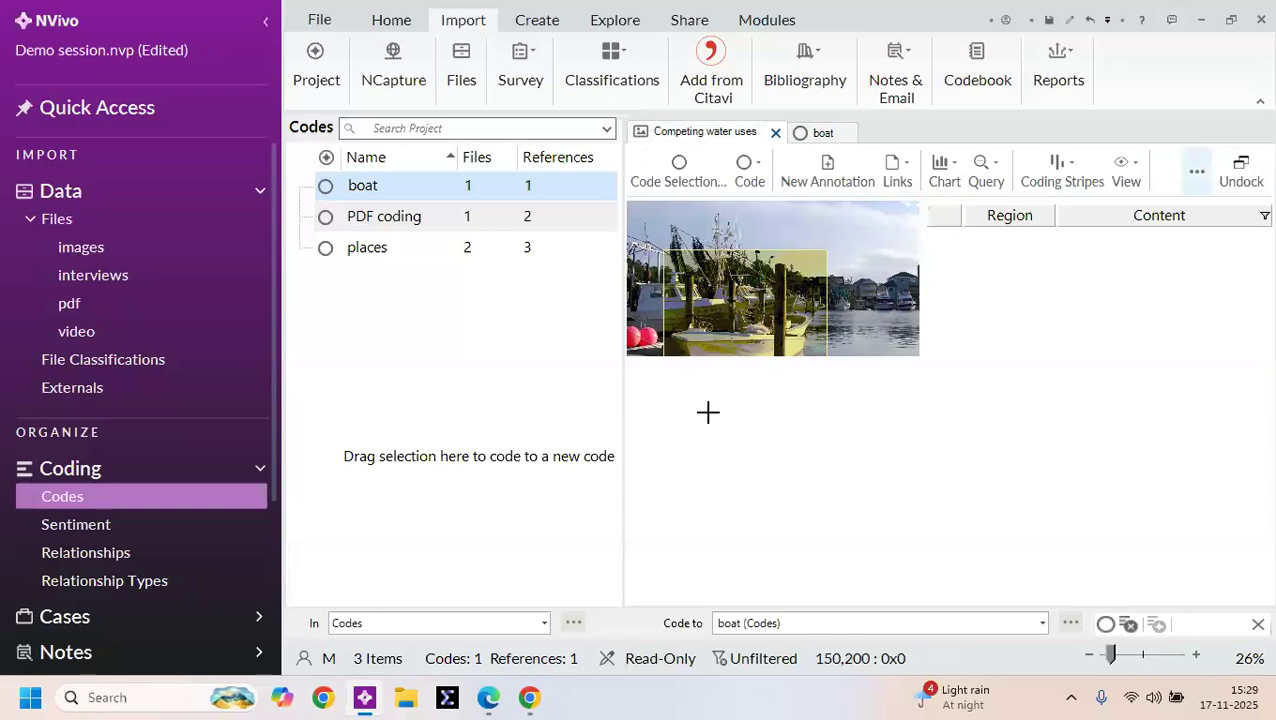
Step: Switch to the Zoom meeting in Chrome, mute the last participant in the list and return to NVivo
mouse_move(529, 697)
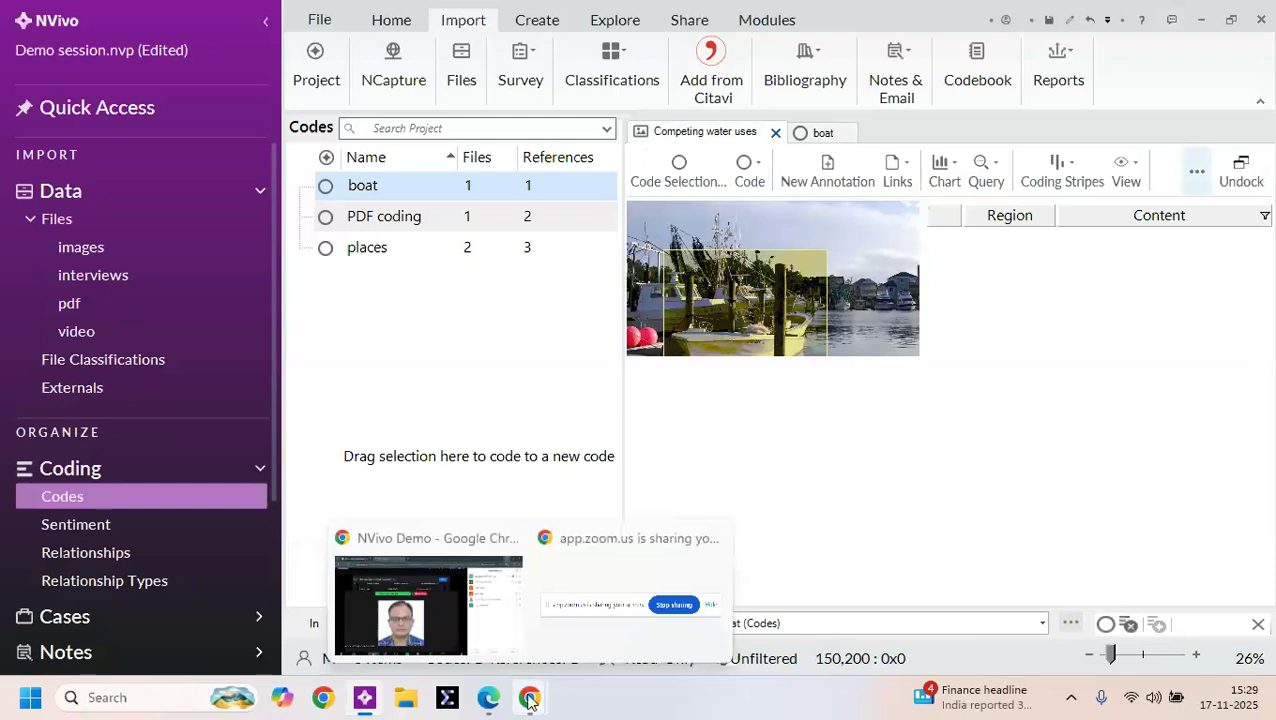
click(446, 627)
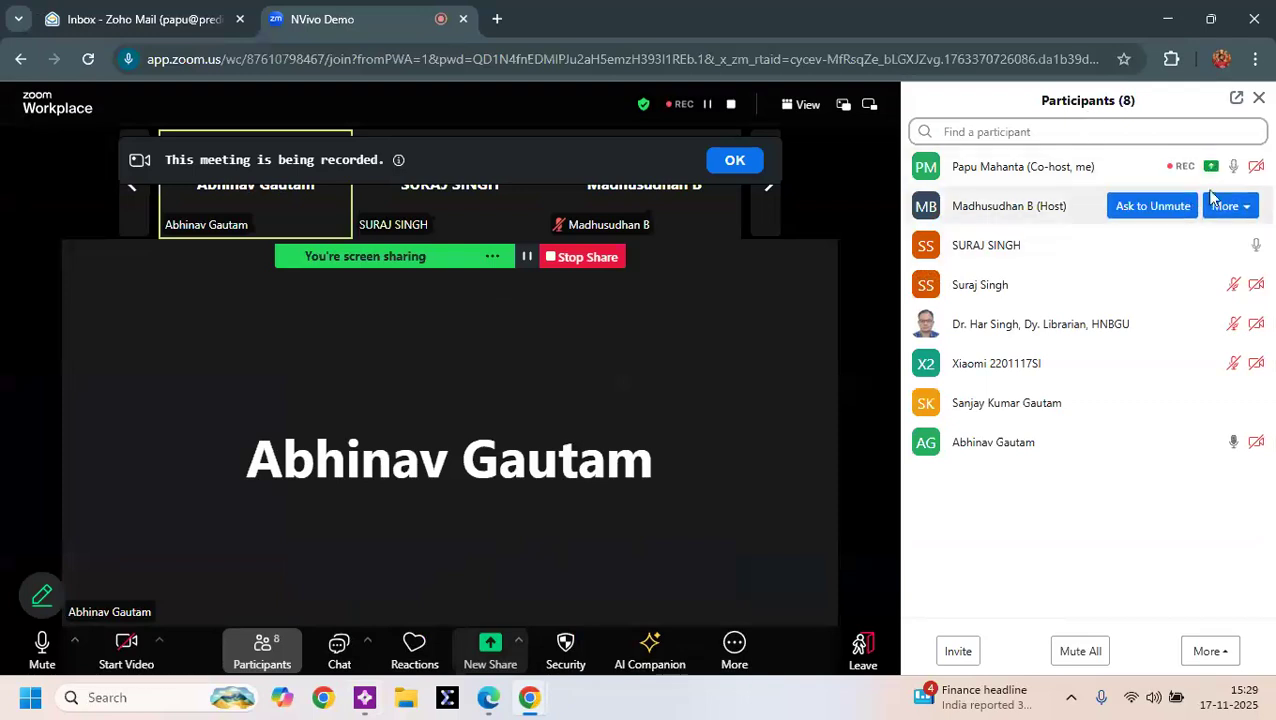
mouse_move(1243, 445)
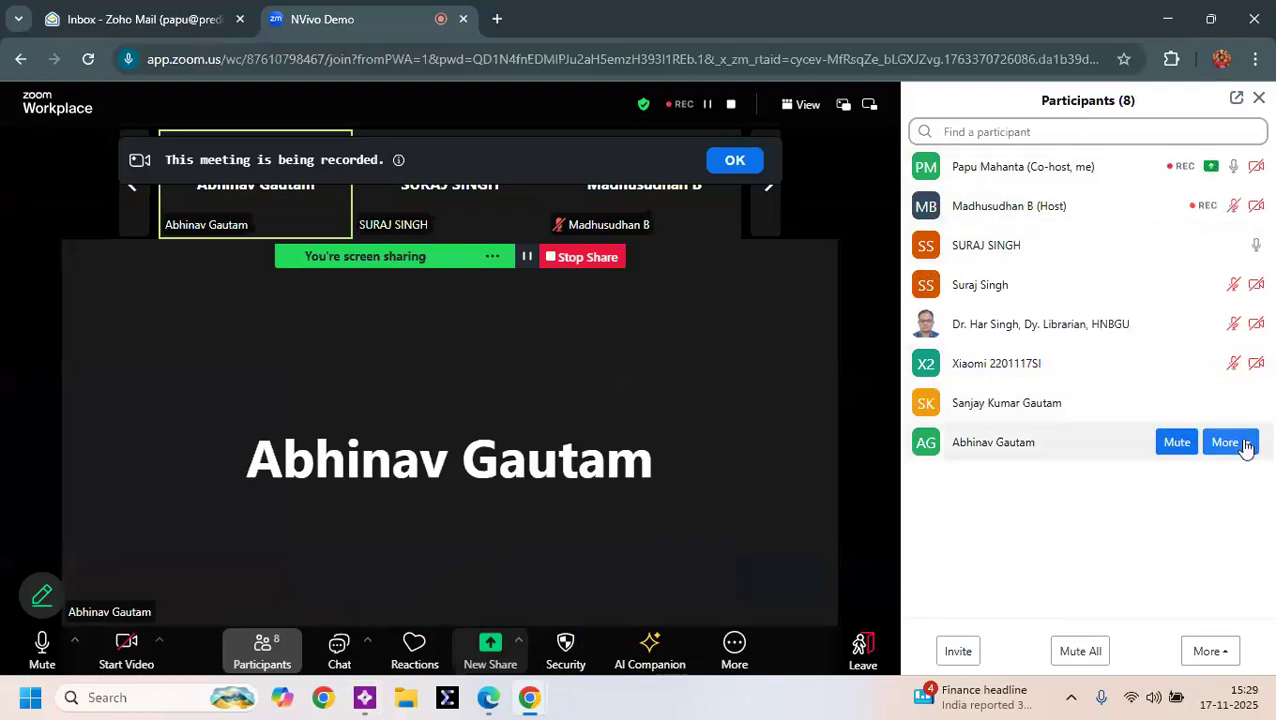
click(1178, 446)
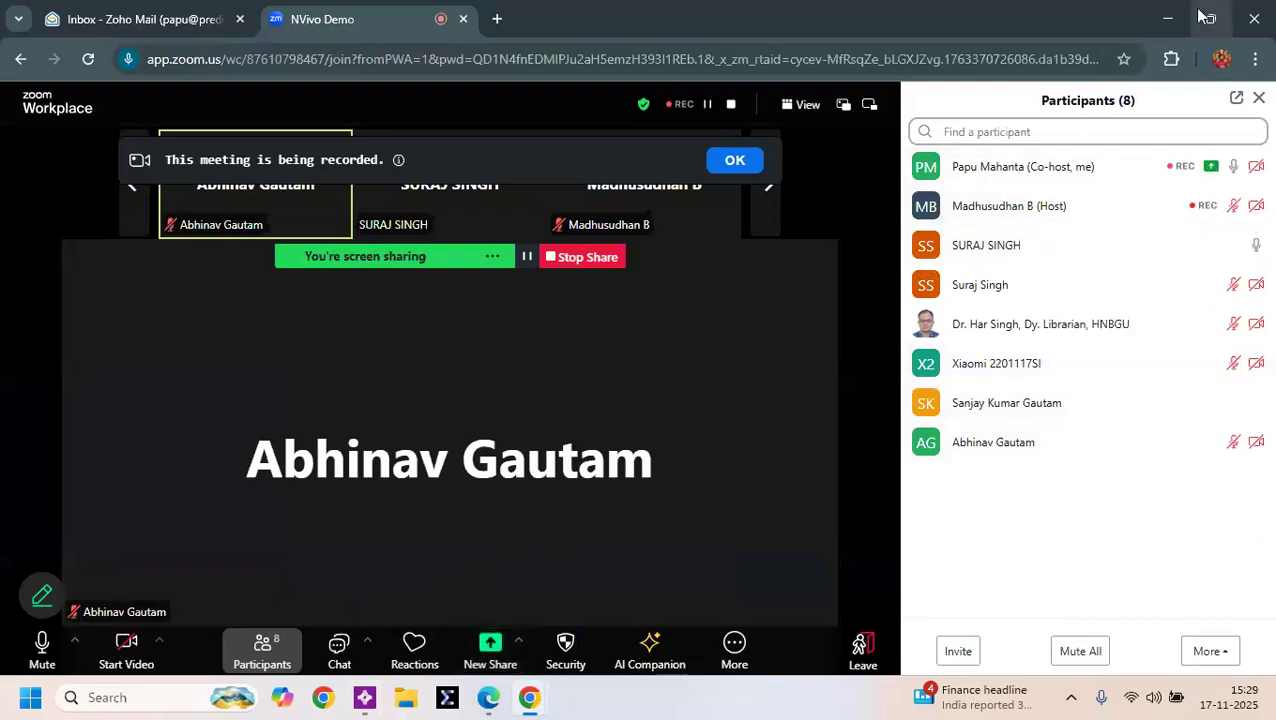
click(1167, 19)
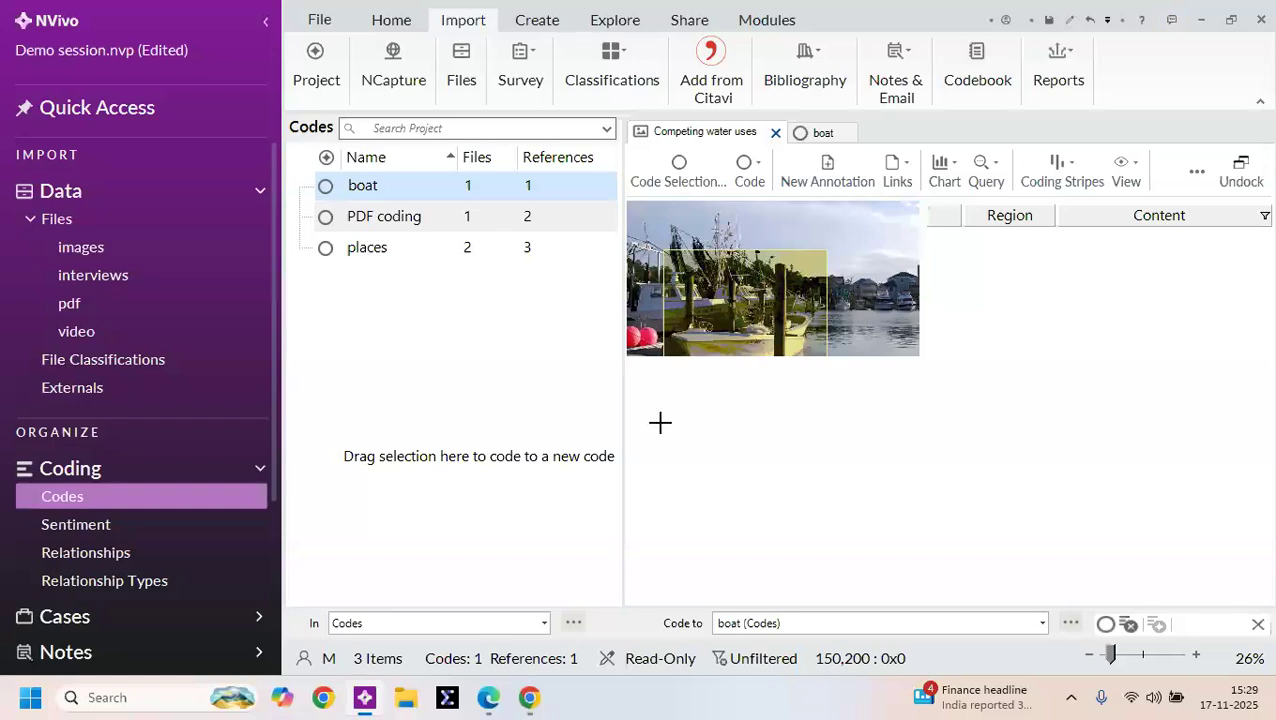
Step: Review the region coordinates in the boat code's reference again and return to the Competing water uses picture
click(826, 133)
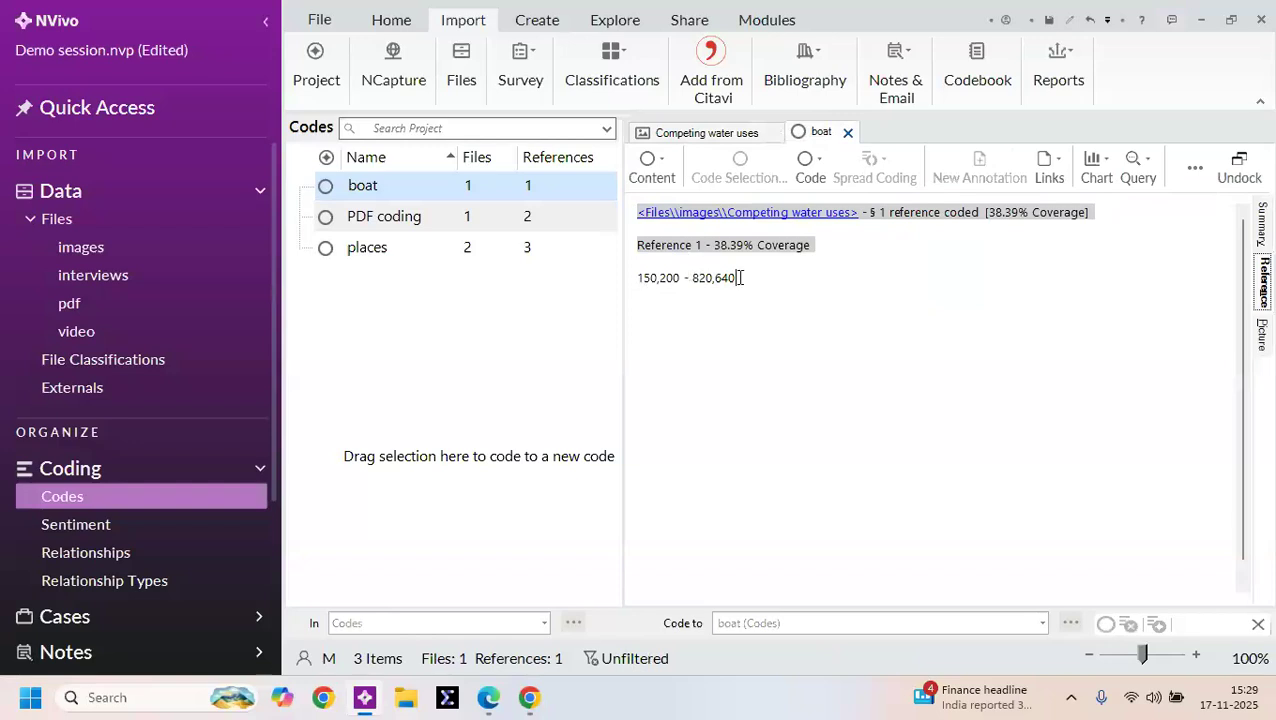
drag(741, 277, 632, 272)
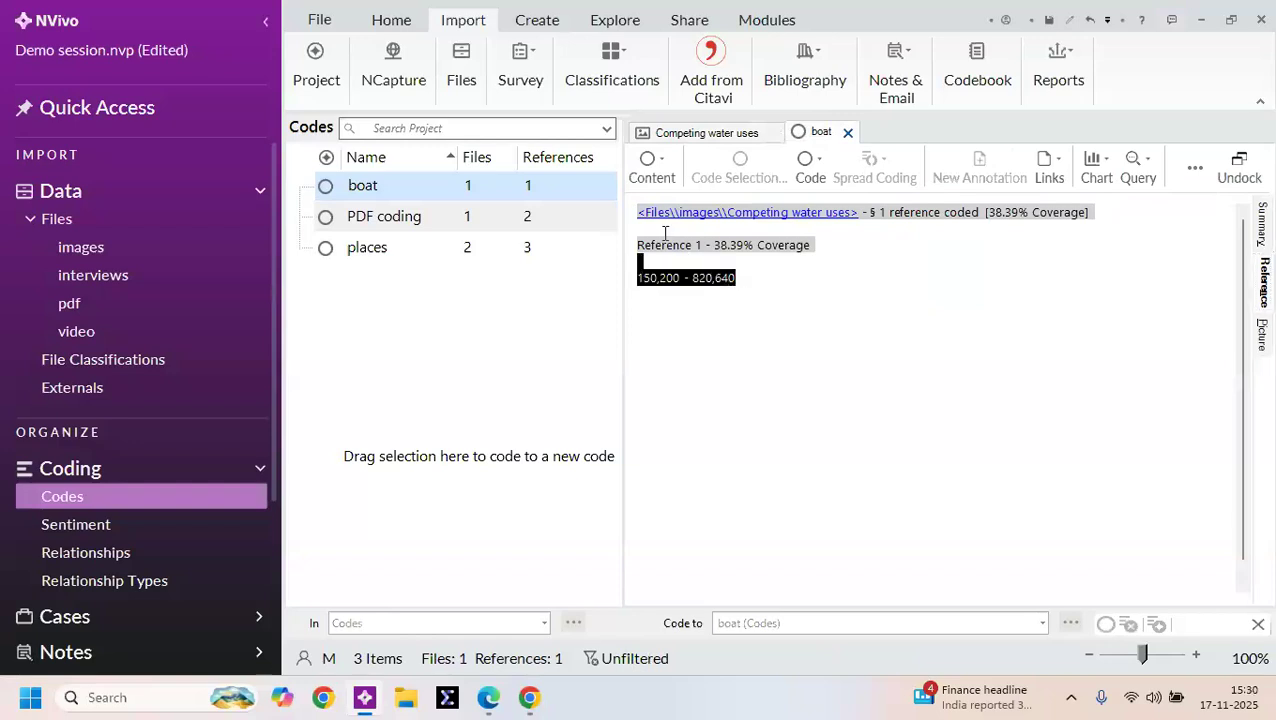
click(720, 135)
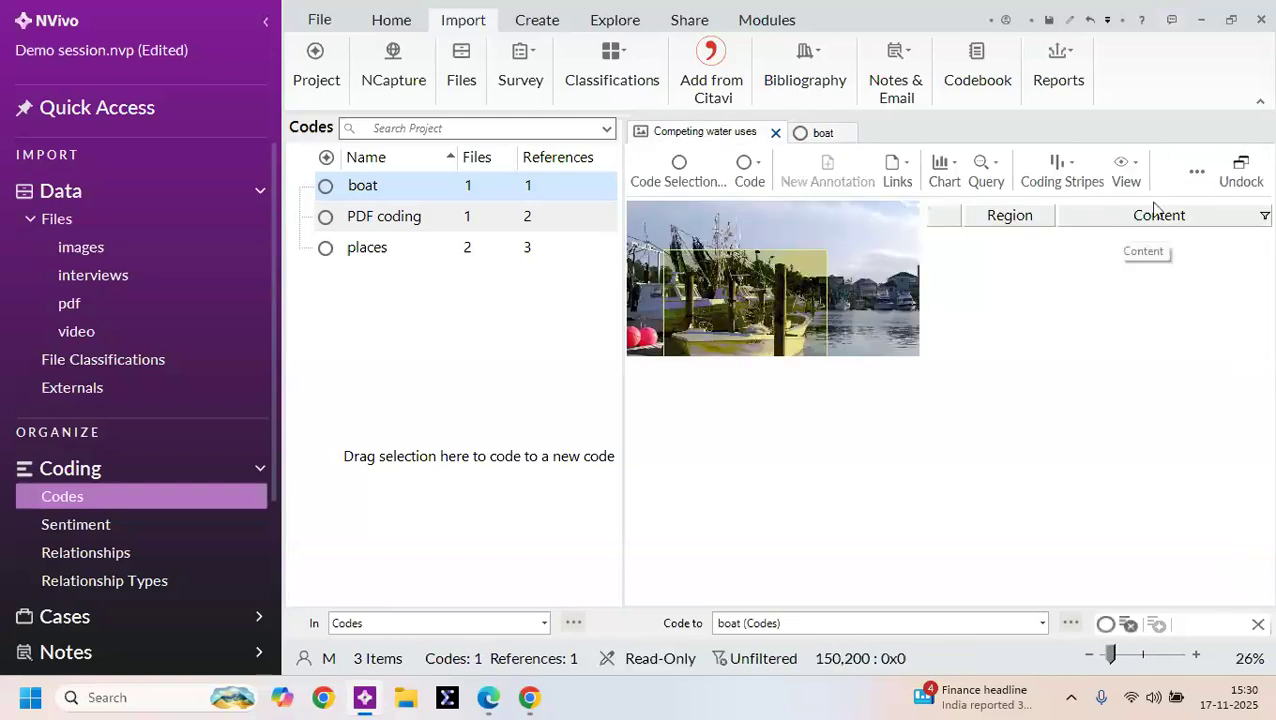
Step: Turn on editing for the picture and insert a log row for a region of about 690x460 around the boats
click(1197, 178)
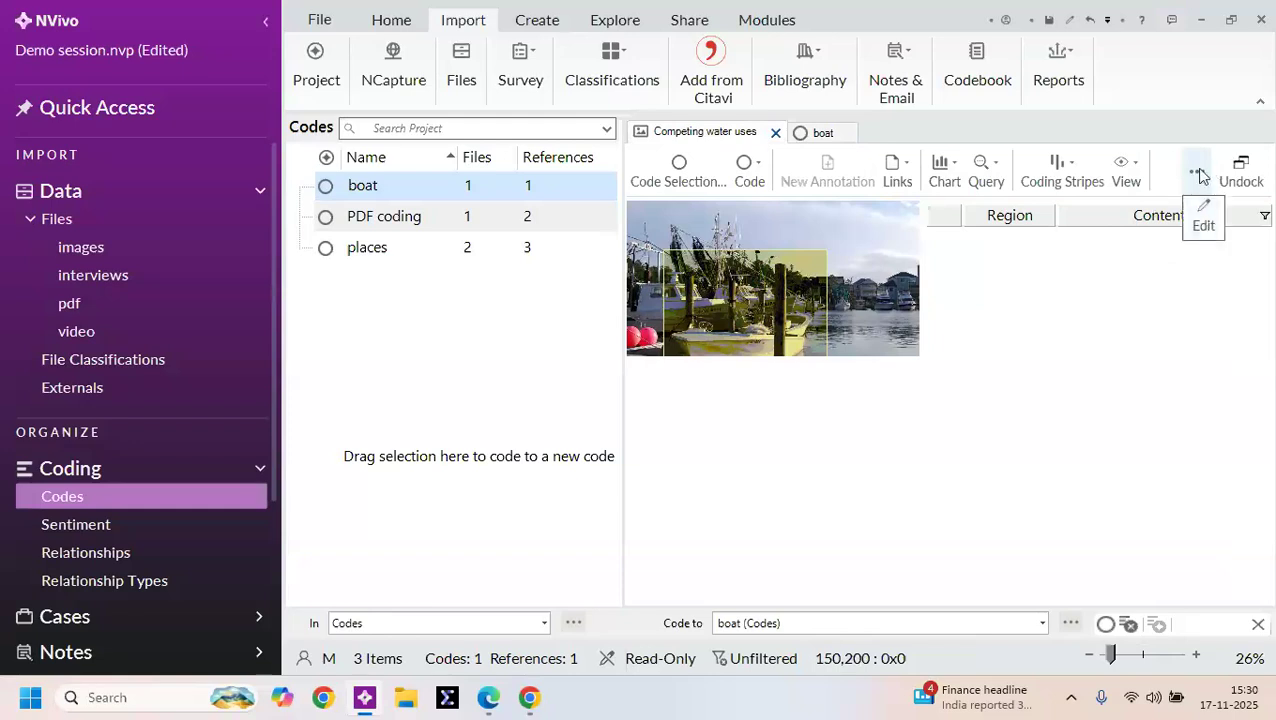
click(1206, 228)
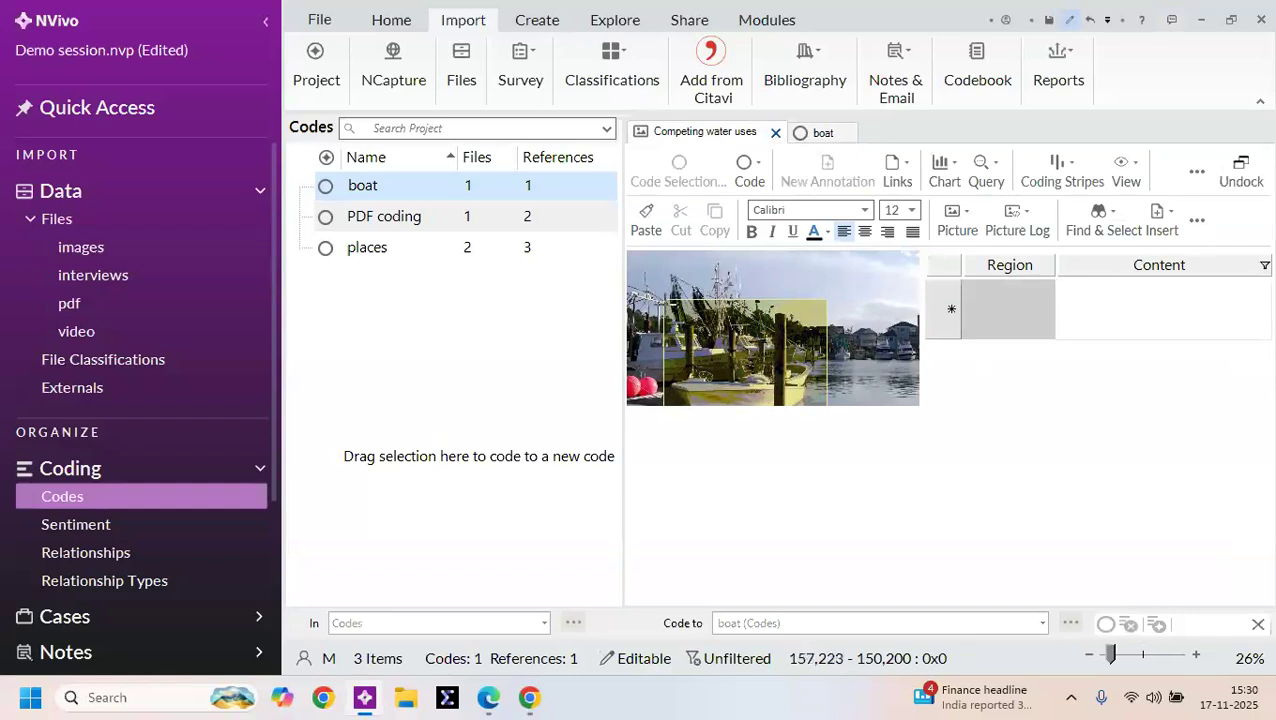
click(834, 414)
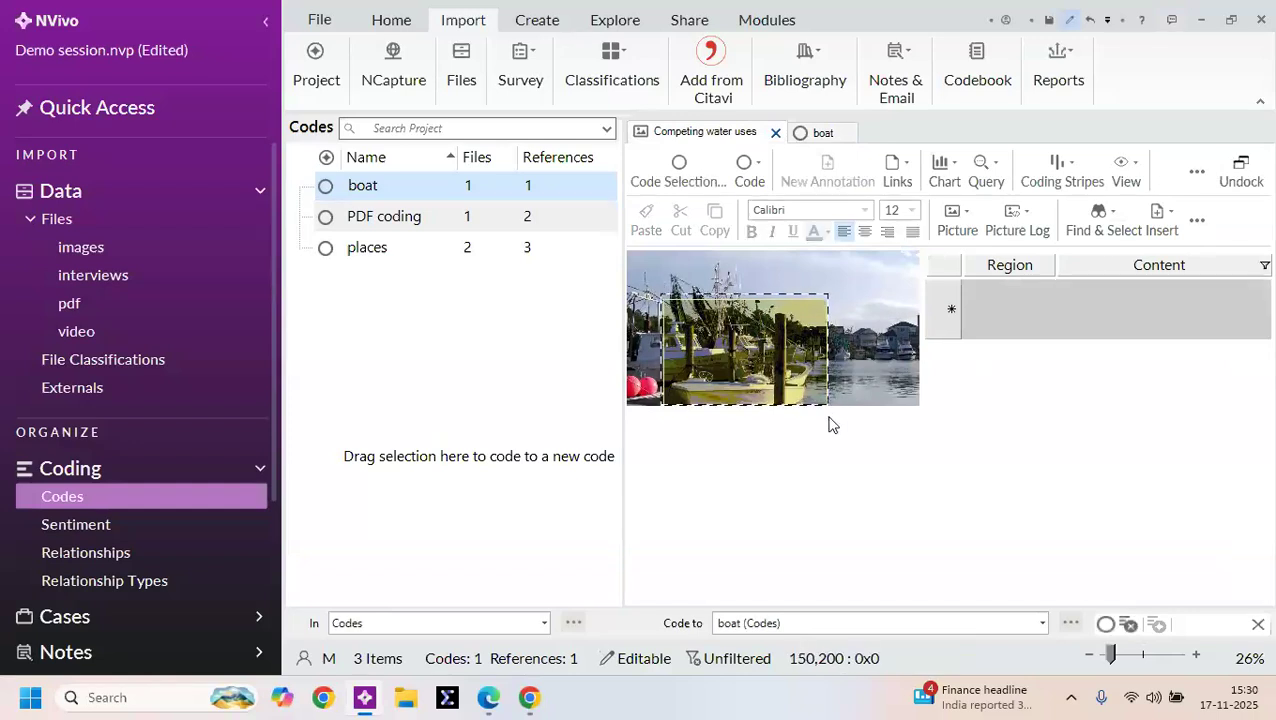
drag(829, 417, 834, 416)
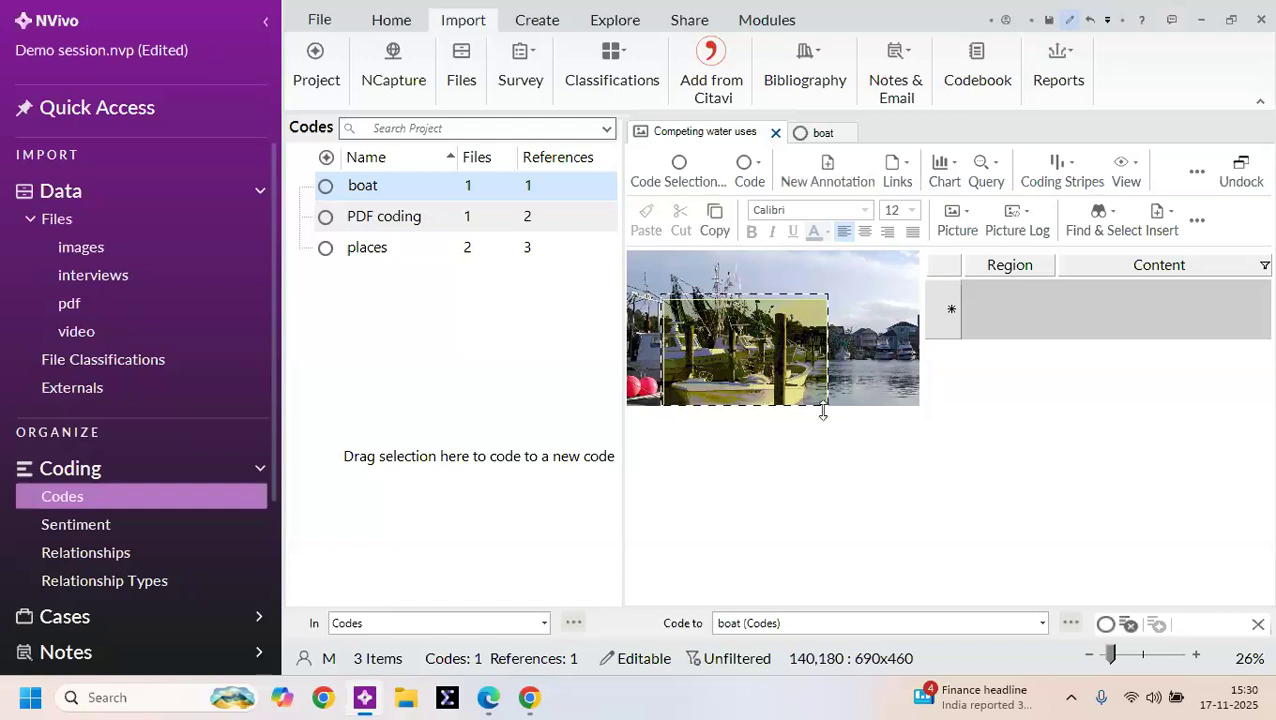
right_click(752, 360)
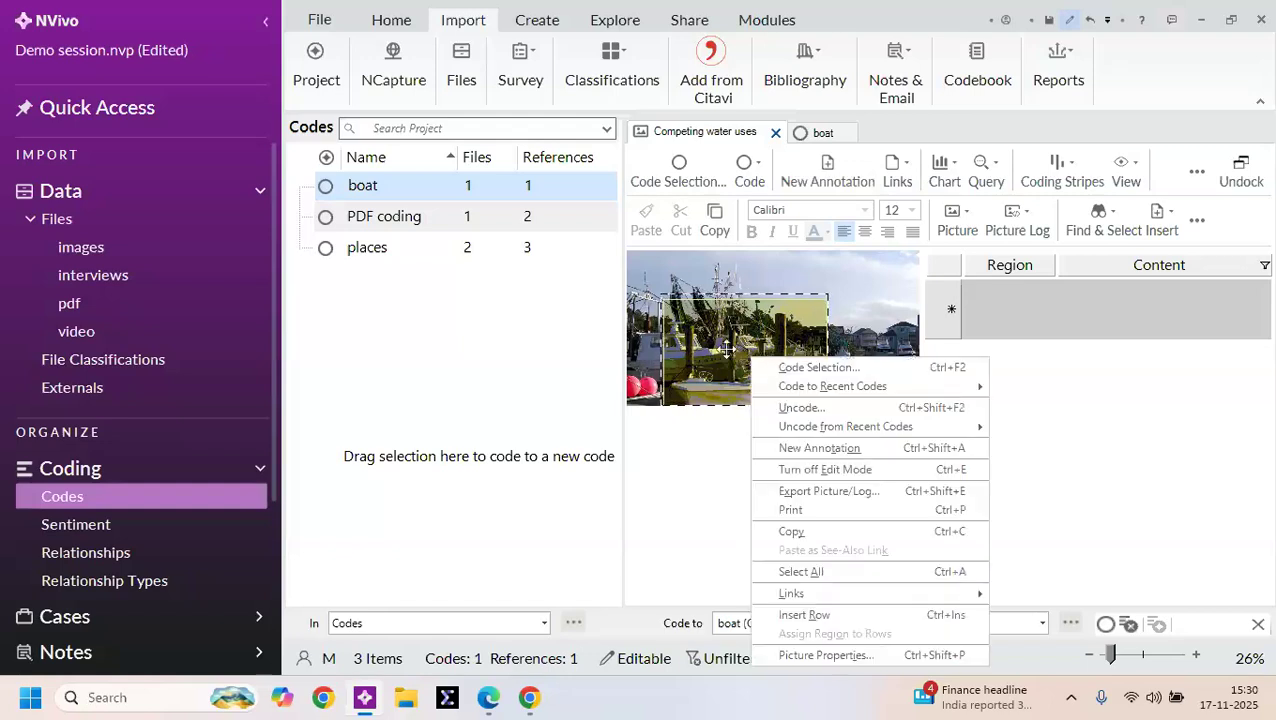
click(818, 615)
Step: Enter "Condition of the boat" as the content of the region's log row
click(983, 293)
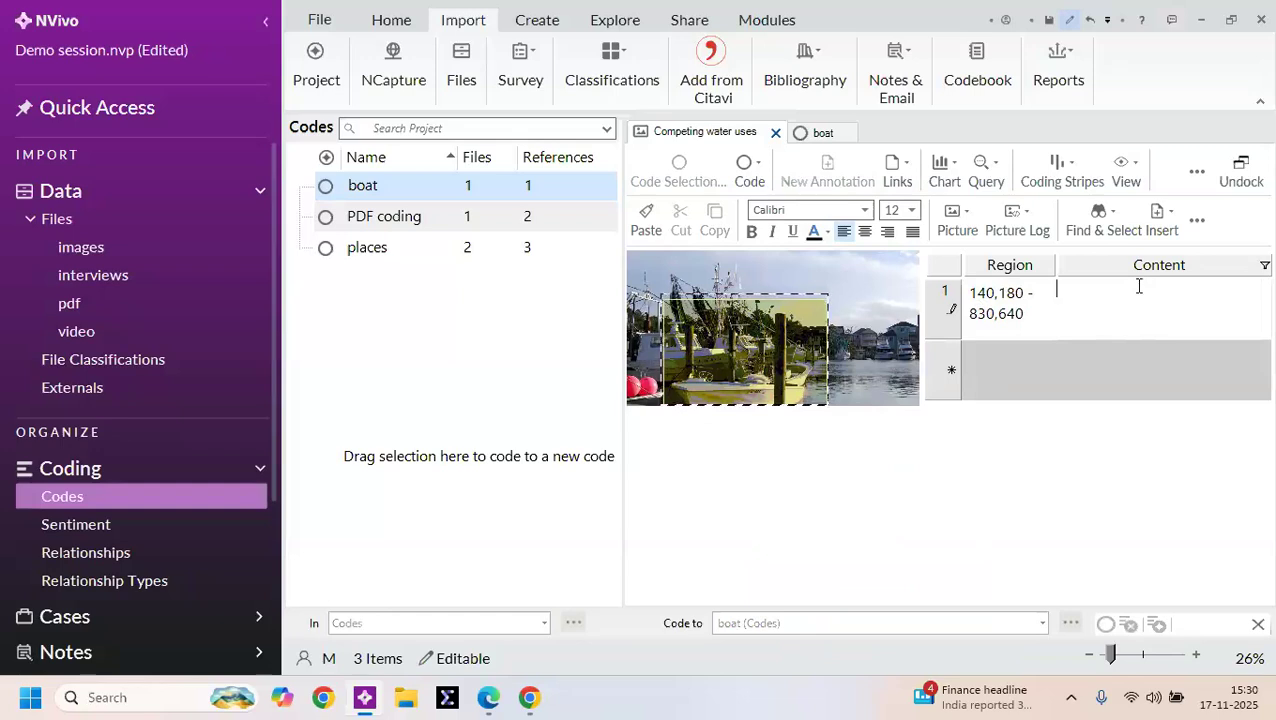
text(Cond )
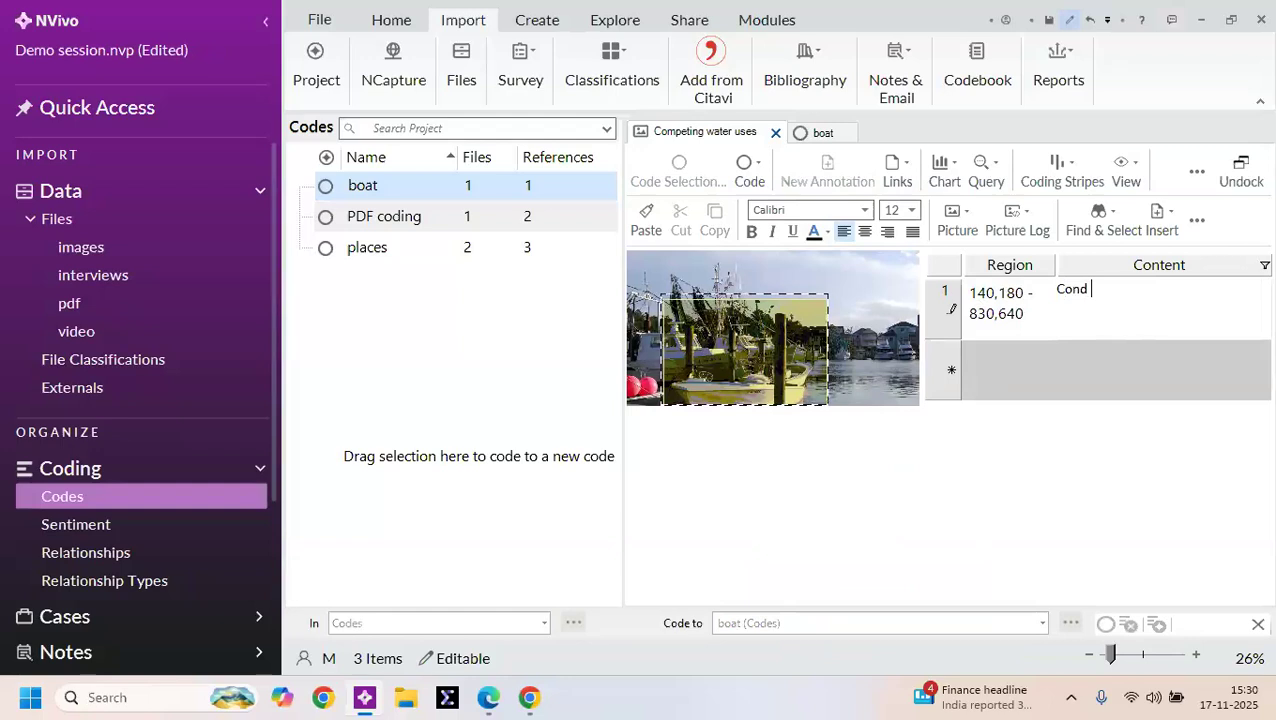
text(ition of t h)
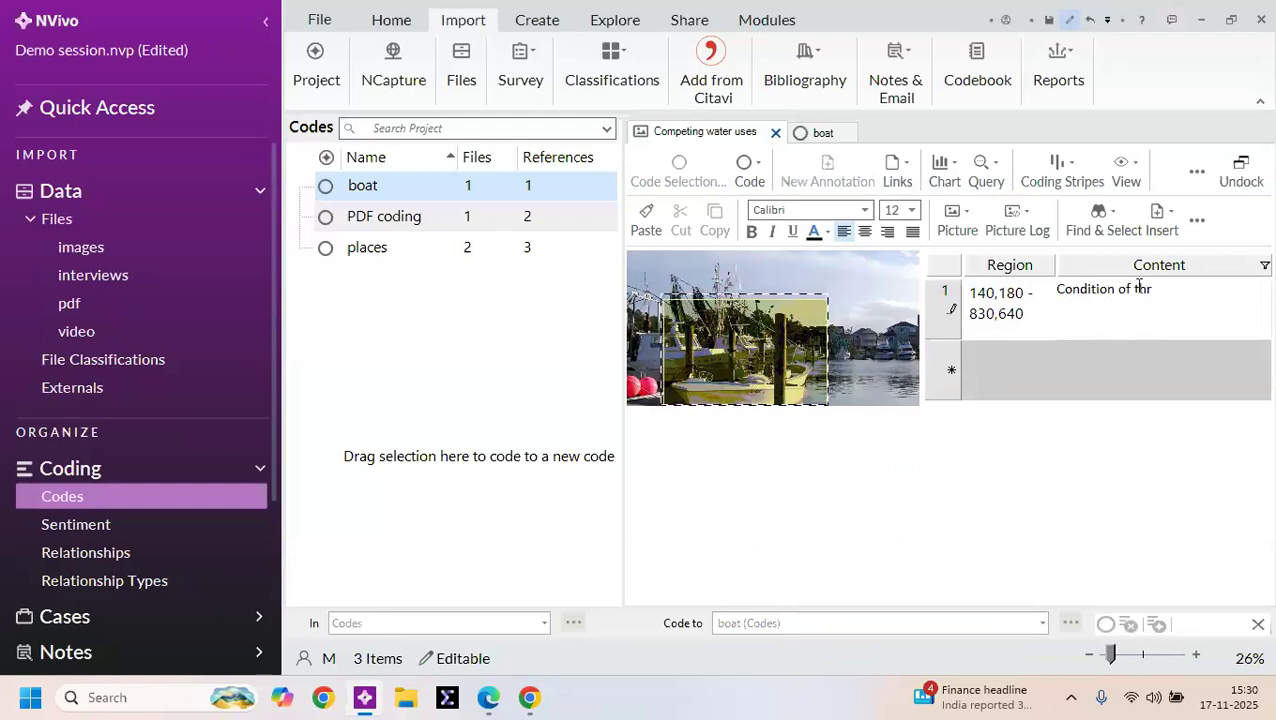
text(e)
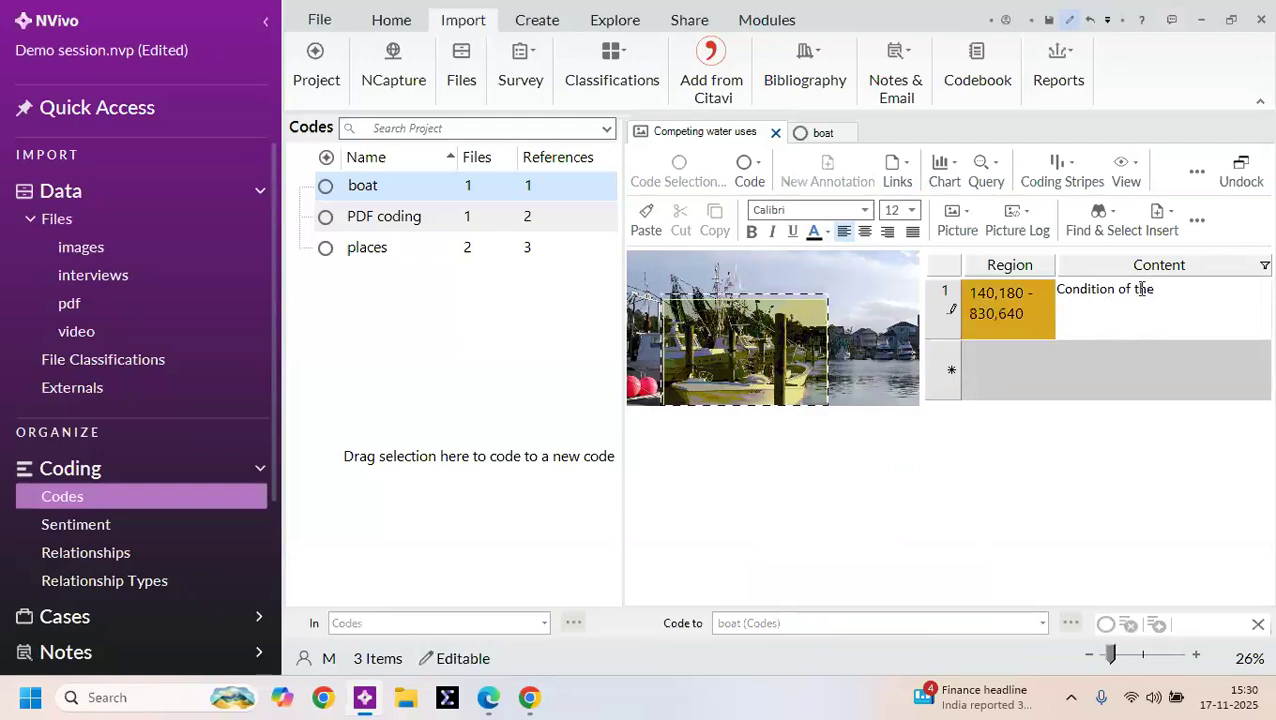
text( bos)
key(BackSpace)
text(at)
click(1128, 514)
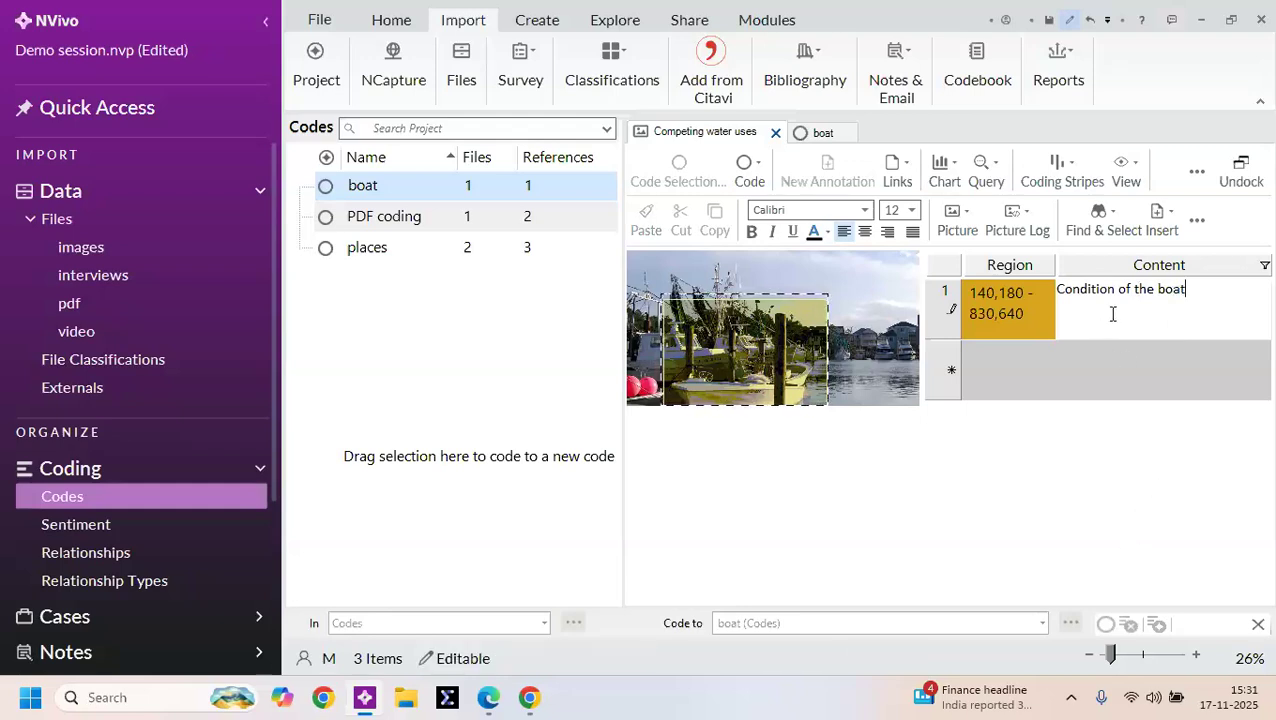
Step: Code the "Condition of the boat" log row to the existing boat code and review that code's references
right_click(1006, 300)
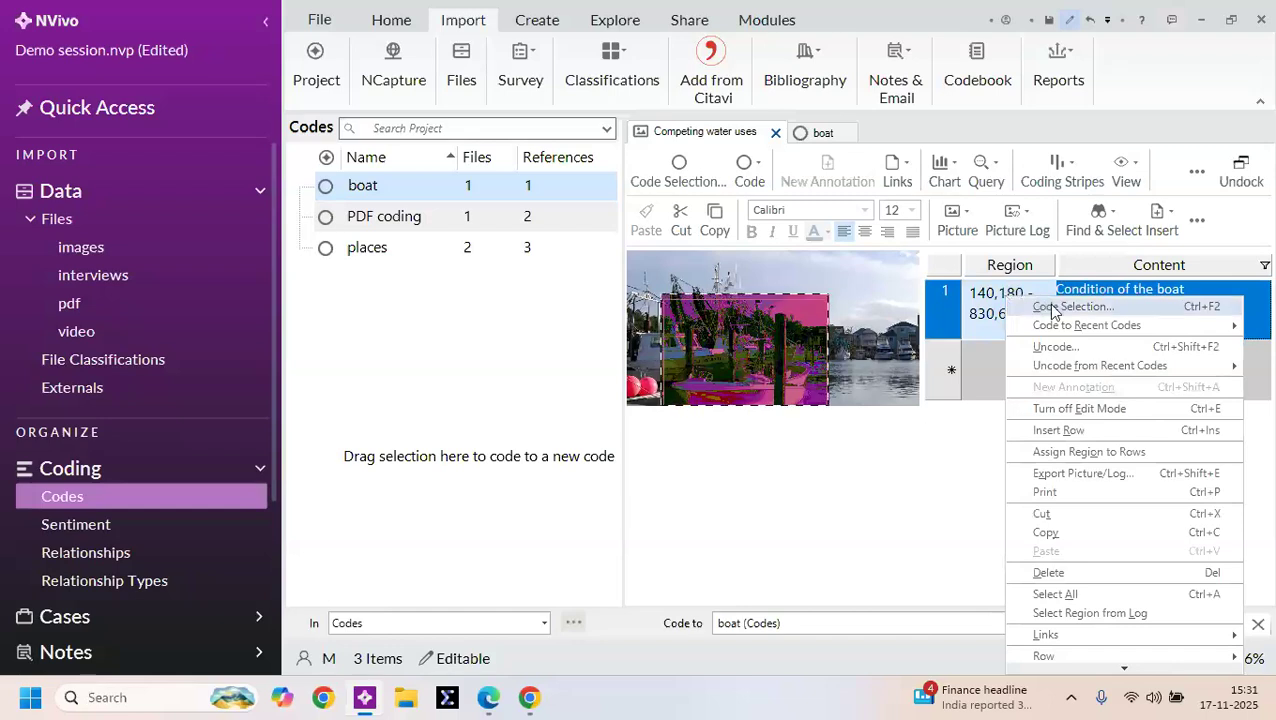
click(1050, 307)
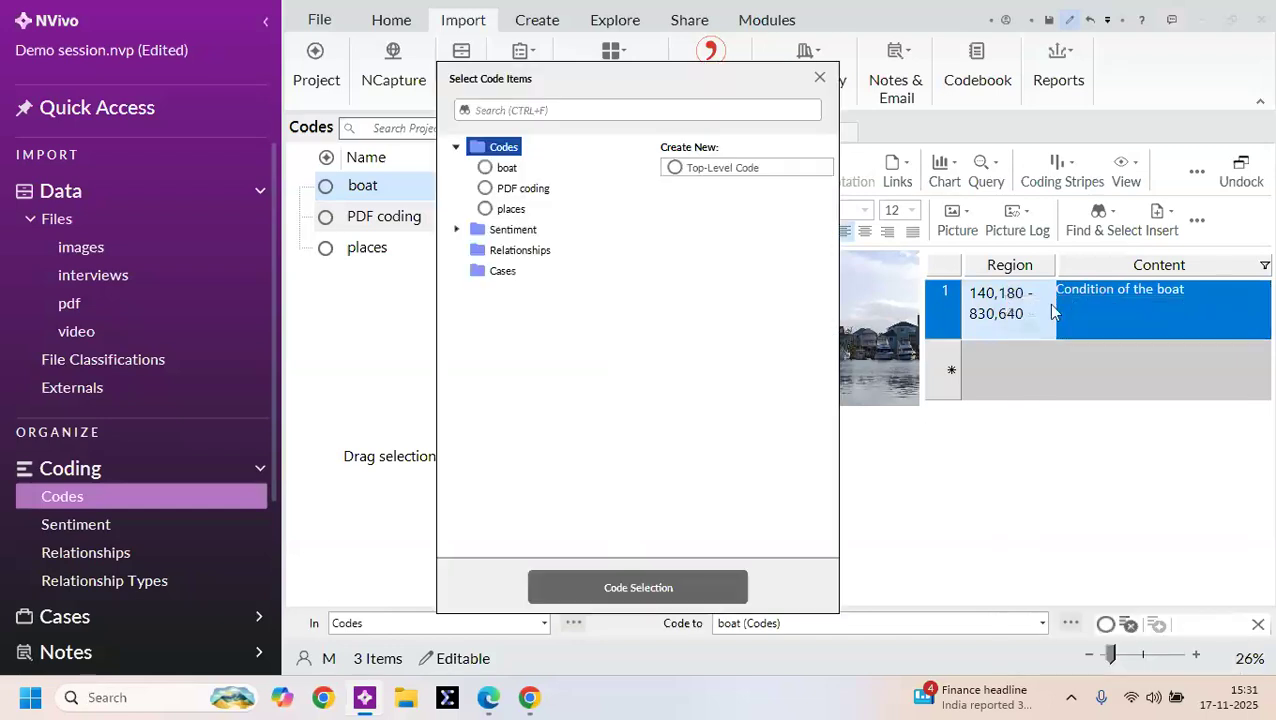
click(506, 168)
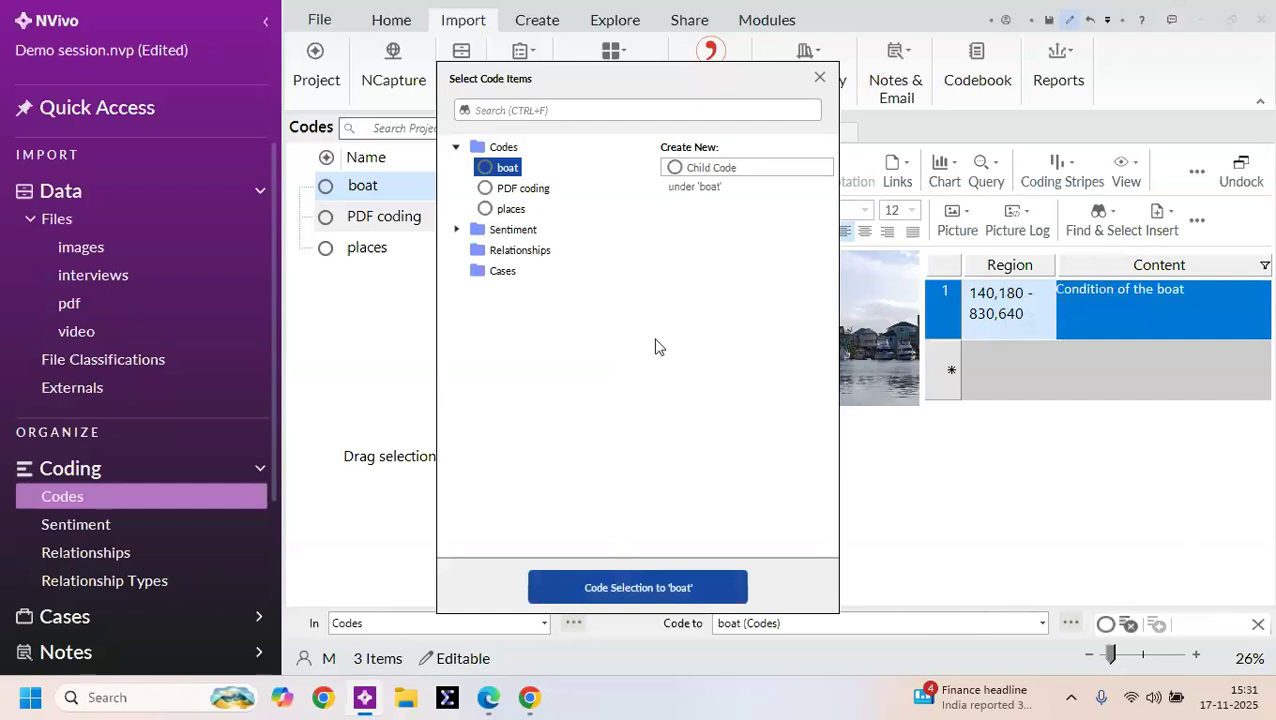
click(627, 591)
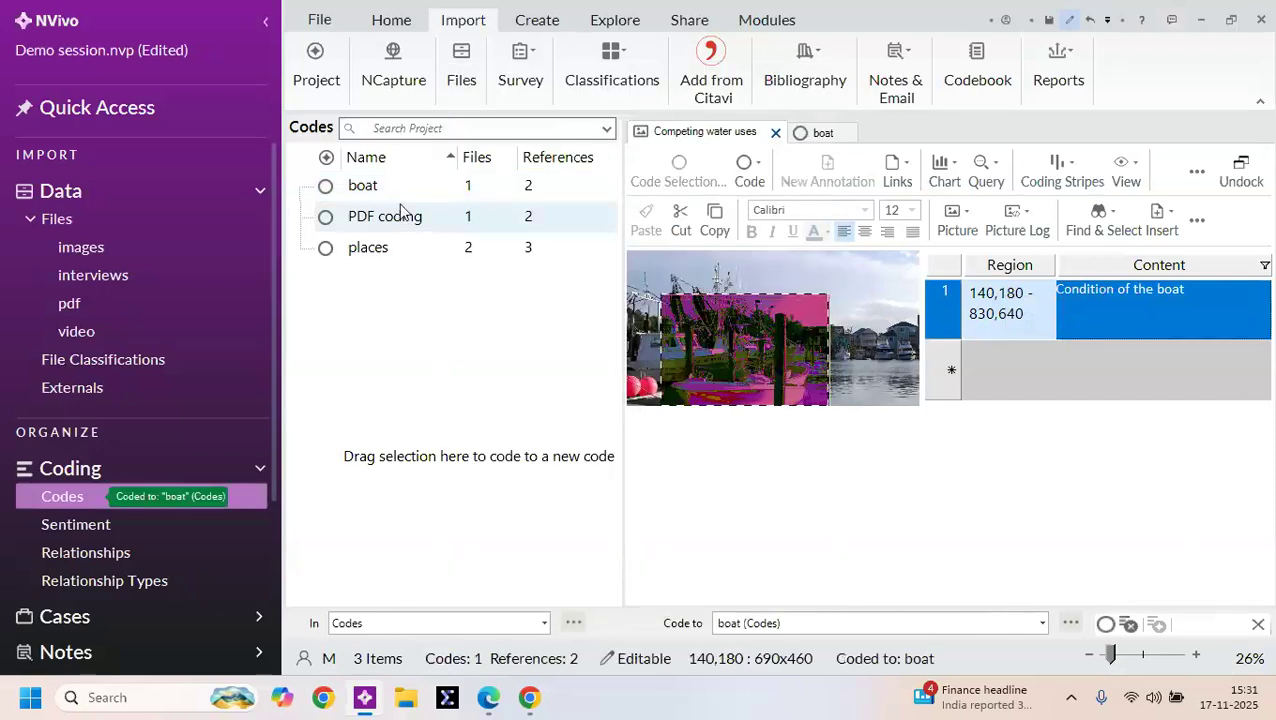
click(818, 139)
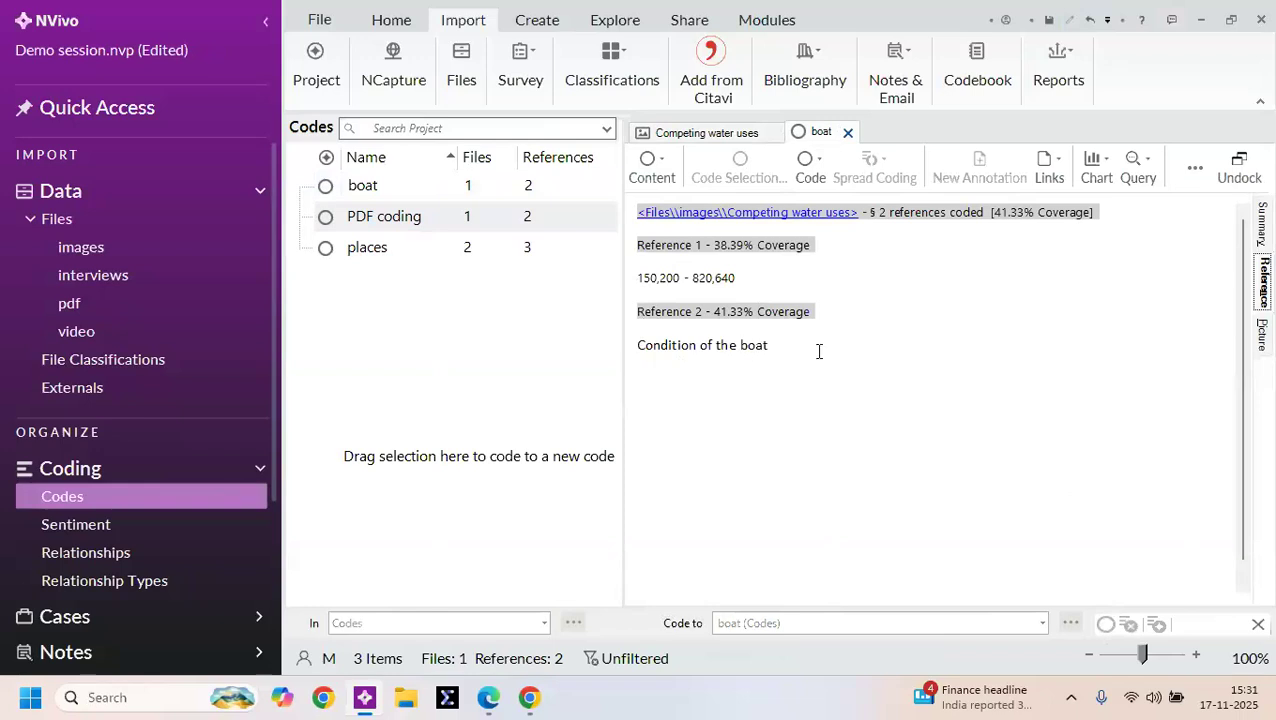
Step: Return to the Competing water uses picture to review its edit mode option, and close the open picture and boat code
right_click(772, 350)
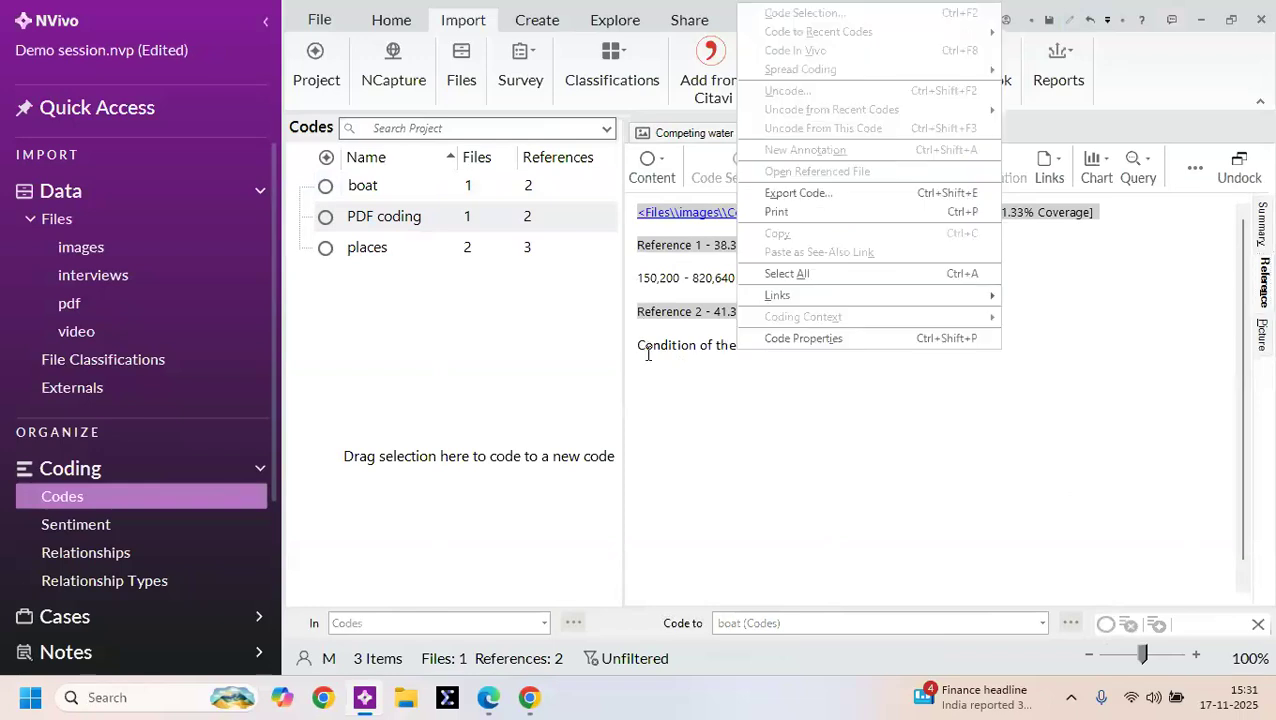
click(678, 391)
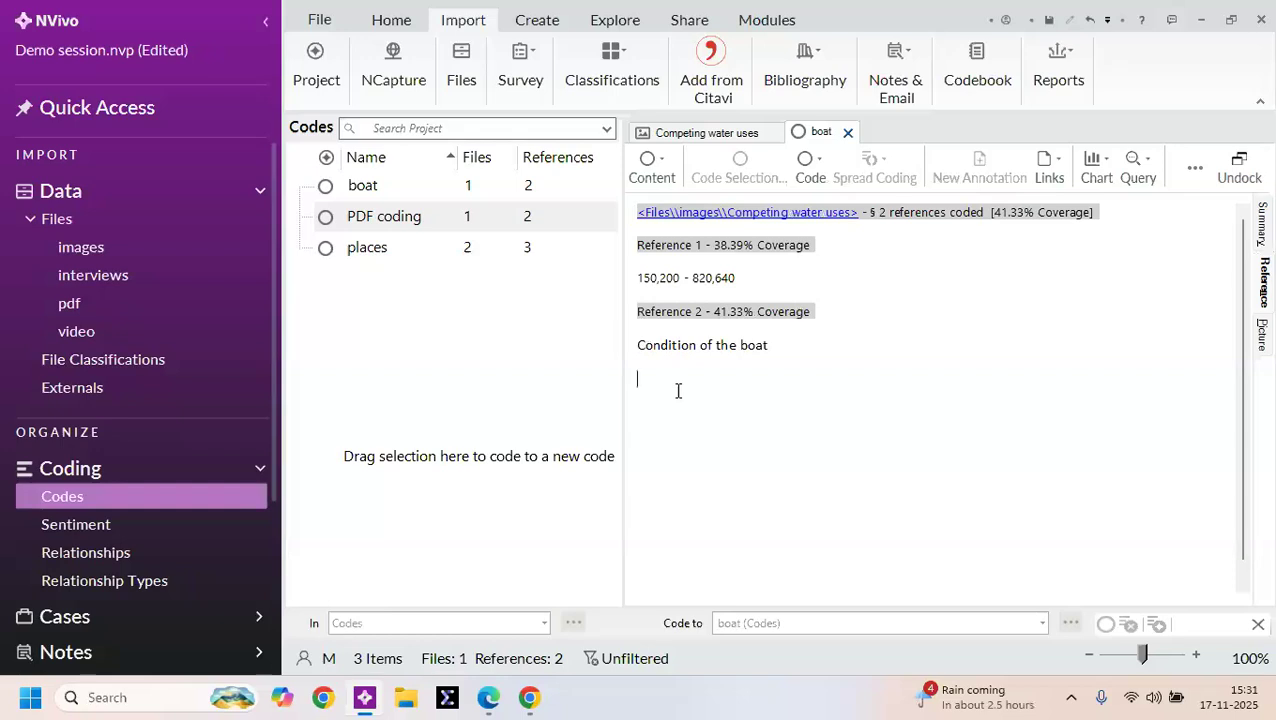
click(731, 138)
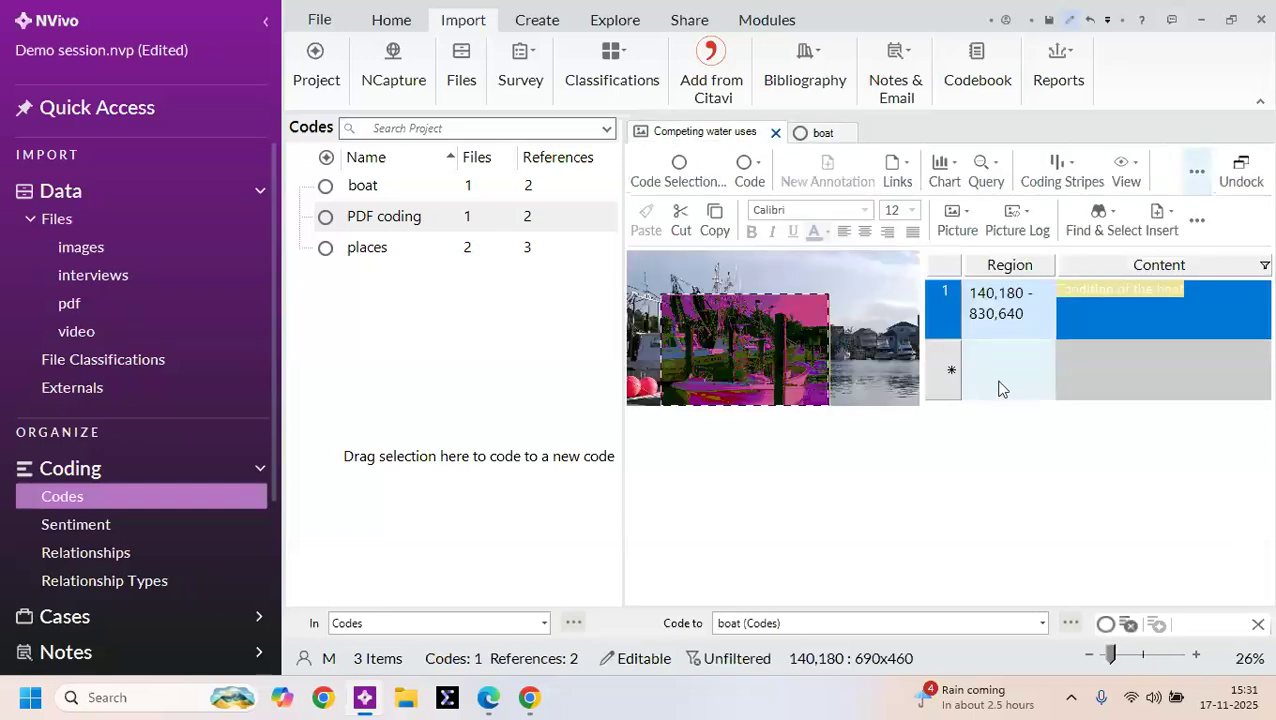
click(1199, 182)
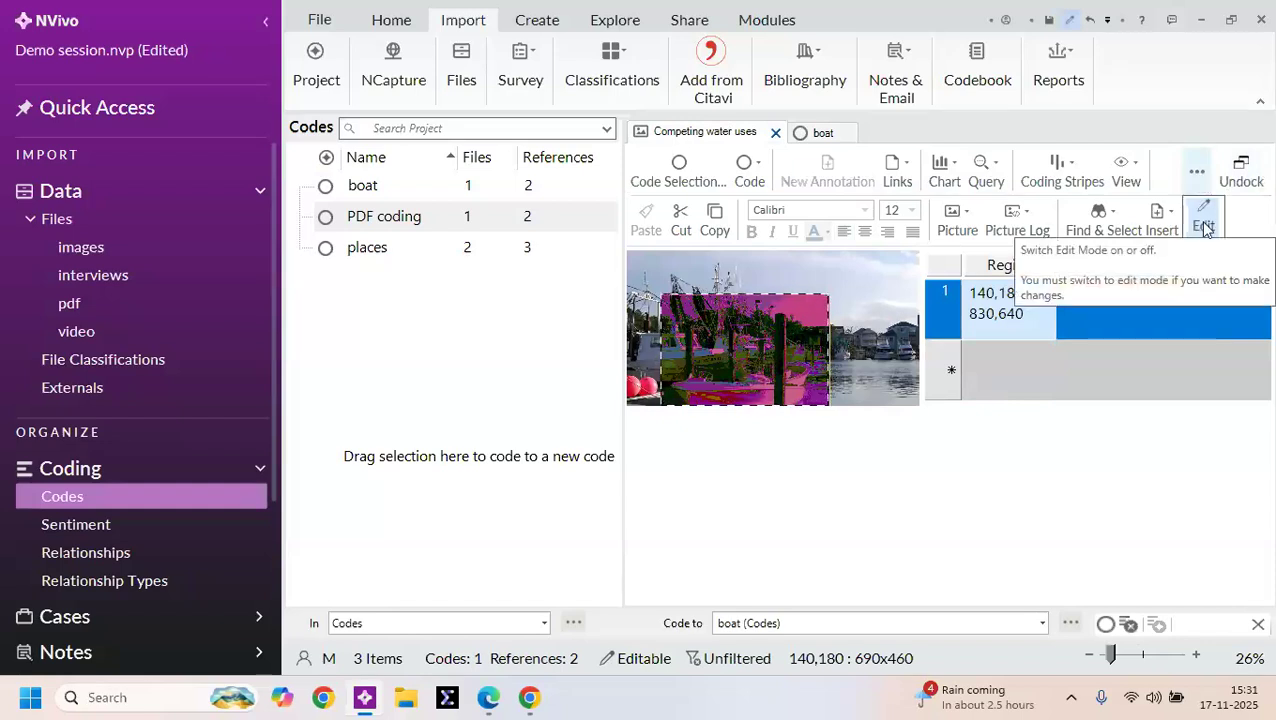
click(953, 495)
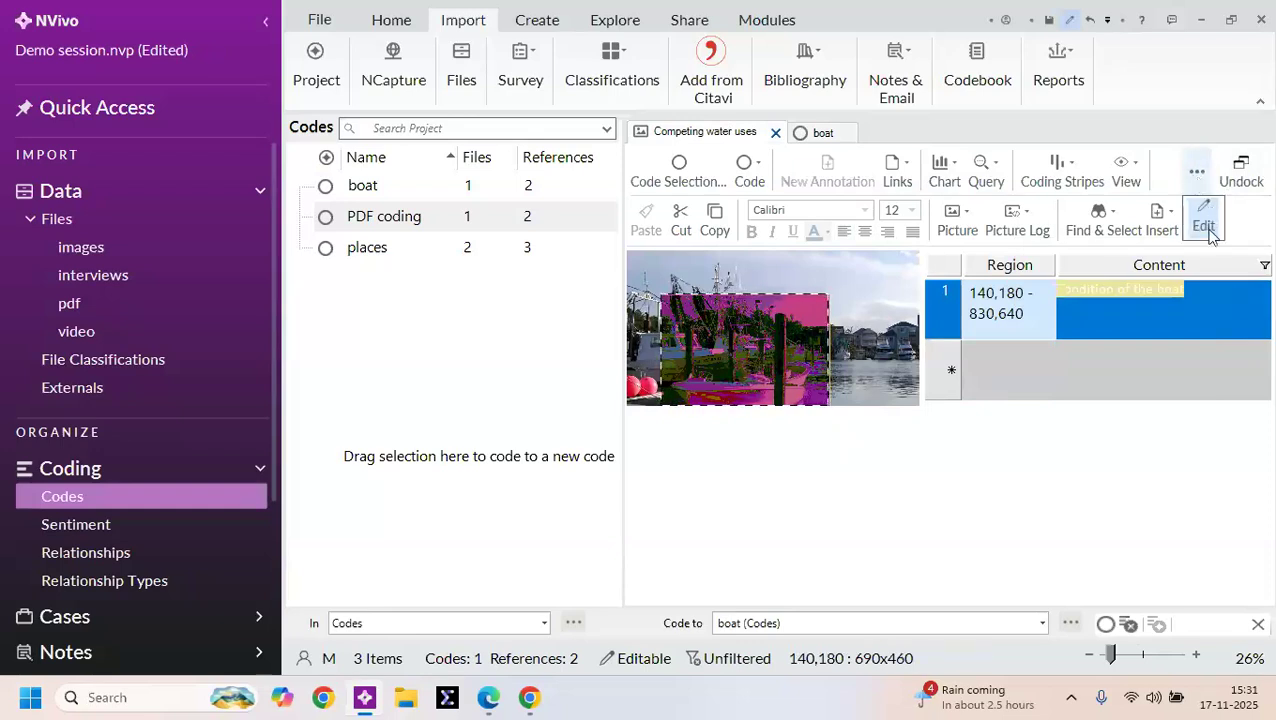
click(1206, 226)
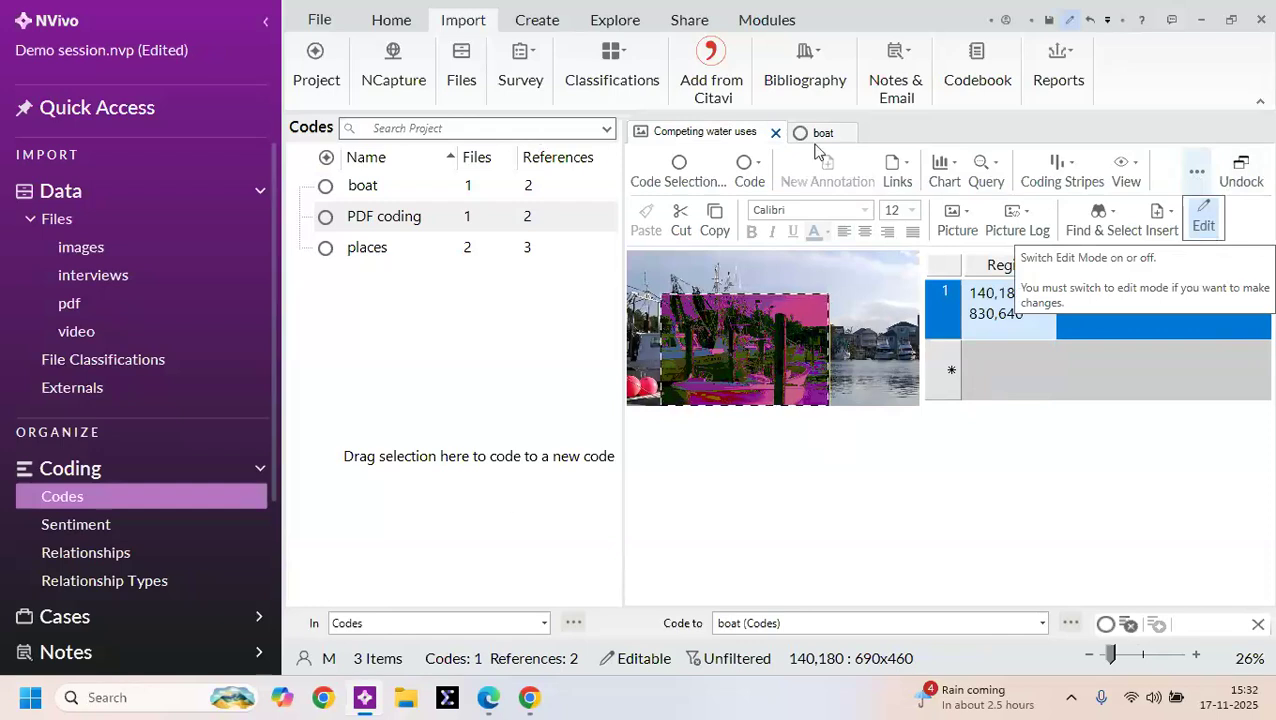
click(847, 133)
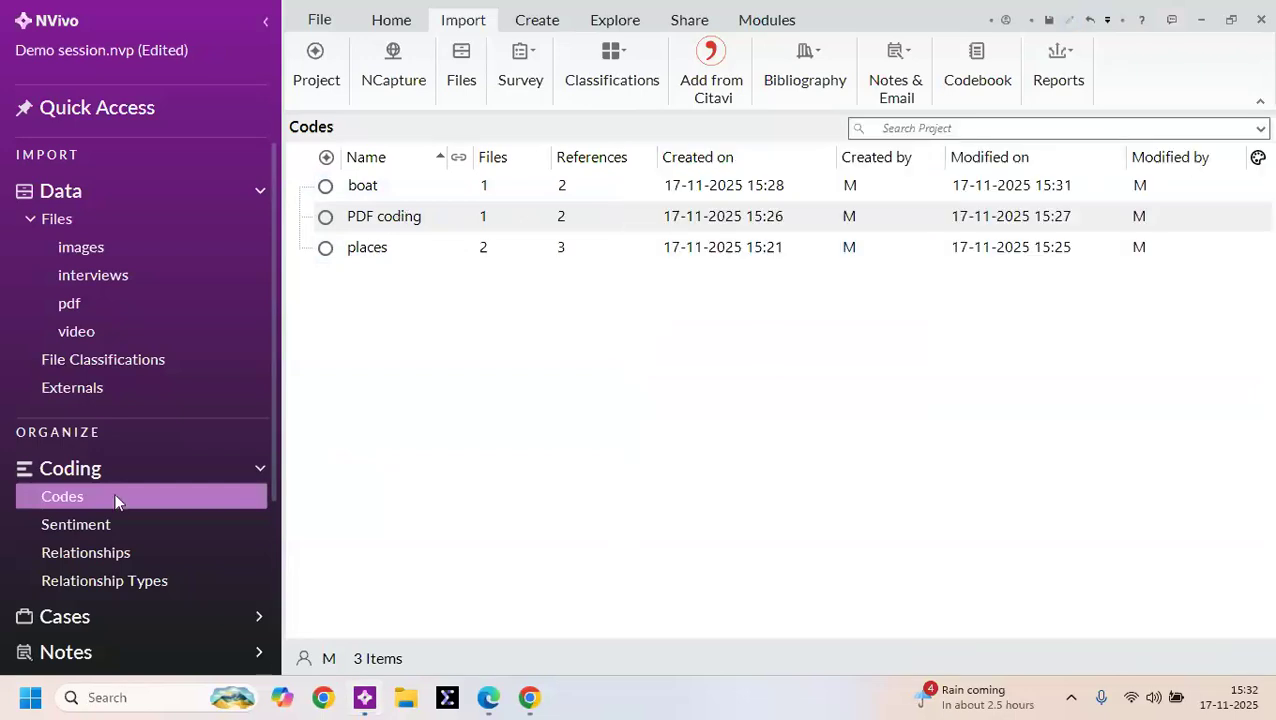
right_click(116, 508)
right_click(110, 507)
click(474, 414)
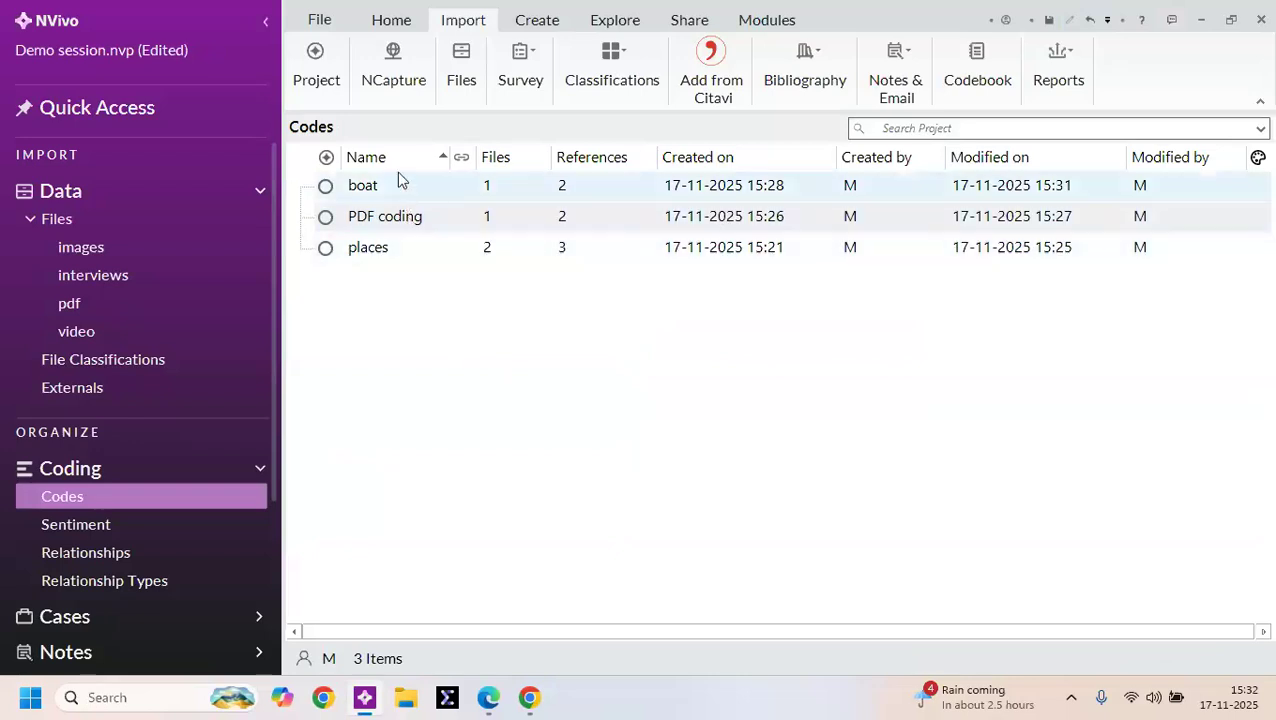
Step: Request AI-suggested child codes for the places code and accept the AI Terms of Use after opening them
right_click(370, 250)
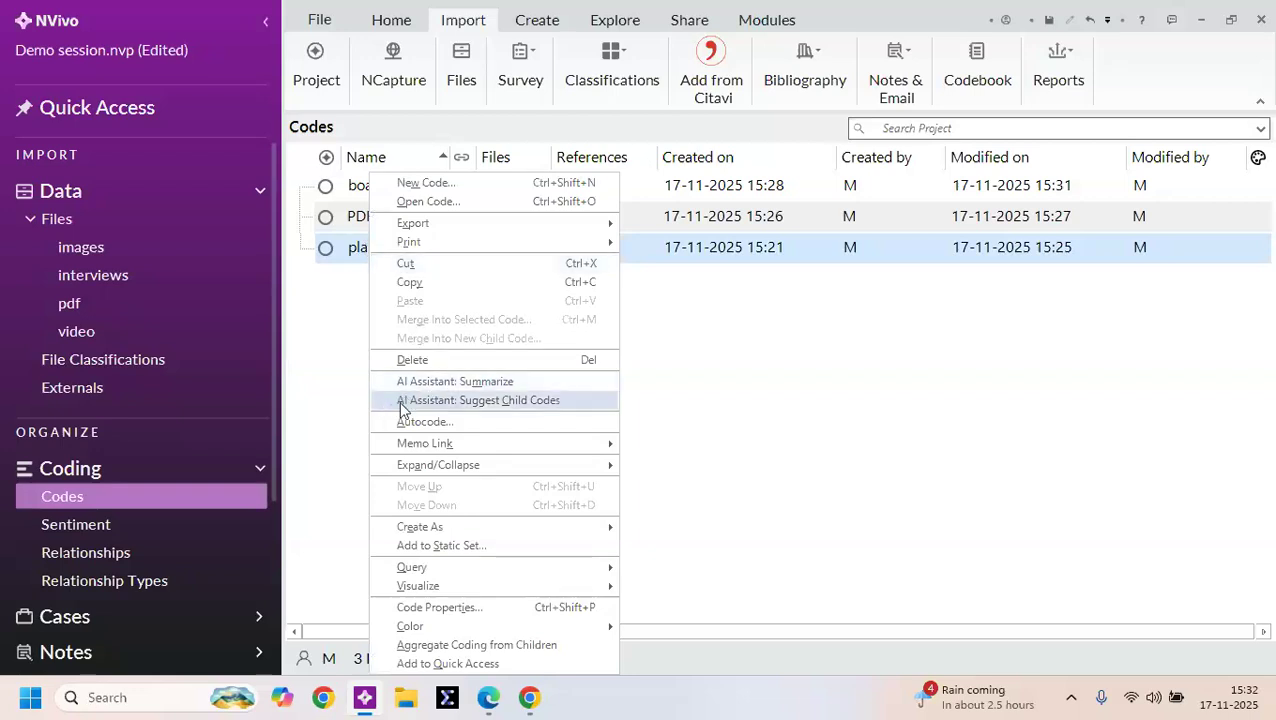
click(479, 402)
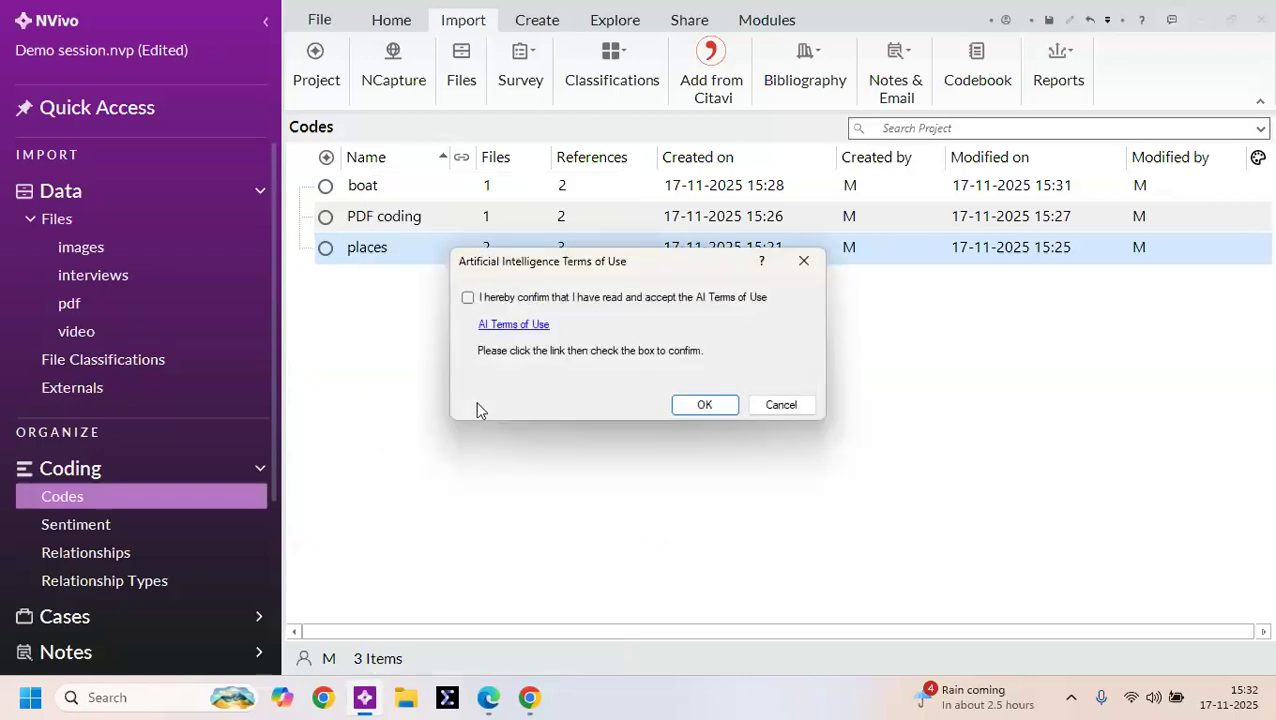
click(510, 325)
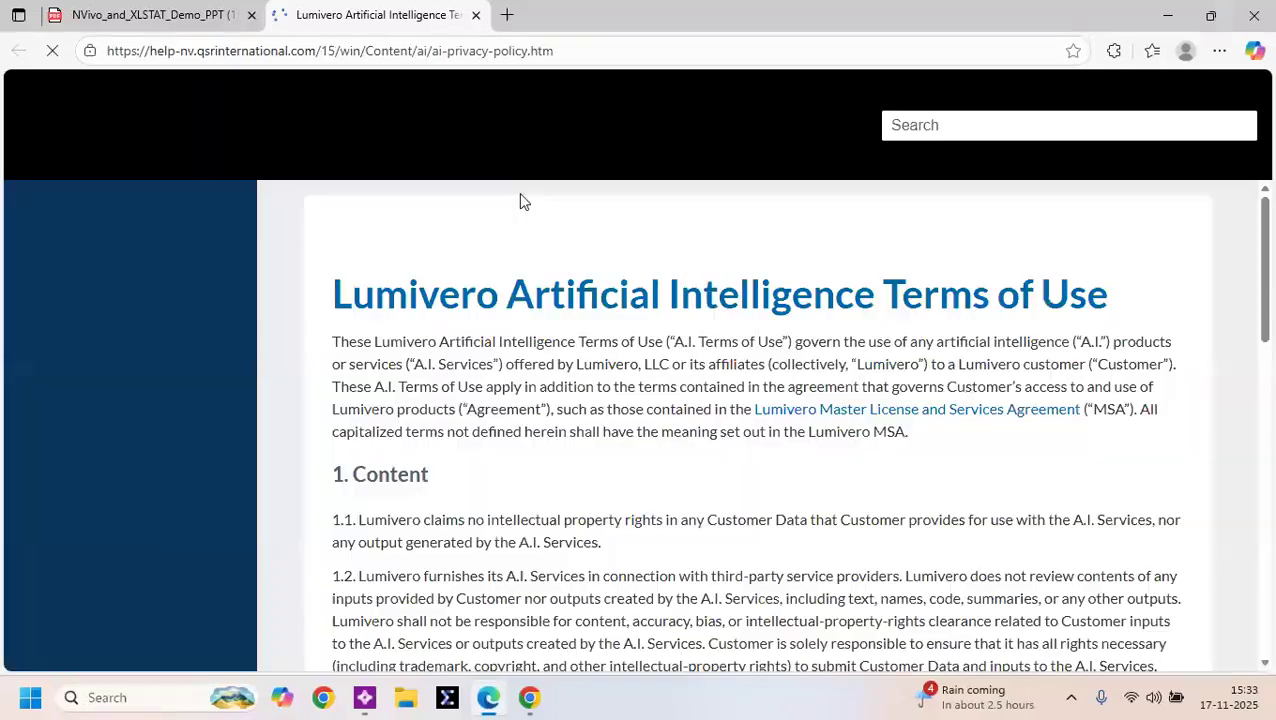
click(1168, 12)
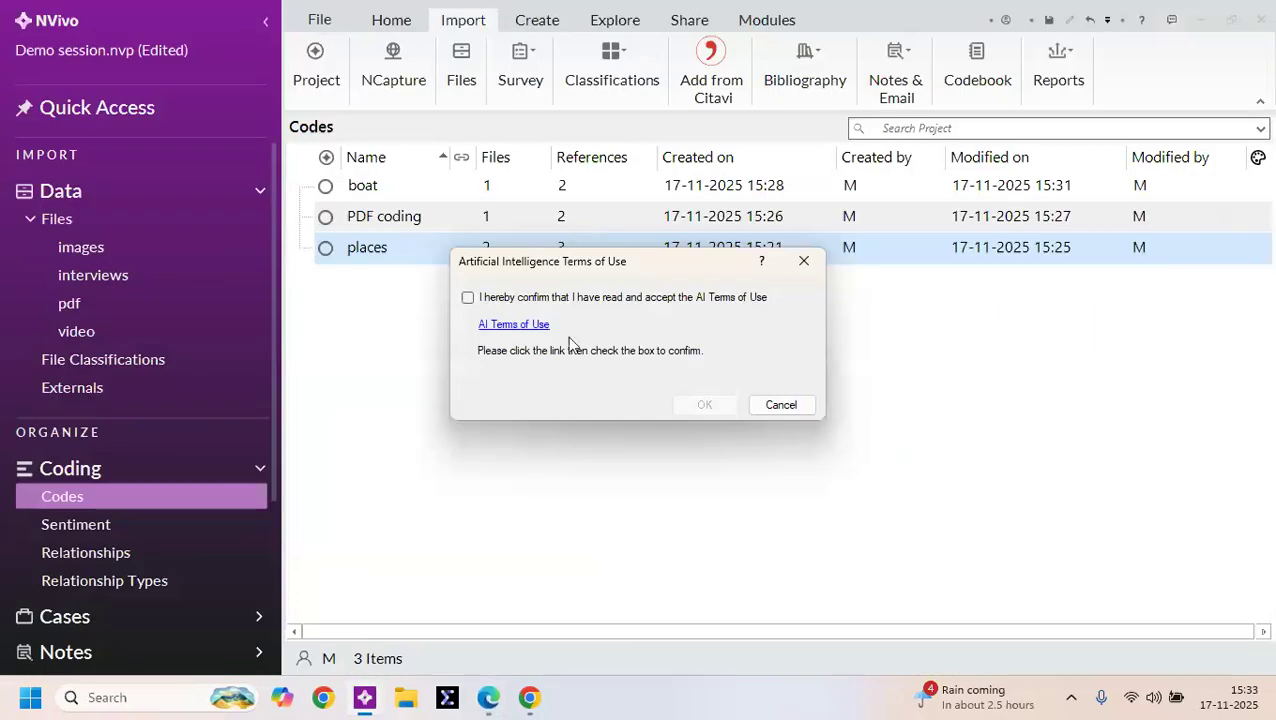
click(468, 299)
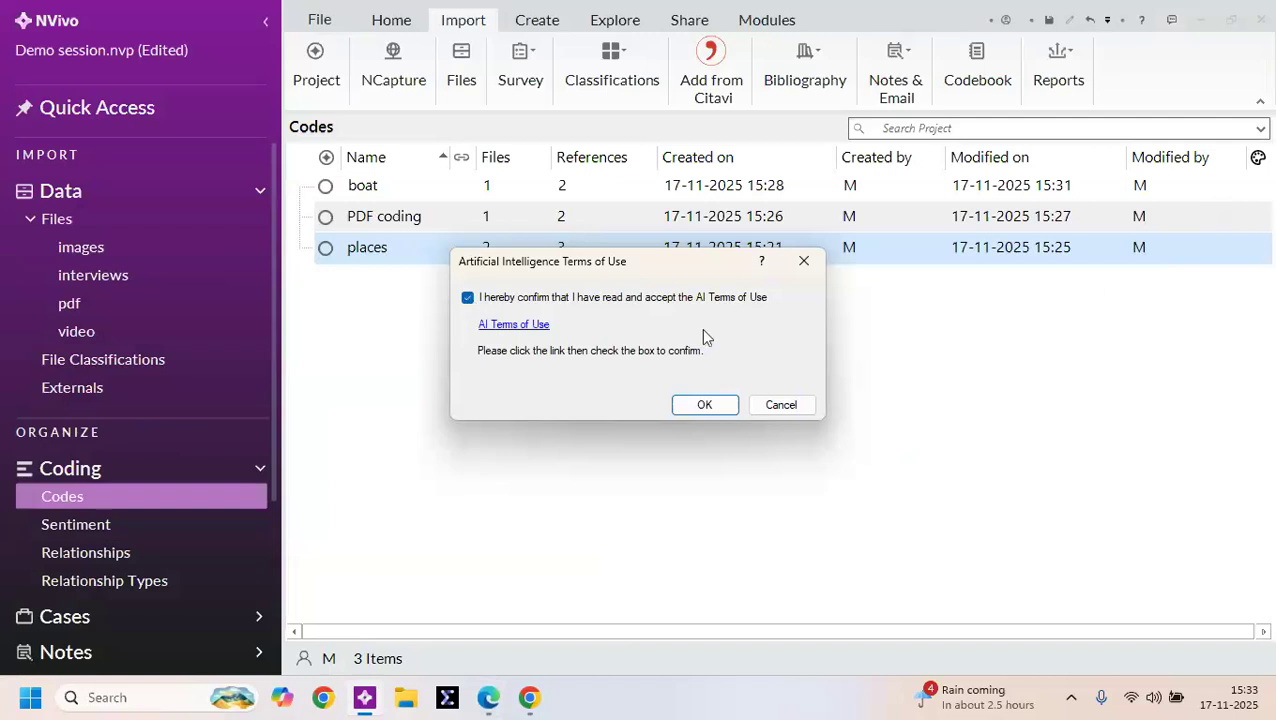
click(705, 405)
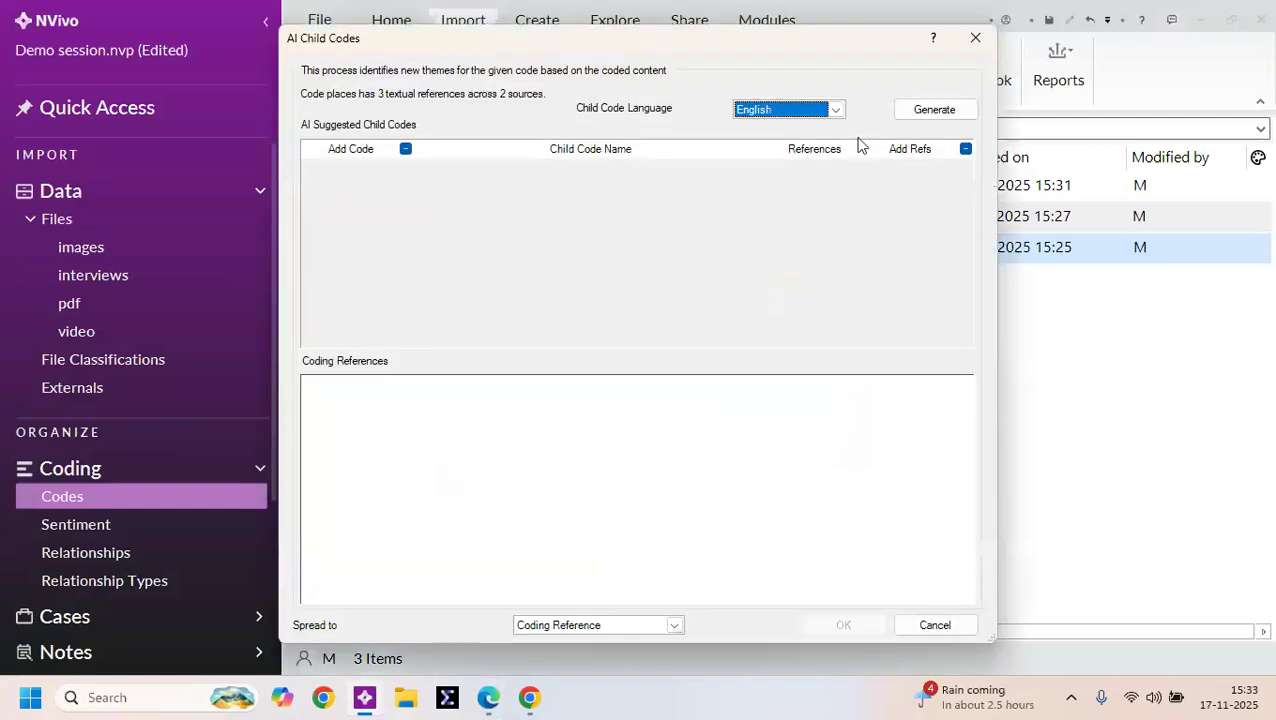
Step: Keep English as the child code language and generate the suggested child codes for places
click(836, 110)
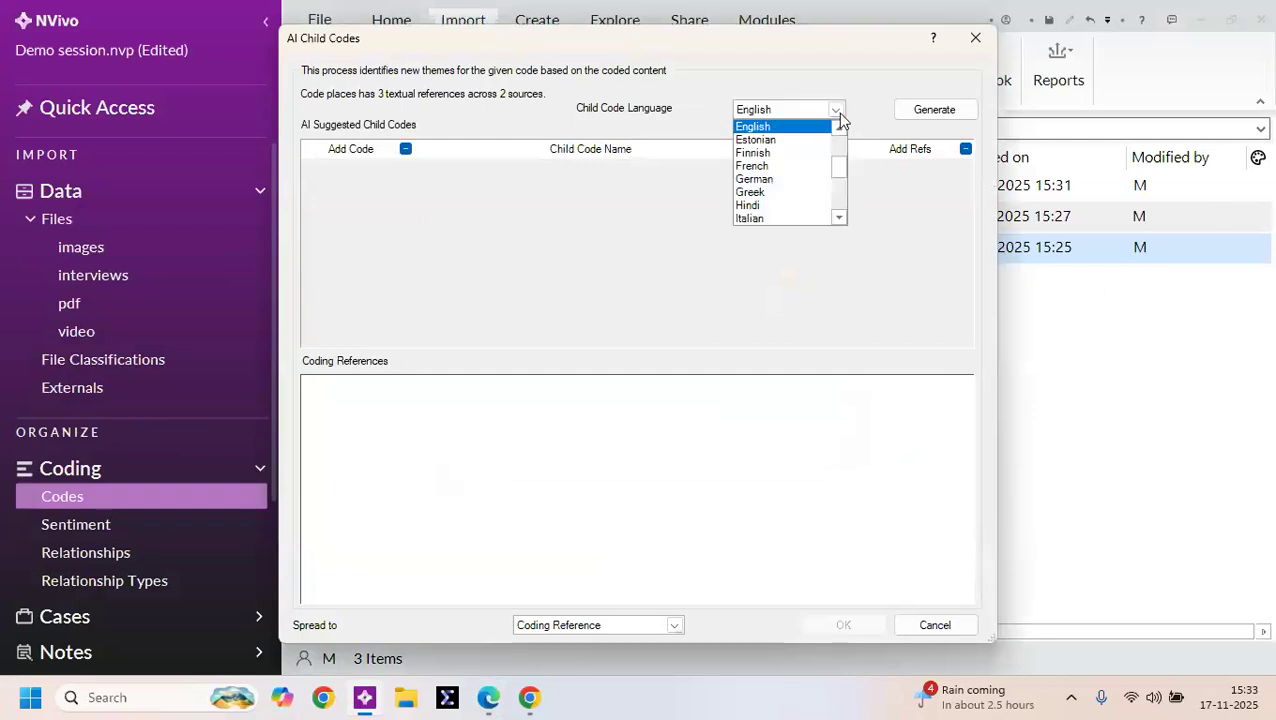
scroll(770, 160, down, 3)
scroll(765, 175, up, 3)
click(778, 127)
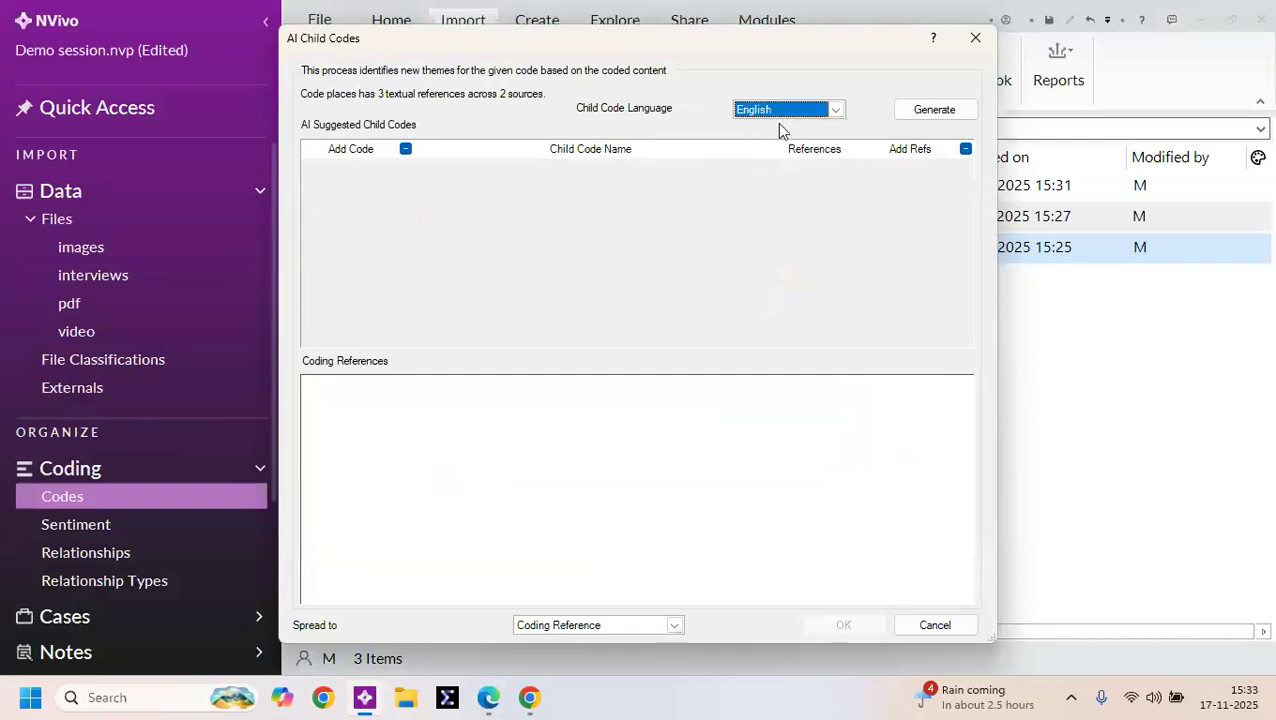
click(938, 110)
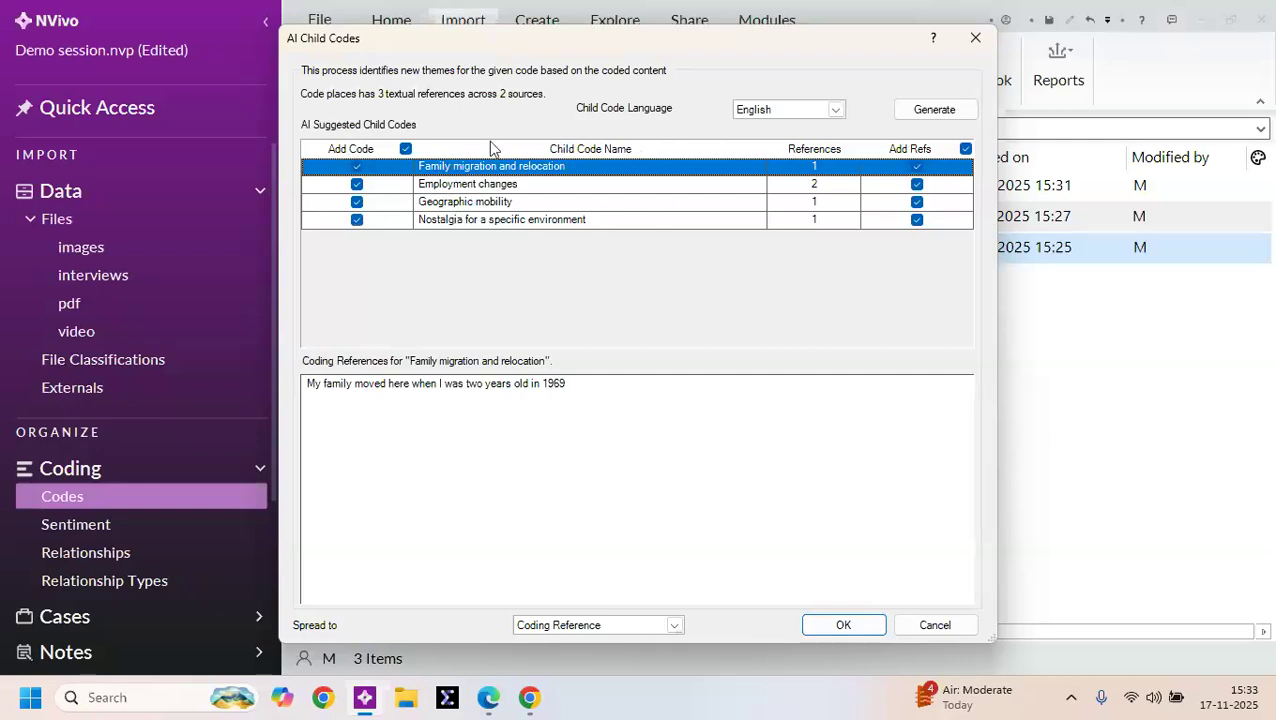
Step: Exclude "Nostalgia for a specific environment", add the other suggested child codes with their references, and expand the places code
click(360, 222)
click(357, 220)
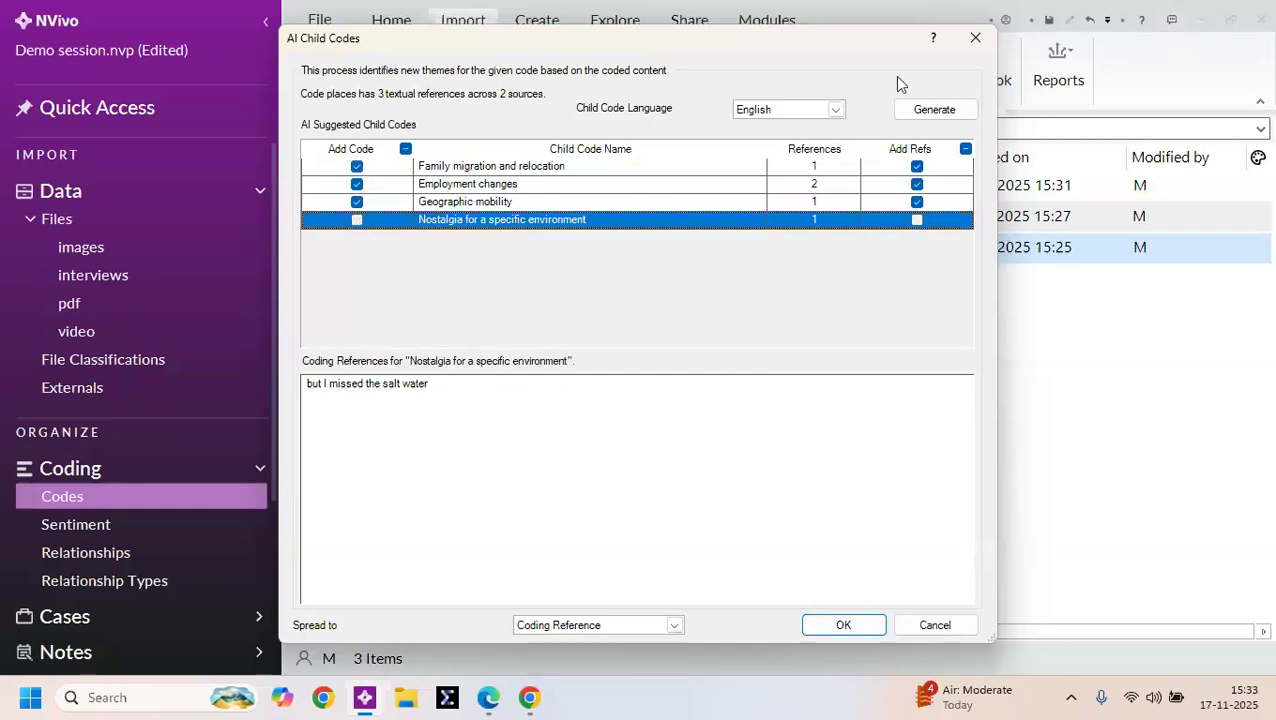
click(834, 622)
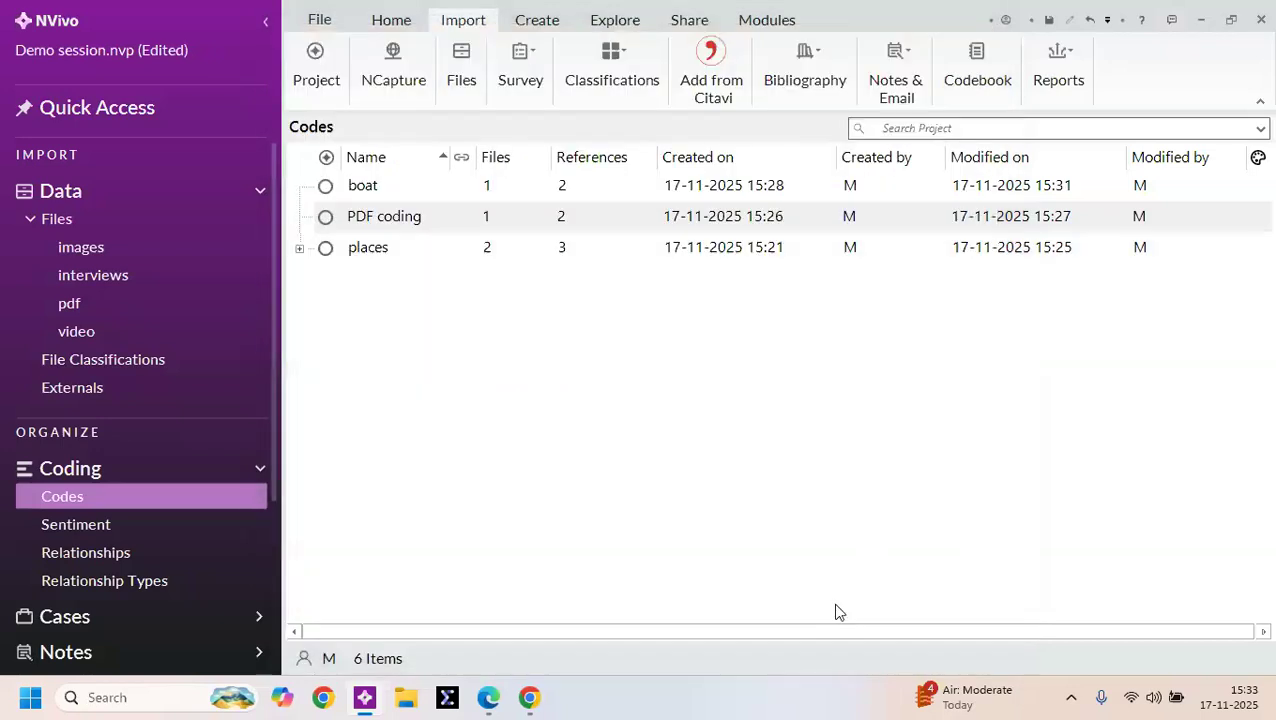
click(300, 250)
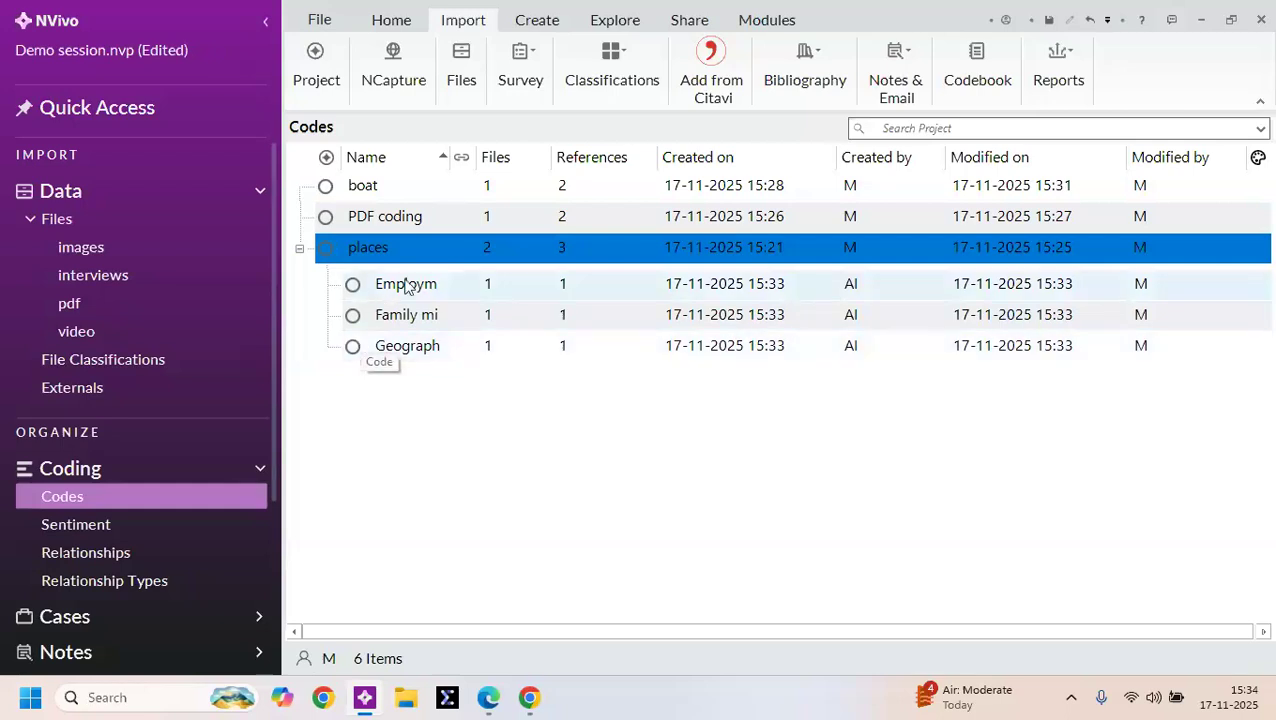
Step: Create a Word Frequency query and choose the Files folder with its subfolders as the selected items to search
click(612, 24)
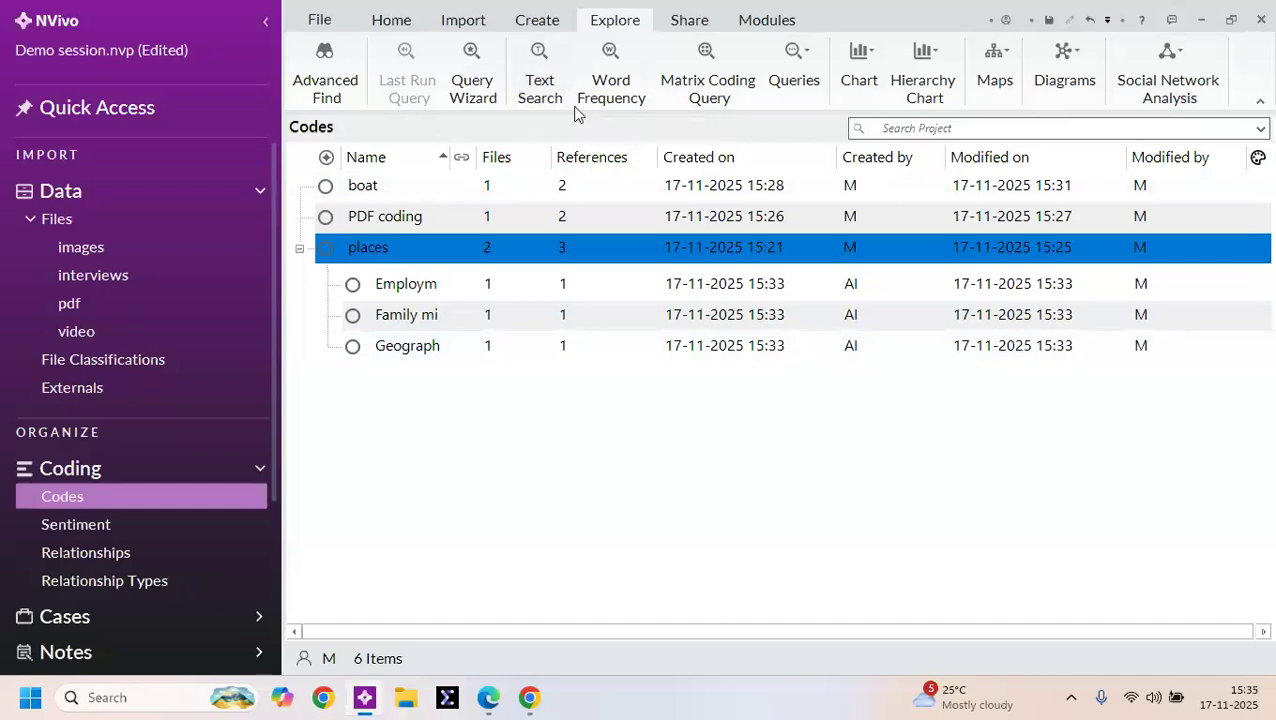
click(610, 64)
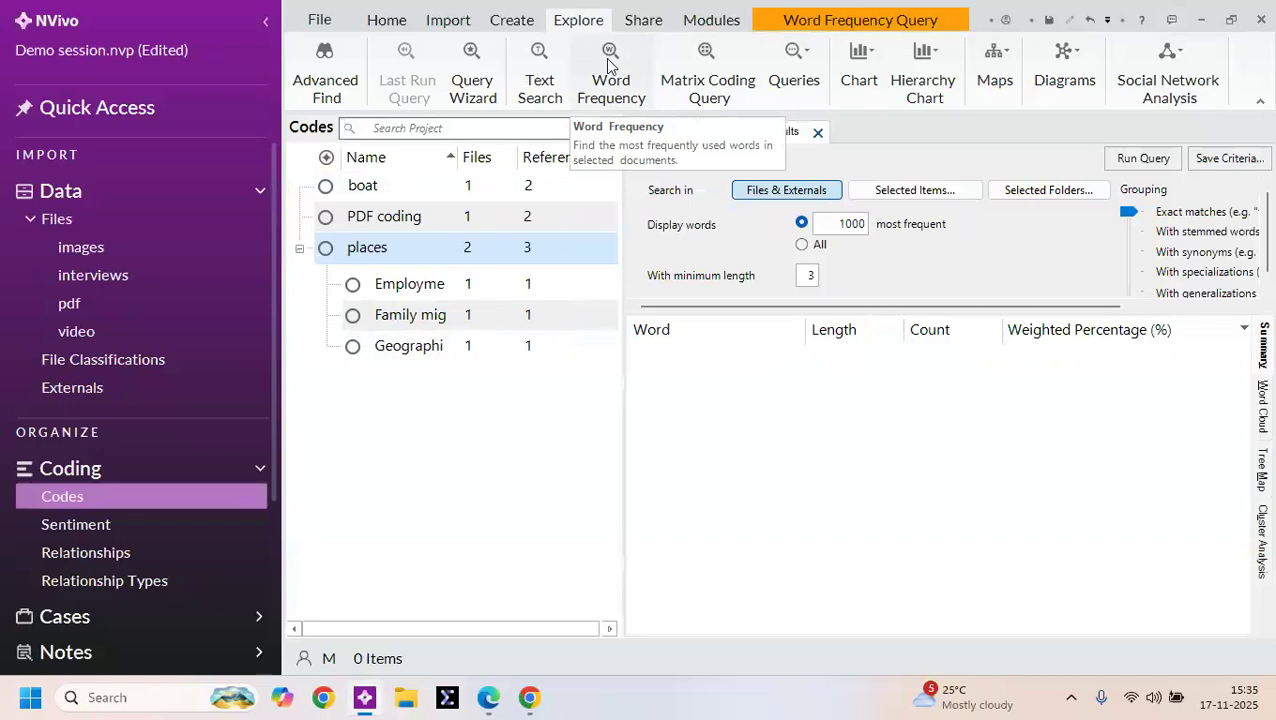
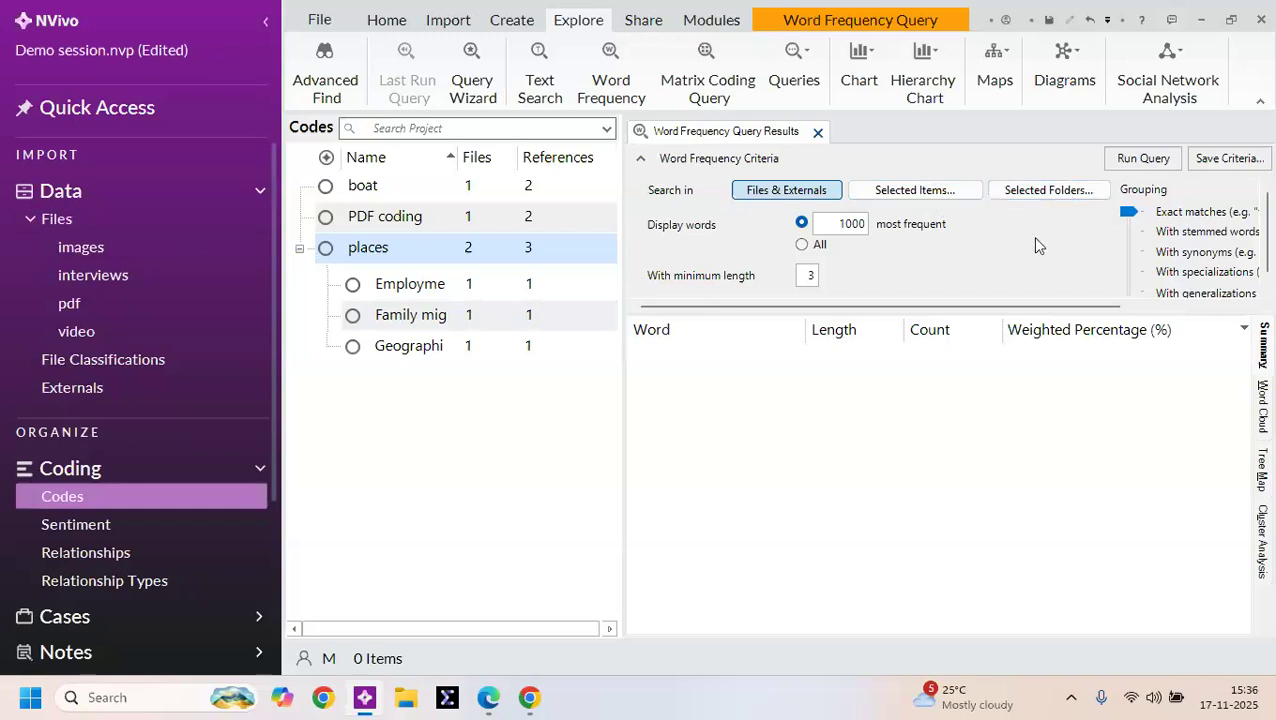
click(918, 192)
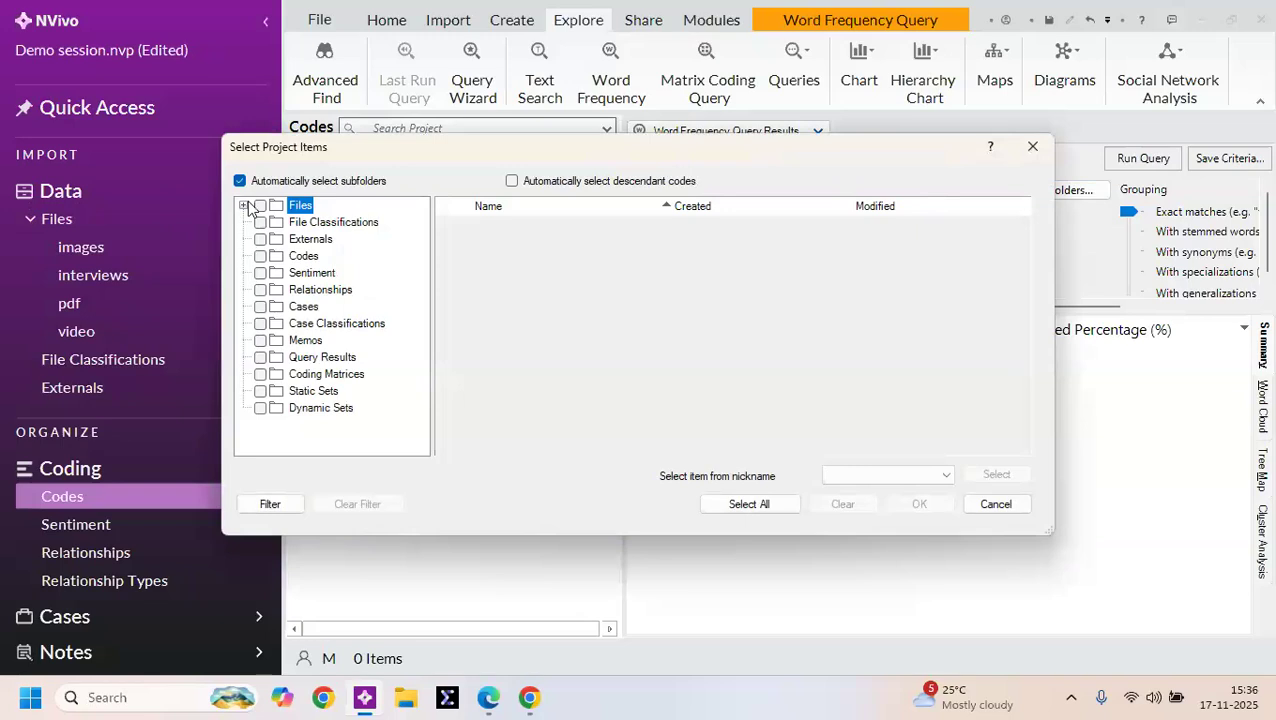
click(260, 207)
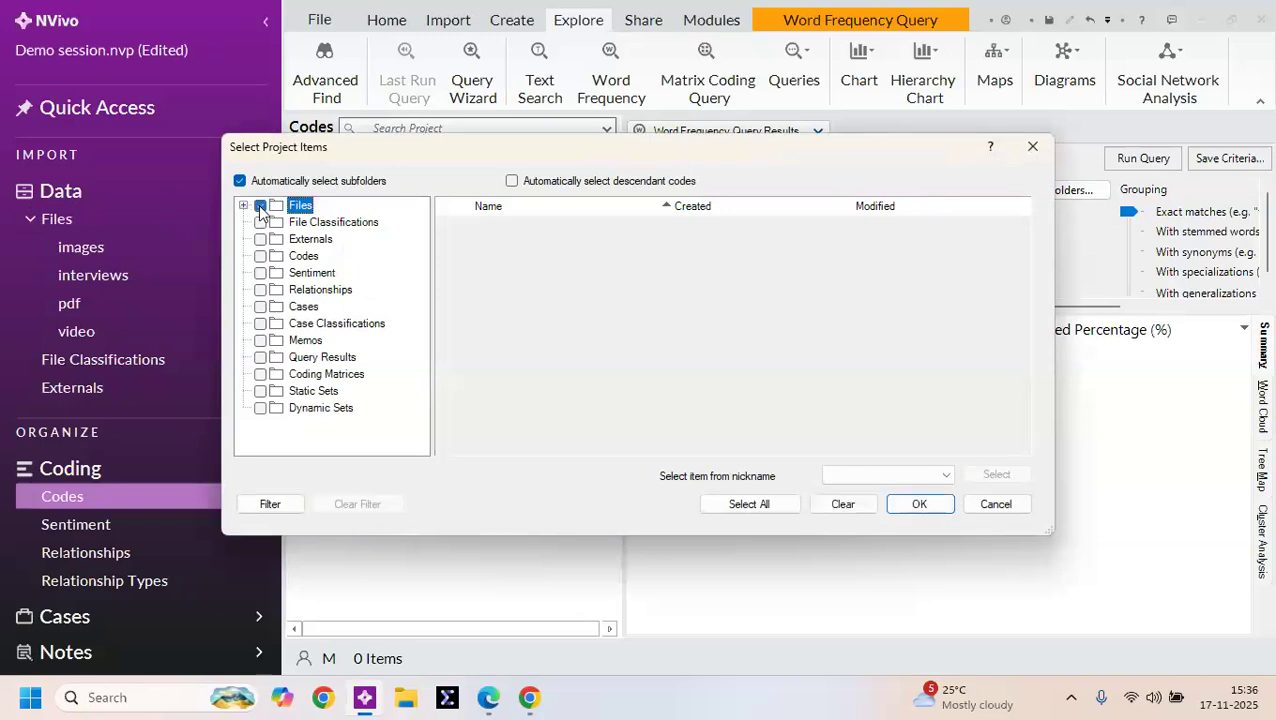
Step: Limit the query's selected items to the interviews and pdf file folders, excluding images and video
click(243, 206)
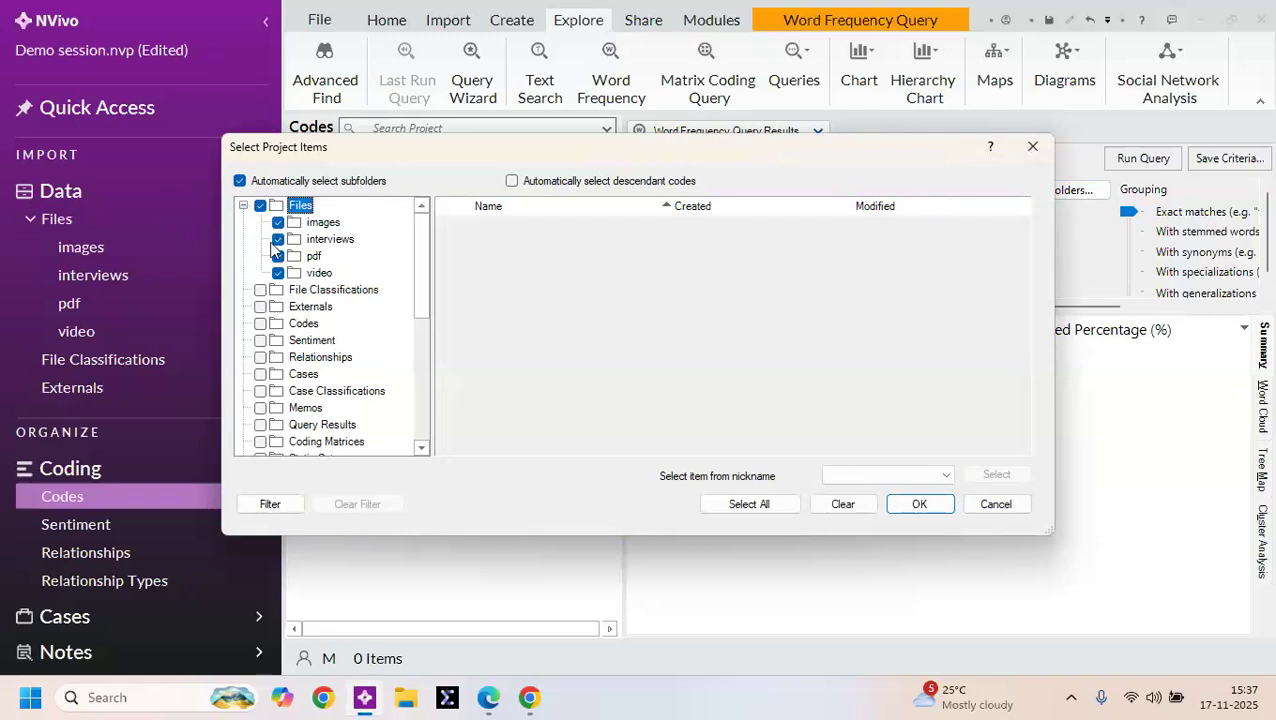
click(278, 223)
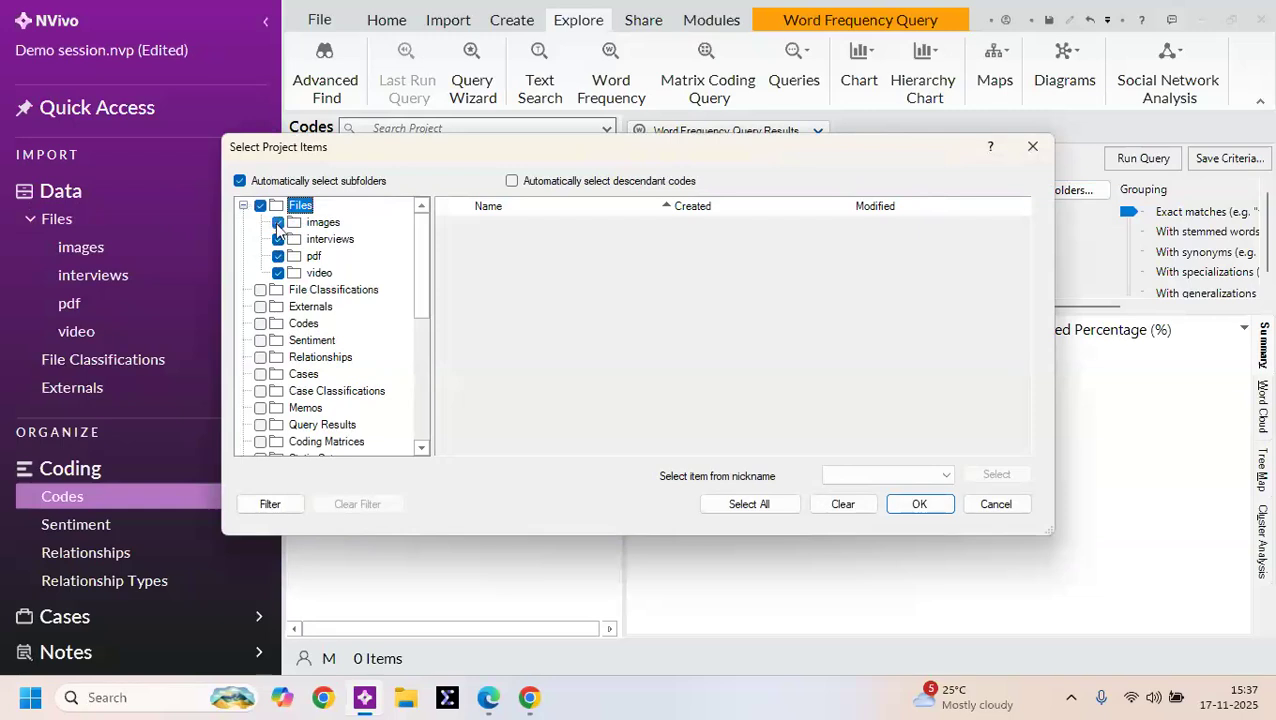
right_click(277, 274)
click(278, 273)
click(917, 504)
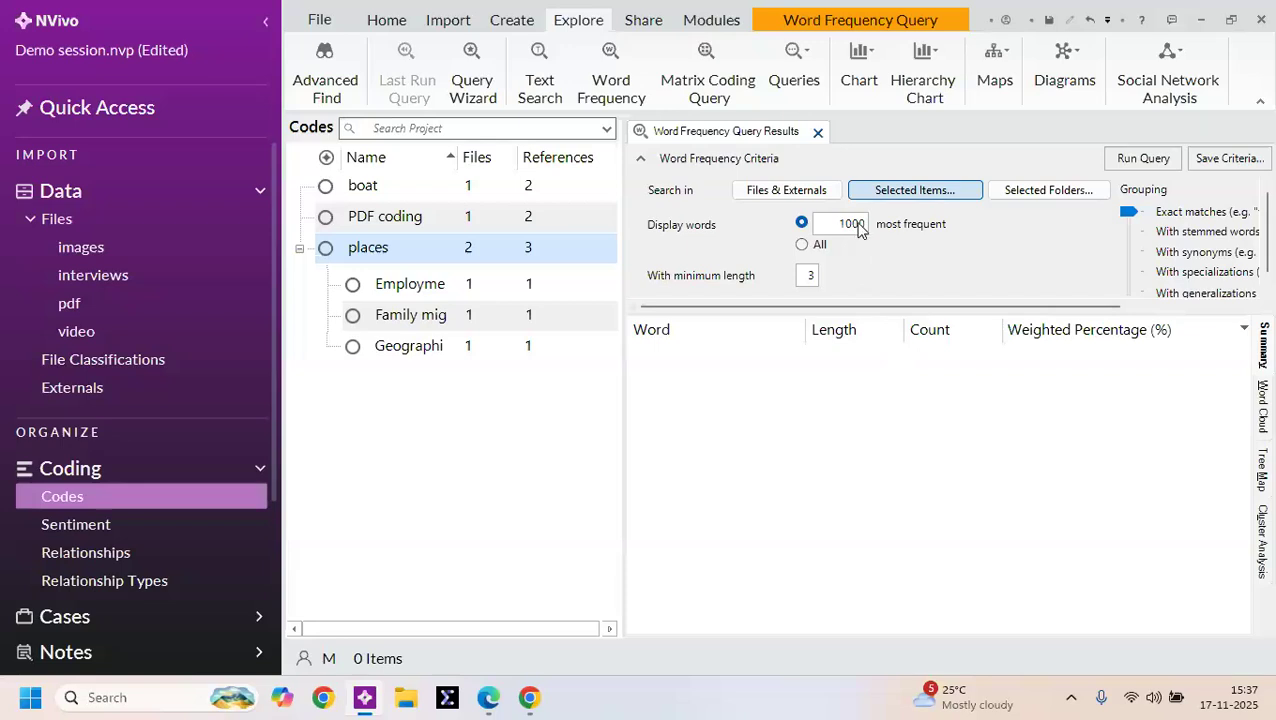
Step: Set the word frequency criteria to the 100 most frequent words with a minimum length of 5
key(BackSpace)
right_click(810, 278)
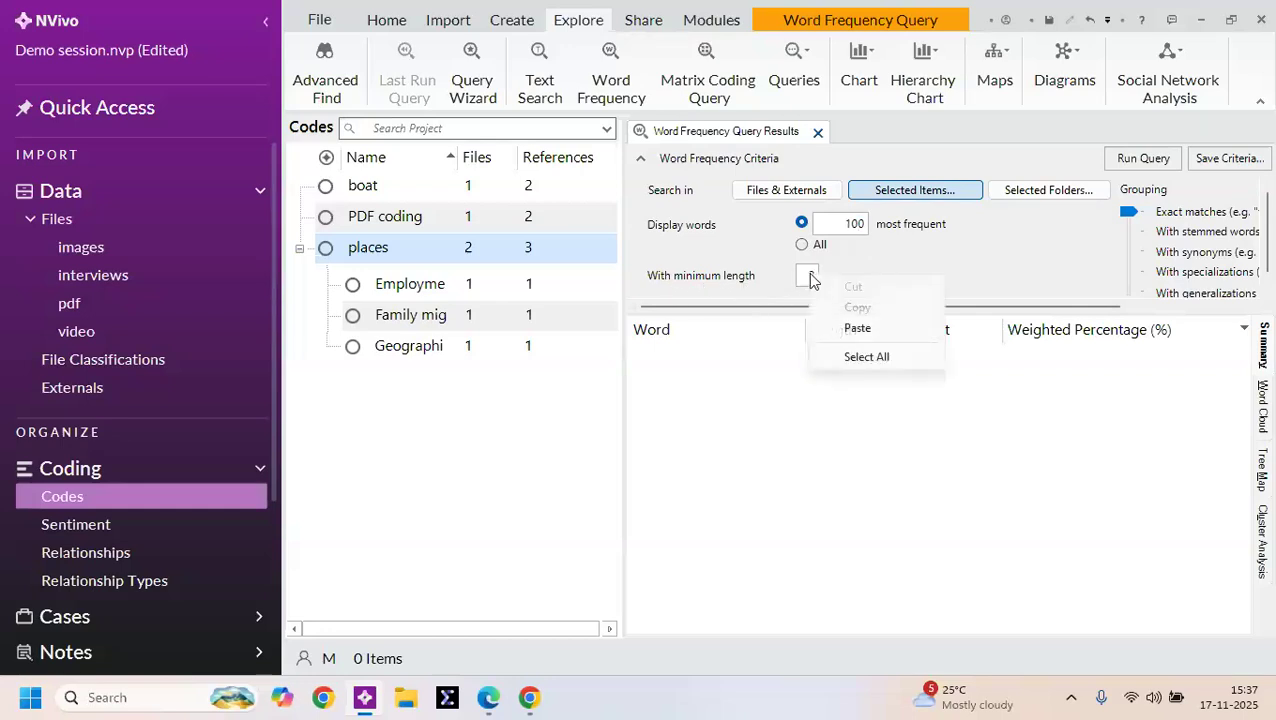
click(808, 276)
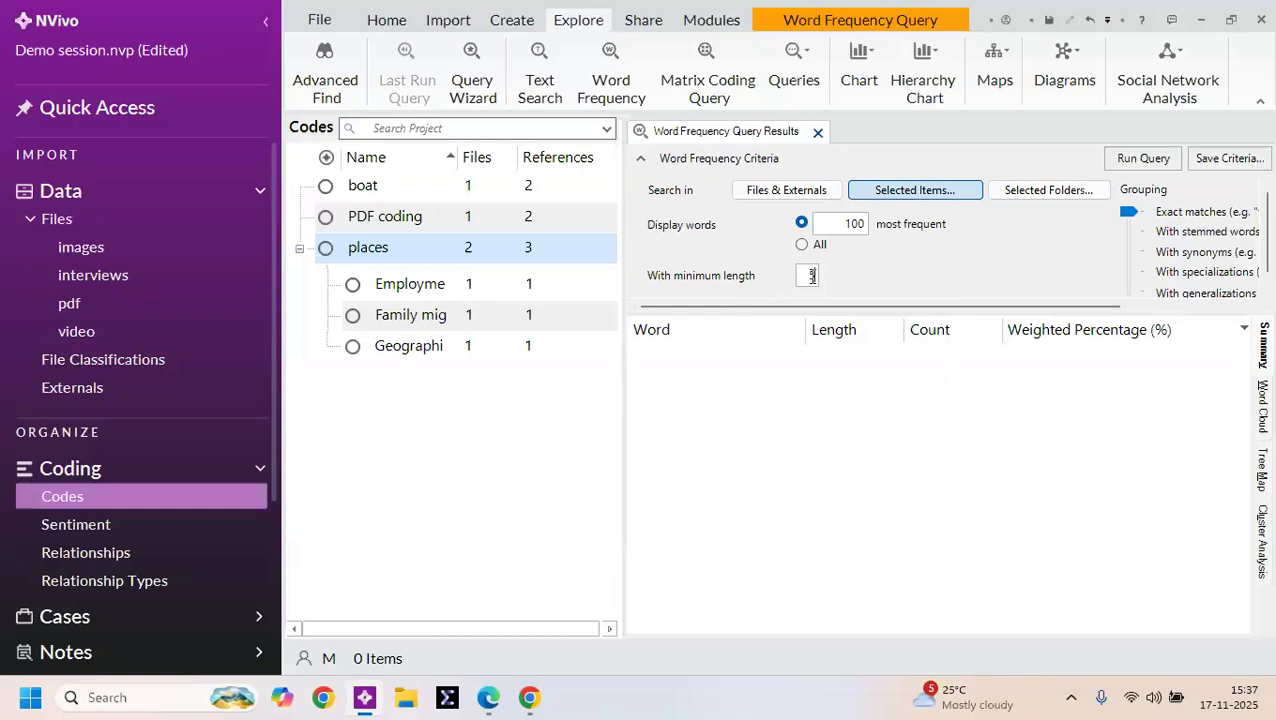
key(BackSpace)
text(5)
Step: Set the grouping to exact matches and run the word frequency query
drag(940, 308, 1152, 297)
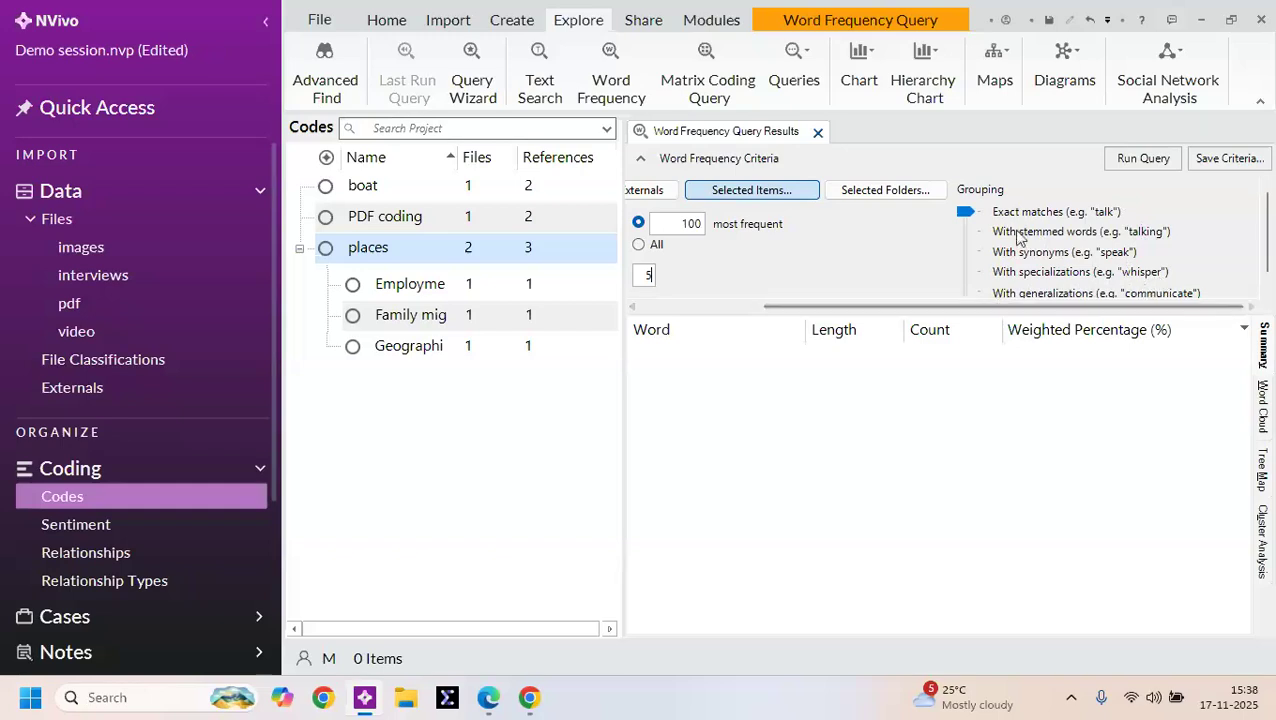
scroll(1018, 240, down, 1)
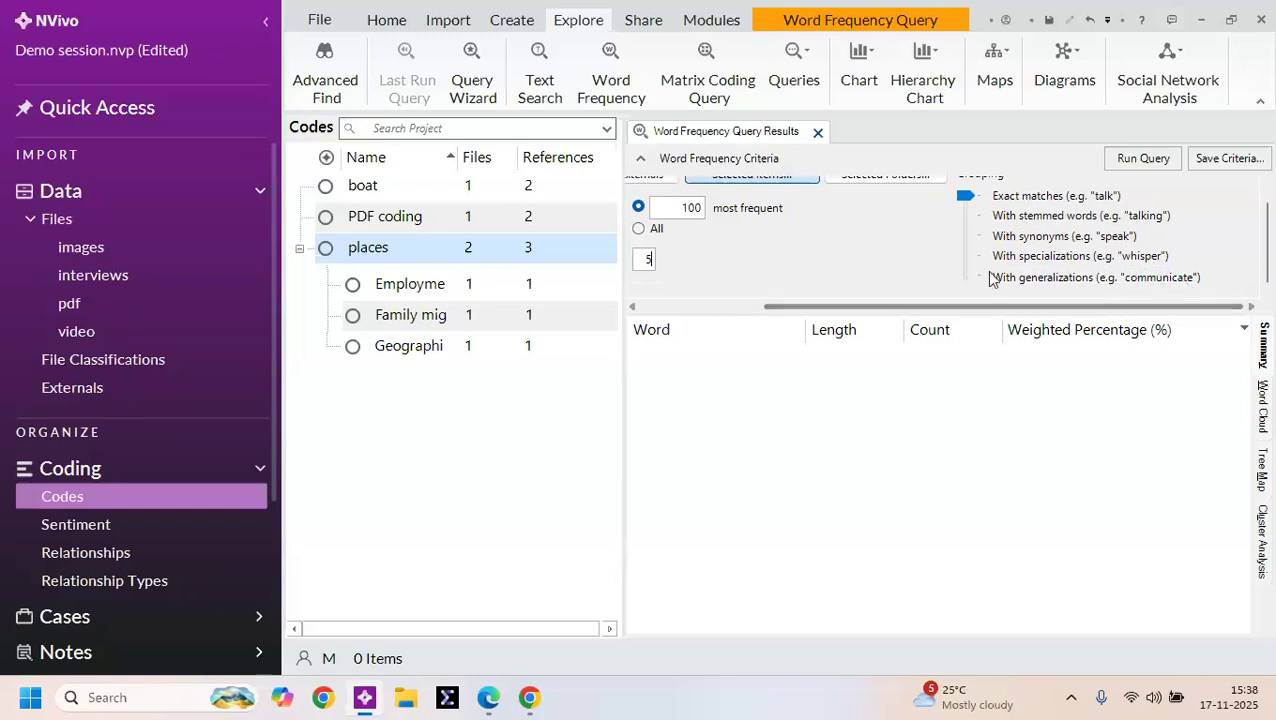
scroll(990, 262, up, 1)
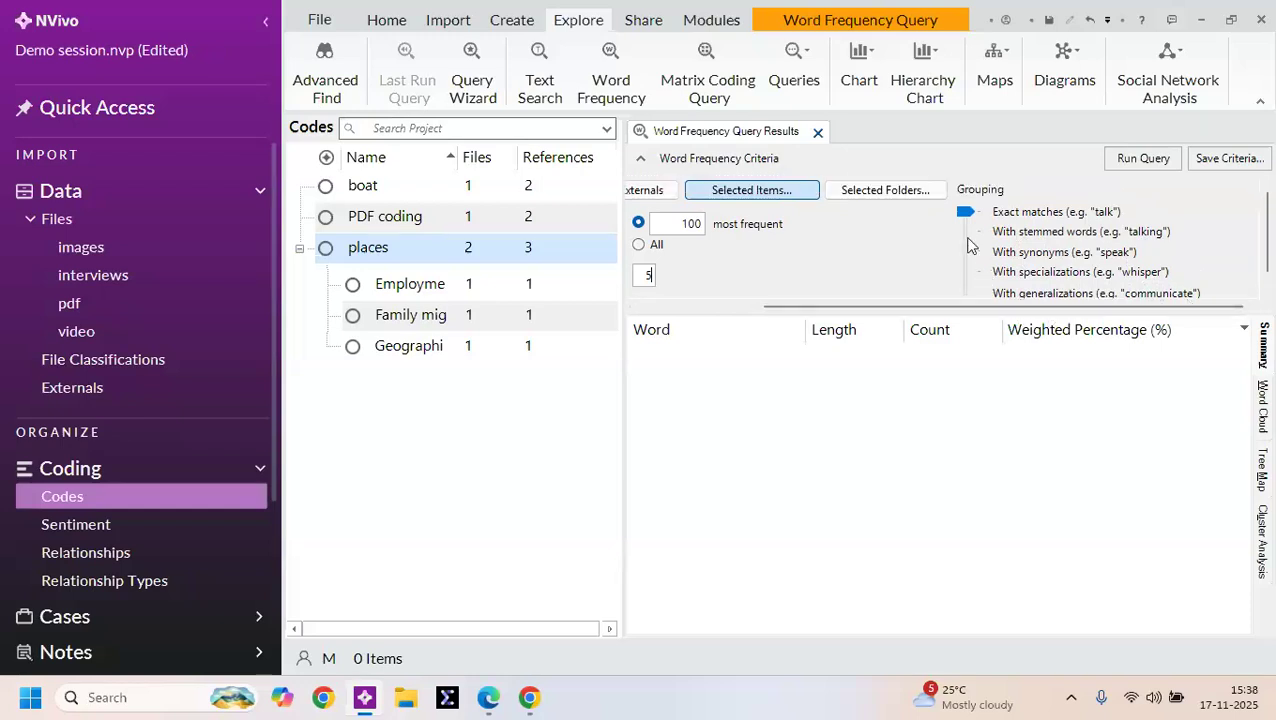
click(966, 238)
click(966, 244)
click(968, 210)
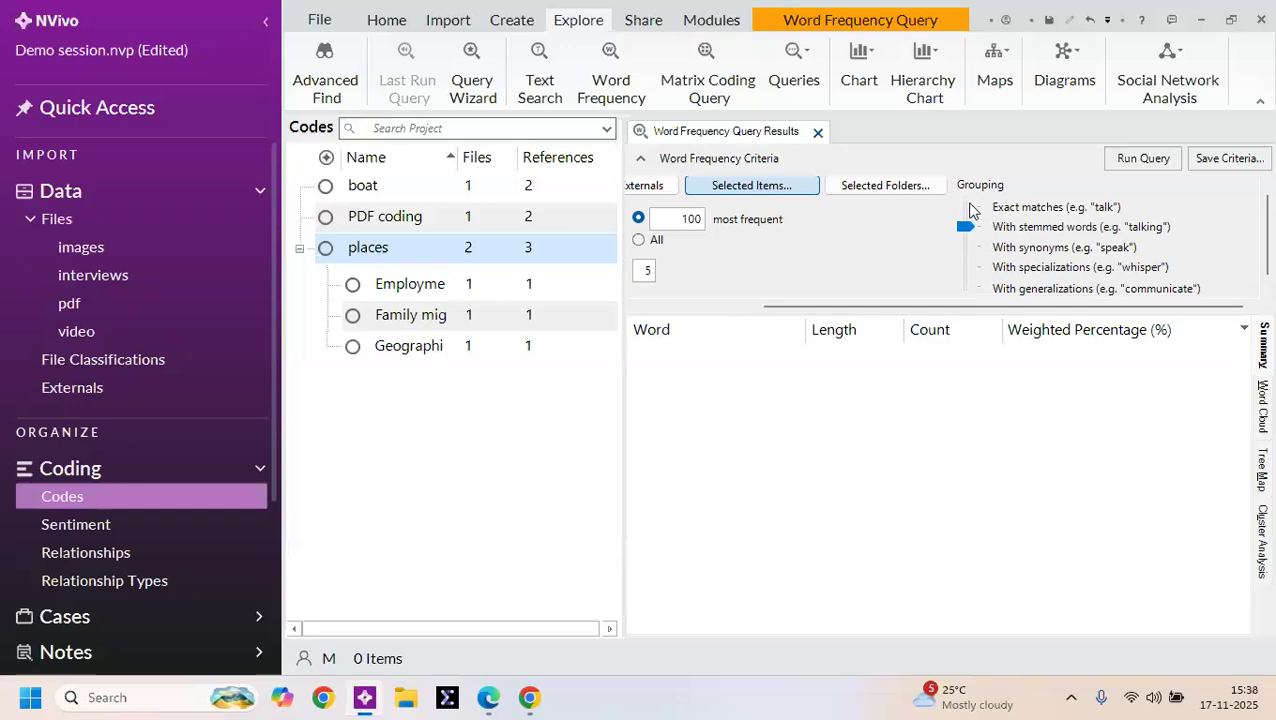
click(968, 210)
scroll(913, 268, up, 1)
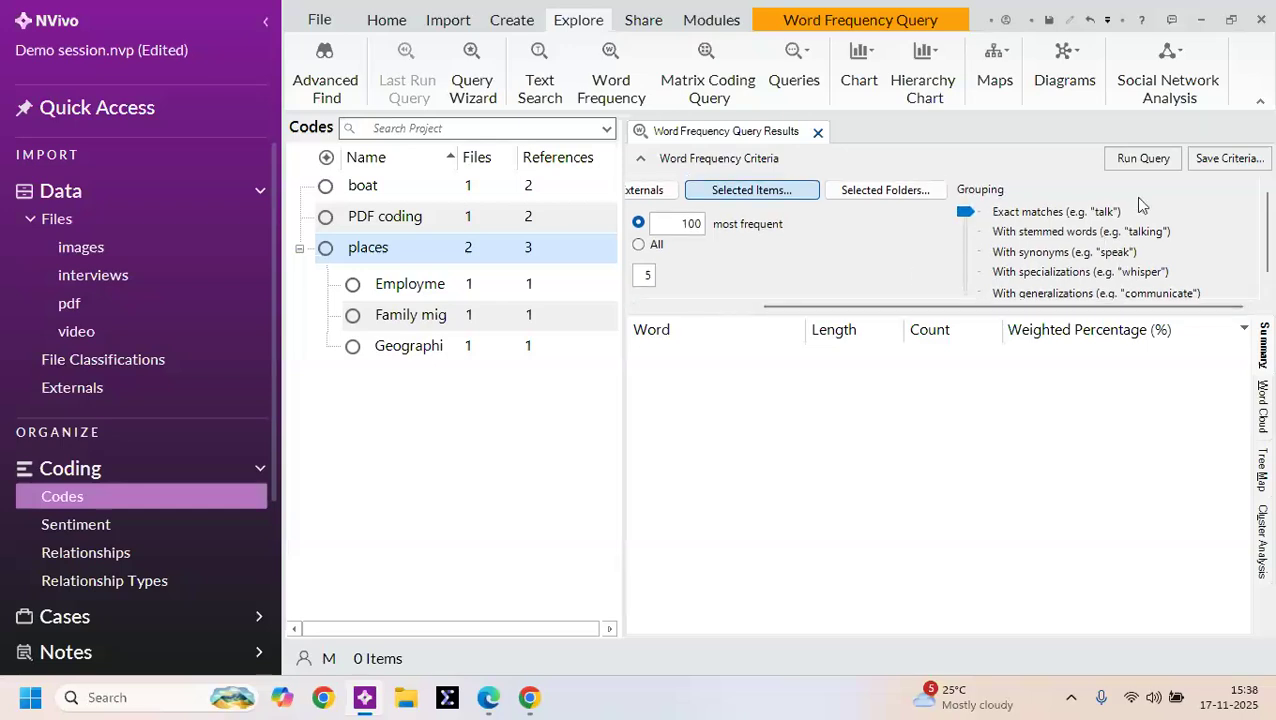
click(1141, 162)
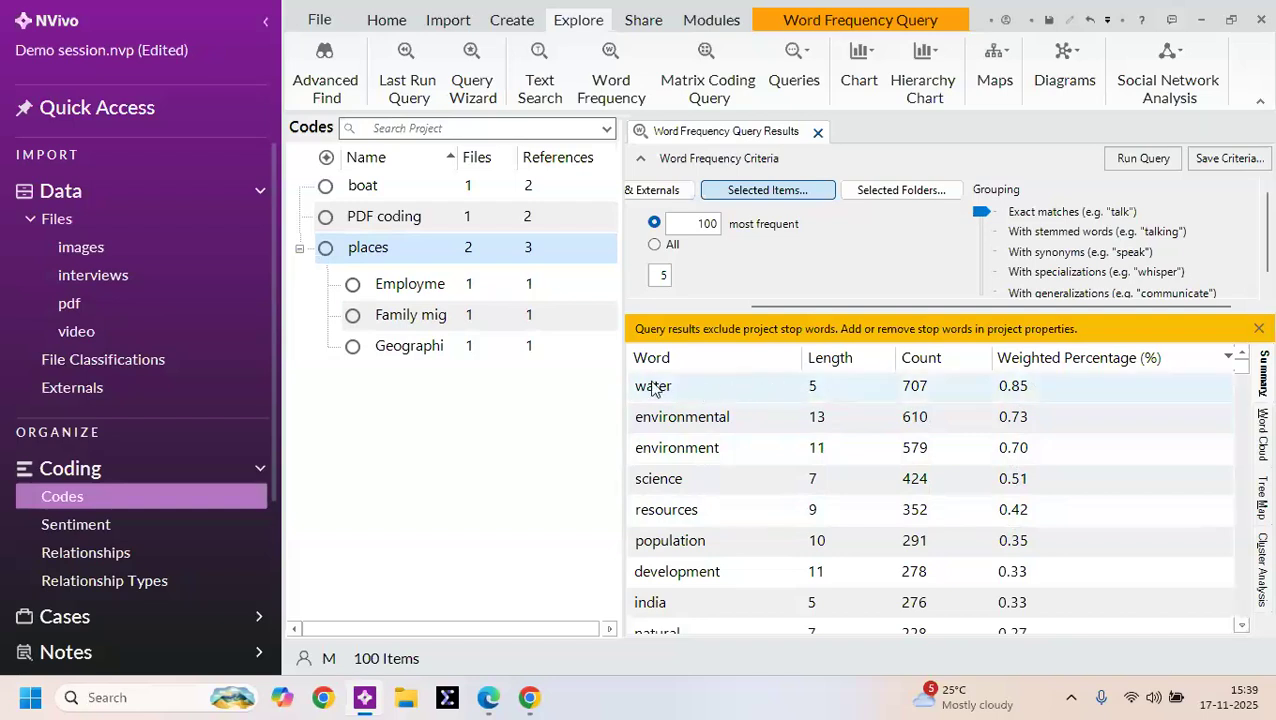
Step: Create a code named water in the Codes folder from the word "water" in the query results
right_click(689, 383)
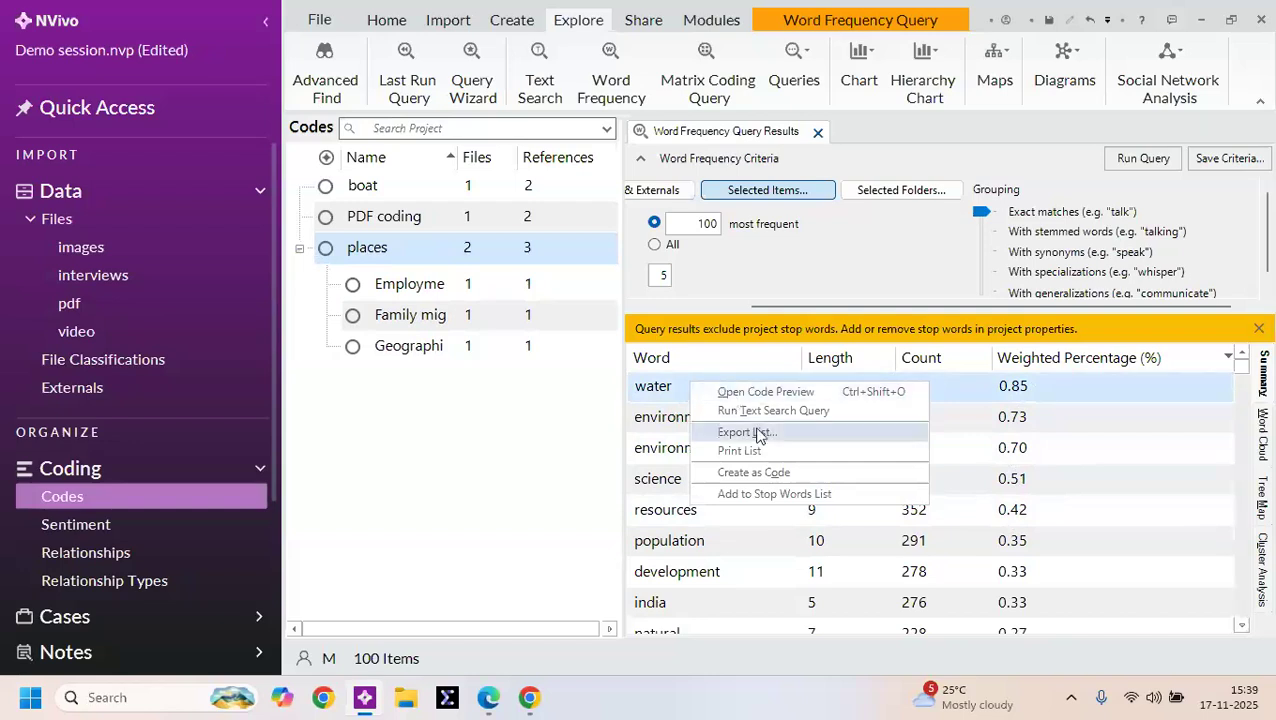
click(777, 476)
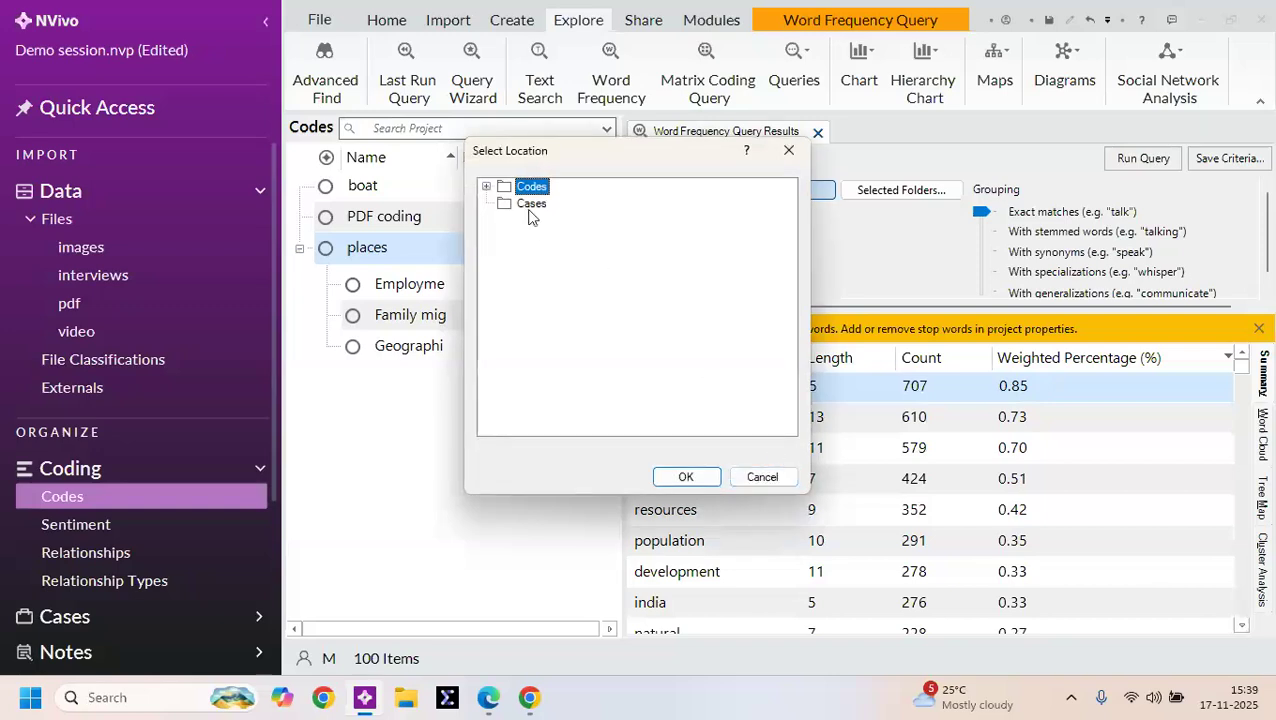
click(686, 477)
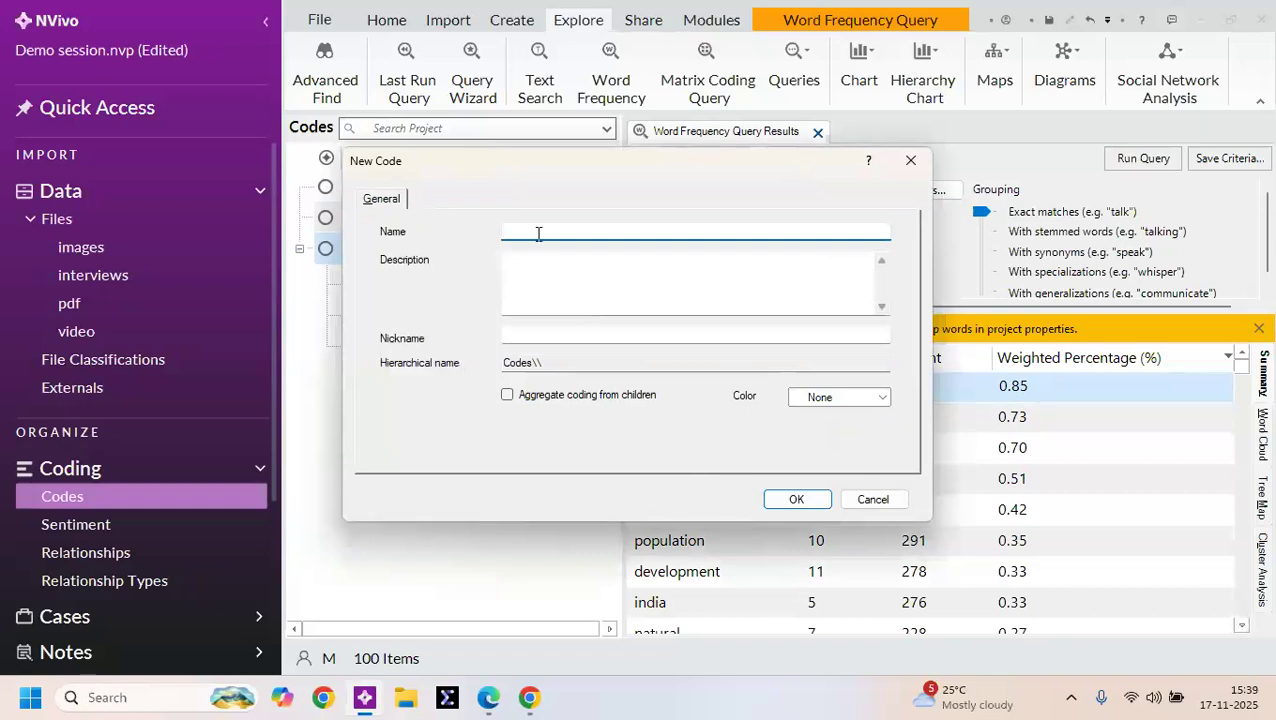
text(water)
click(796, 498)
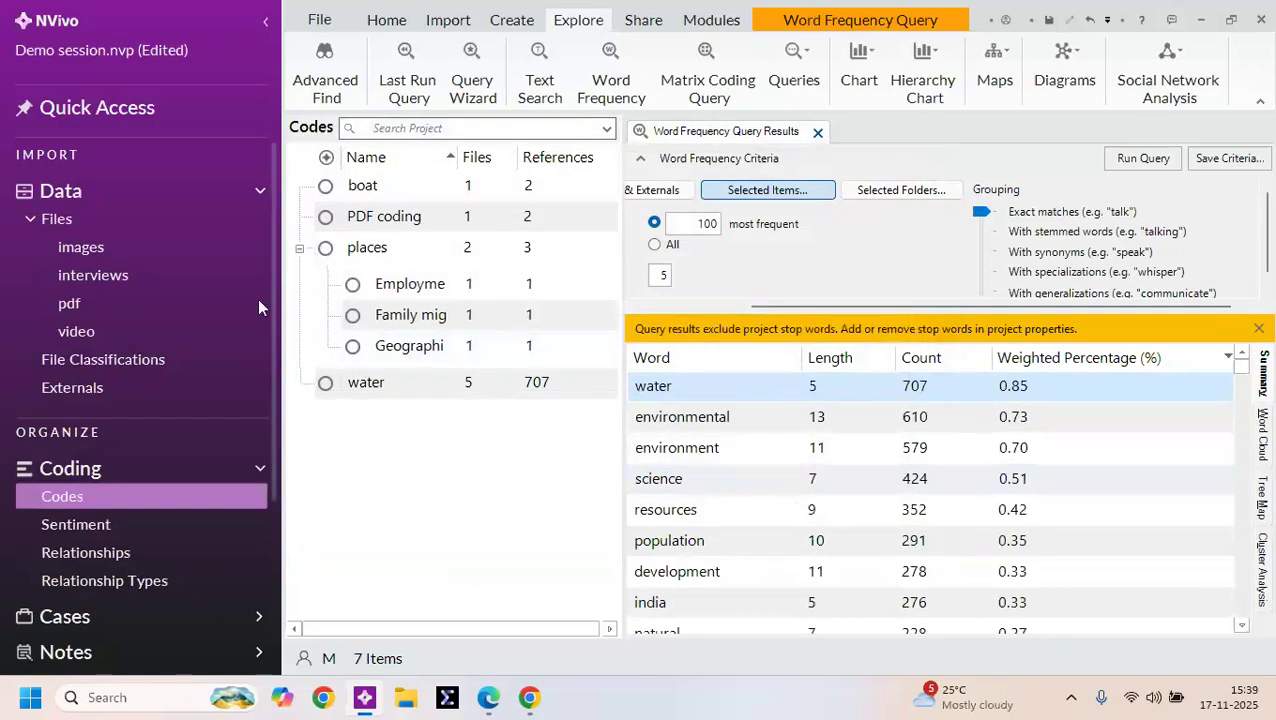
Step: Collapse the places code in the codes list and open the water code
click(120, 500)
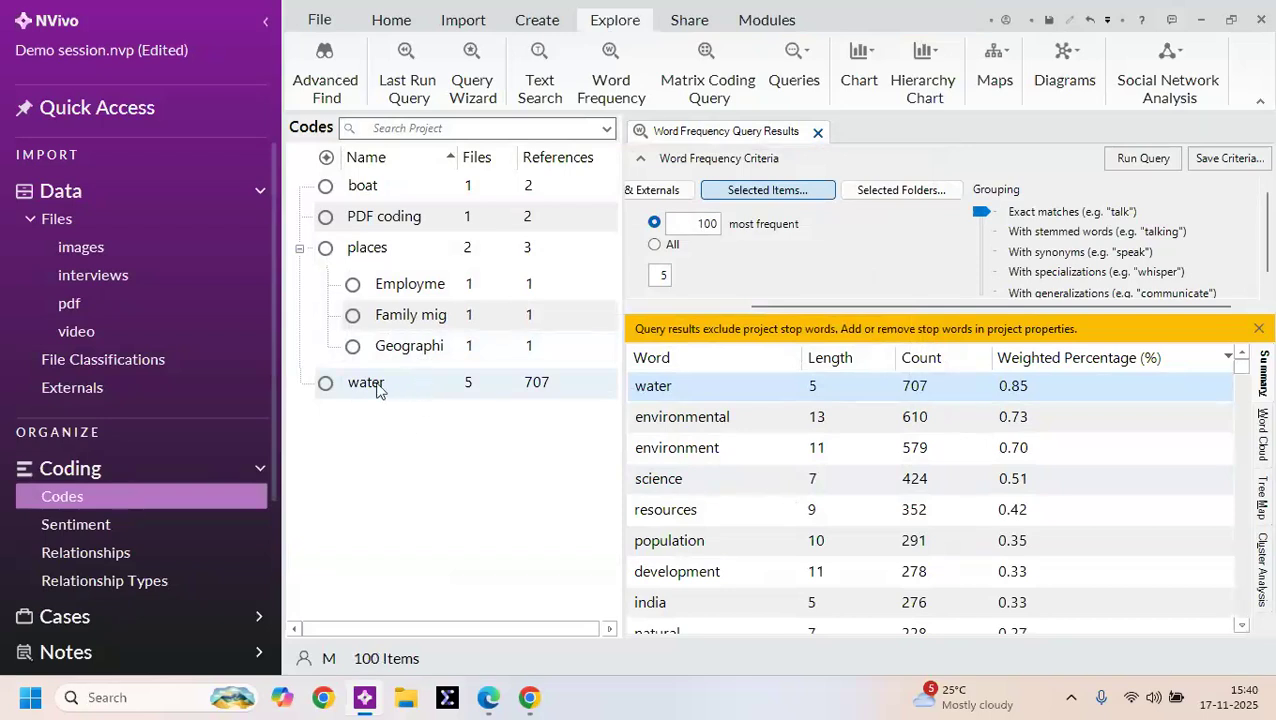
click(299, 247)
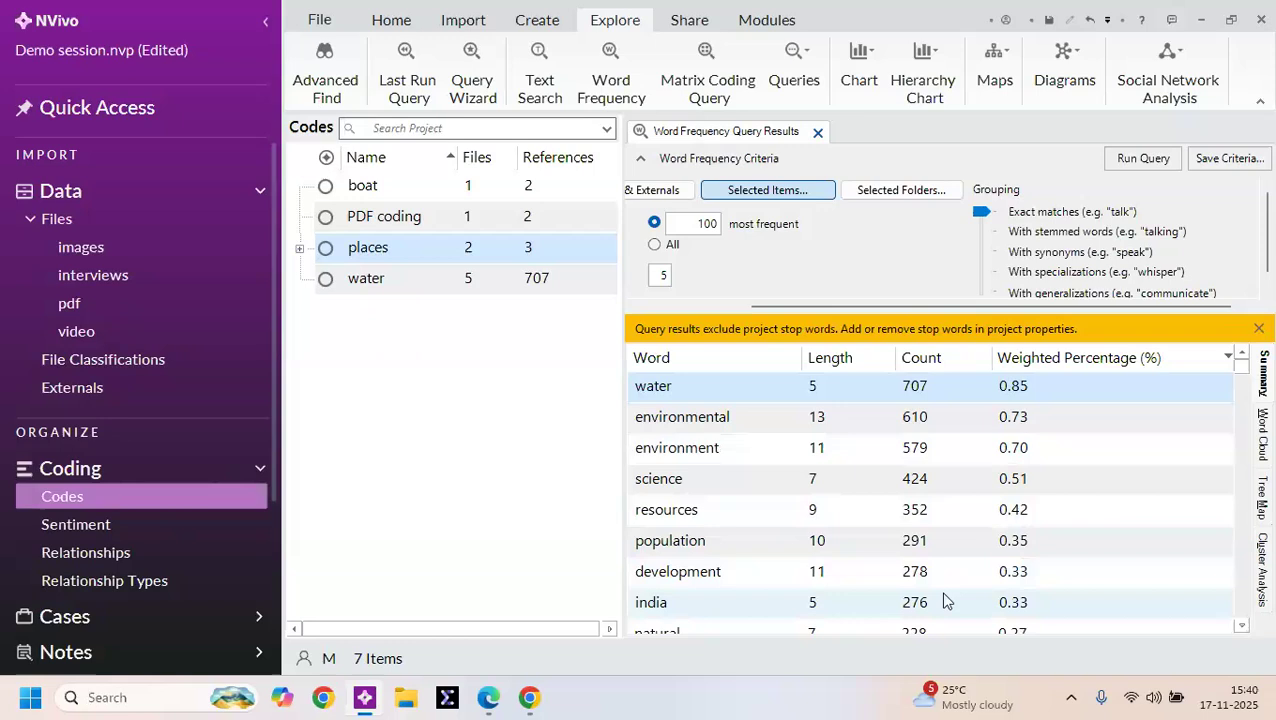
right_click(777, 419)
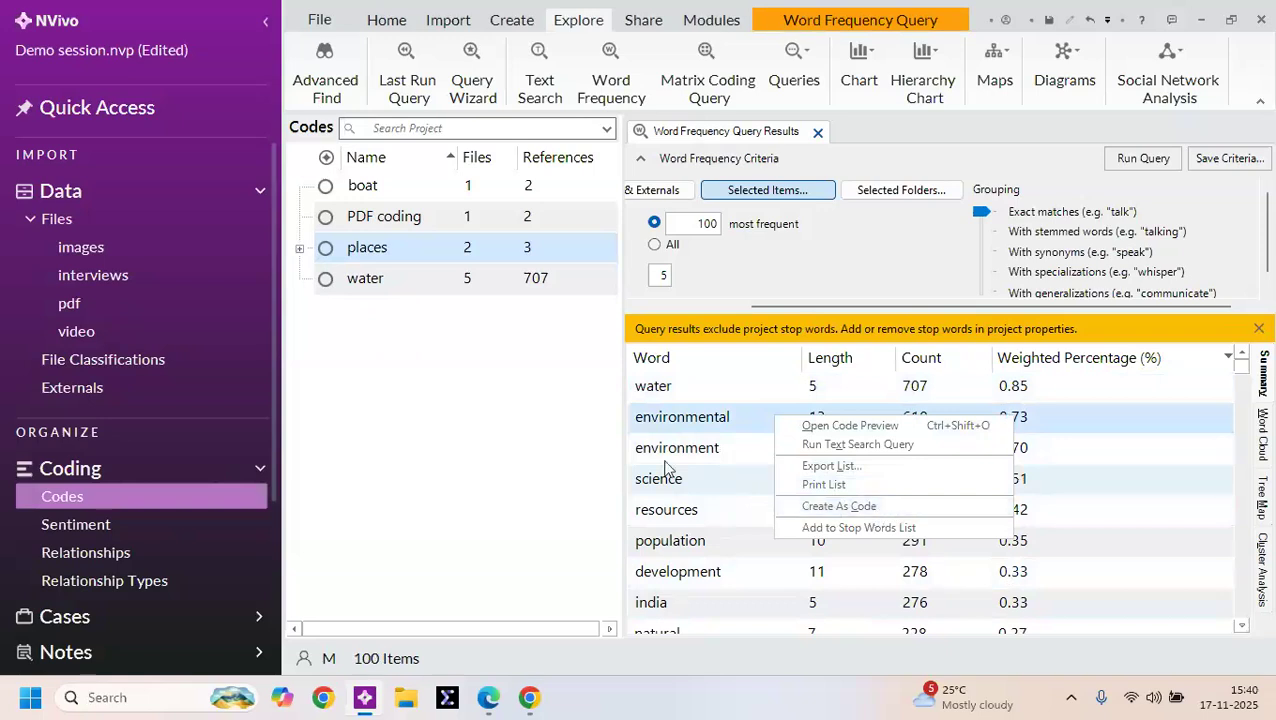
click(441, 317)
click(449, 285)
click(362, 289)
double_click(362, 289)
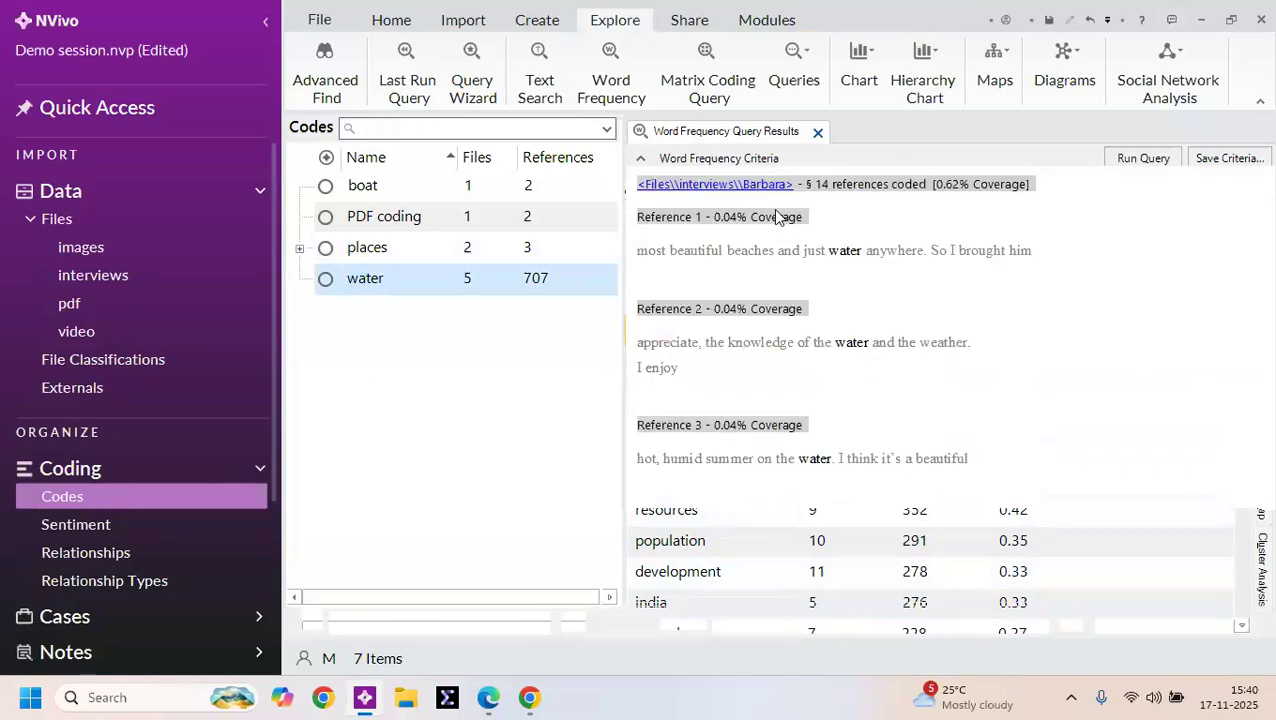
Step: Look through the water code's references and open the first linked interview source
scroll(865, 330, down, 3)
scroll(849, 347, up, 3)
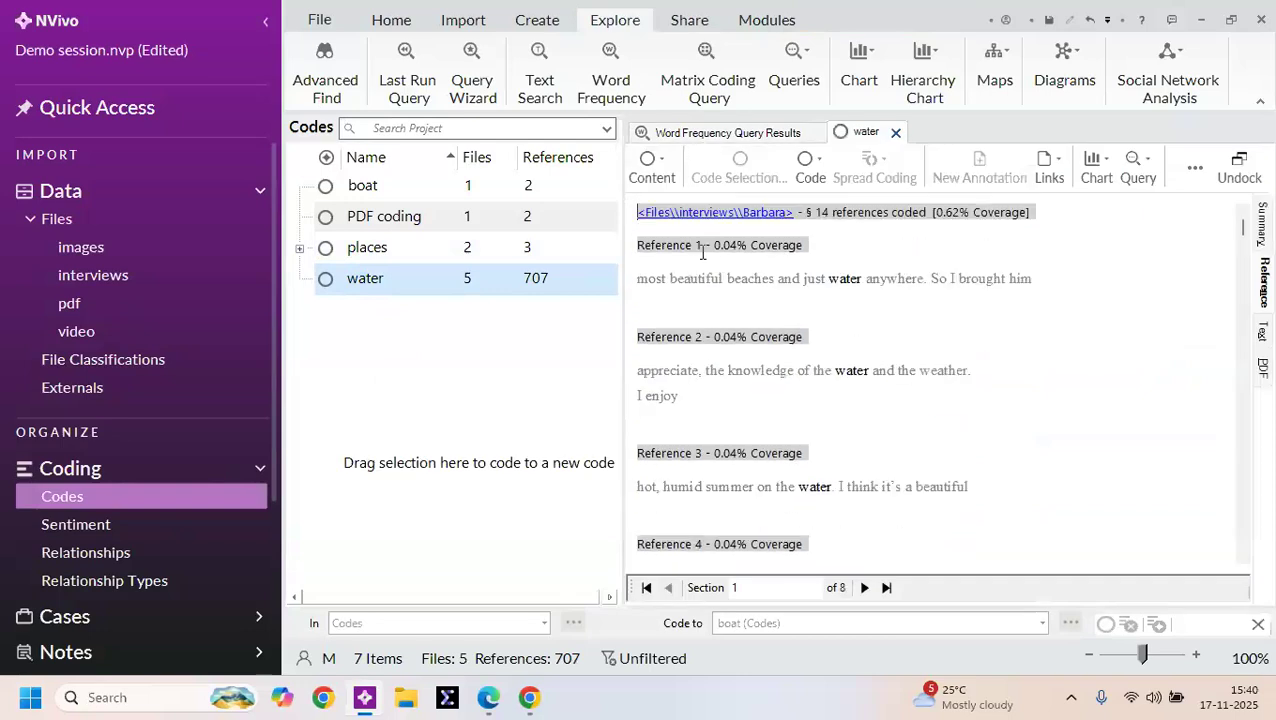
drag(705, 245, 688, 245)
click(693, 210)
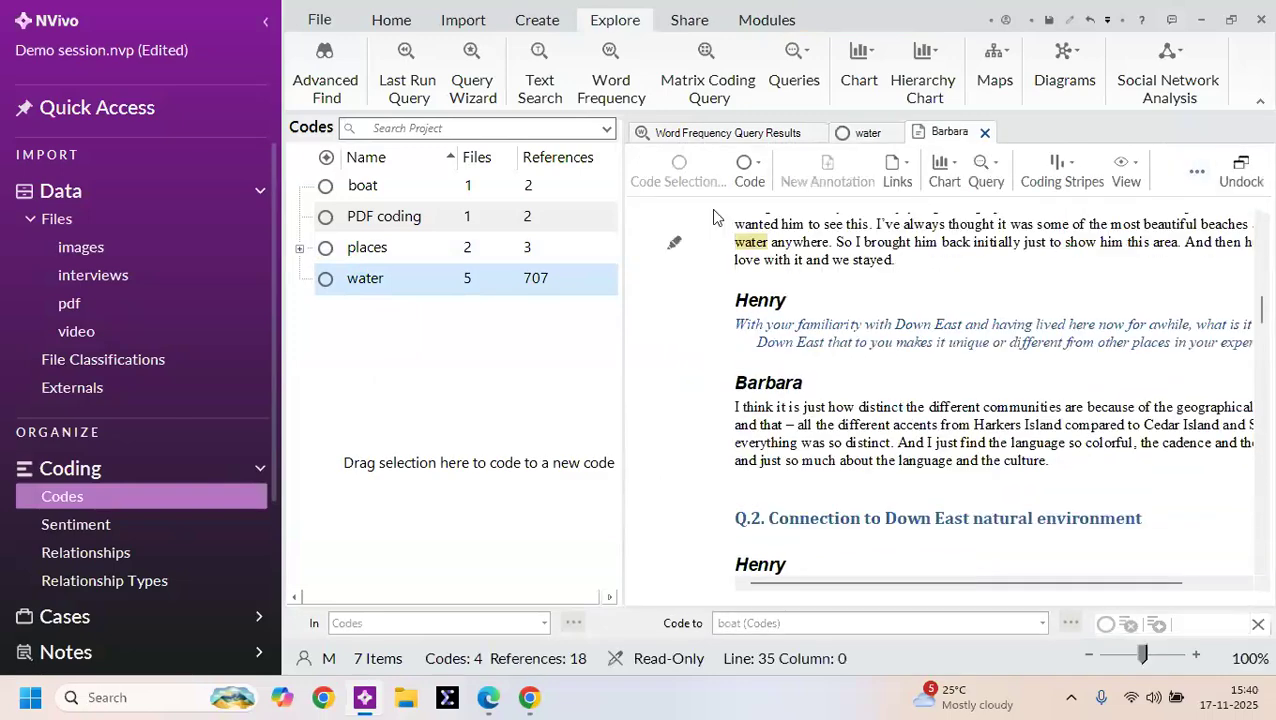
Step: Examine the highlighted occurrences of "water" in the interview transcript, and close the transcript and the water code
scroll(950, 359, up, 10)
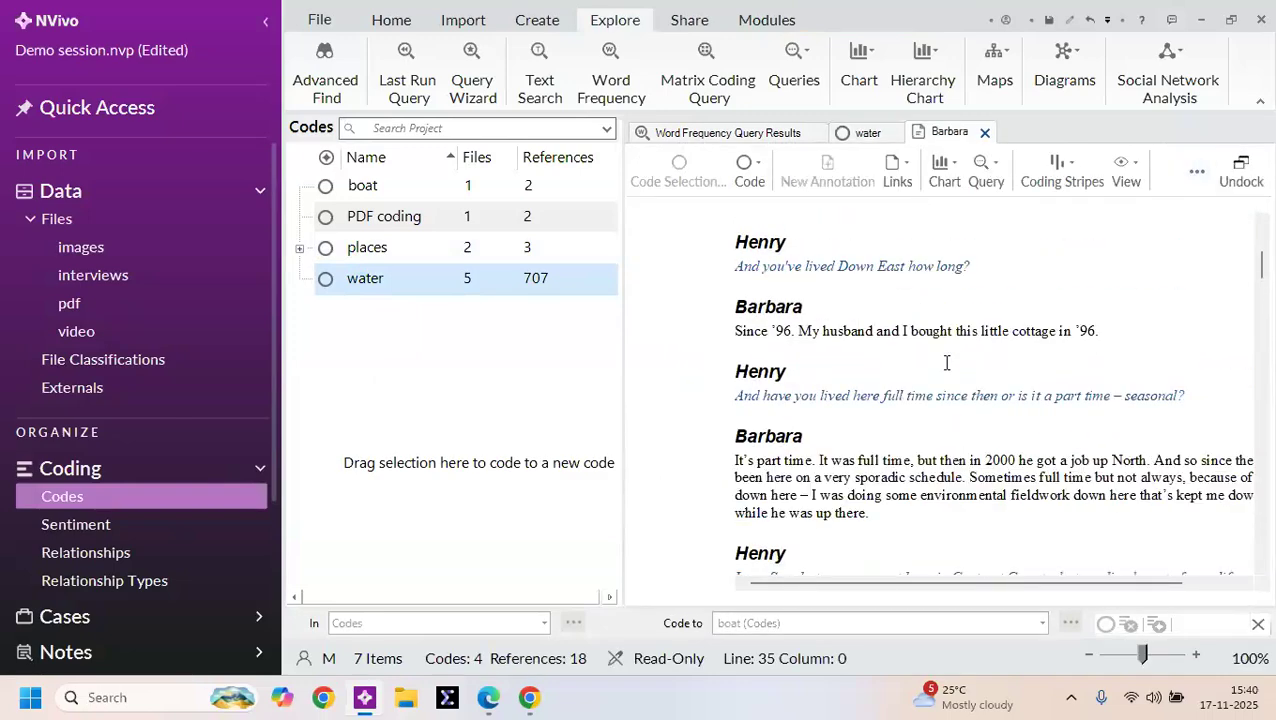
scroll(946, 362, down, 10)
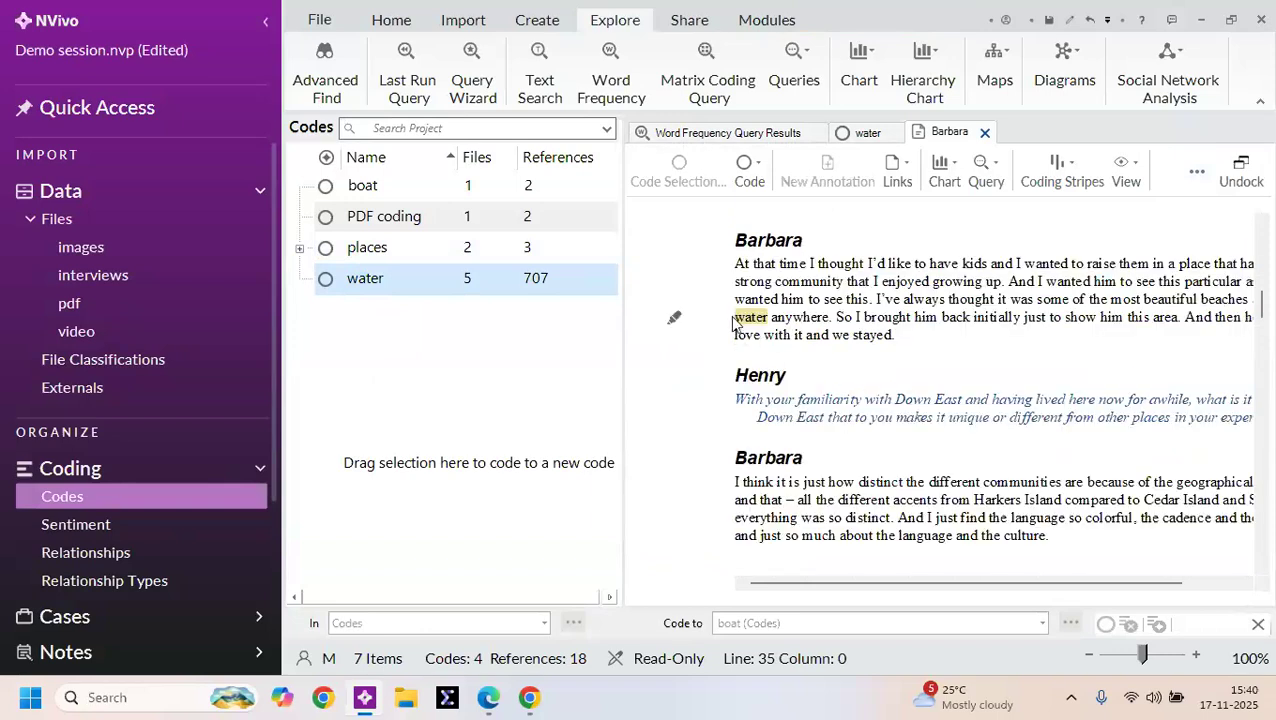
right_click(712, 321)
click(1085, 370)
click(943, 393)
scroll(940, 416, down, 3)
scroll(940, 416, down, 5)
scroll(940, 416, up, 5)
scroll(900, 240, down, 10)
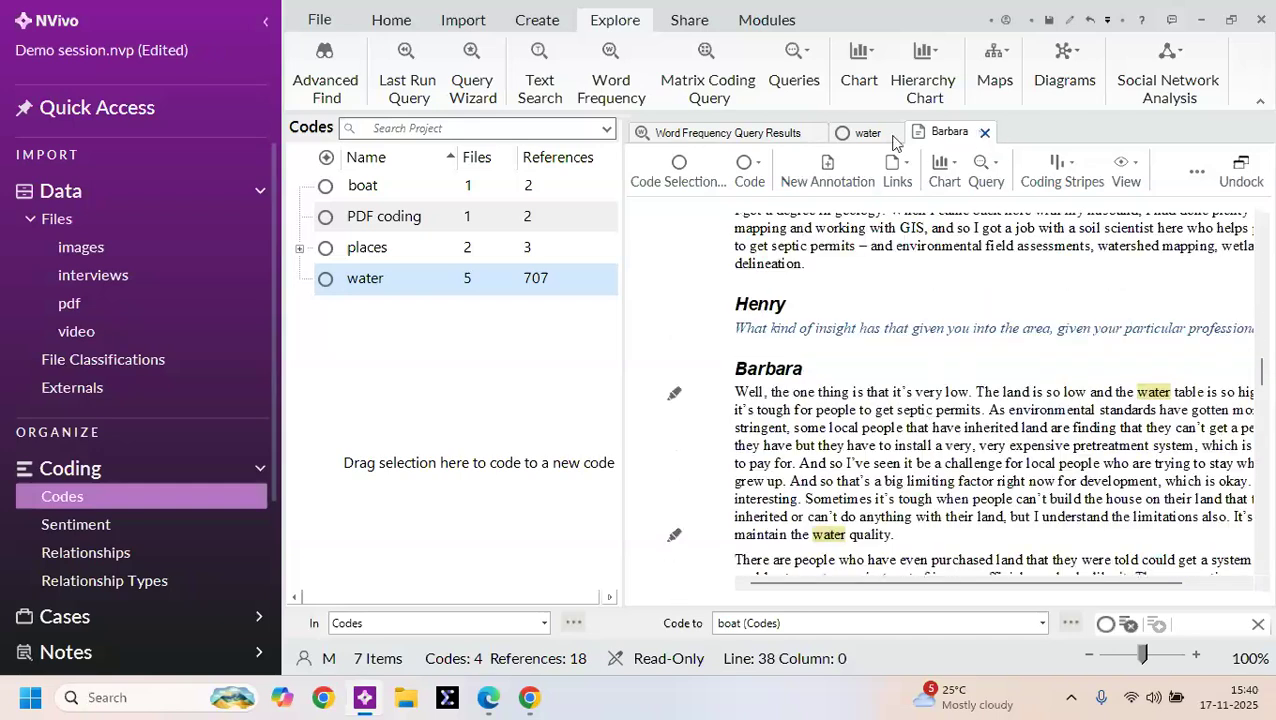
click(984, 133)
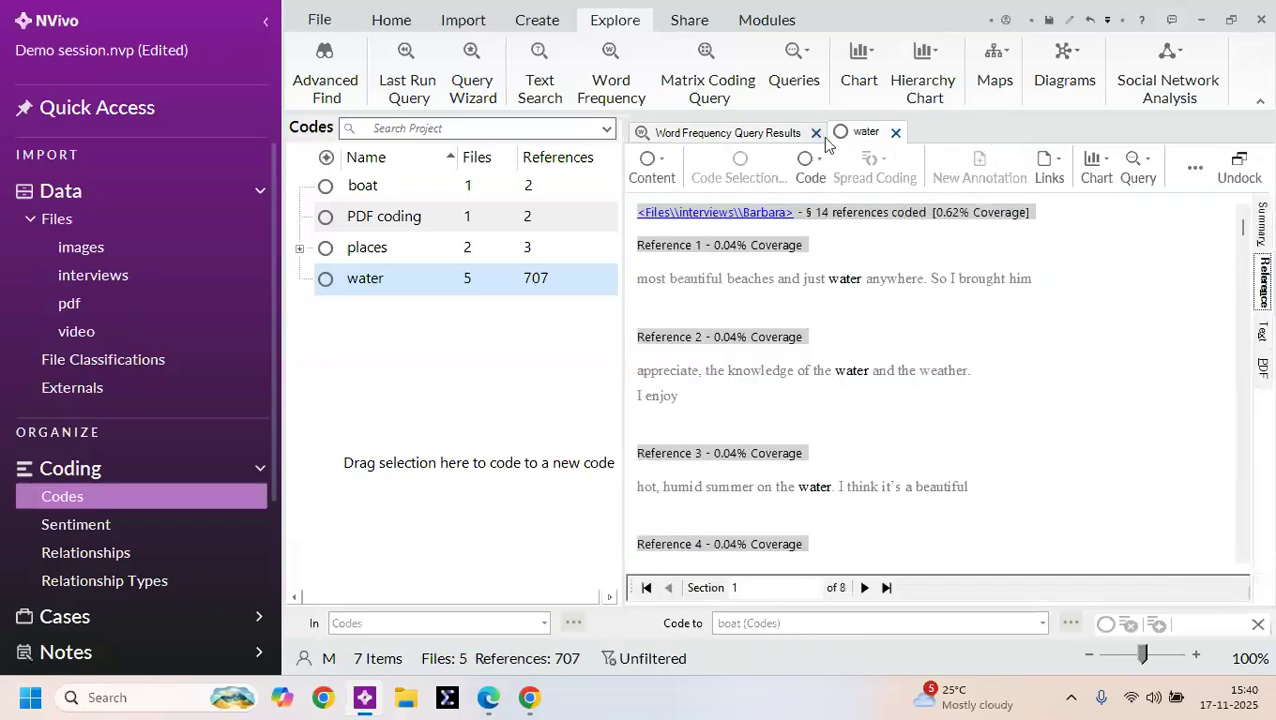
click(896, 134)
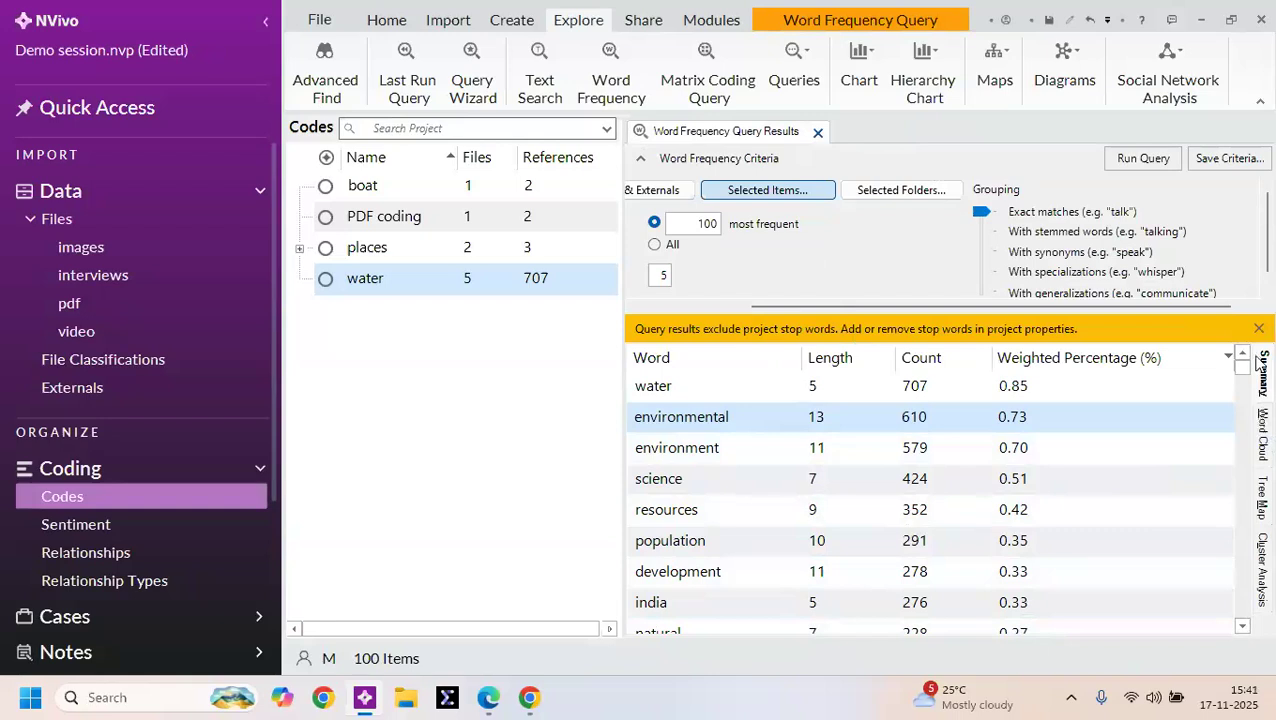
Step: Show the word frequency results as a word cloud and dismiss the stop words notice
click(1265, 430)
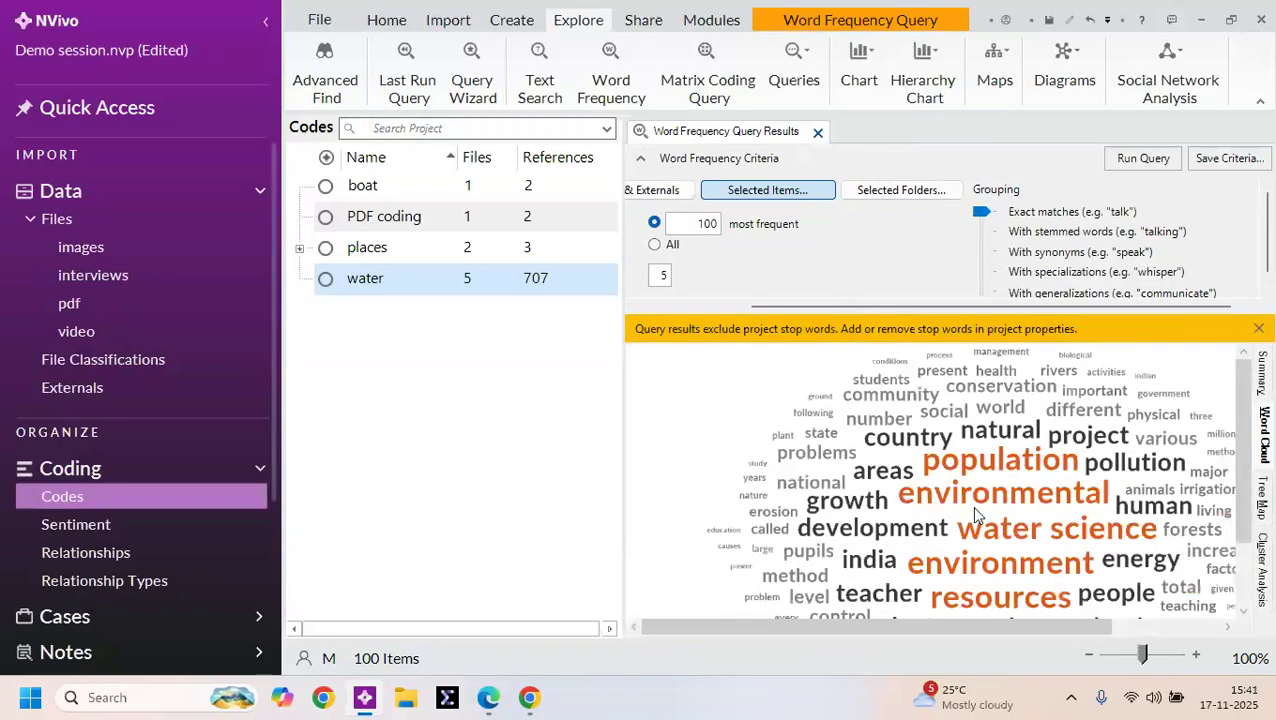
click(1259, 328)
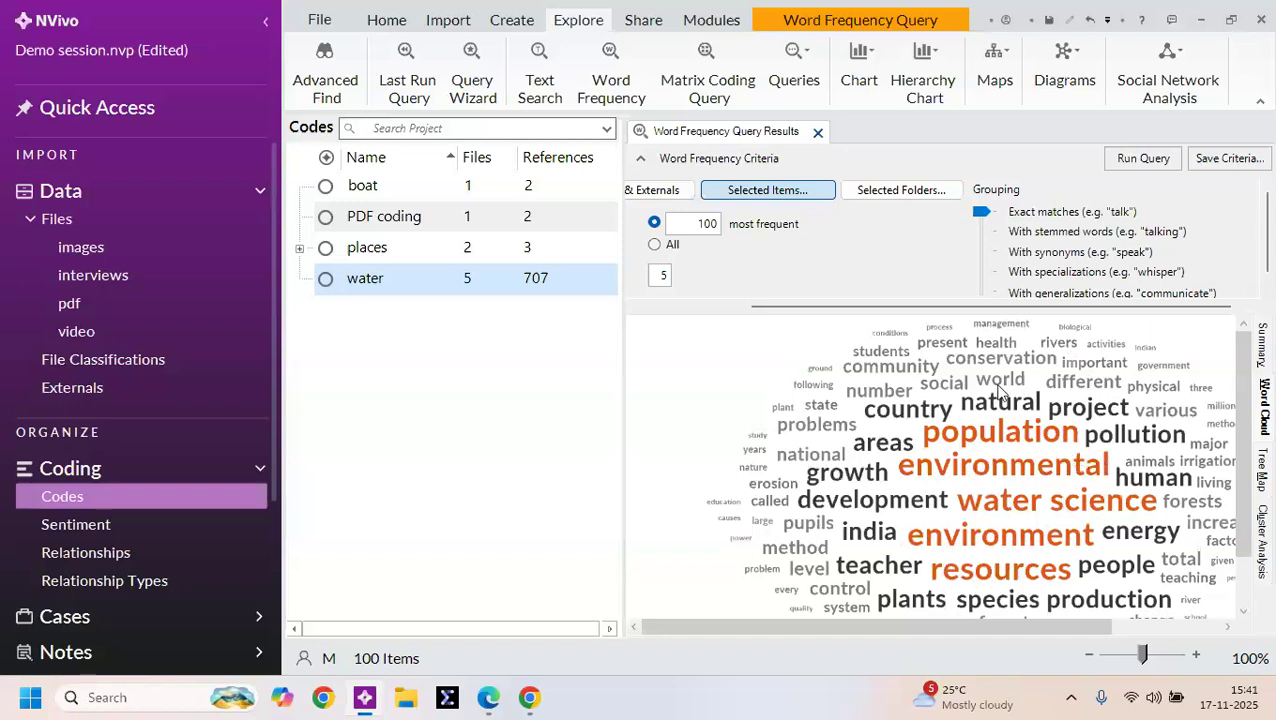
Step: Export the word cloud to the Documents folder as a PNG file named "word cloud1"
right_click(1050, 391)
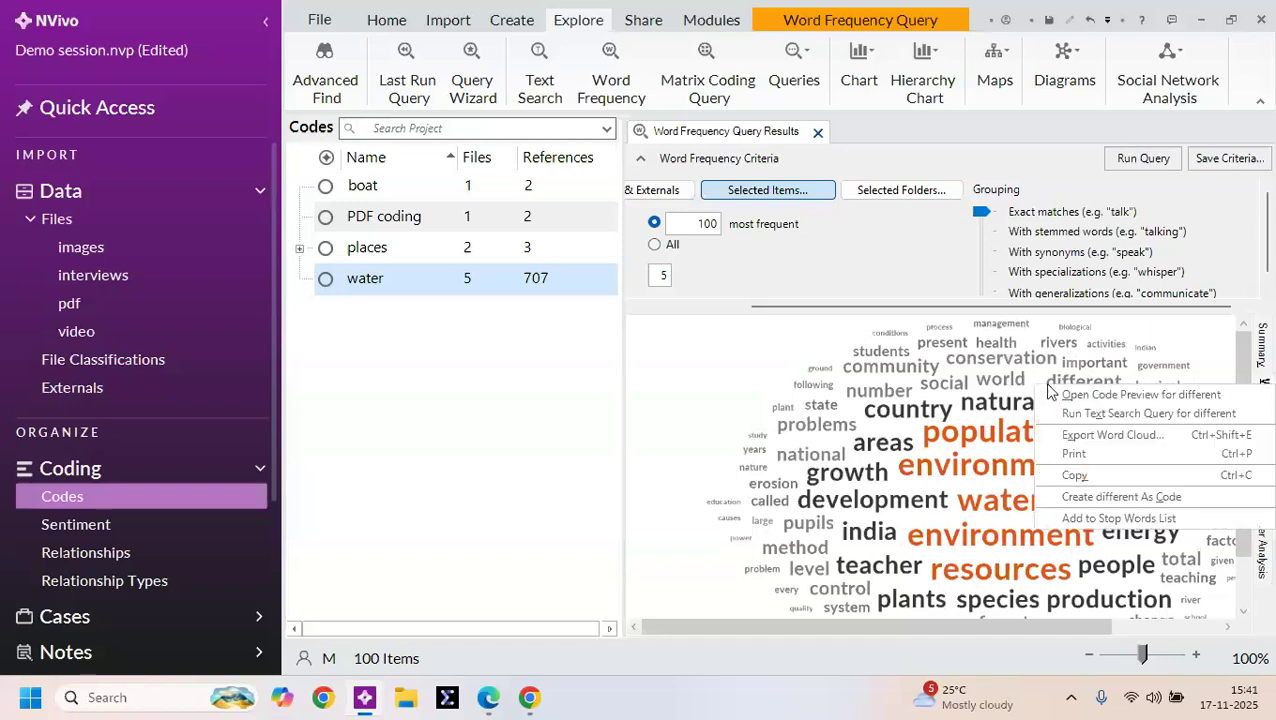
click(1116, 436)
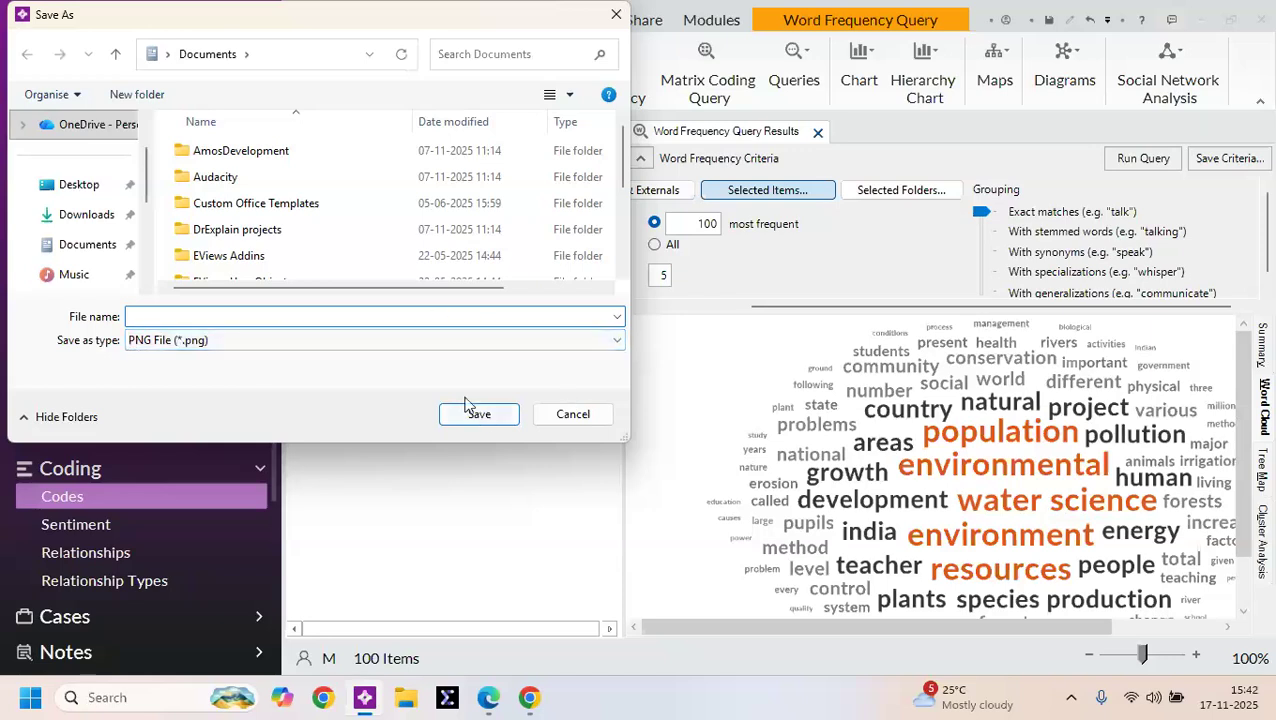
text(wor)
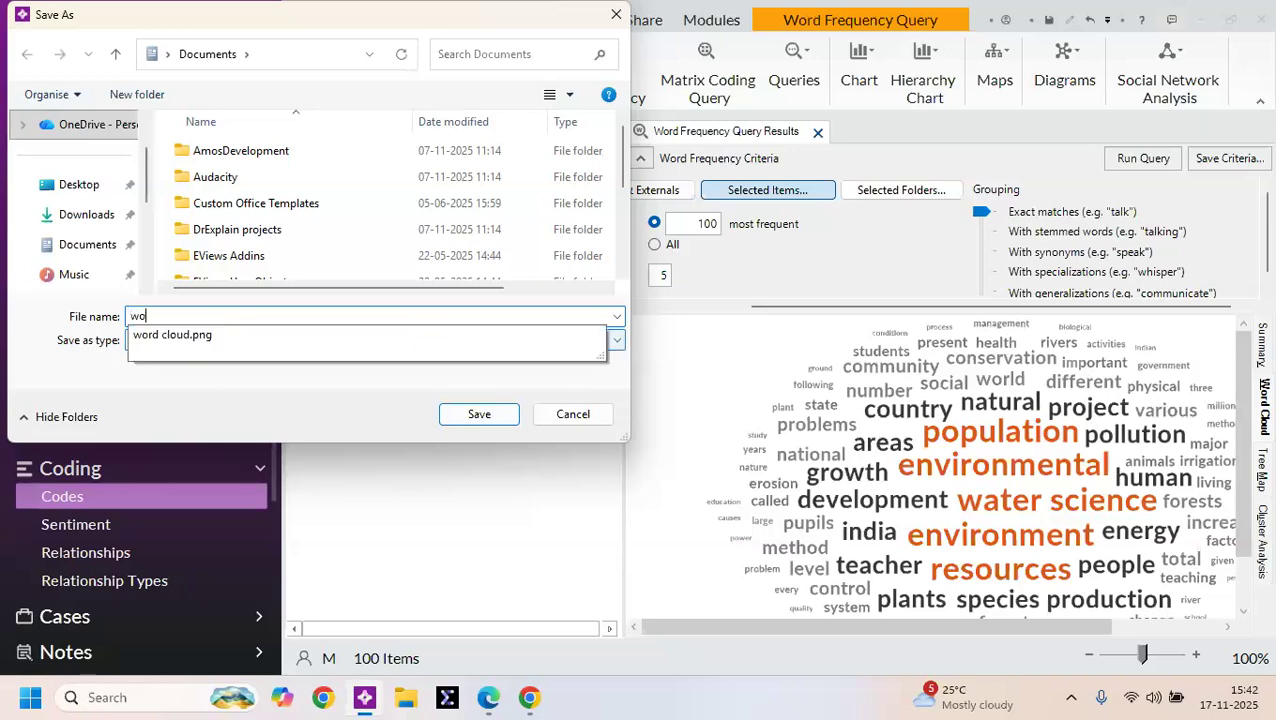
text(oud)
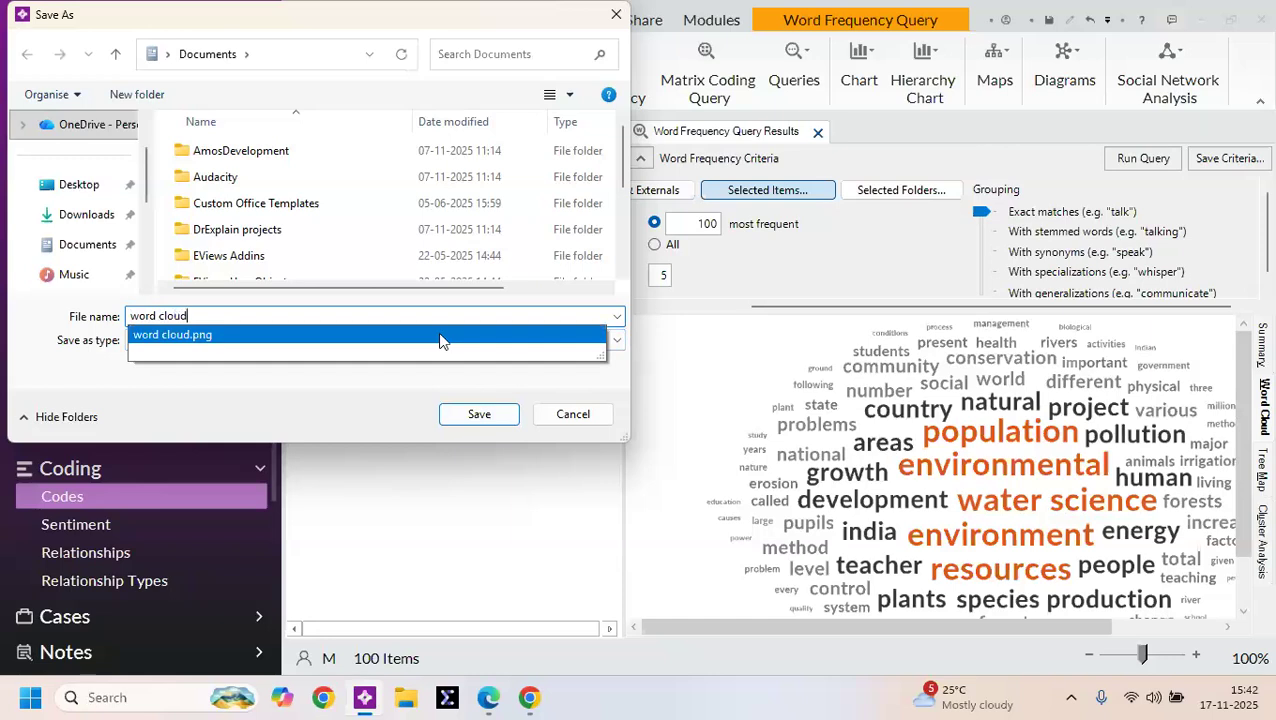
text(1)
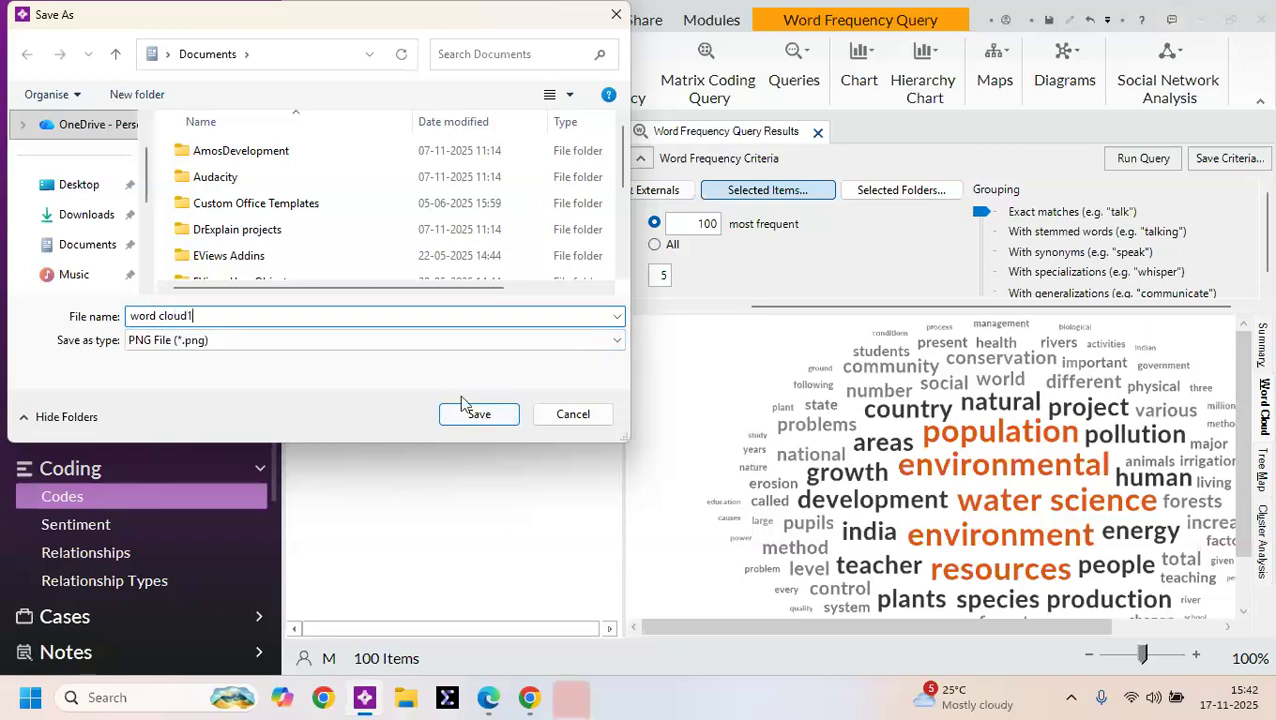
click(470, 410)
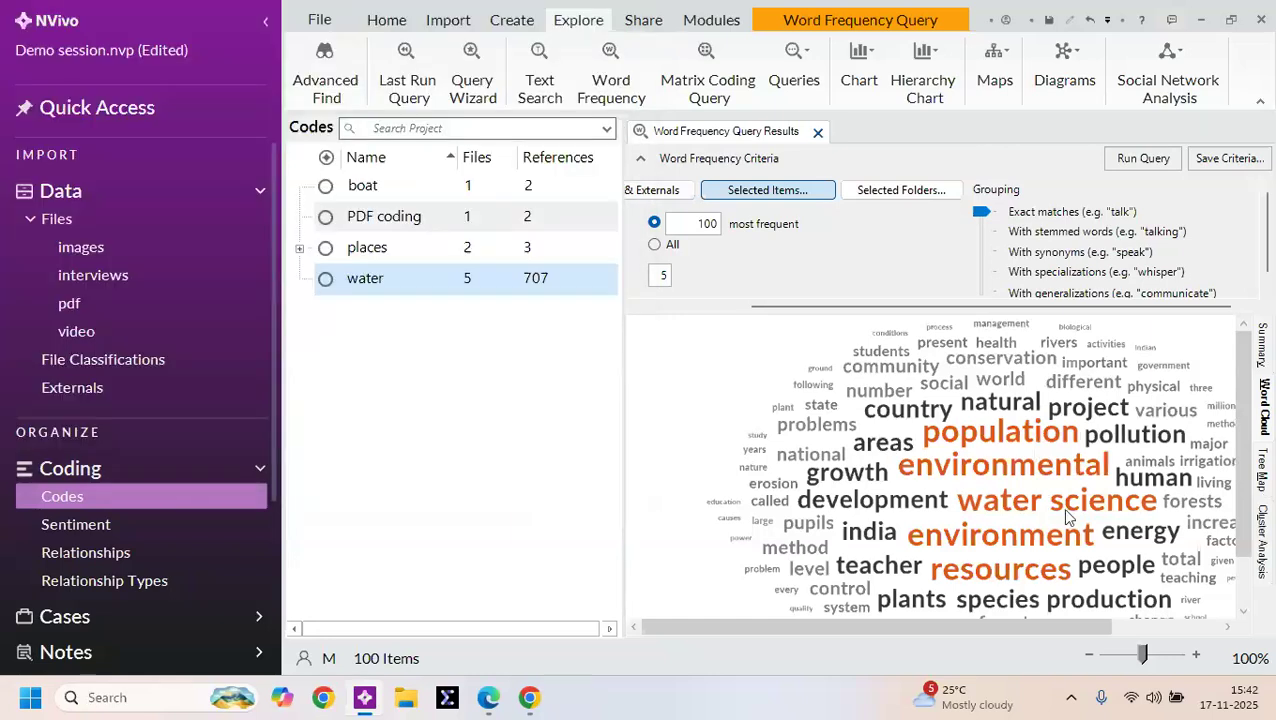
drag(888, 628, 1195, 570)
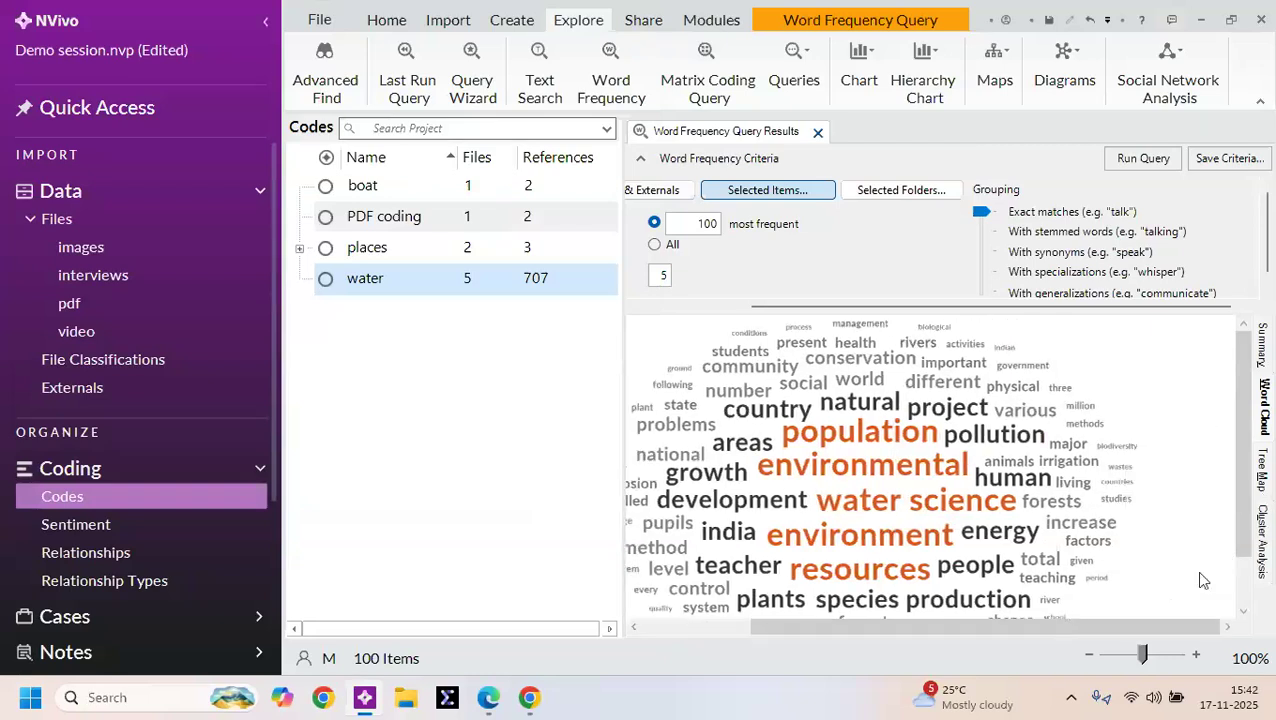
Step: Show the word frequency results as a tree map and check which actions are available for a word in it
click(1265, 472)
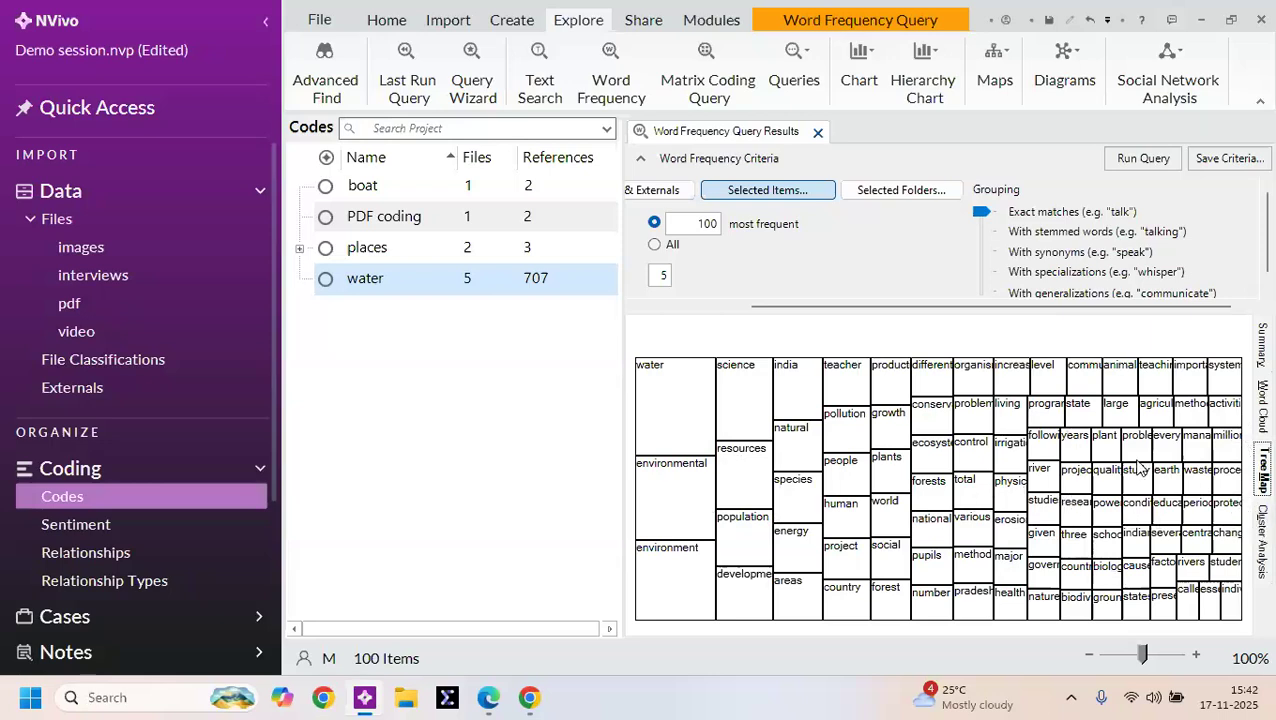
right_click(1108, 424)
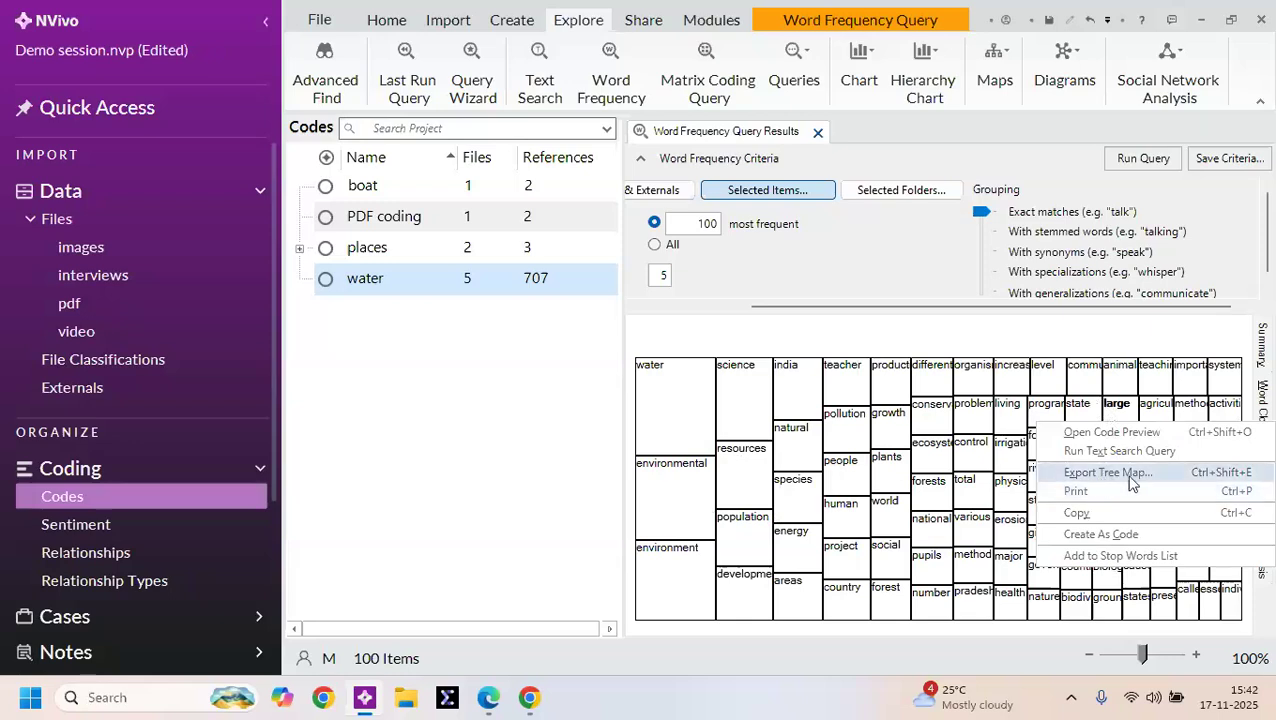
click(976, 480)
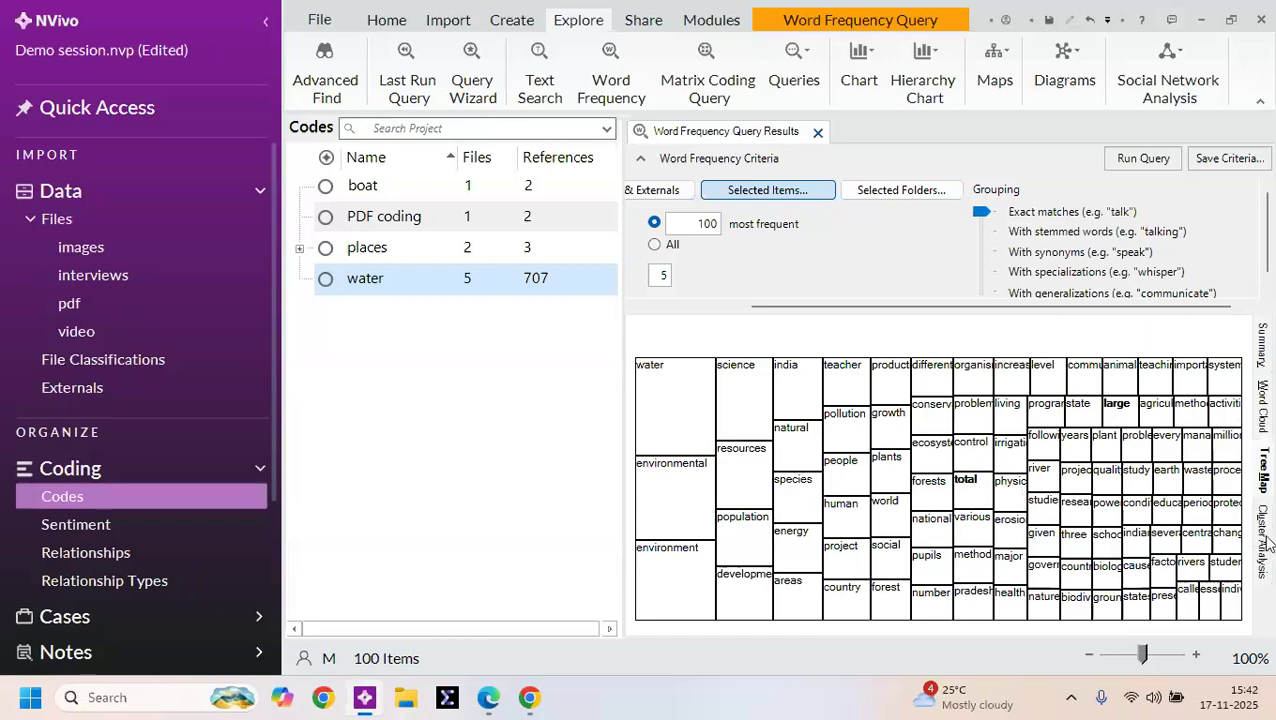
Step: Show the word frequency results as a cluster analysis, enlarge the diagram to 80% and examine how the words are grouped
click(1265, 541)
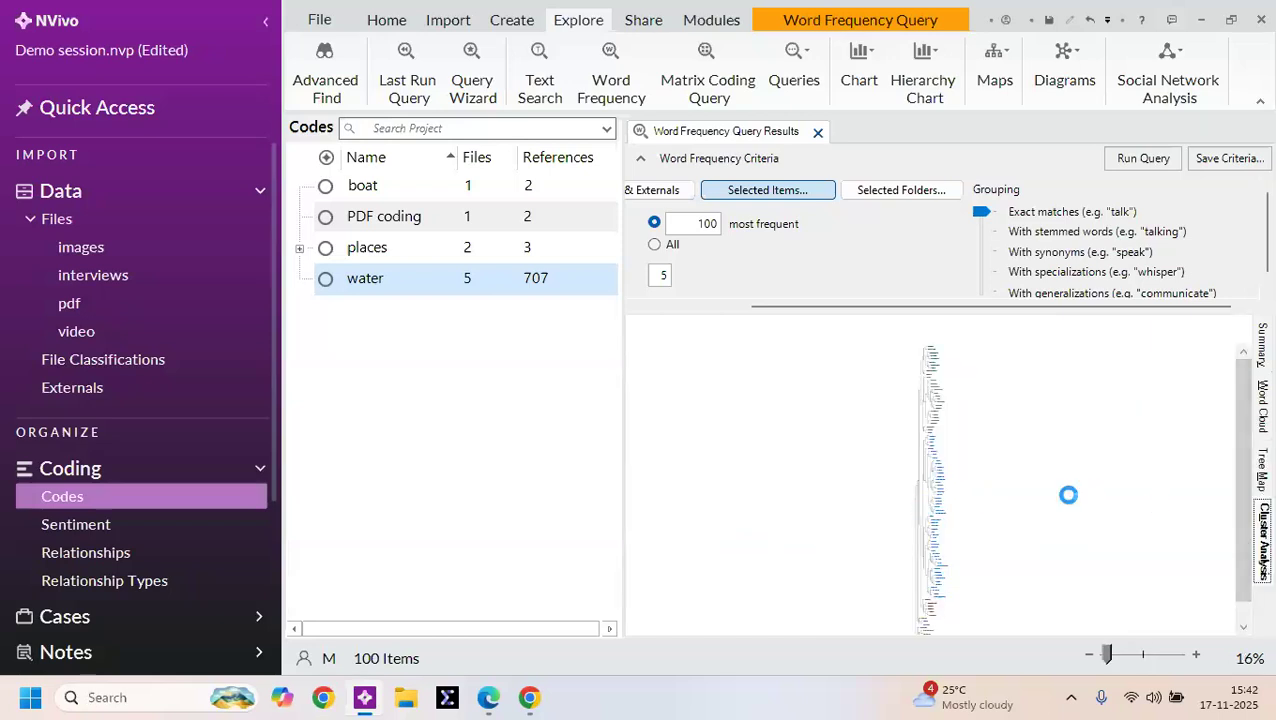
click(1136, 657)
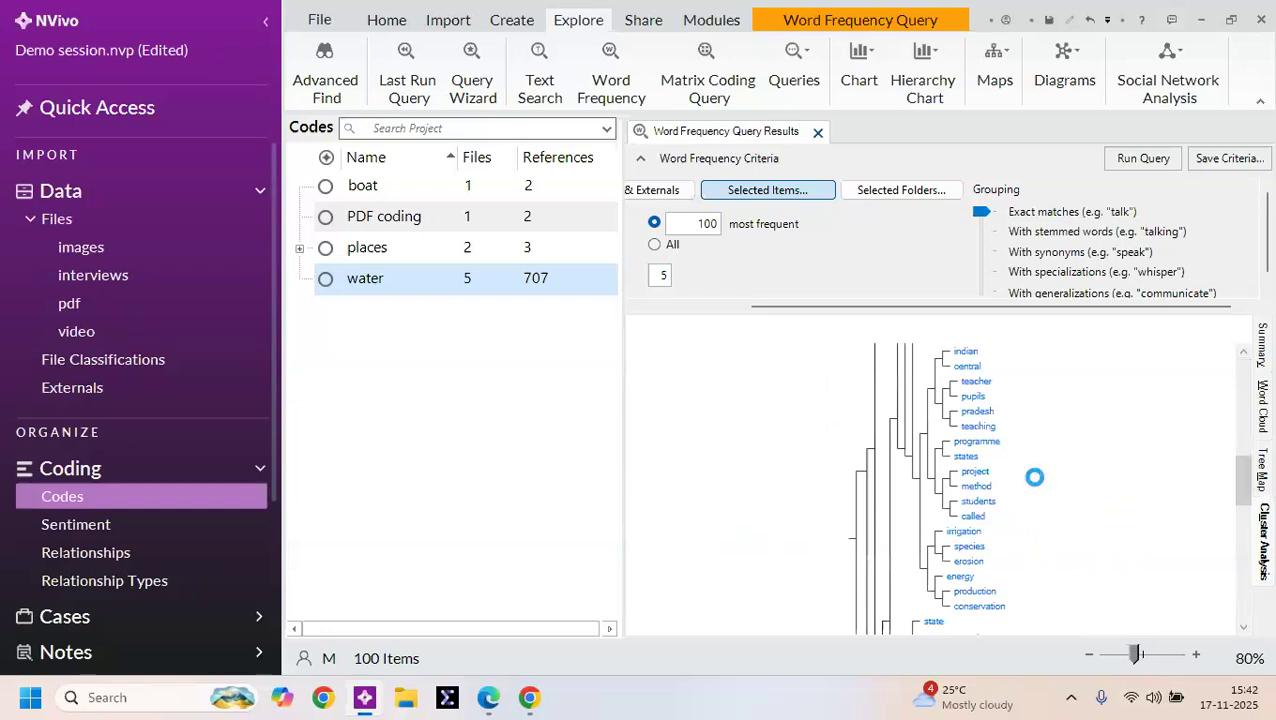
right_click(1016, 490)
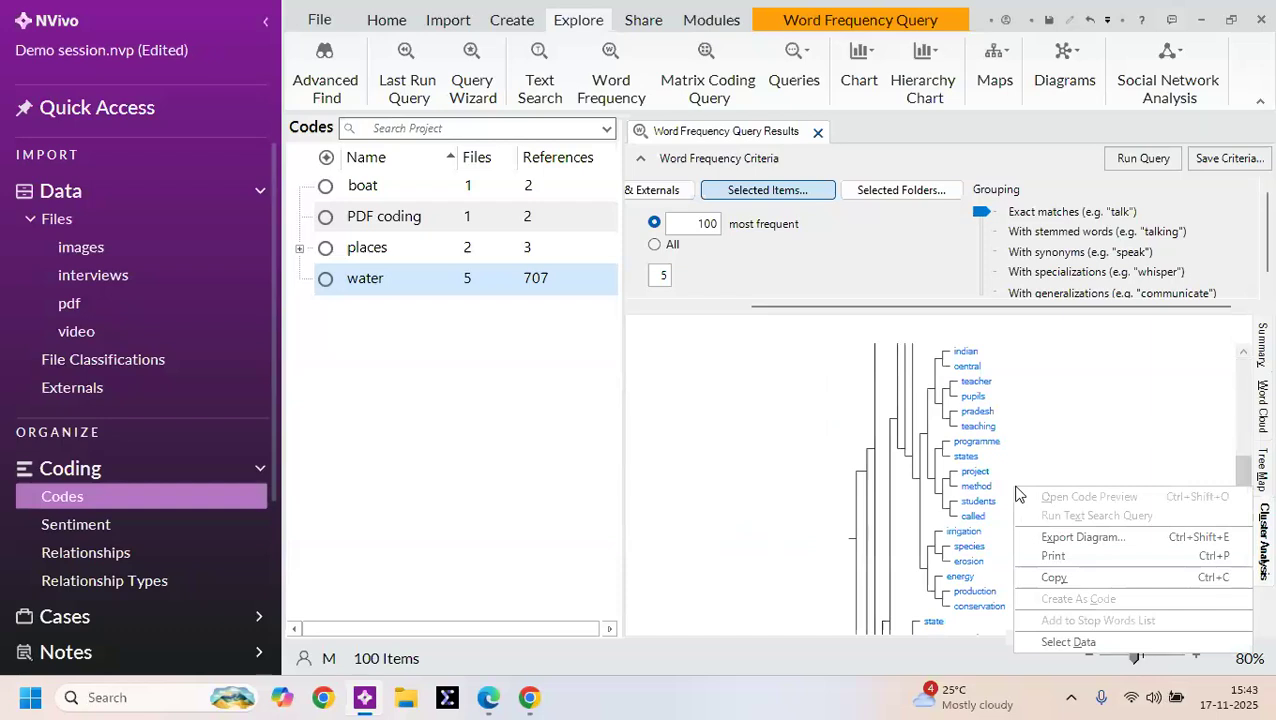
click(975, 484)
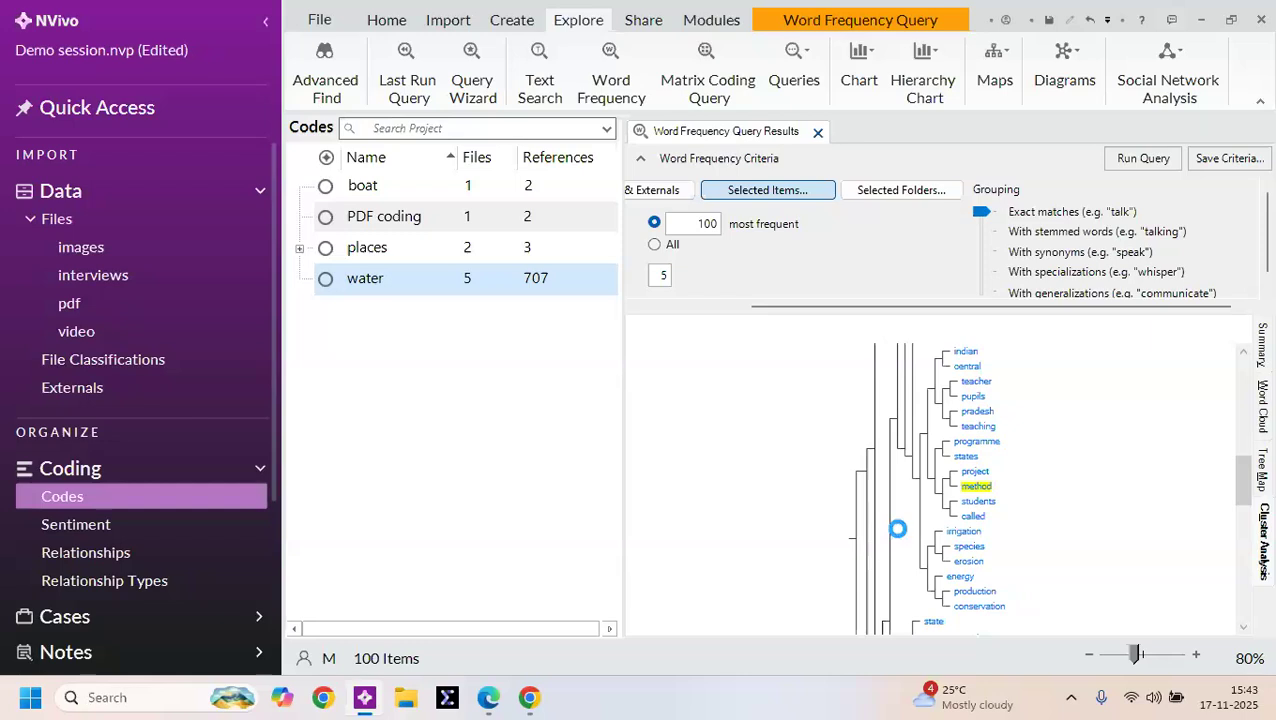
scroll(1060, 555, down, 5)
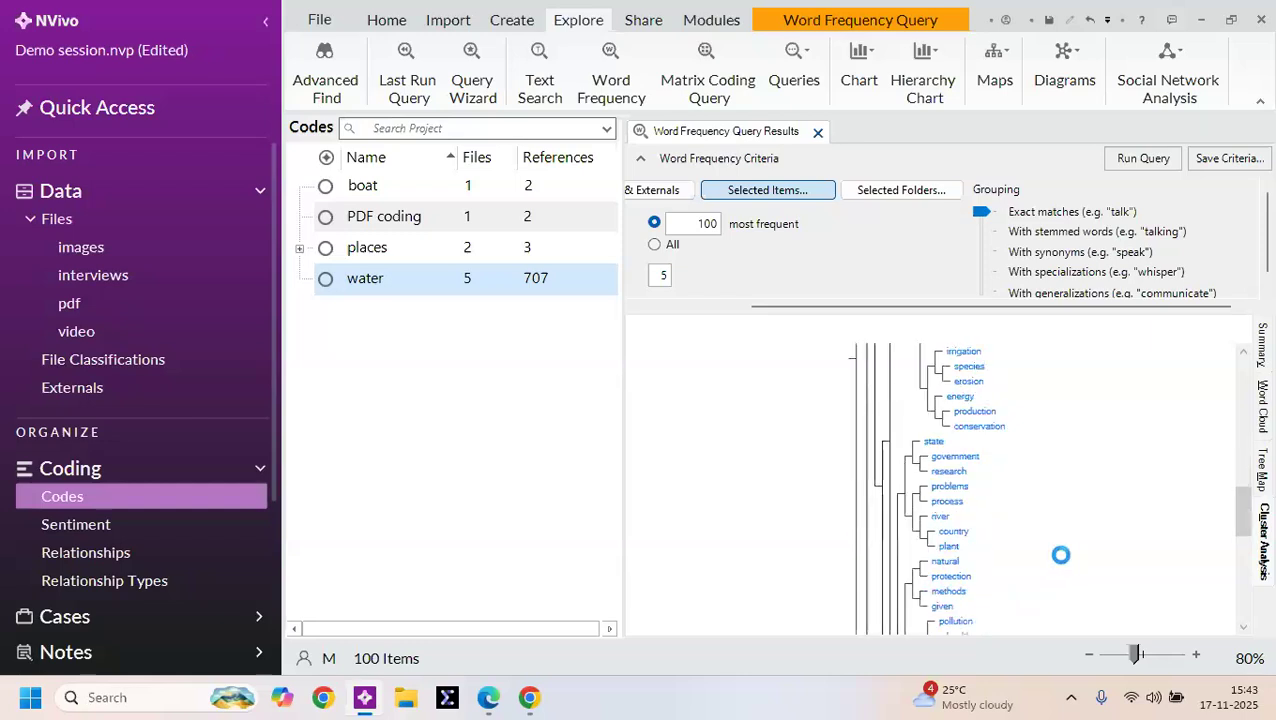
scroll(1060, 555, down, 3)
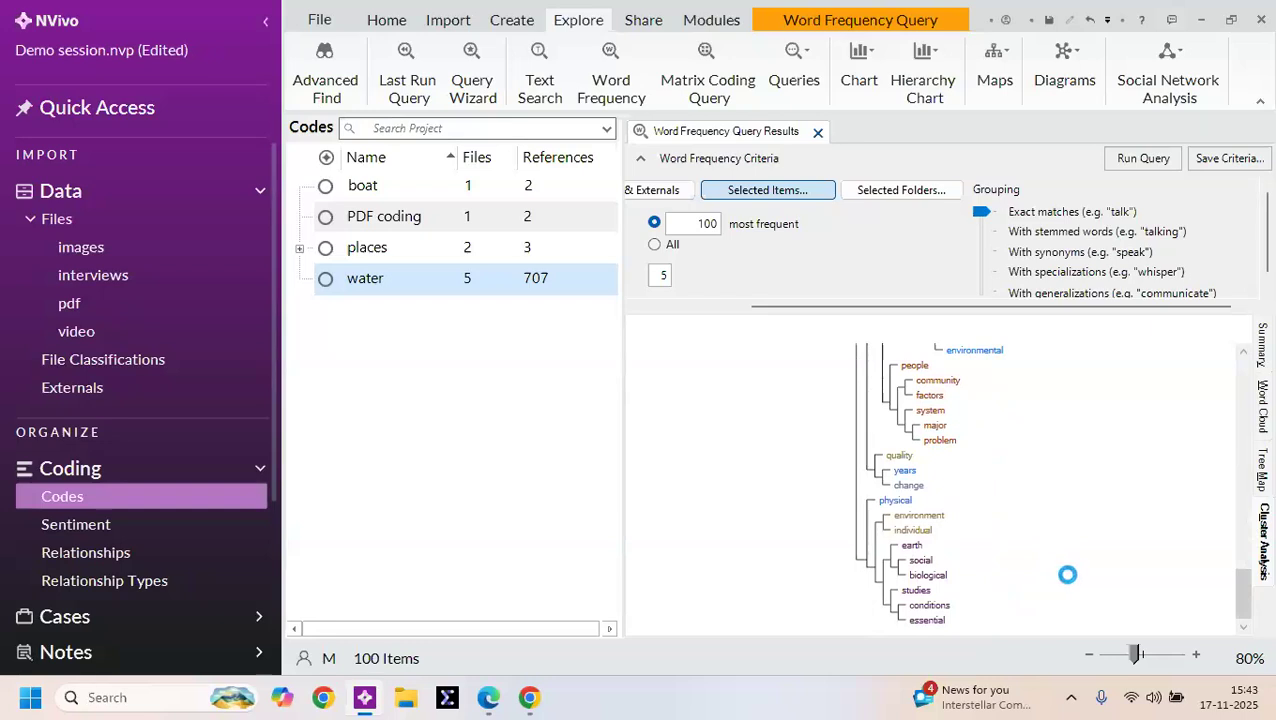
scroll(1027, 524, up, 10)
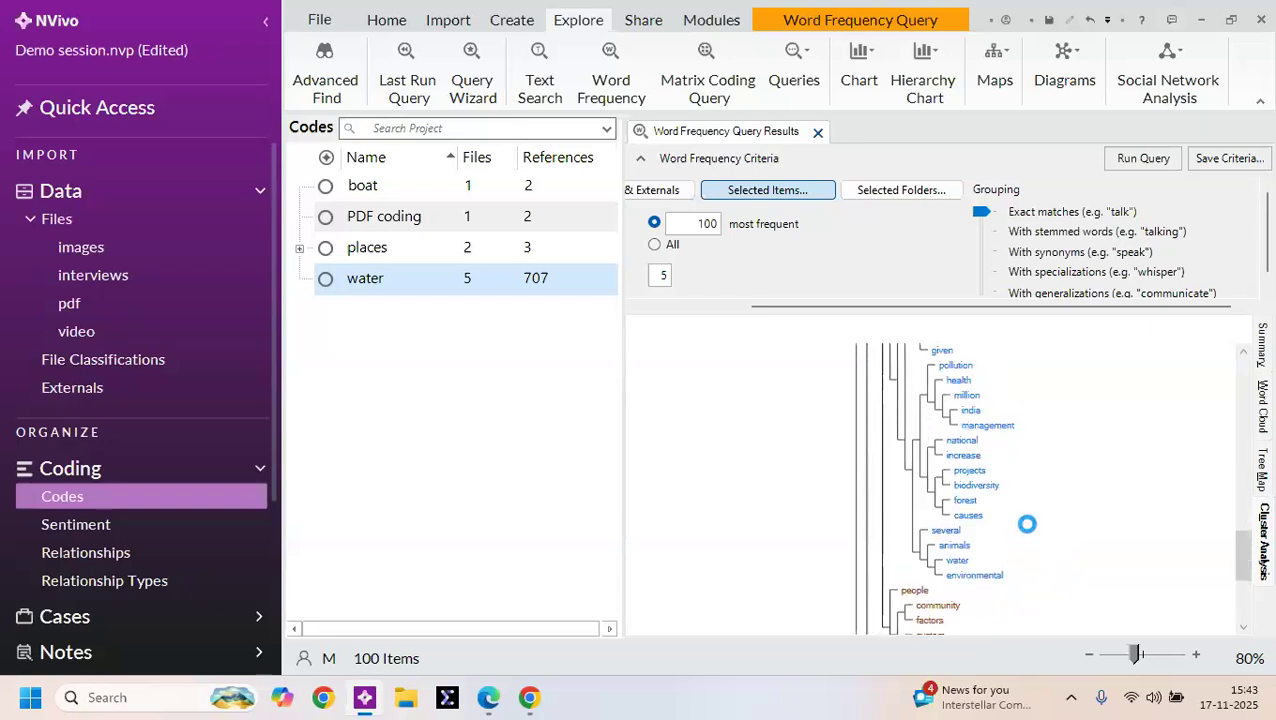
scroll(1027, 521, up, 3)
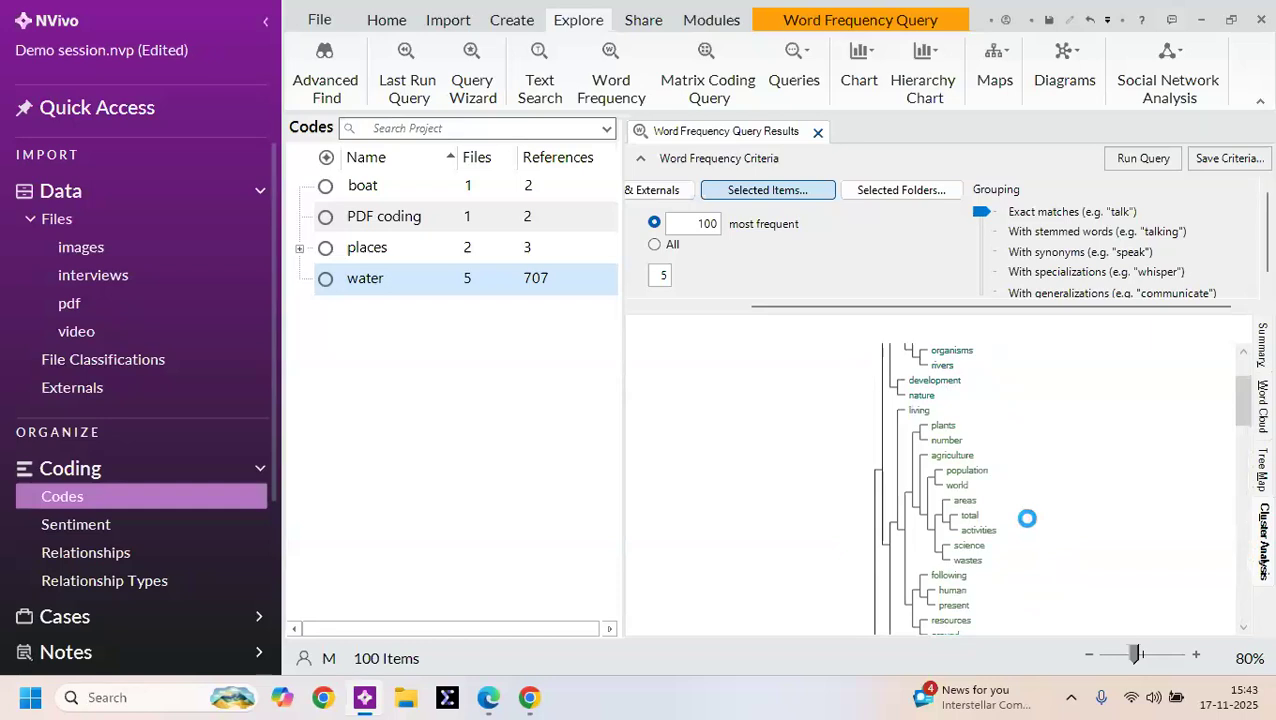
scroll(1027, 518, up, 2)
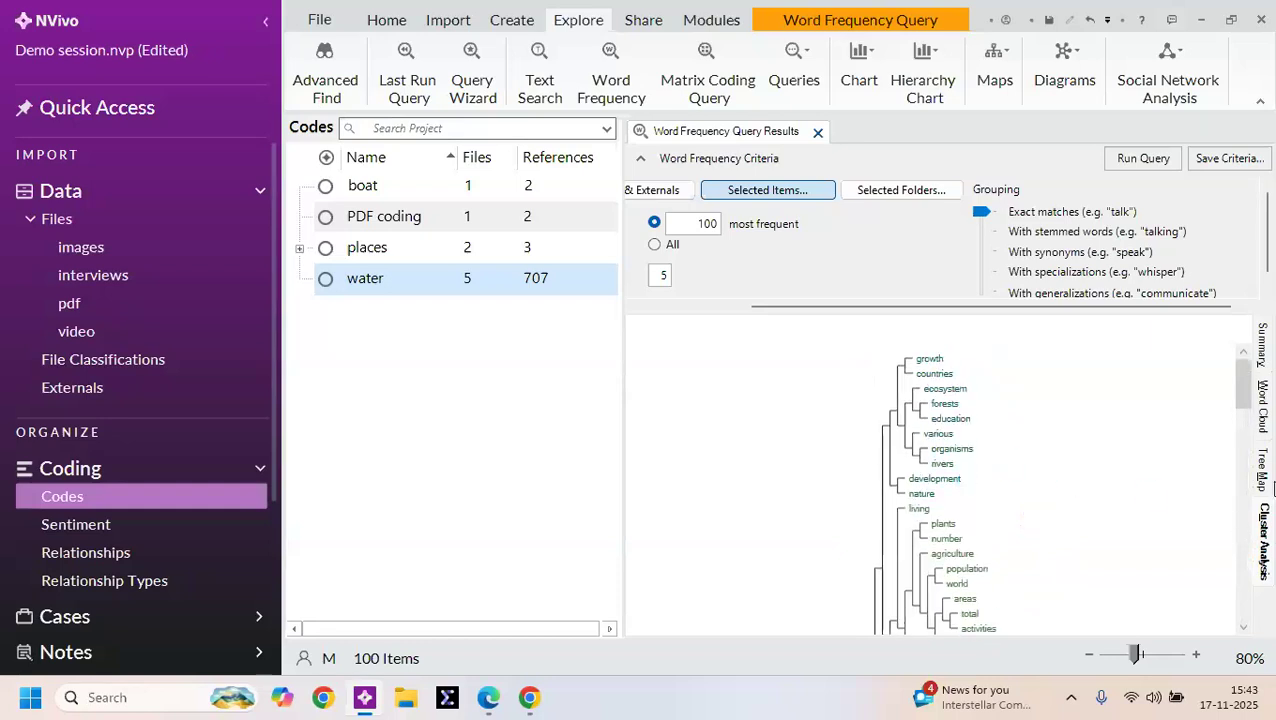
Step: Switch back through the tree map and word cloud to the results summary, and close the word frequency query results
click(1265, 474)
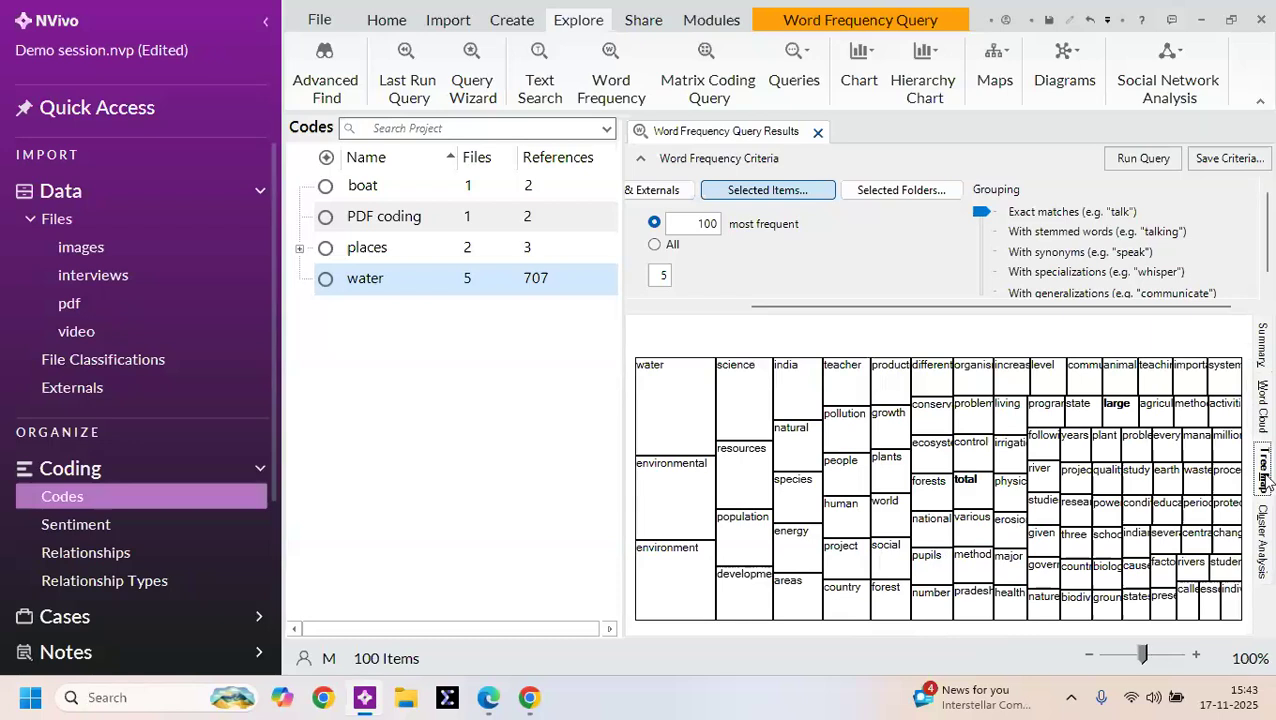
click(1266, 410)
click(1263, 345)
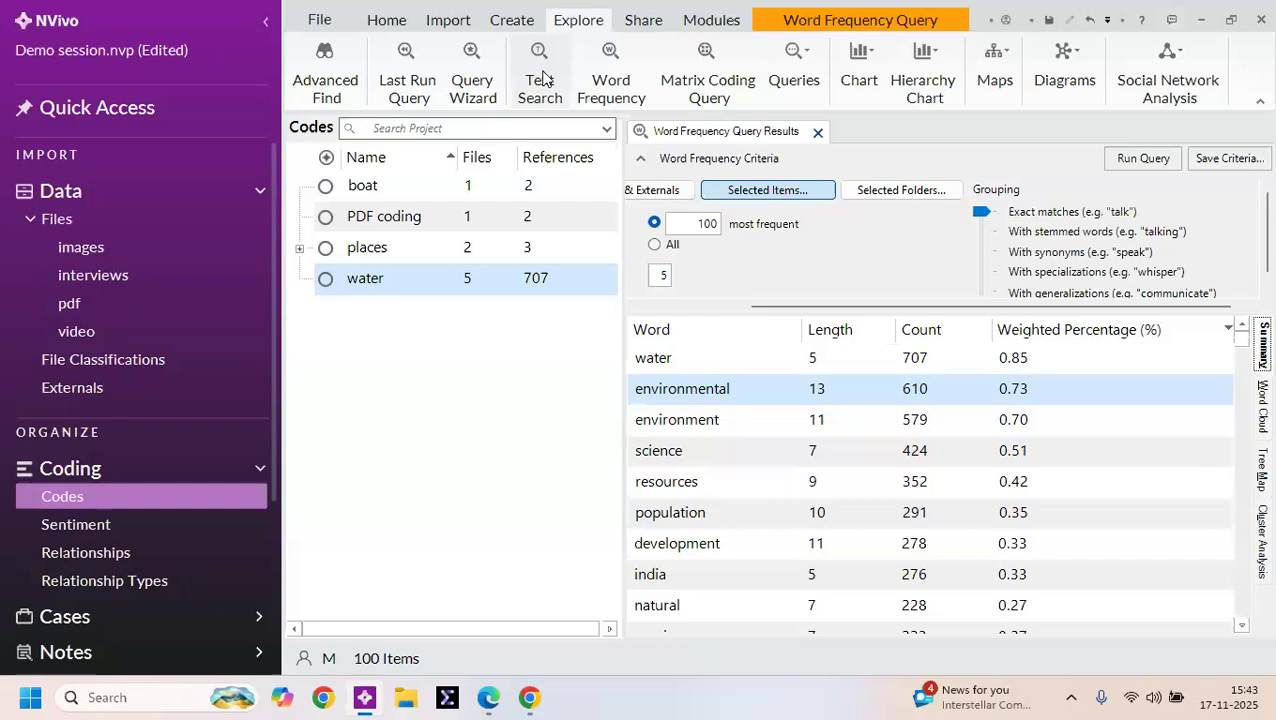
click(817, 134)
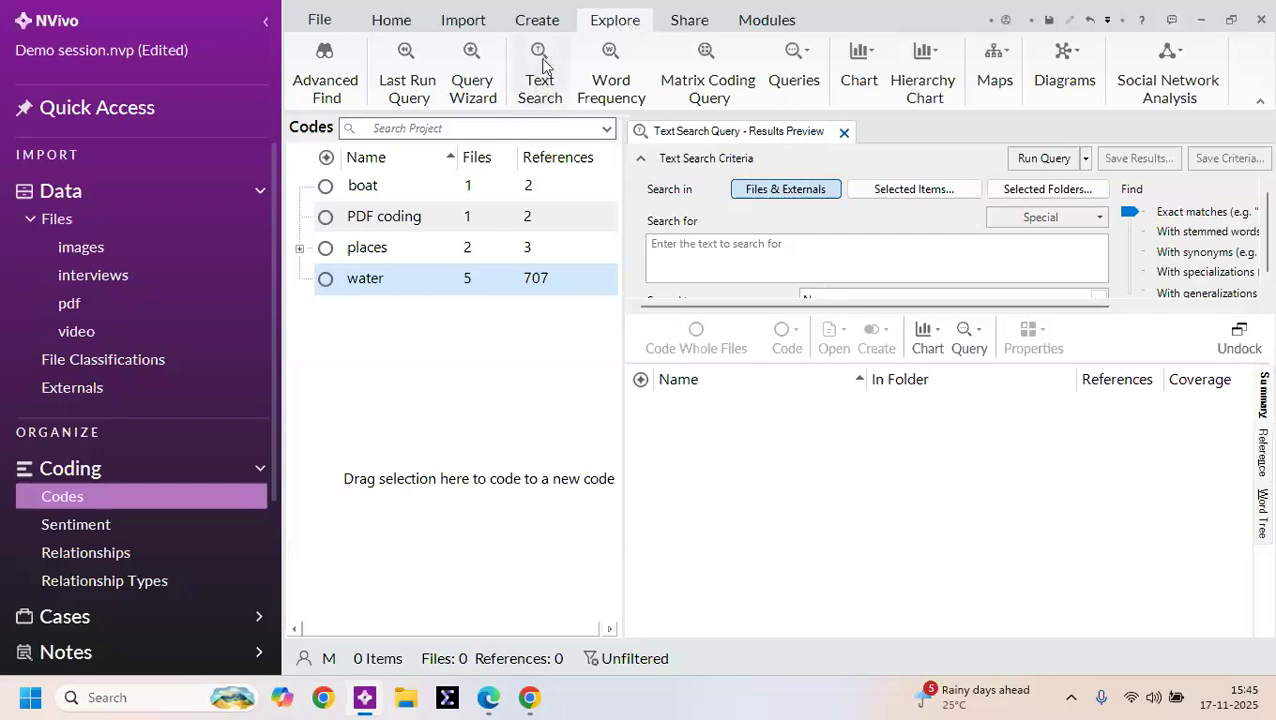
Step: Enter "climate" in double quotation marks as the text to find in a new text search query
click(704, 256)
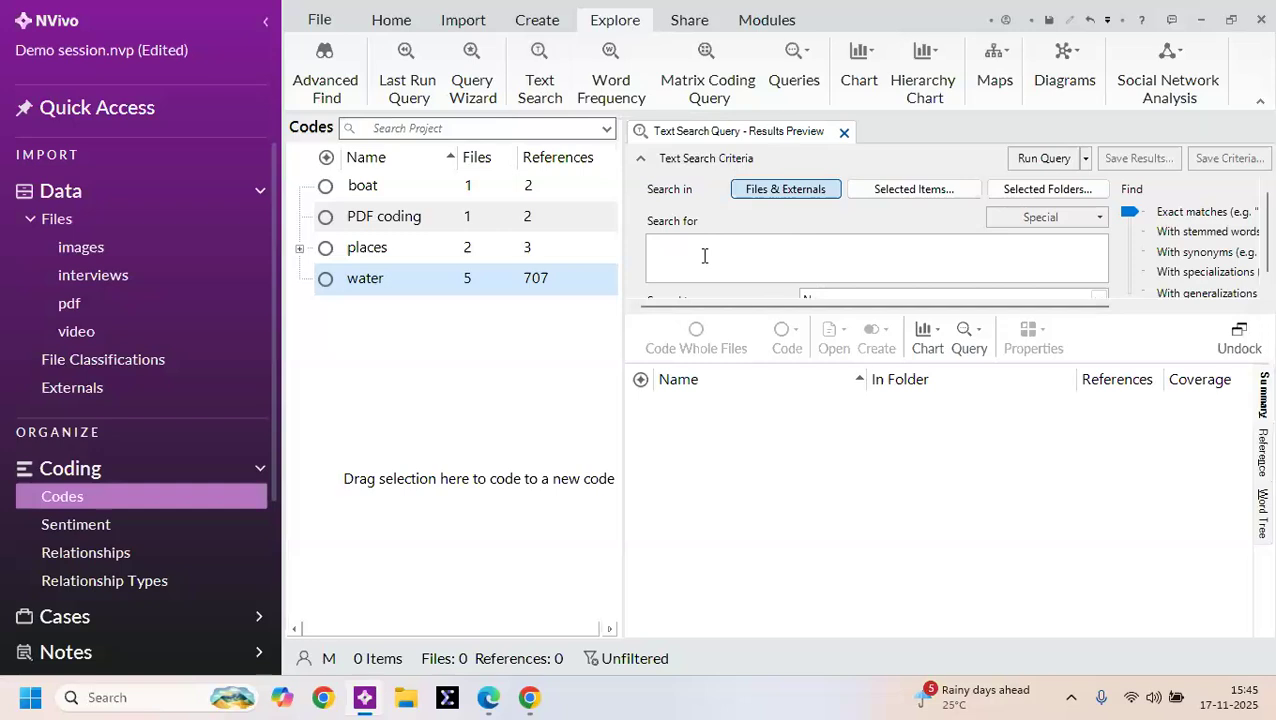
text("")
key(Left)
text(climate)
click(721, 253)
drag(653, 243, 706, 242)
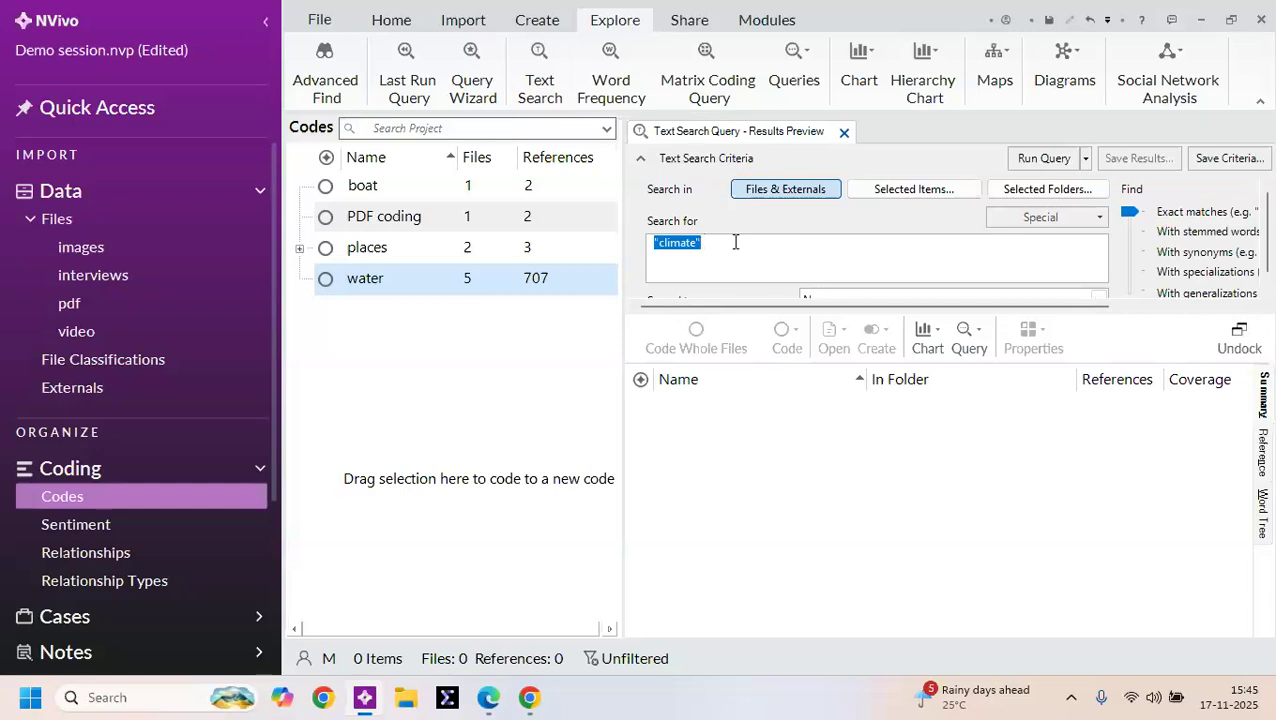
click(735, 242)
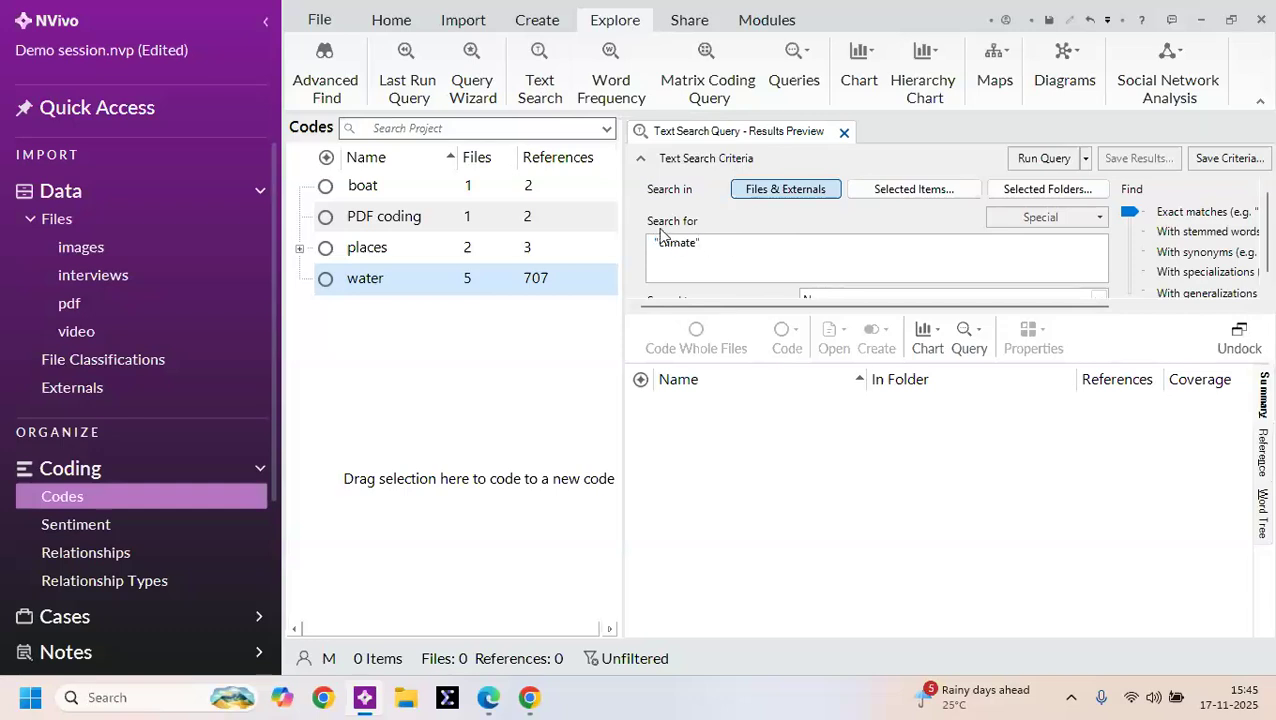
Step: Limit the text search to the project files without the images and video folders, and run the query
click(914, 190)
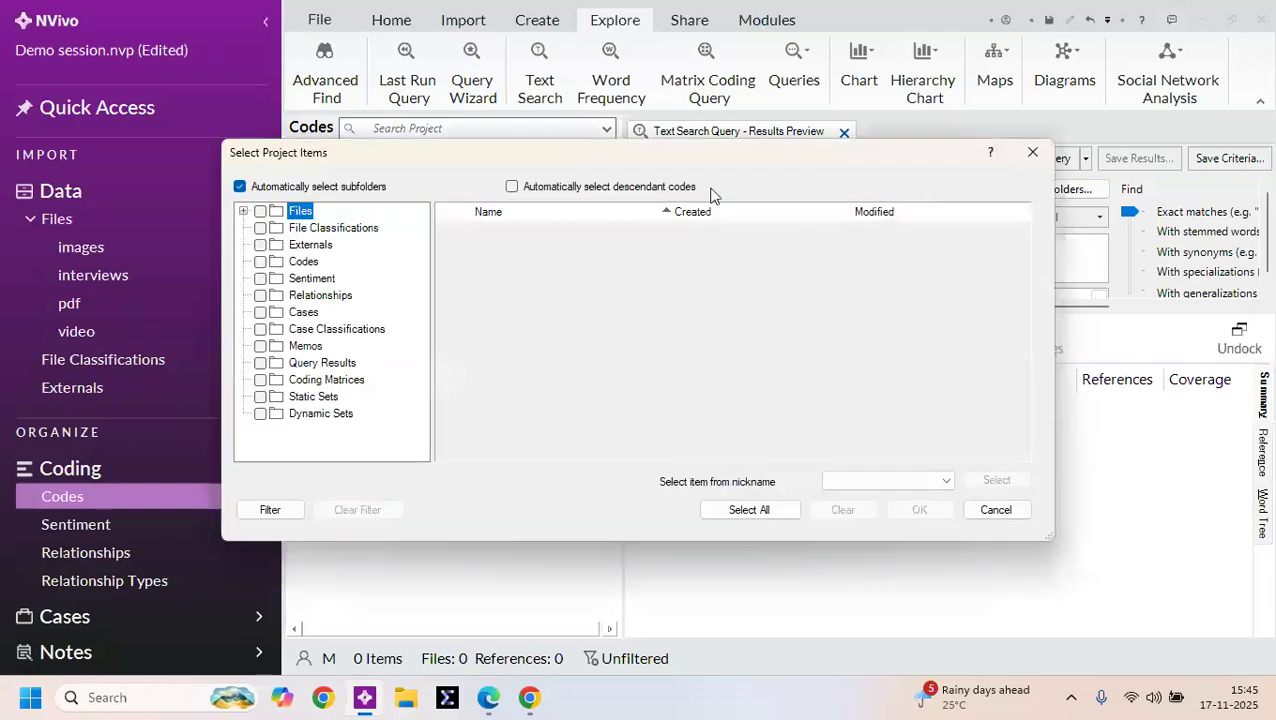
click(262, 211)
click(243, 211)
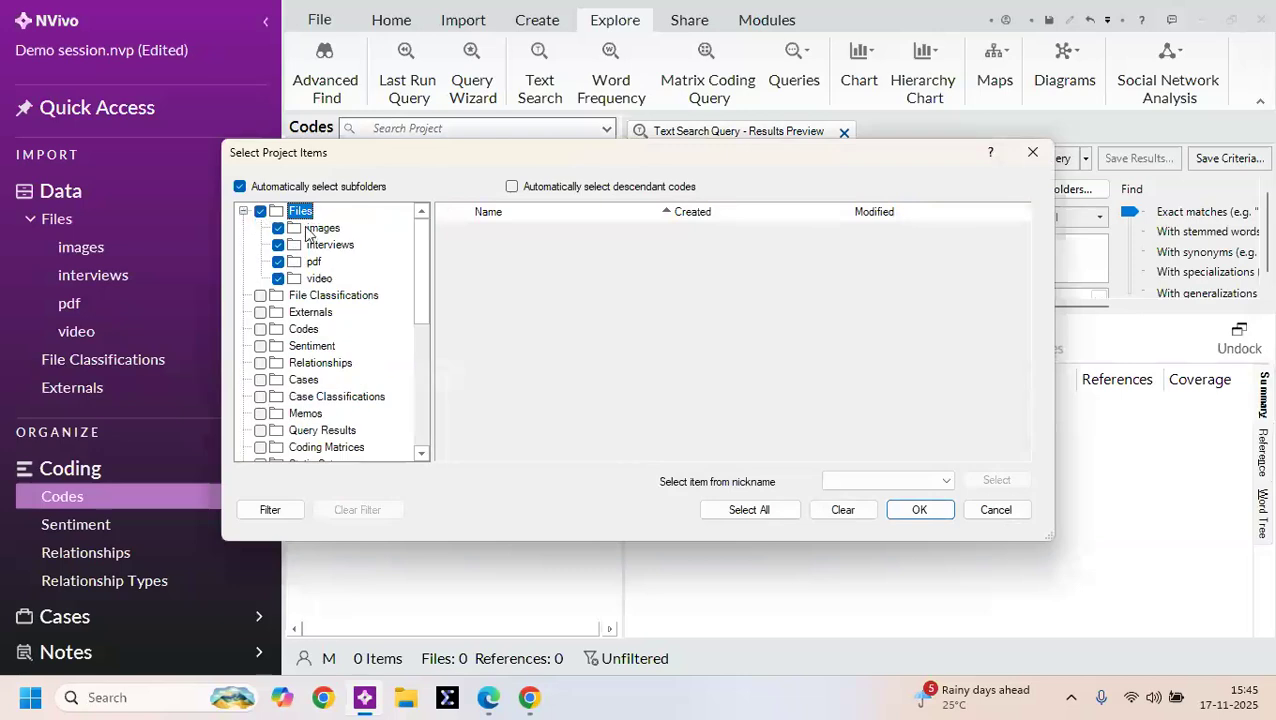
click(278, 228)
click(278, 278)
click(913, 512)
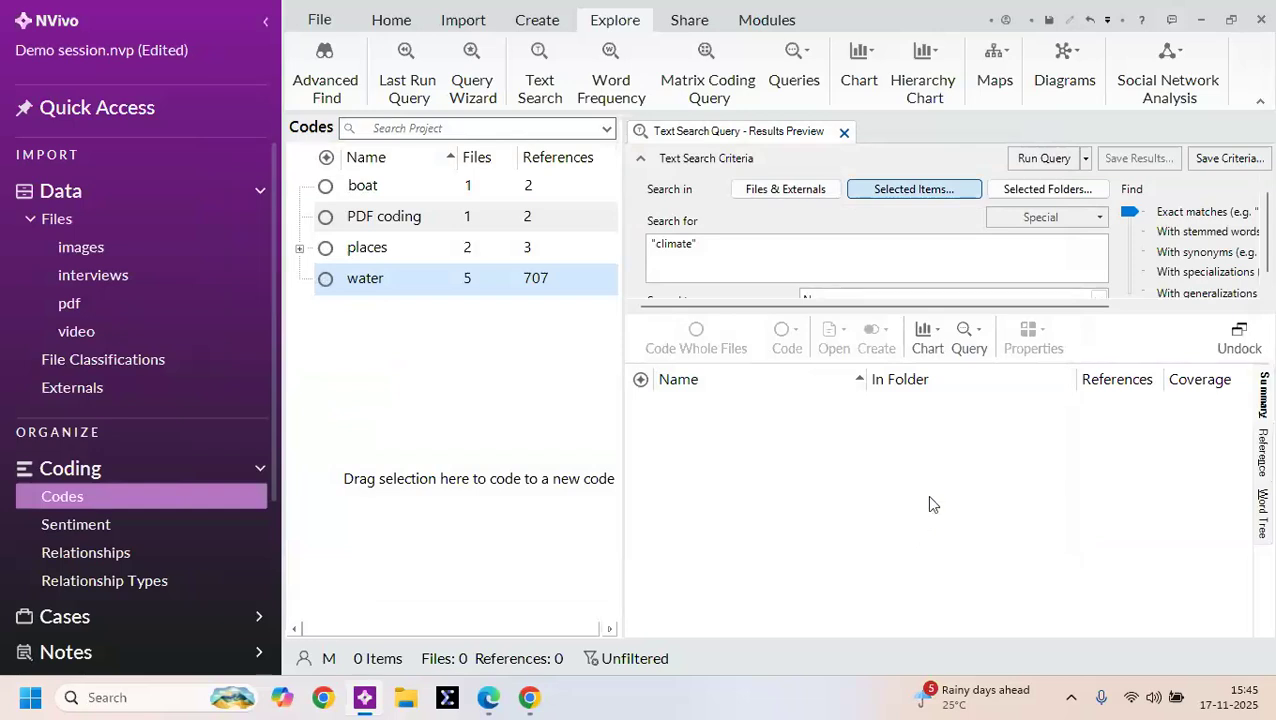
click(1045, 160)
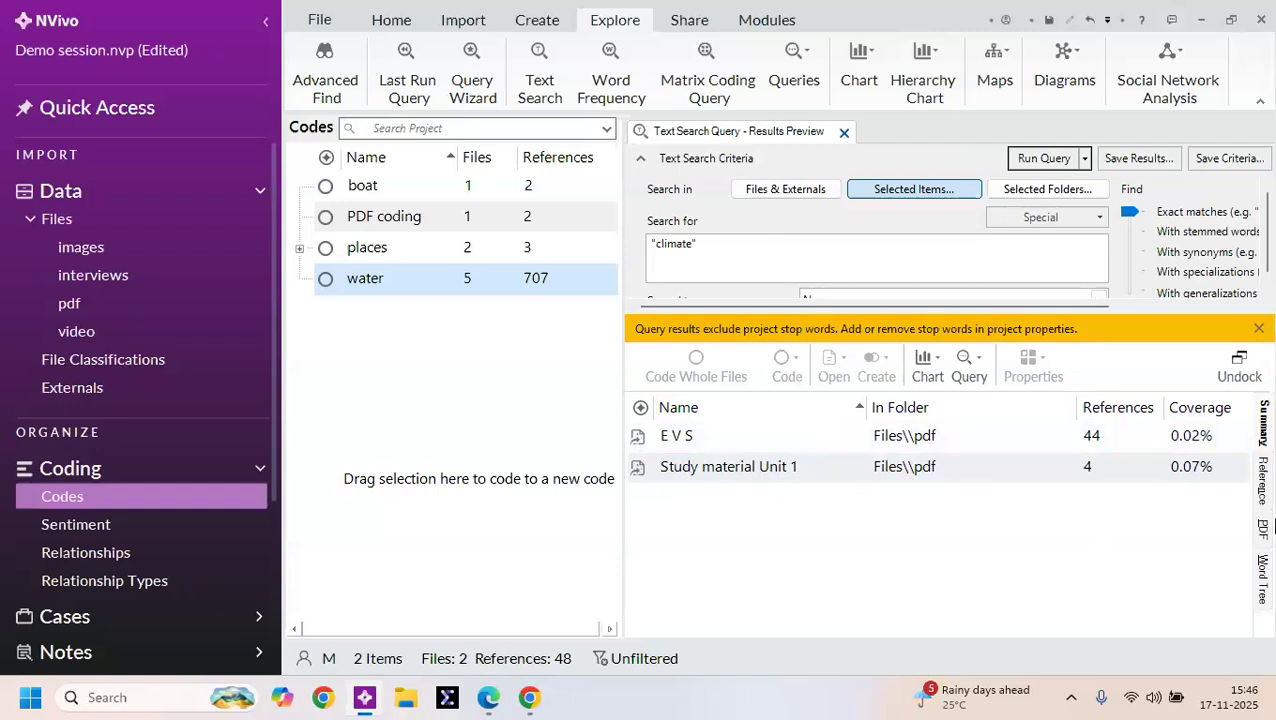
Step: Show the "climate" results as a word tree, reduce it to 41% and highlight one of its branches
click(1264, 578)
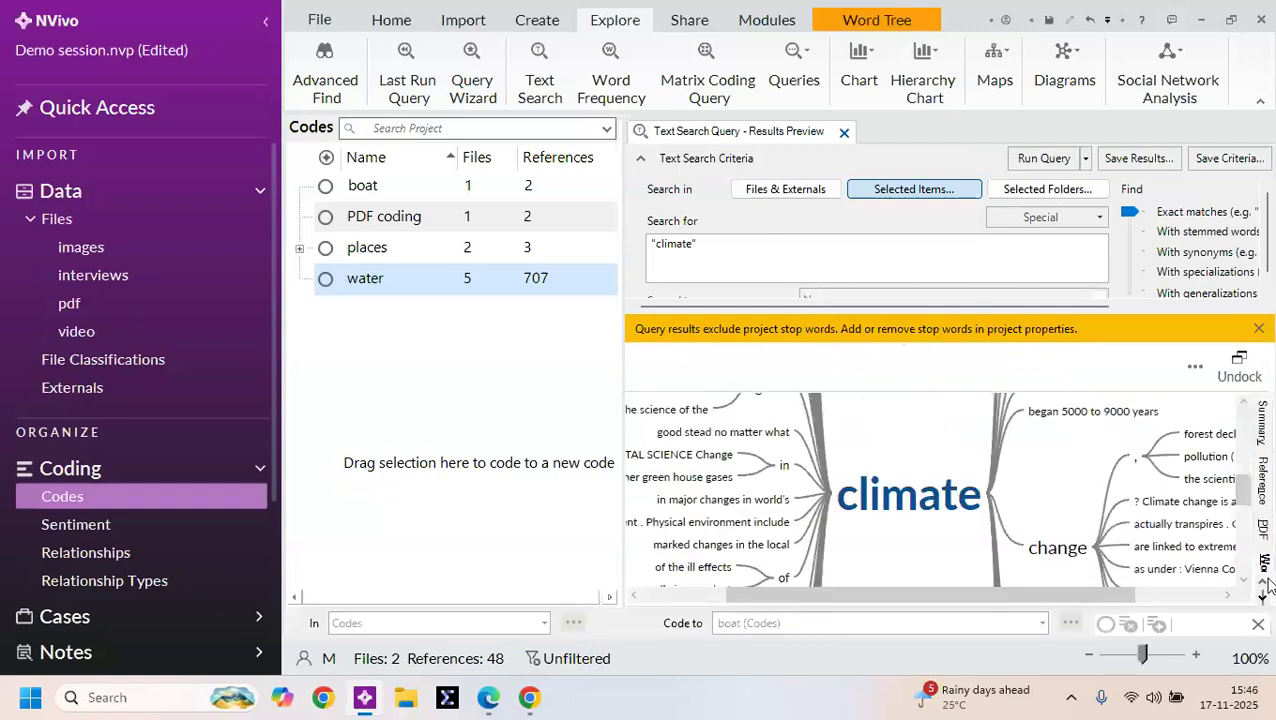
drag(1142, 655, 1117, 655)
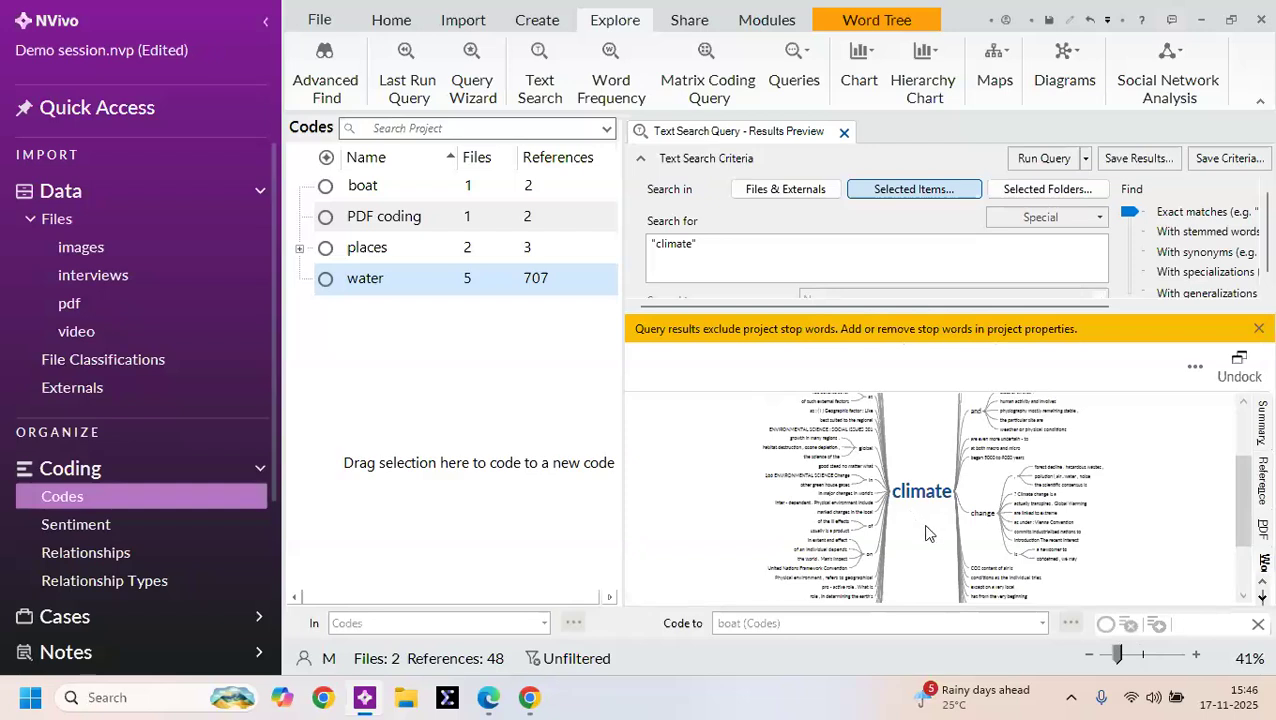
mouse_move(909, 500)
click(797, 506)
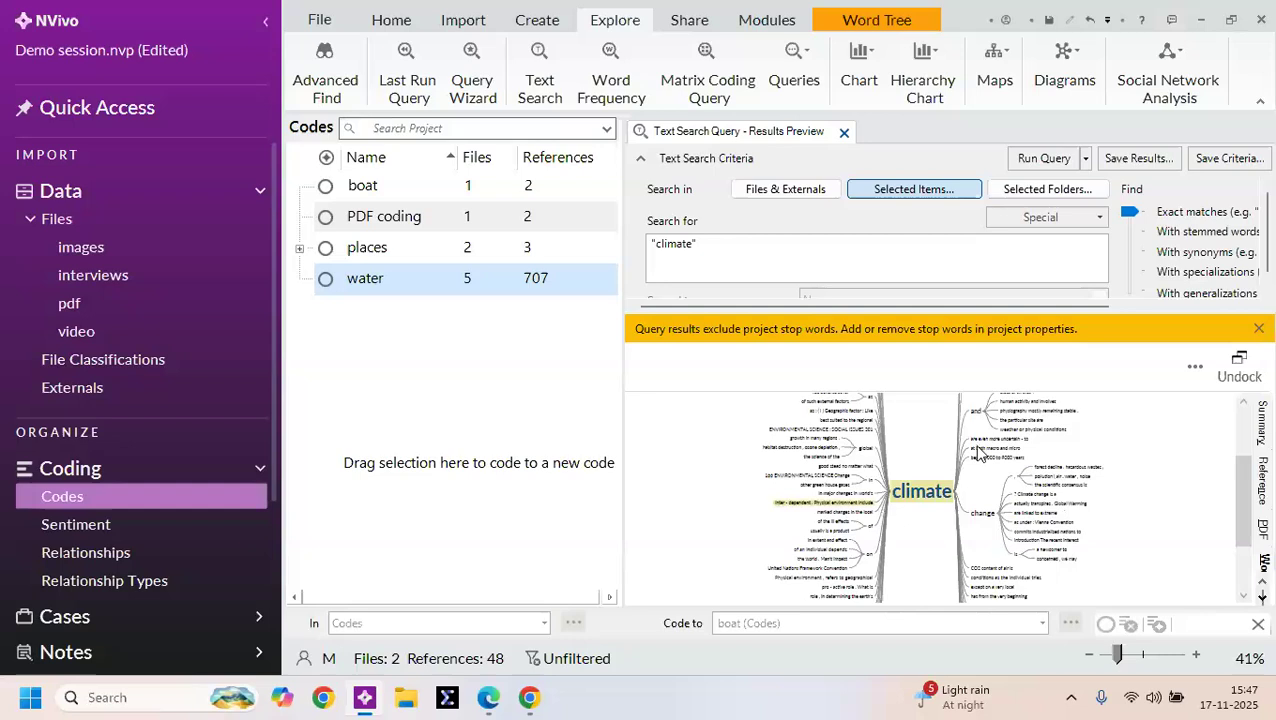
right_click(996, 470)
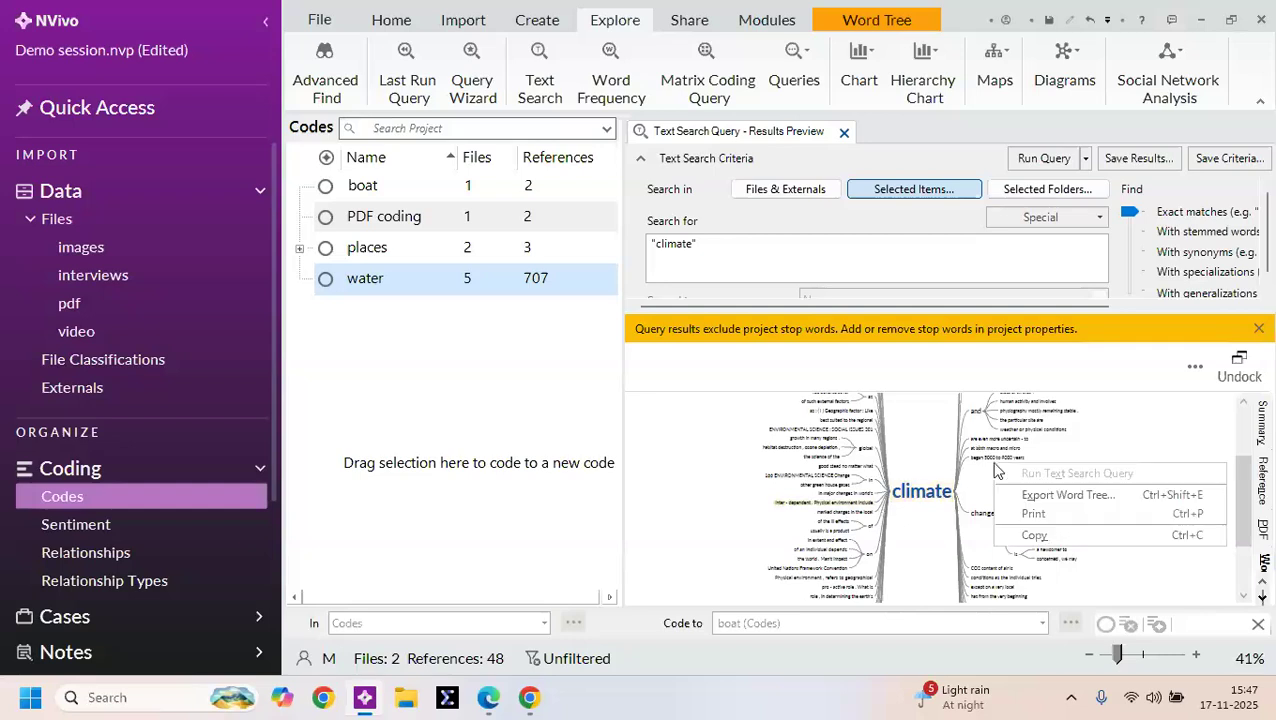
click(1047, 510)
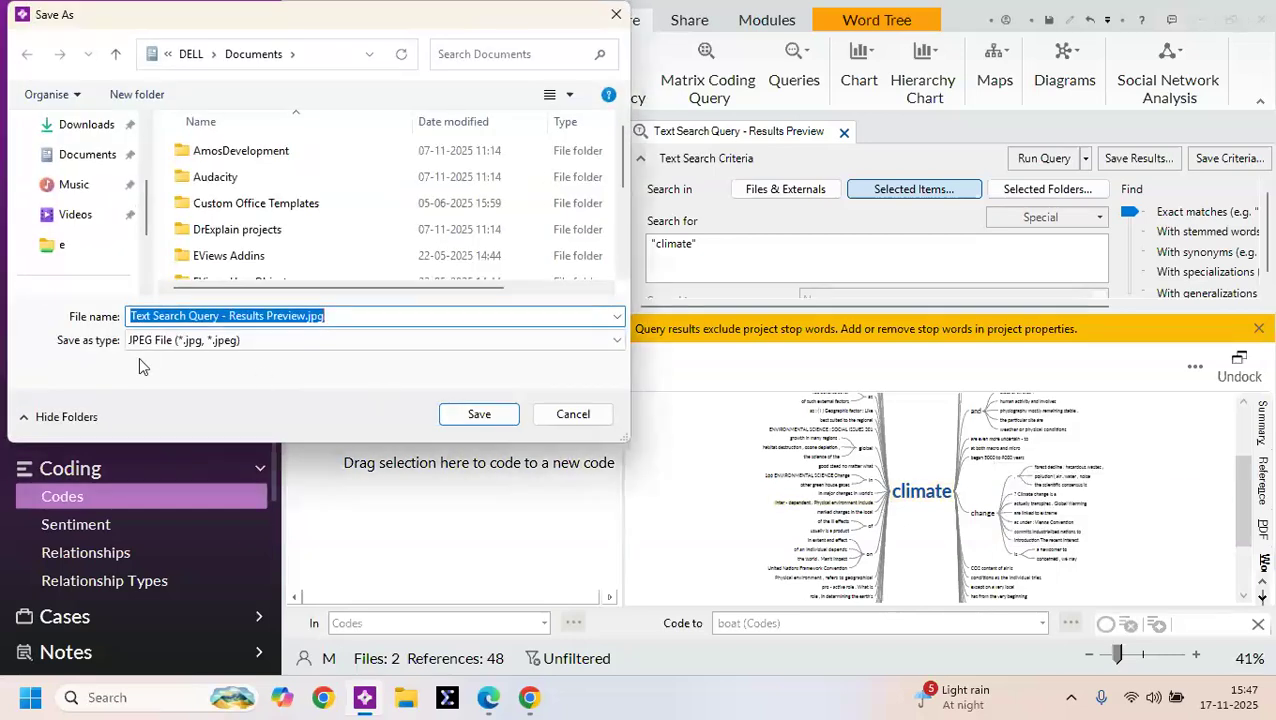
click(497, 421)
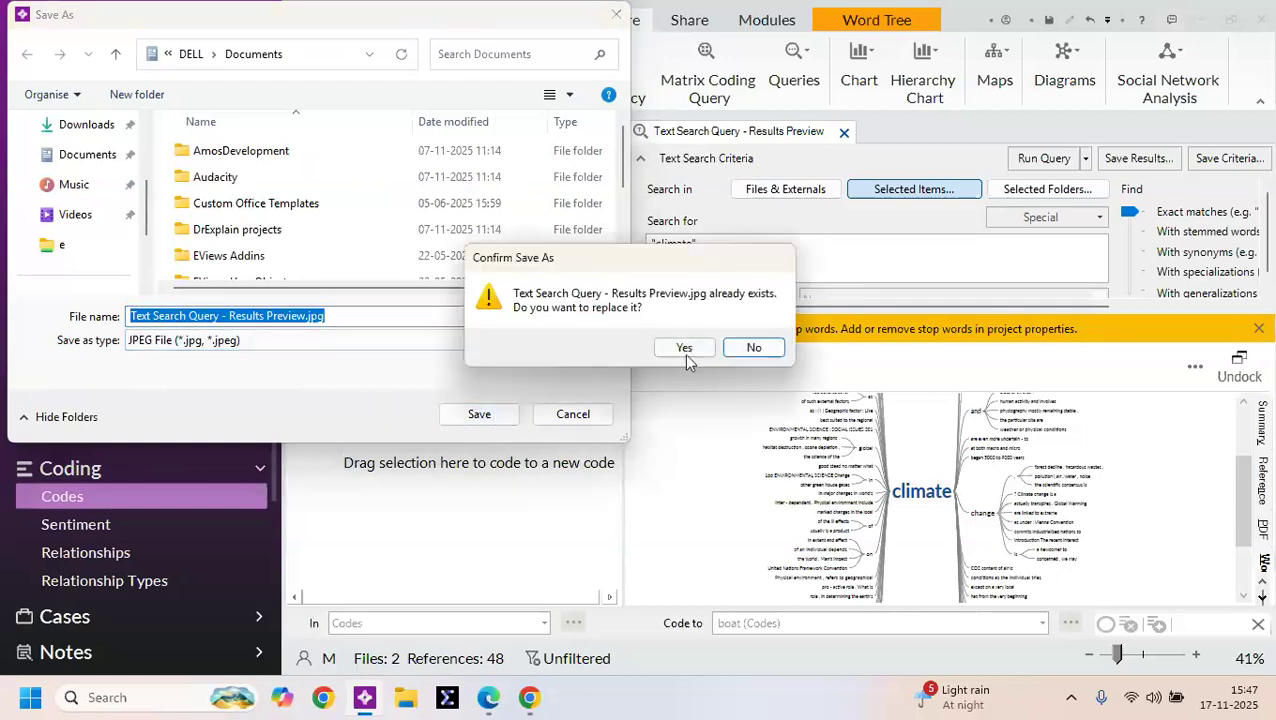
click(750, 348)
click(585, 414)
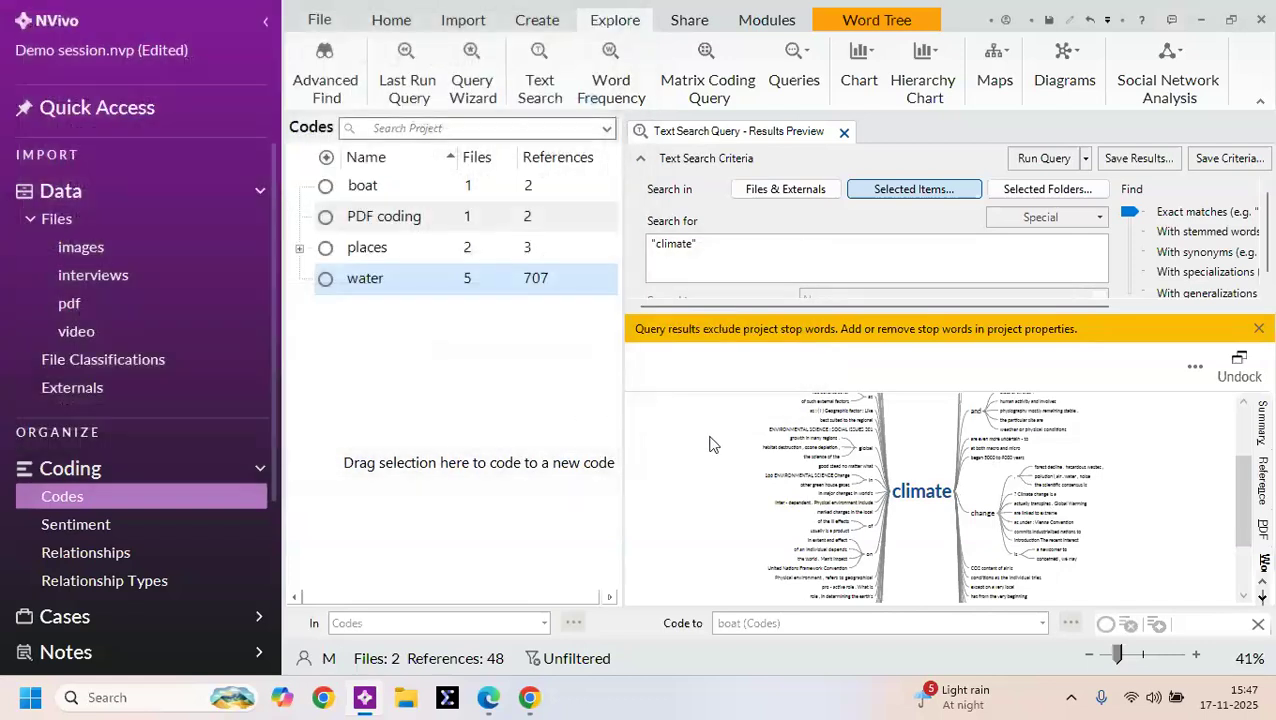
Step: Dismiss the stop words notice and look through the "climate" references in the E V S PDF
click(1259, 330)
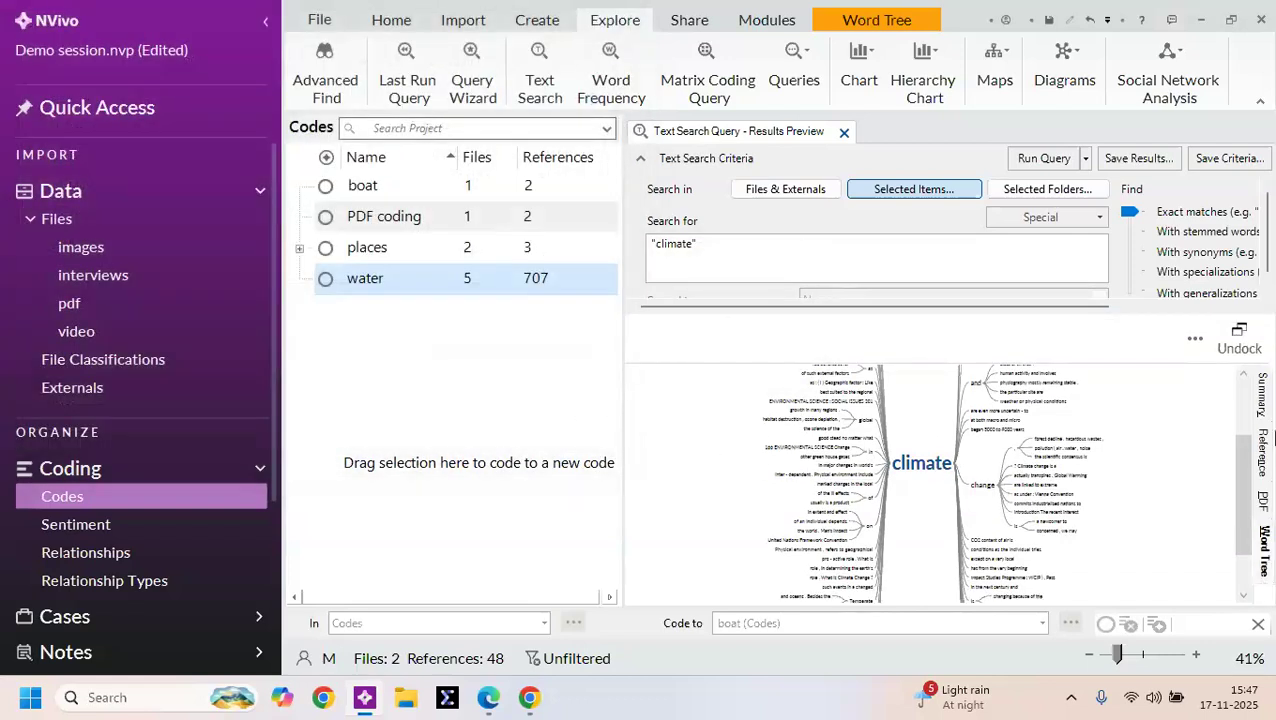
click(1266, 452)
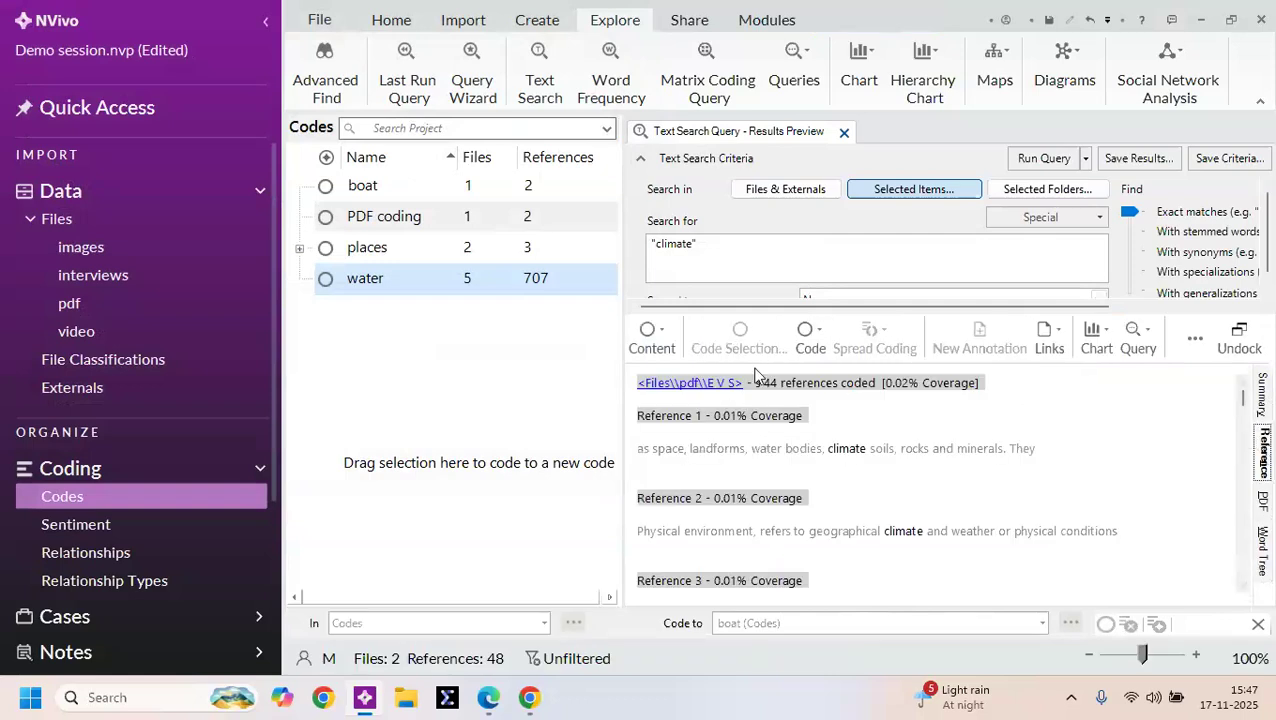
right_click(867, 445)
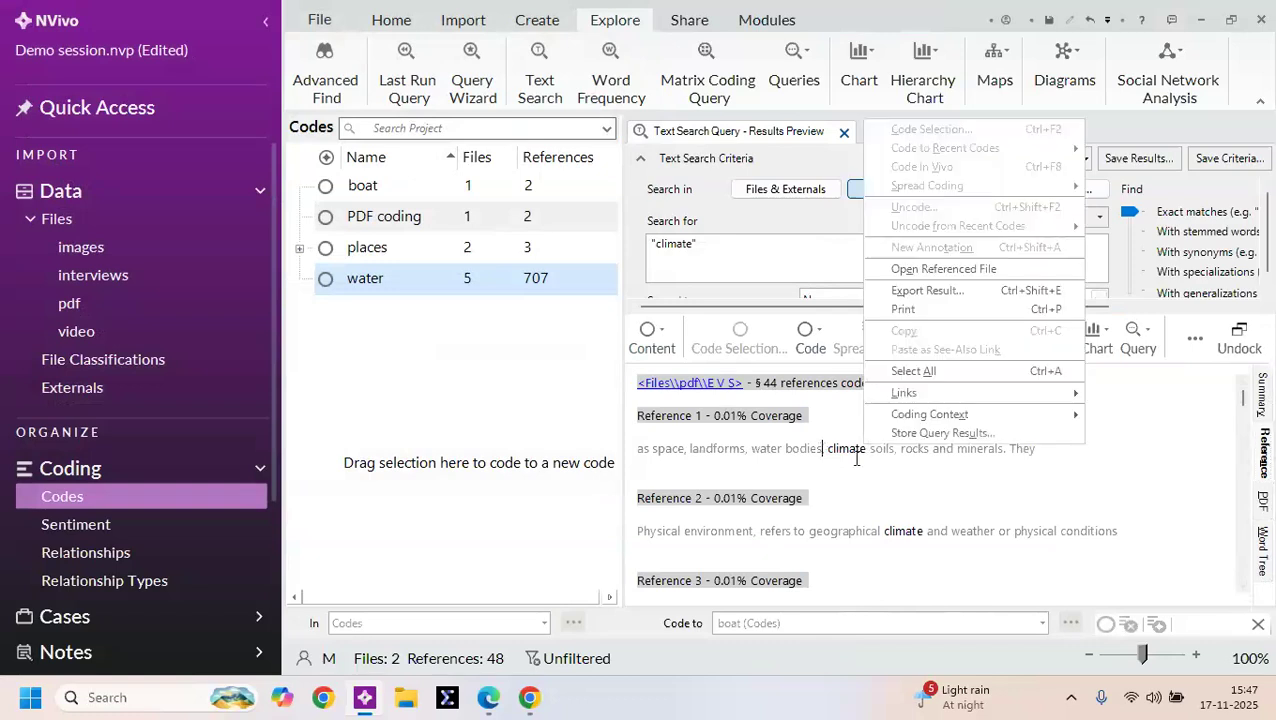
drag(886, 535, 925, 524)
click(924, 524)
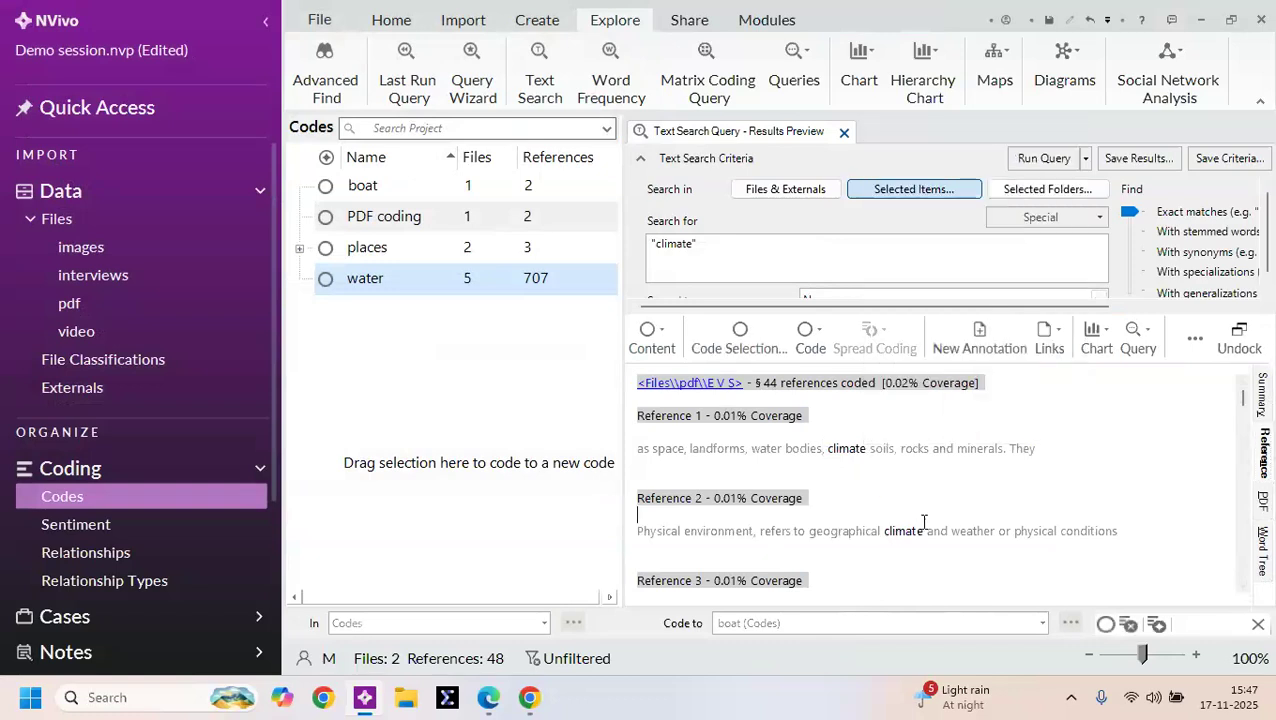
scroll(820, 512, down, 3)
scroll(765, 516, down, 2)
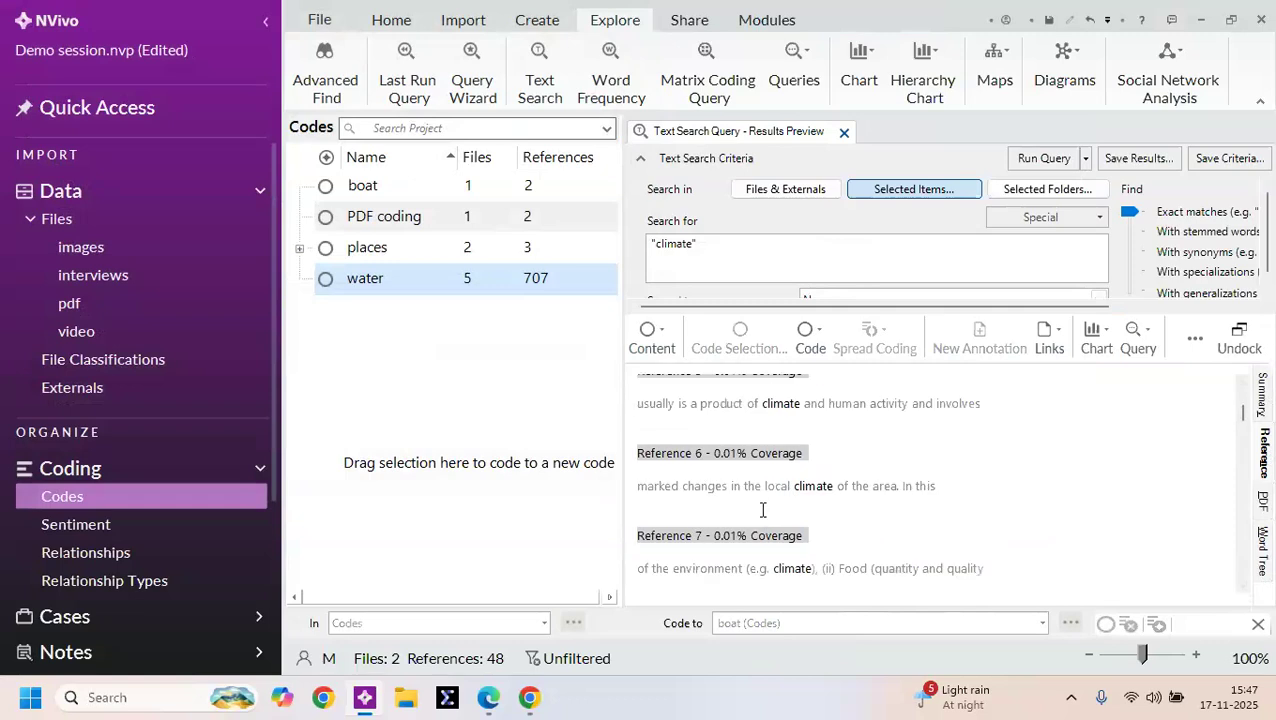
scroll(763, 511, up, 5)
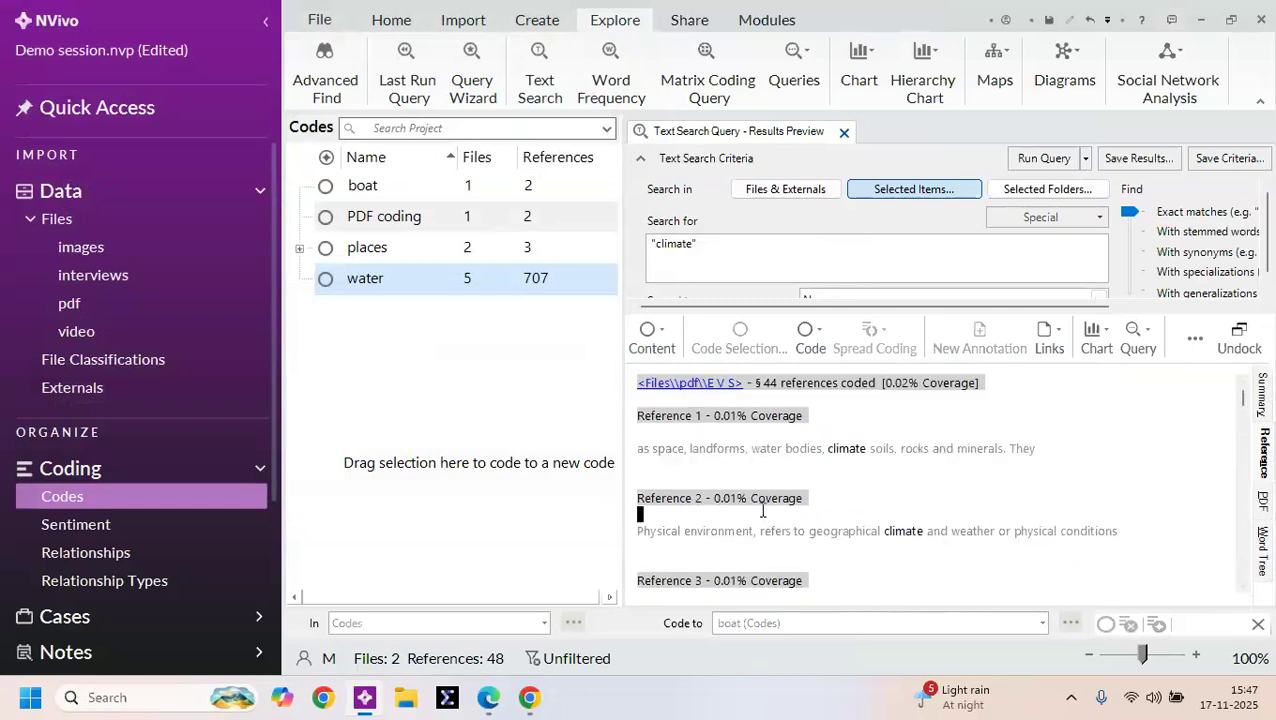
Step: Open the E V S PDF from its "climate" references, look through the pages around the highlighted match and close the PDF
click(696, 388)
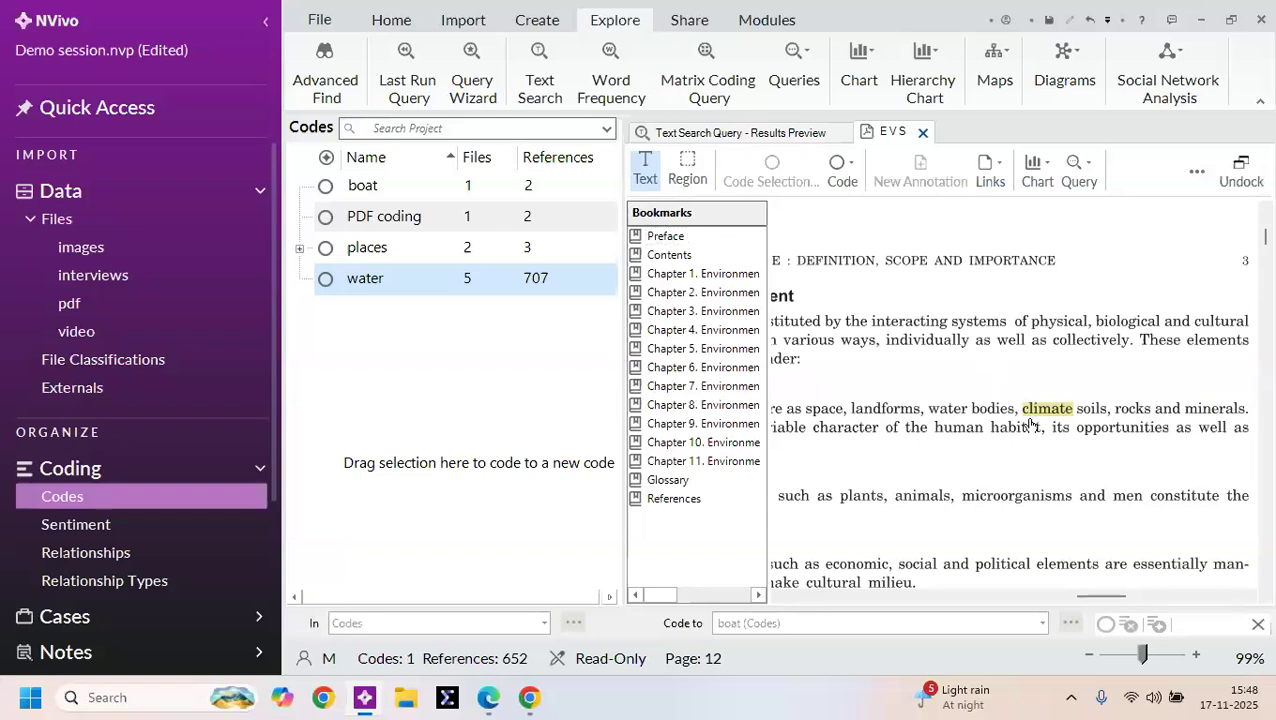
scroll(1048, 410, down, 10)
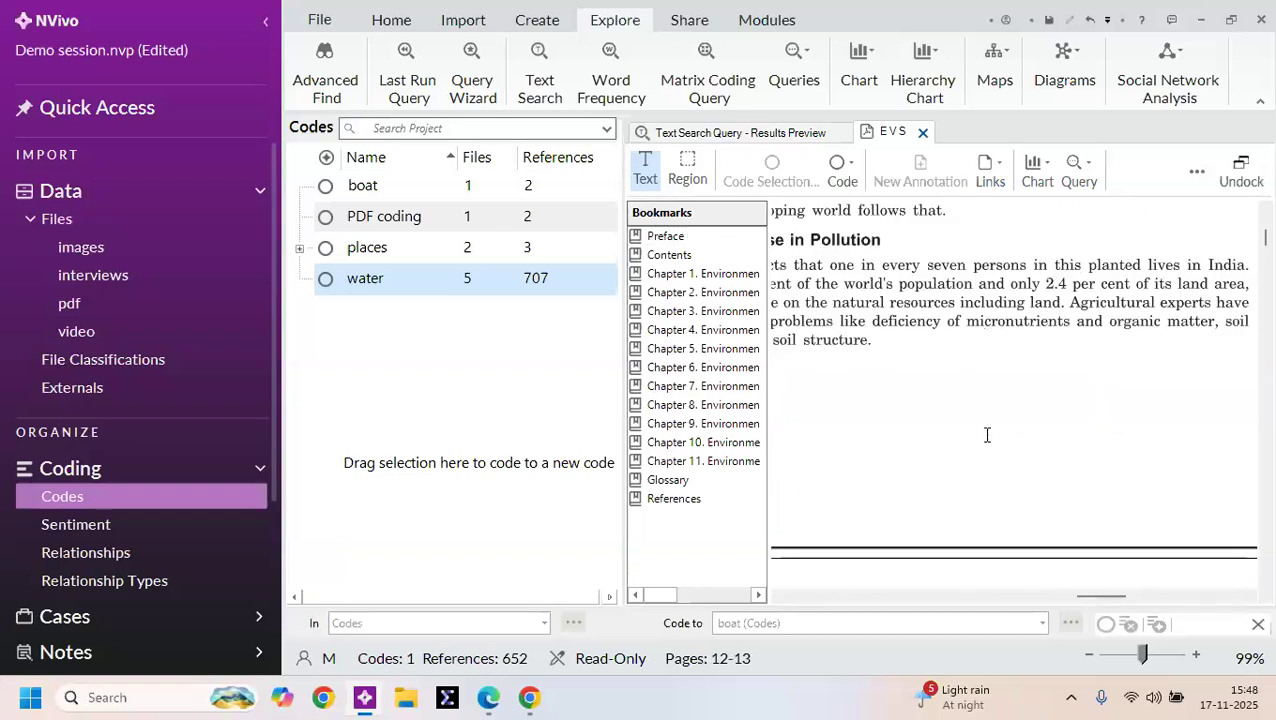
scroll(892, 421, down, 3)
scroll(895, 424, up, 10)
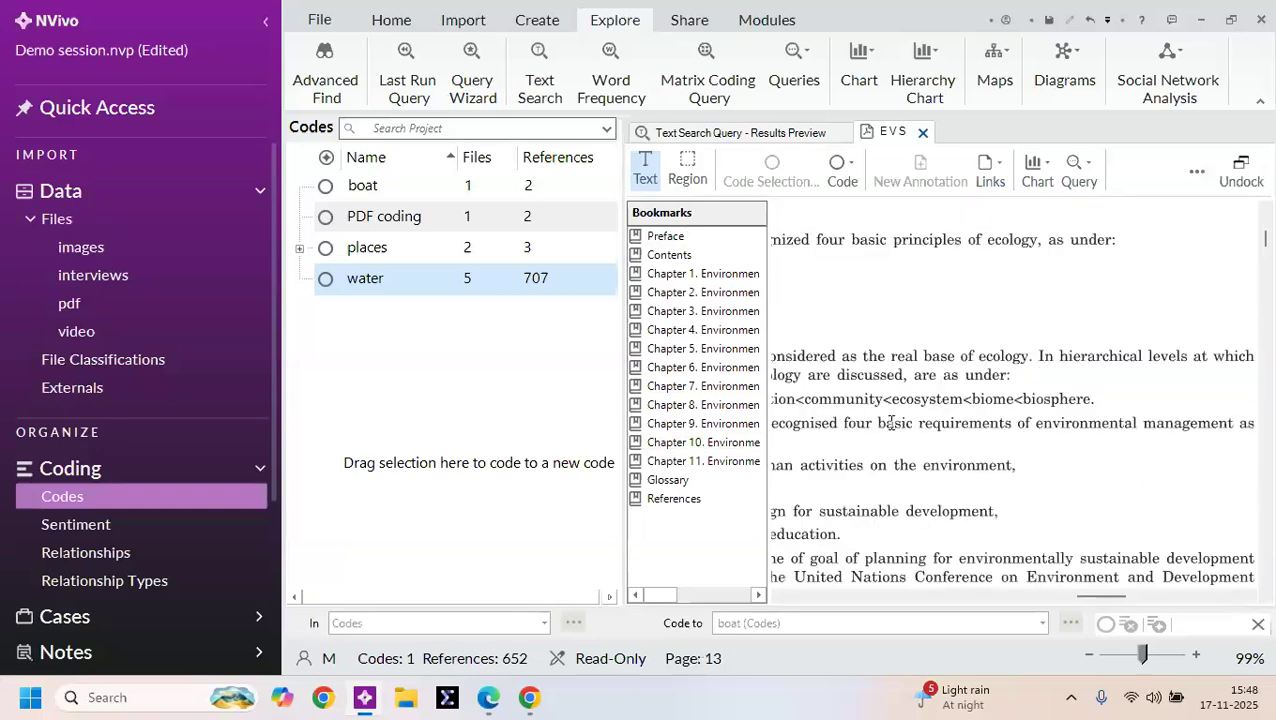
scroll(900, 425, up, 15)
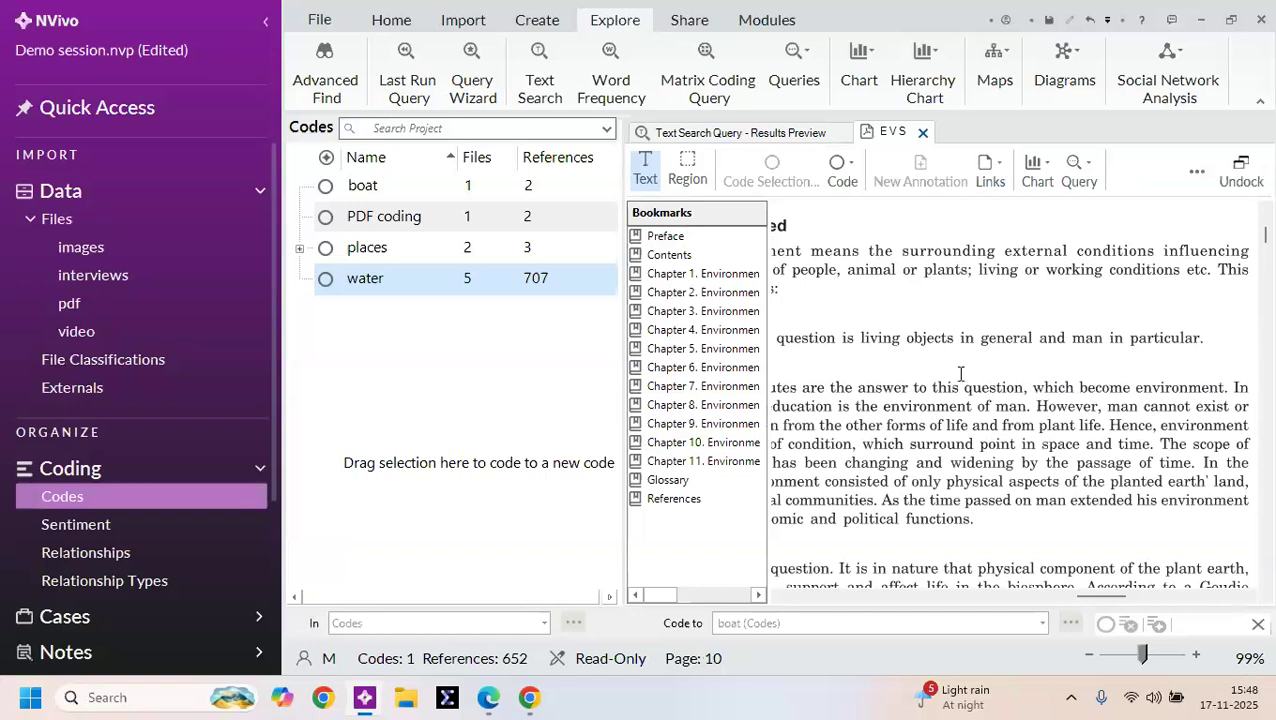
scroll(934, 432, up, 5)
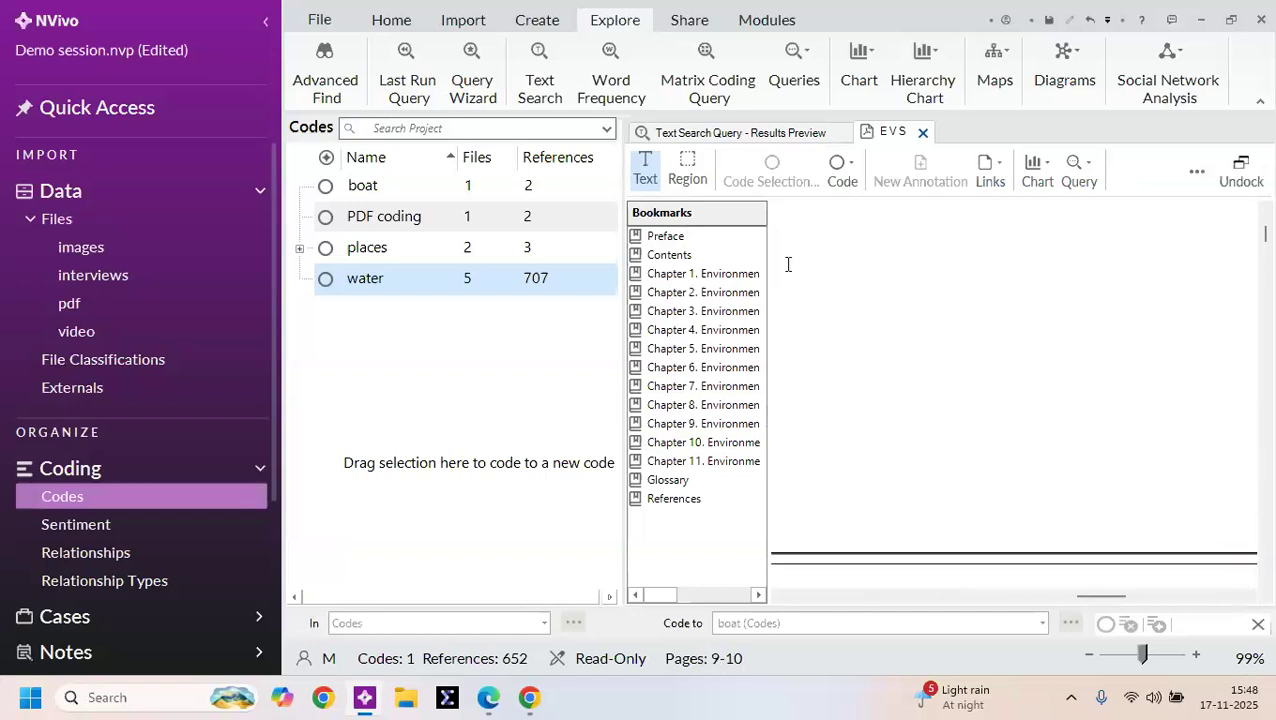
click(925, 132)
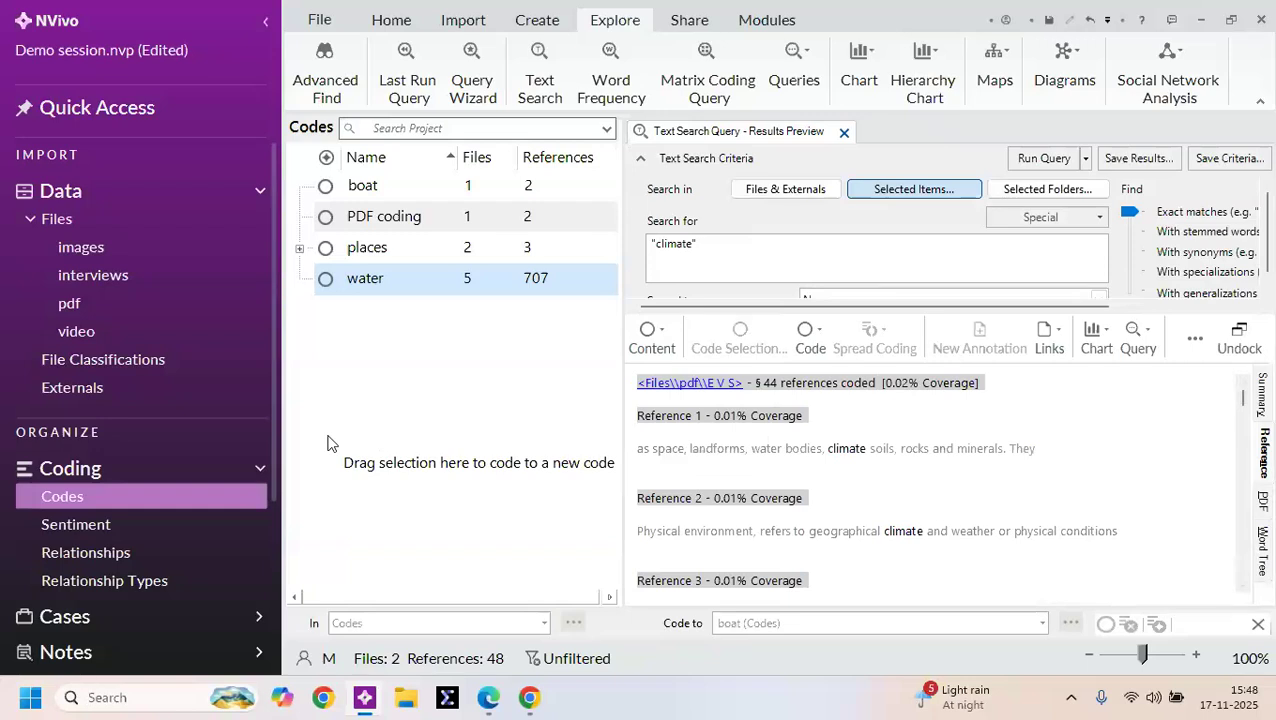
Step: Show the files in the interviews folder and close the text search query results
right_click(844, 134)
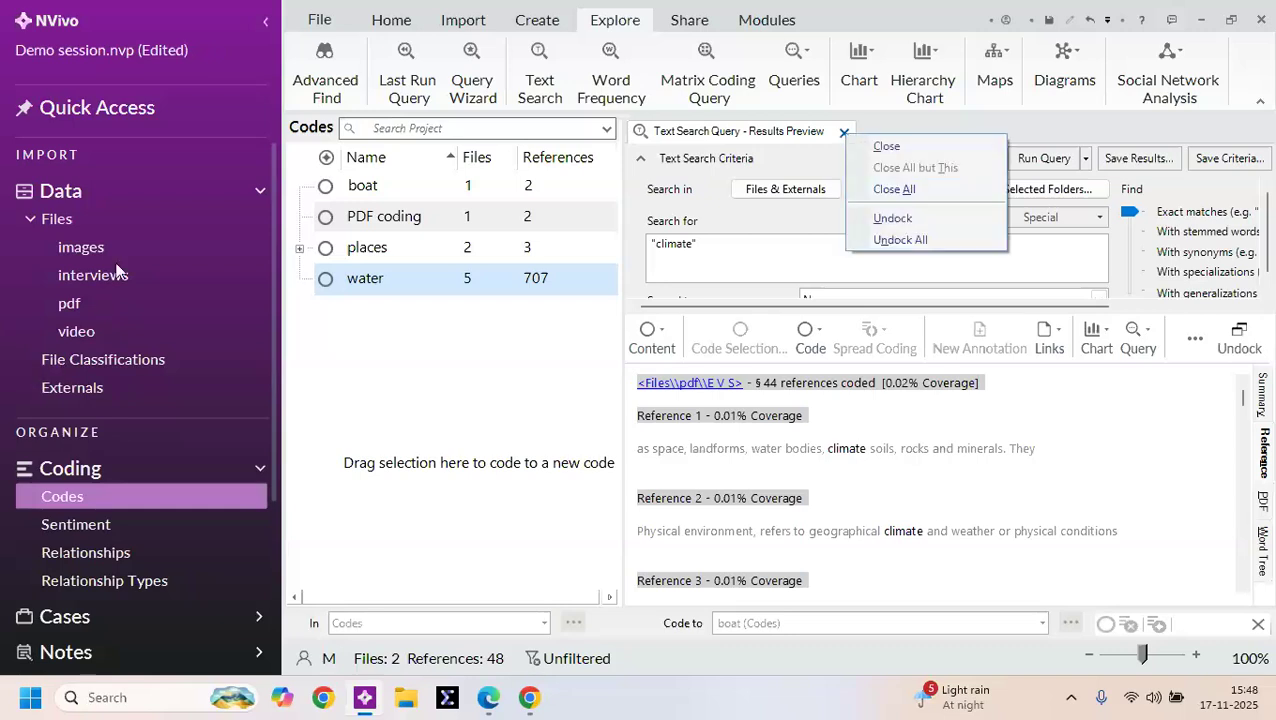
key(Escape)
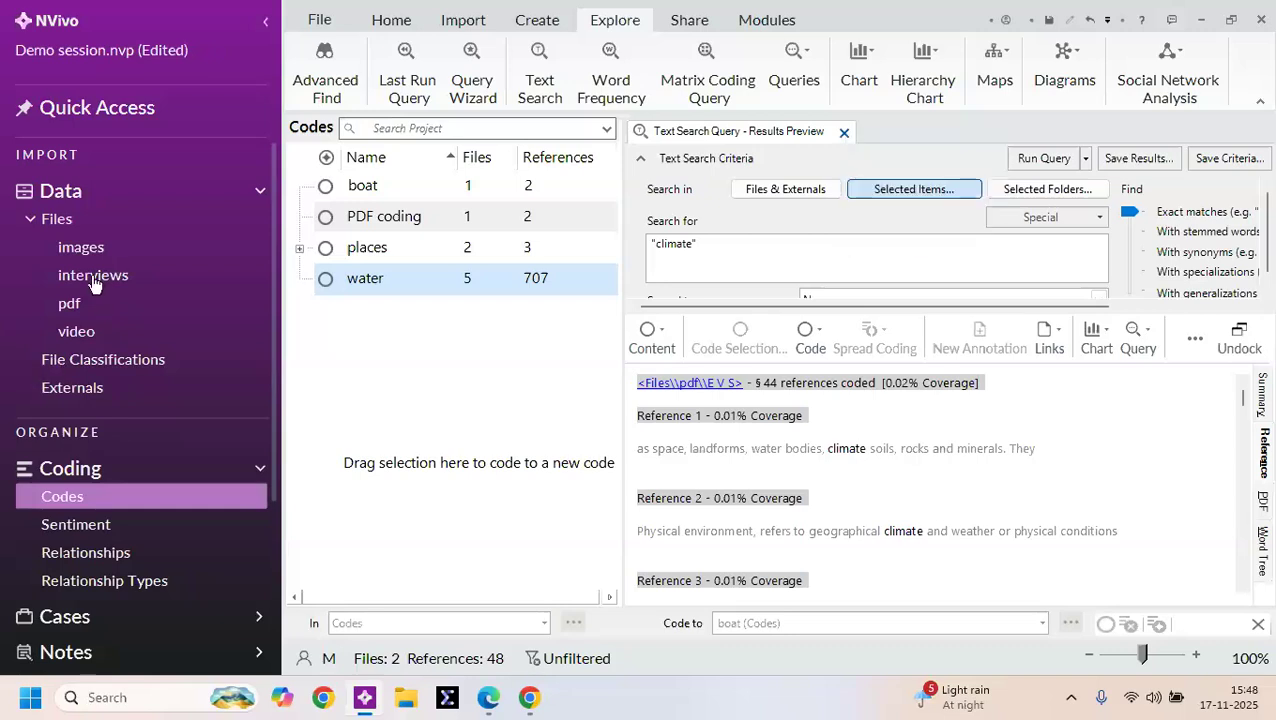
click(95, 283)
click(95, 283)
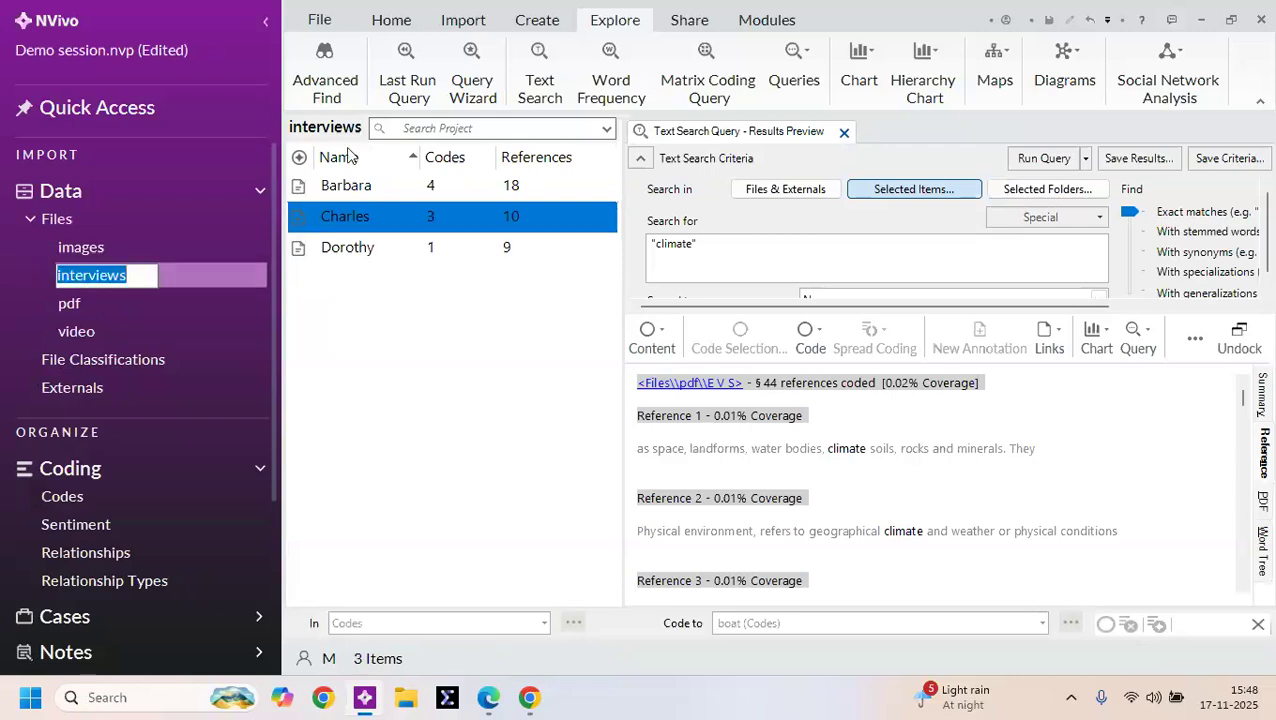
click(845, 133)
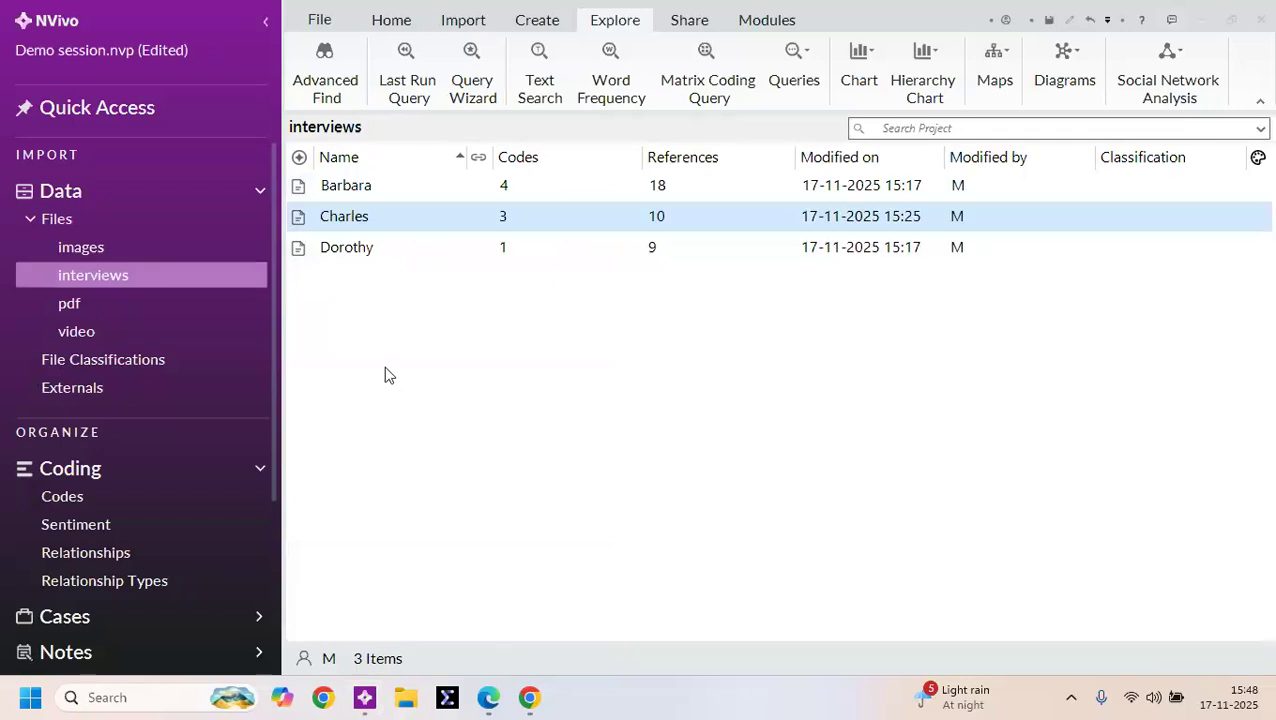
Step: Select all the interview files and show the coding commands for them
click(363, 255)
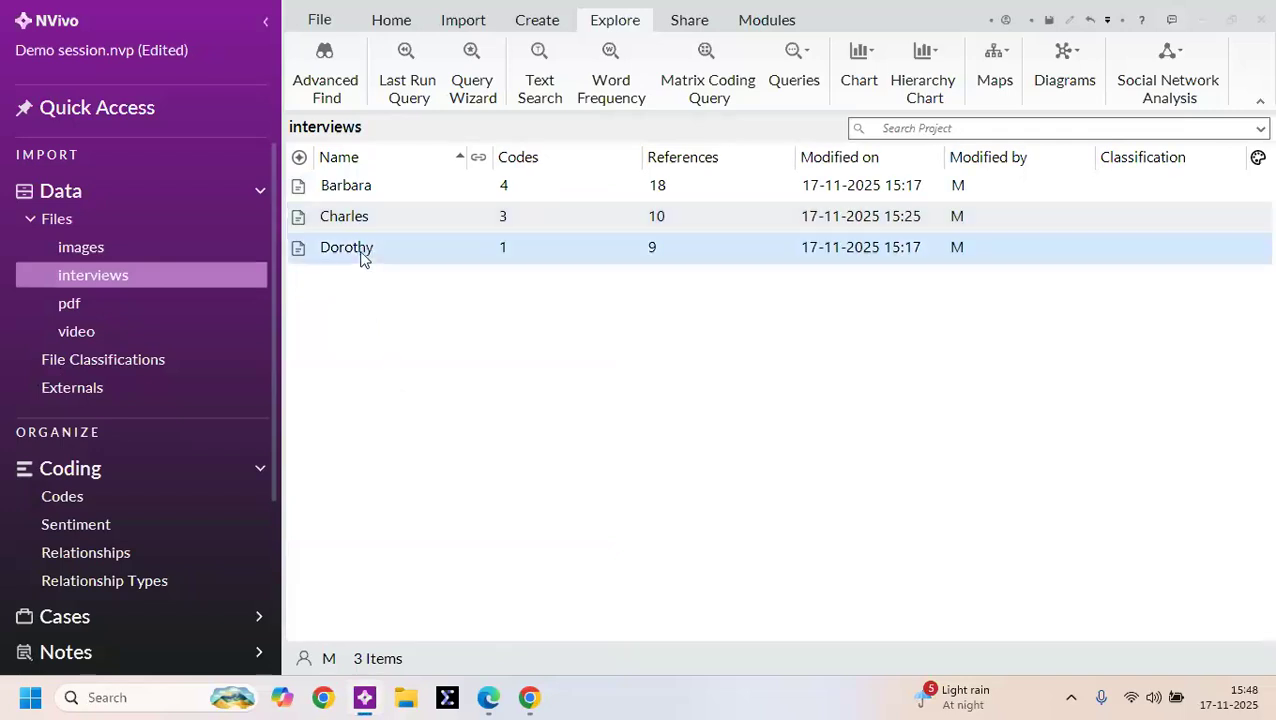
key(ctrl+a)
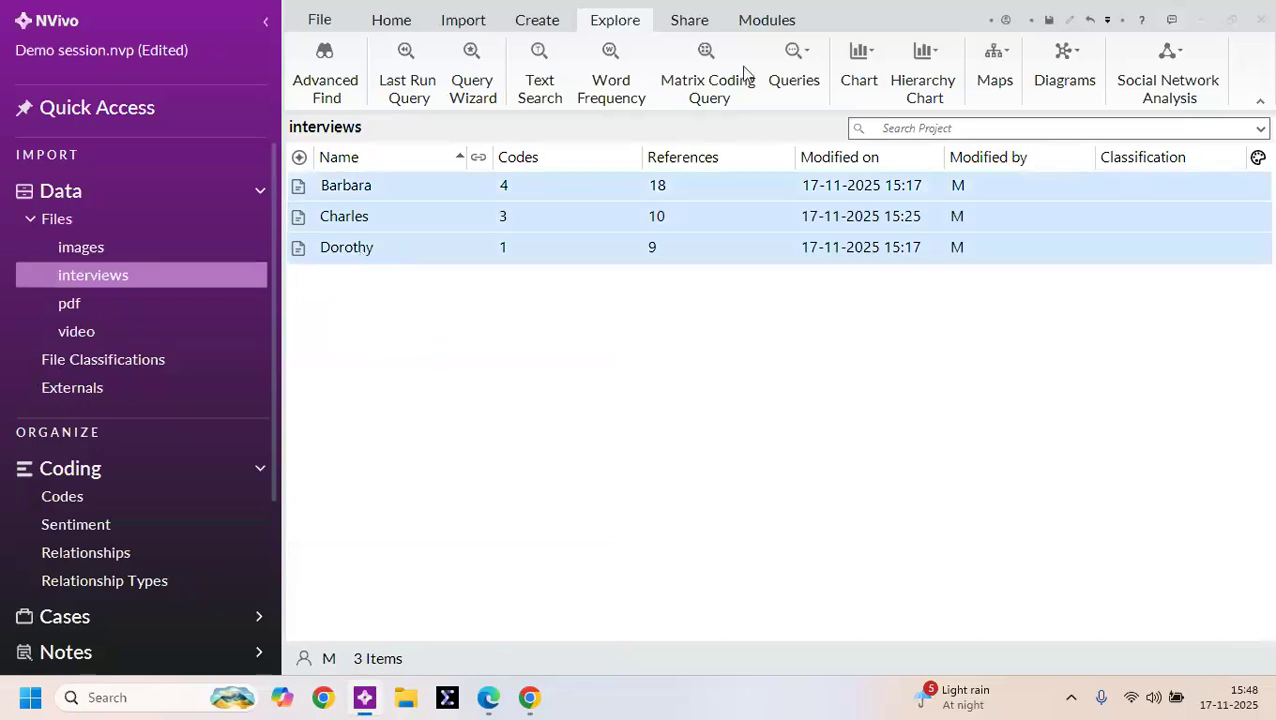
click(397, 24)
key(F2)
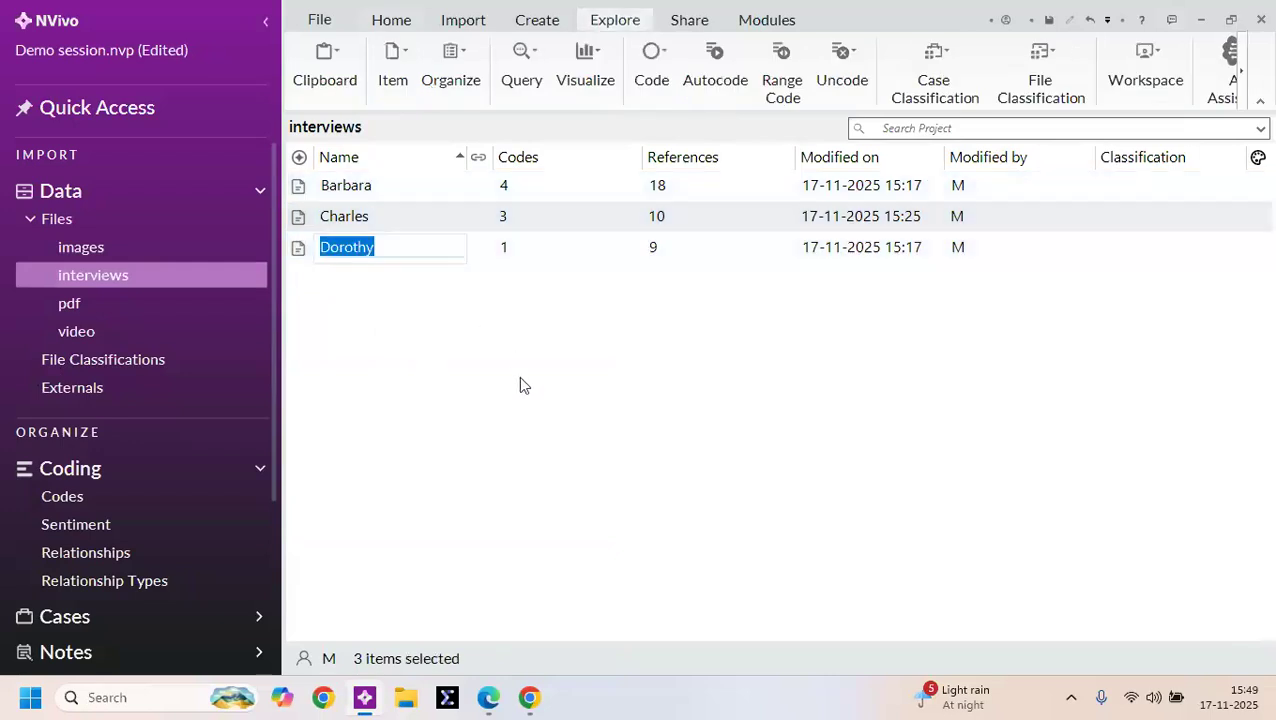
click(700, 341)
right_click(412, 190)
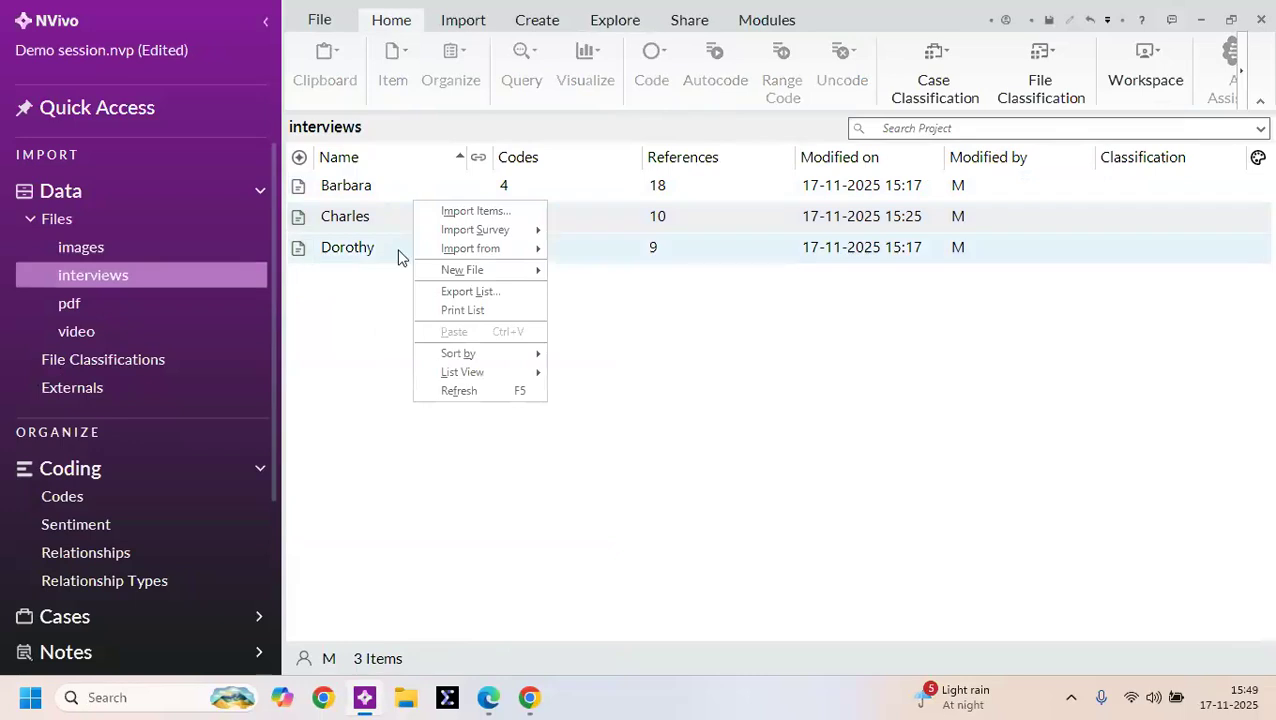
click(403, 340)
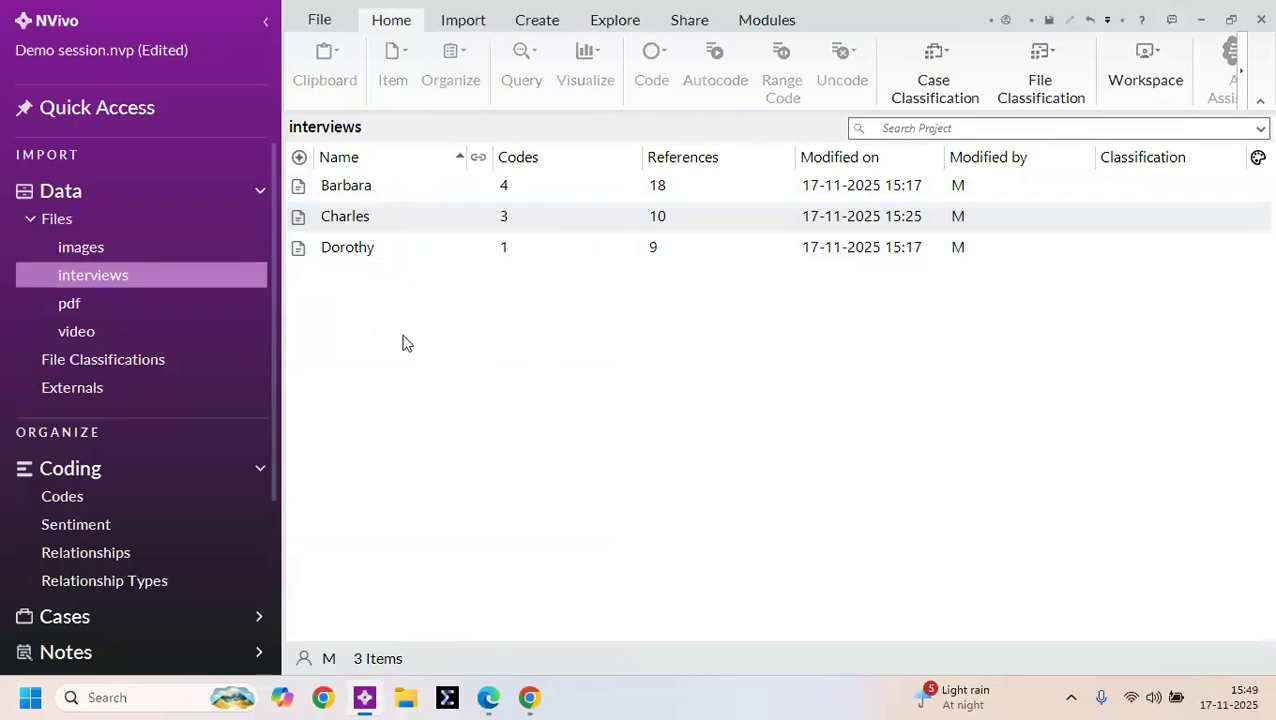
Step: Select every interview file and run the Autocode Wizard on them with the Identify themes option
key(ctrl+a)
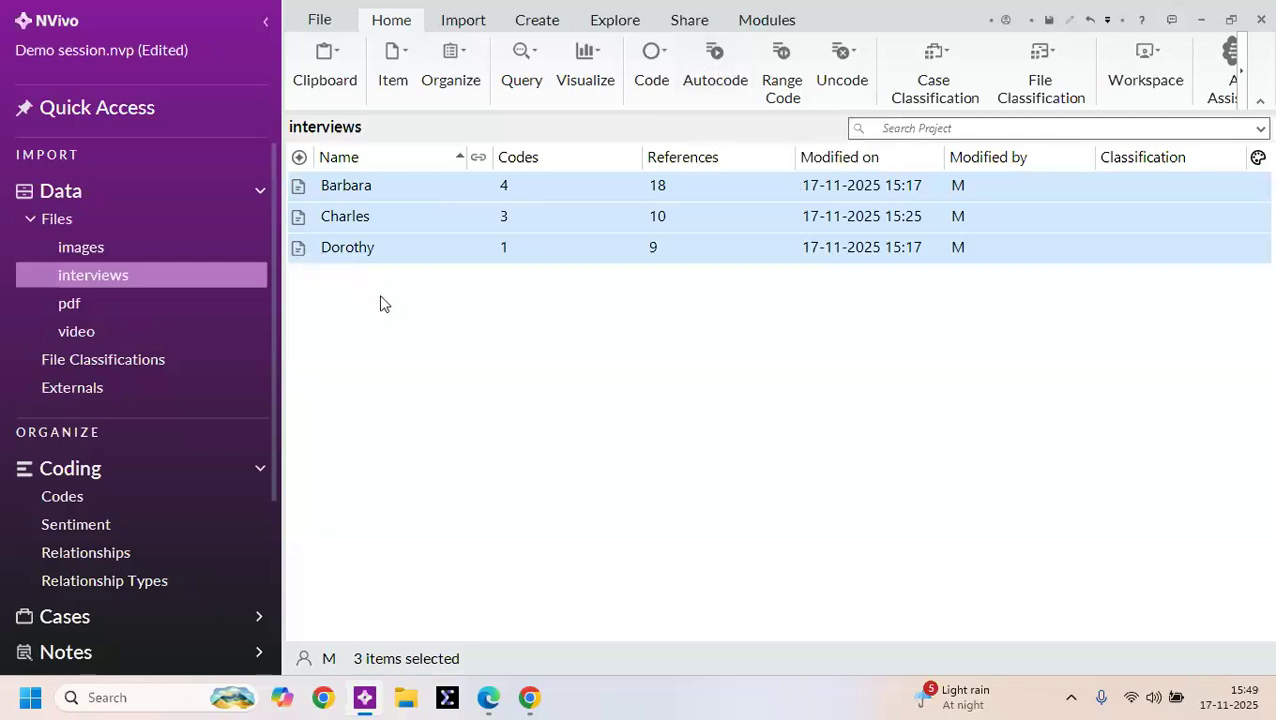
click(713, 74)
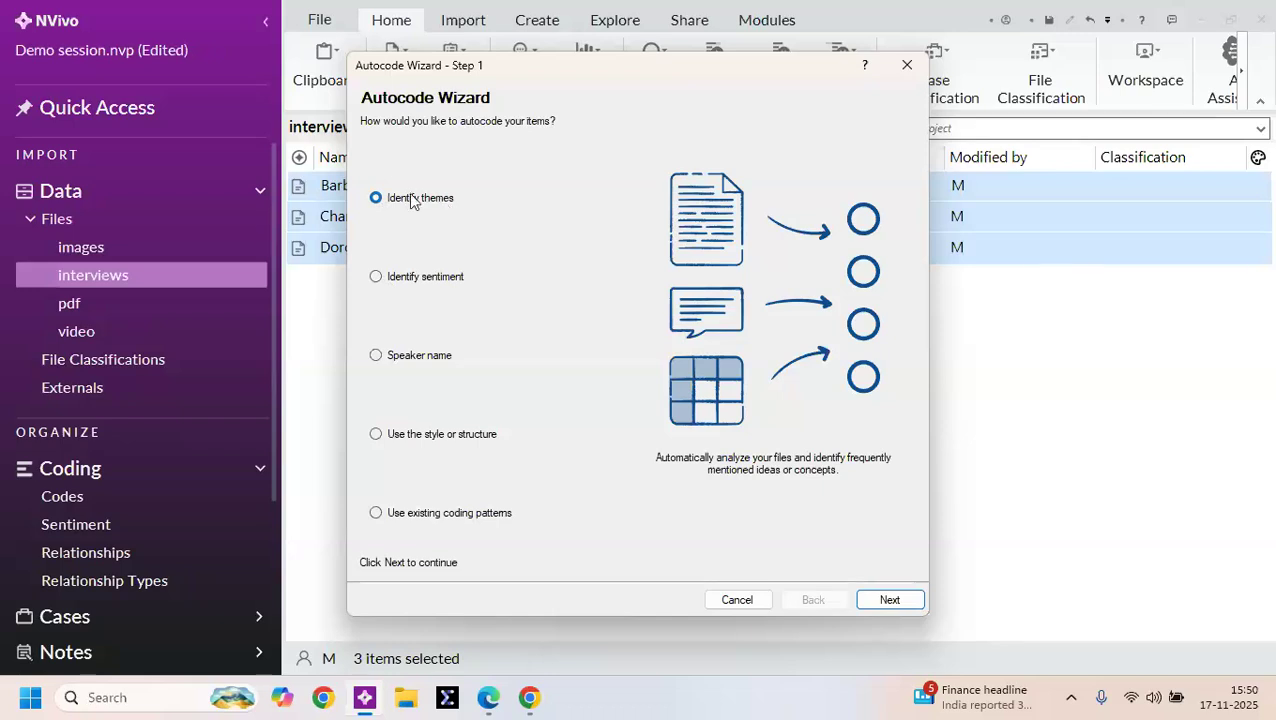
click(884, 605)
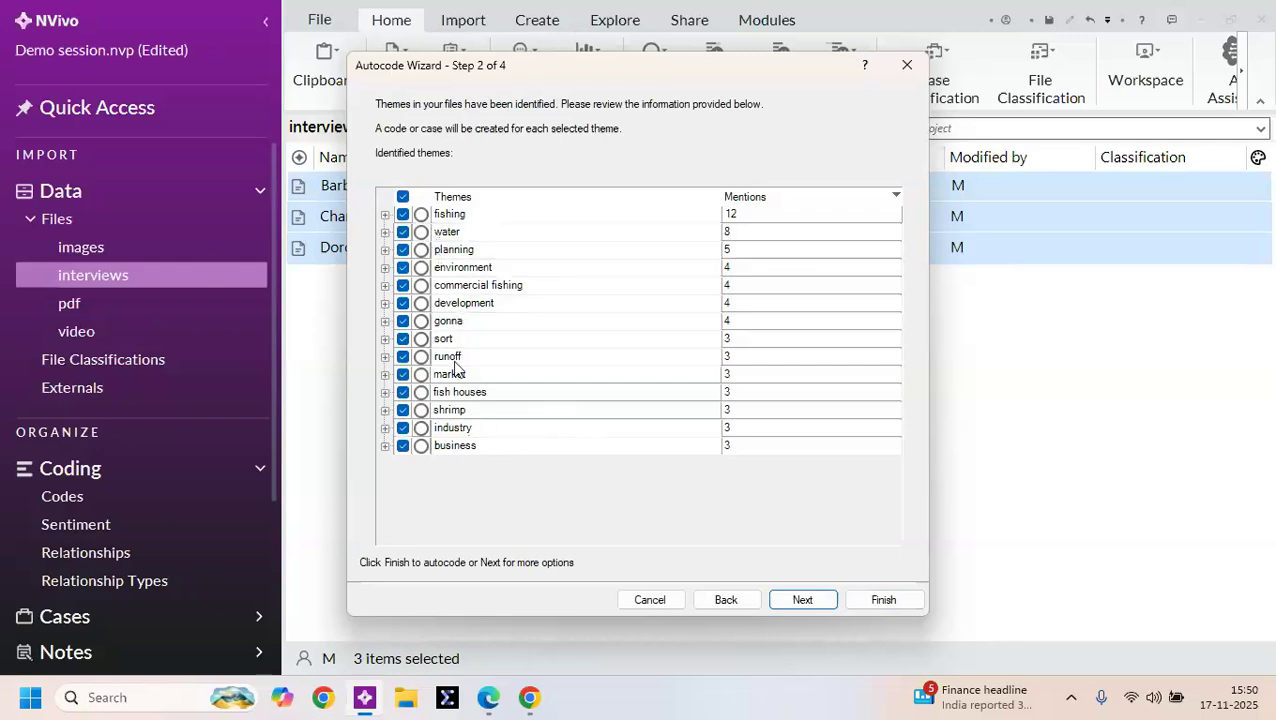
Step: Exclude "mentioned fishing" and "fishing trip" from the fishing theme and check the remaining identified themes
click(385, 215)
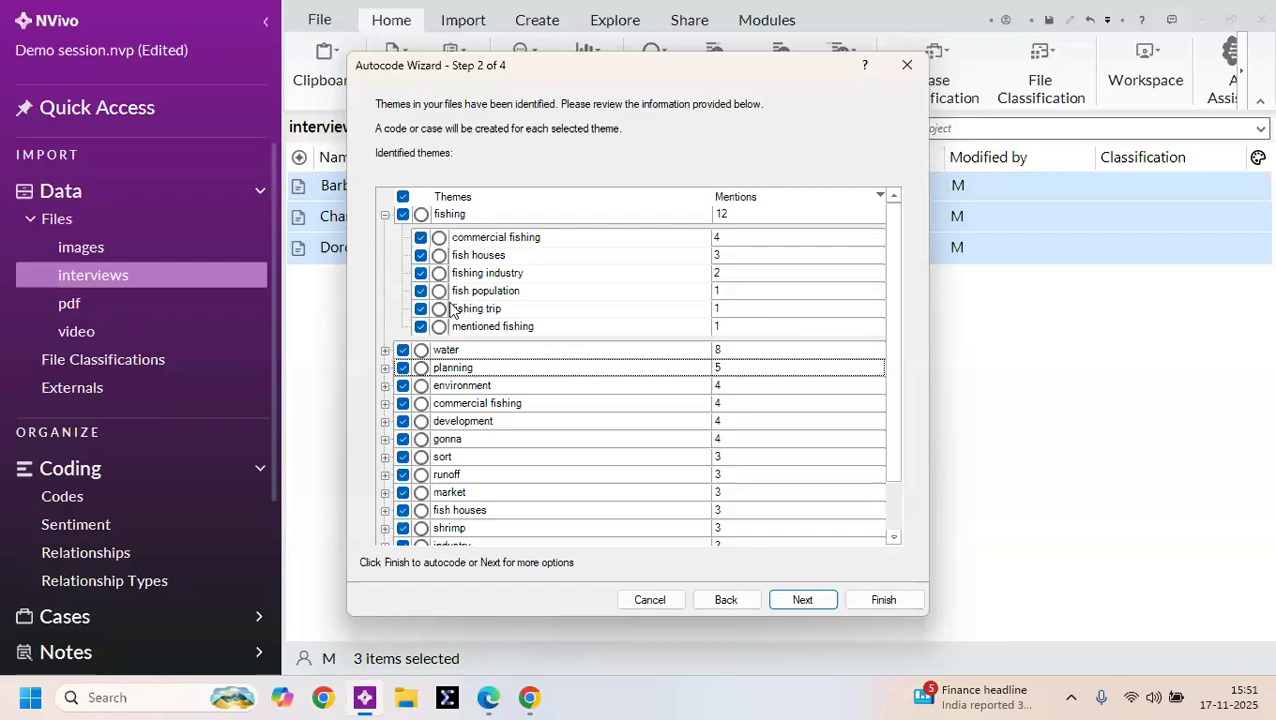
click(421, 328)
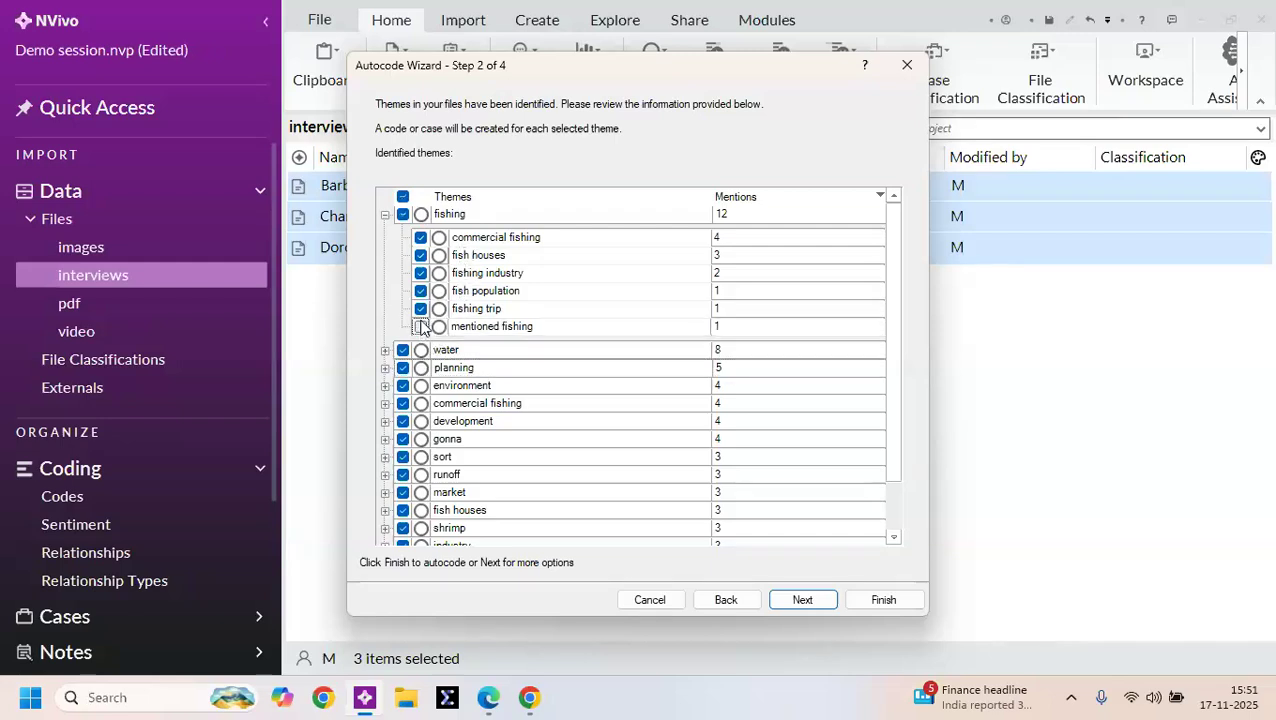
click(420, 311)
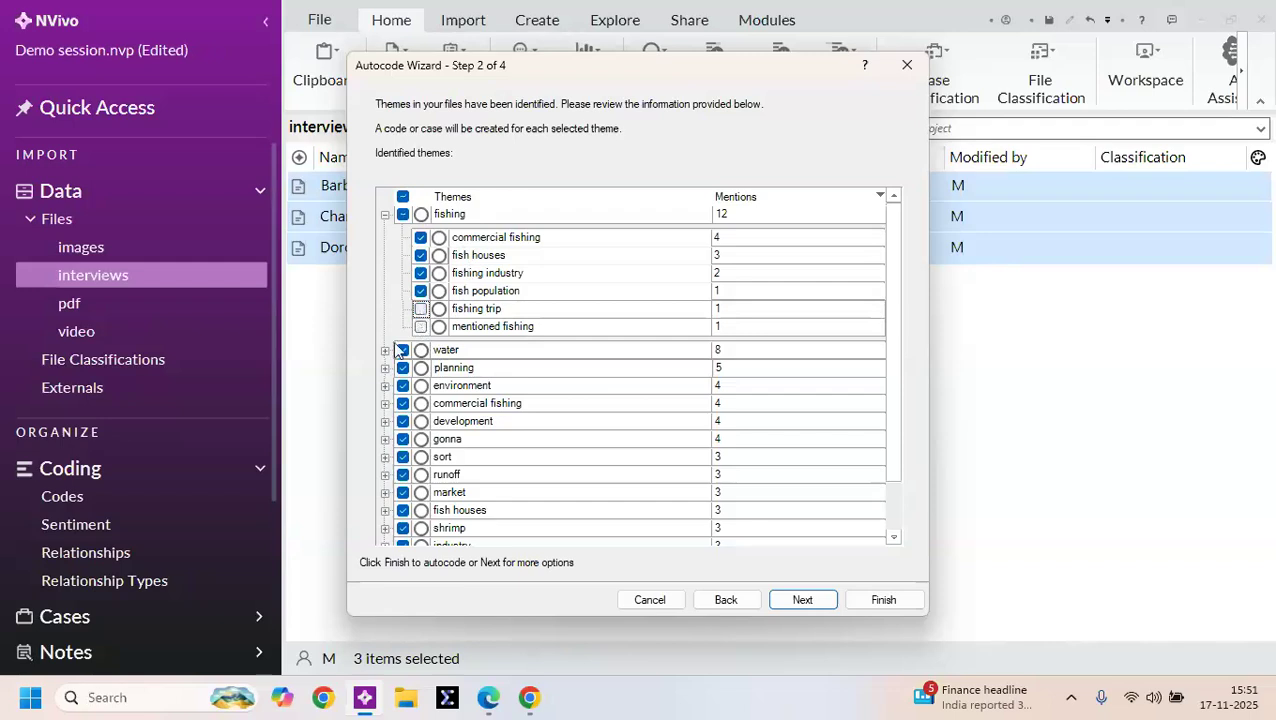
scroll(658, 497, down, 1)
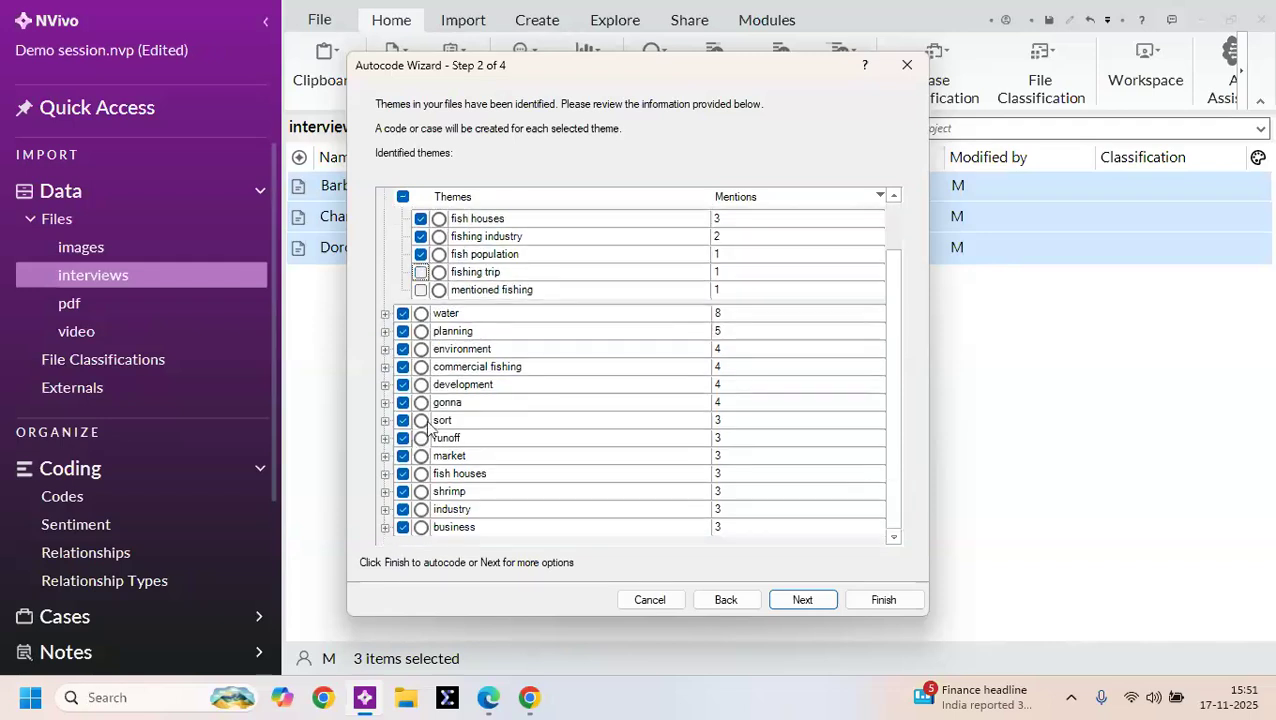
Step: Keep Code sentences as the coding level, check the Autocoded Themes location and finish the autocoding
click(822, 601)
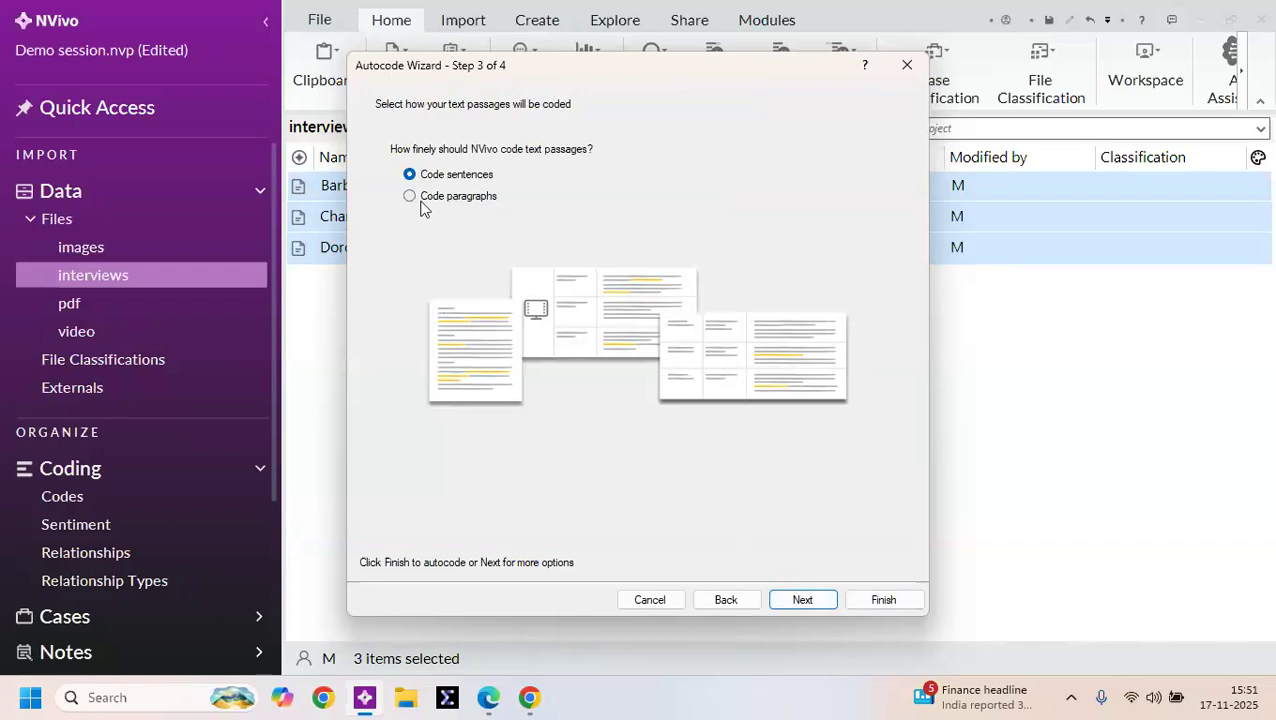
click(803, 600)
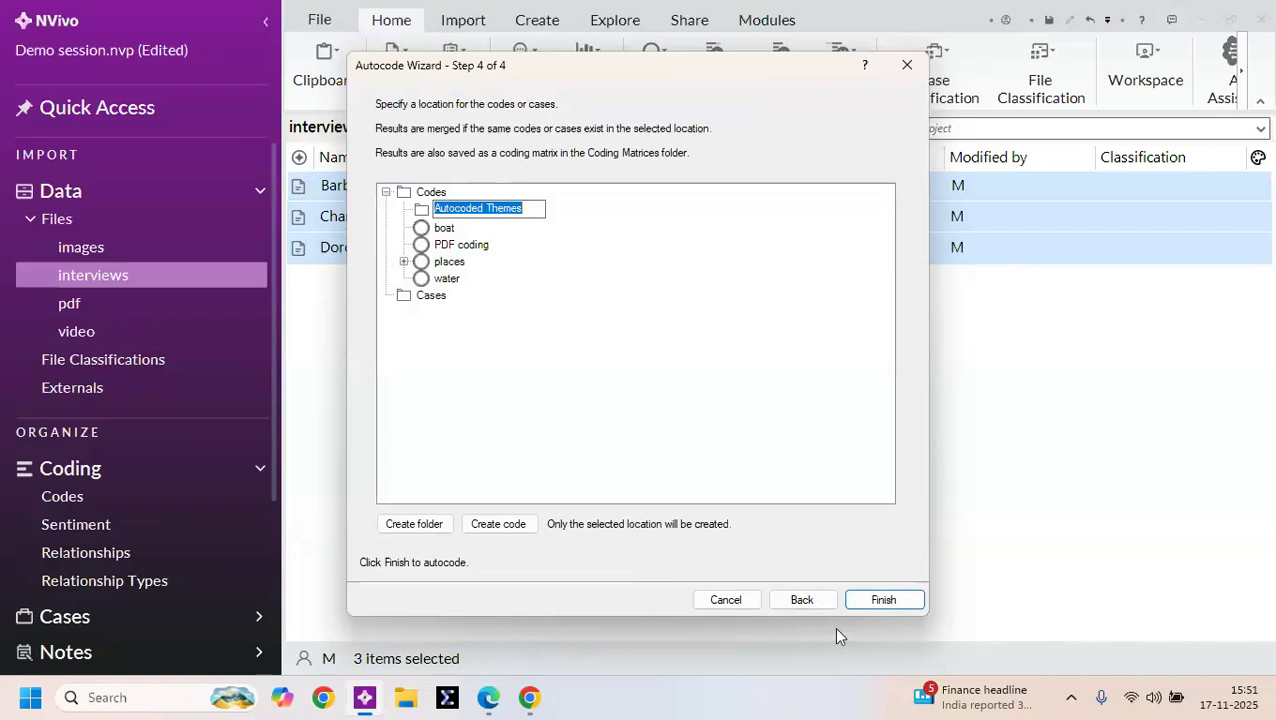
click(811, 605)
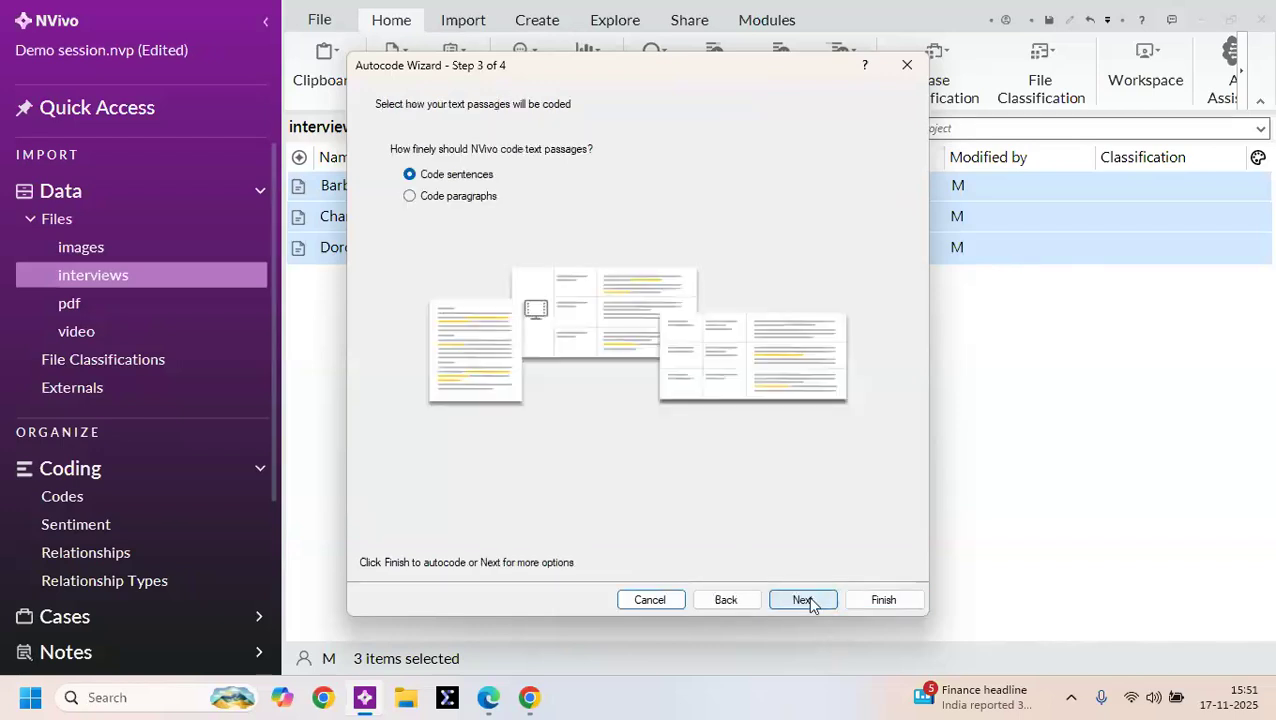
click(876, 601)
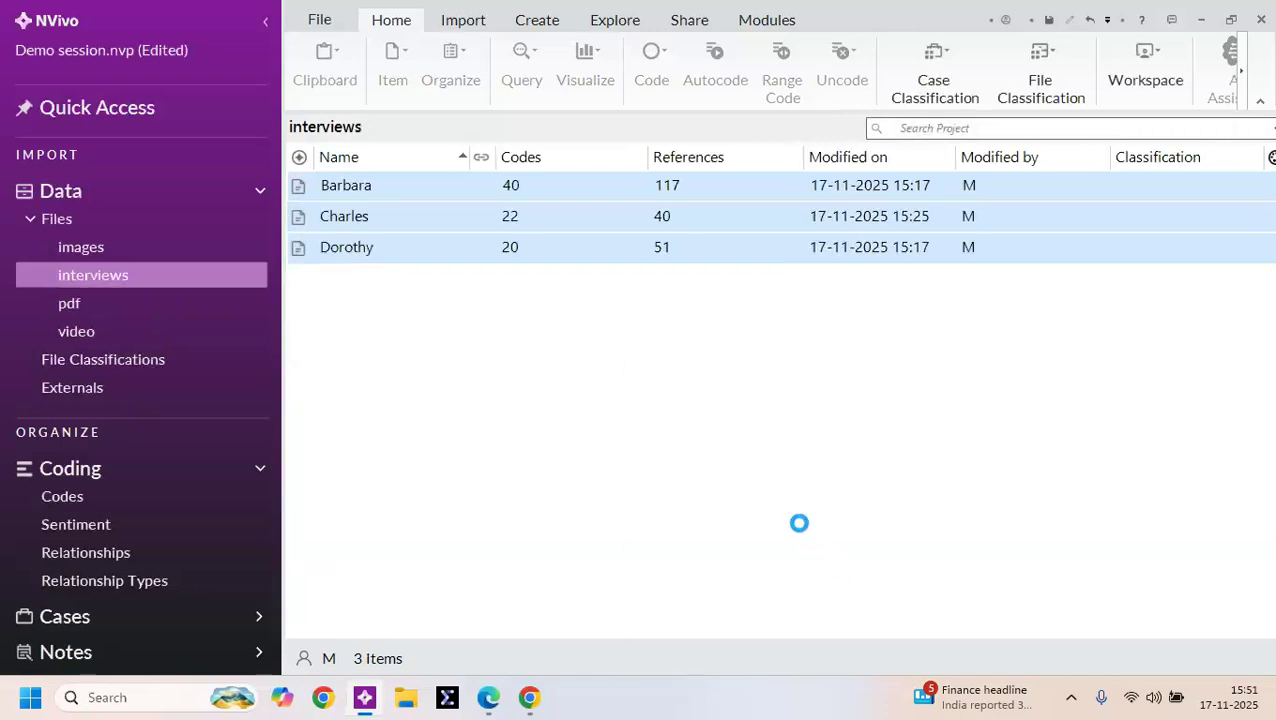
Step: Look at the autocoded themes matrix, return to the hierarchy chart and drill into its fishing theme
mouse_move(796, 404)
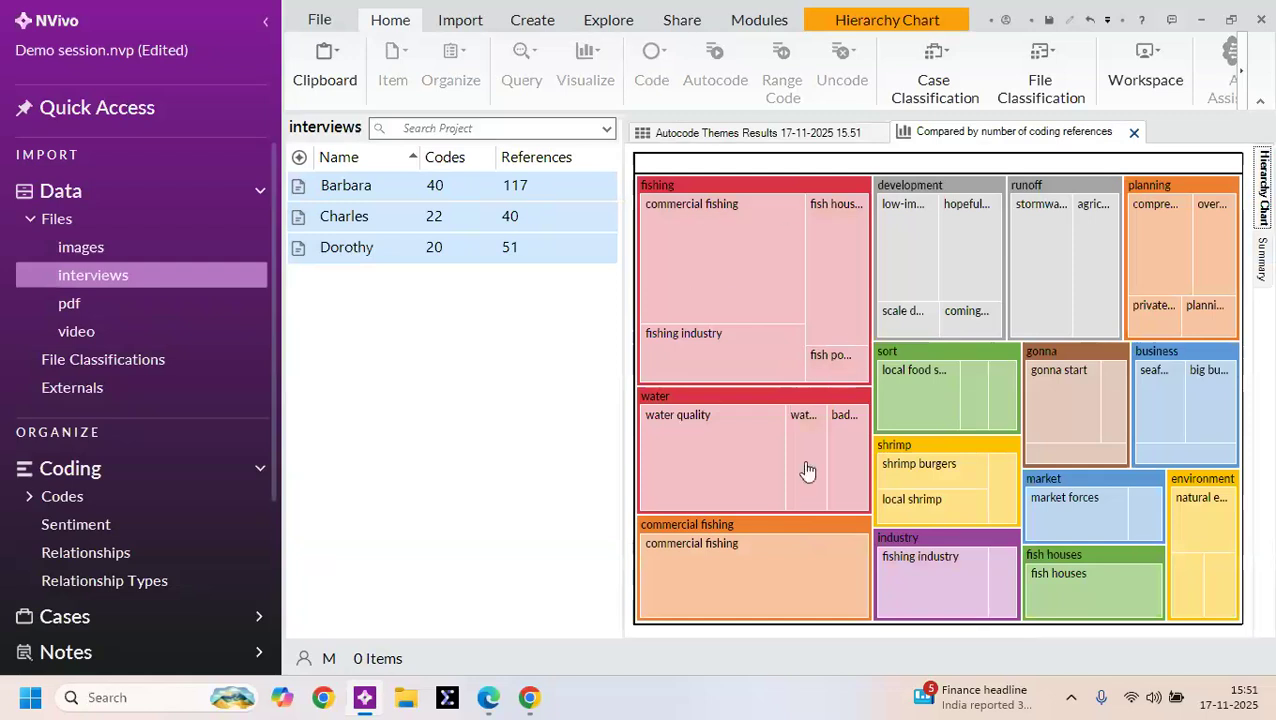
click(748, 137)
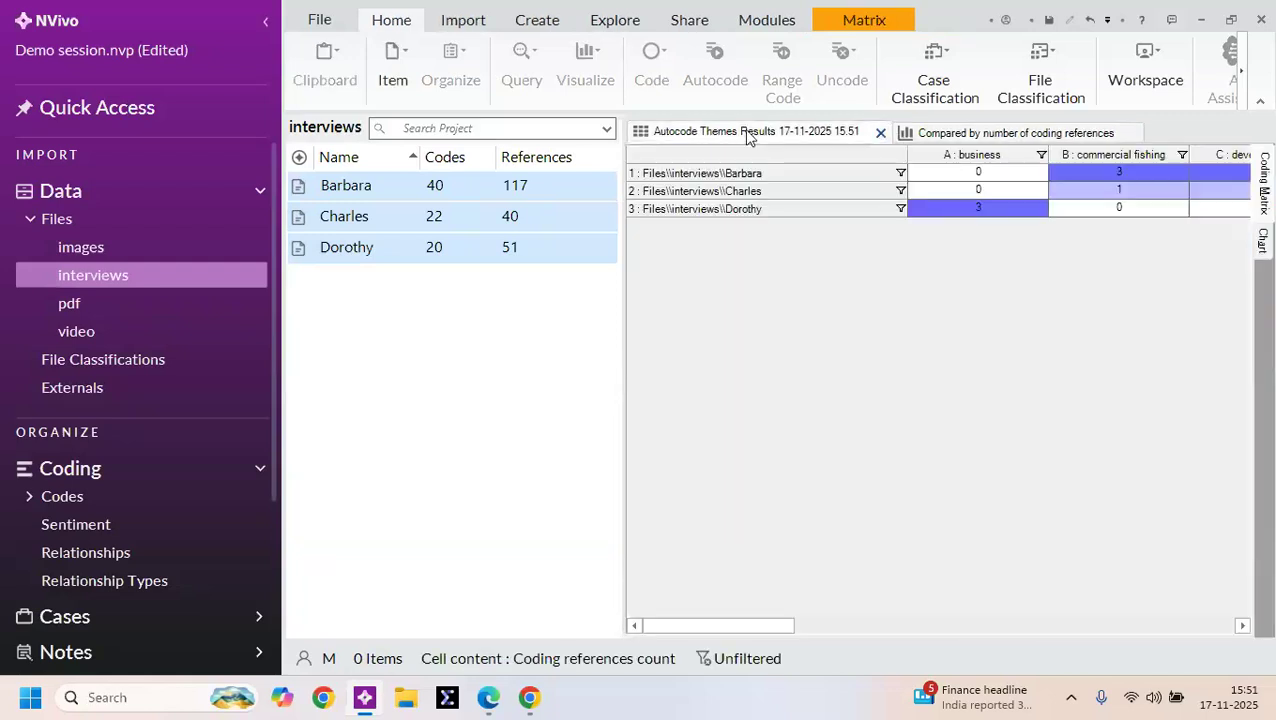
click(983, 140)
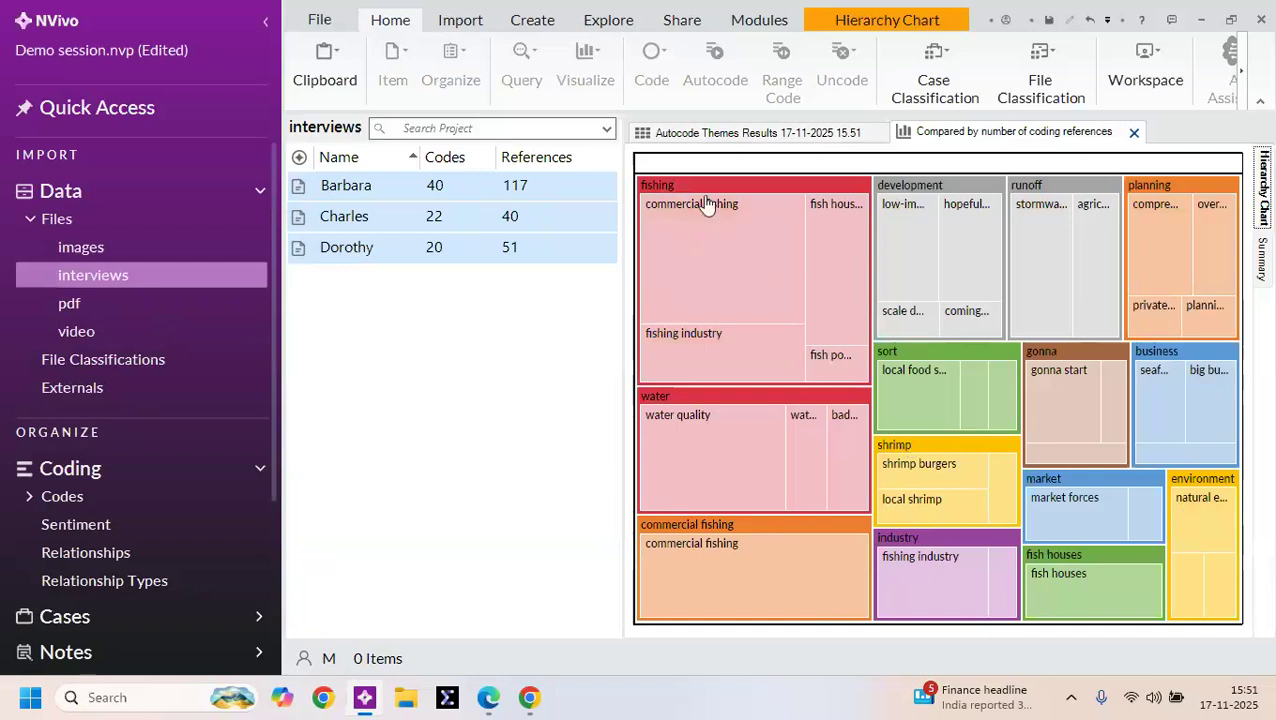
mouse_move(662, 200)
click(729, 245)
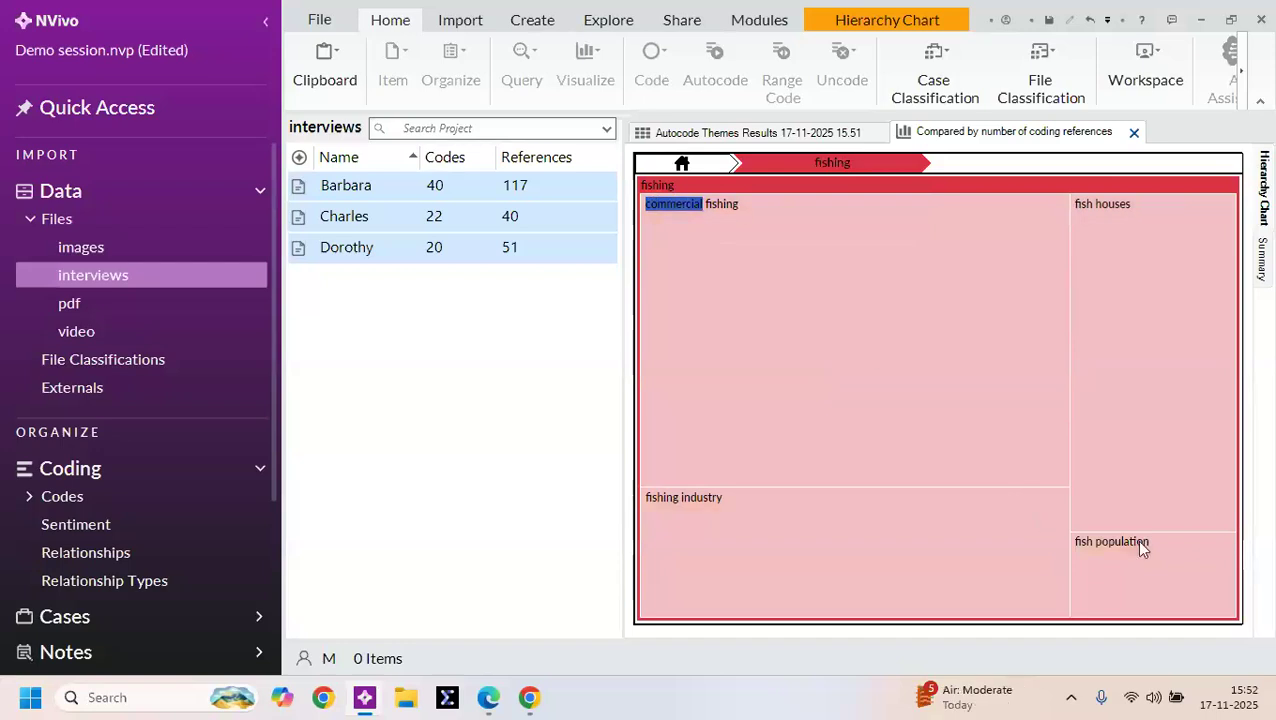
mouse_move(889, 325)
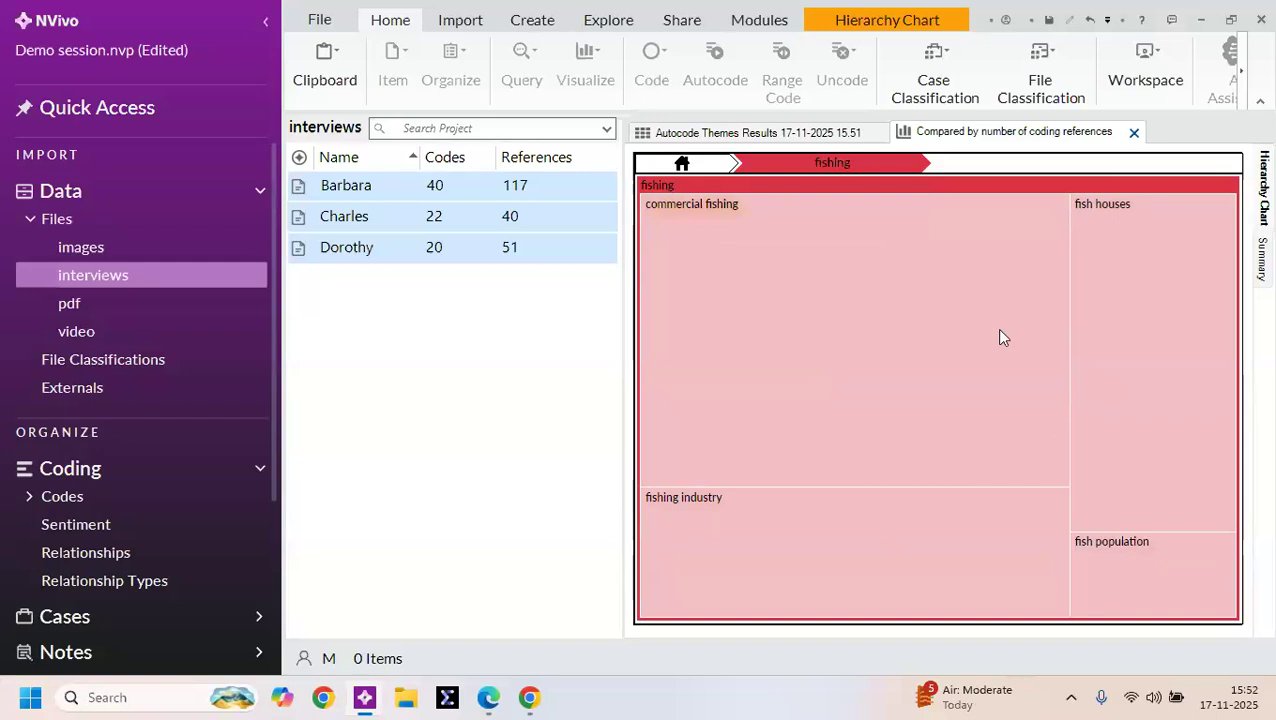
Step: Start exporting the fishing hierarchy chart as a PNG file, cancel the save and return to the full chart
right_click(1033, 305)
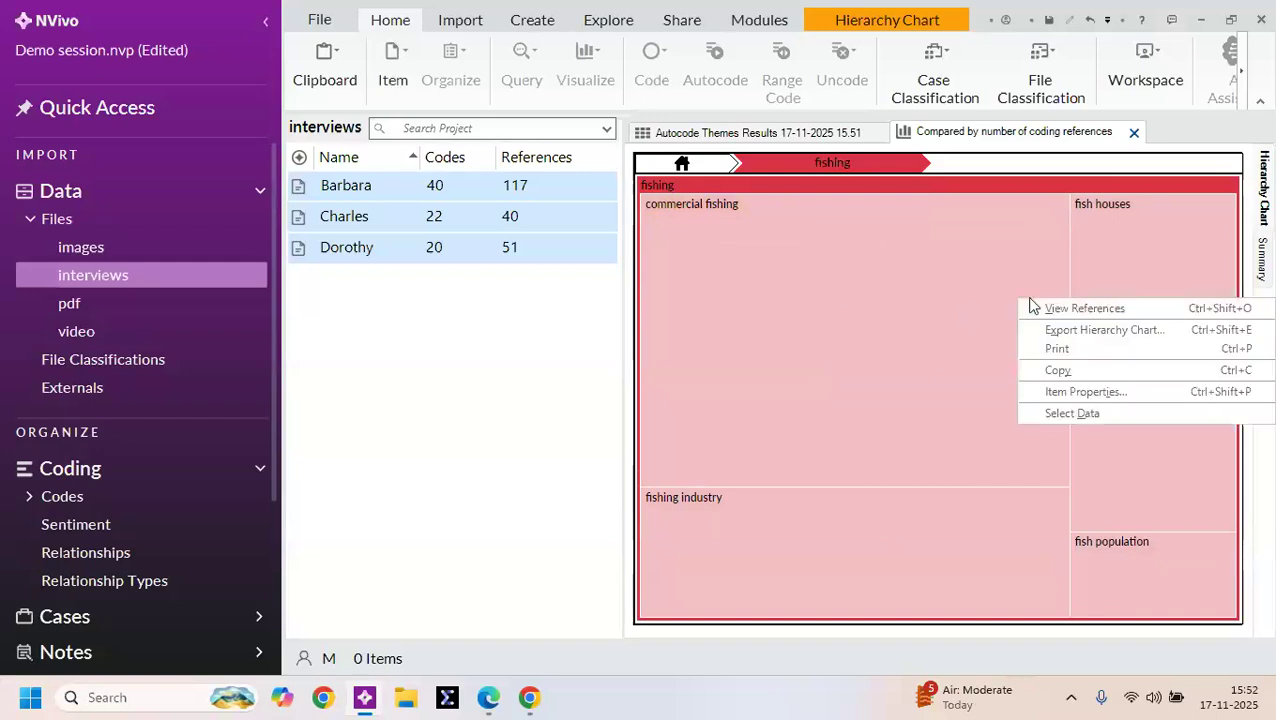
click(1091, 330)
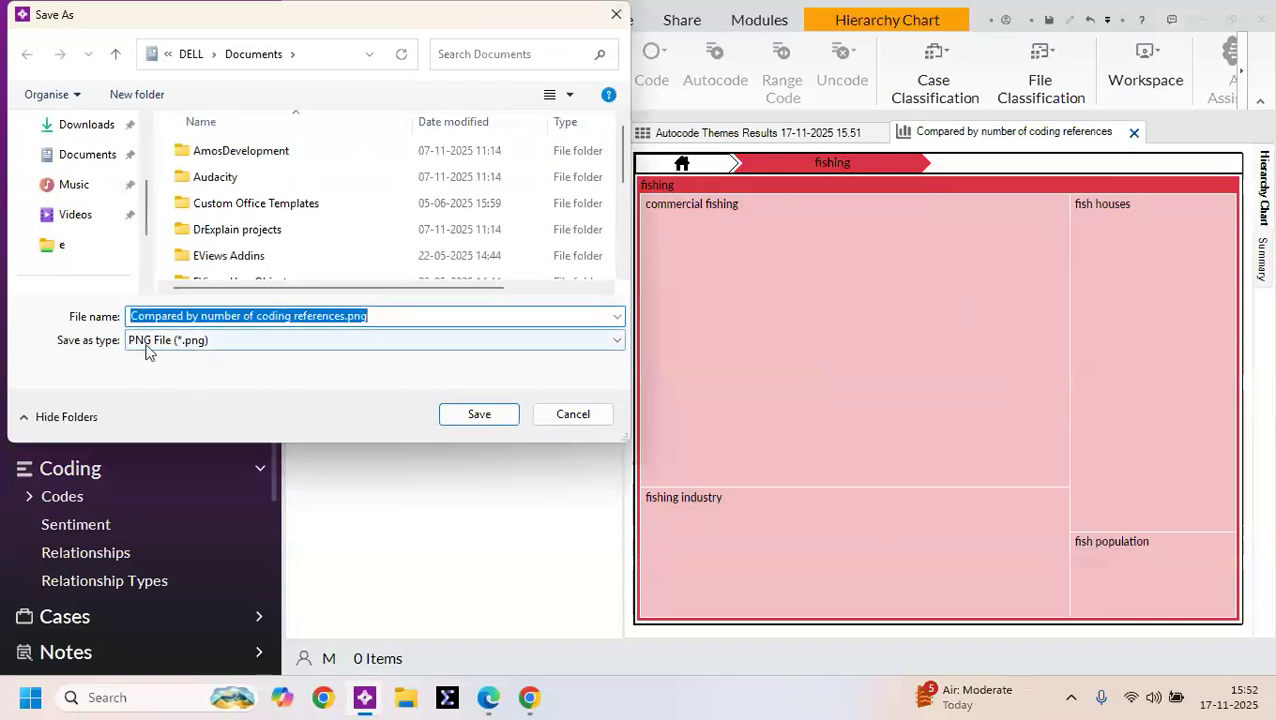
click(576, 416)
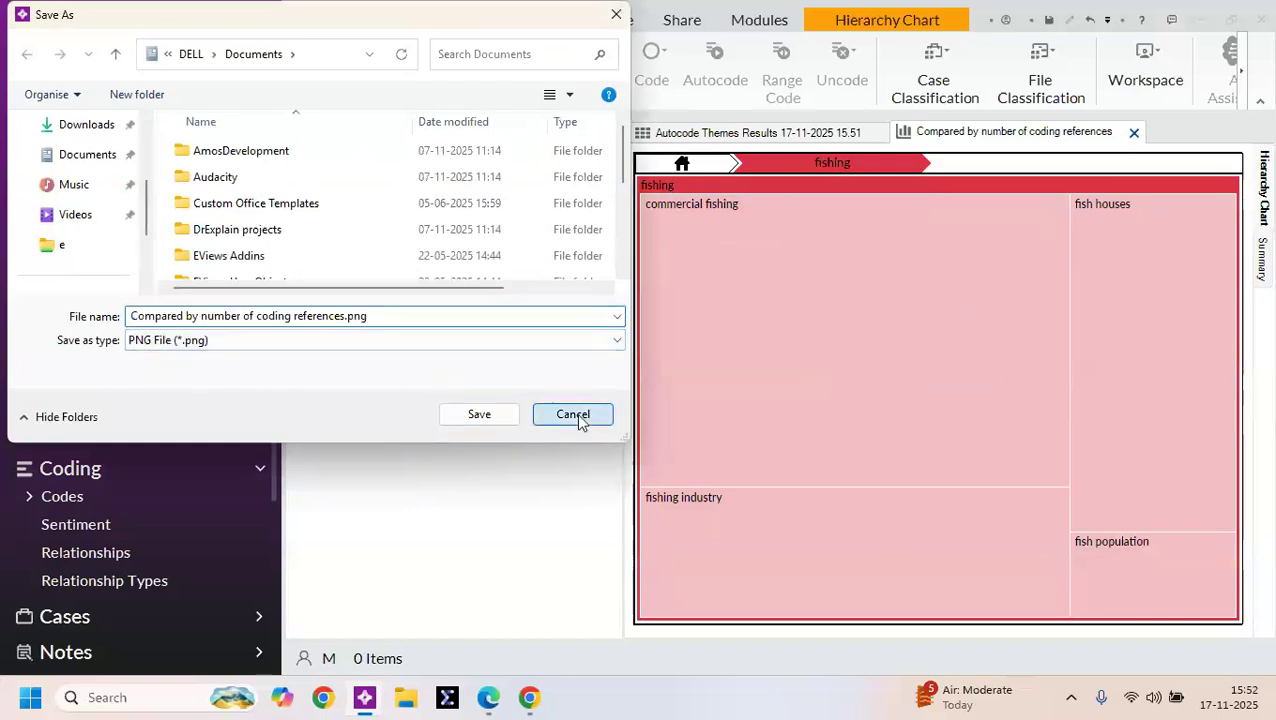
click(681, 163)
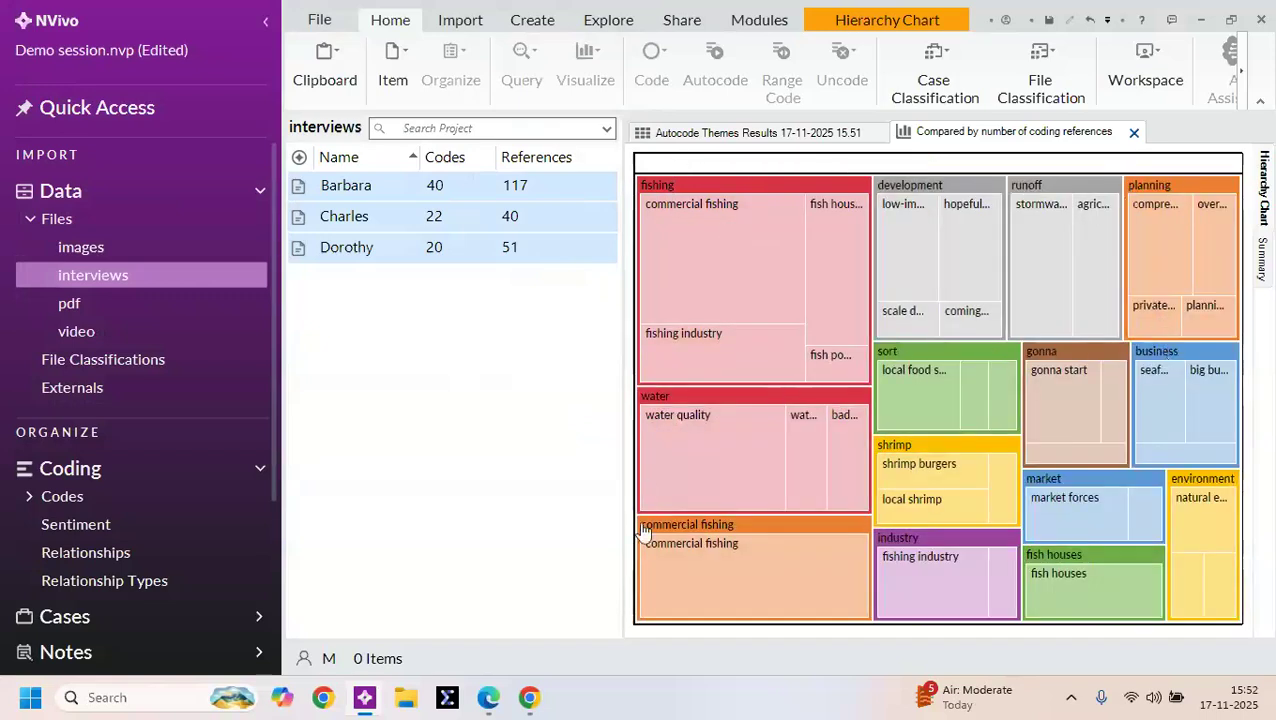
Step: Open the autocoded themes matrix and look over the coding reference counts per interview
click(760, 138)
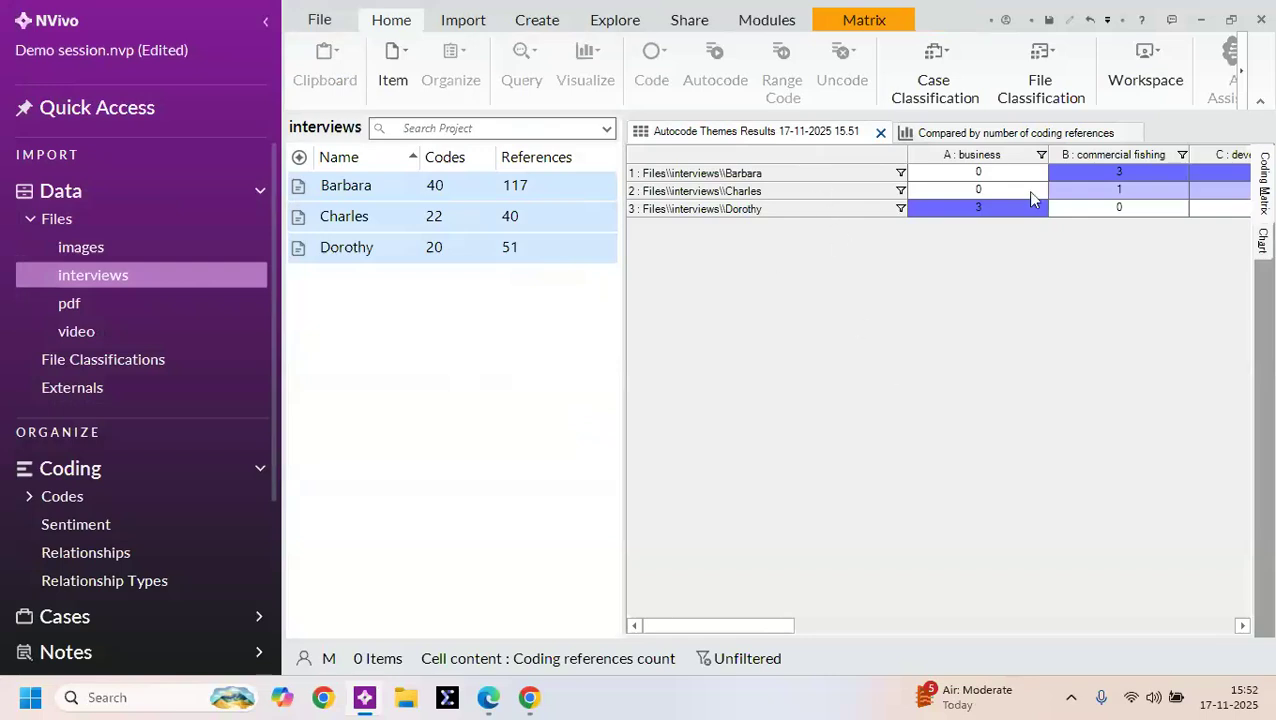
right_click(803, 628)
click(1105, 360)
mouse_move(775, 630)
mouse_down()
mouse_move(1176, 658)
mouse_move(775, 650)
mouse_up()
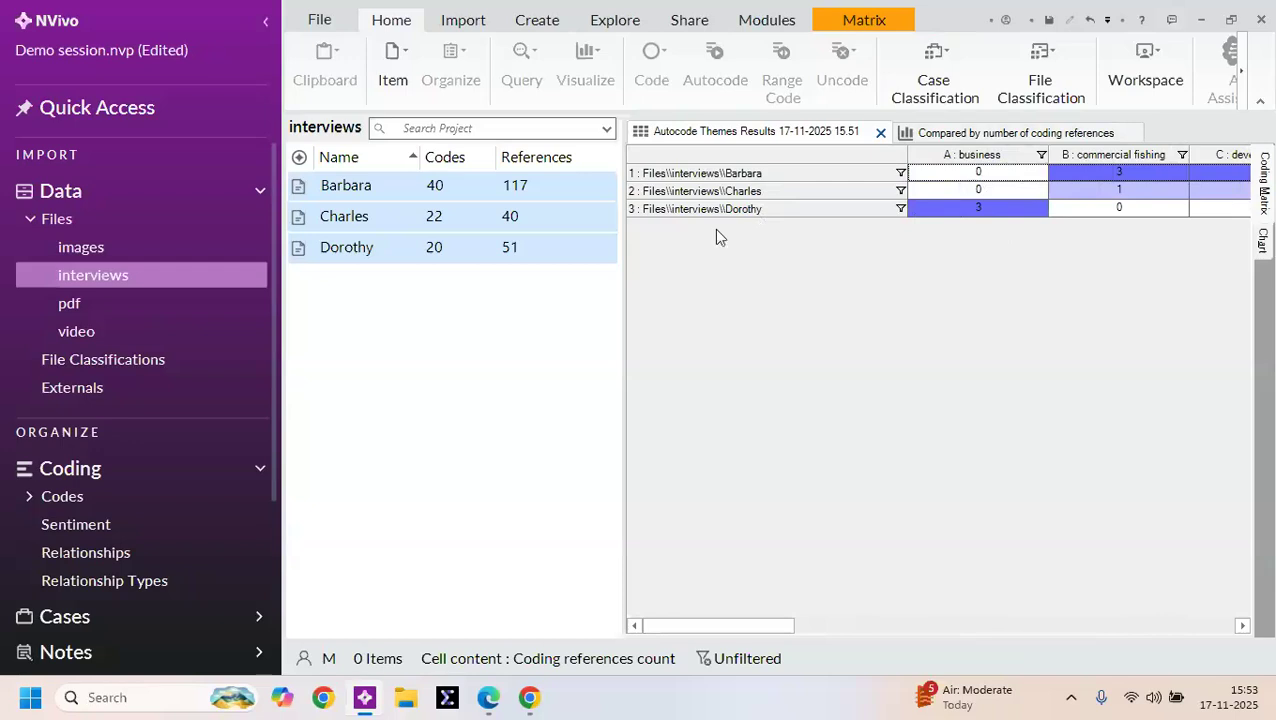
Step: Open the third interview's references coded to the business theme, read the sentences and close the reference view
click(978, 208)
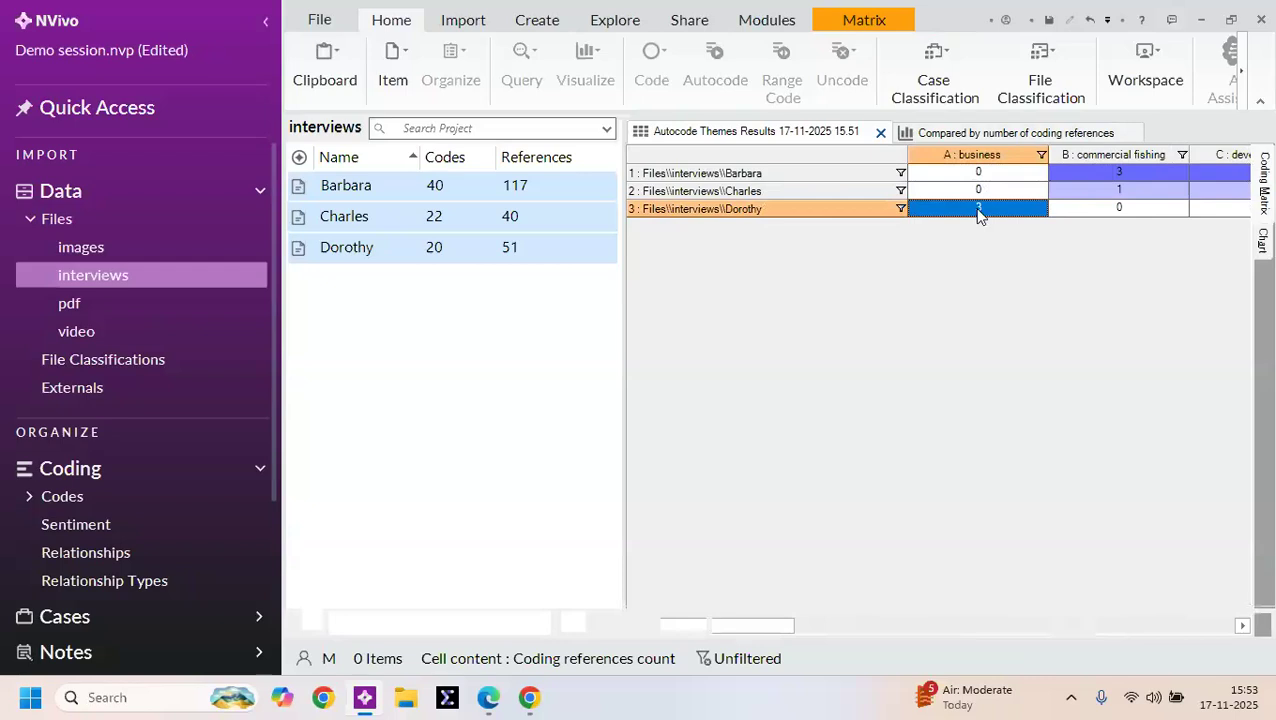
double_click(979, 210)
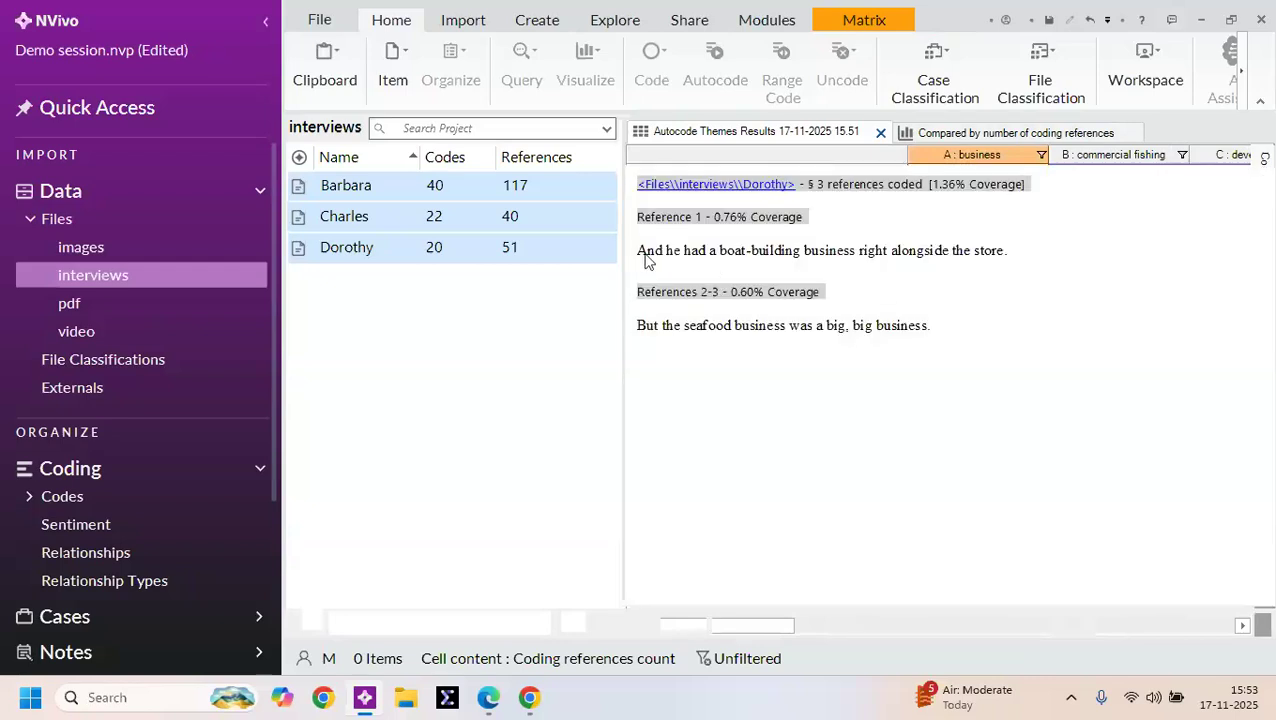
drag(641, 277, 969, 277)
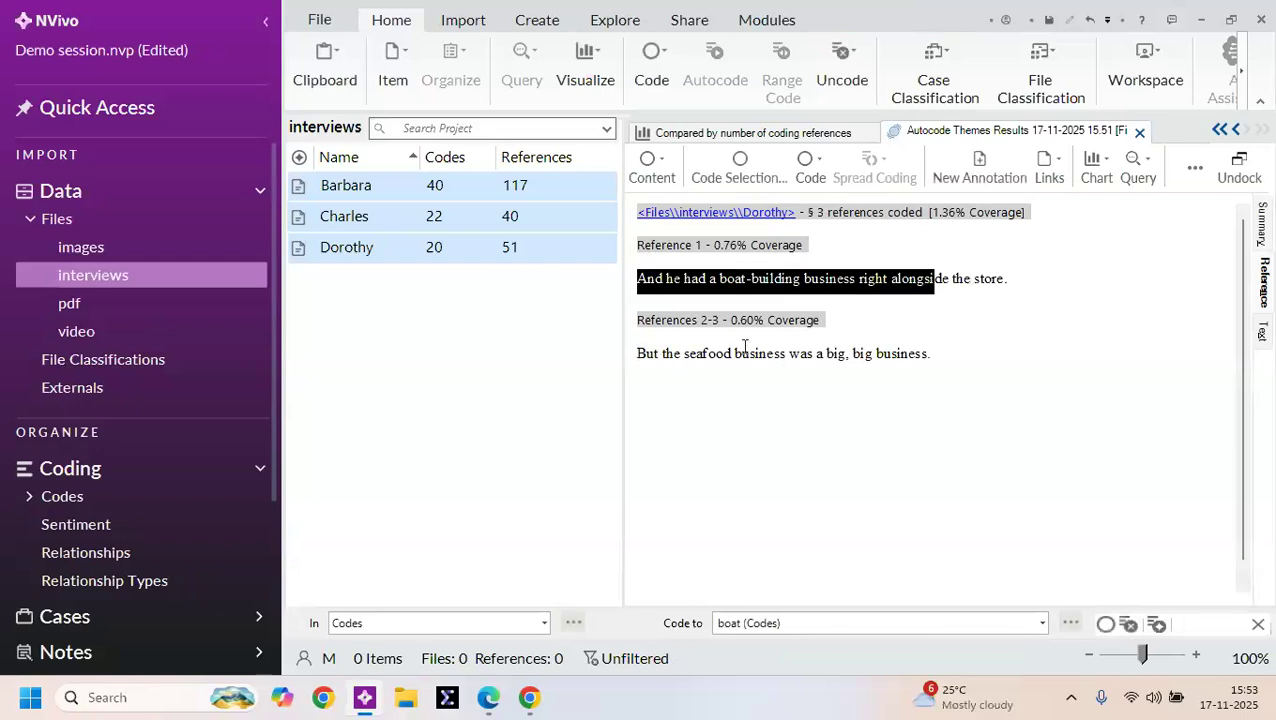
click(809, 370)
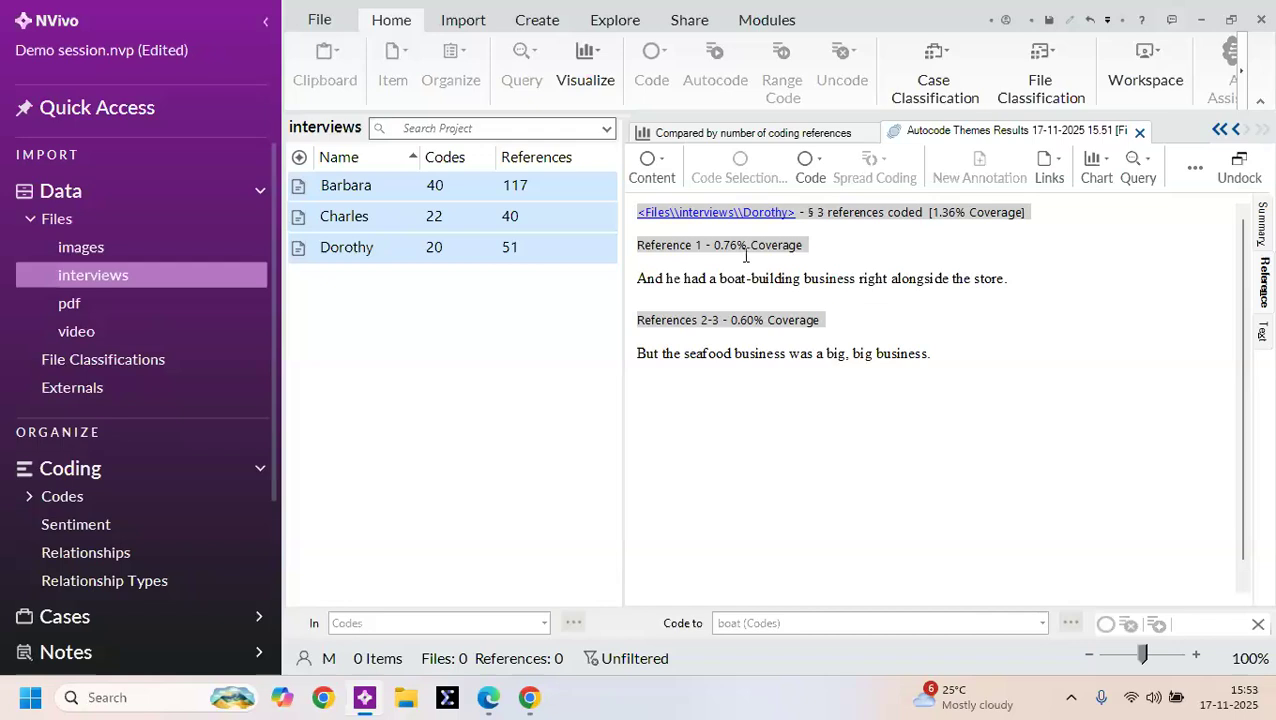
click(1140, 136)
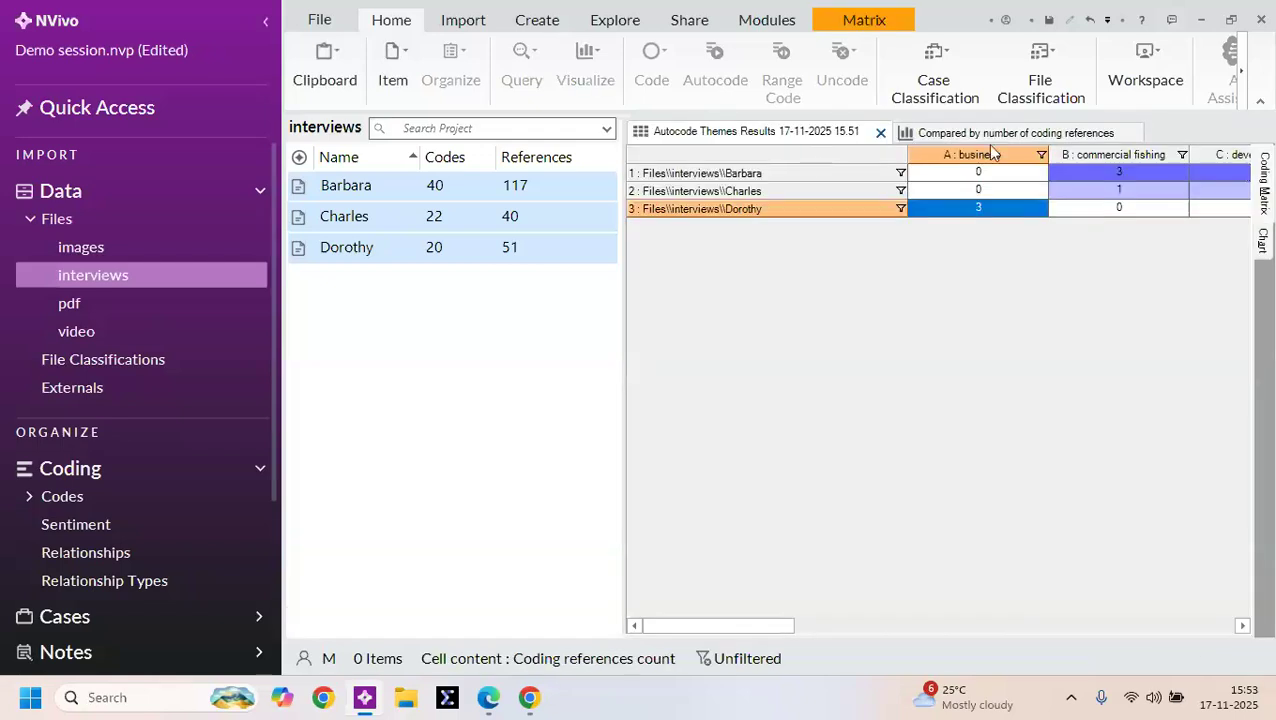
Step: Look through further theme columns, view the themes matrix as a chart and close both theme results
drag(775, 625, 871, 625)
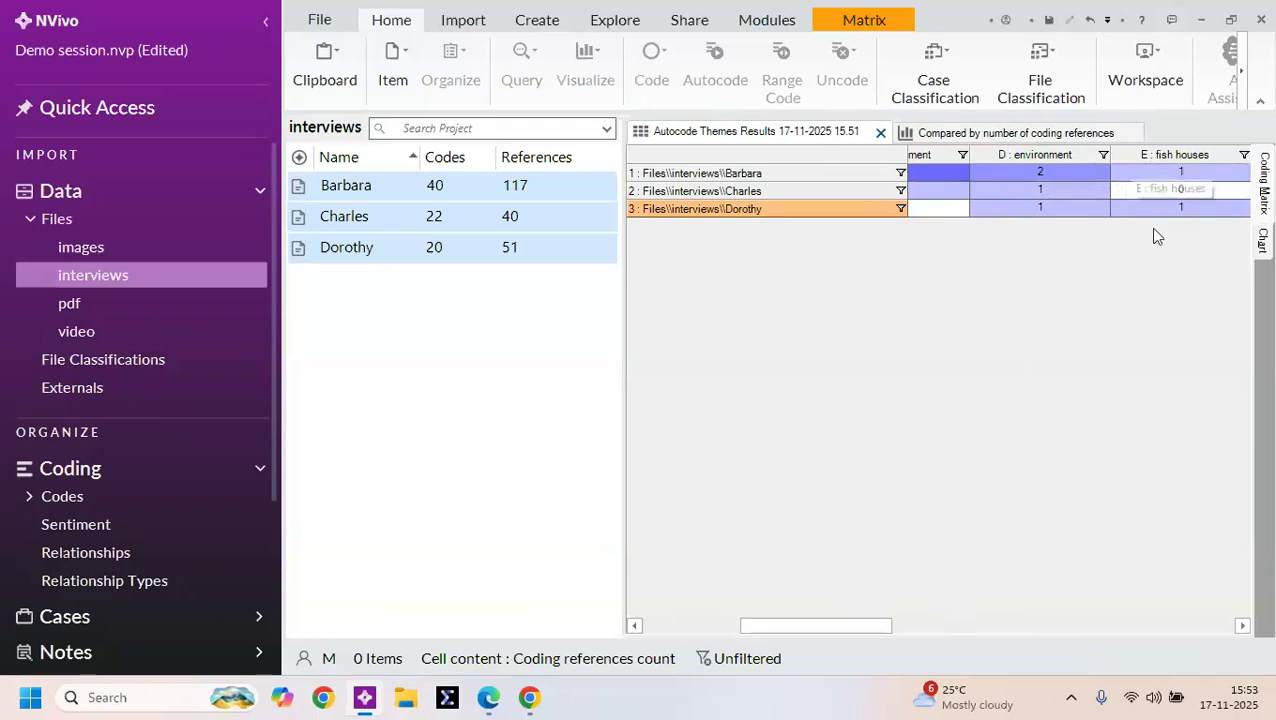
drag(866, 628, 1227, 345)
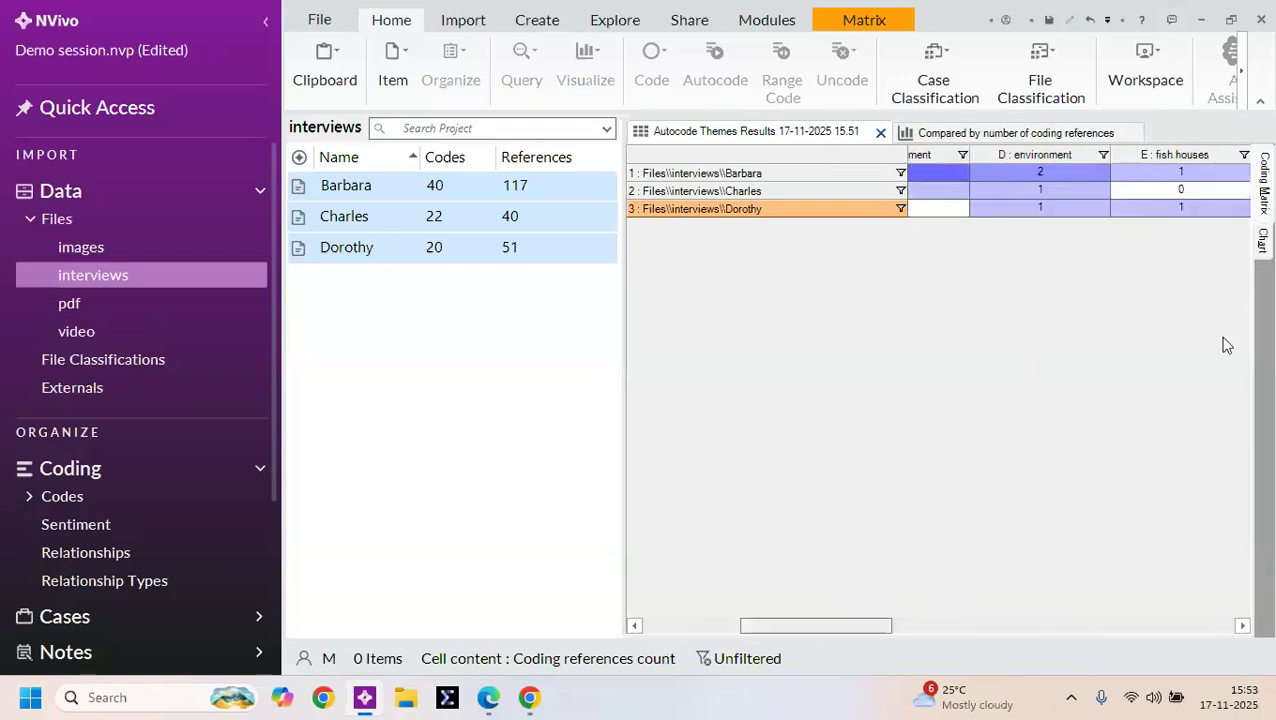
click(1264, 243)
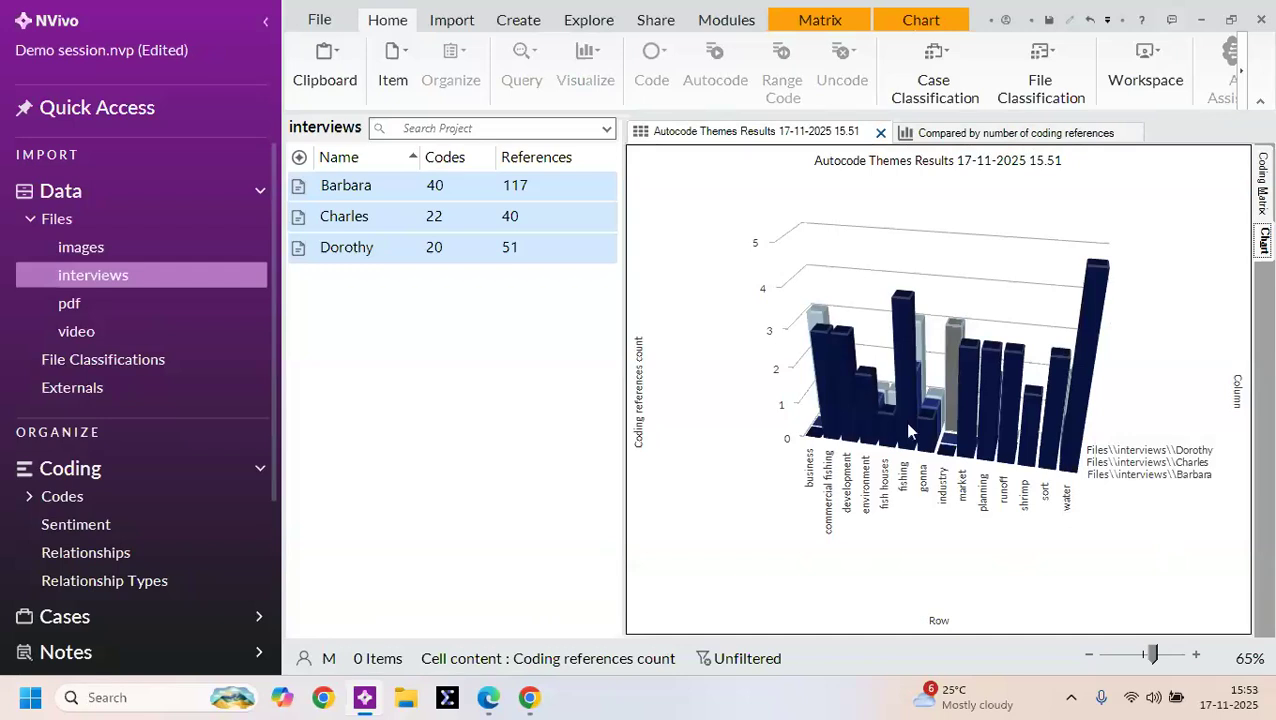
click(1264, 190)
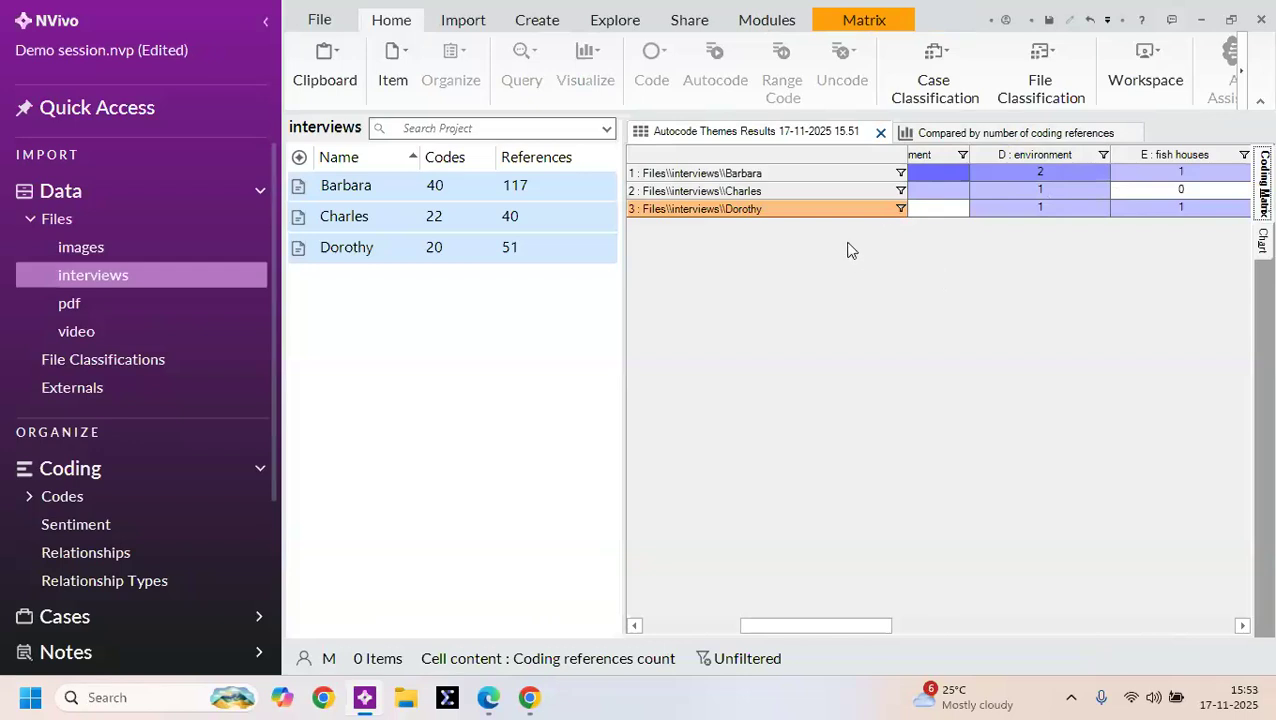
click(1105, 138)
click(871, 134)
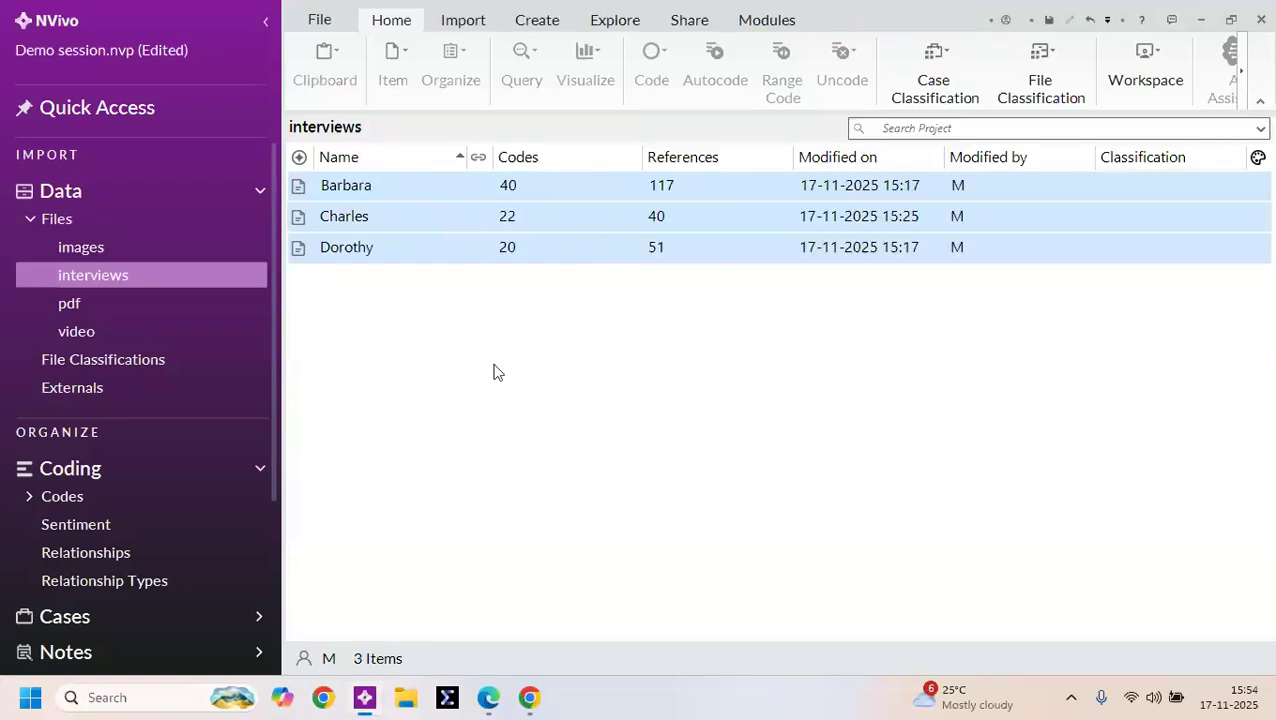
Step: Autocode all three interview files for sentiment, keeping Code sentences as the coding level
click(493, 372)
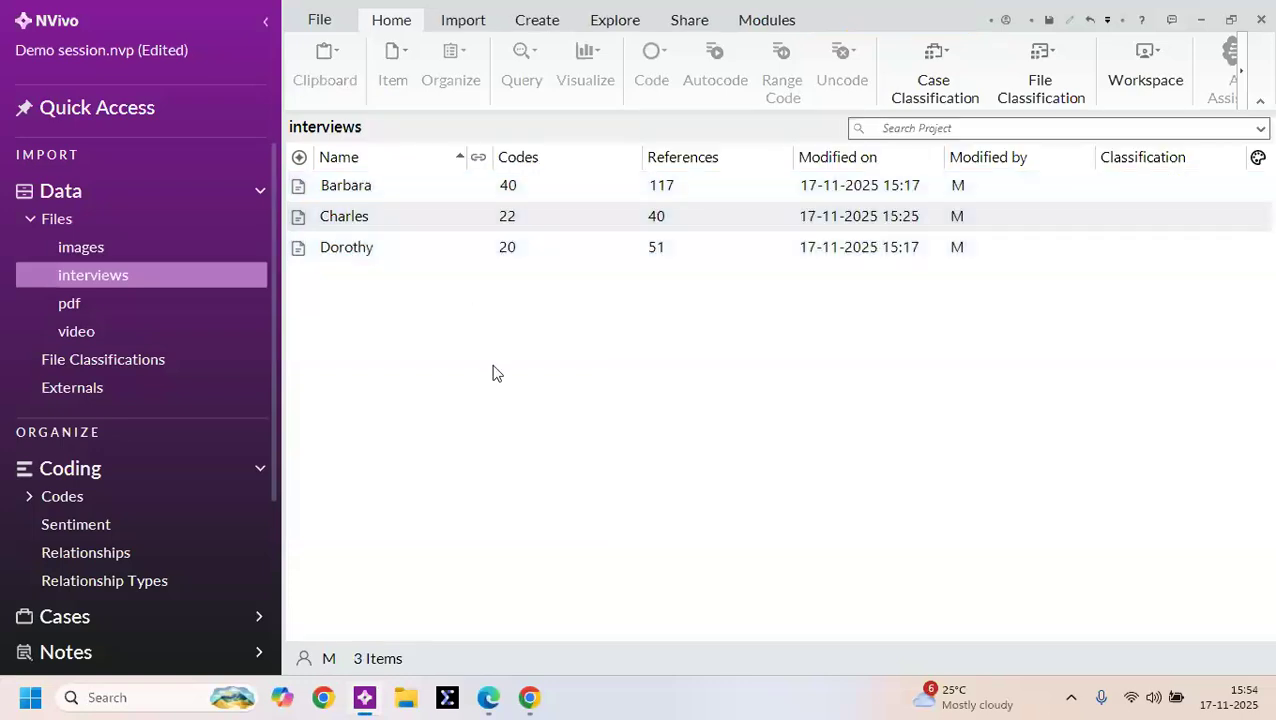
key(ctrl+a)
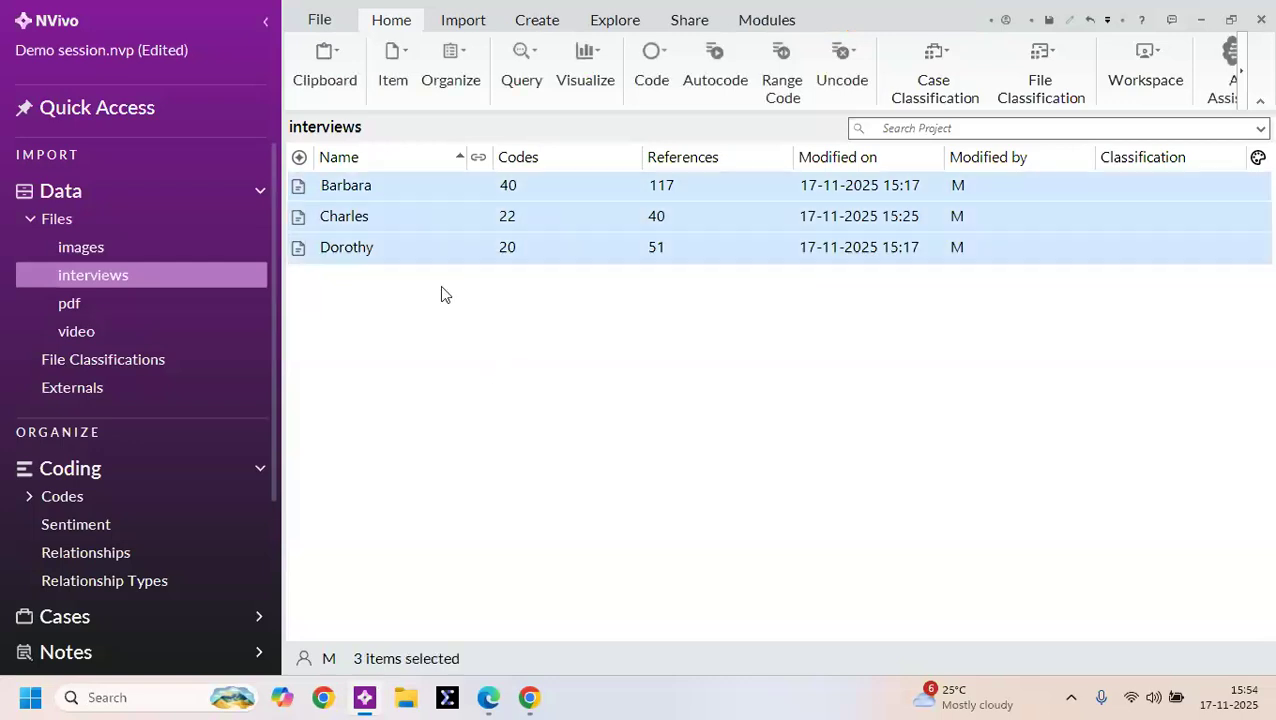
click(714, 68)
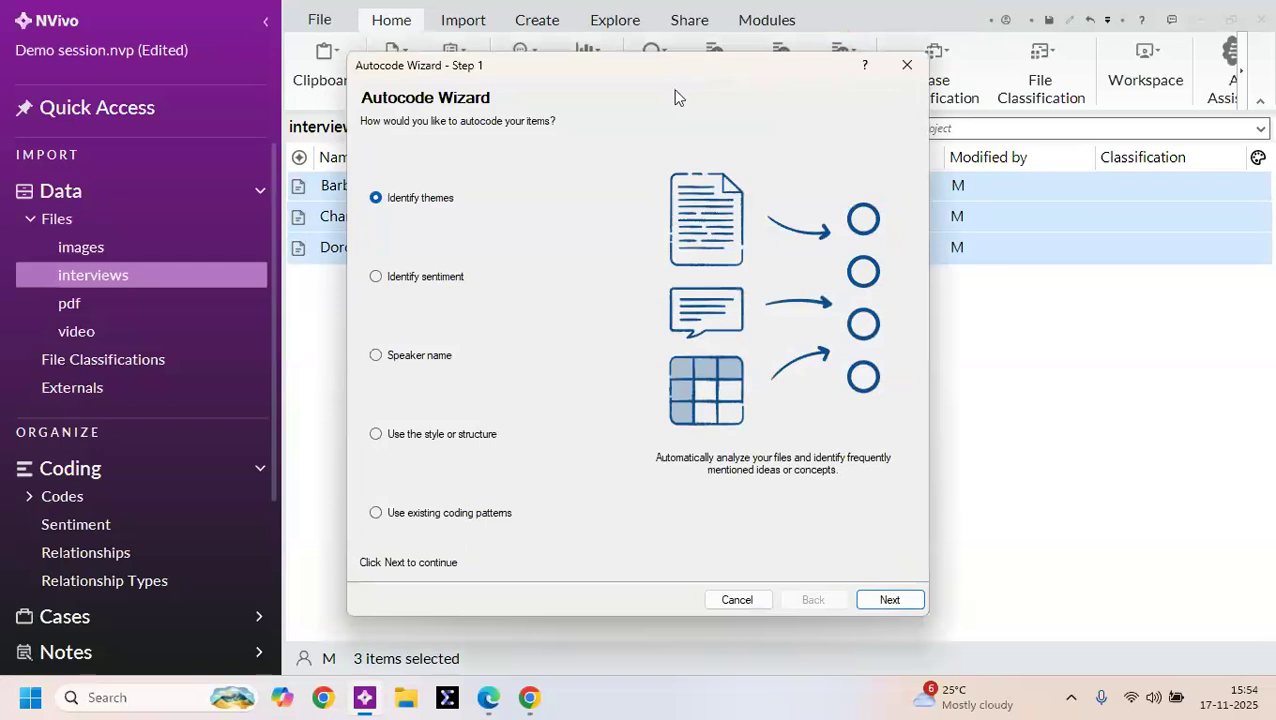
click(375, 280)
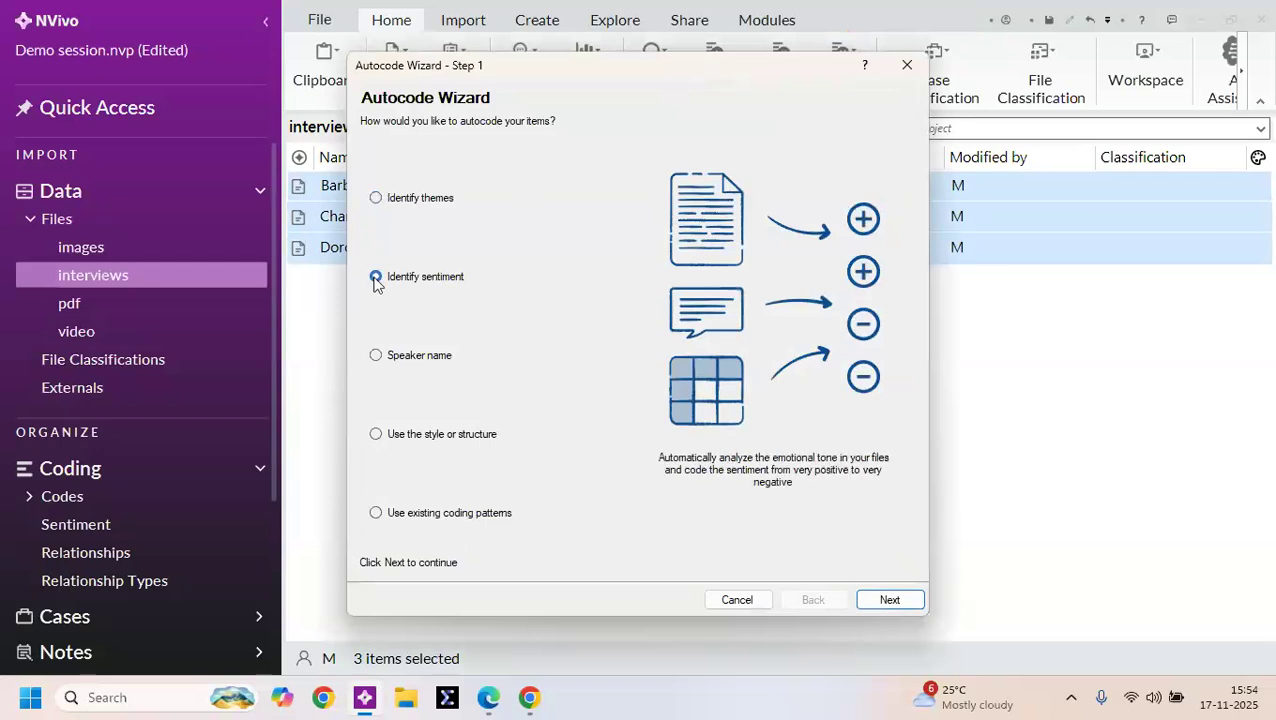
click(891, 599)
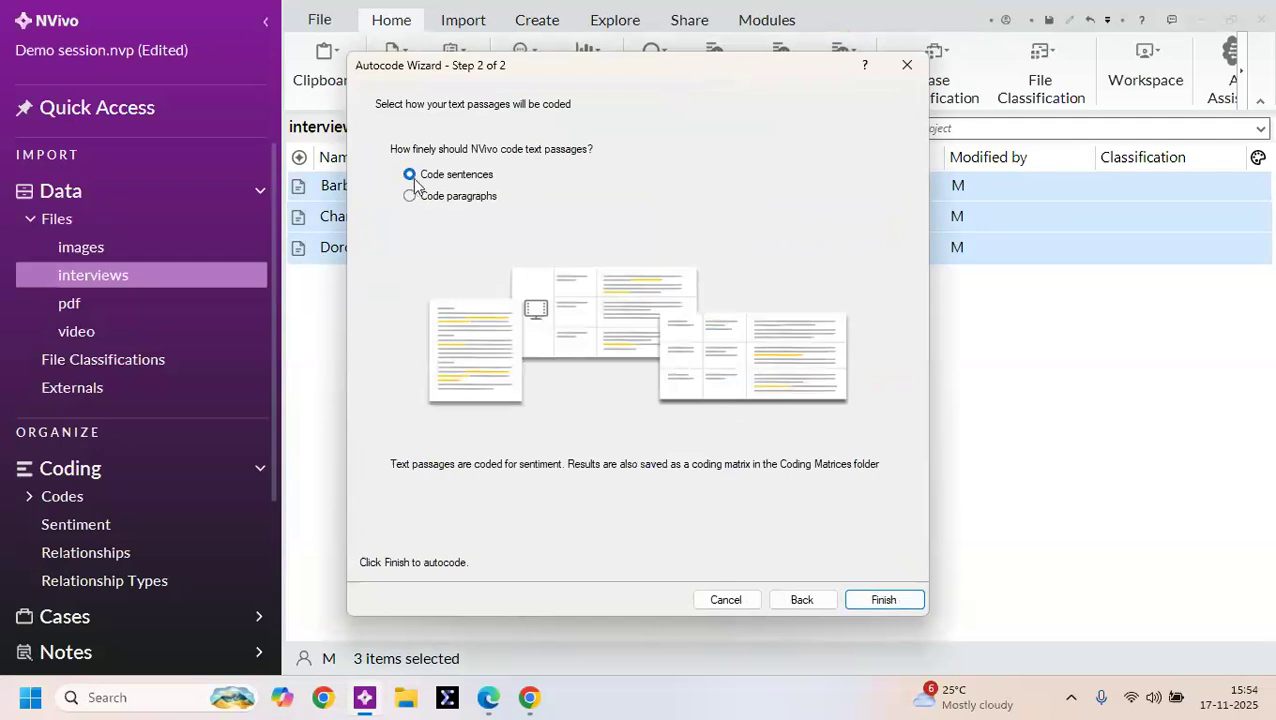
click(884, 600)
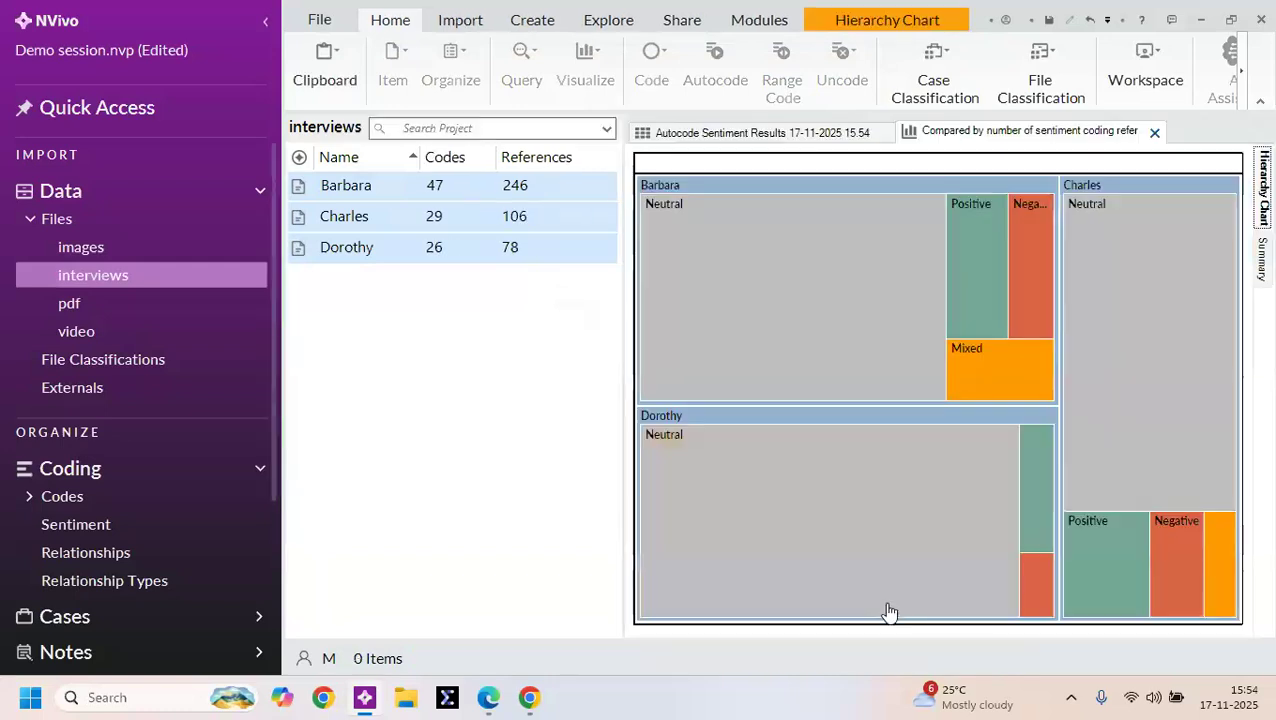
Step: Examine the sentiment hierarchy chart, drill into the first interview's sentiments and return to the full chart
mouse_move(889, 611)
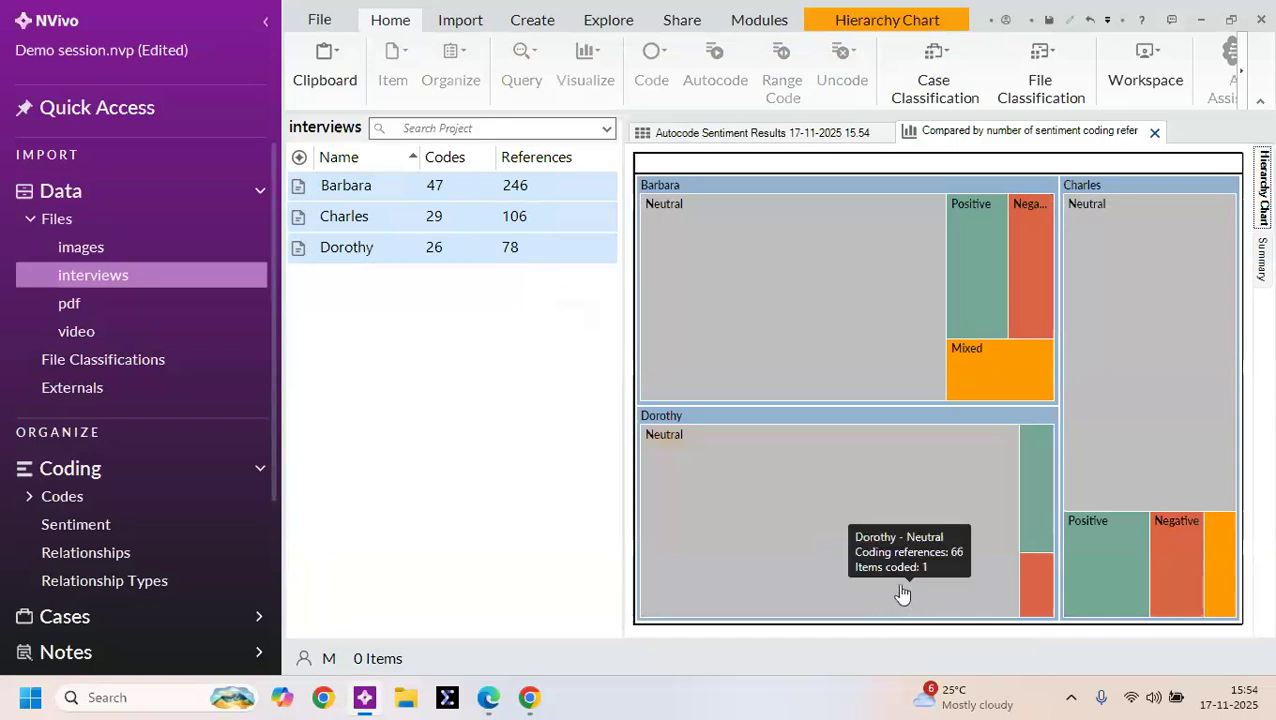
mouse_move(805, 600)
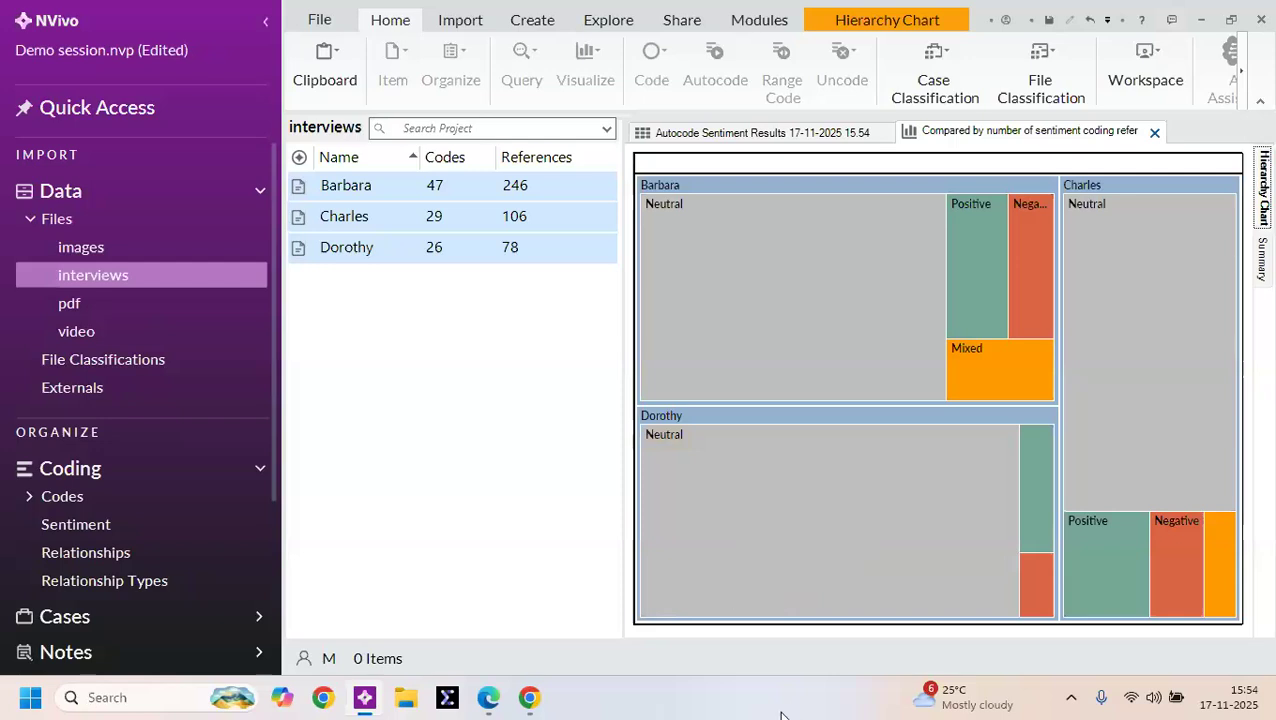
mouse_move(1034, 252)
mouse_move(996, 368)
mouse_move(870, 398)
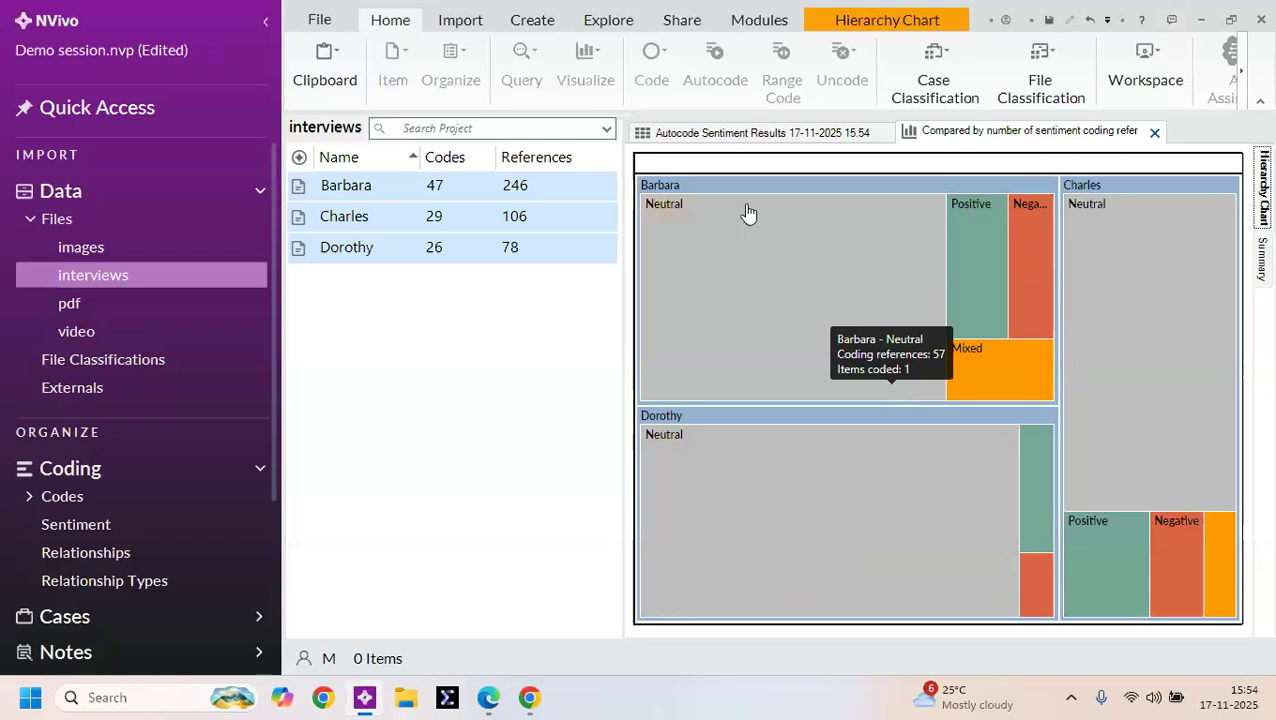
mouse_move(751, 198)
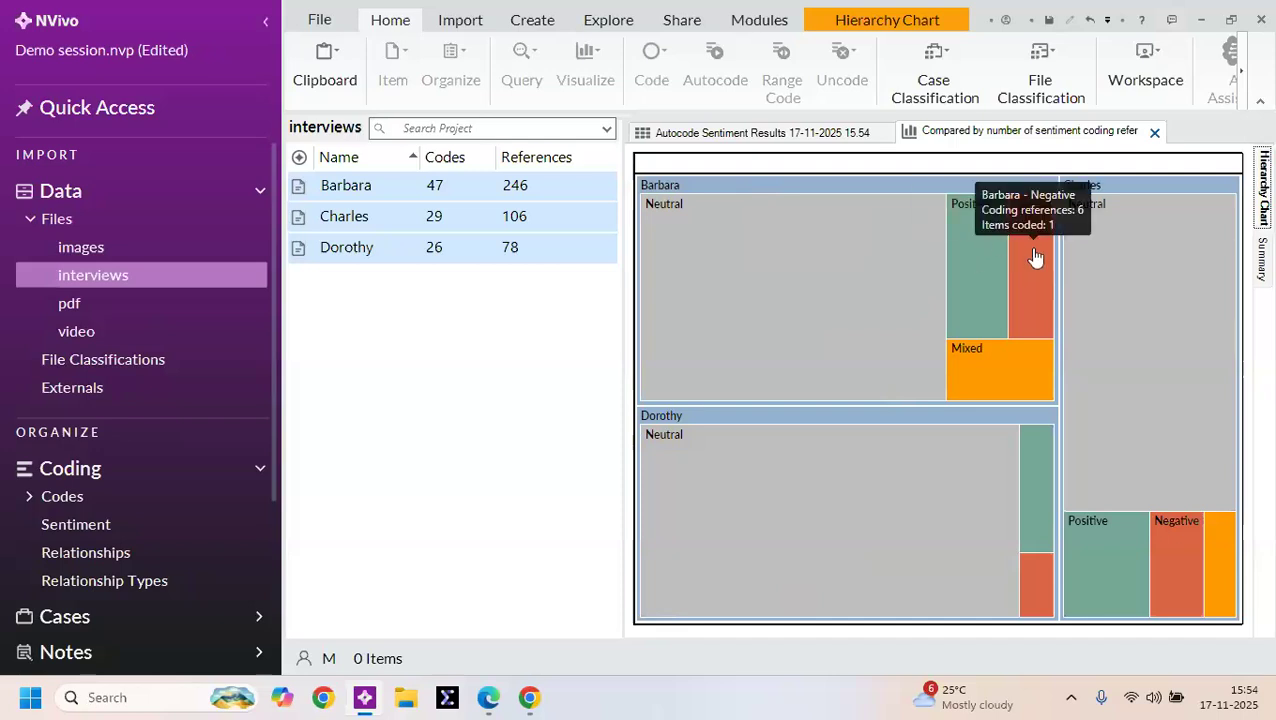
mouse_move(1005, 392)
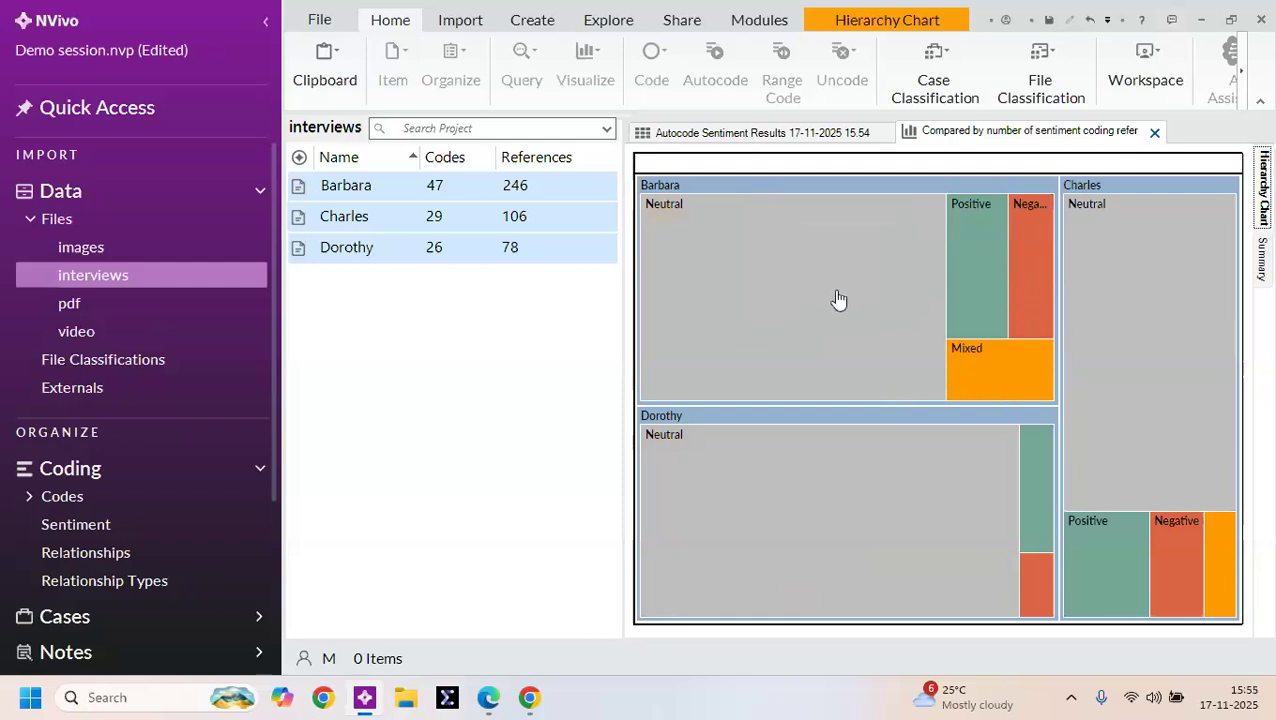
mouse_move(838, 300)
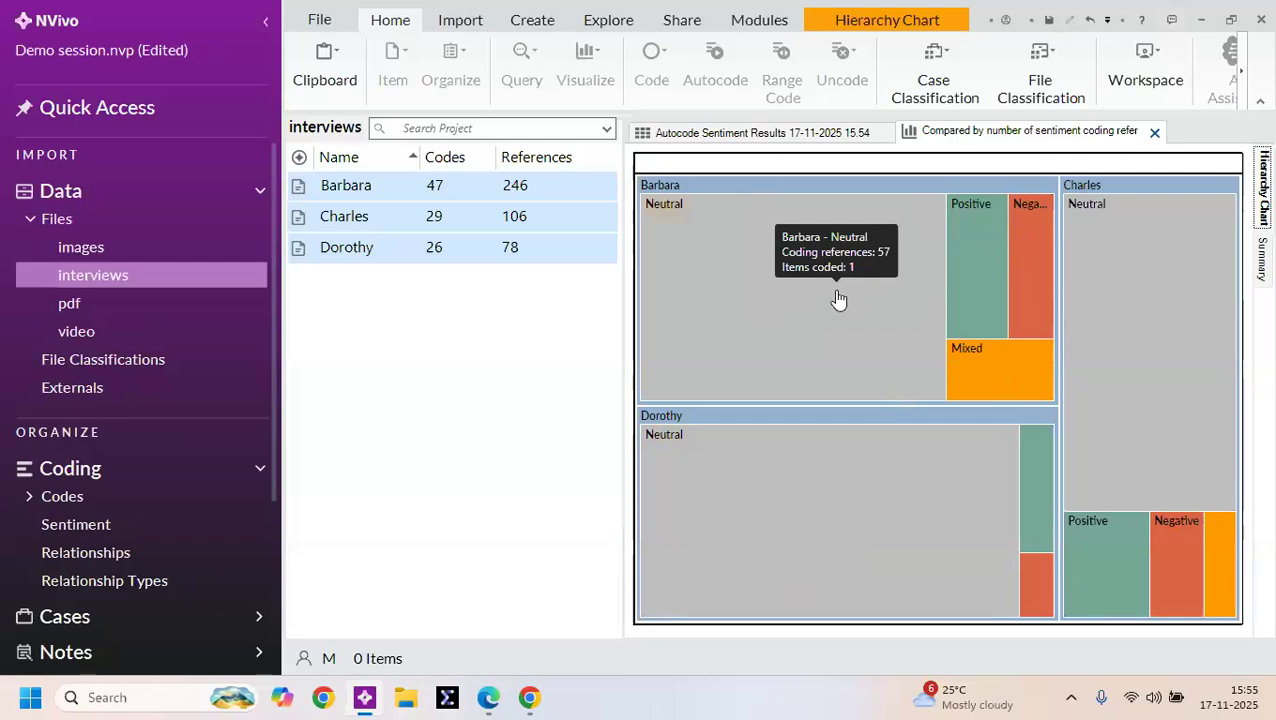
click(838, 300)
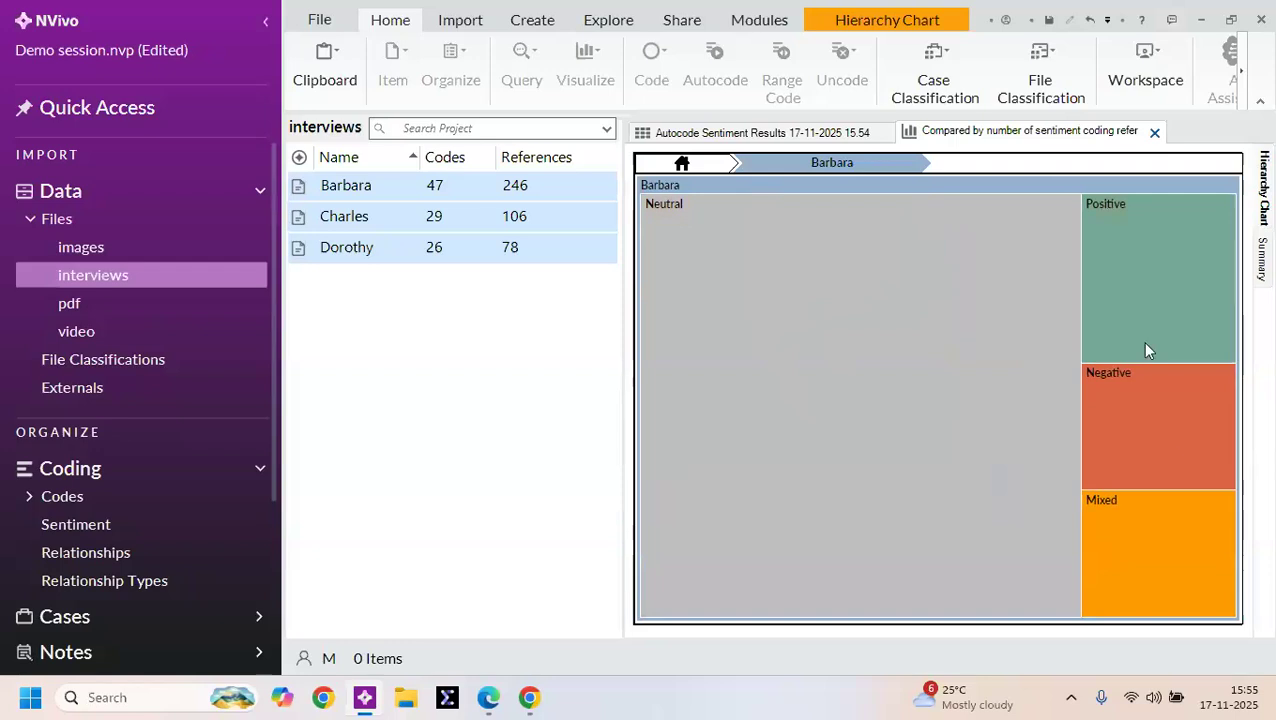
right_click(888, 354)
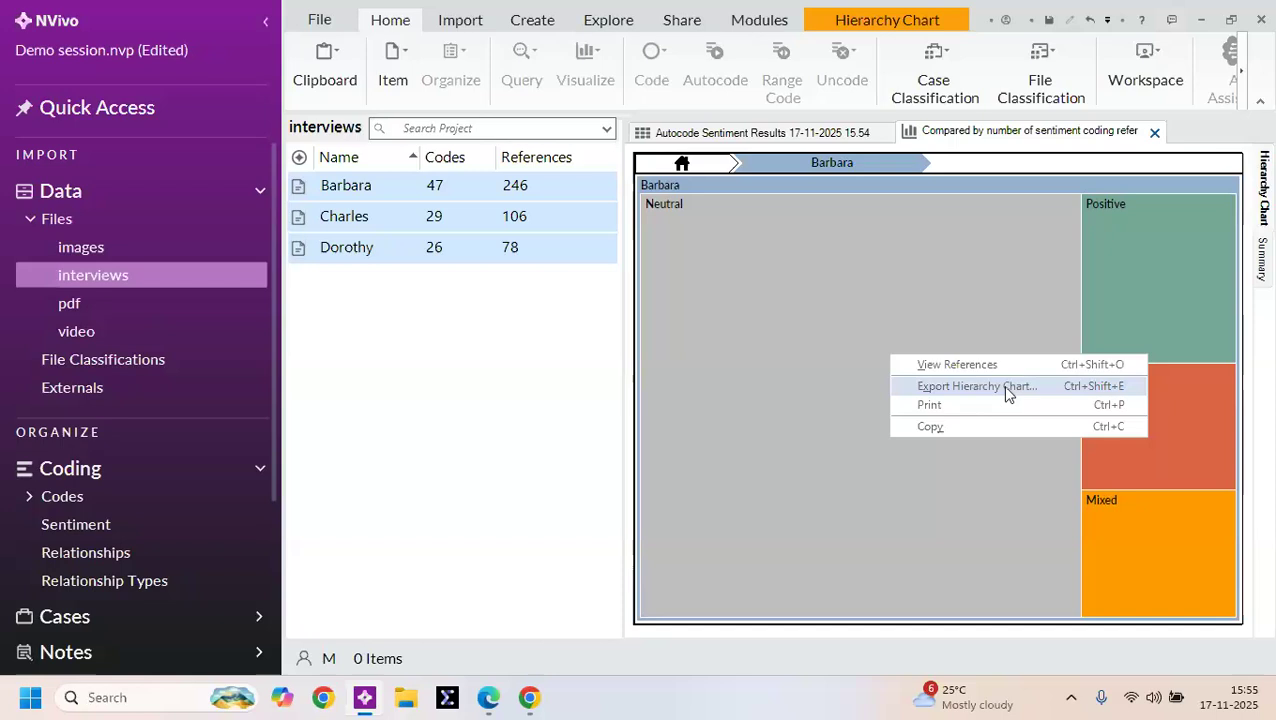
click(760, 394)
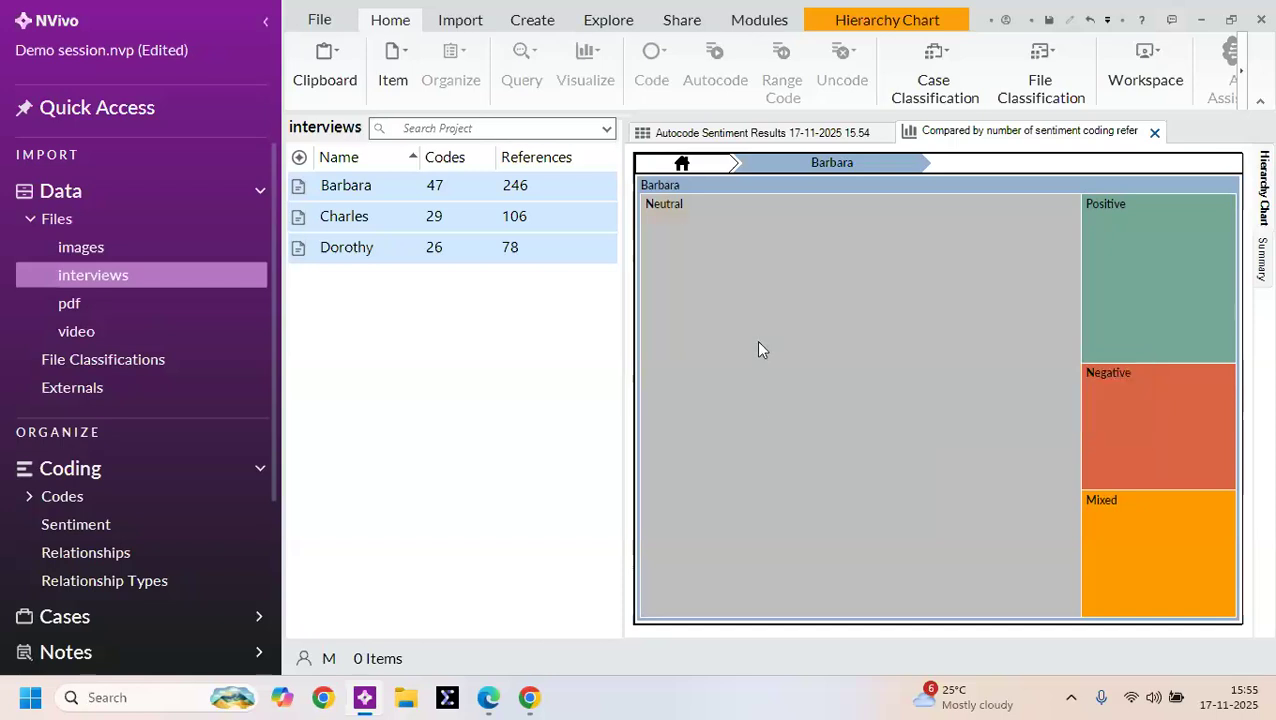
click(684, 163)
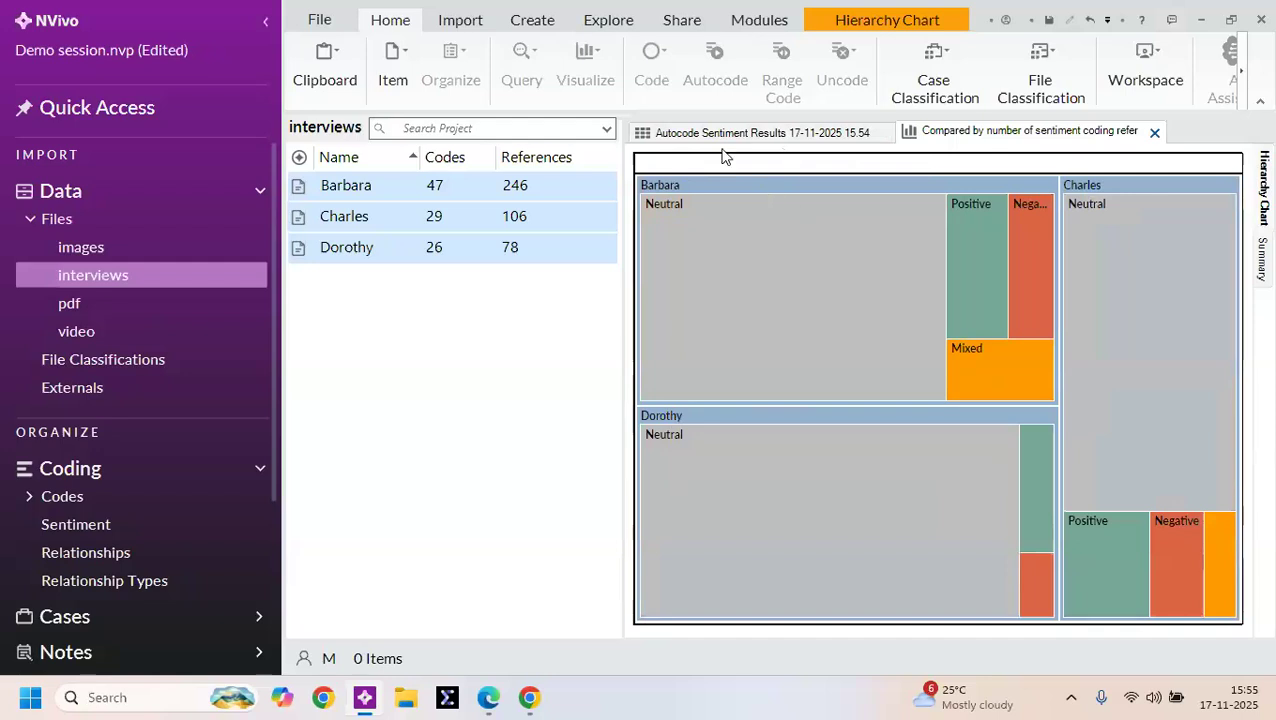
Step: Open the autocoded sentiment matrix and look through its columns from Very negative to Very positive
click(760, 133)
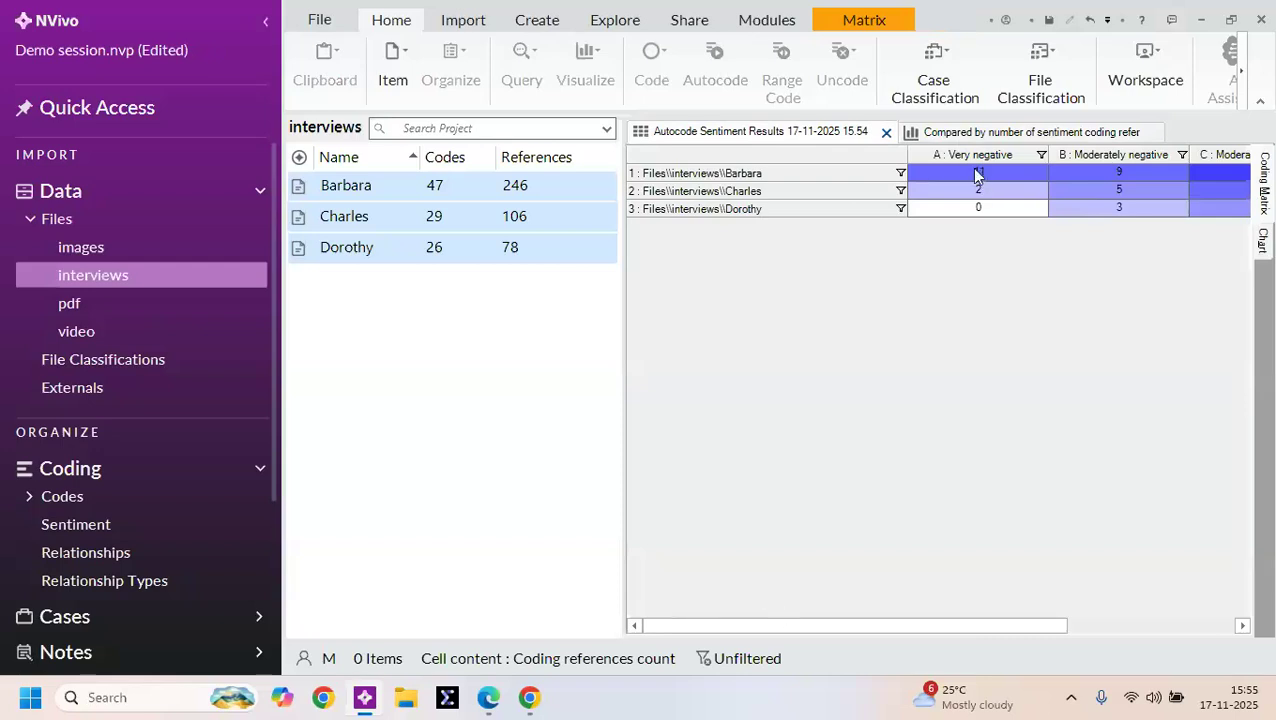
drag(922, 627, 1081, 634)
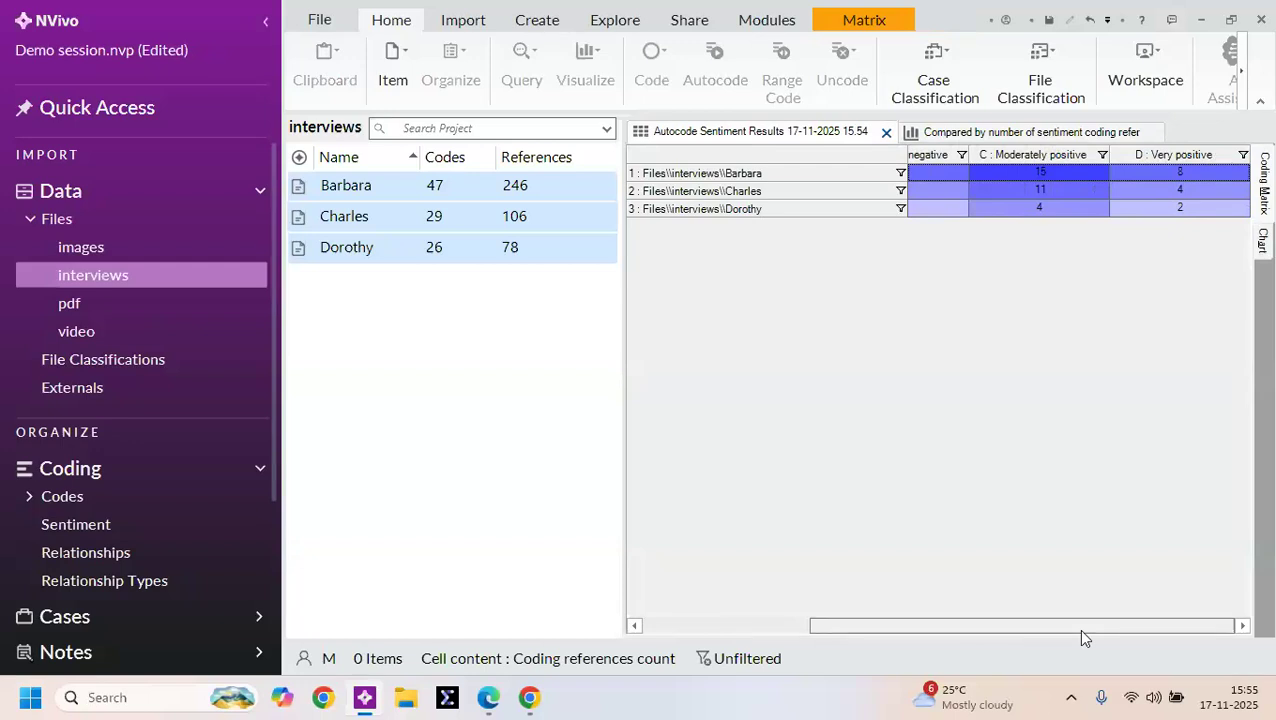
drag(1080, 630, 854, 632)
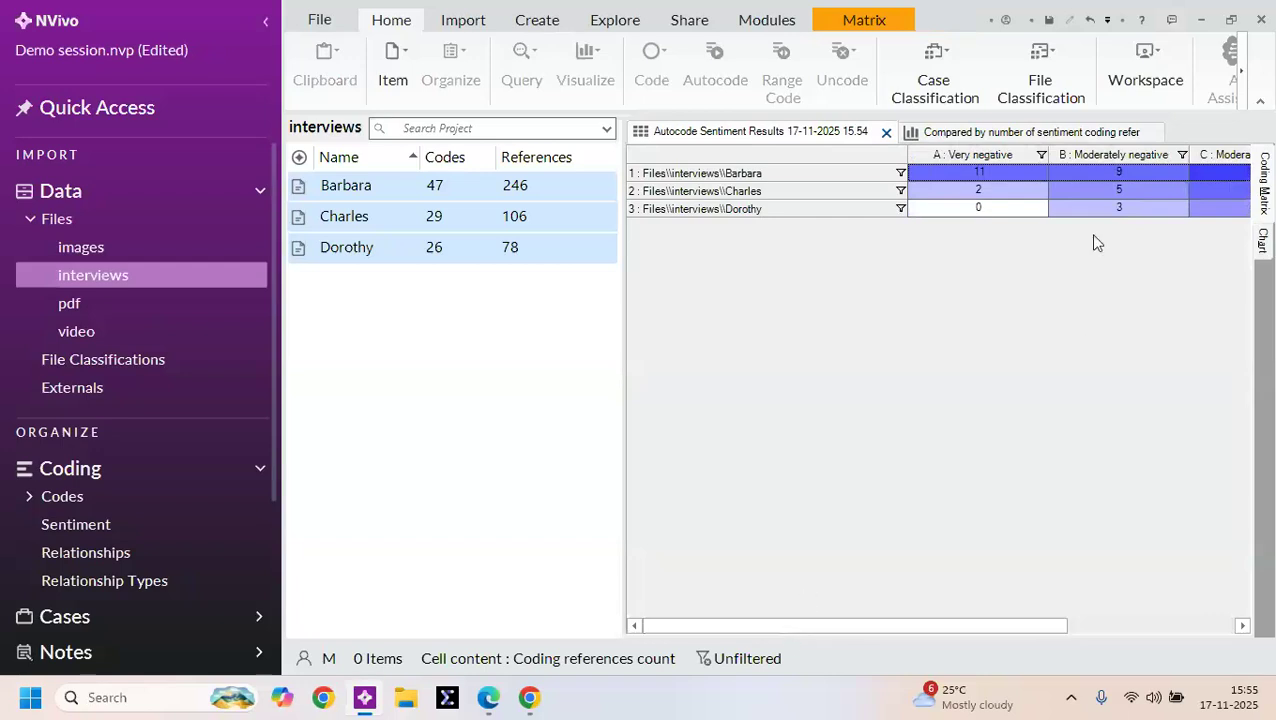
Step: Open the second interview's Very negative references and highlight each coded passage while reading it
click(980, 192)
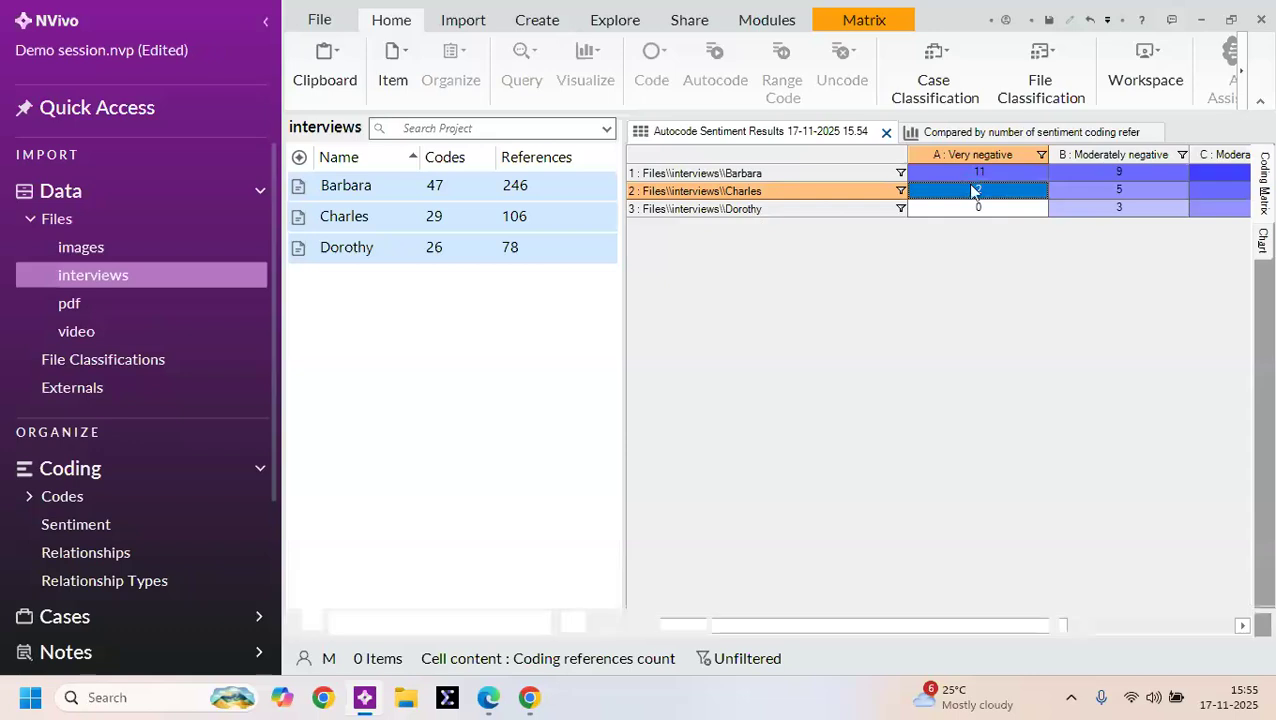
double_click(968, 188)
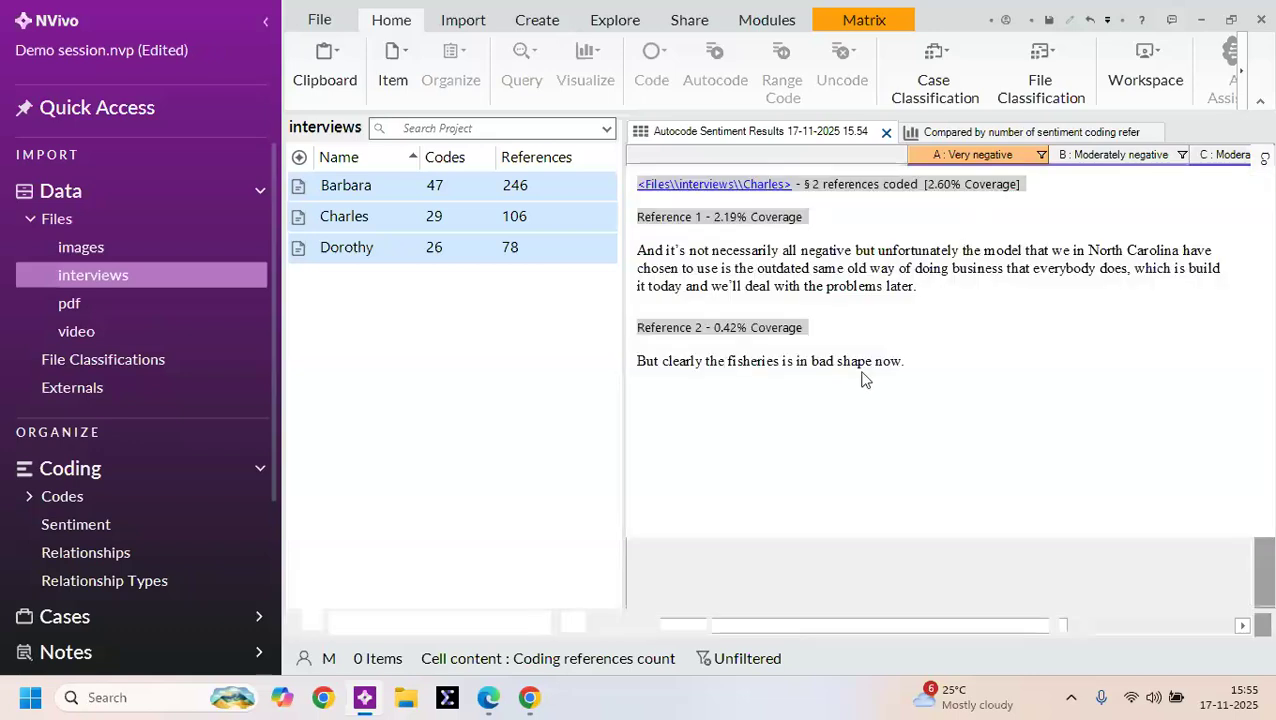
drag(637, 278, 953, 332)
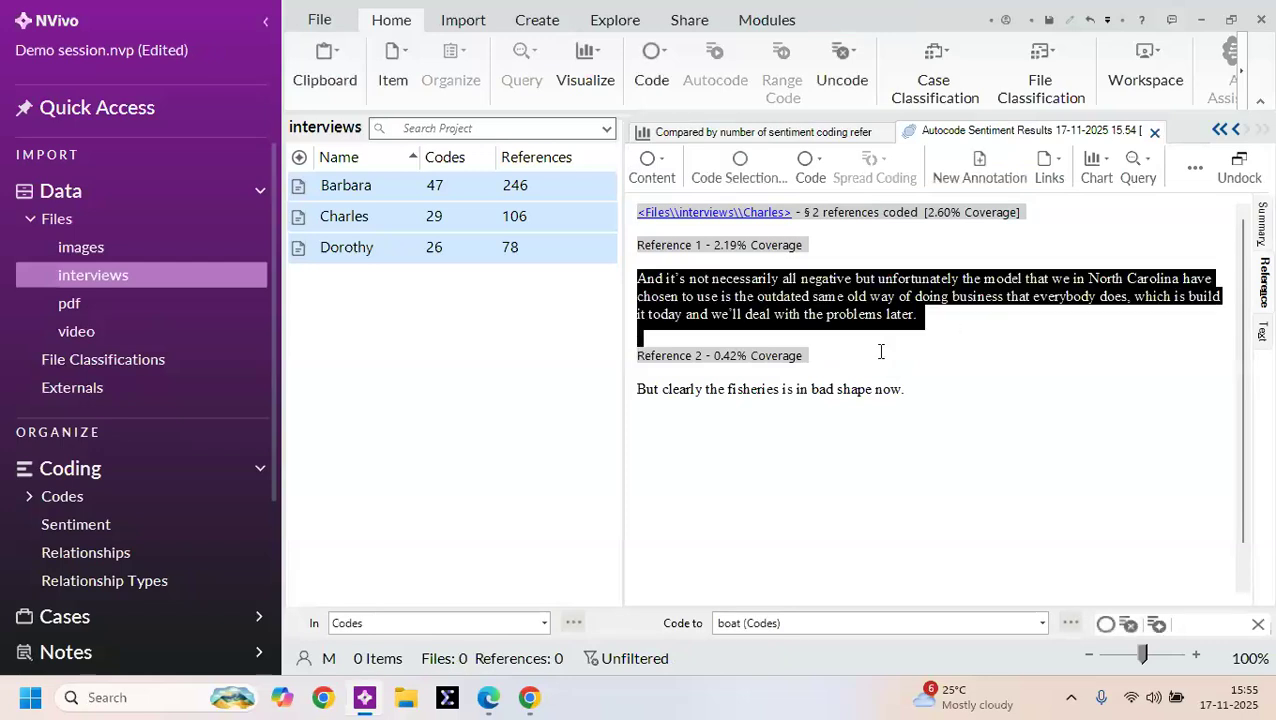
drag(638, 394, 920, 399)
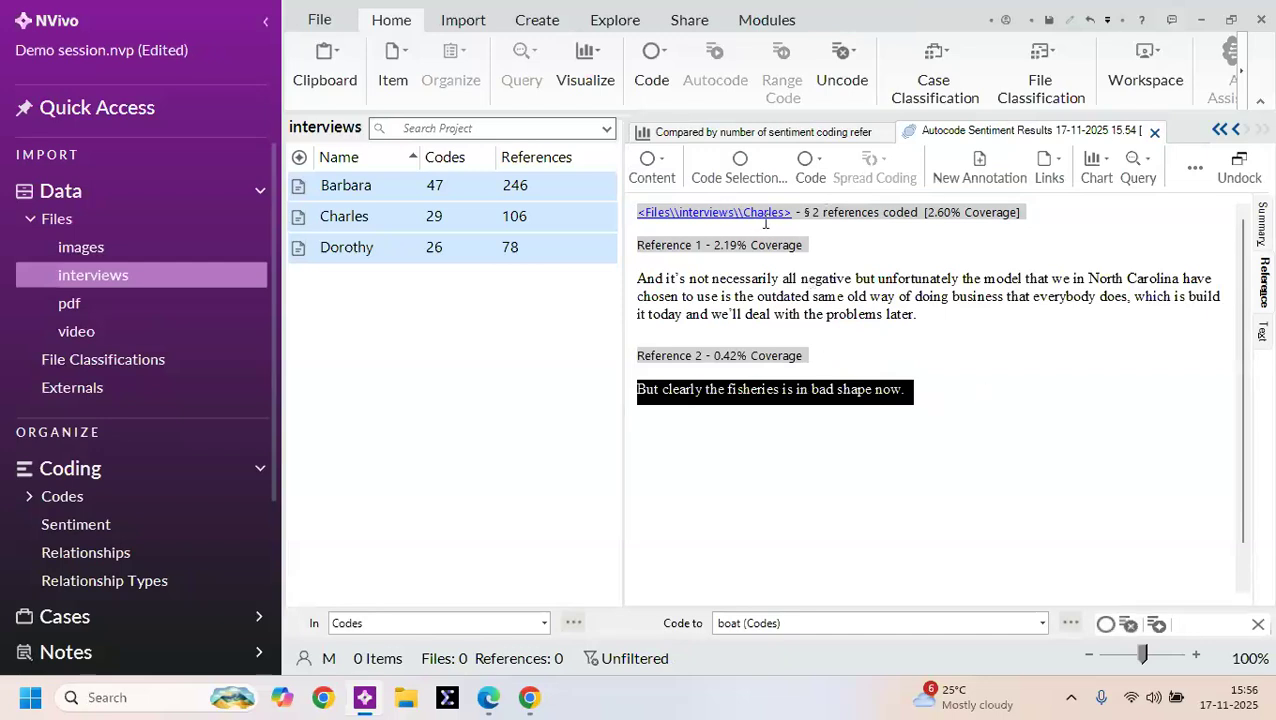
Step: Close the second interview's coded references and look through the sentiment matrix's Moderately positive and Very positive columns
click(1156, 134)
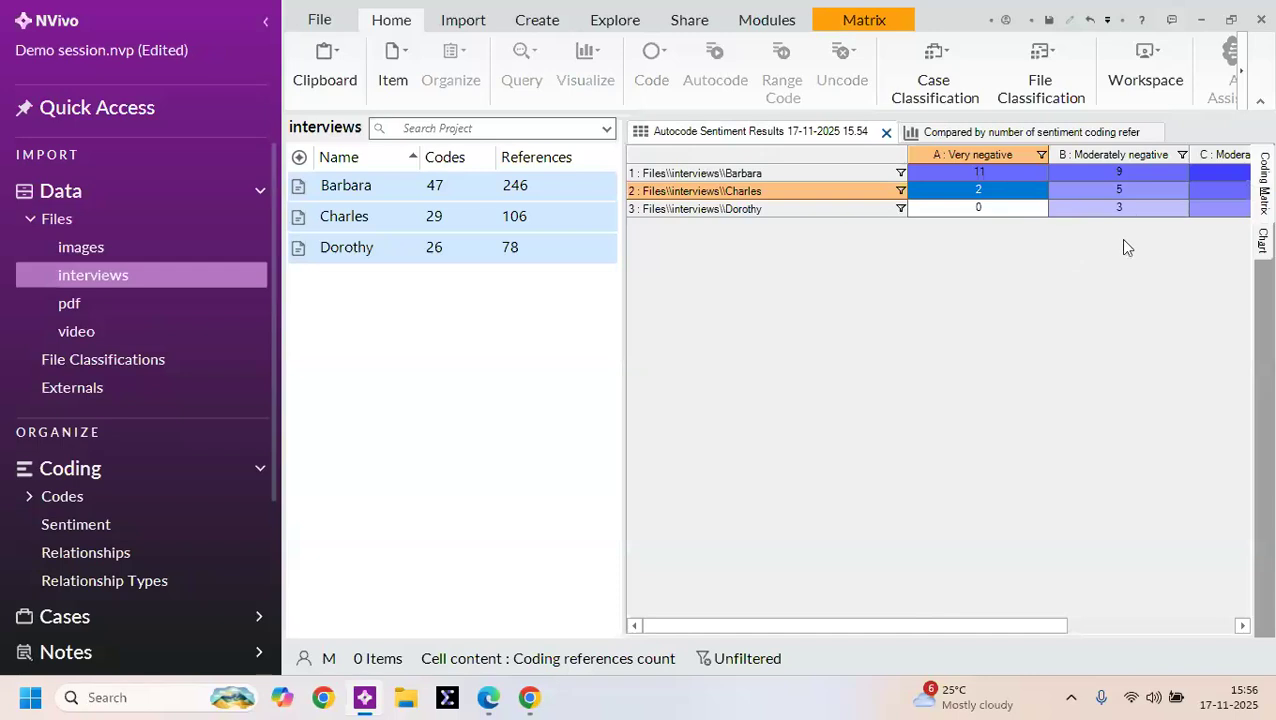
right_click(958, 617)
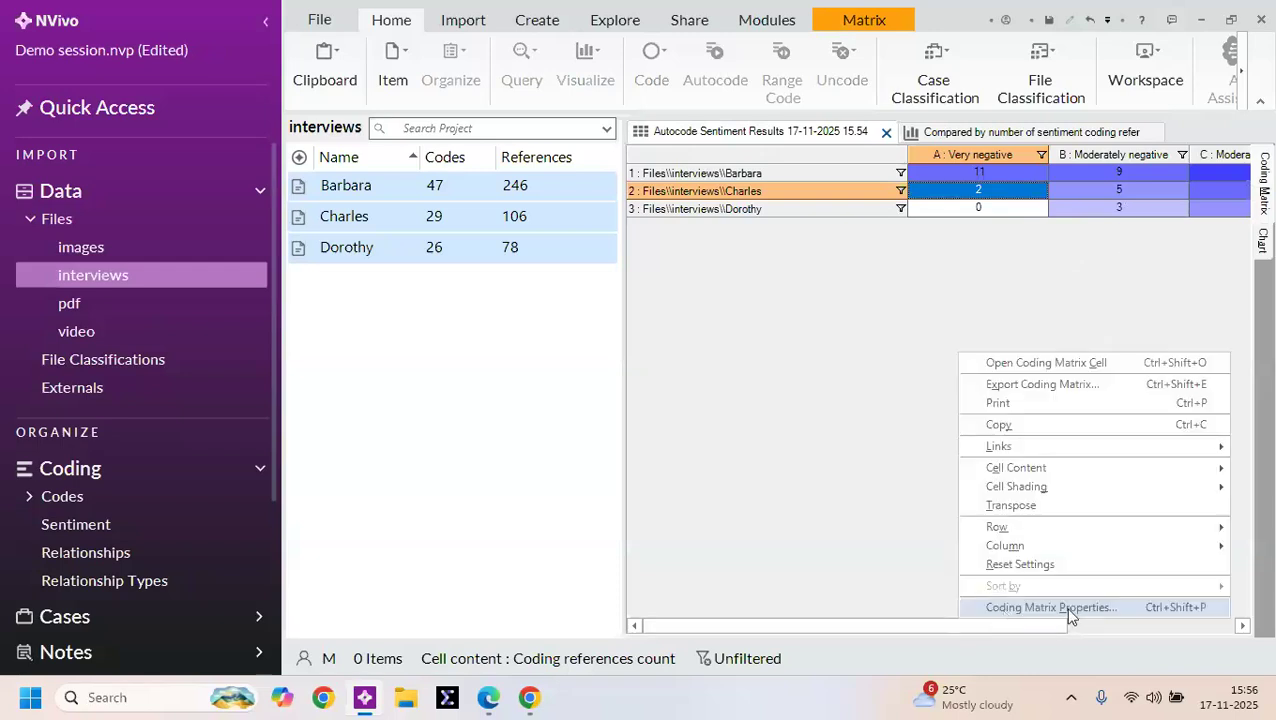
click(958, 632)
click(1080, 632)
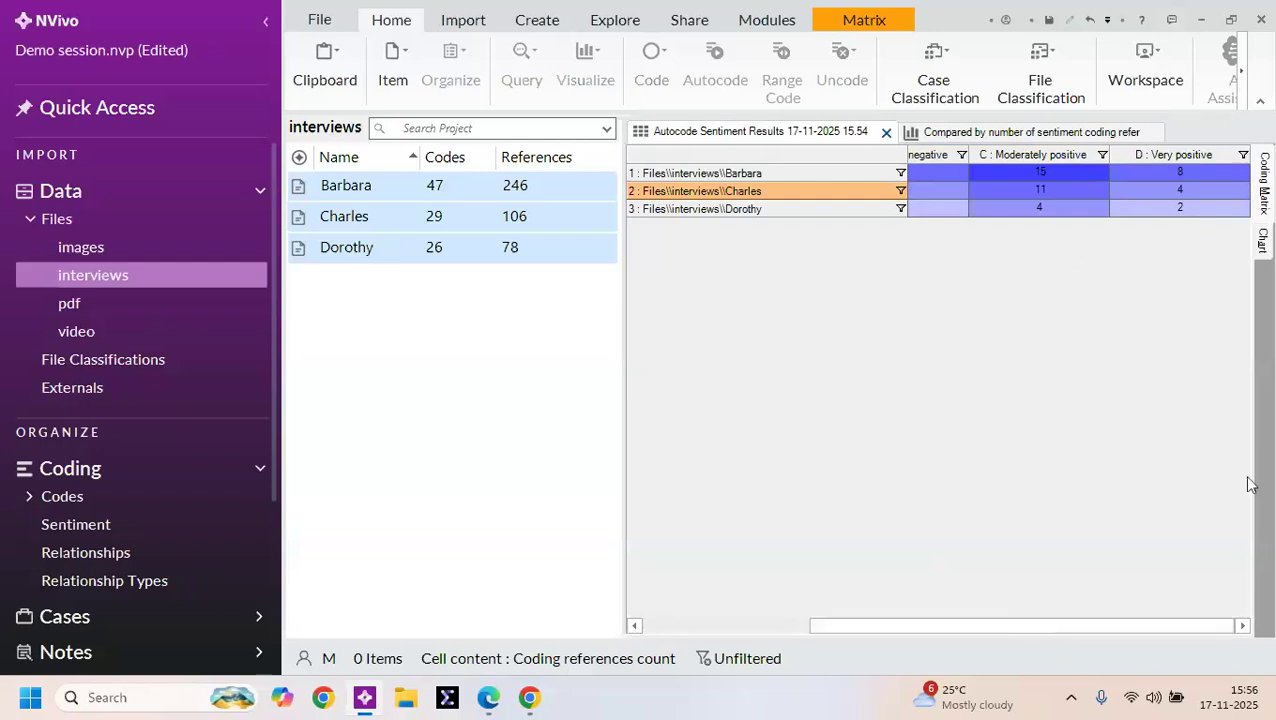
Step: Show the sentiment matrix as a 3D column chart and rotate it to a flatter, front-facing angle
click(1263, 240)
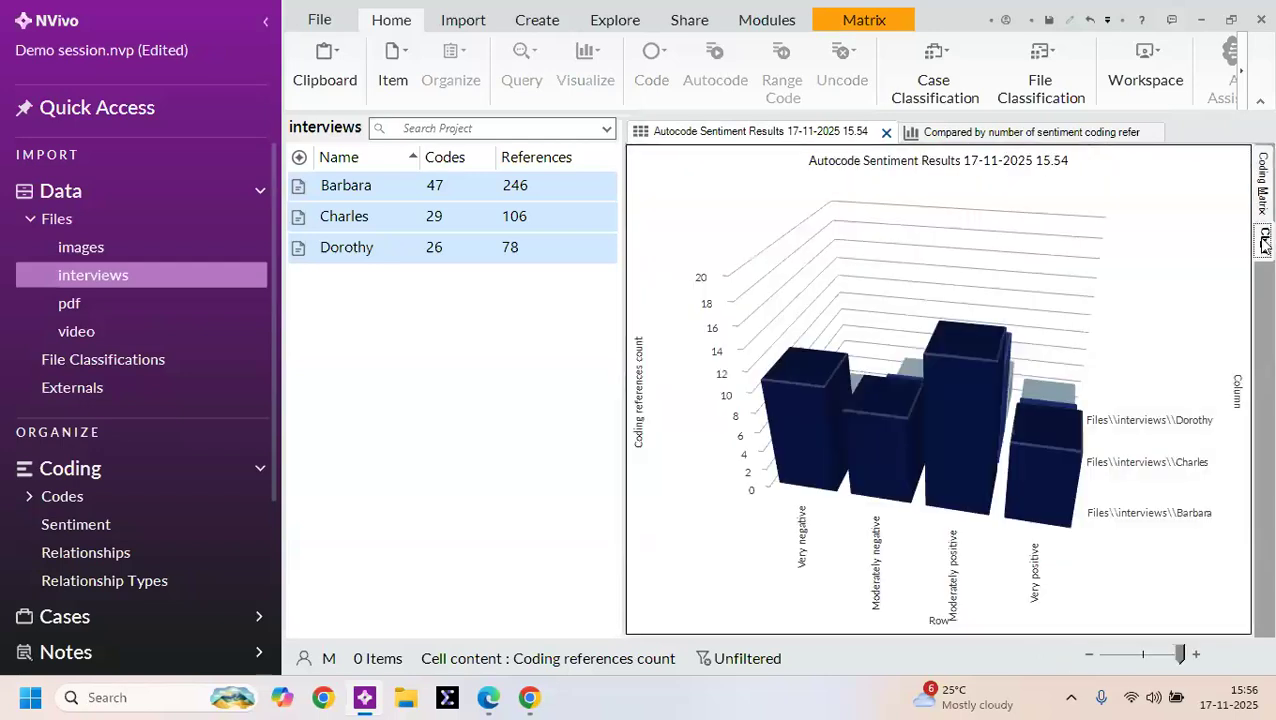
drag(1084, 450, 922, 557)
right_click(922, 557)
click(874, 438)
drag(874, 438, 883, 464)
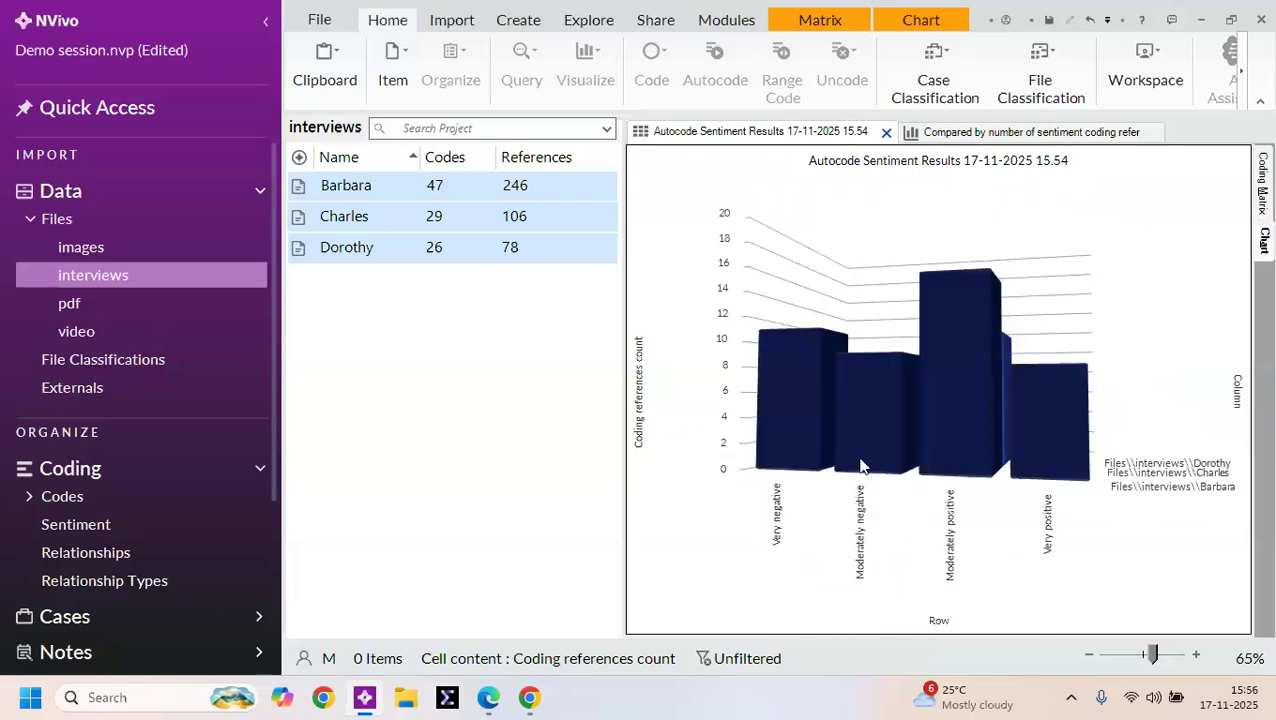
Step: Return to the sentiment matrix table, close the matrix and the hierarchy chart, and clear the interview file selection
click(1263, 185)
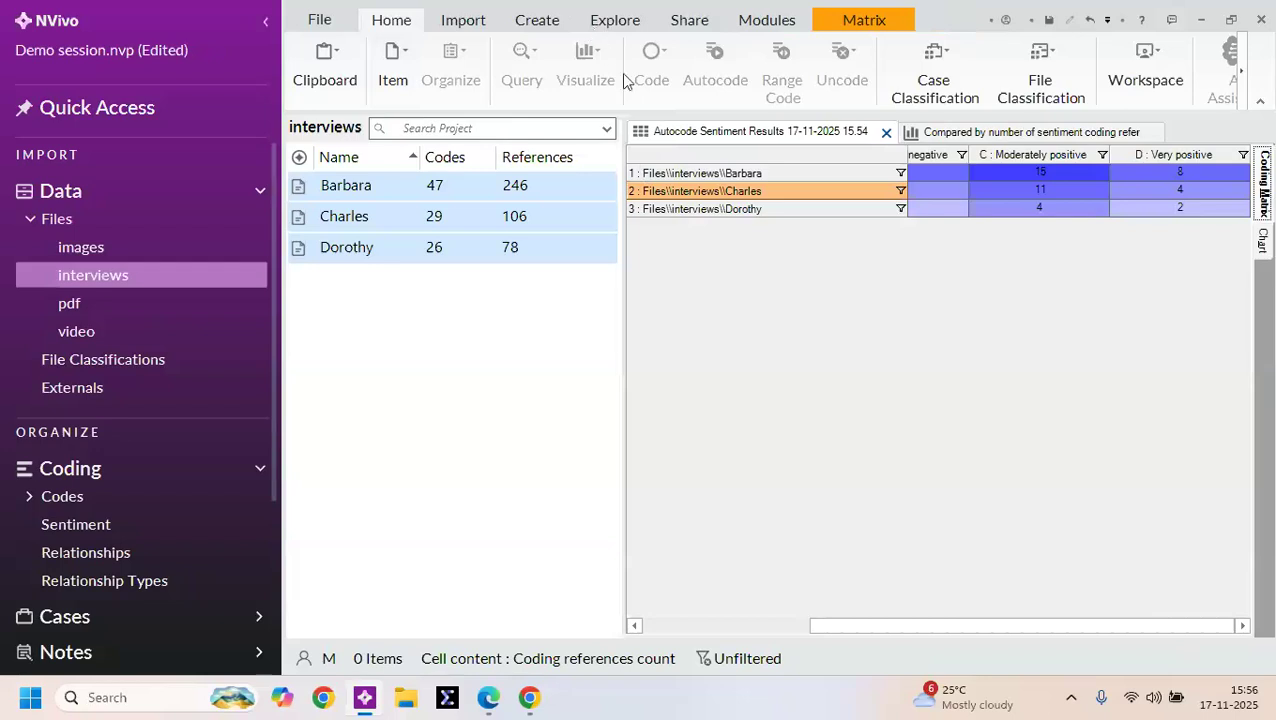
click(845, 492)
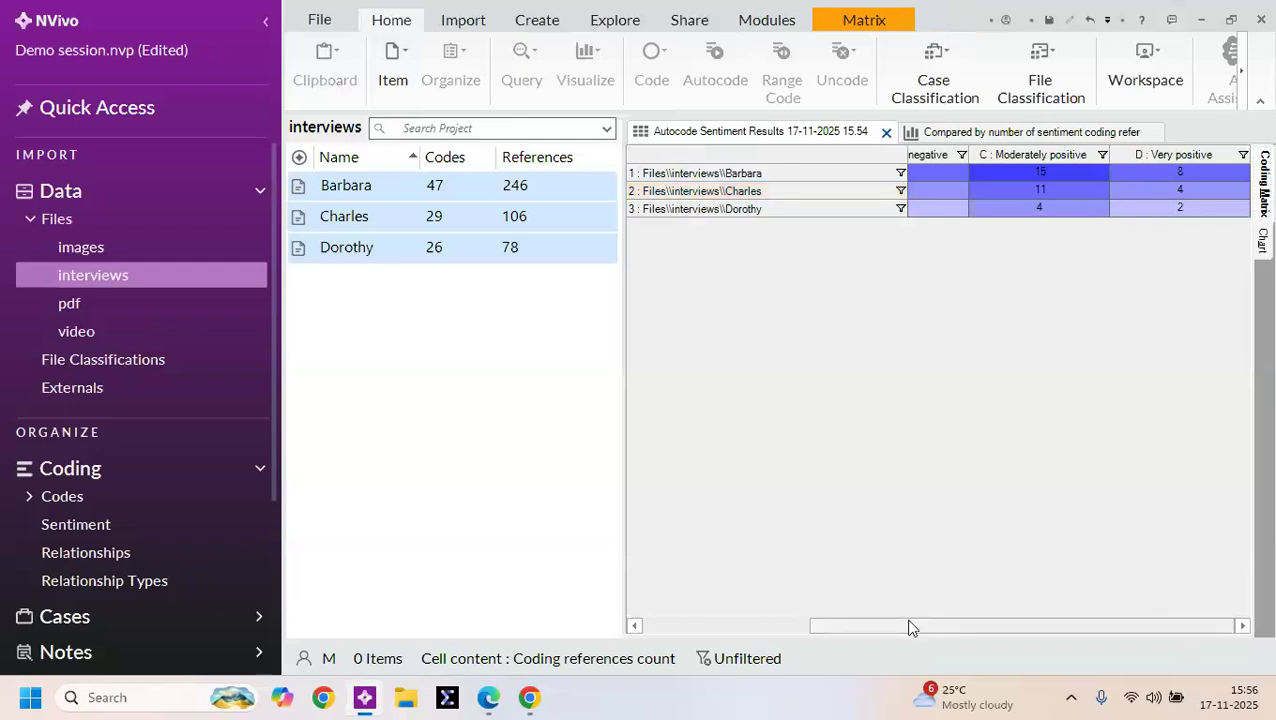
drag(908, 624, 768, 624)
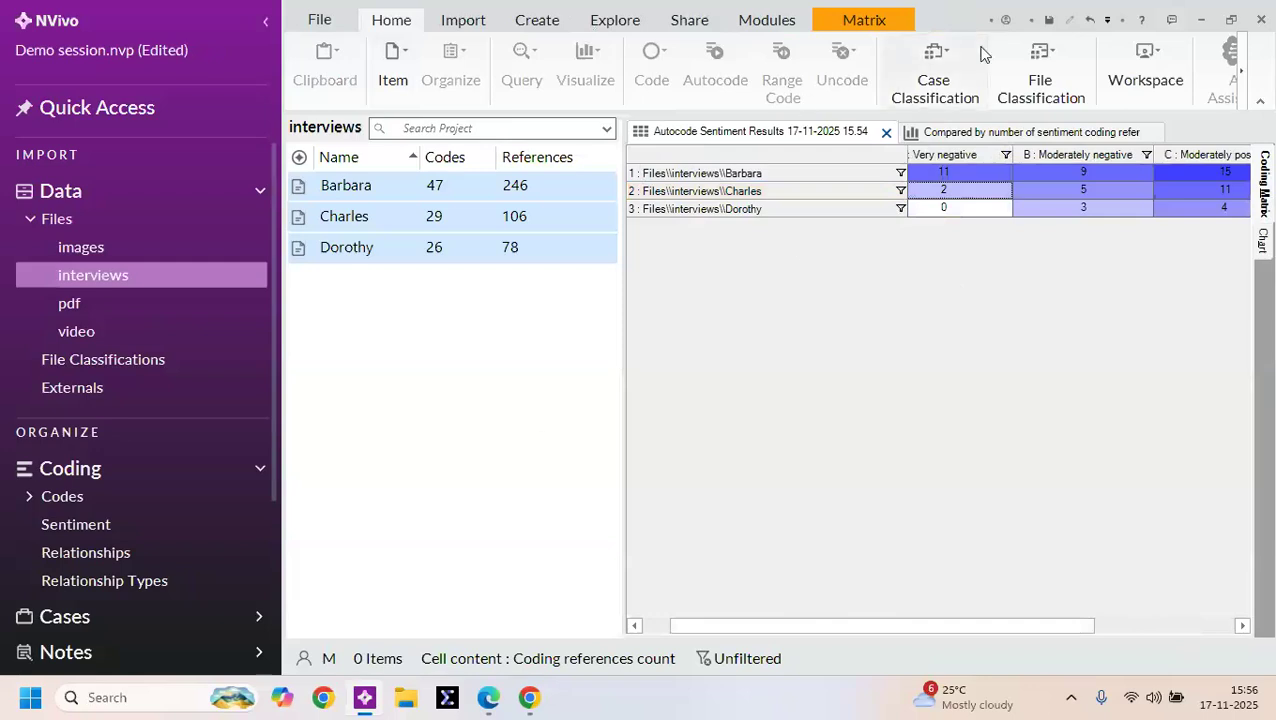
click(886, 132)
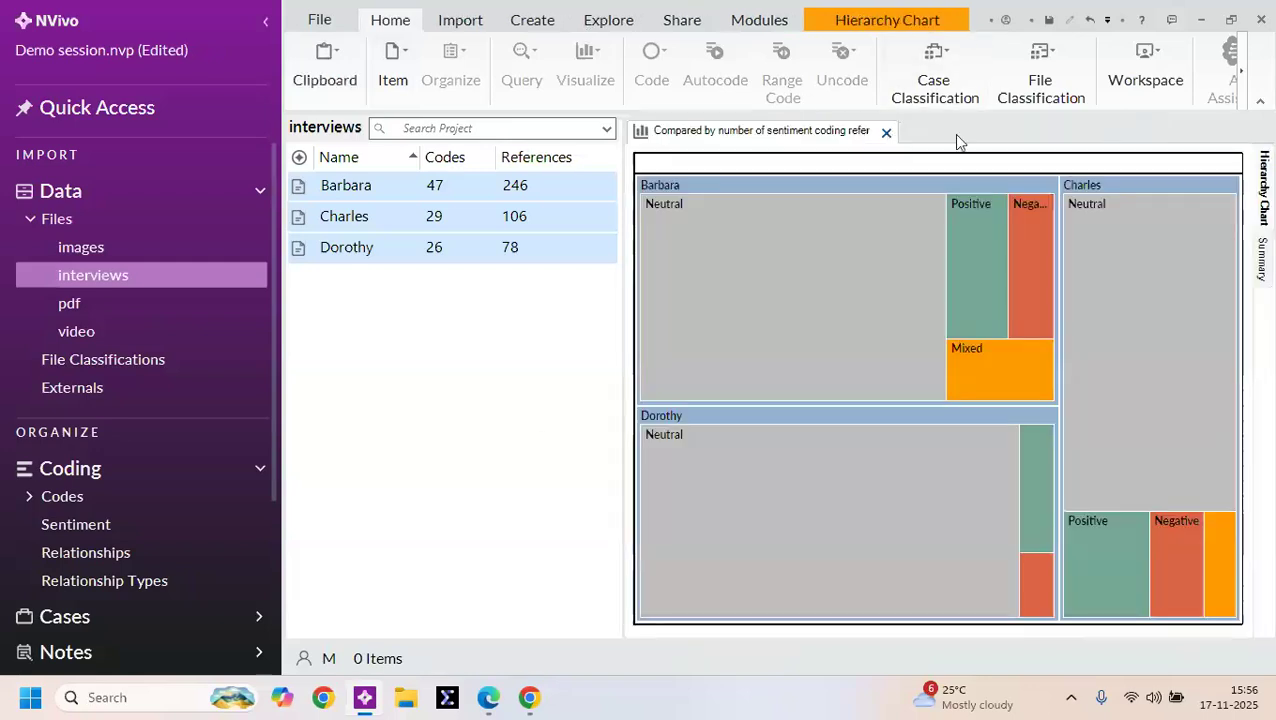
click(886, 133)
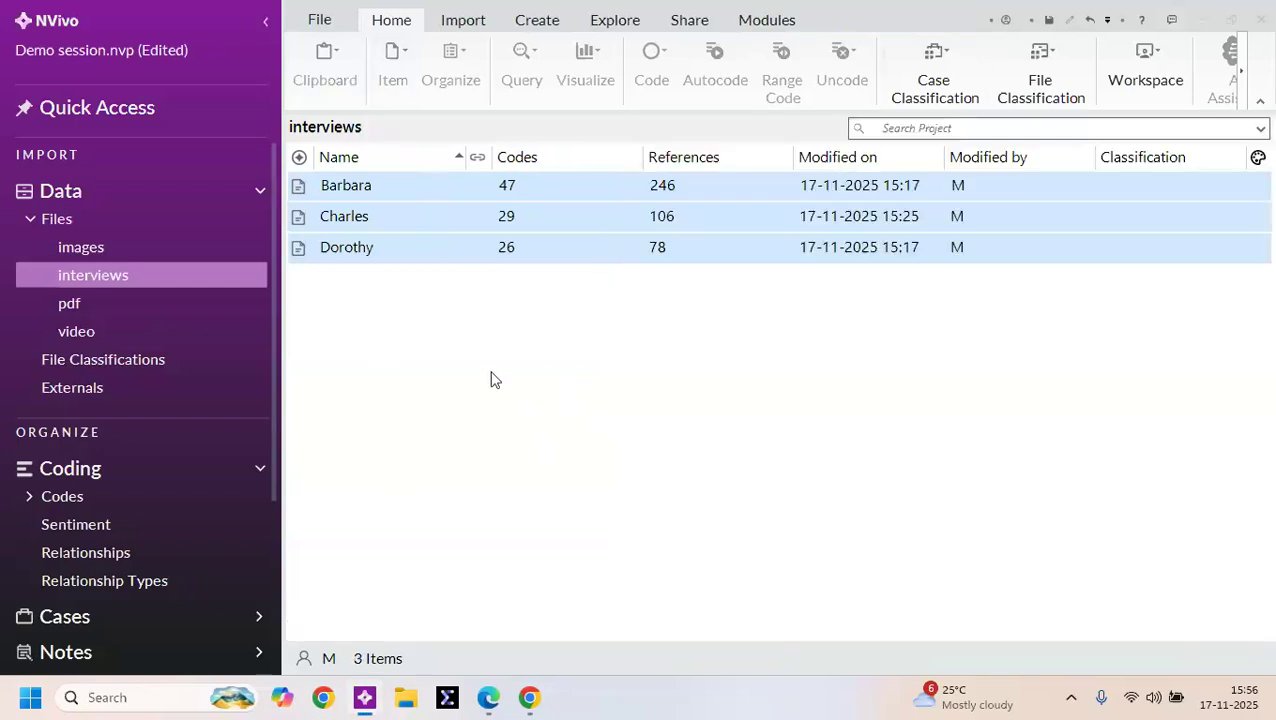
click(491, 379)
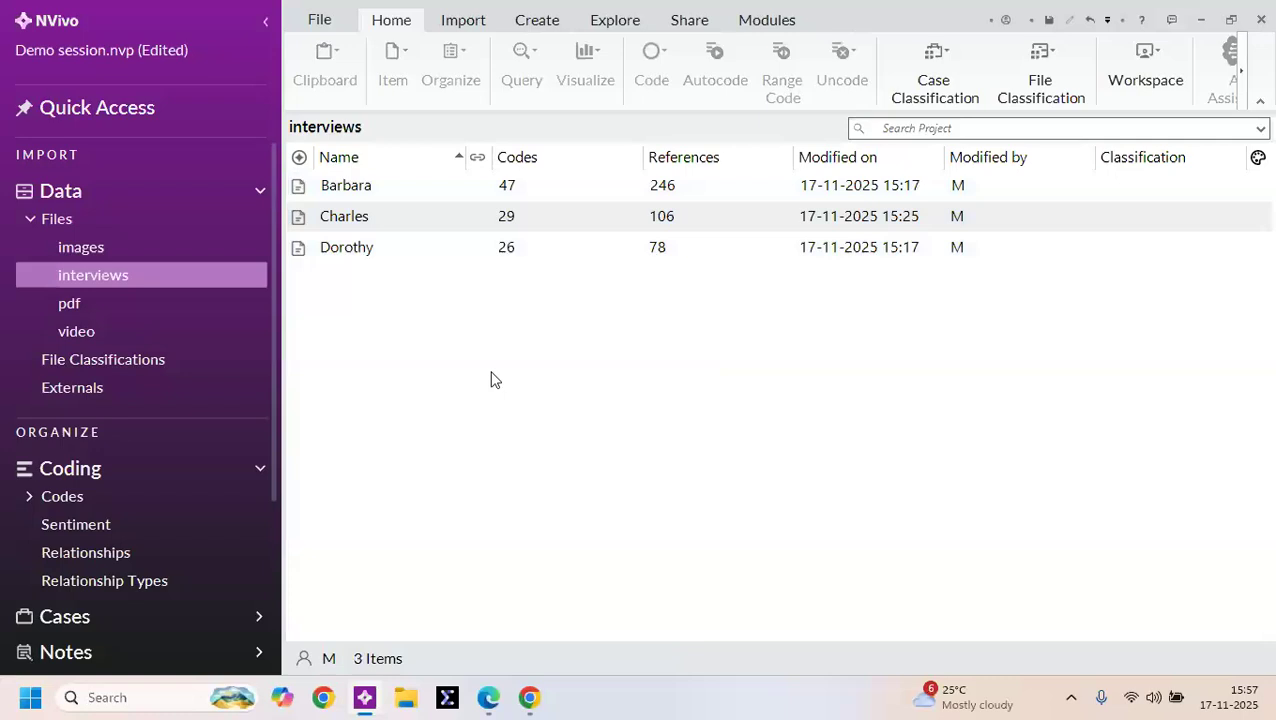
Step: Start an AI Assistant summary of the first interview and look through the available summary languages, keeping English
right_click(401, 188)
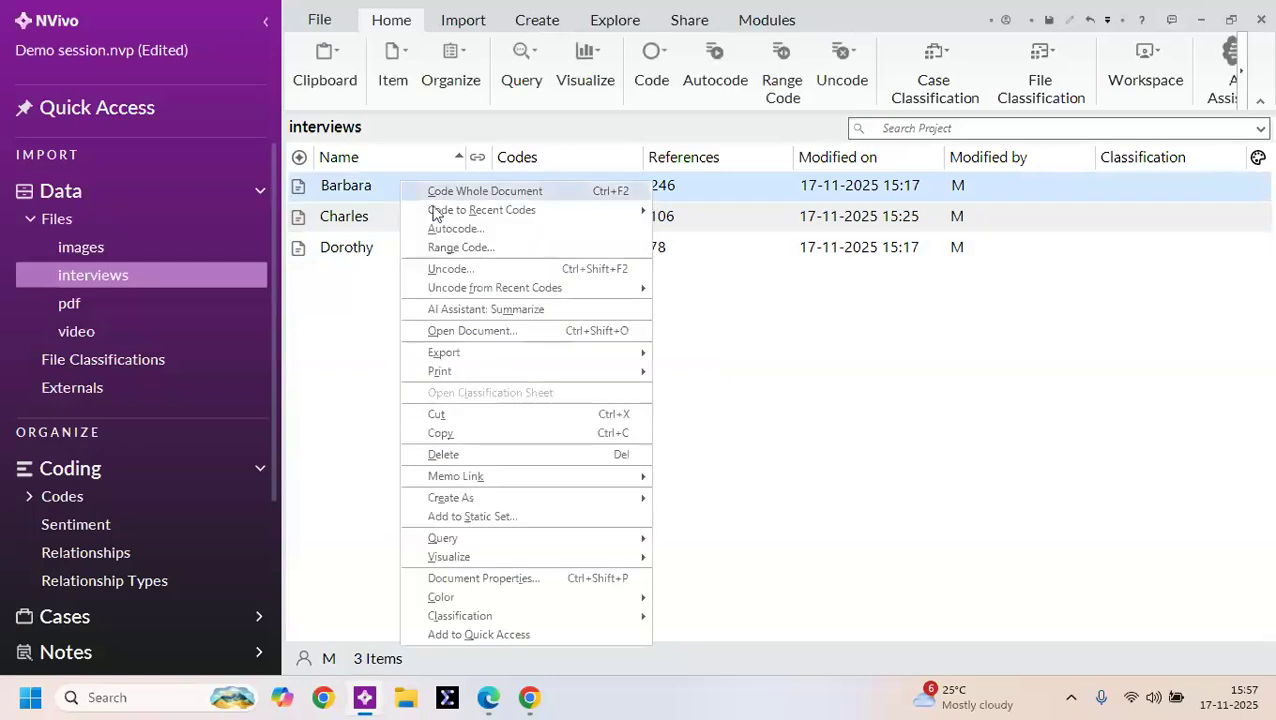
click(532, 311)
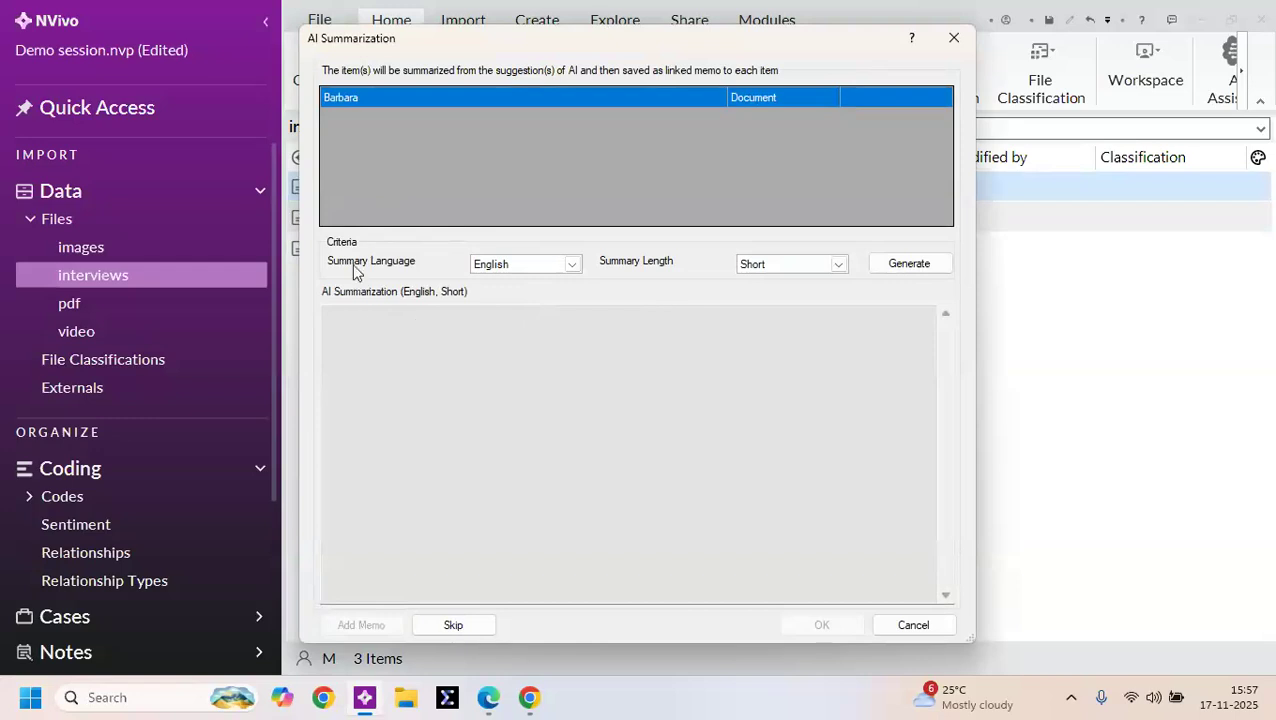
click(573, 268)
scroll(532, 322, down, 2)
scroll(525, 337, up, 1)
scroll(525, 337, up, 2)
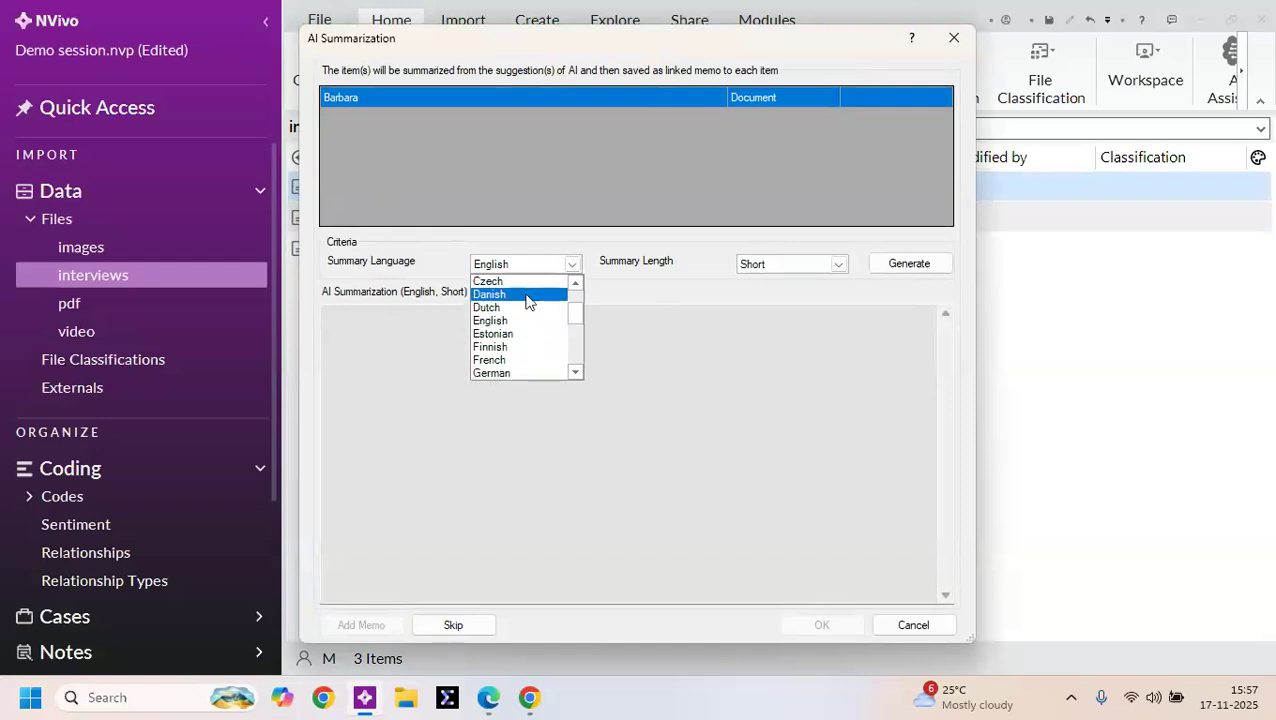
scroll(533, 298, up, 1)
click(545, 264)
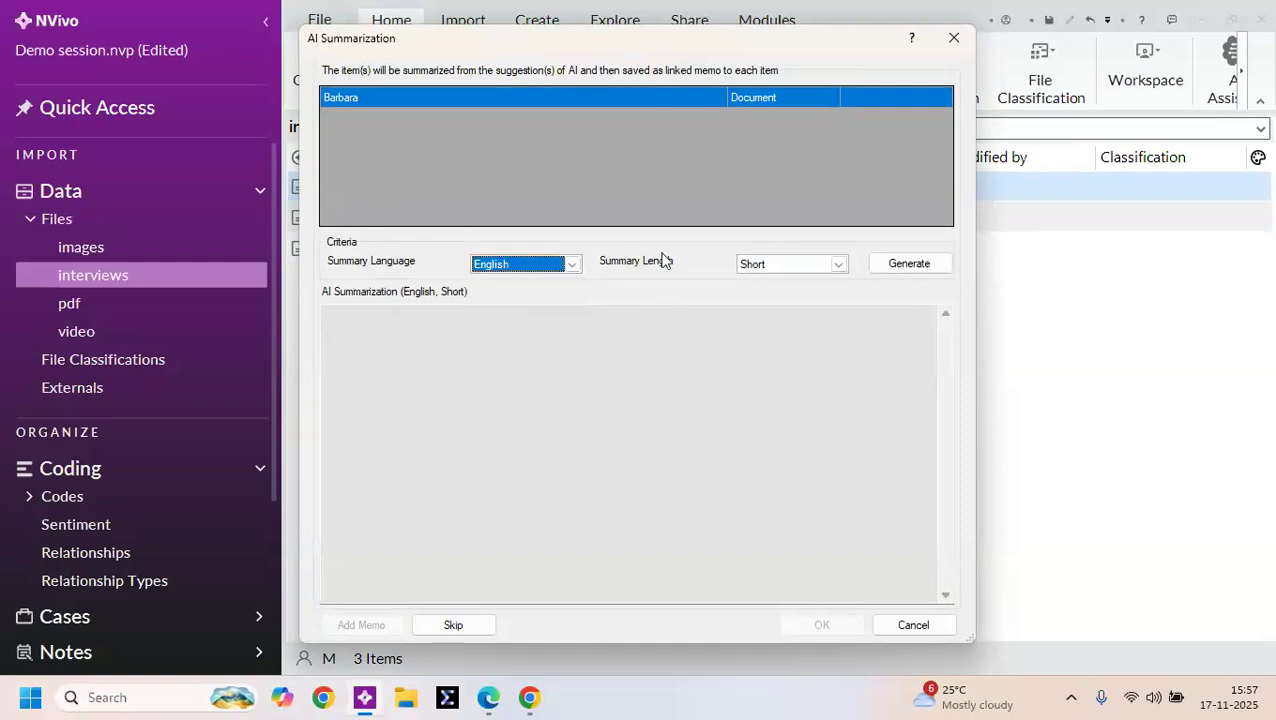
Step: Set the summary length to Standard and generate the AI summary of the first interview
click(840, 266)
click(840, 266)
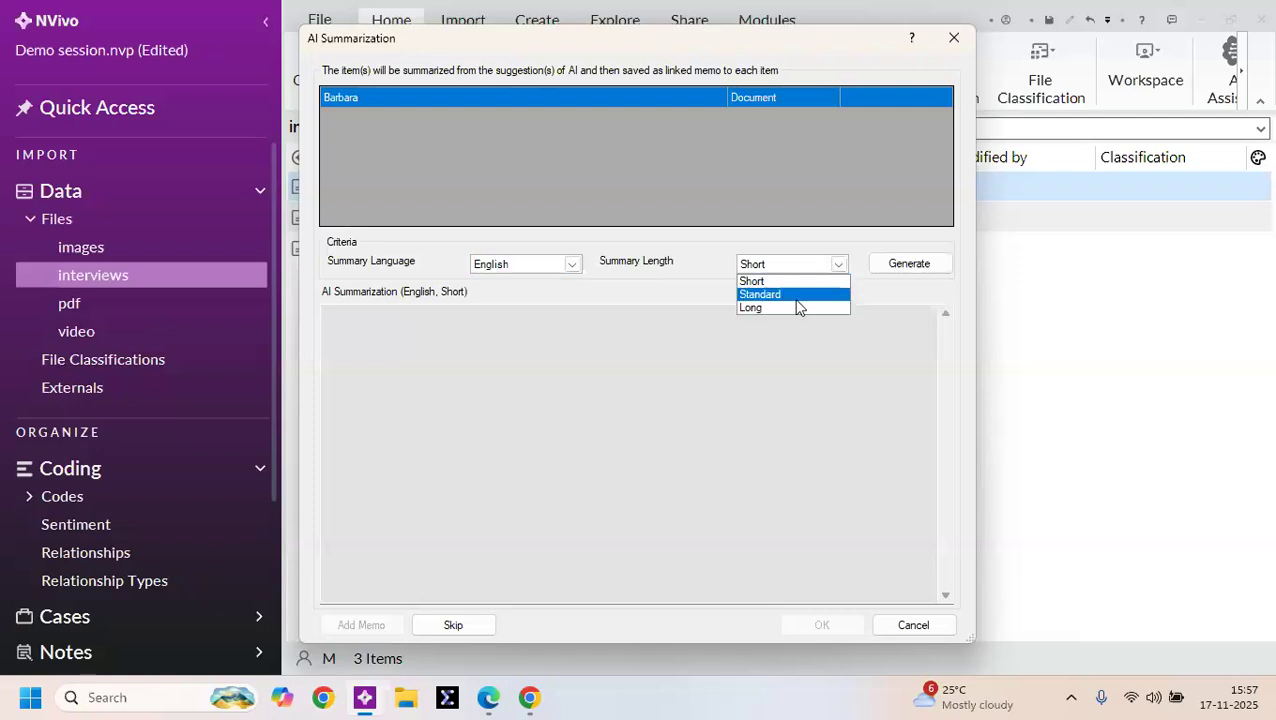
click(789, 296)
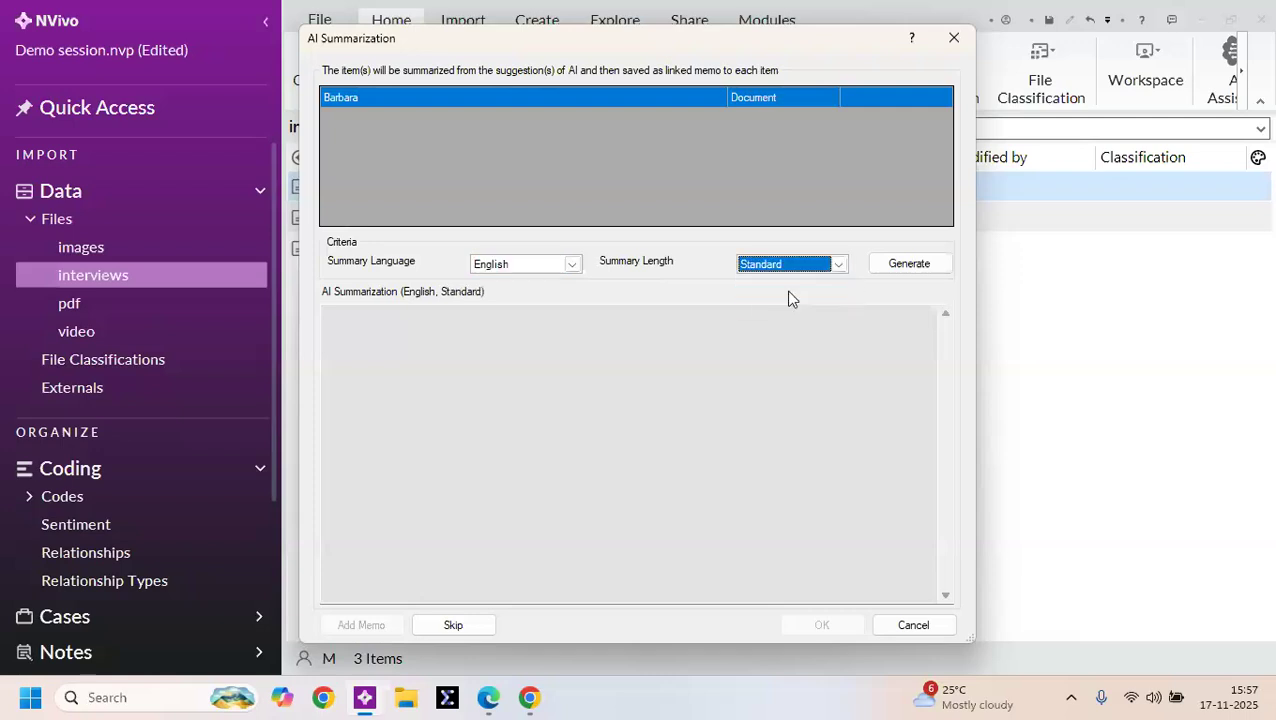
click(914, 268)
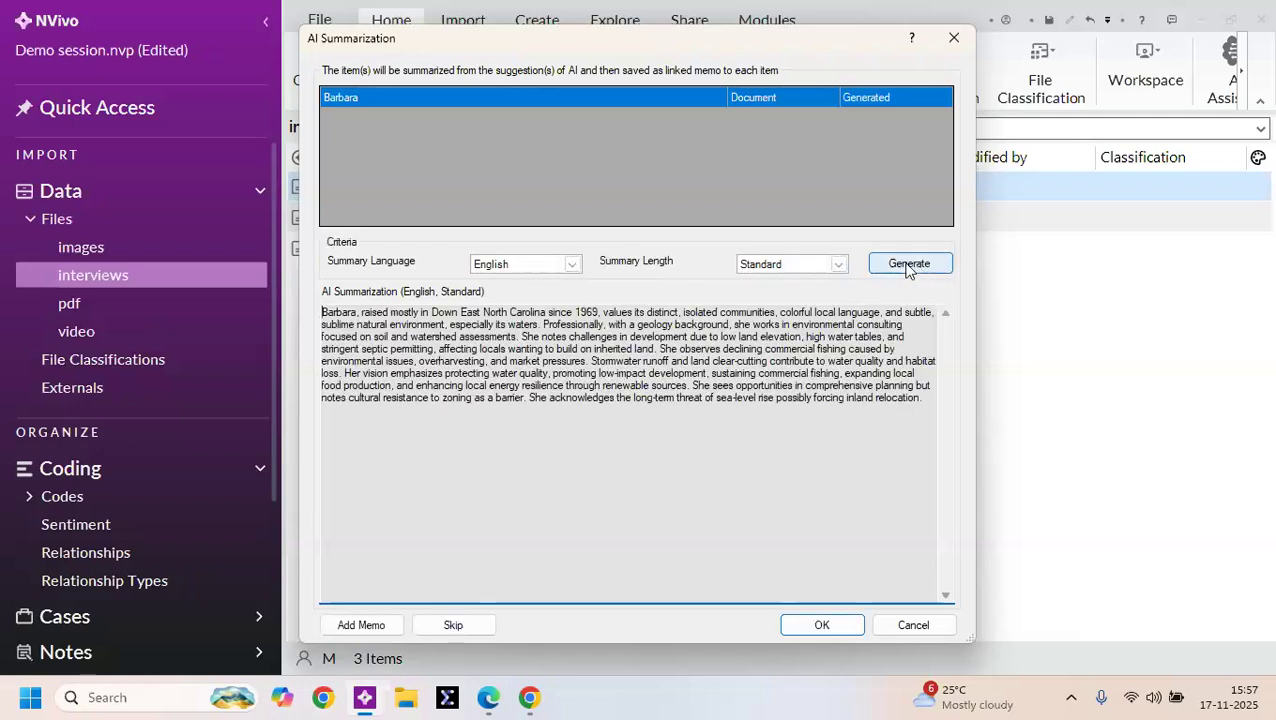
Step: Review the generated summary text and save it as a memo linked to the first interview
drag(323, 312, 922, 418)
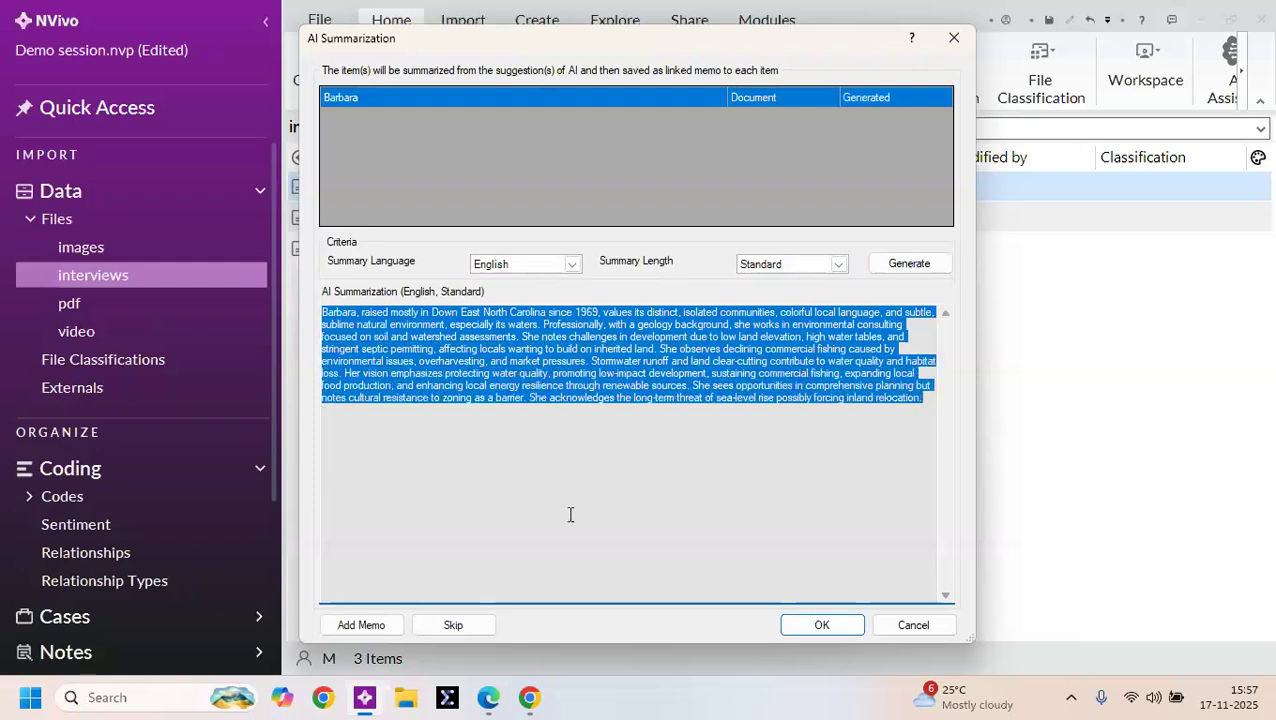
click(527, 475)
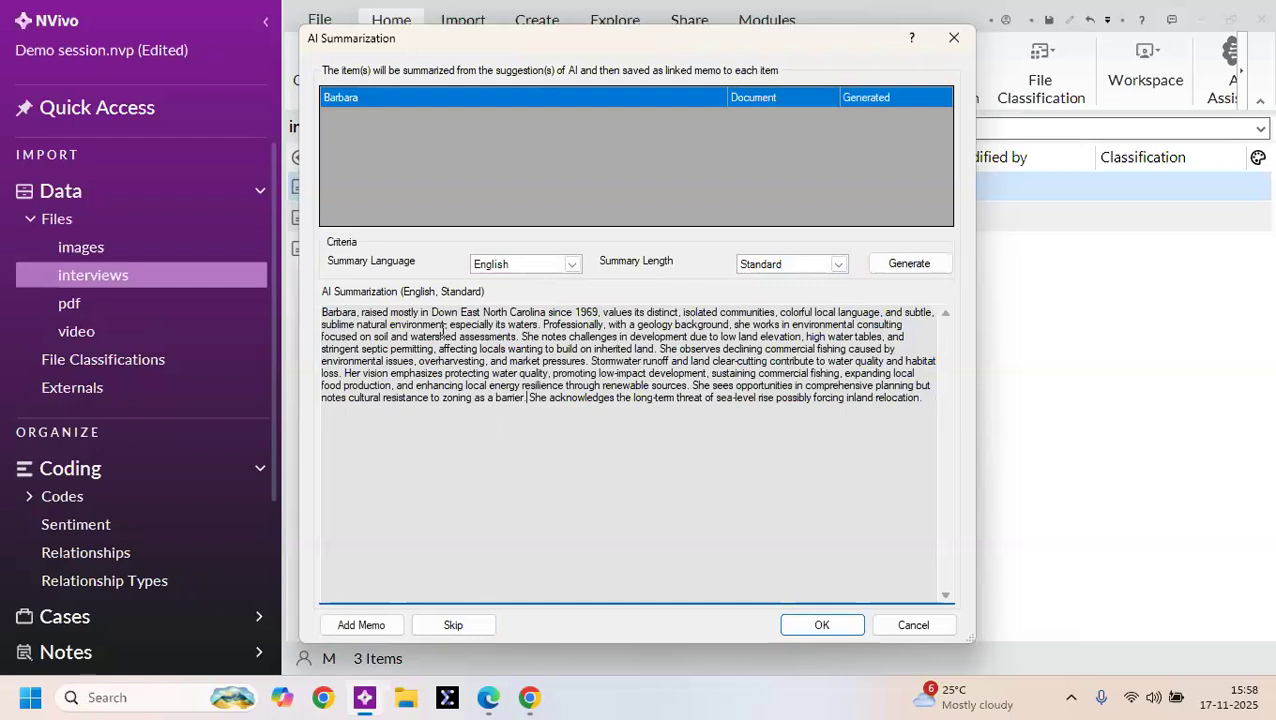
click(361, 626)
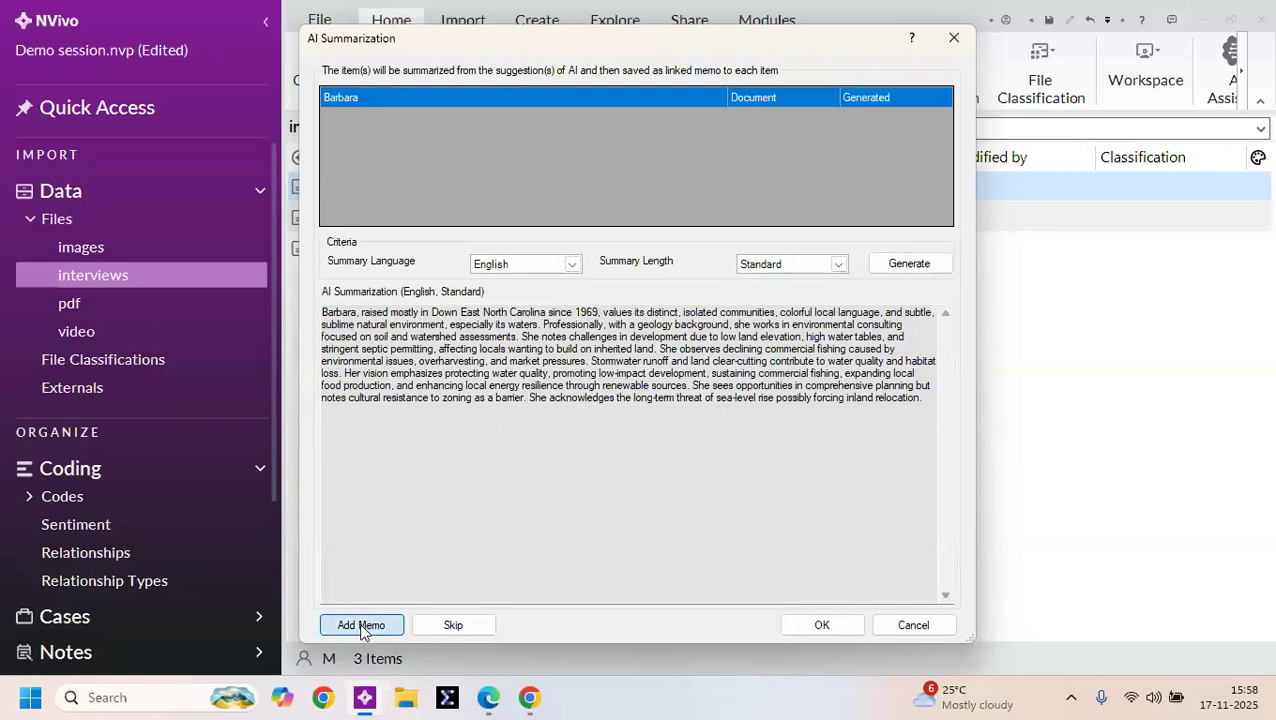
click(823, 626)
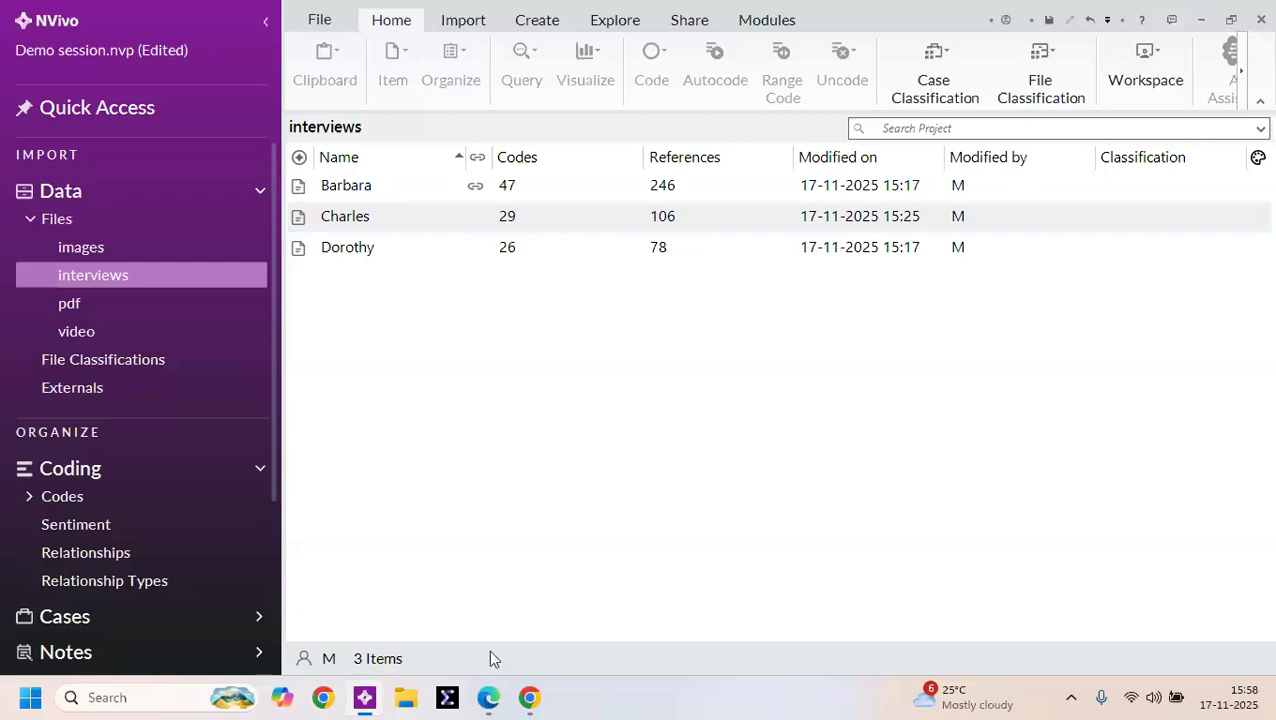
Step: Switch to Chrome, open the YouTube video "GDP Fully Explained: Per Capita, PPP, Nominal" in a new tab and allow Zoom's picture-in-picture this time
mouse_move(527, 695)
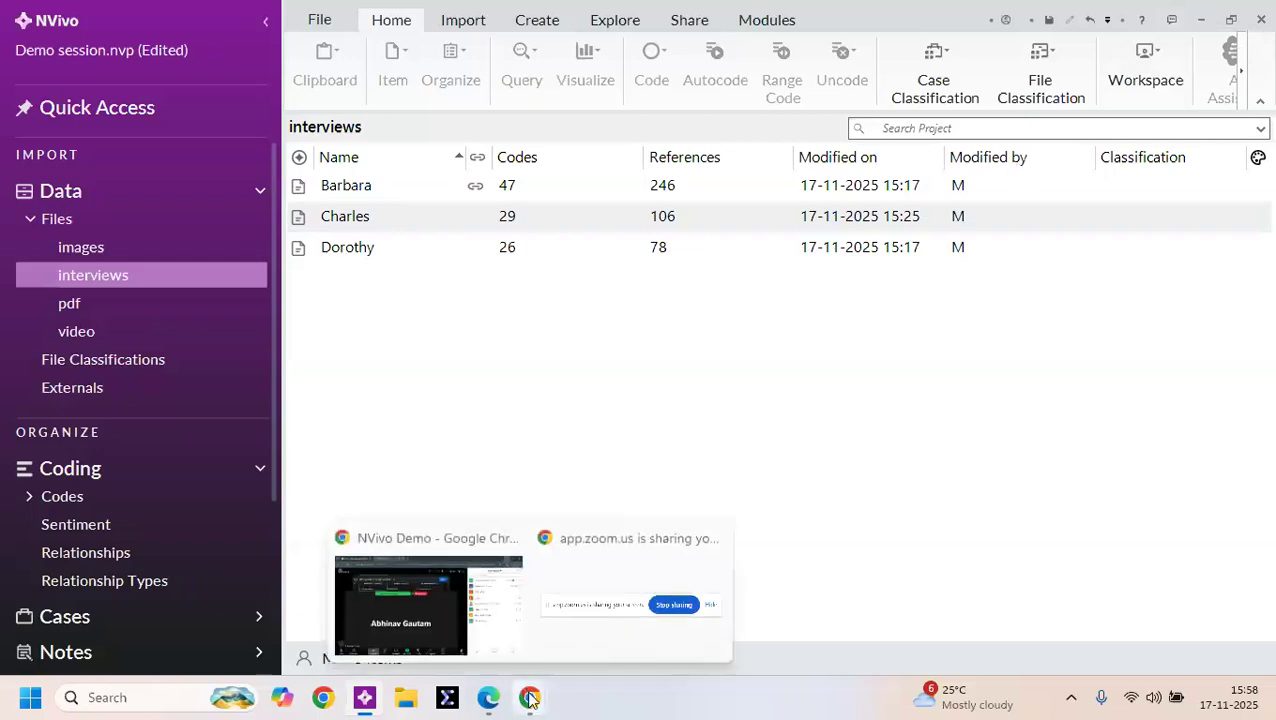
click(500, 641)
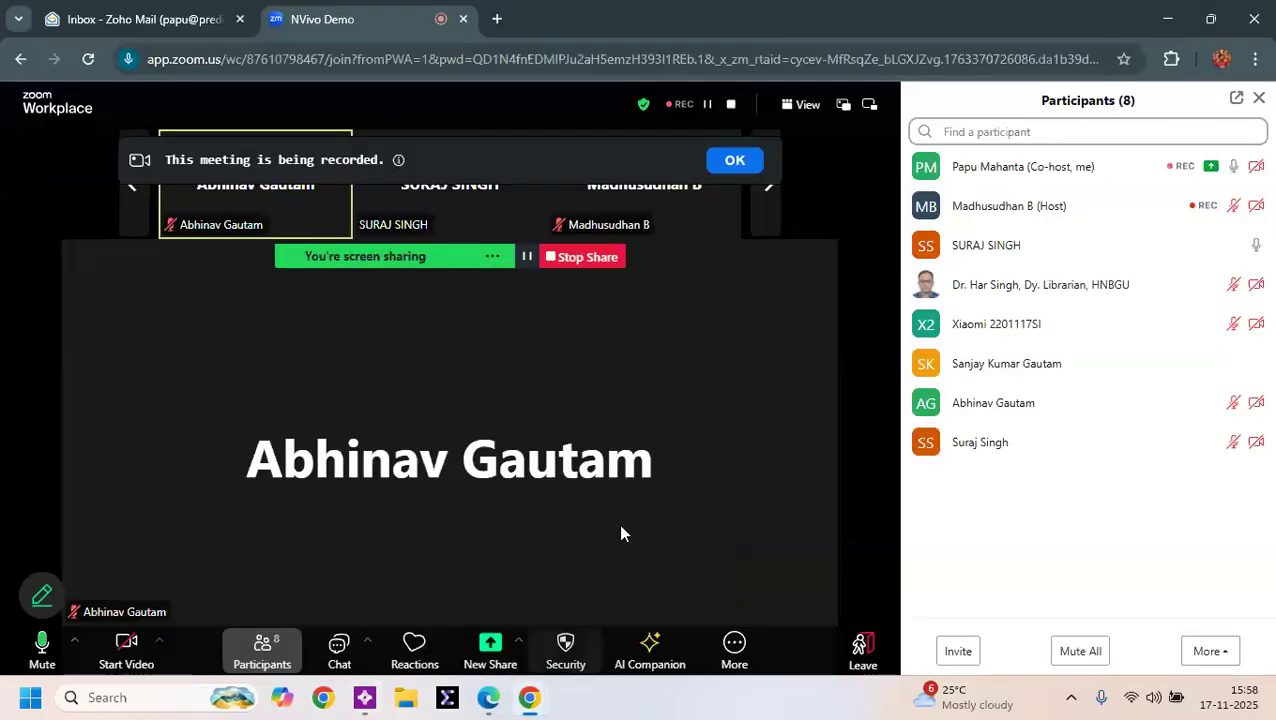
click(497, 19)
click(521, 96)
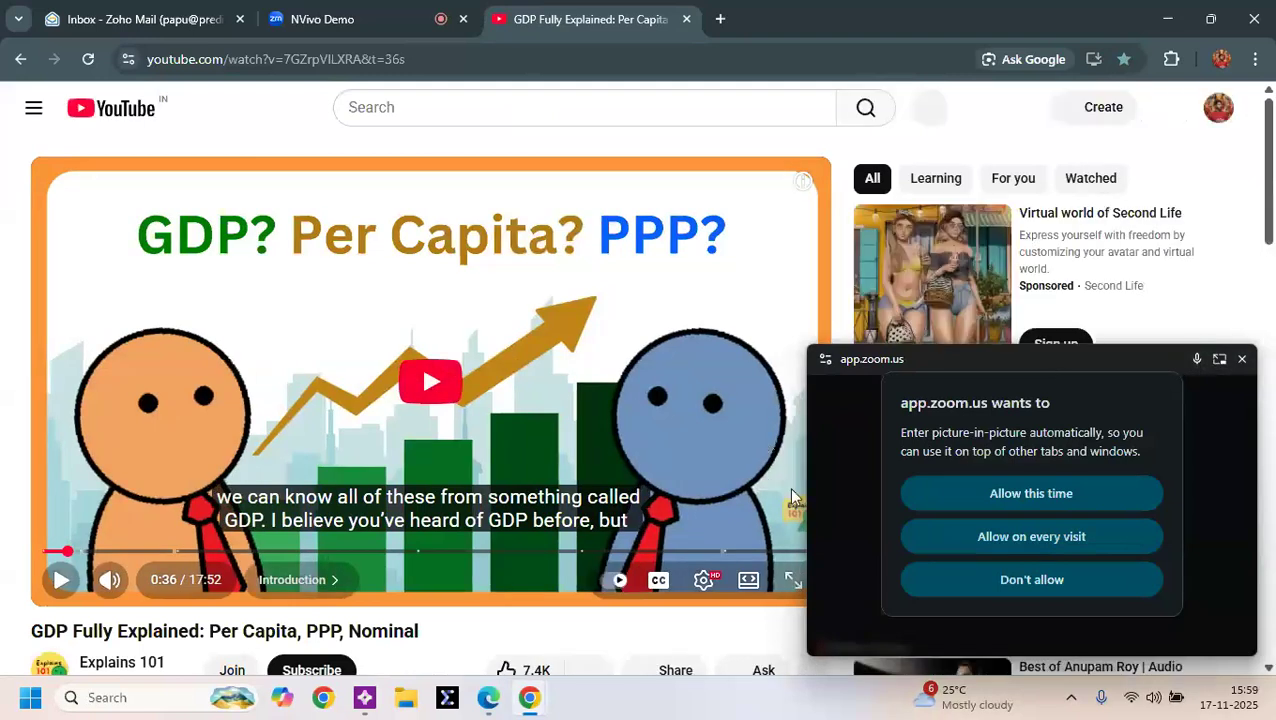
drag(807, 497, 1032, 497)
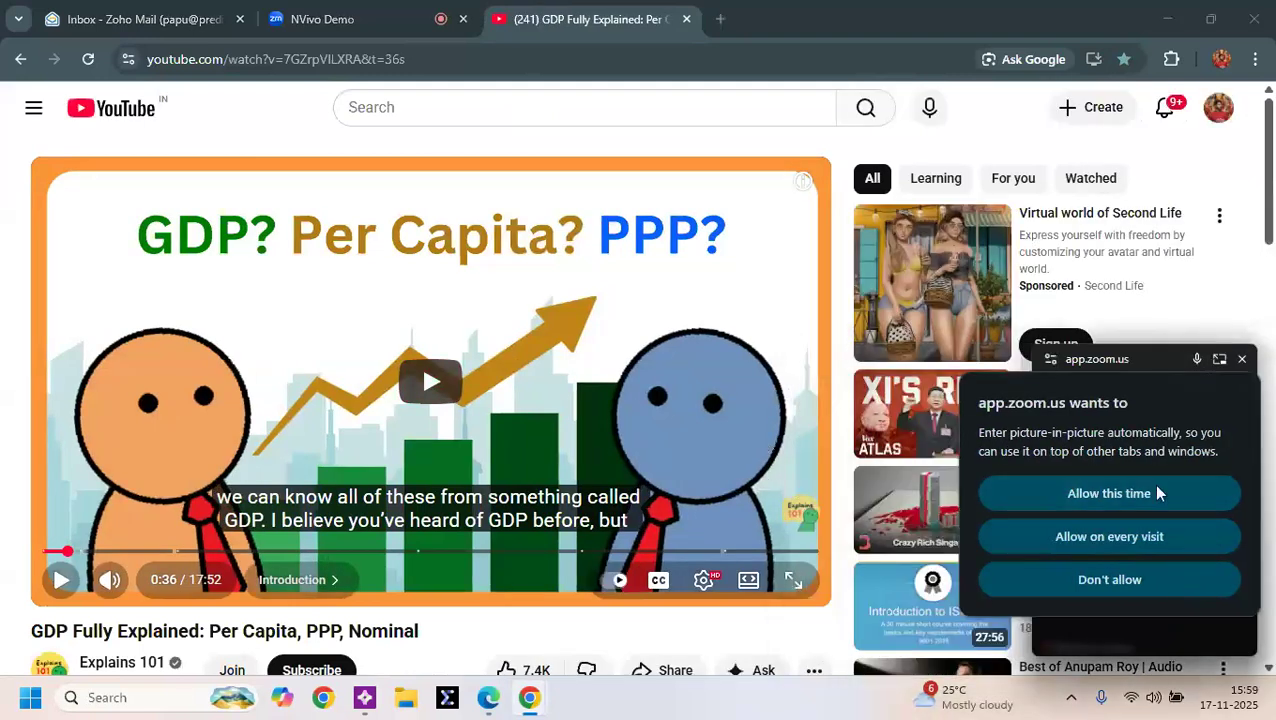
click(1140, 494)
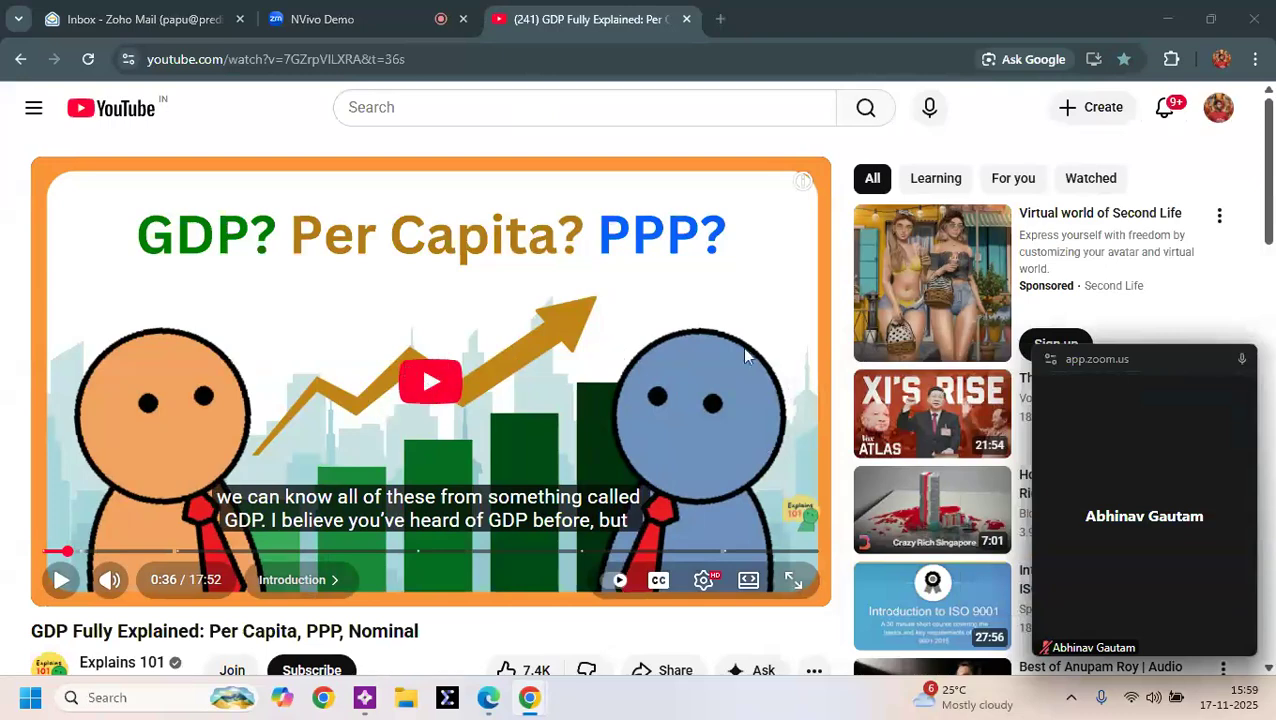
Step: Look over the video's description and comments, and open the NCapture extension for this page
scroll(678, 416, down, 5)
scroll(645, 447, up, 1)
scroll(645, 447, up, 2)
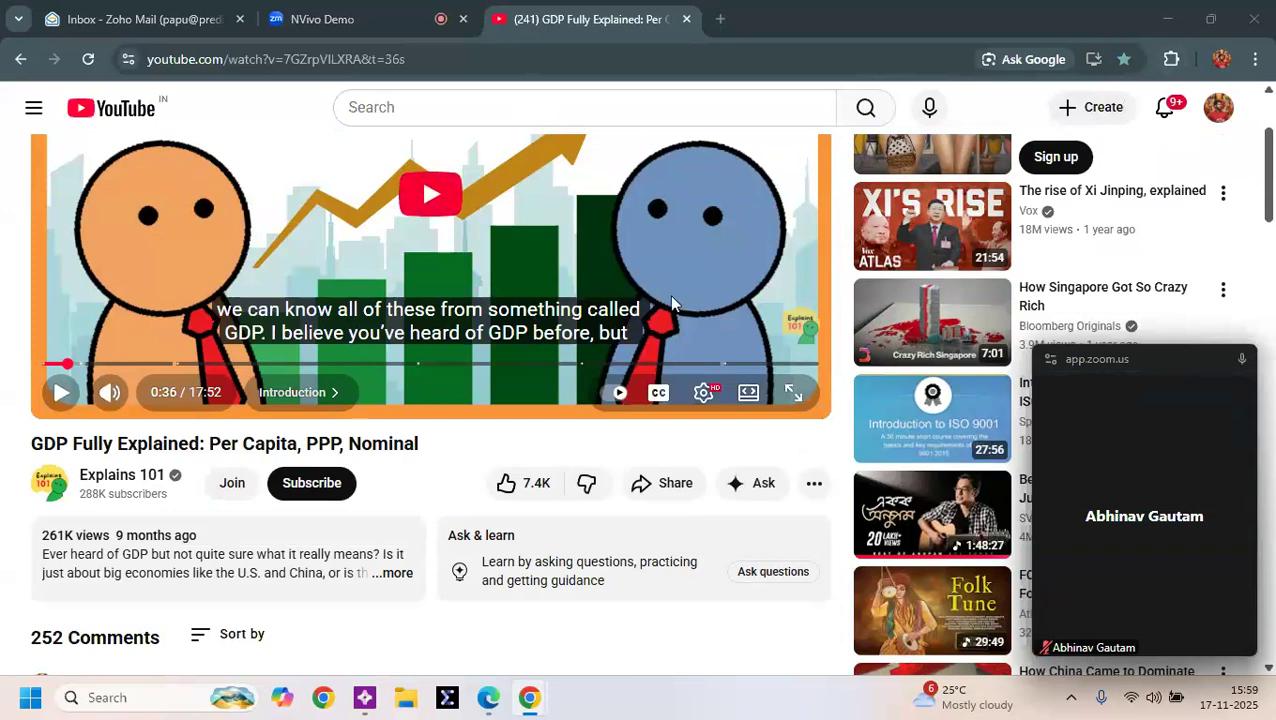
scroll(669, 294, down, 1)
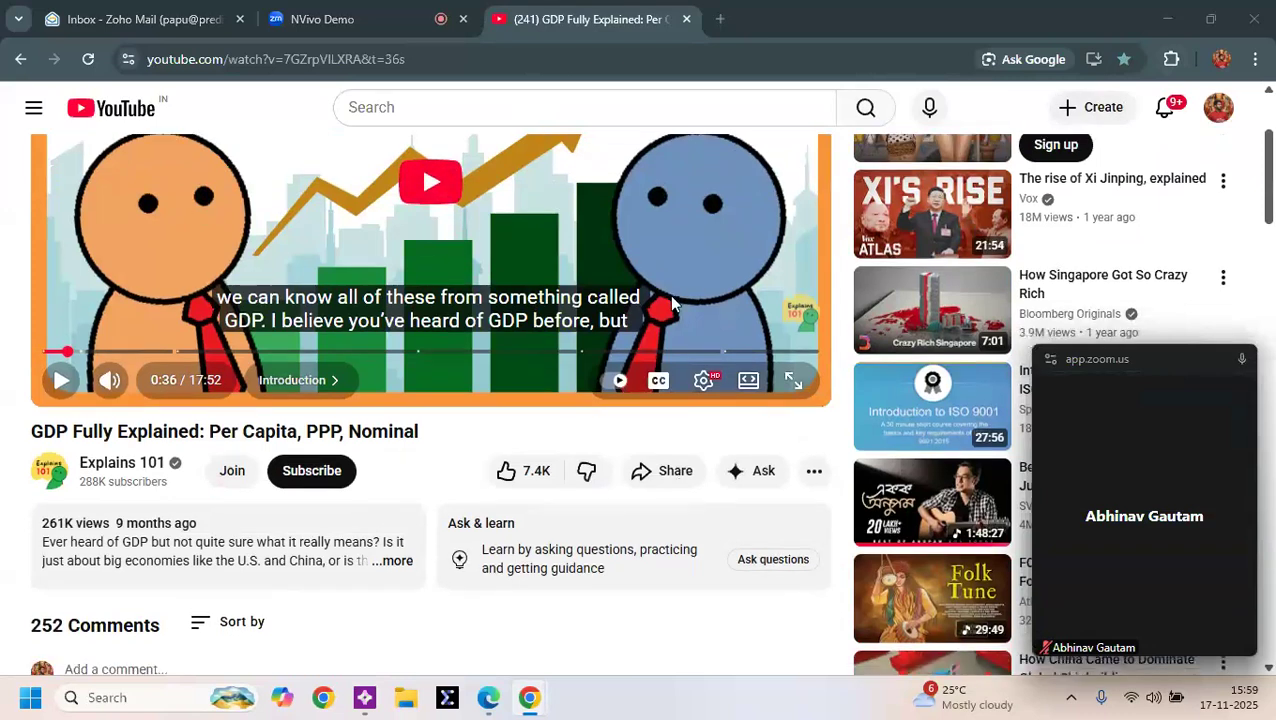
click(1172, 62)
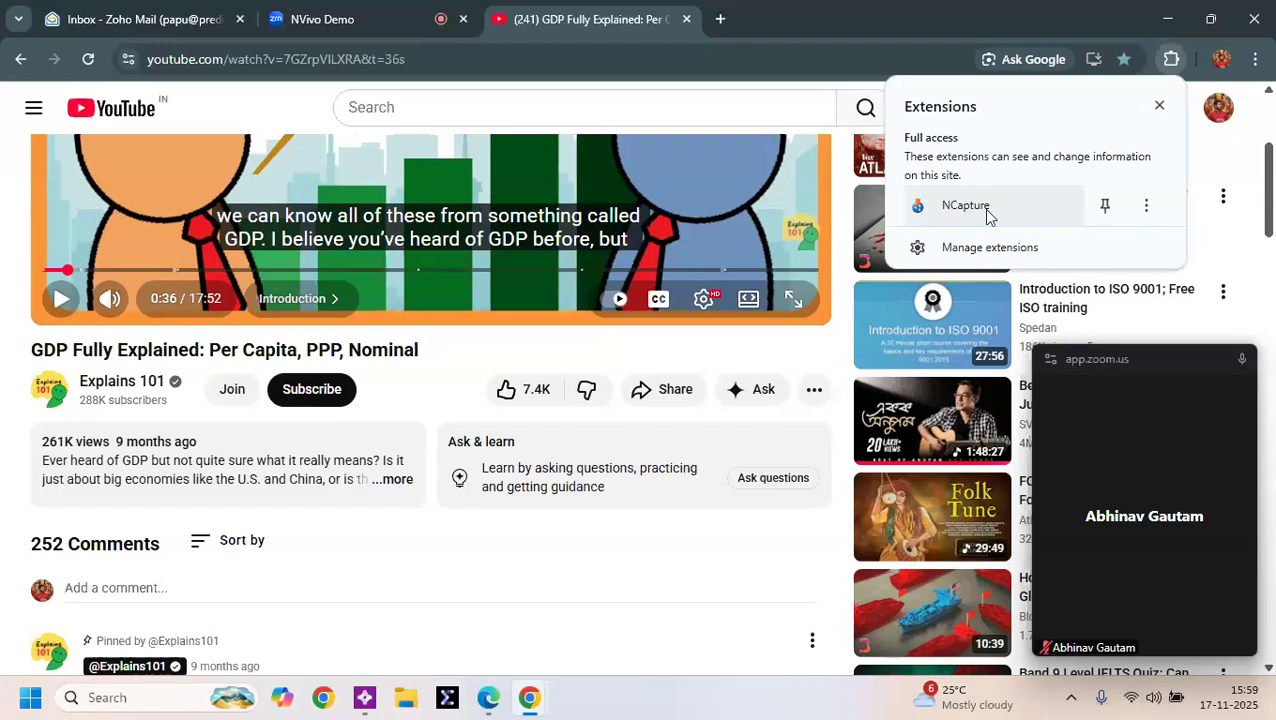
click(1173, 60)
click(1173, 60)
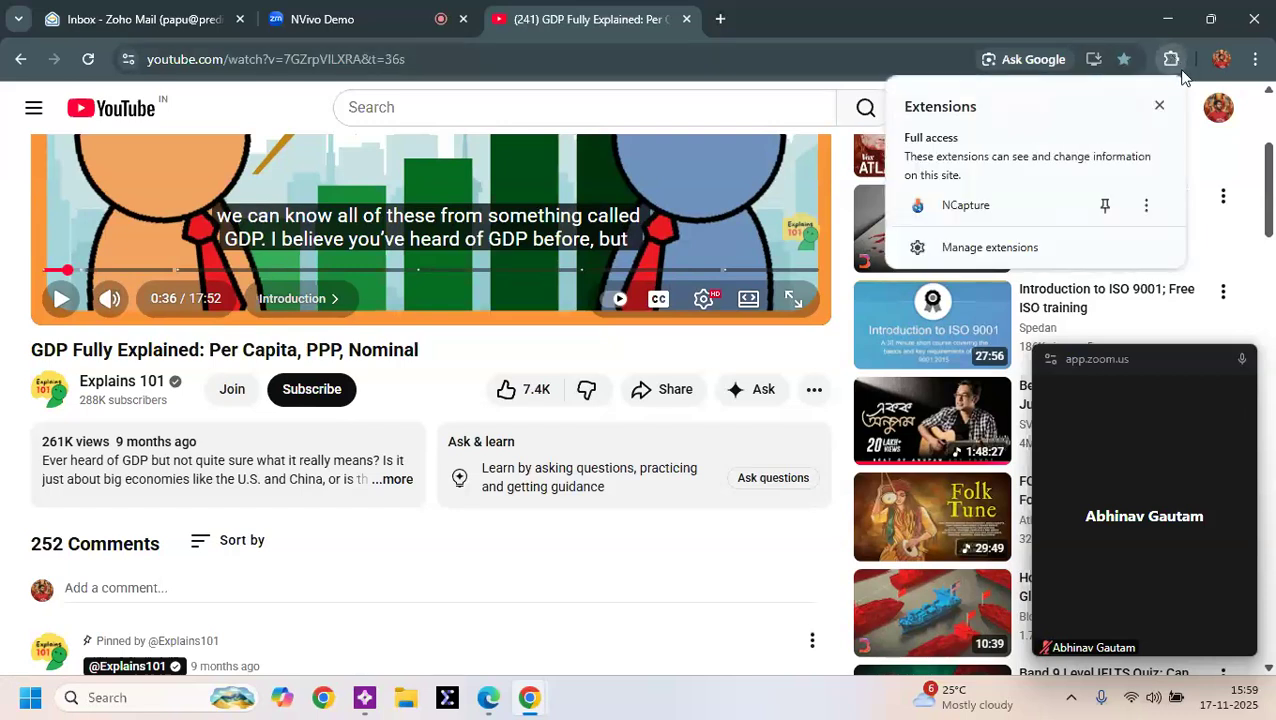
click(980, 210)
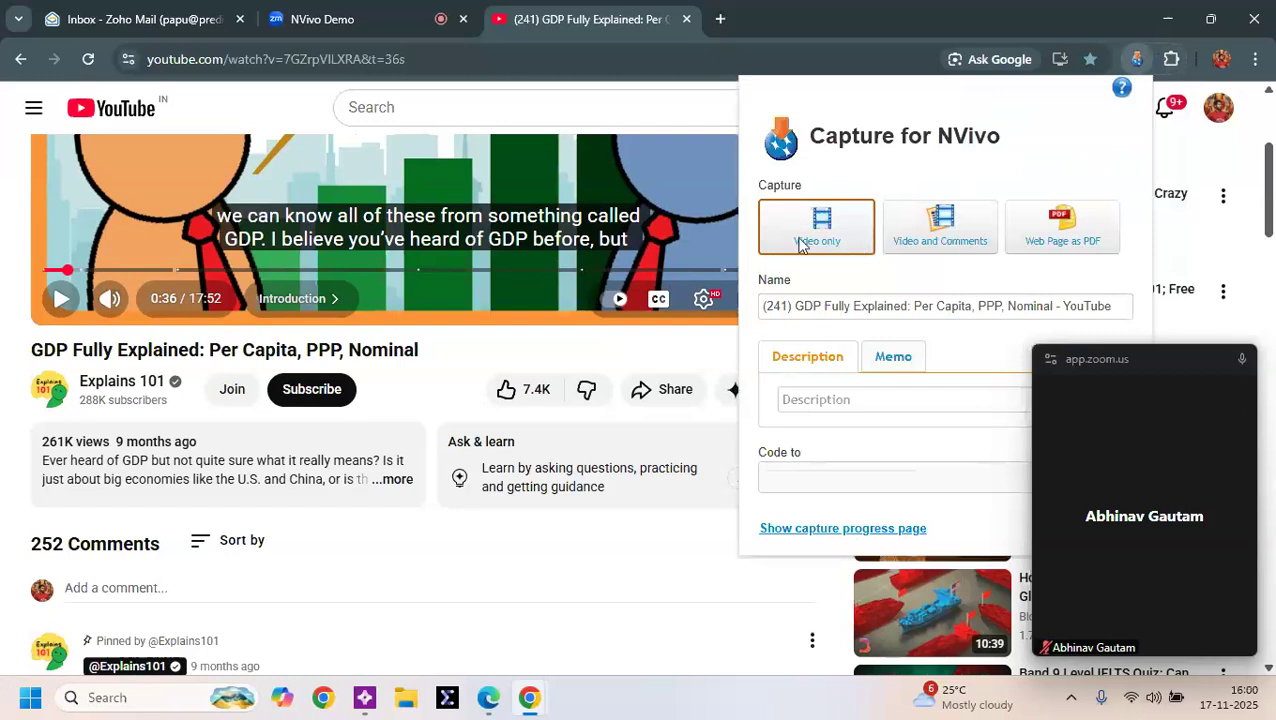
Step: Move the floating Zoom window clear of the NCapture form and set the capture type to Video and Comments
drag(1136, 360, 1150, 652)
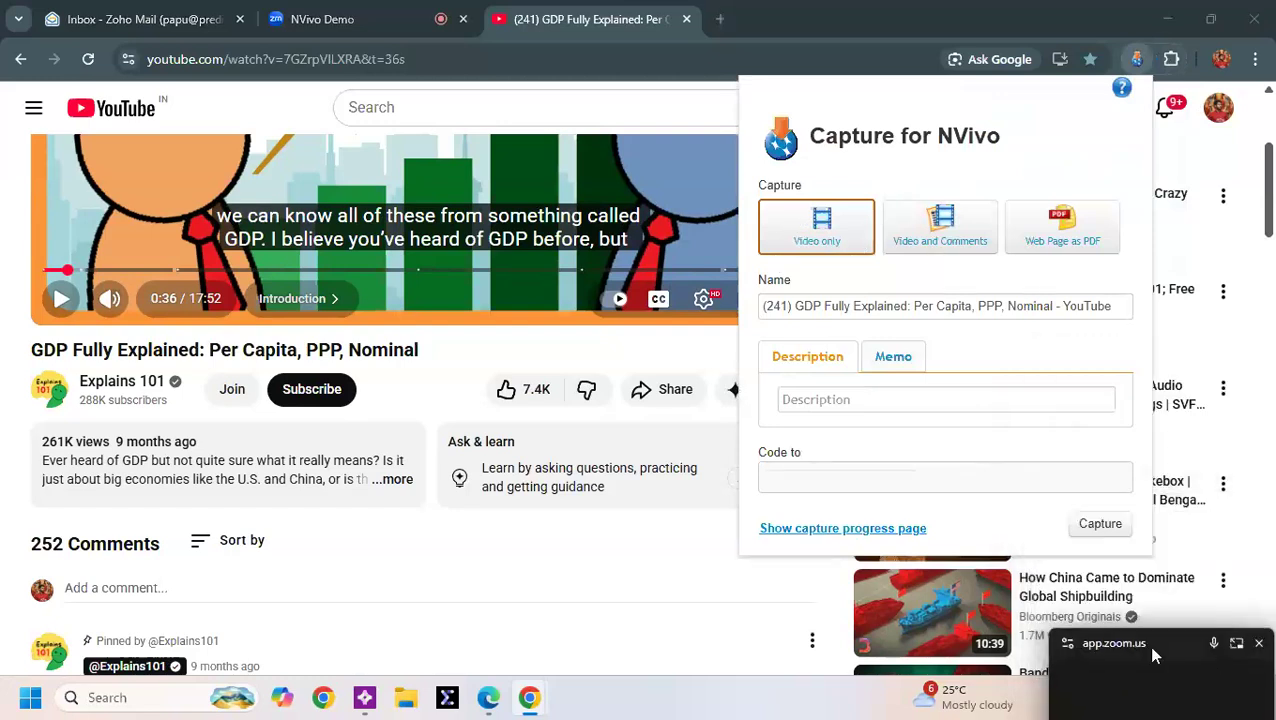
right_click(1150, 652)
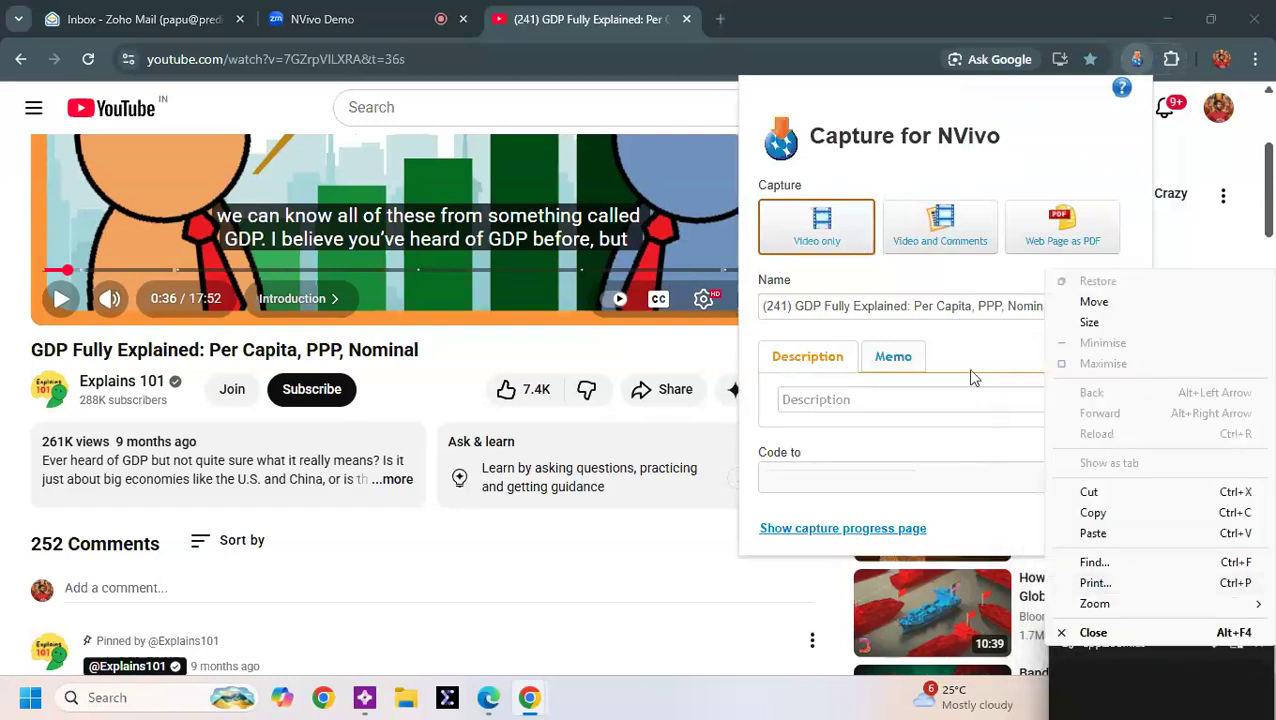
click(962, 231)
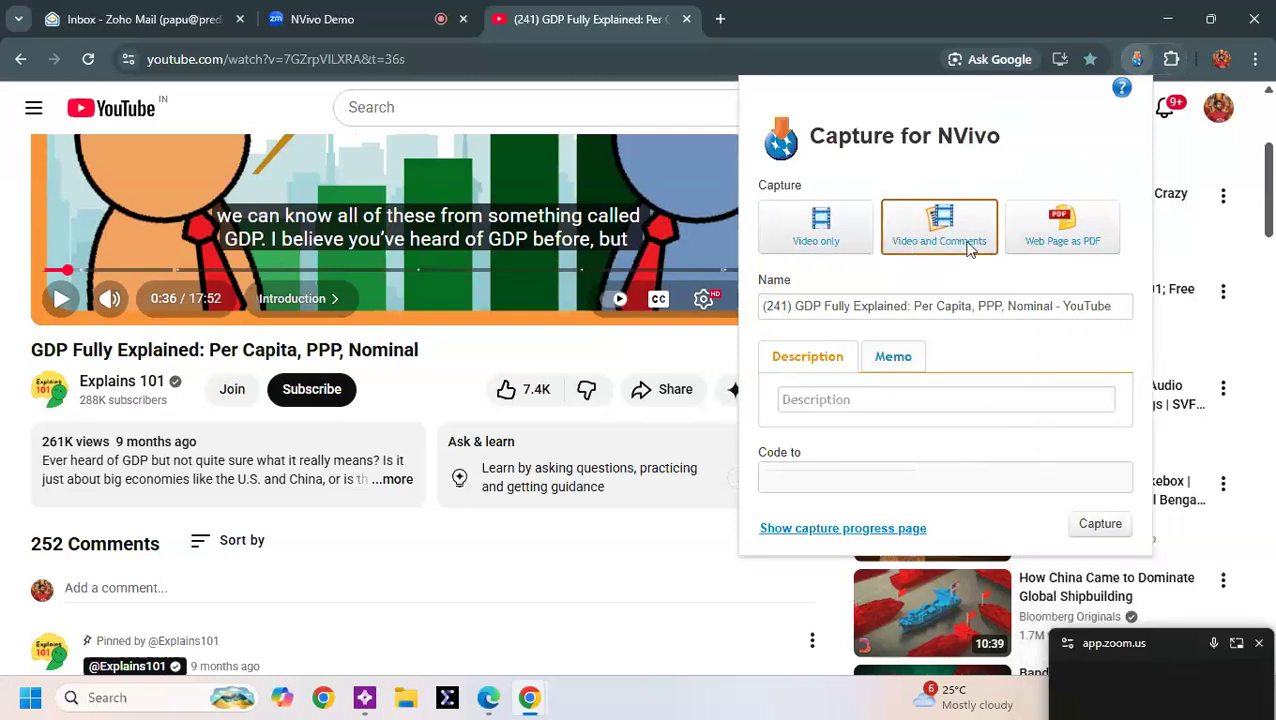
Step: Set the capture to be coded to "yt data" and capture the video with its comments
click(817, 474)
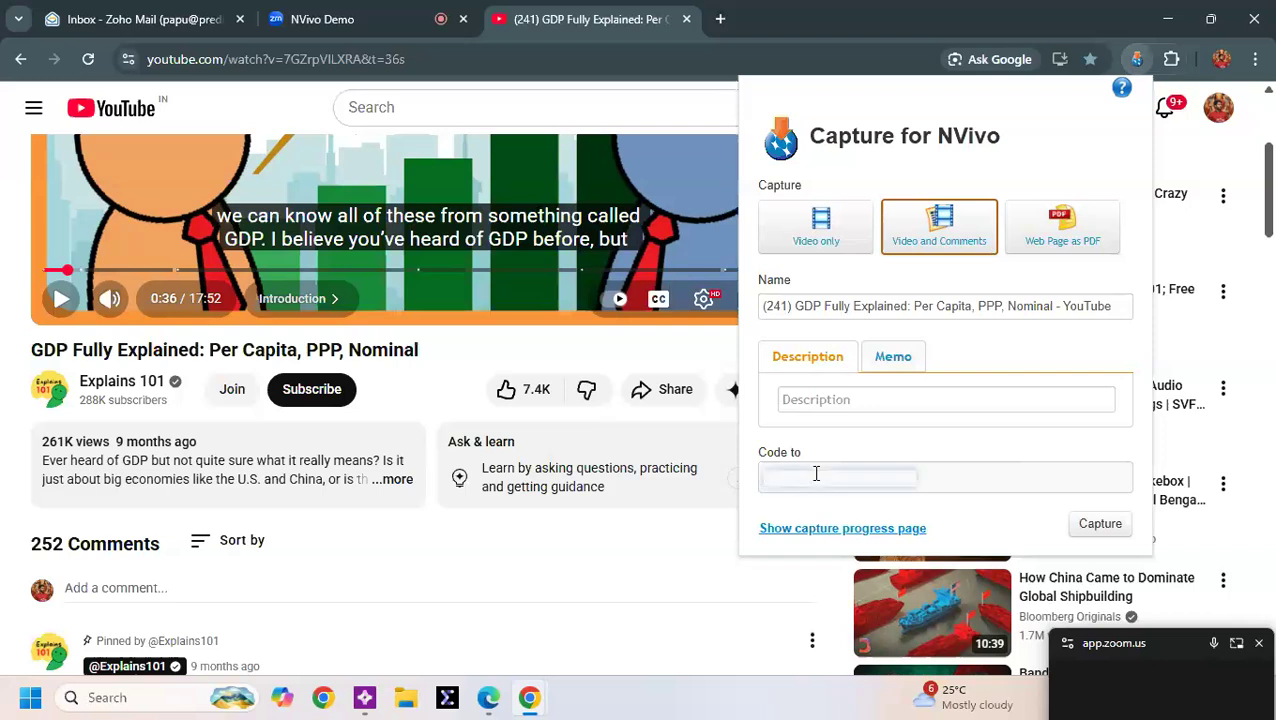
text(yt)
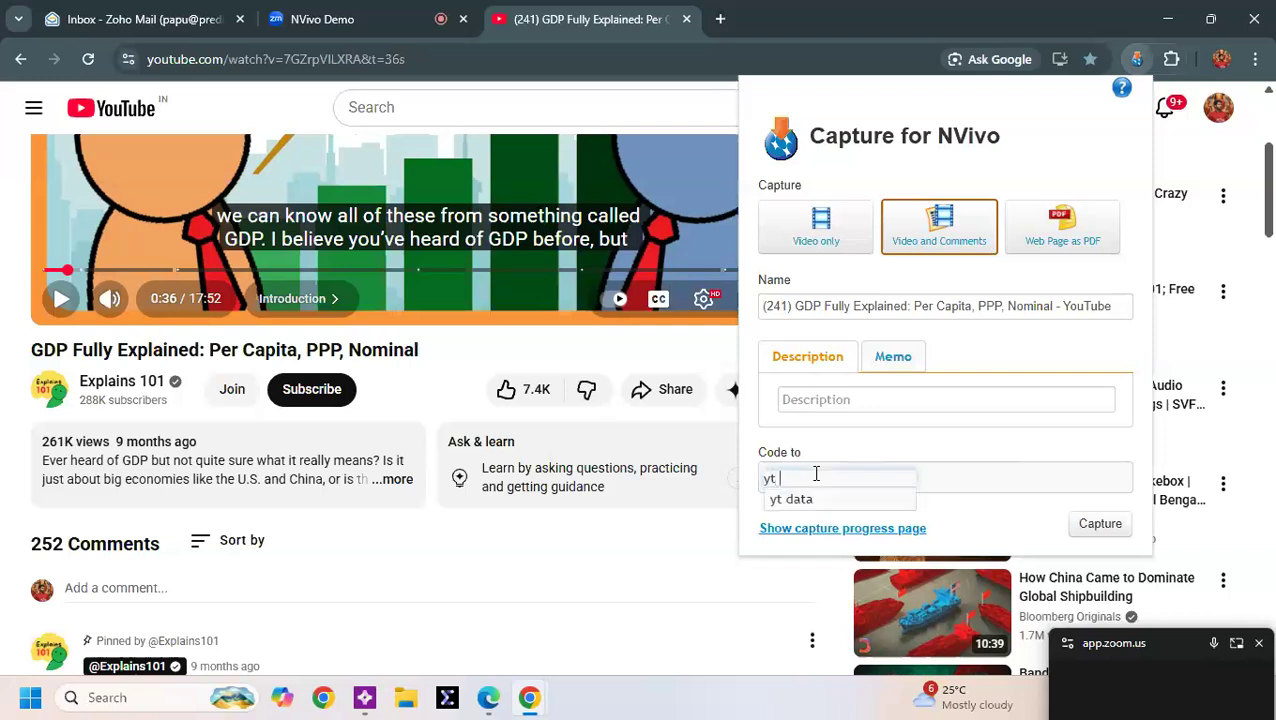
click(812, 499)
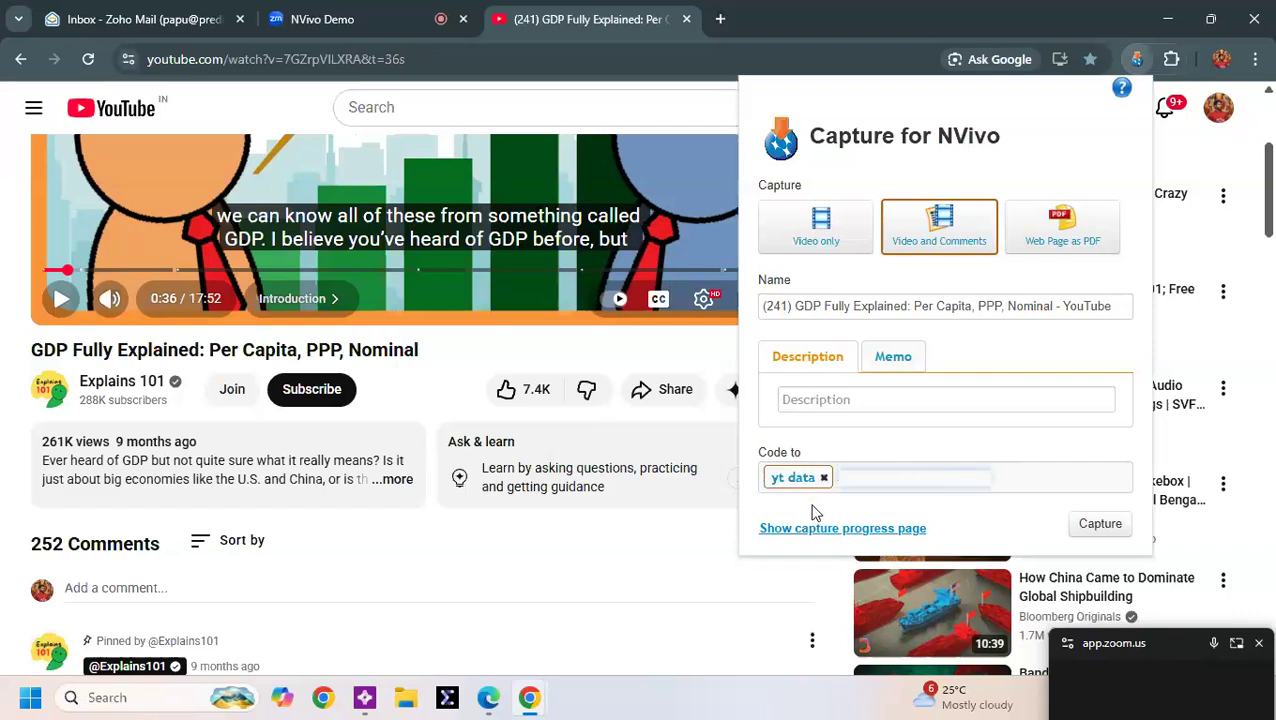
click(1110, 531)
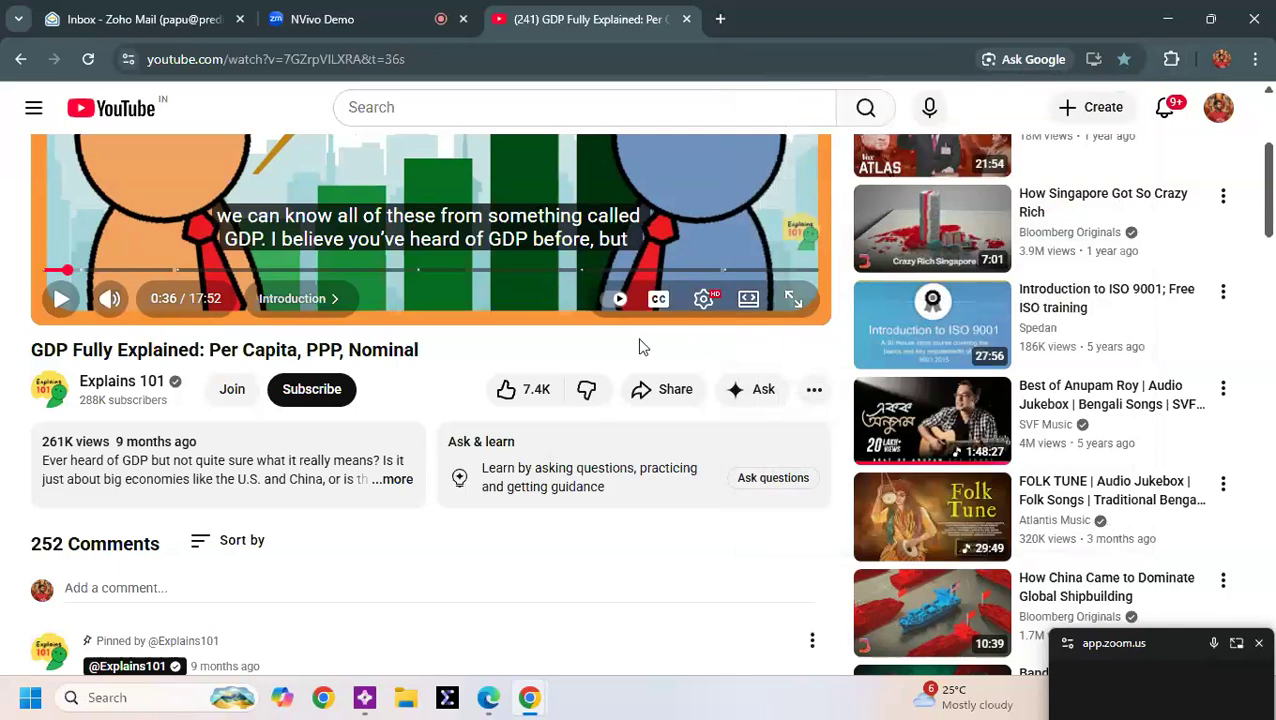
Step: Switch to NVivo, create a folder named "youtube data" under Files and close the floating Zoom window
click(1167, 18)
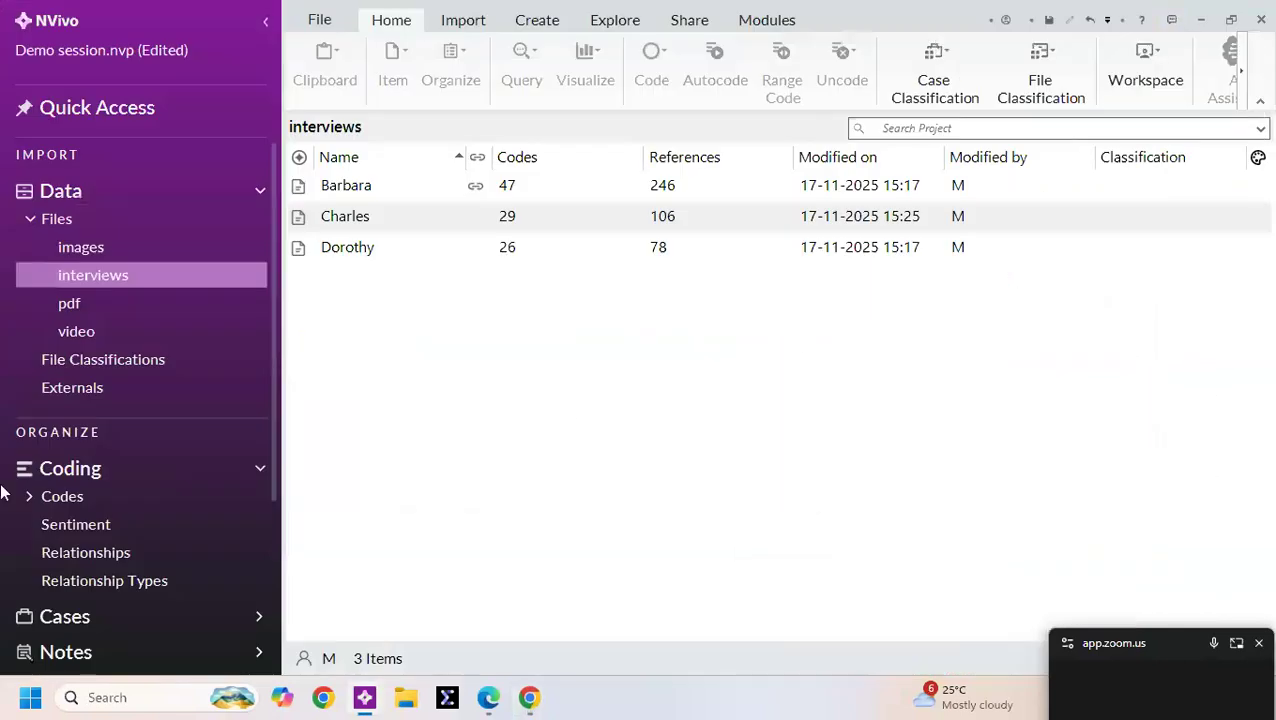
click(184, 226)
right_click(184, 226)
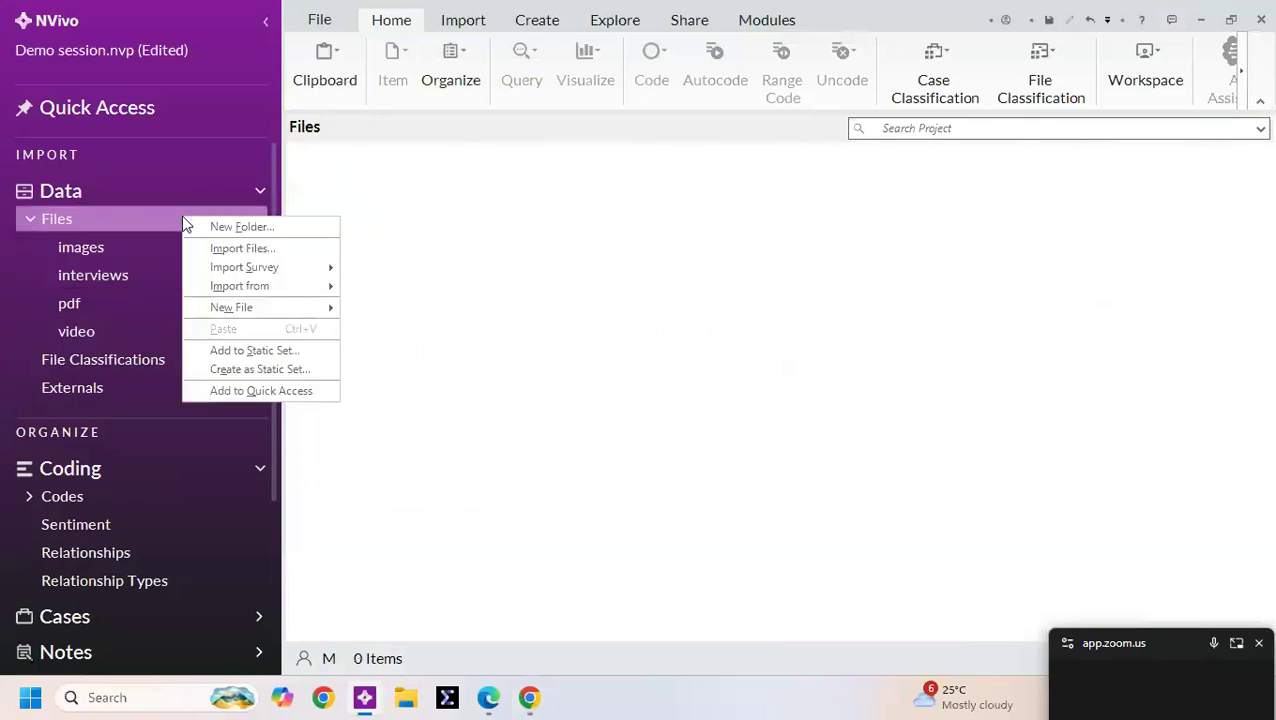
click(238, 226)
text(s)
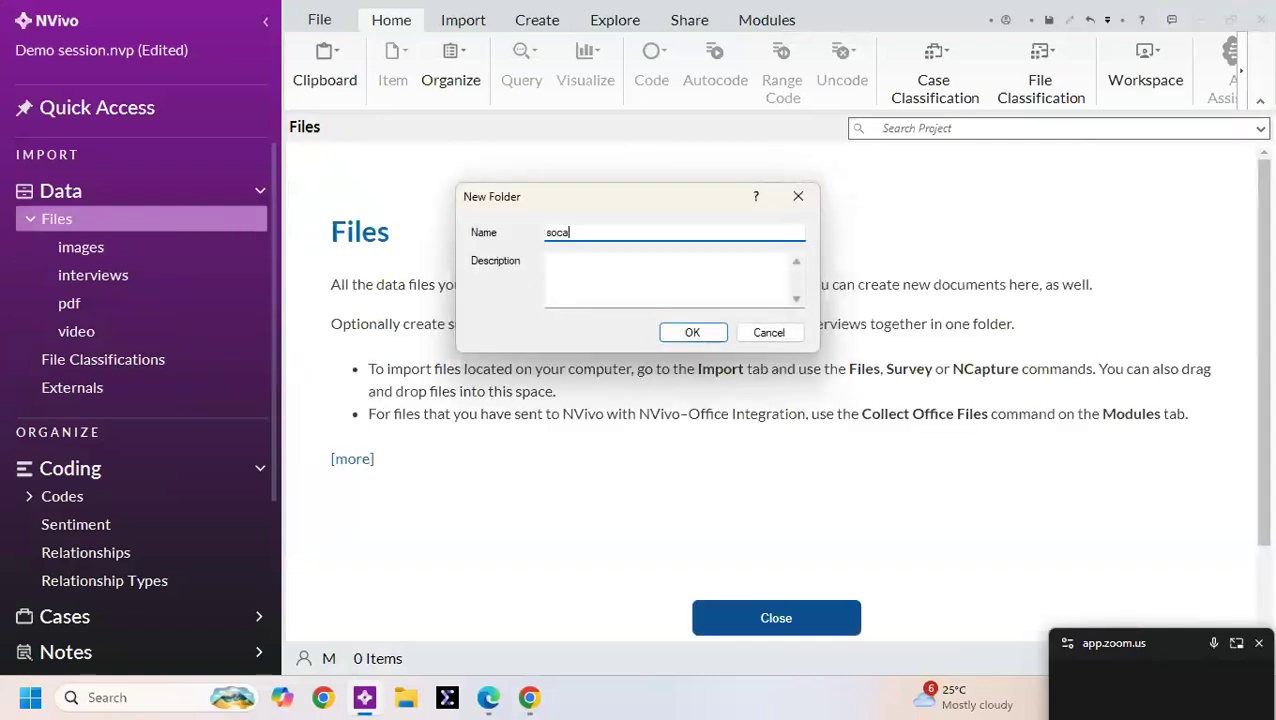
text(oca)
key(BackSpace)
text(data)
click(685, 334)
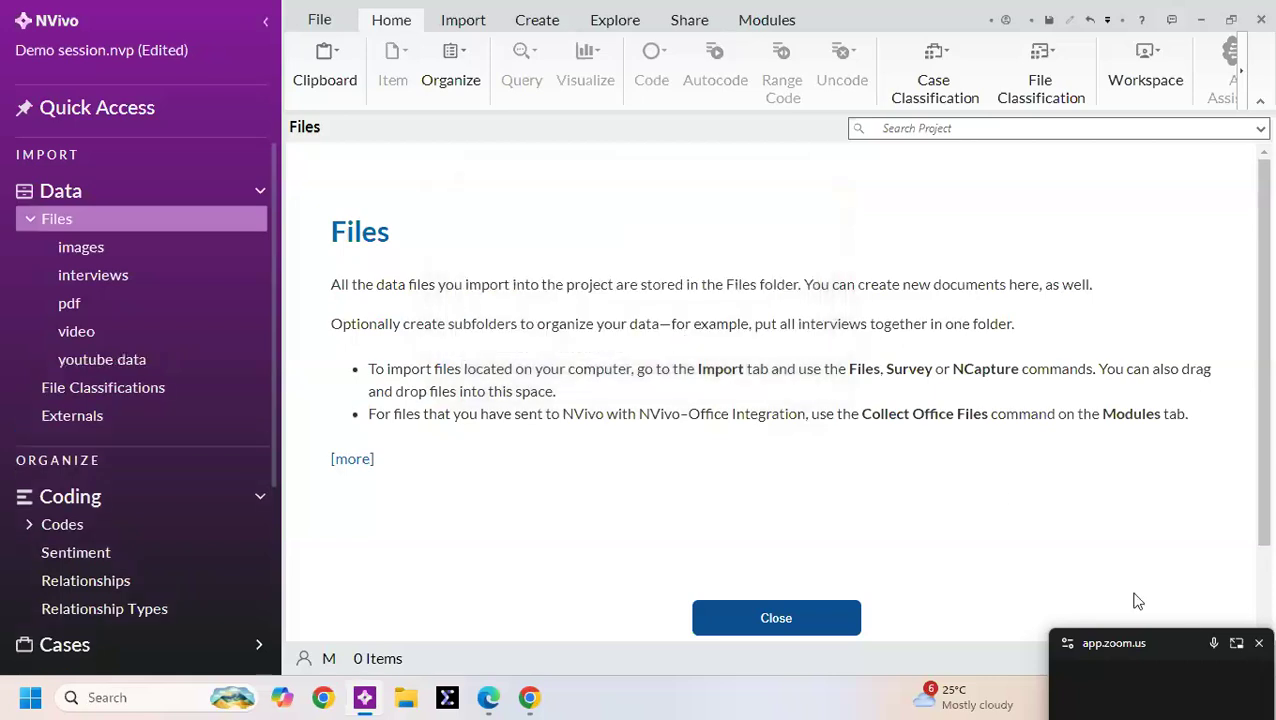
click(1258, 643)
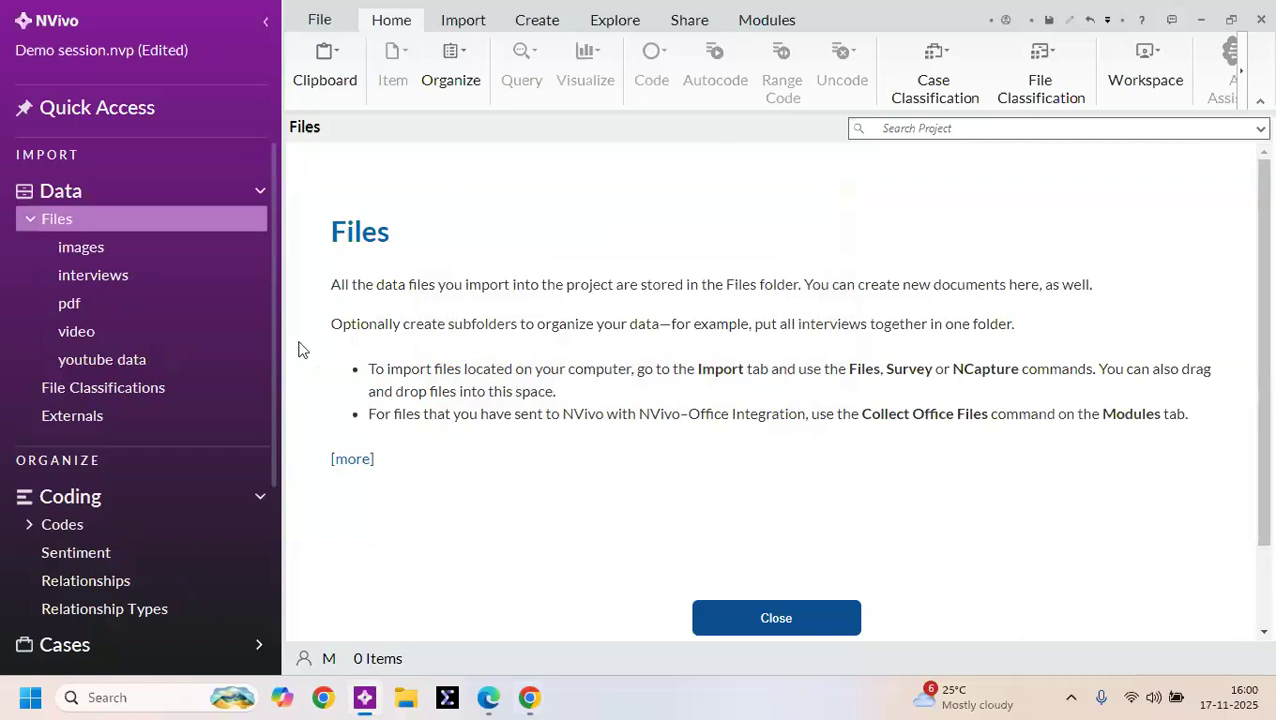
Step: Import all not previously imported NCapture files from the Downloads folder into the youtube data folder
click(125, 368)
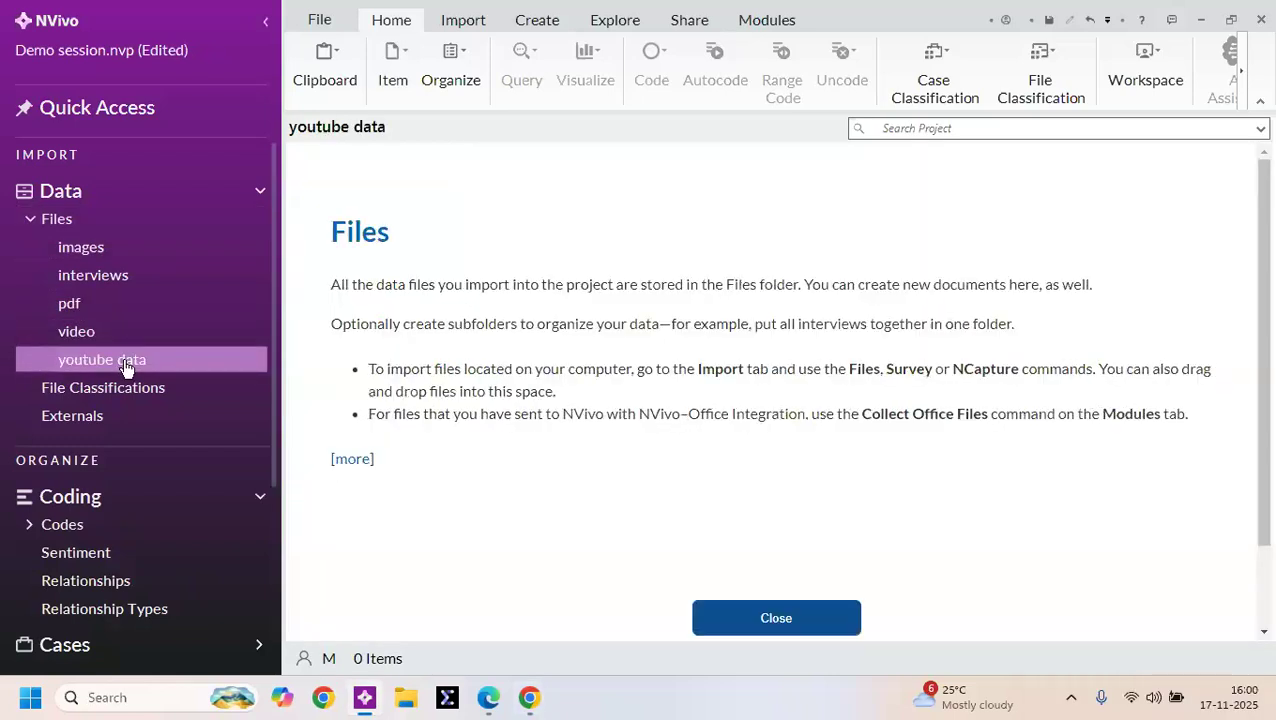
click(460, 24)
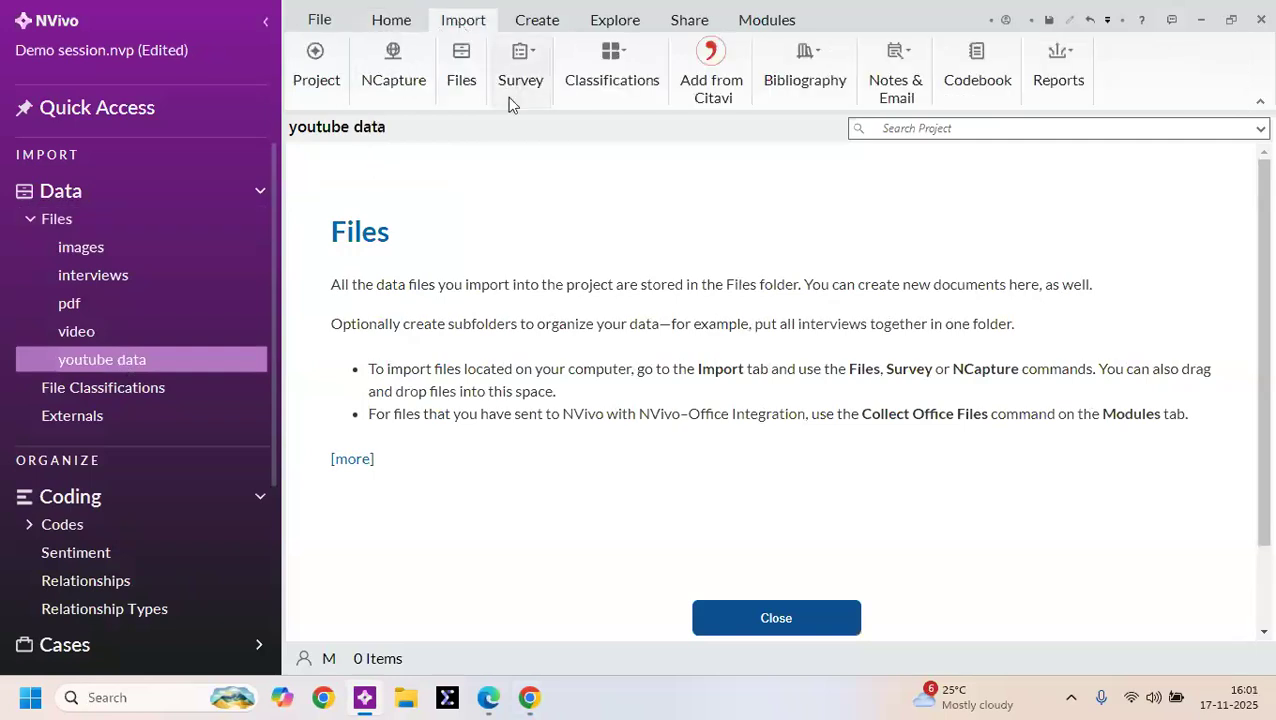
click(397, 72)
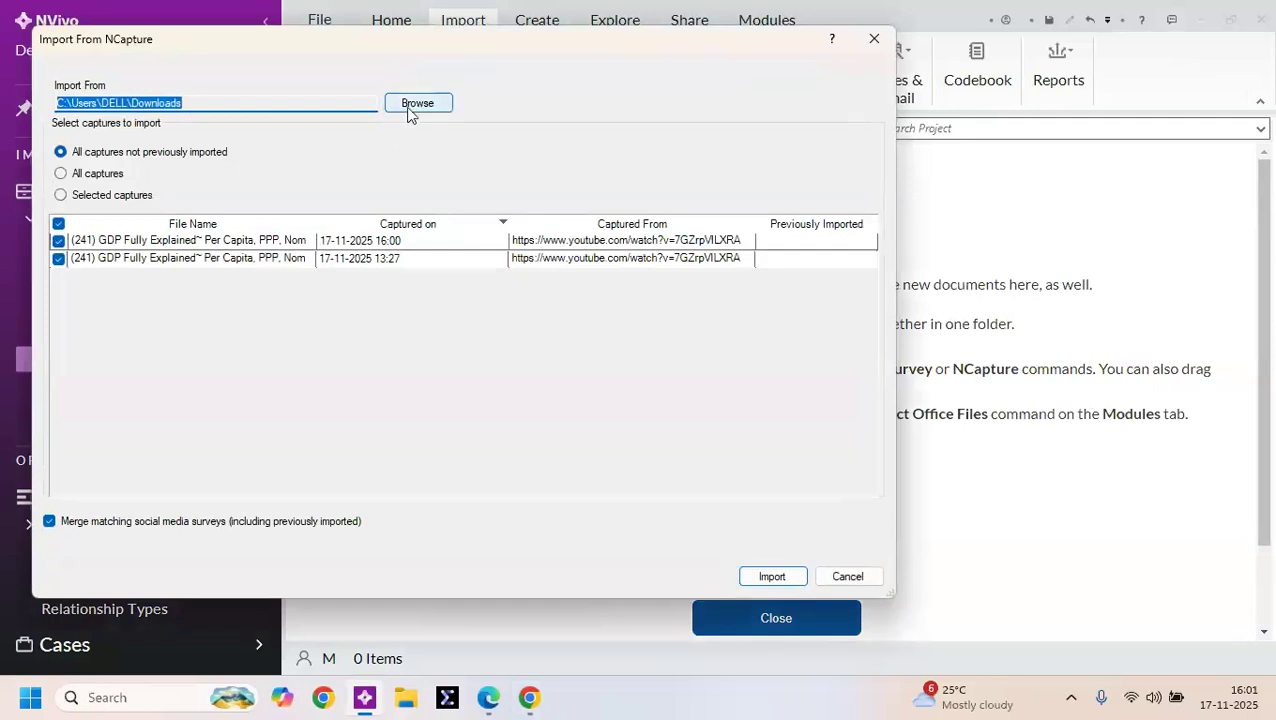
click(410, 108)
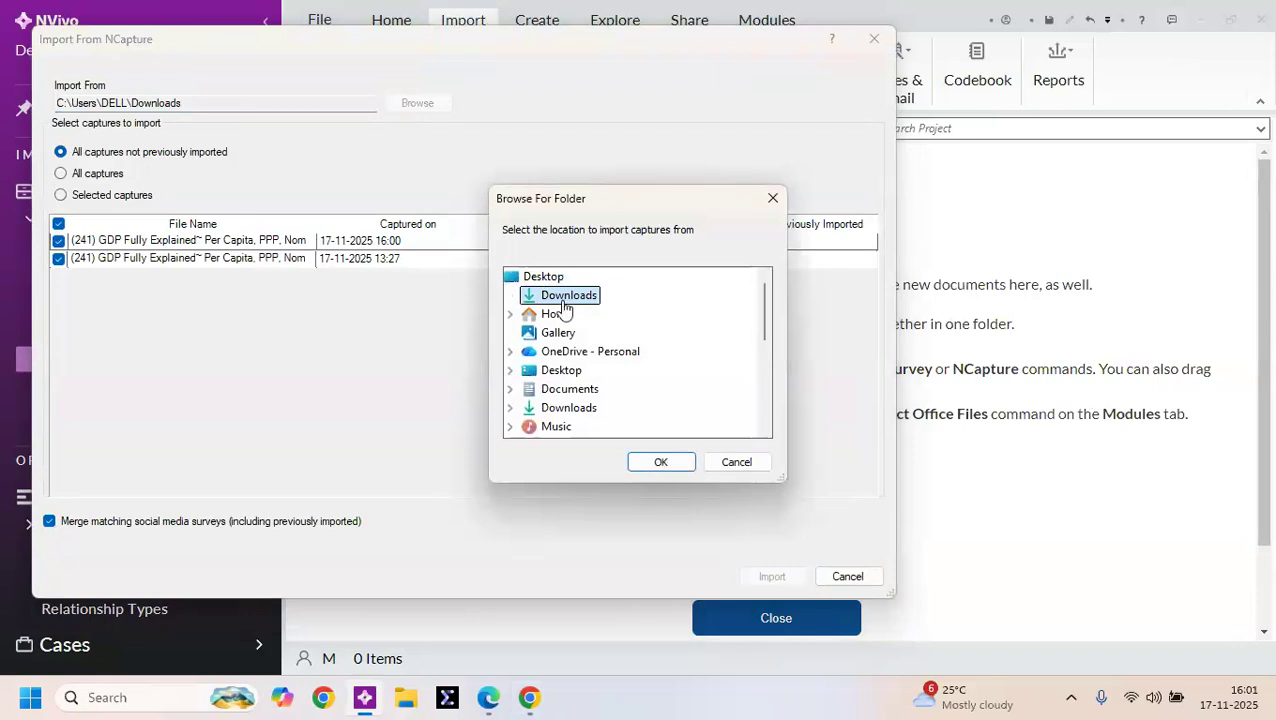
click(659, 466)
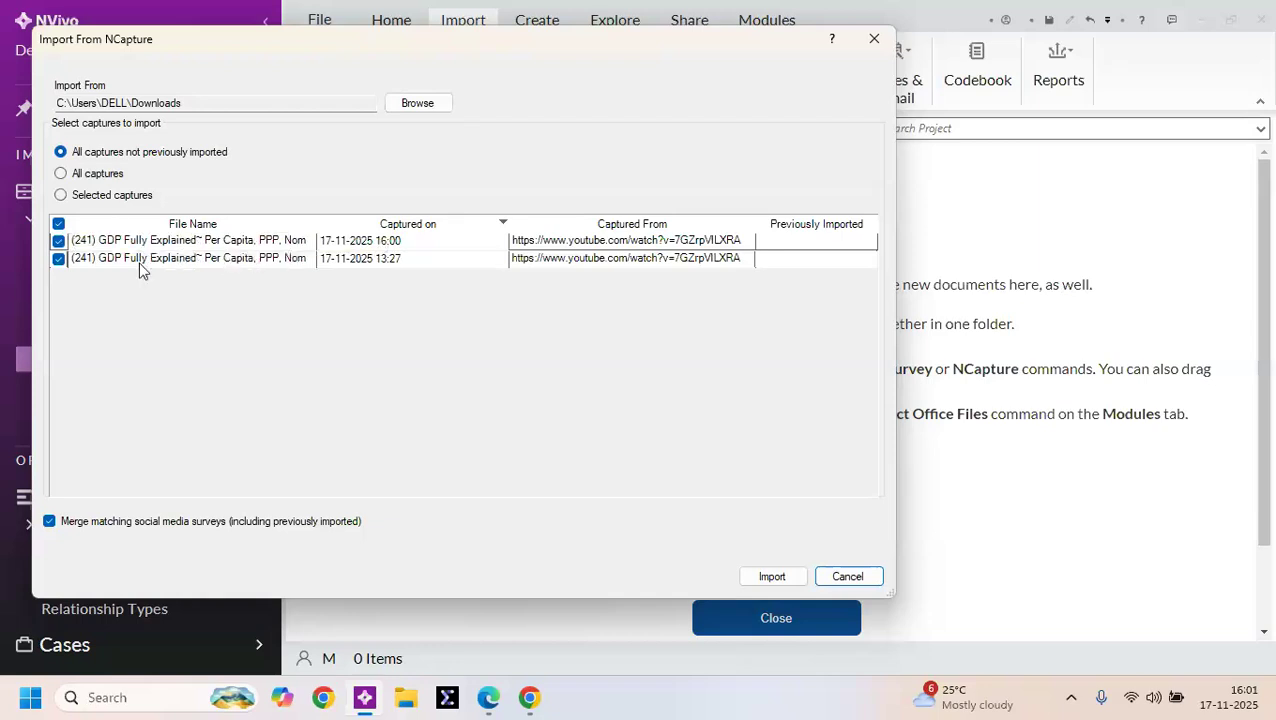
click(779, 580)
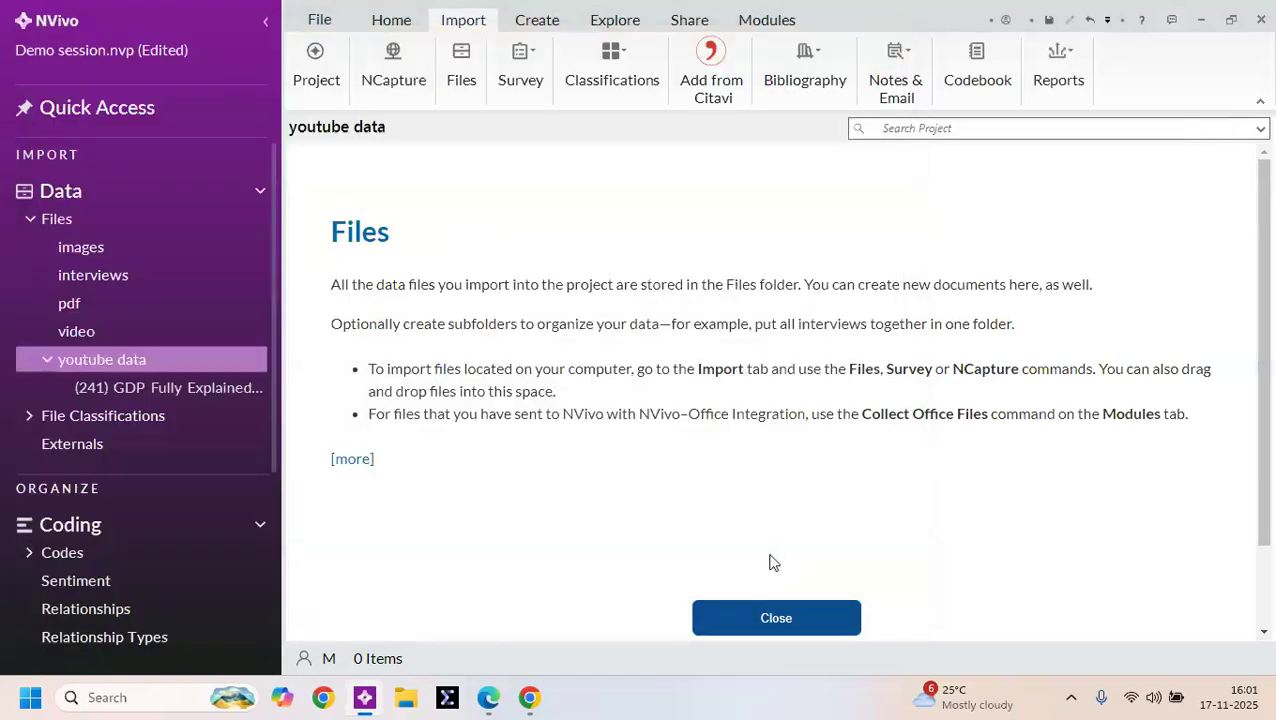
Step: Expand the youtube data folder and open the imported GDP Fully Explained subfolder
click(147, 362)
double_click(234, 366)
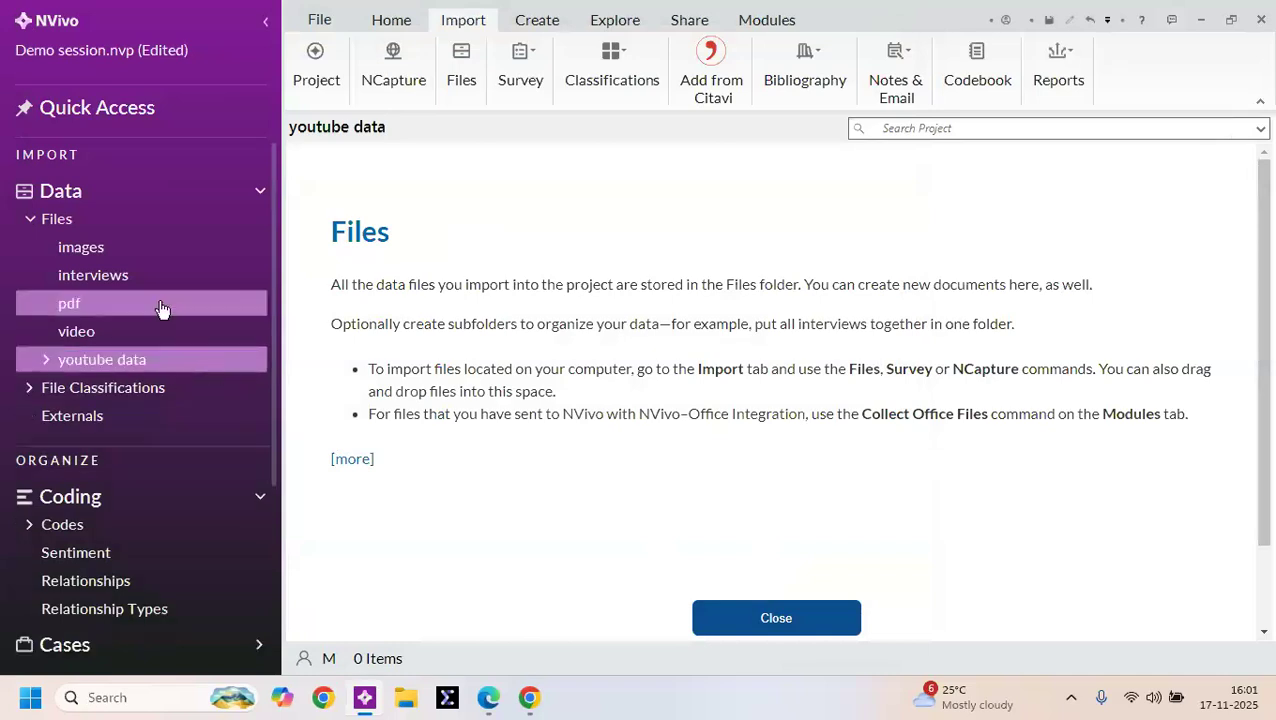
scroll(215, 283, down, 3)
scroll(215, 283, up, 2)
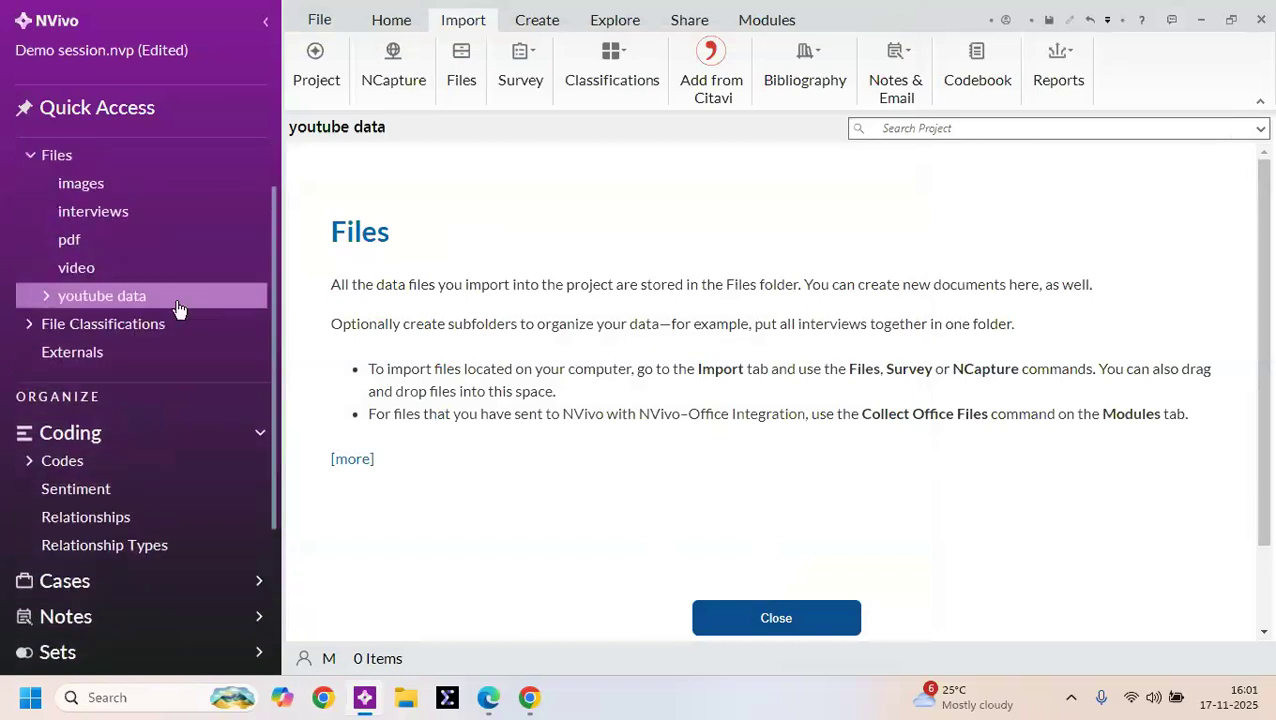
click(46, 296)
click(68, 320)
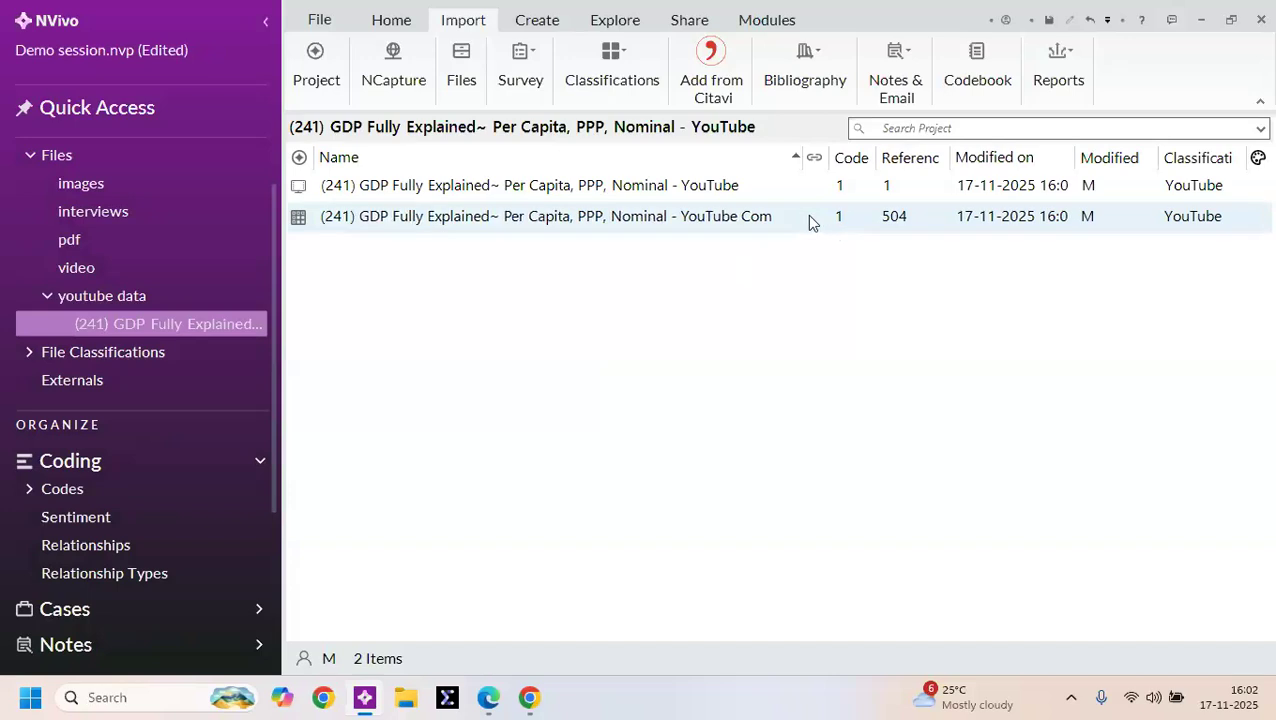
Step: Autocode the imported YouTube comments dataset for sentiment, coding by sentences
right_click(807, 220)
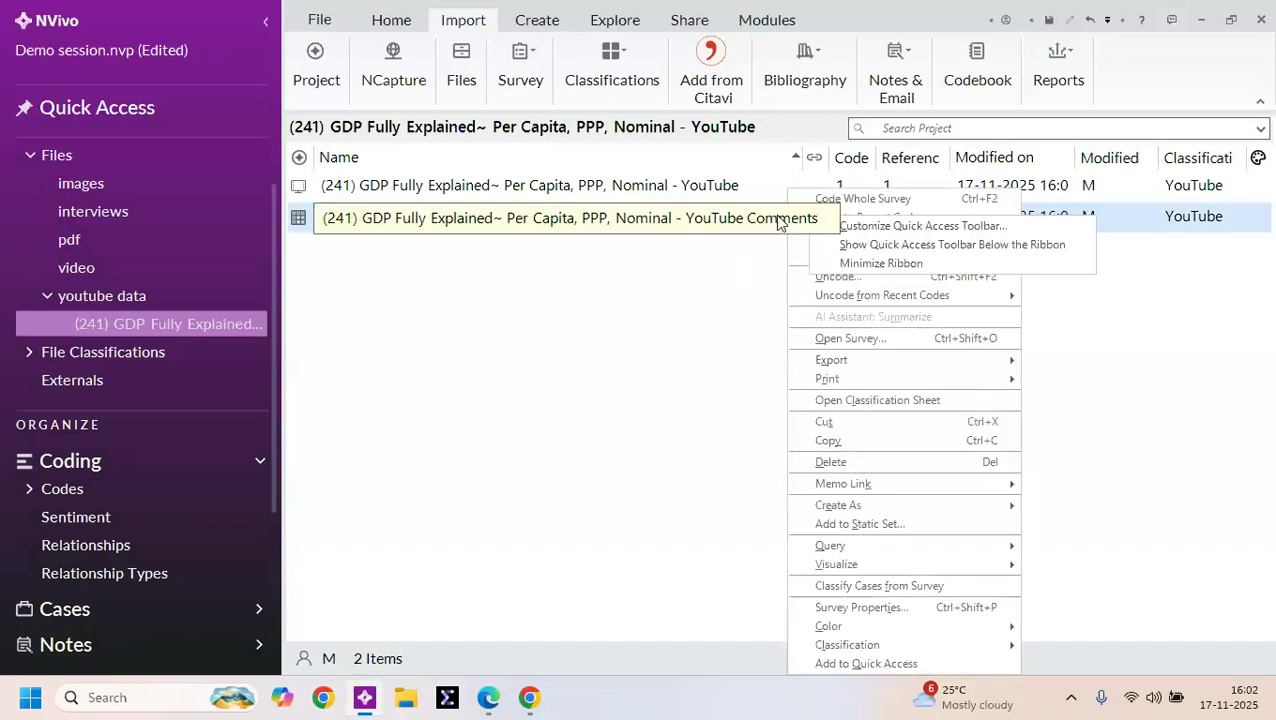
click(743, 335)
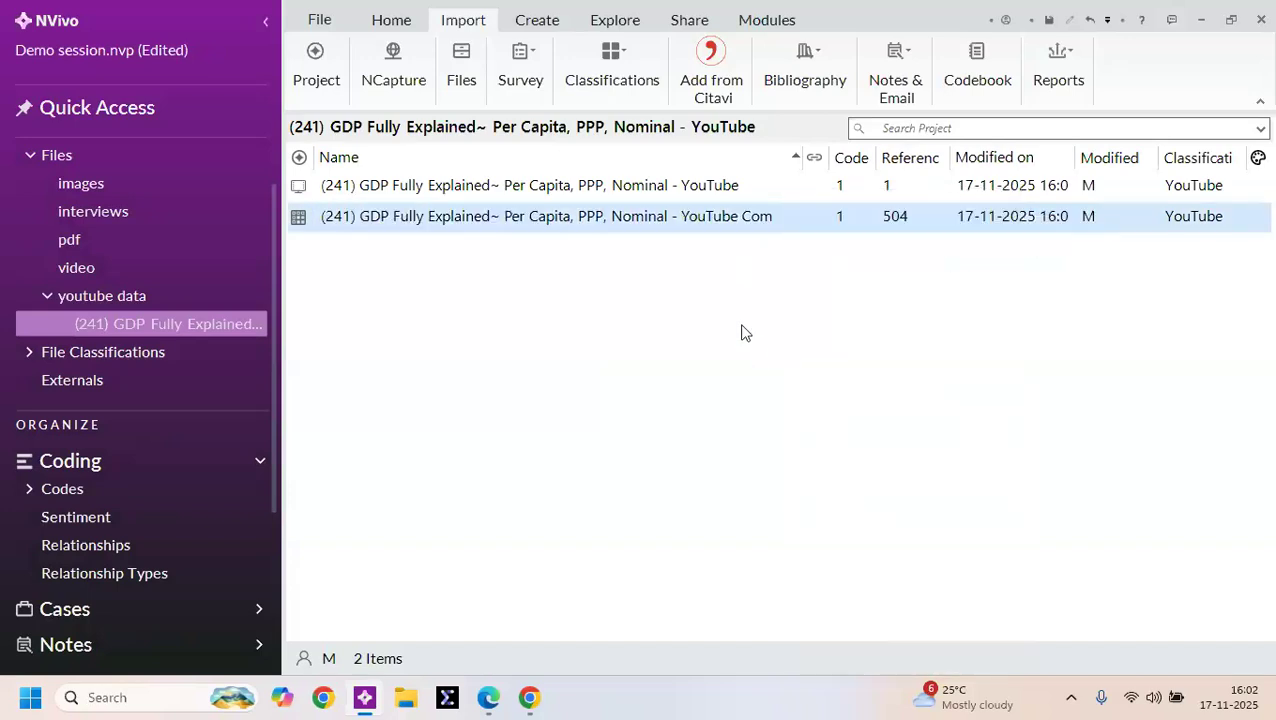
right_click(570, 226)
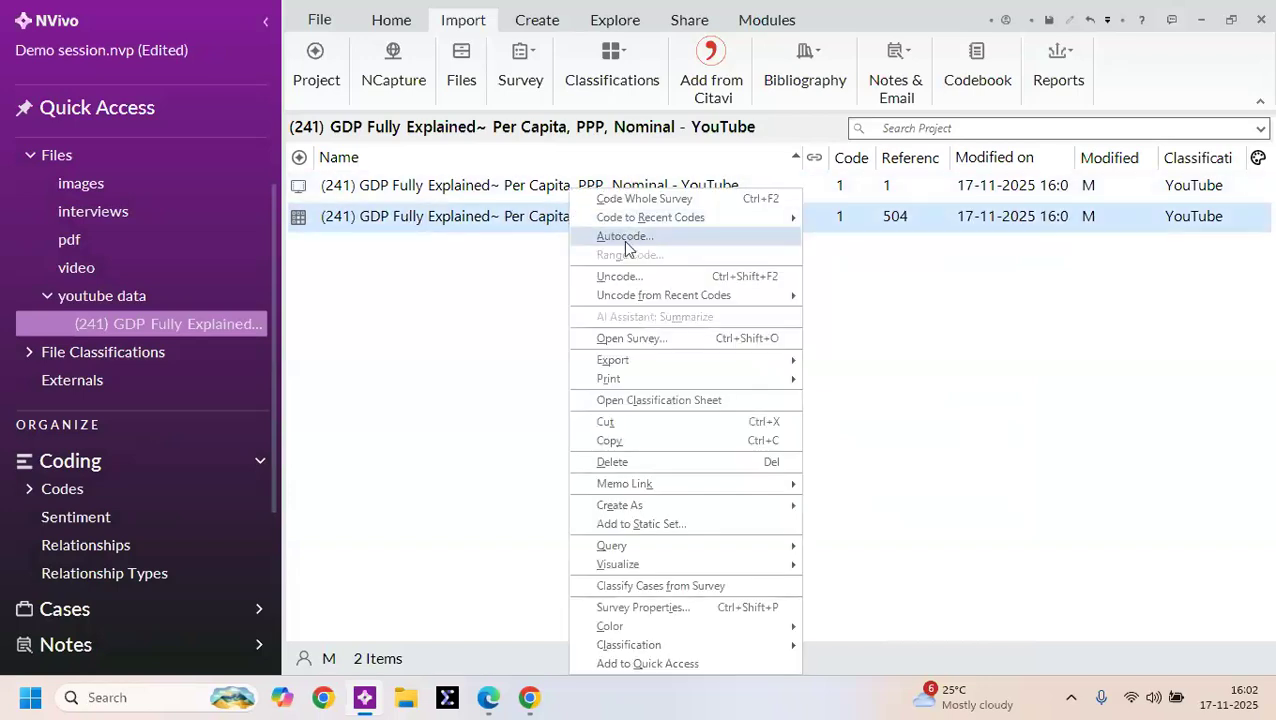
click(627, 240)
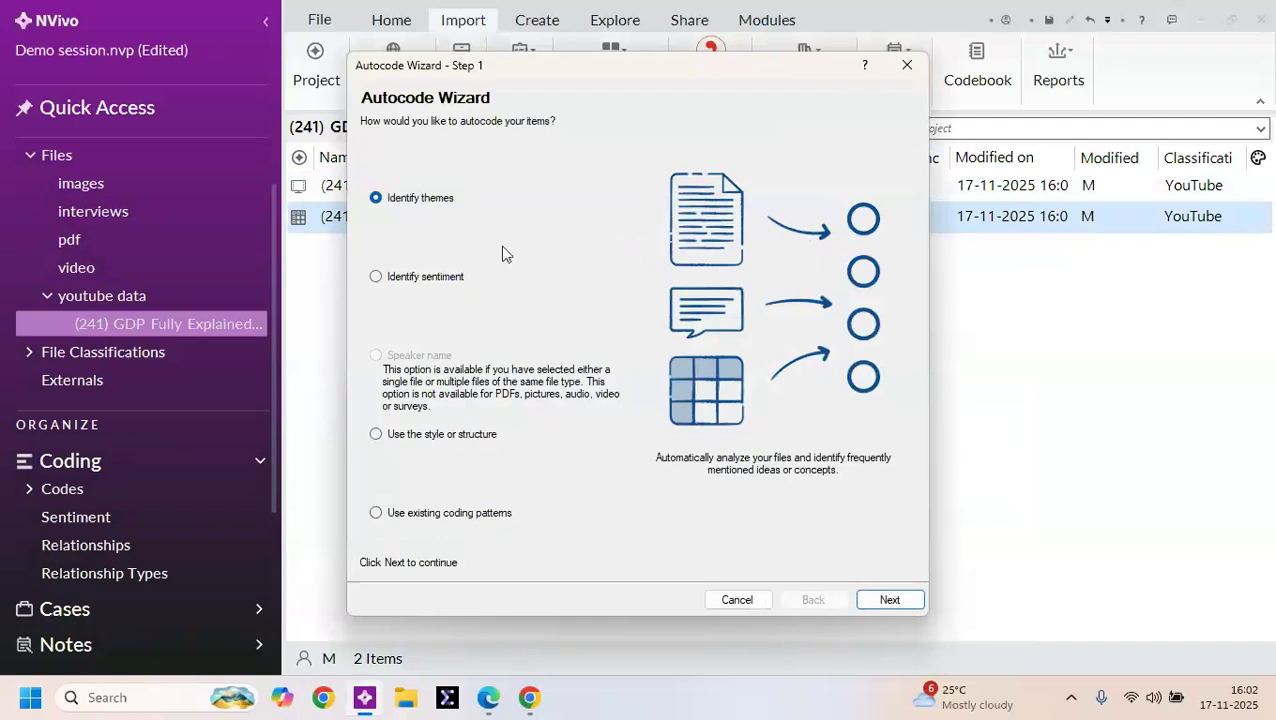
click(376, 280)
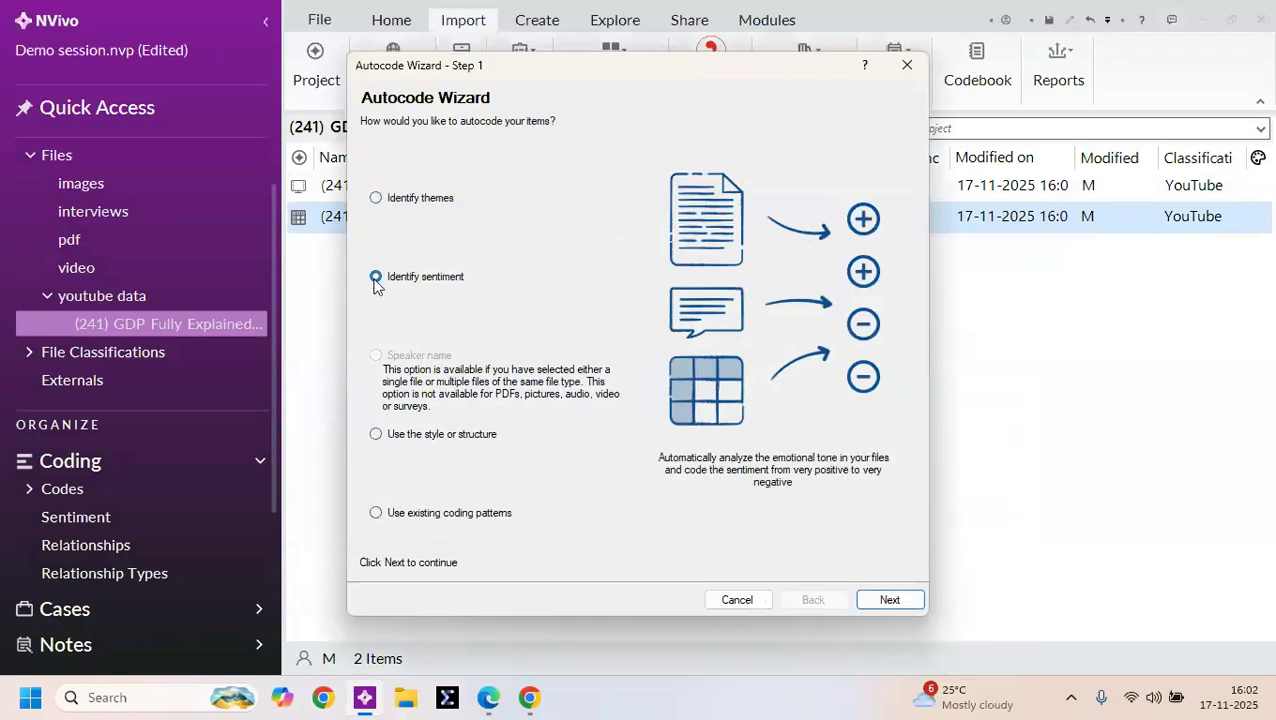
click(886, 600)
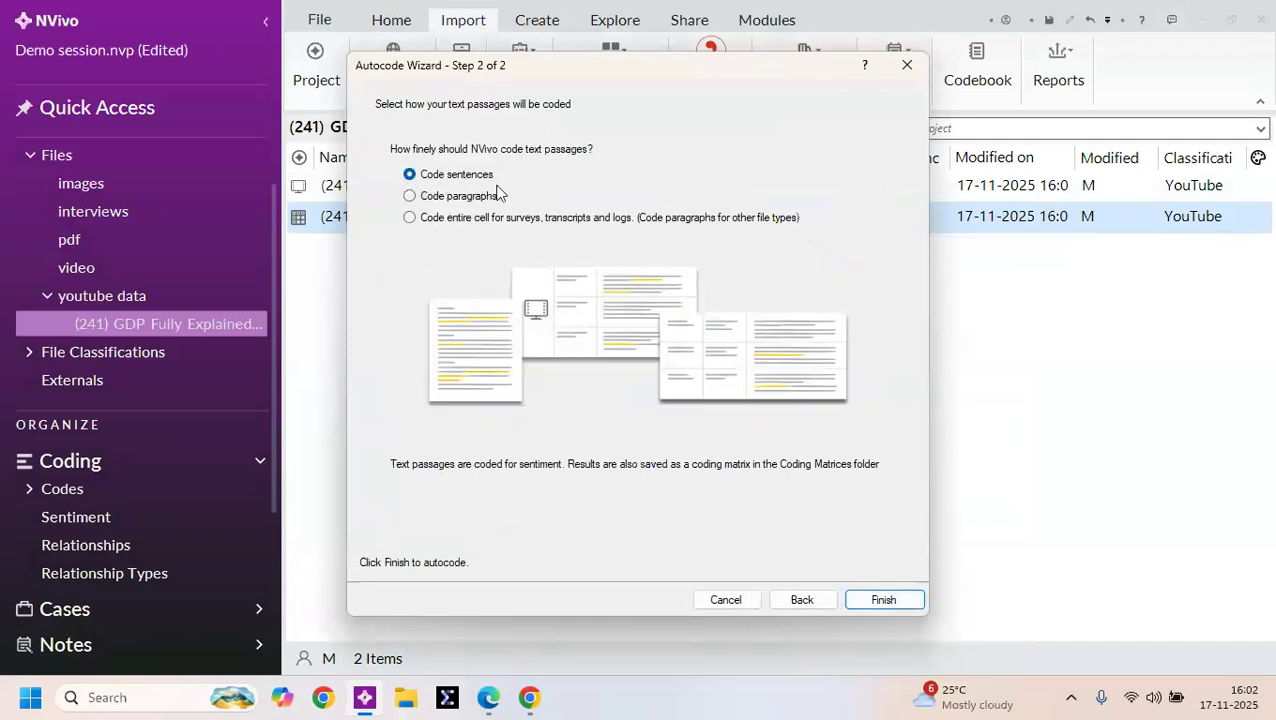
click(890, 605)
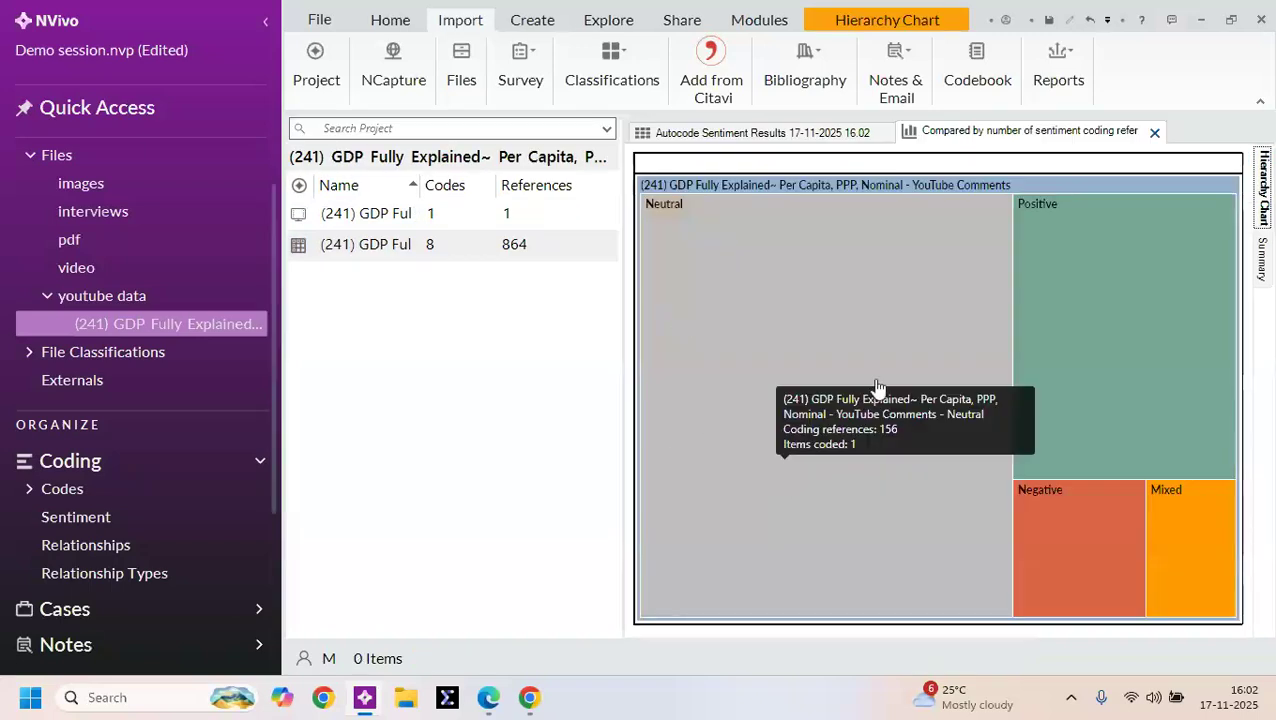
Step: Inspect the coding reference counts of the neutral, positive, negative and mixed areas in the sentiment hierarchy chart
mouse_move(903, 348)
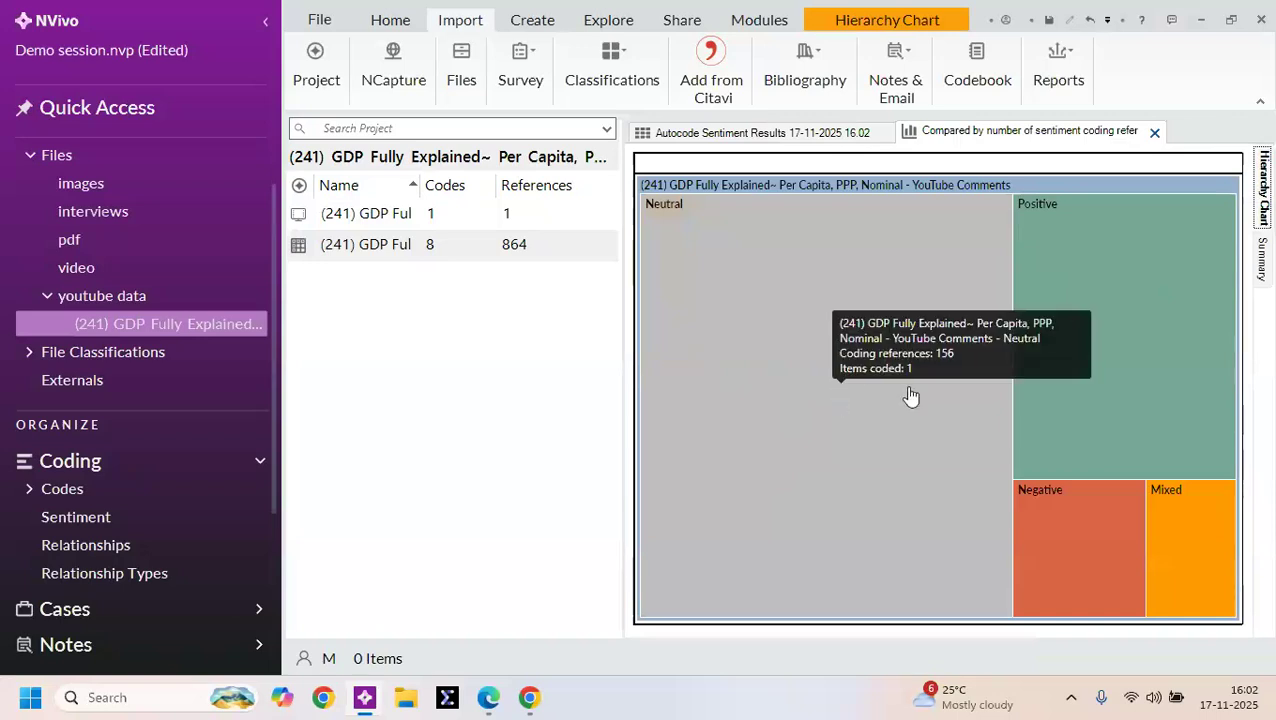
mouse_move(1139, 402)
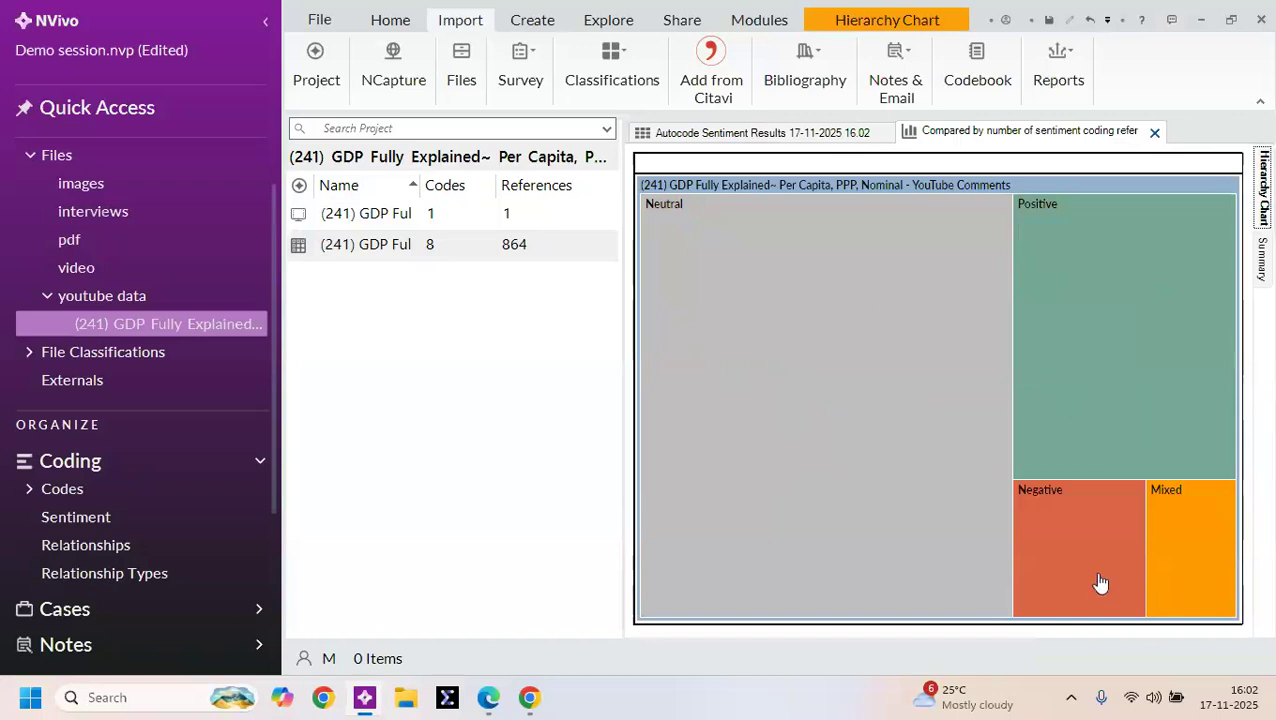
mouse_move(1100, 583)
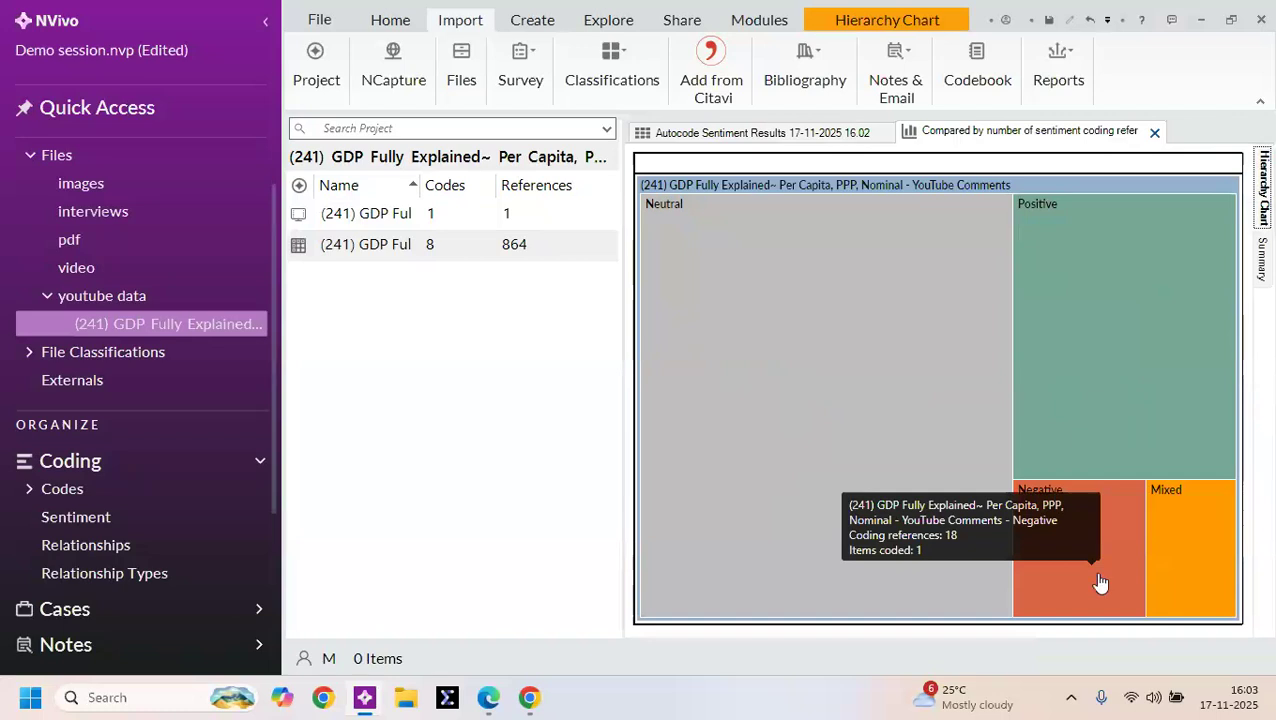
mouse_move(1215, 585)
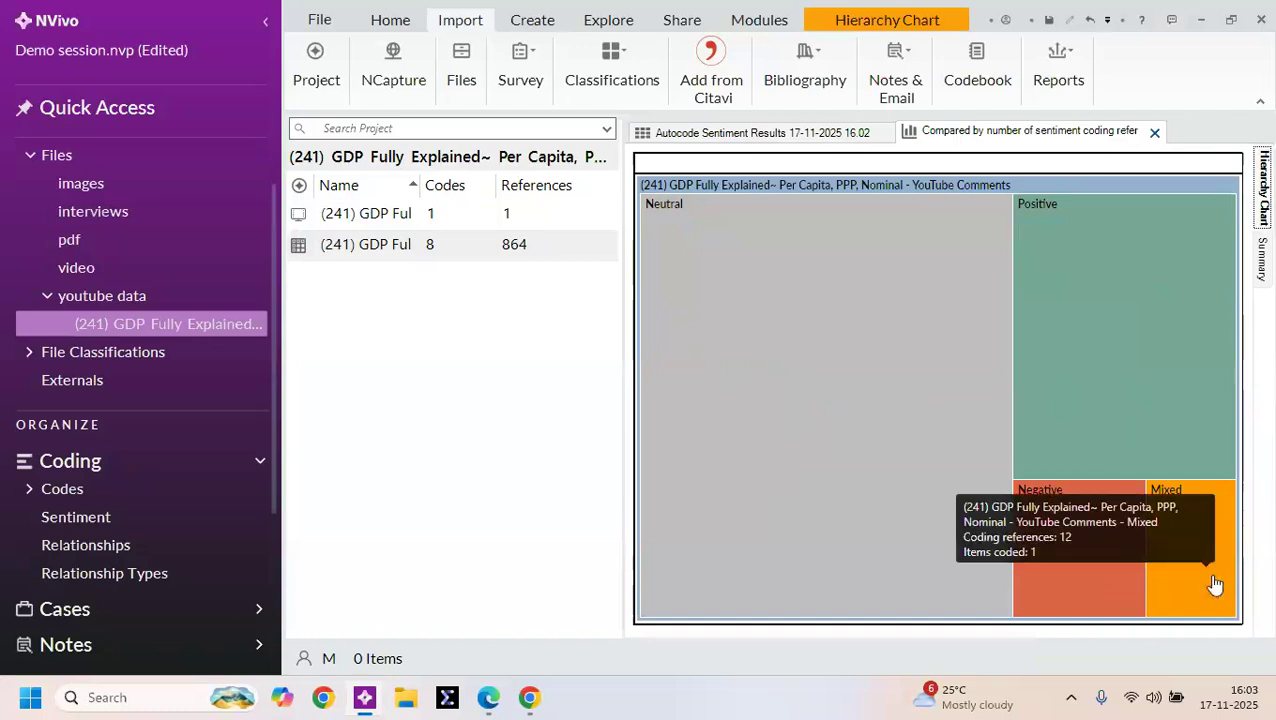
Step: Open the Very negative cell of the autocode sentiment results matrix and read through its coded comment references
click(773, 138)
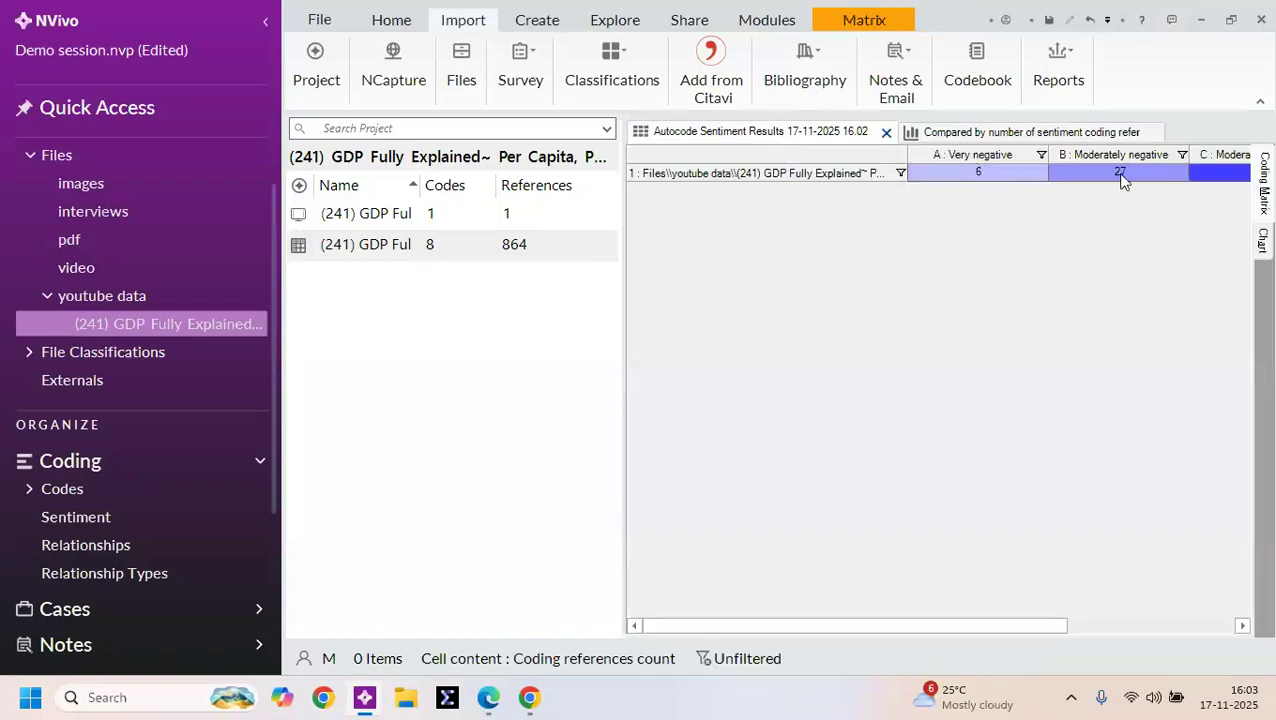
click(977, 174)
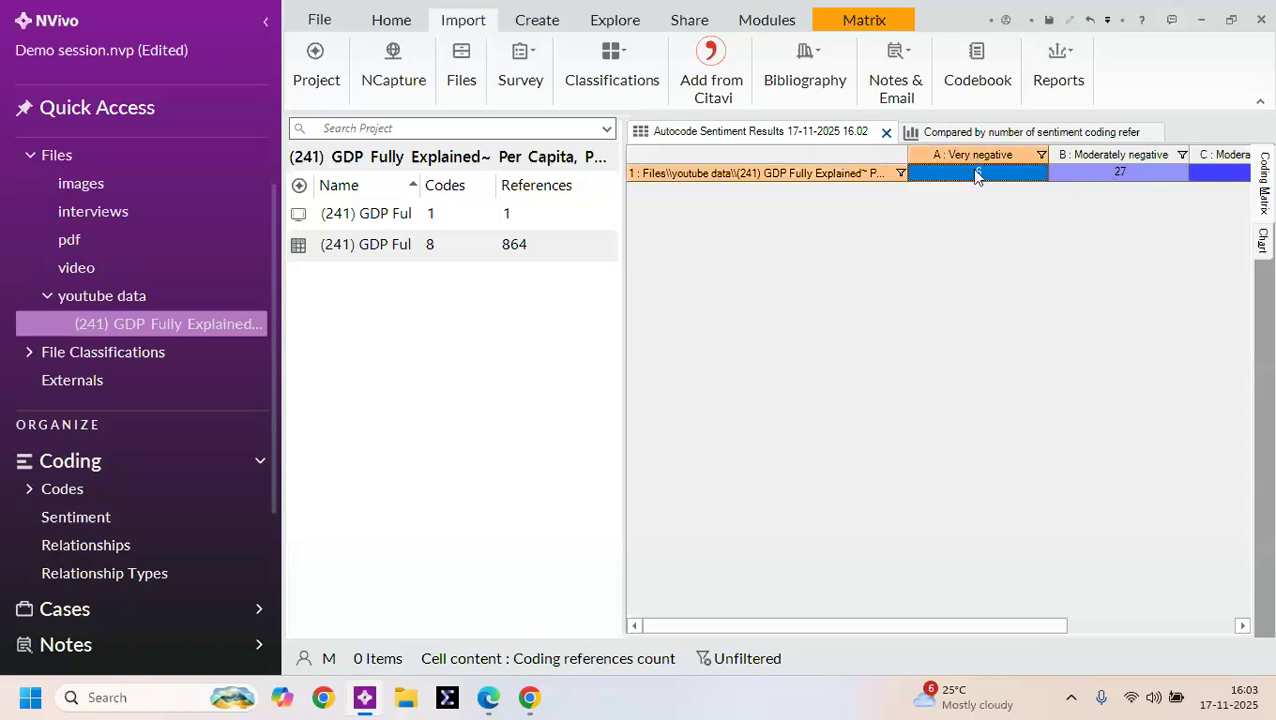
double_click(977, 174)
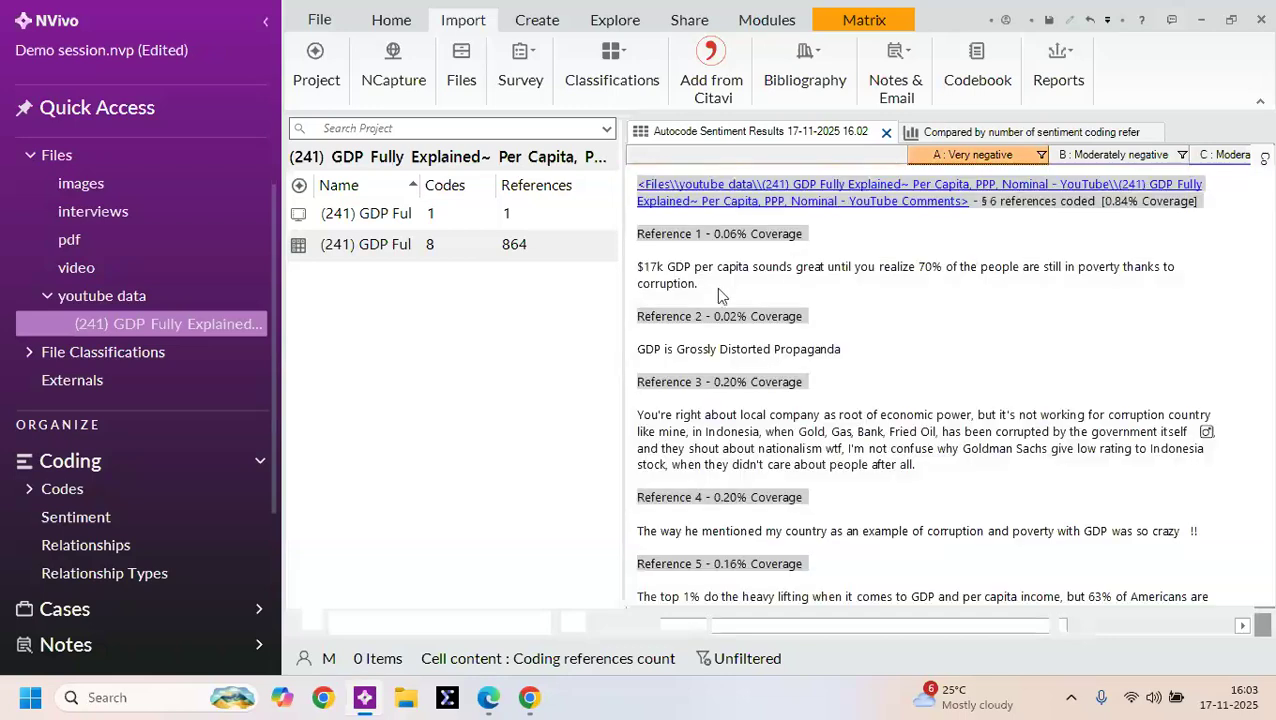
scroll(821, 396, down, 4)
scroll(837, 418, up, 5)
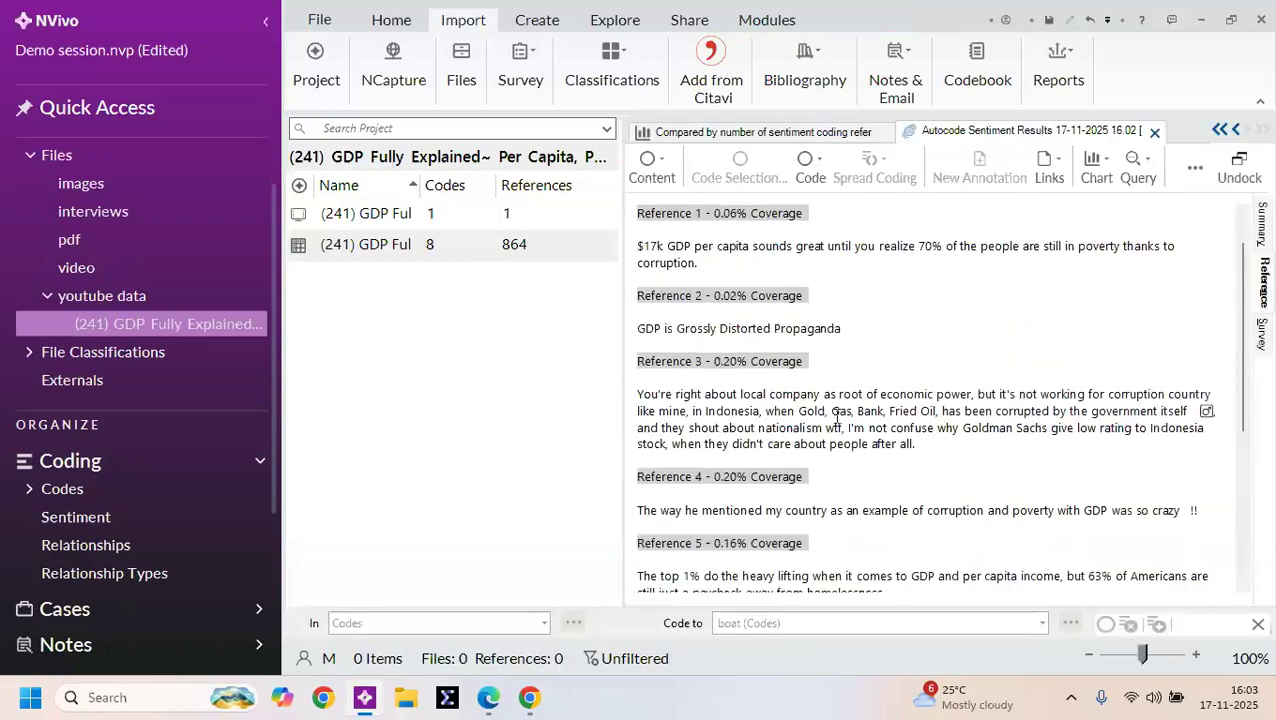
scroll(837, 418, up, 1)
scroll(837, 416, down, 6)
scroll(840, 419, up, 6)
scroll(813, 338, down, 6)
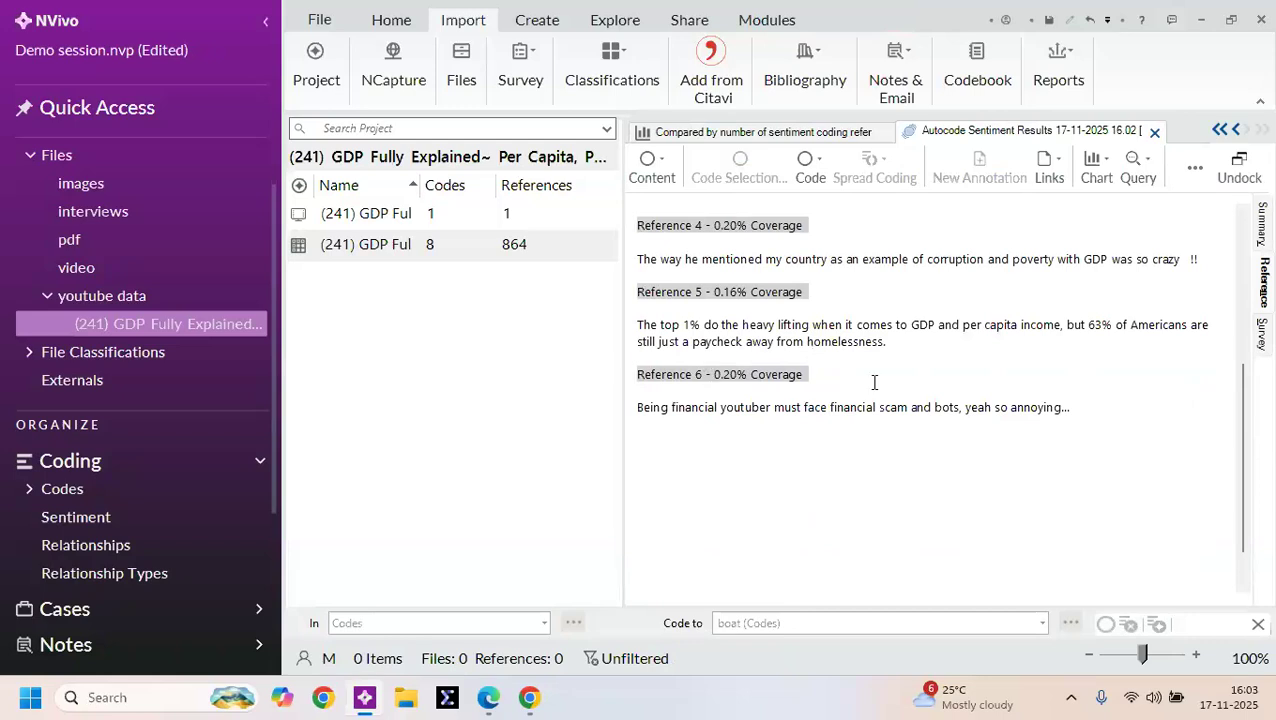
scroll(907, 410, up, 5)
scroll(907, 410, up, 2)
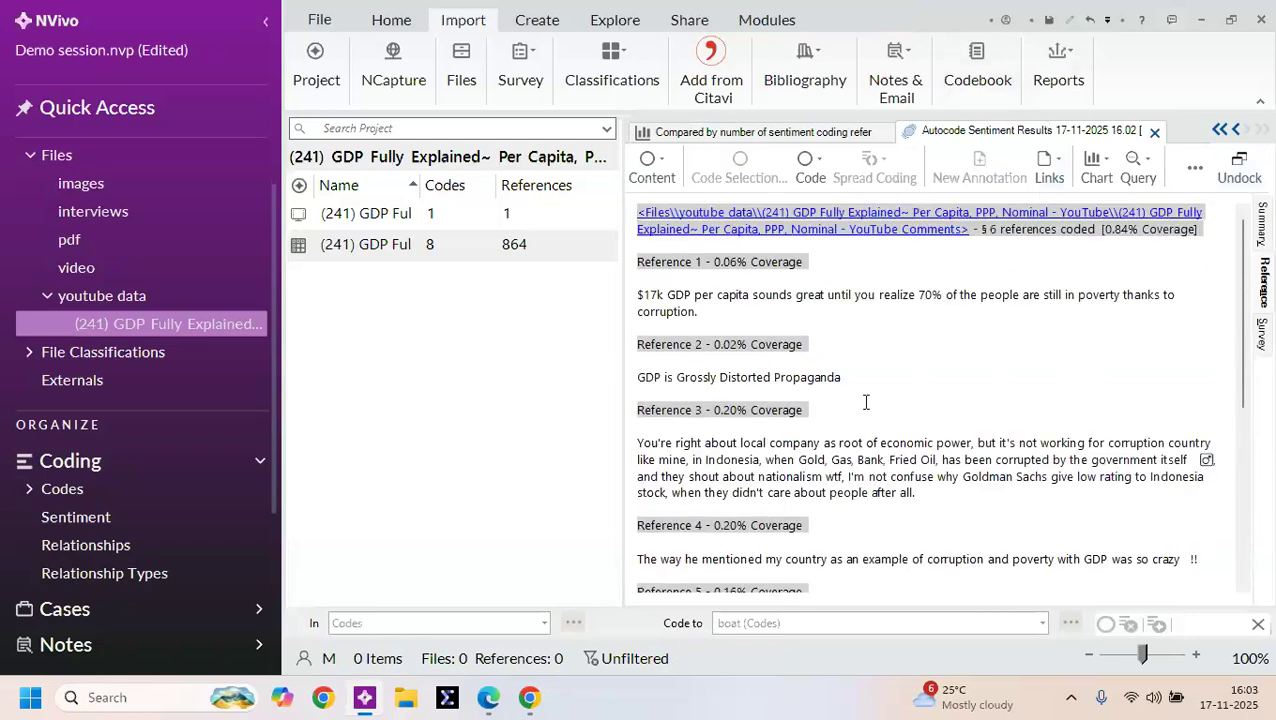
Step: Close the Very negative cell's coded references and return to the autocode sentiment results matrix
click(1155, 133)
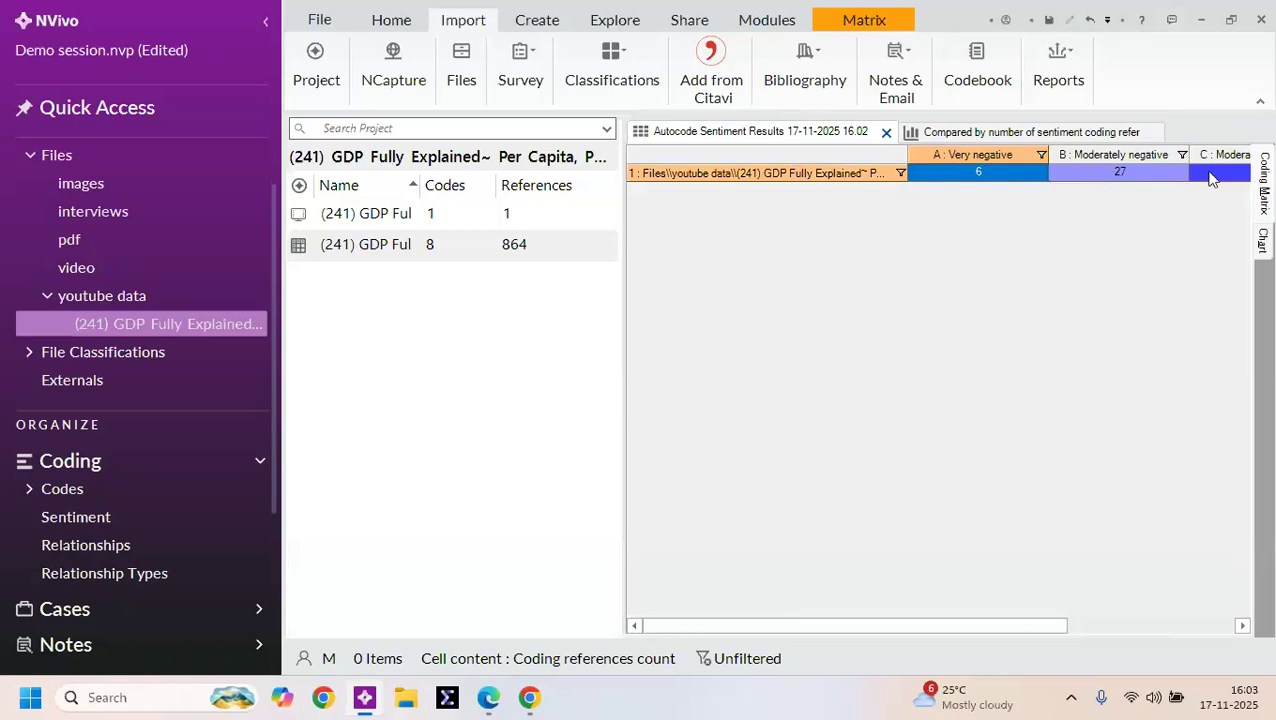
right_click(932, 617)
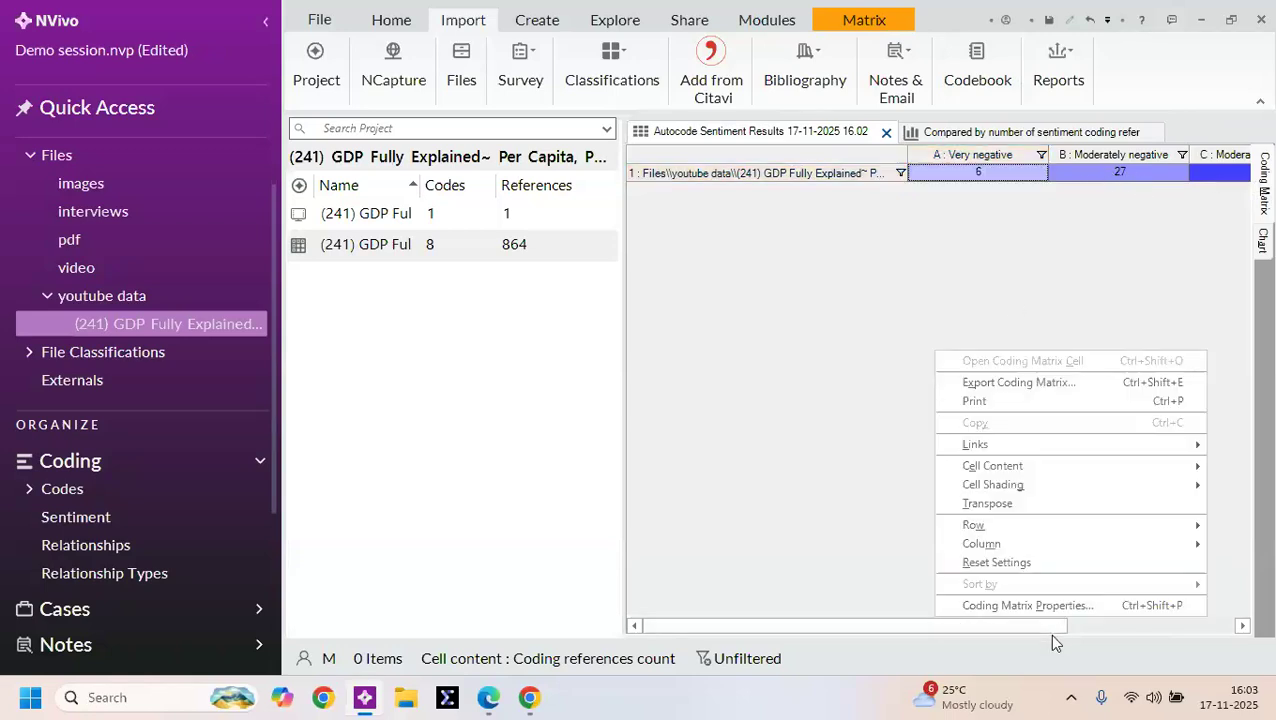
click(1050, 608)
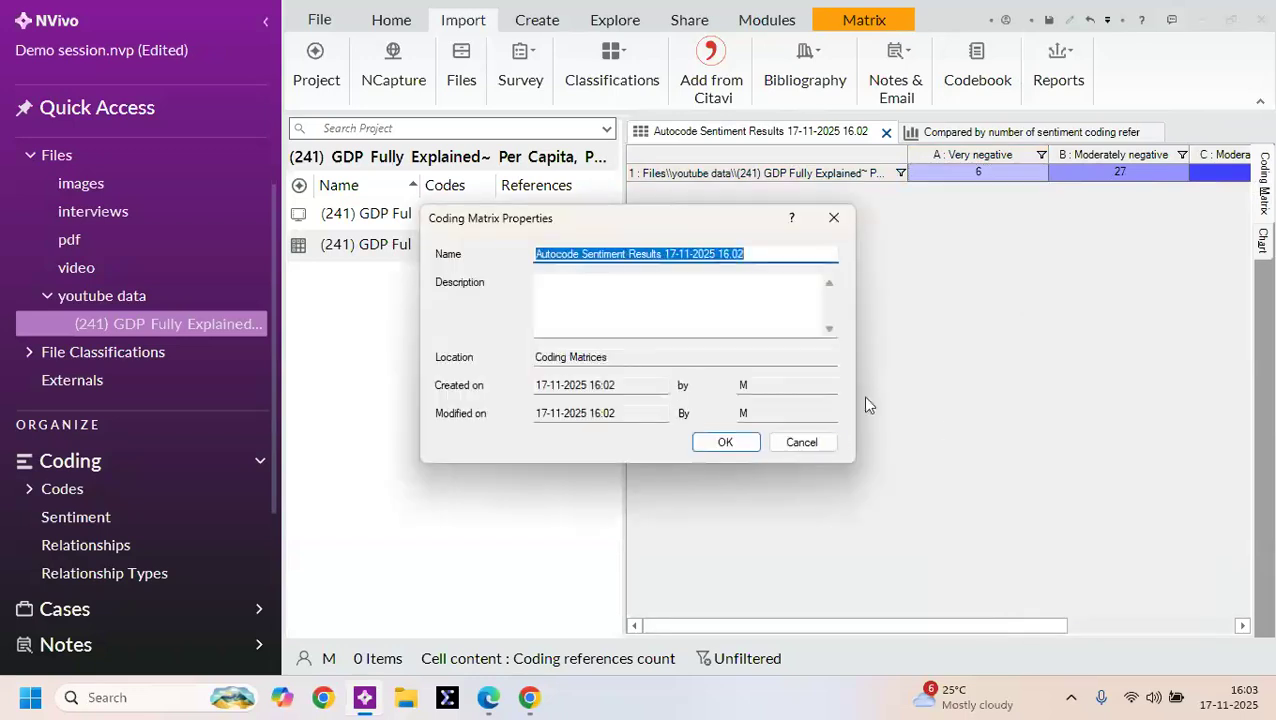
click(822, 442)
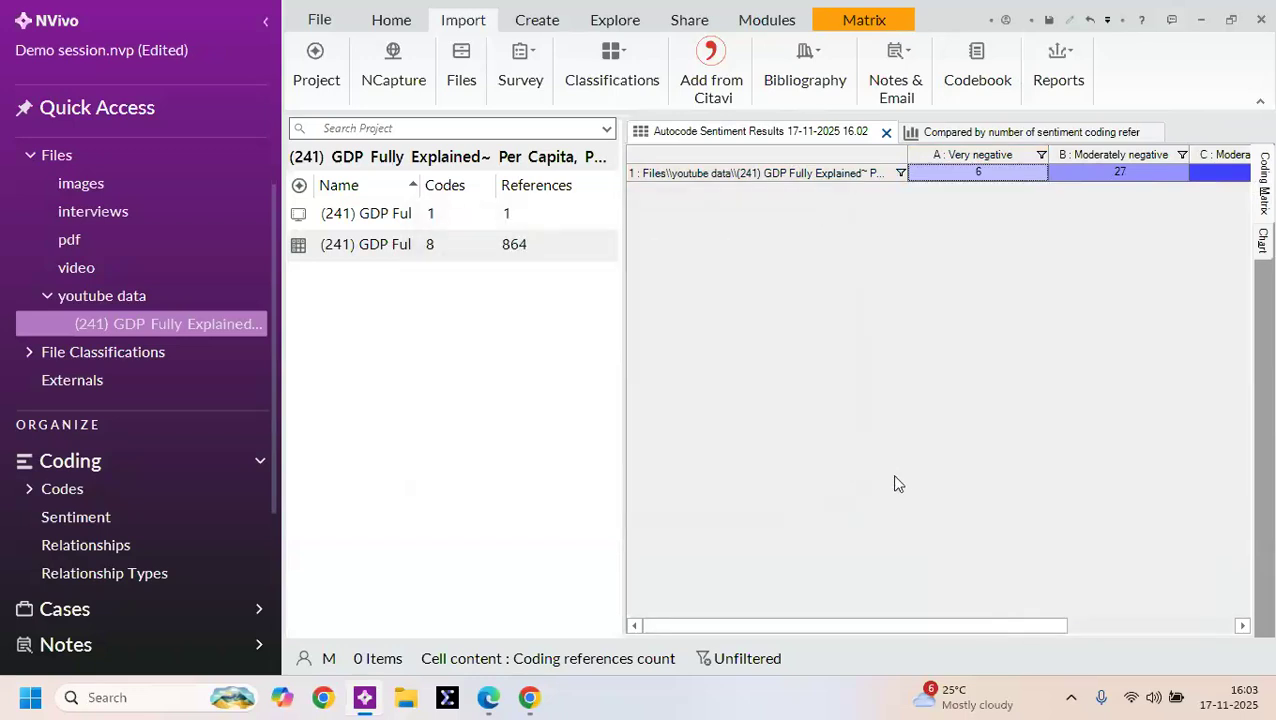
Step: View the Moderately positive and Very positive columns of the sentiment results matrix
drag(904, 626, 1102, 600)
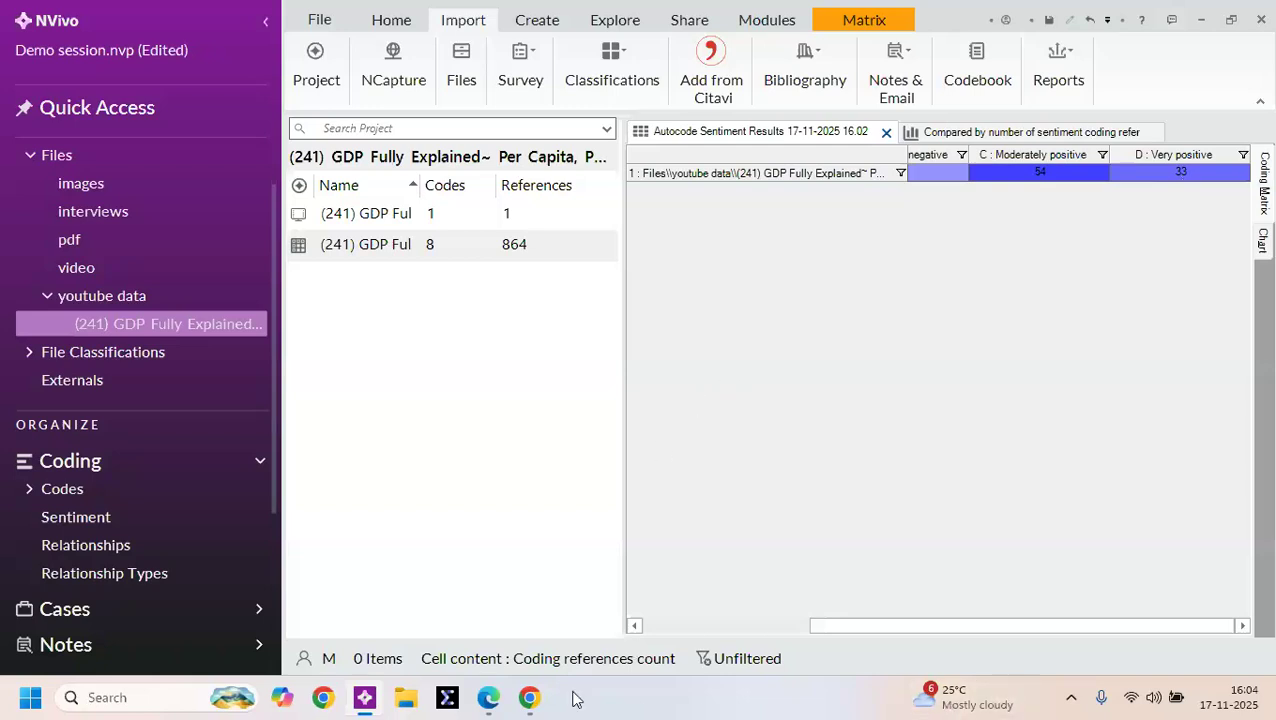
Step: Switch to the NVivo Demo Zoom meeting in Chrome, close the YouTube video page and acknowledge the meeting recording notice
mouse_move(532, 698)
click(477, 620)
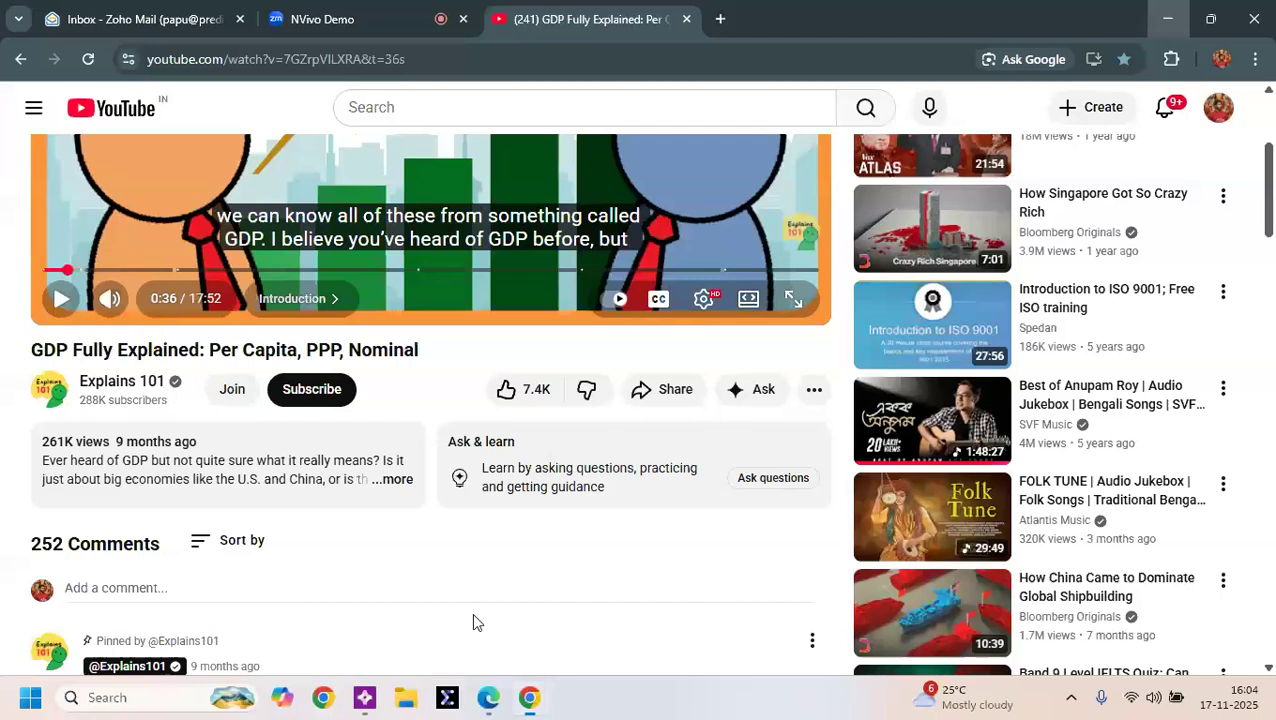
click(300, 18)
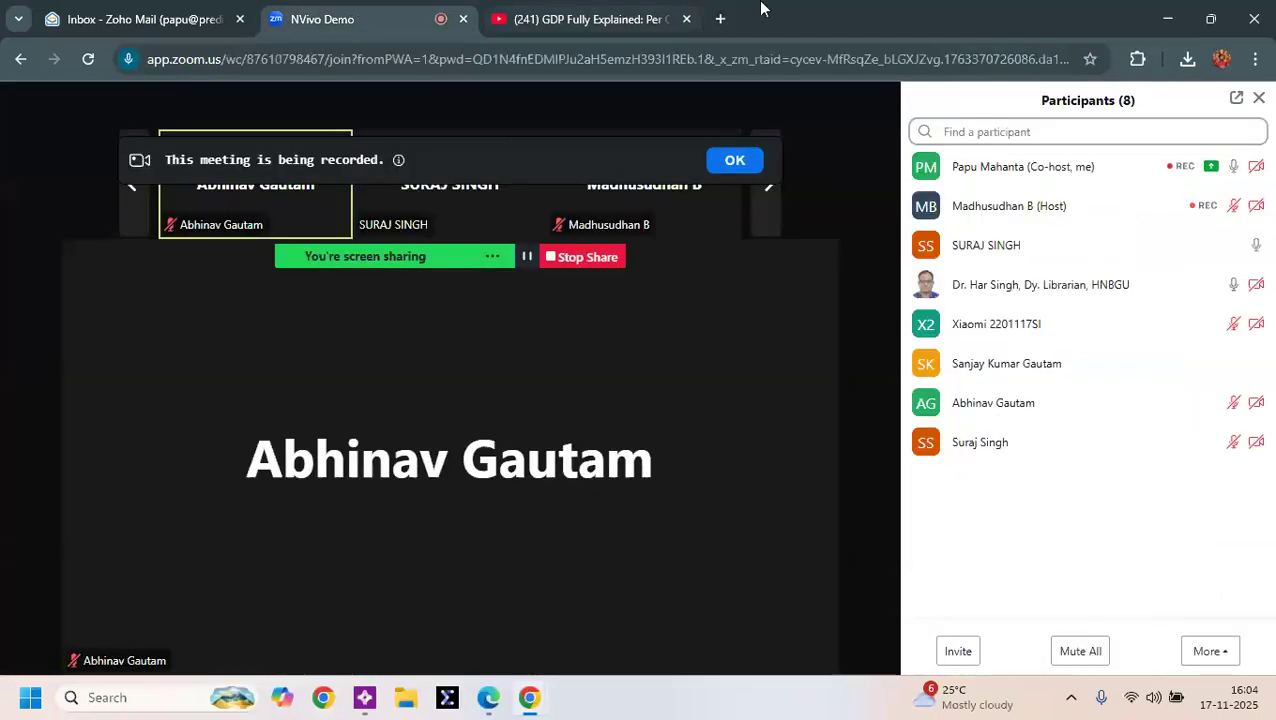
click(686, 20)
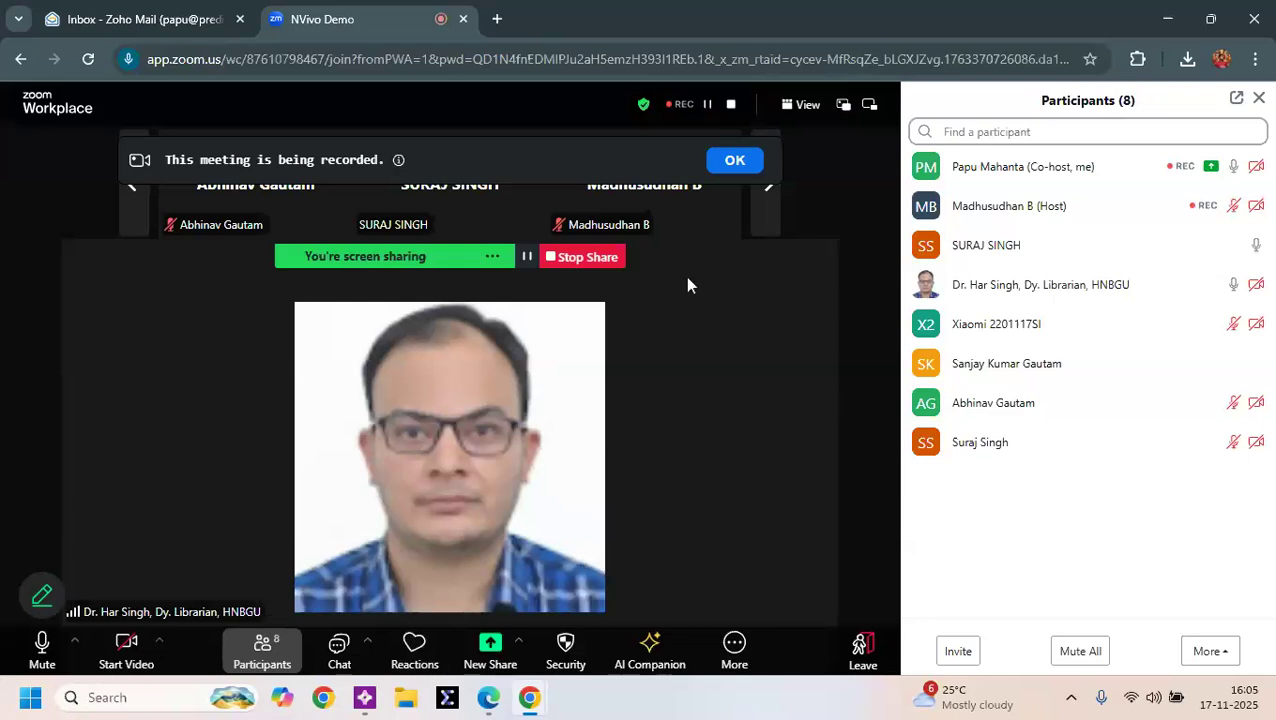
click(731, 160)
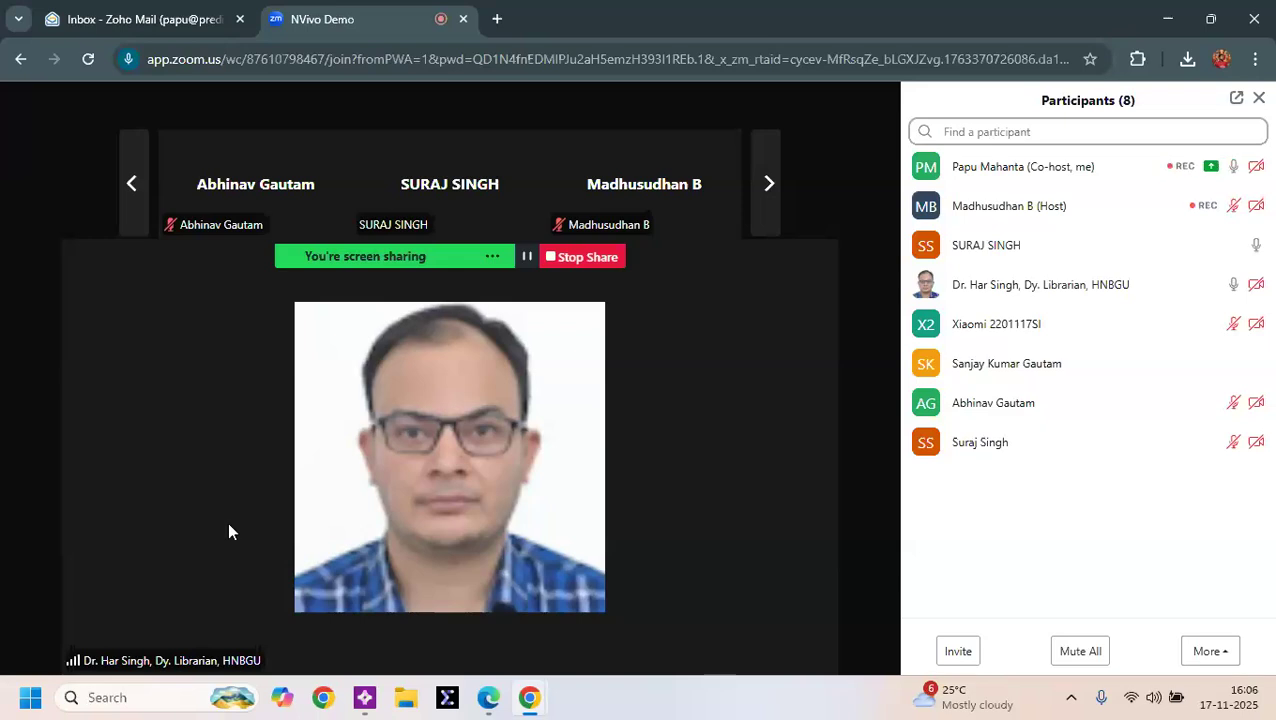
Step: Stop sharing the screen in the Zoom meeting
mouse_move(264, 532)
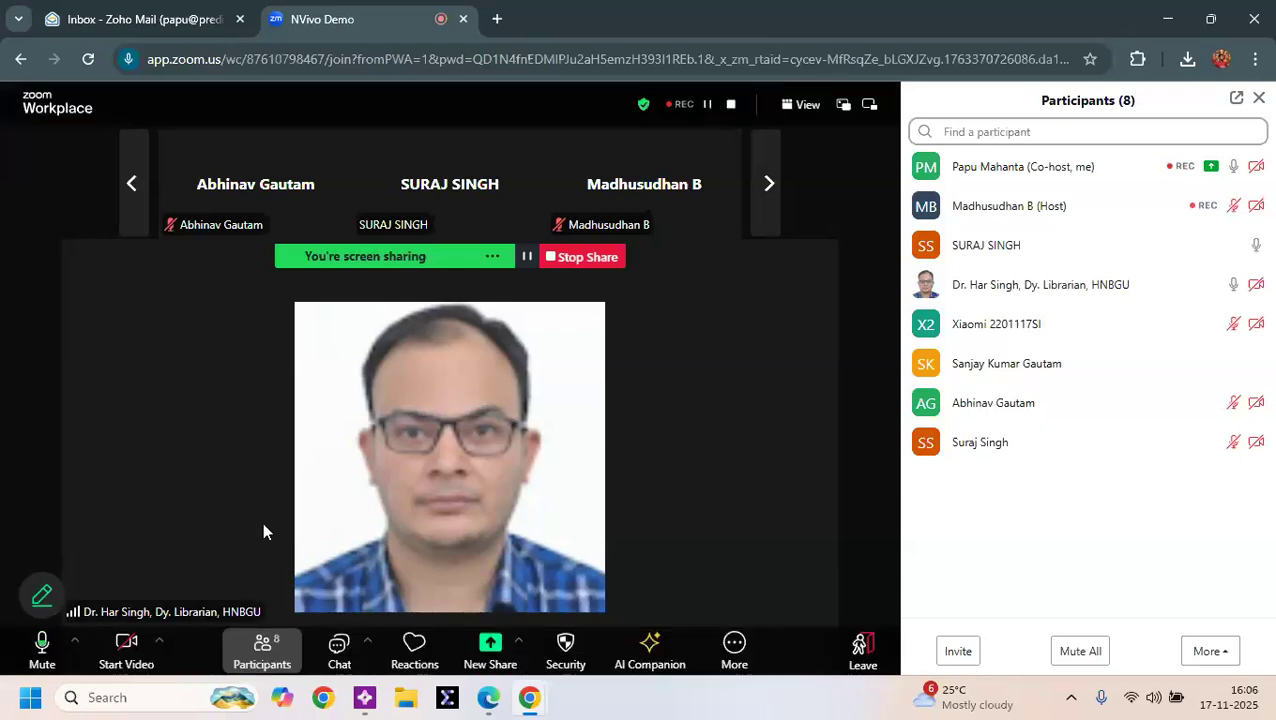
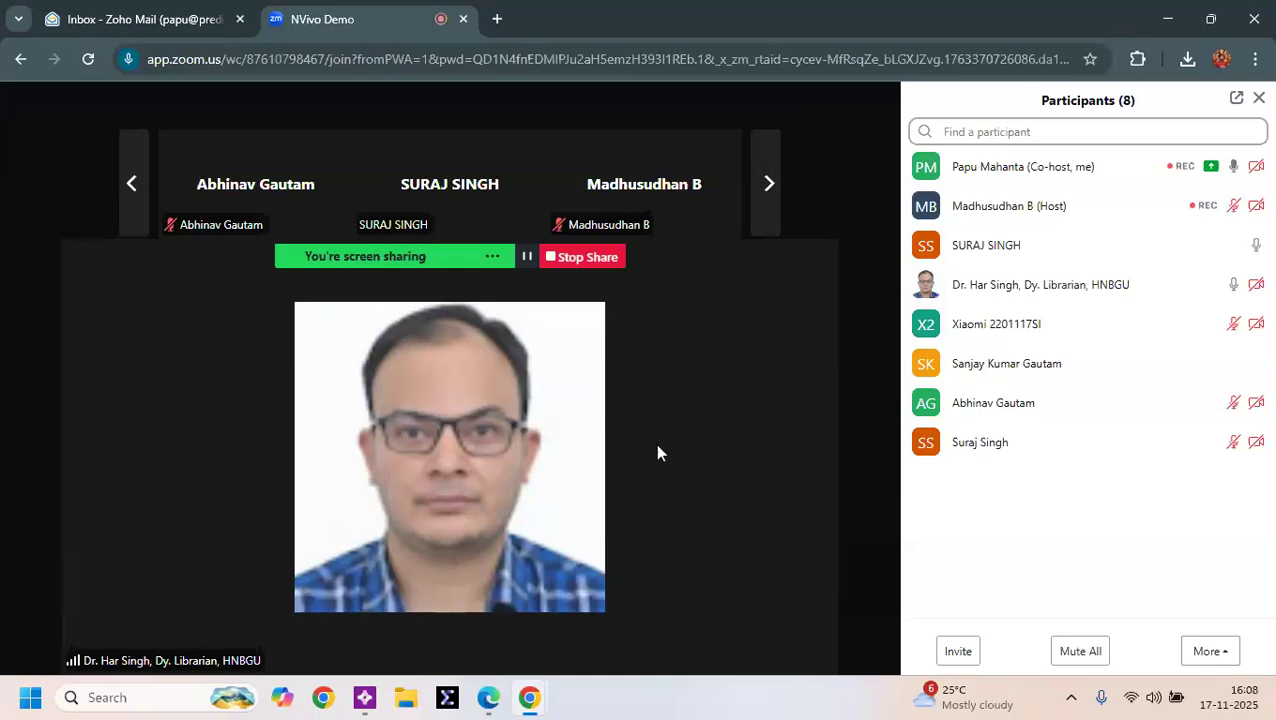
mouse_move(656, 508)
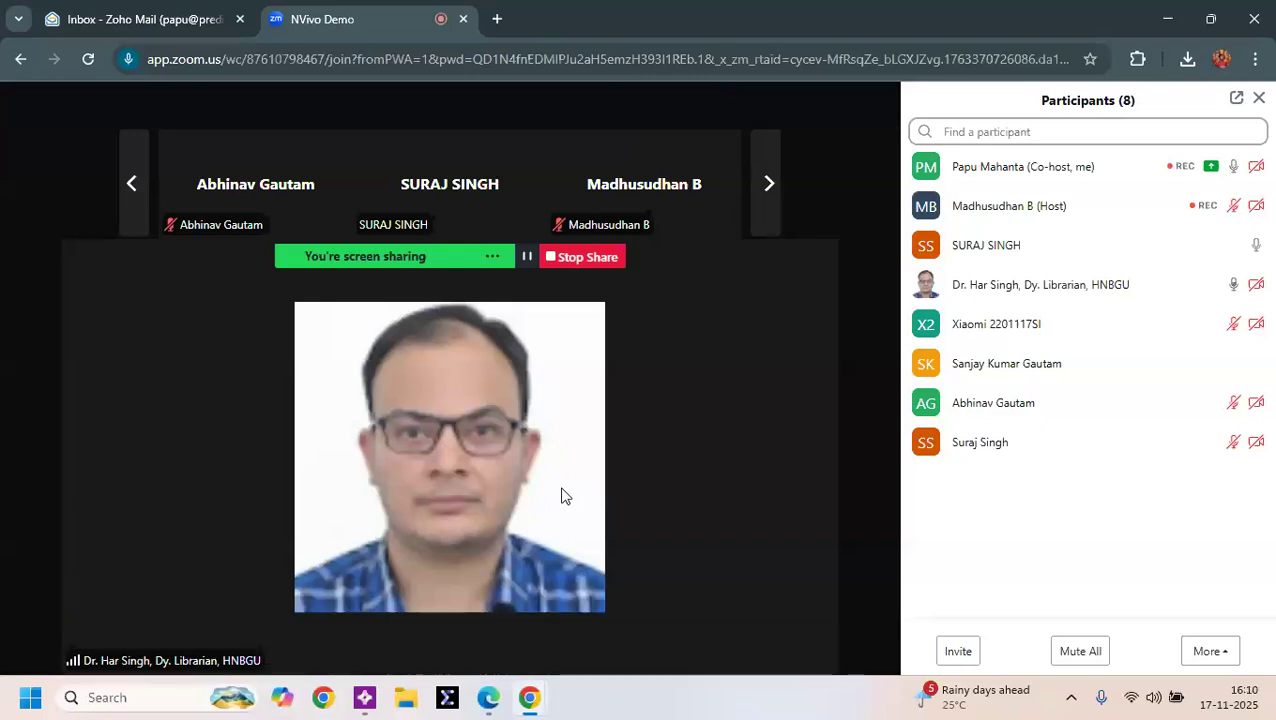
click(585, 262)
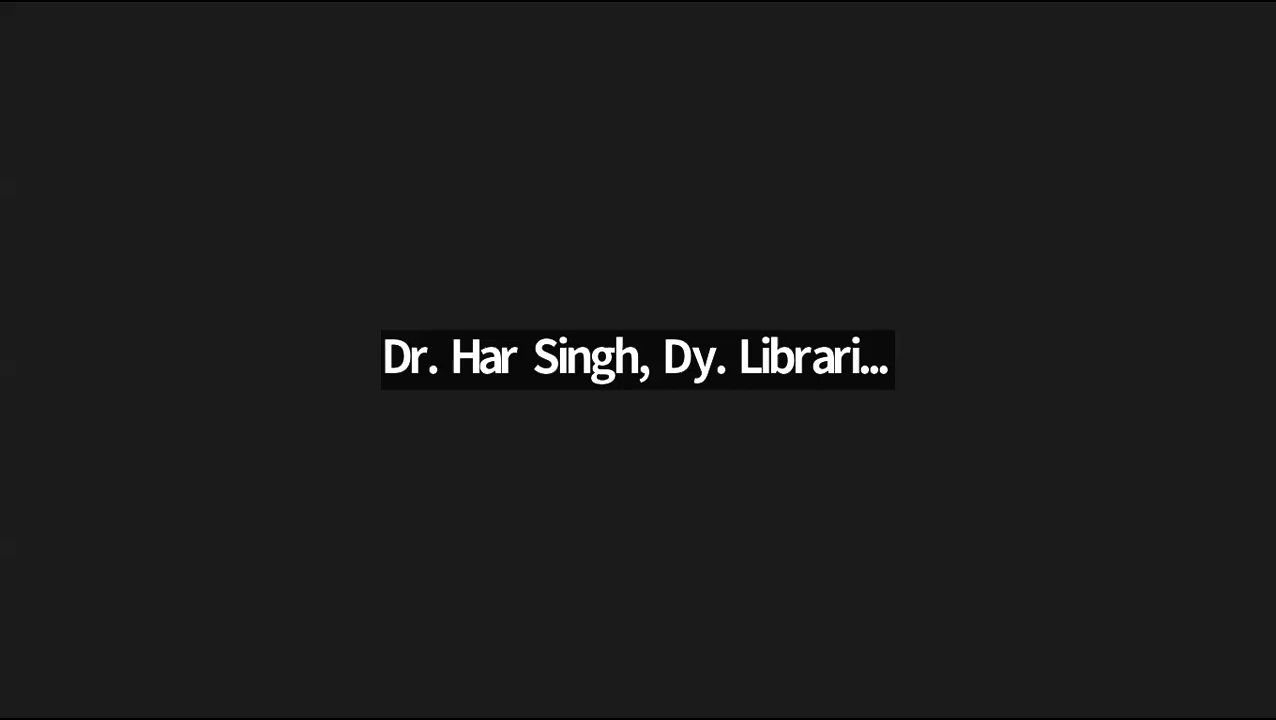